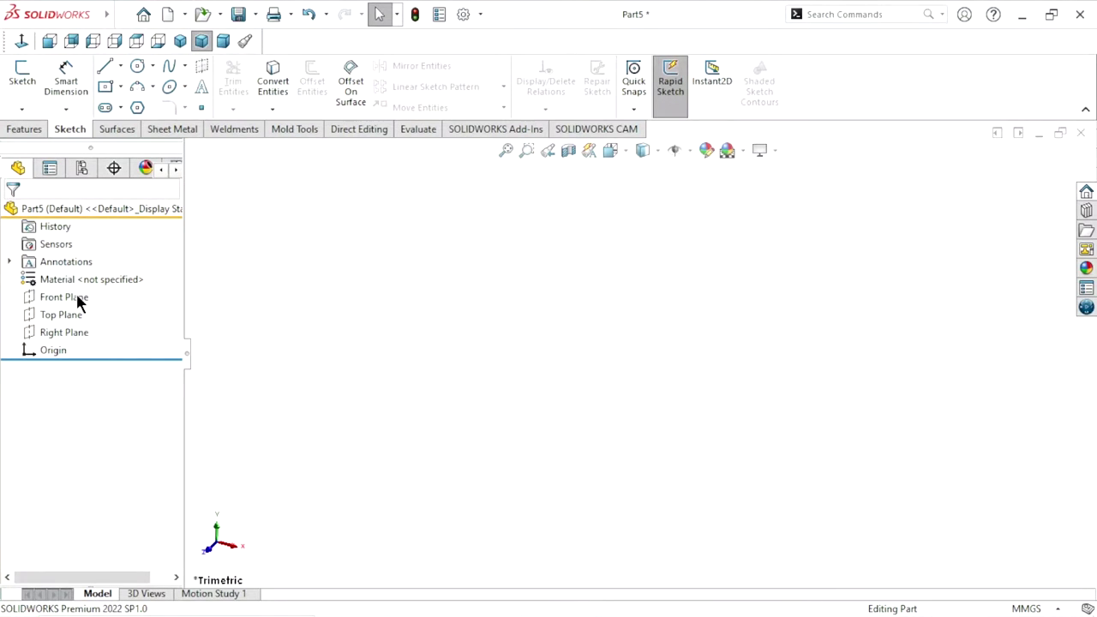
On the Front Plane, sketch a center rectangle anchored at the origin and start dimensioning its top edge
click(77, 299)
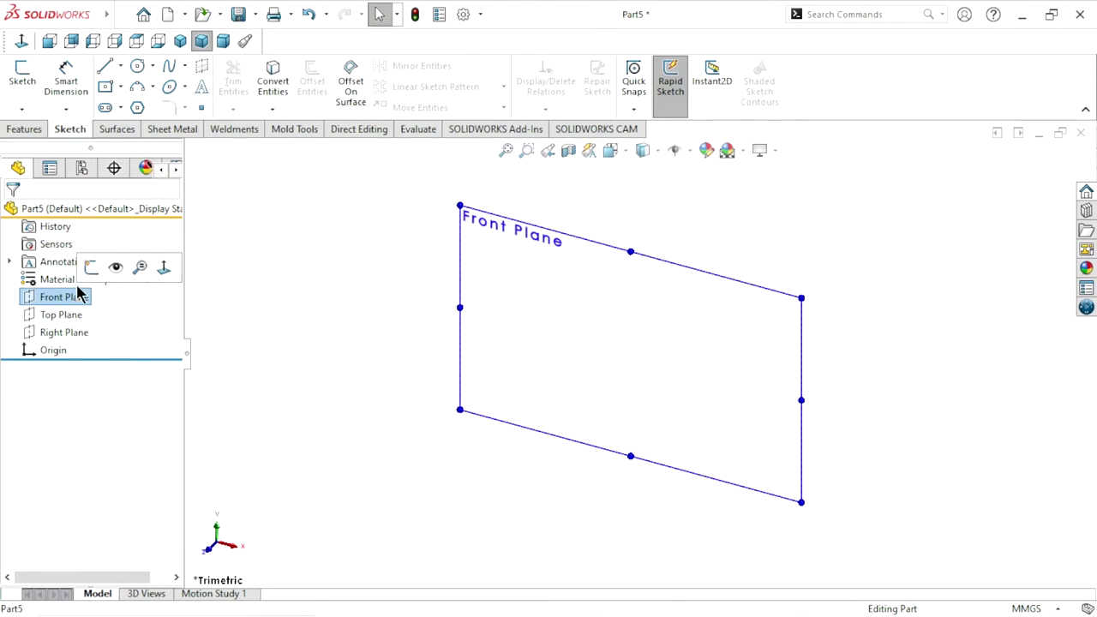
click(91, 267)
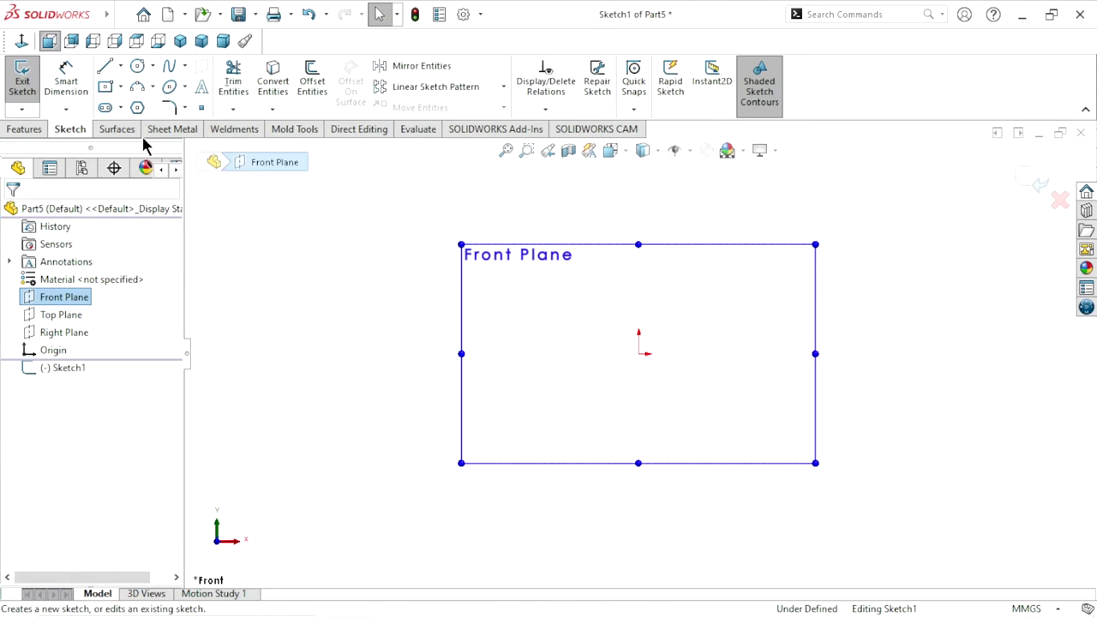
click(105, 87)
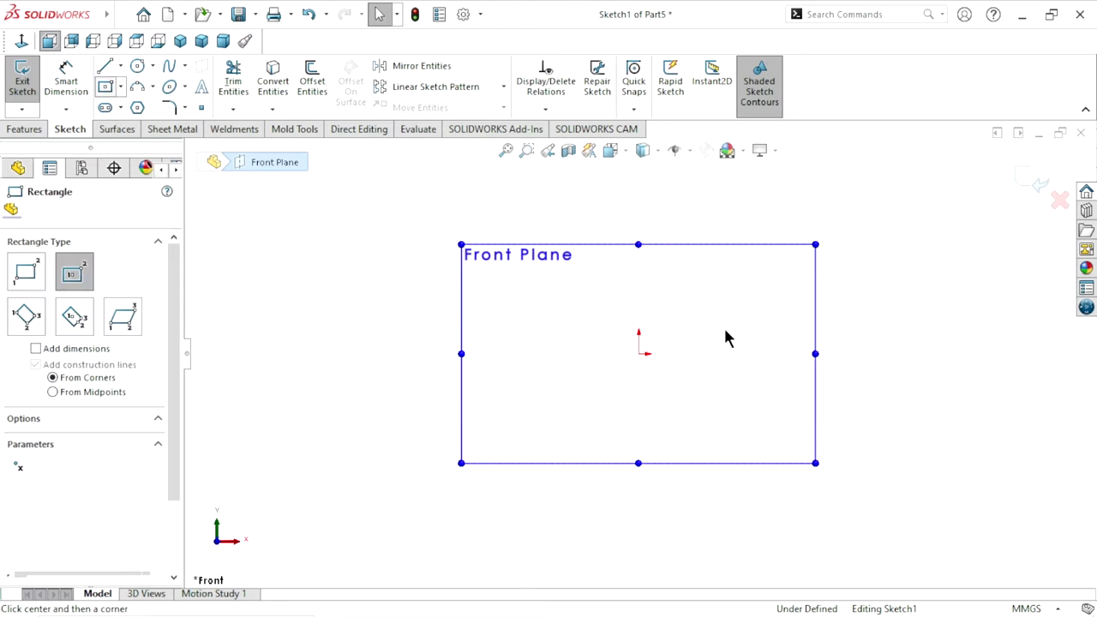
click(639, 354)
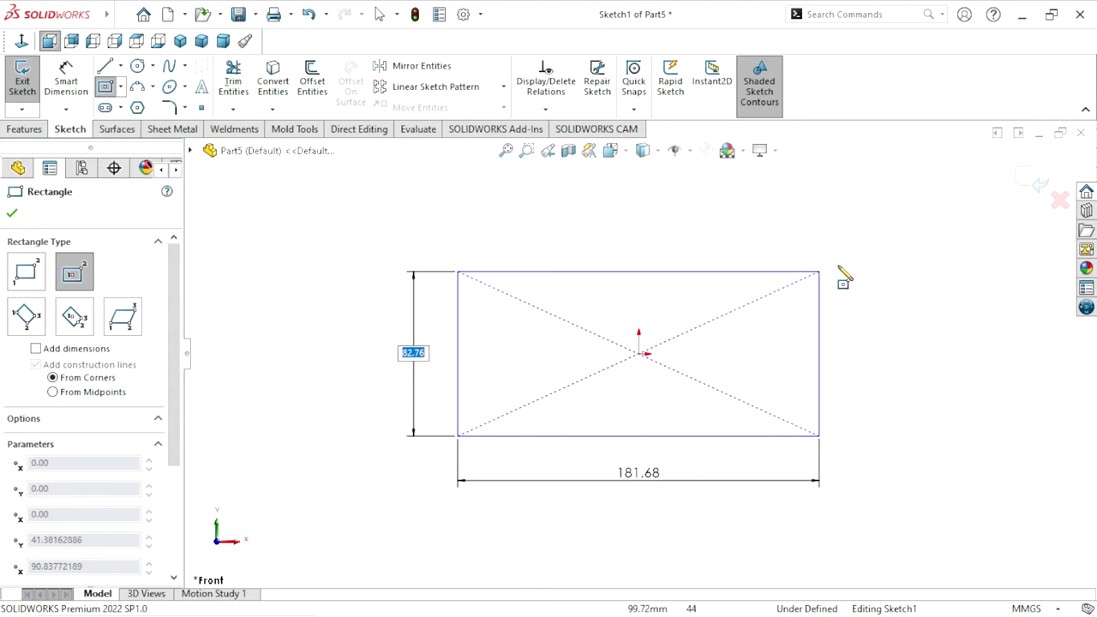
click(868, 263)
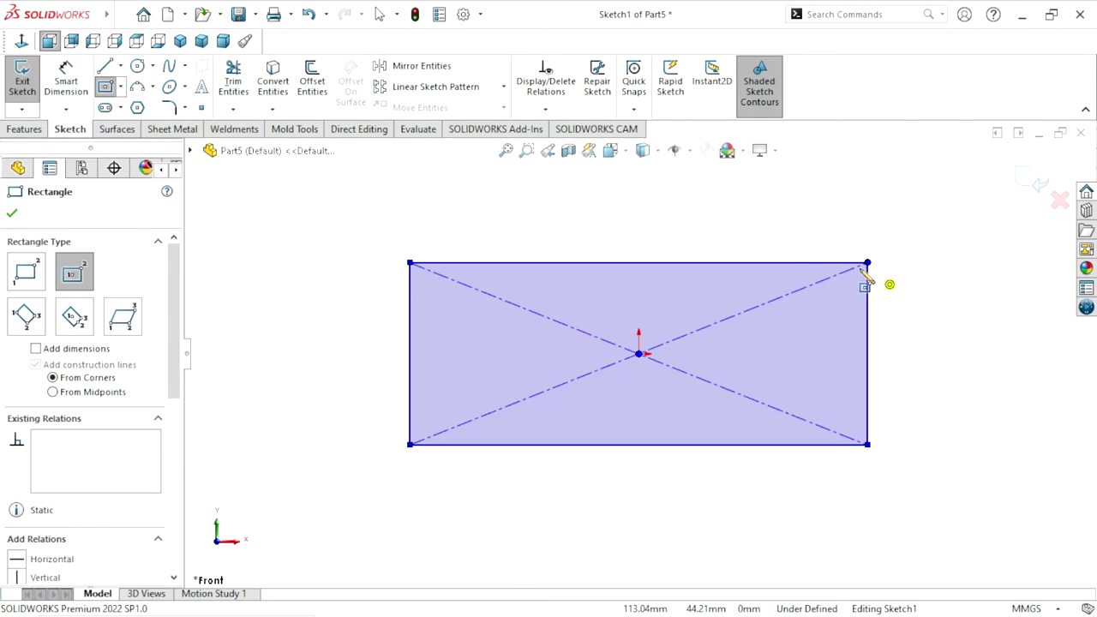
click(79, 92)
click(531, 263)
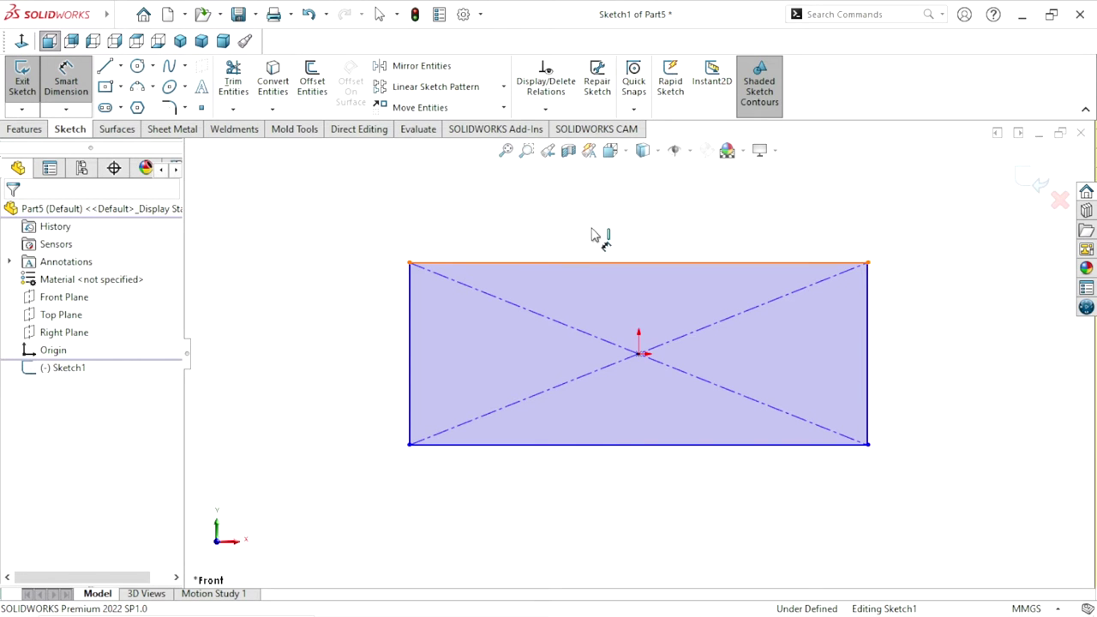
Dimension the rectangle 690 wide and 305 tall, fully defining Sketch1
click(595, 224)
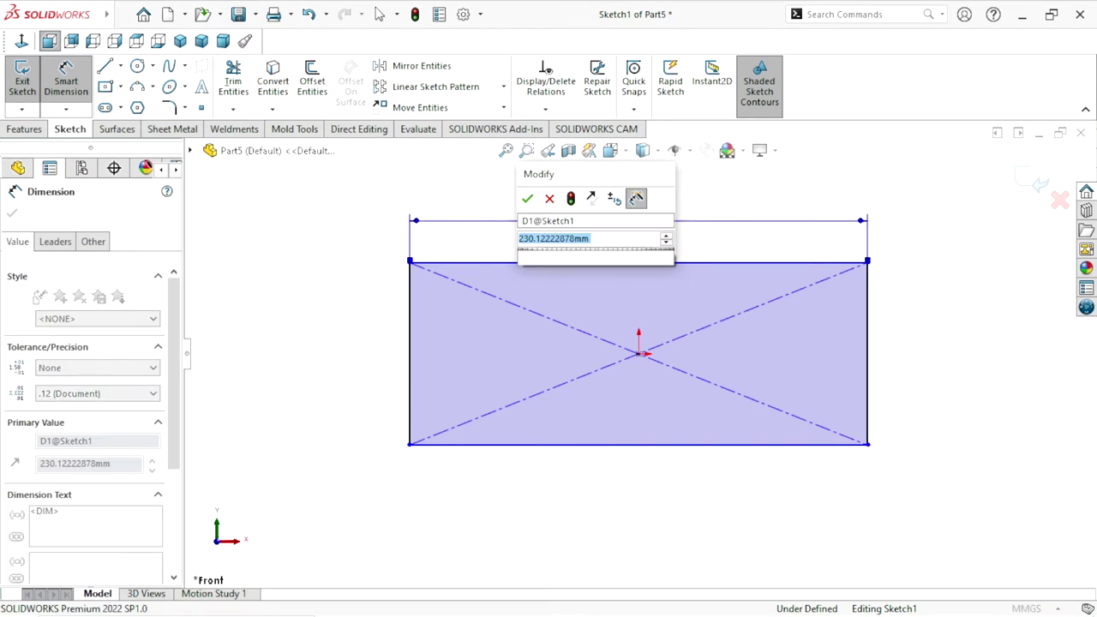
text(690)
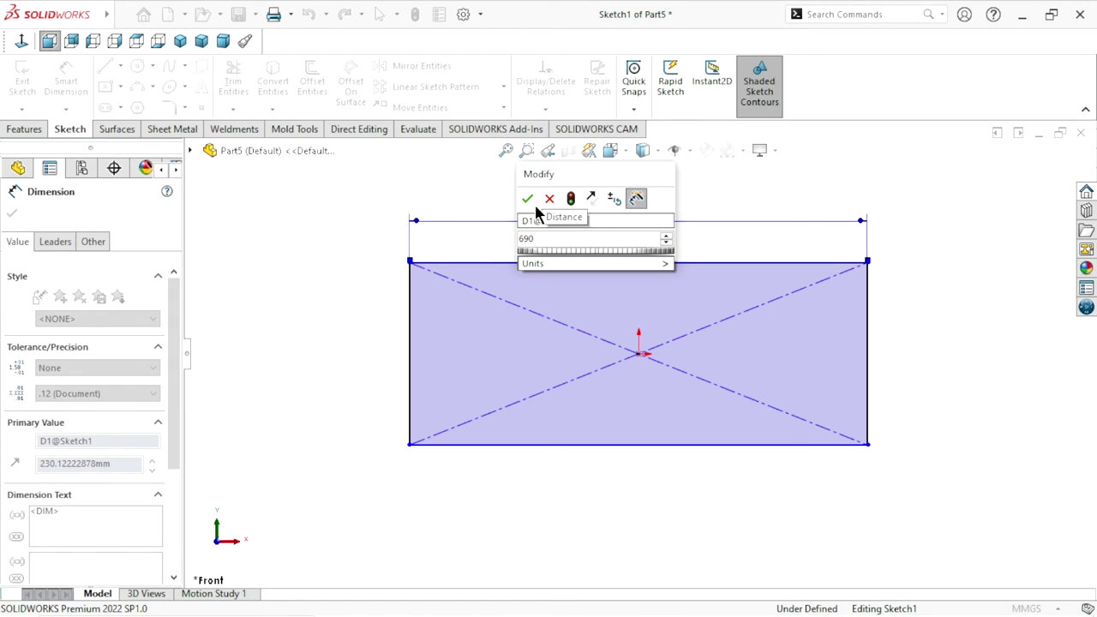
click(527, 198)
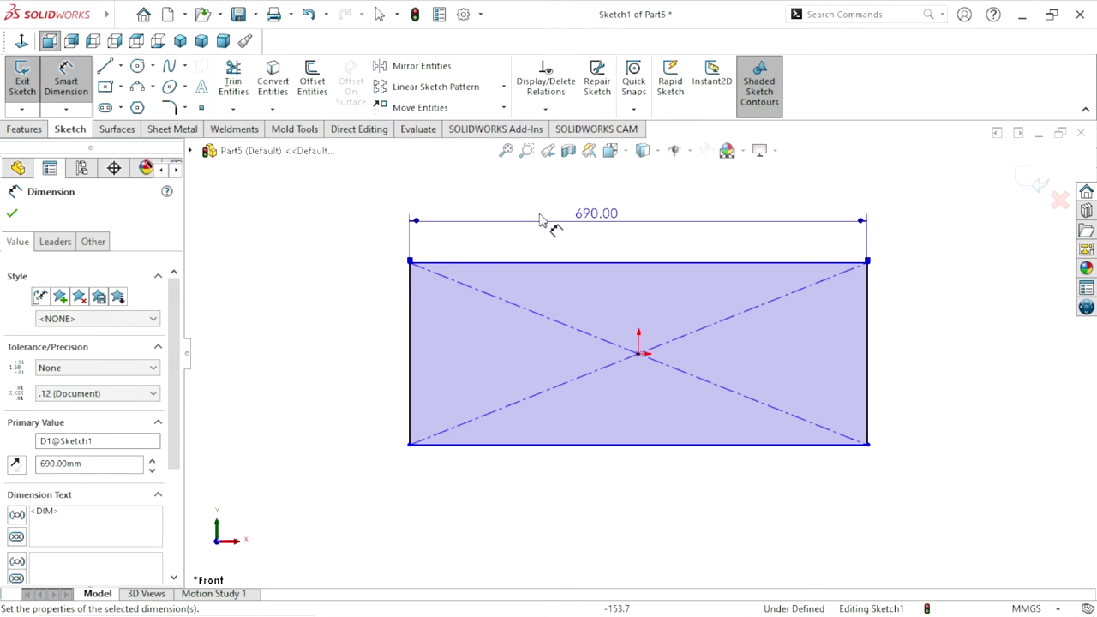
drag(602, 210, 648, 204)
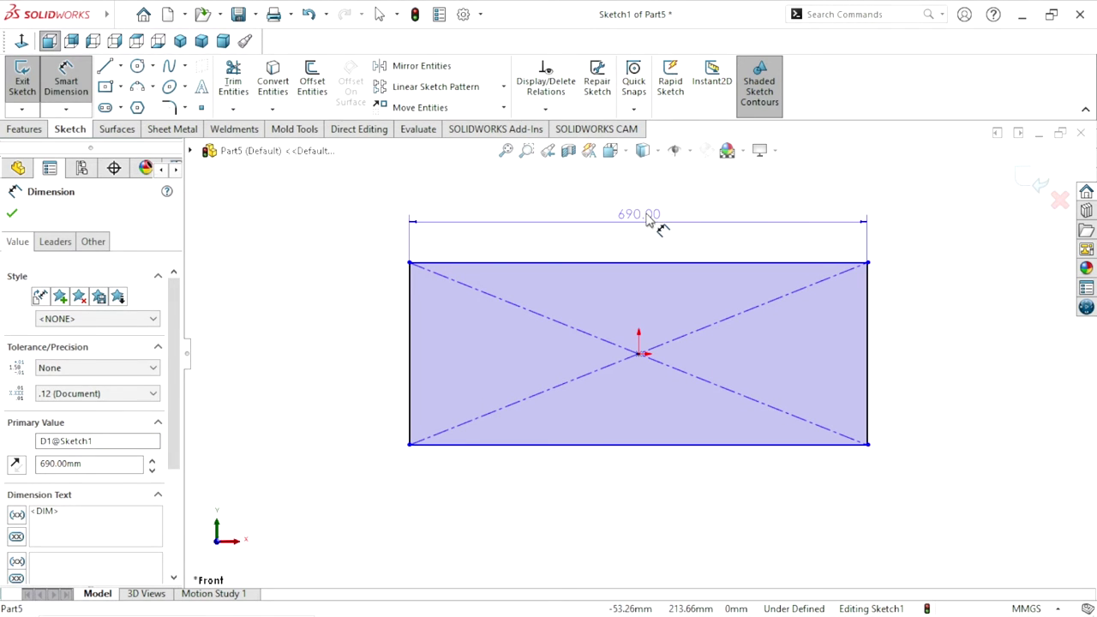
click(410, 347)
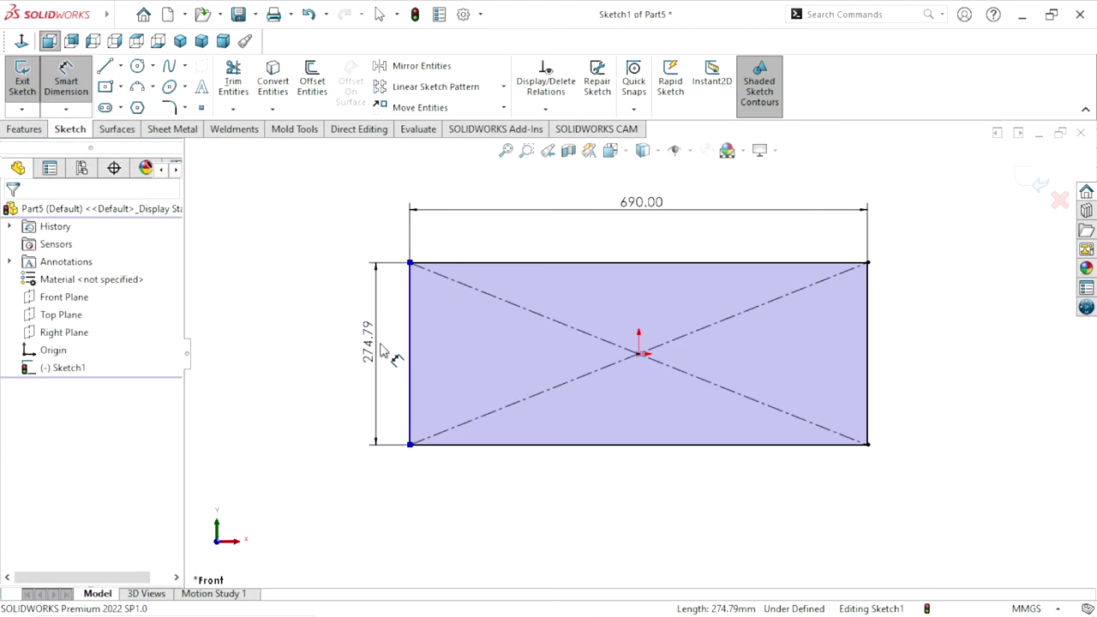
click(383, 352)
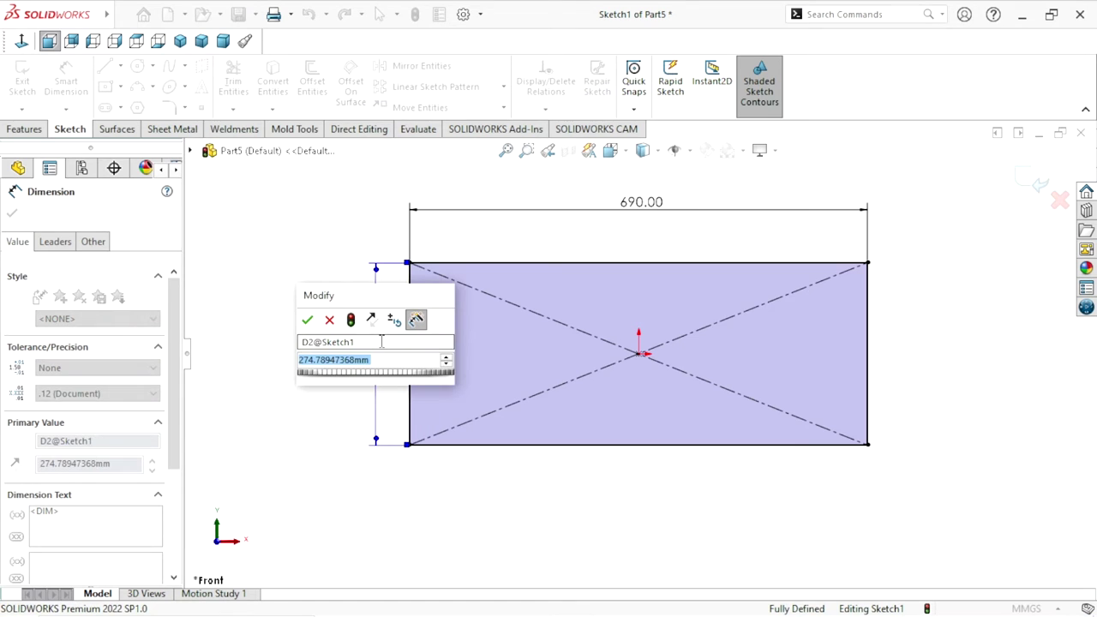
text(305)
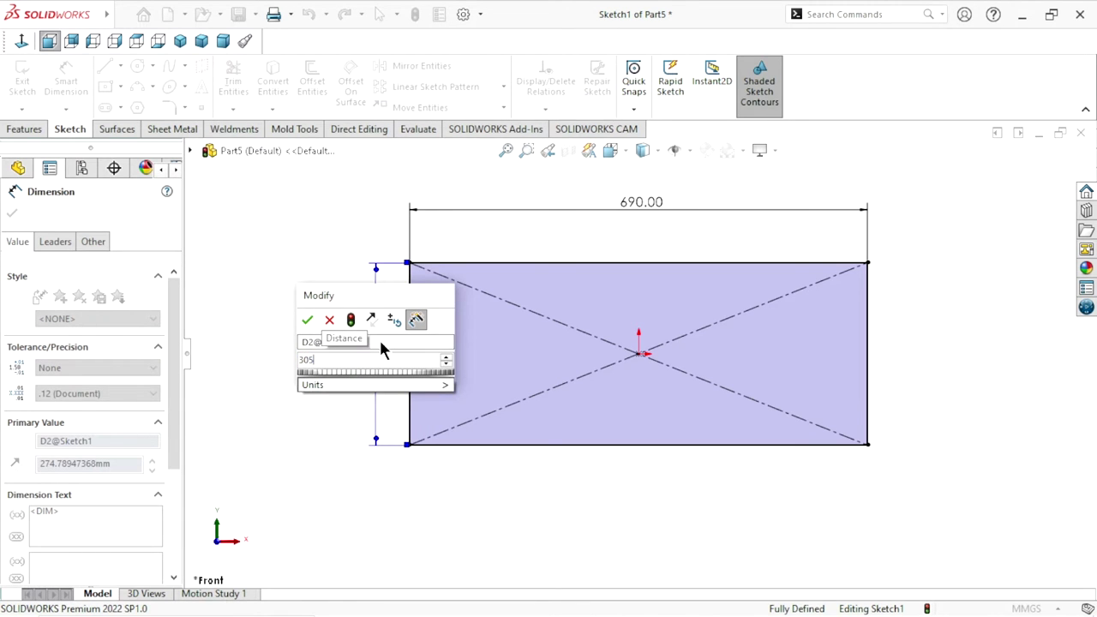
click(308, 319)
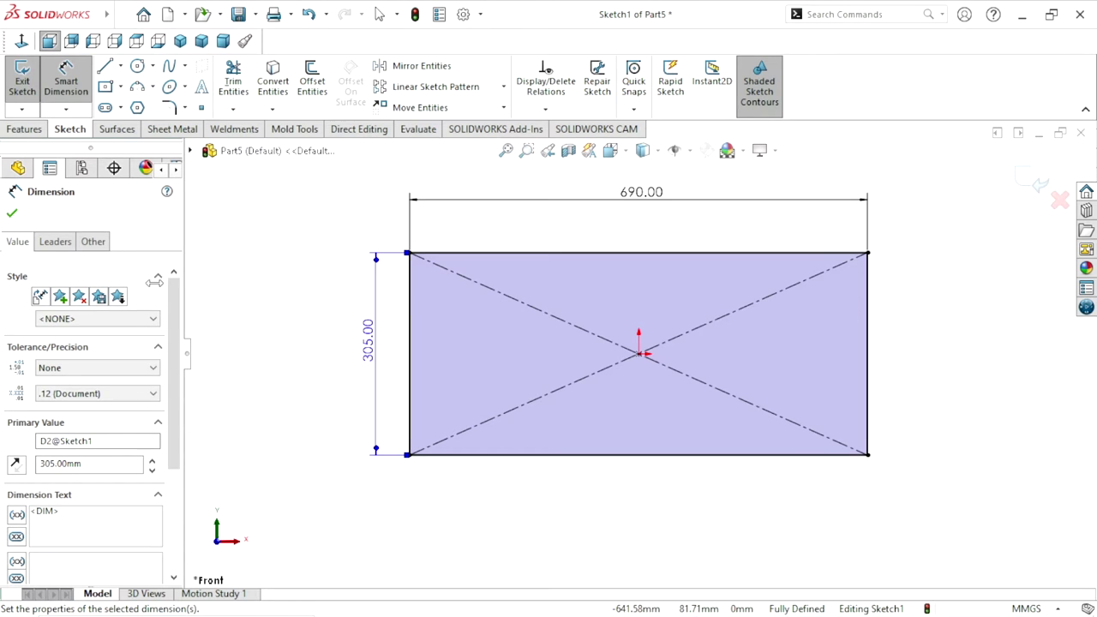
click(12, 212)
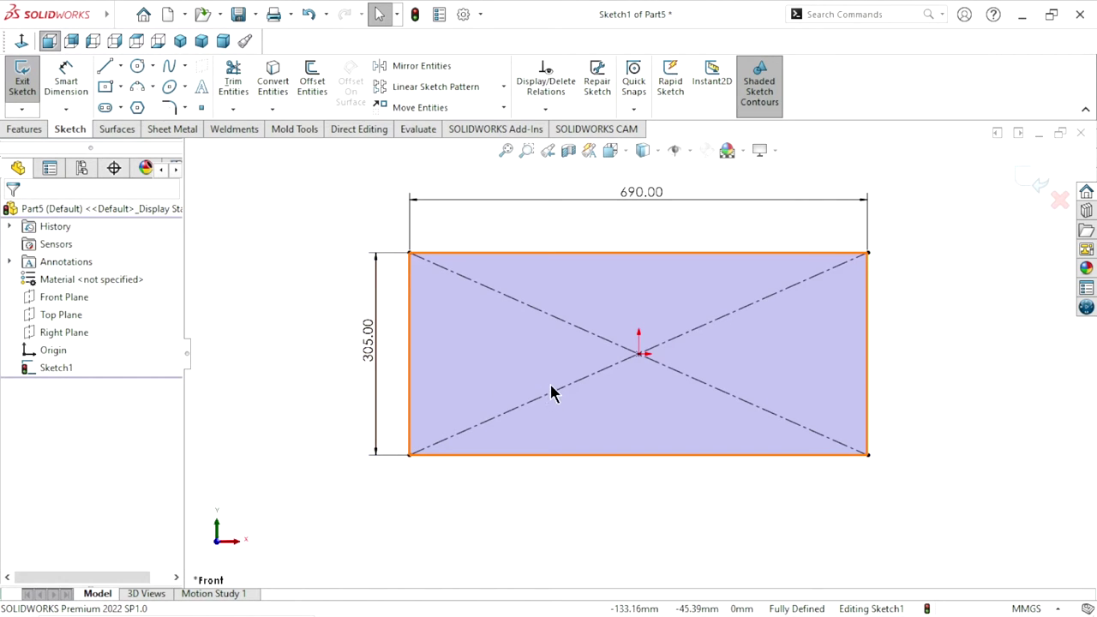
click(24, 128)
Extrude the rectangle Mid Plane to a 257 mm depth as Boss-Extrude1
click(34, 86)
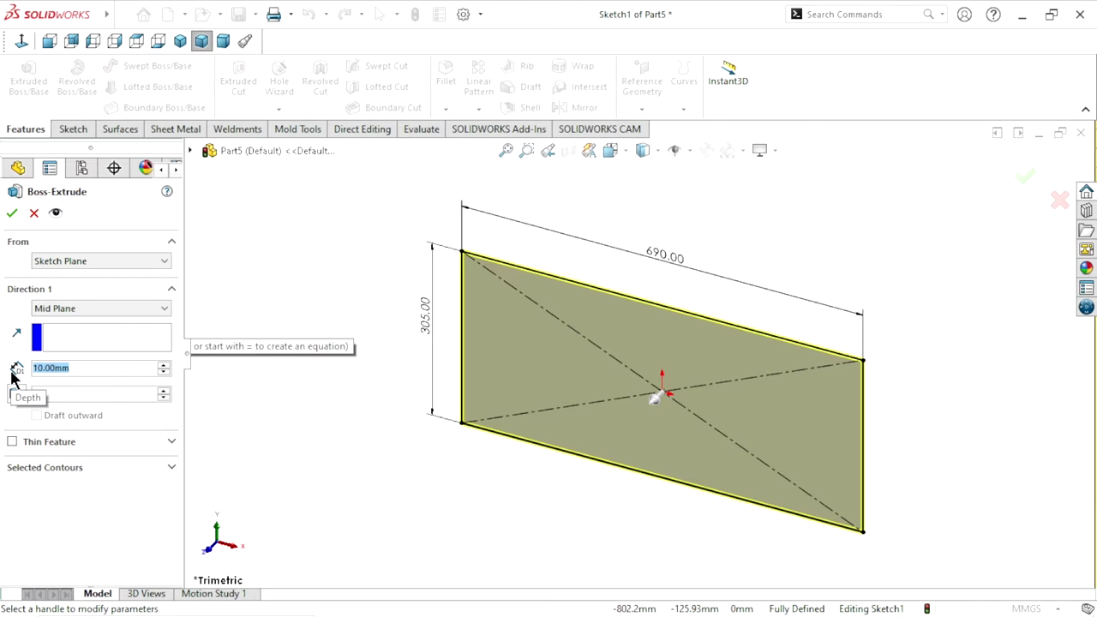
text(257)
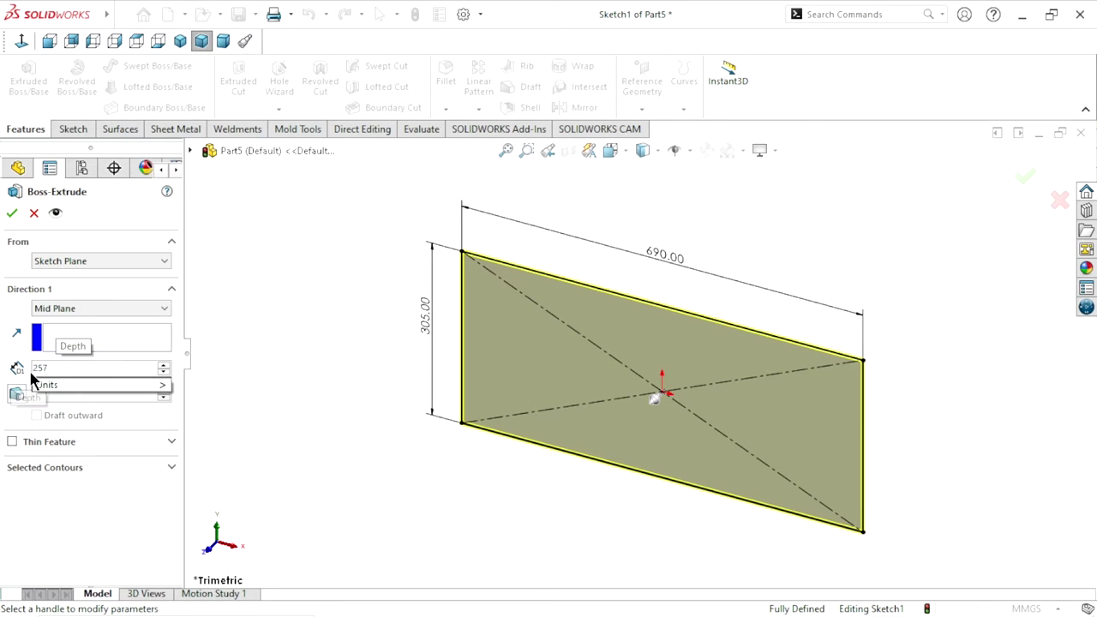
key(Return)
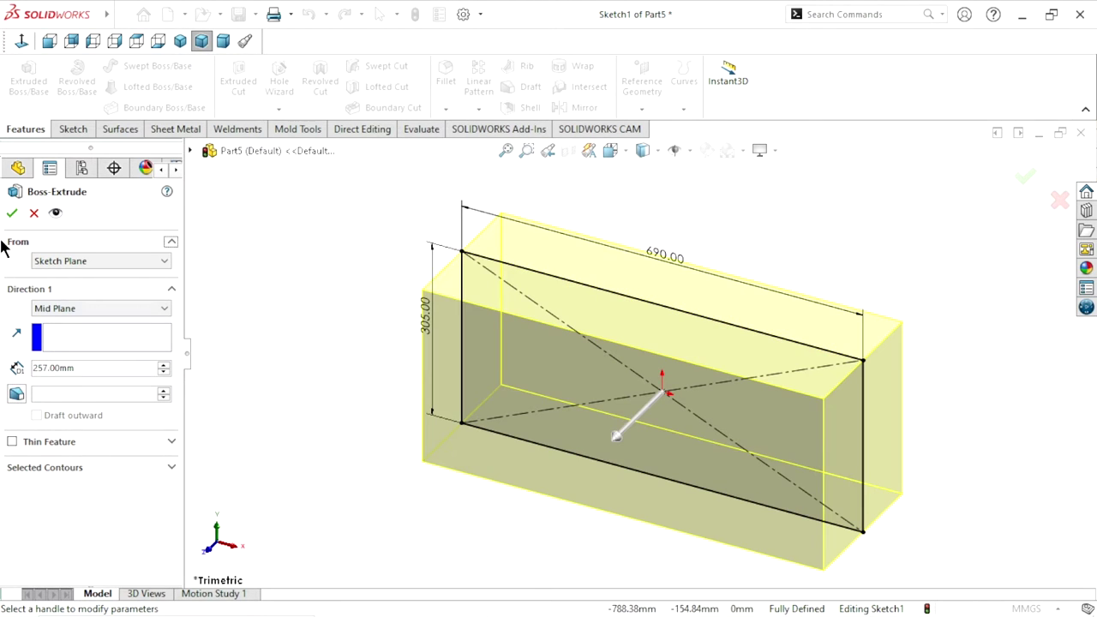
click(12, 214)
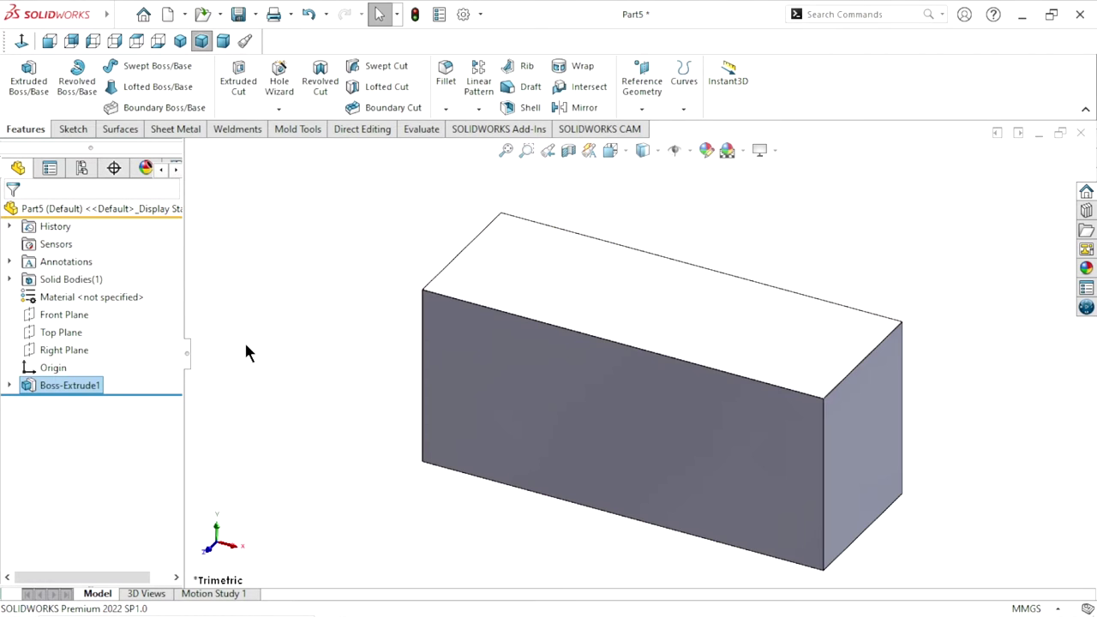
Start Sketch2 on the Front Plane and view it normal to the plane
click(77, 314)
click(92, 293)
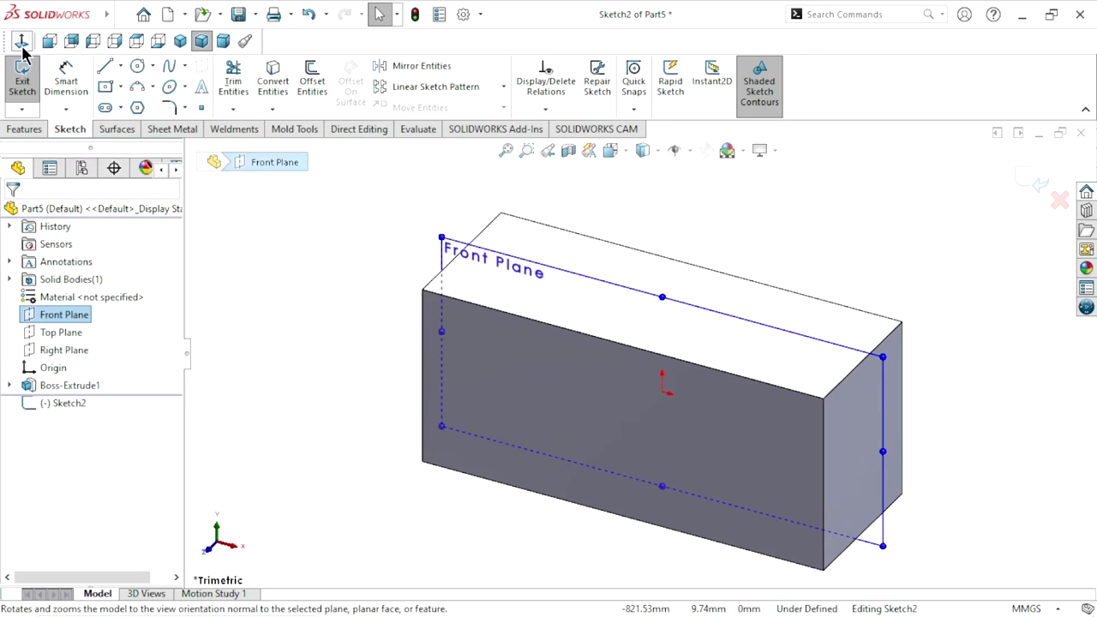
click(49, 41)
scroll(774, 519, up, 2)
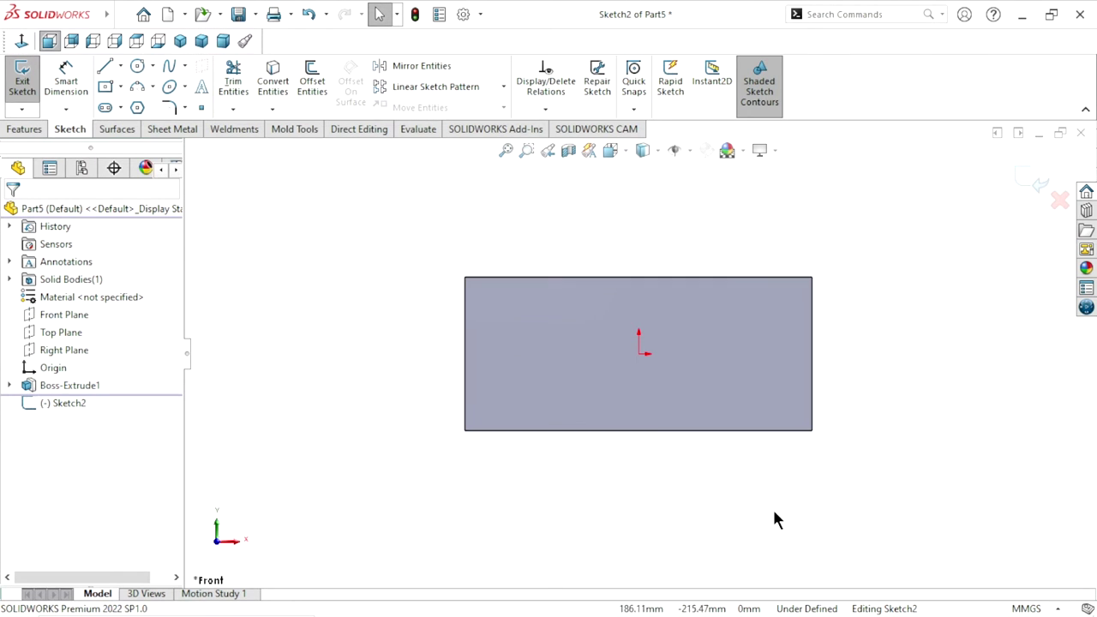
scroll(761, 389, down, 1)
scroll(672, 380, down, 1)
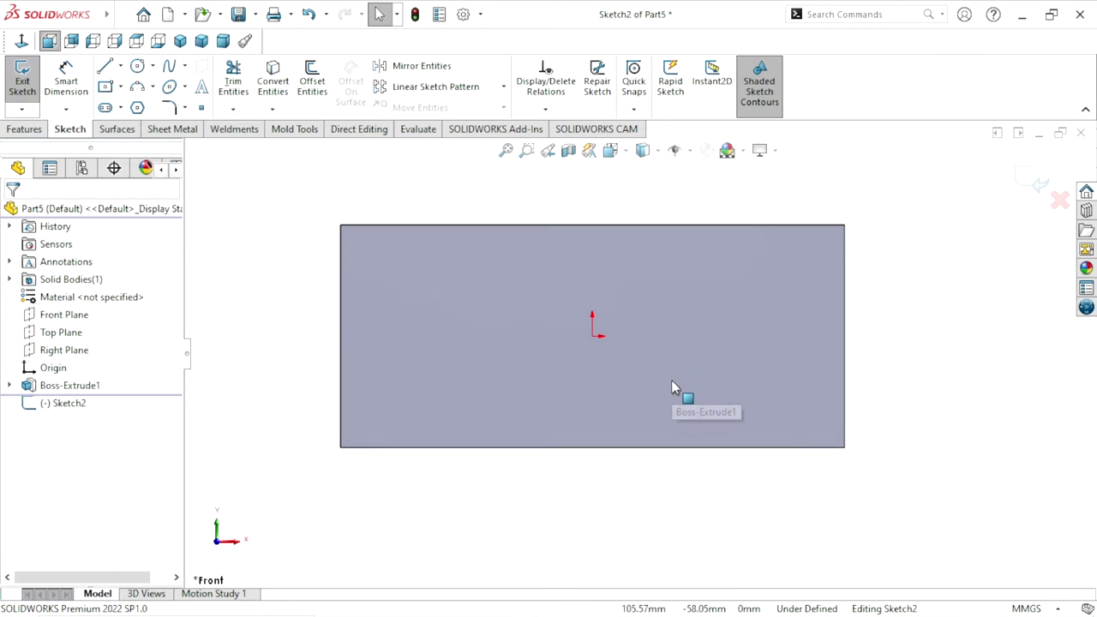
Draw a horizontal centerline between the left and right edge midpoints through the origin
click(120, 66)
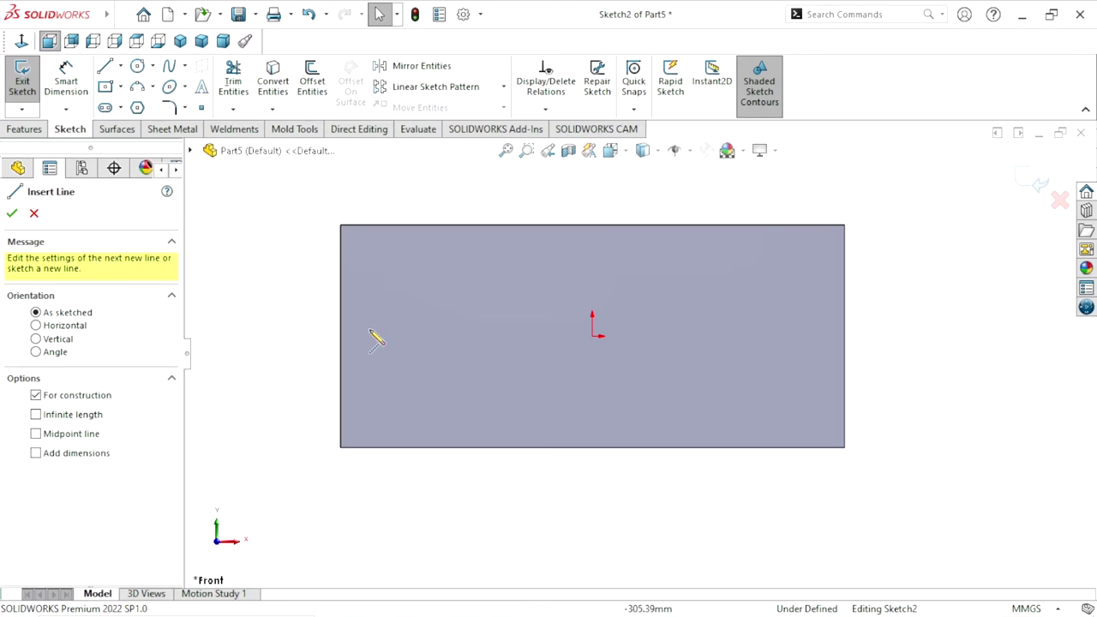
click(340, 336)
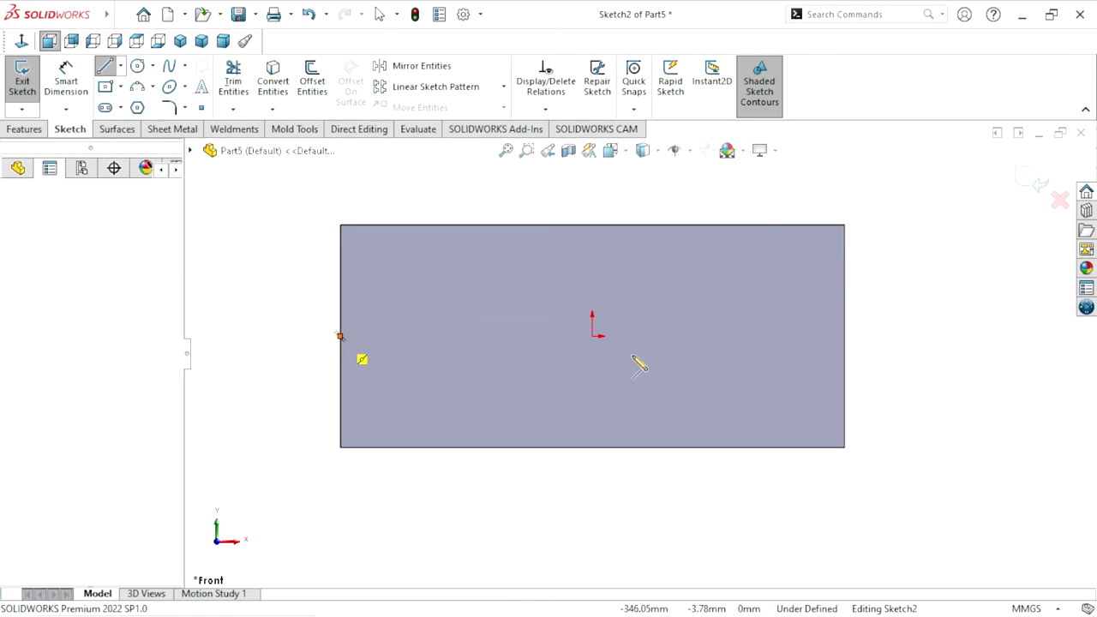
click(845, 336)
right_click(848, 305)
click(896, 314)
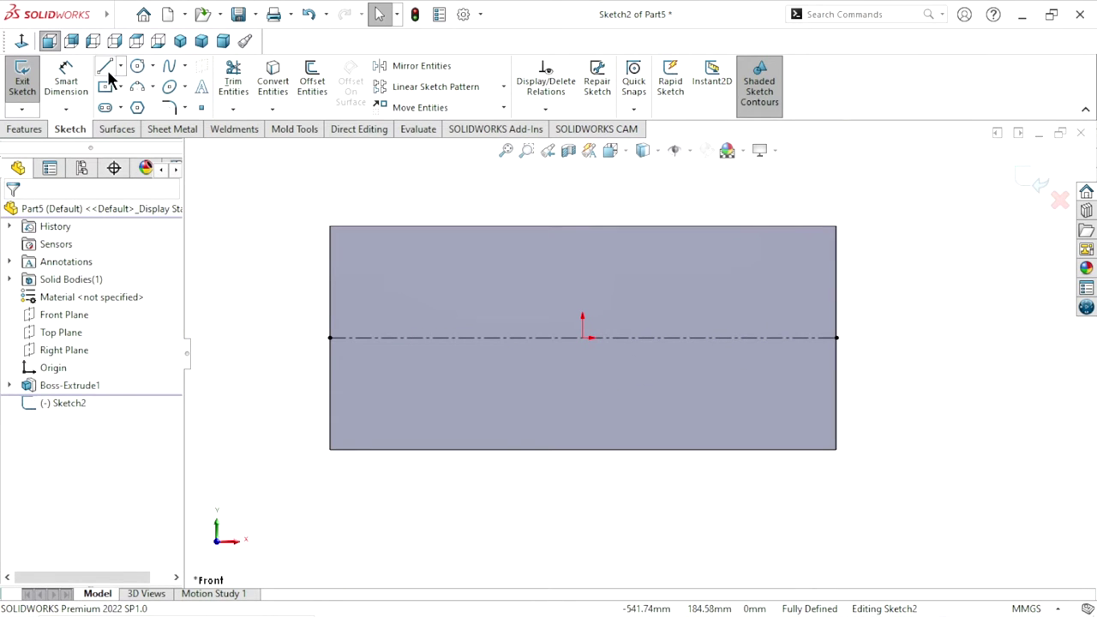
key(l)
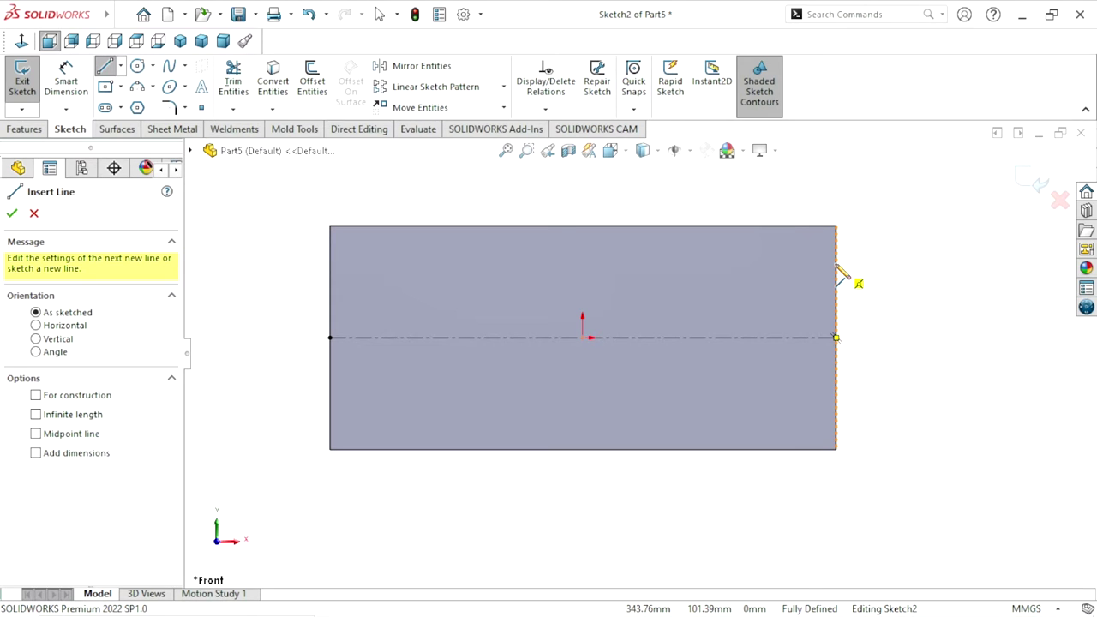
From the block's right edge, draw horizontal profile lines with two short angled chamfer segments
click(836, 267)
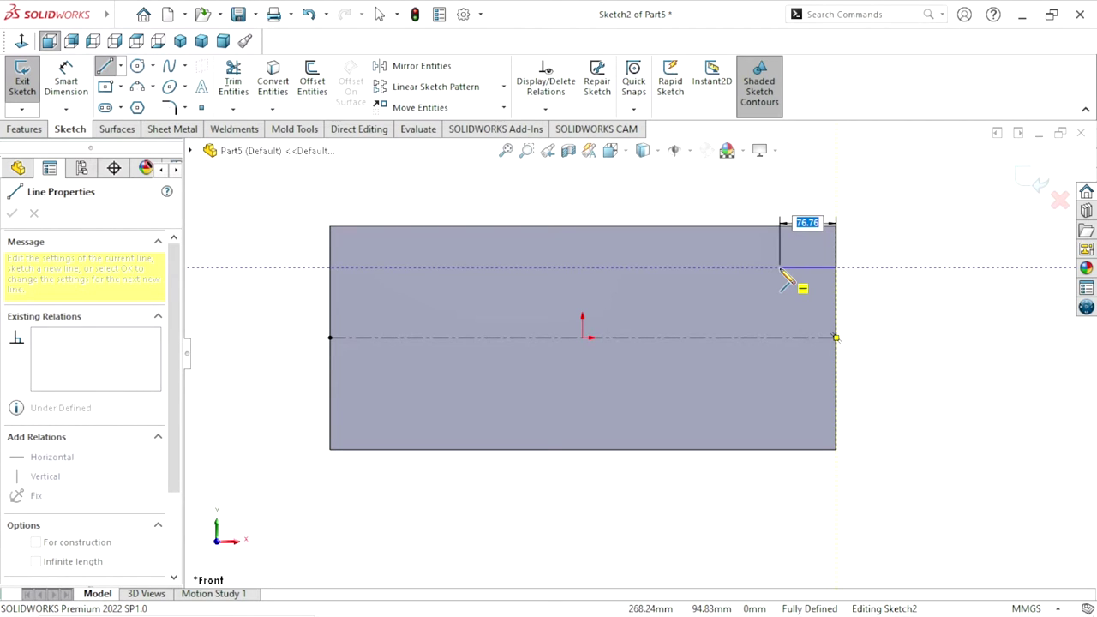
click(780, 267)
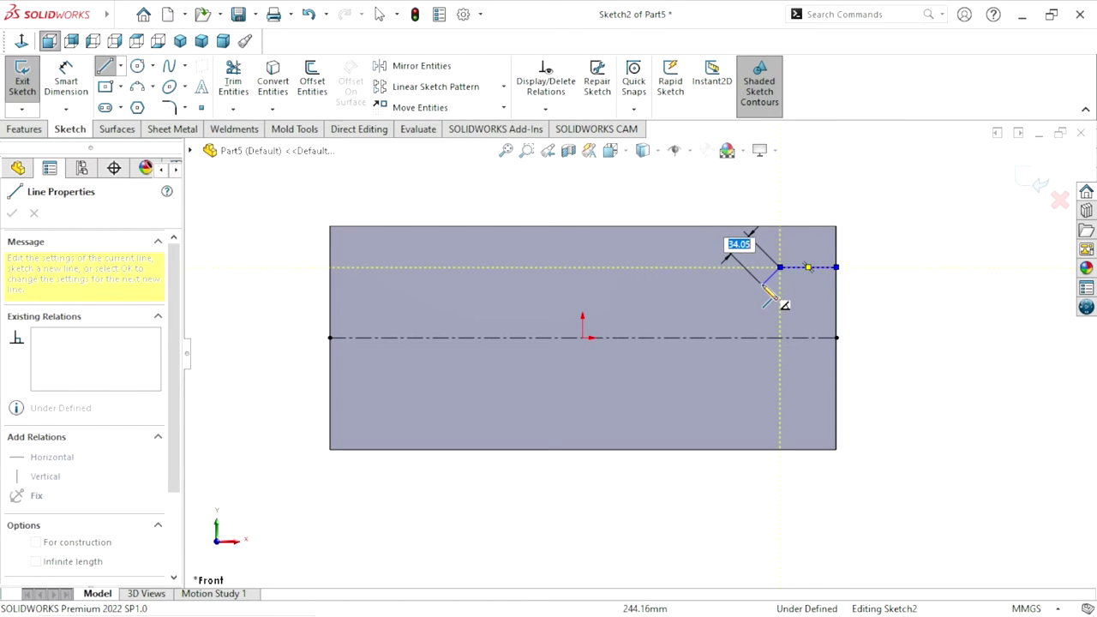
click(766, 281)
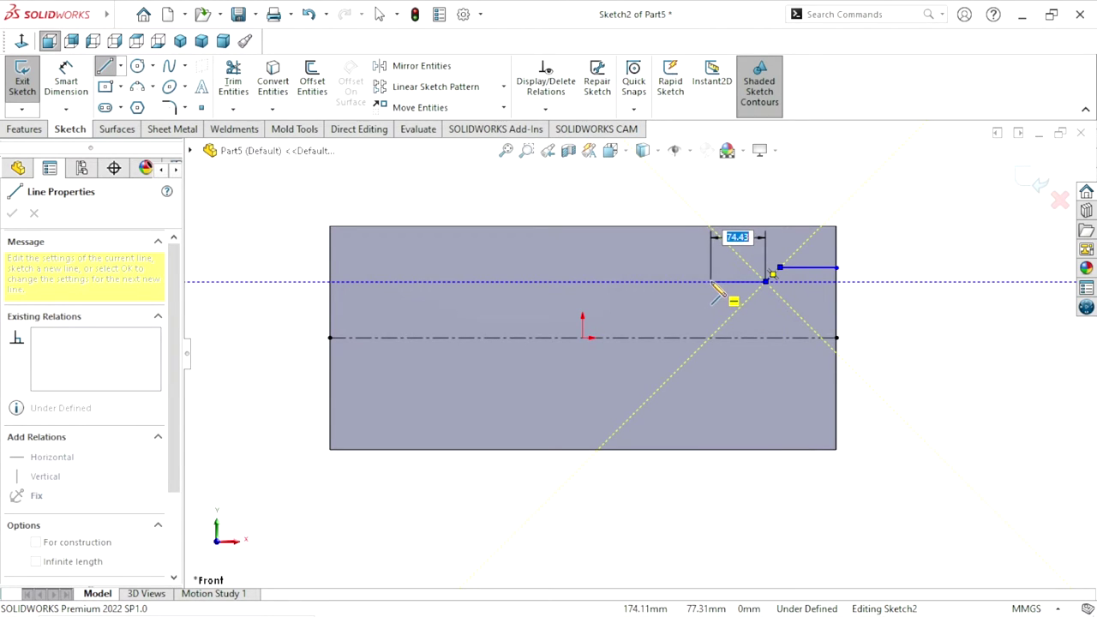
click(707, 282)
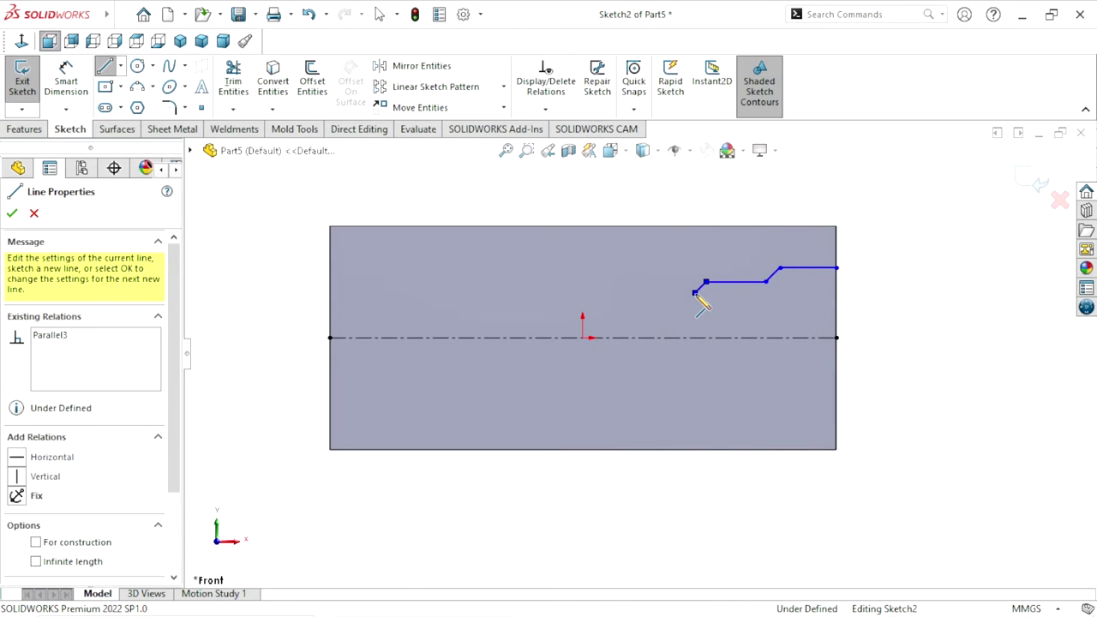
click(695, 294)
click(666, 293)
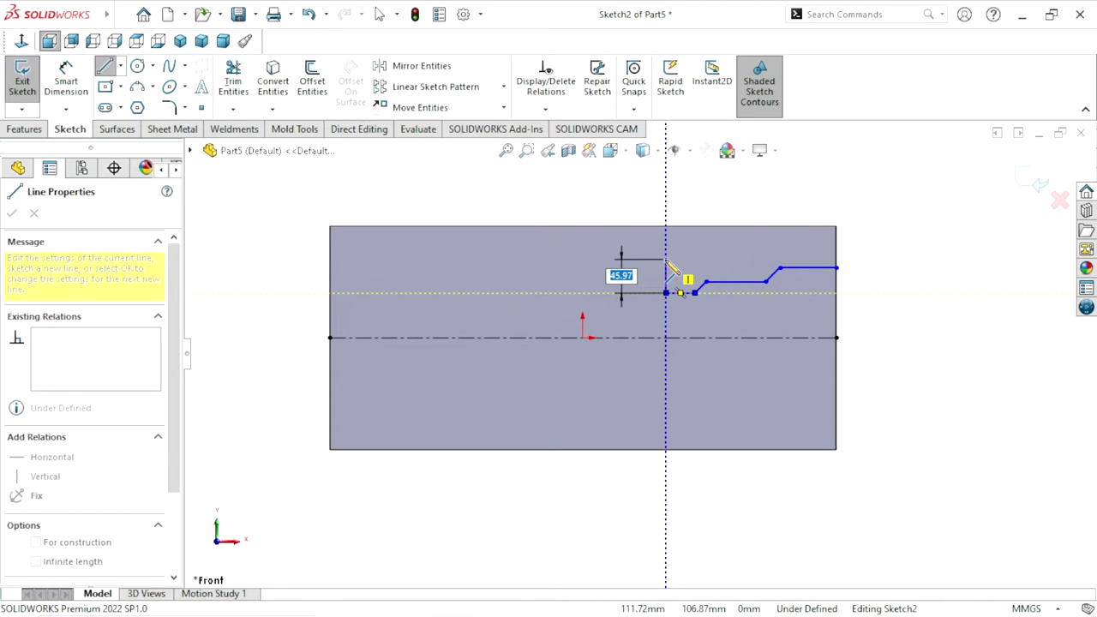
Continue the profile left with a vertical rise and two small upward steps to the left edge
click(666, 259)
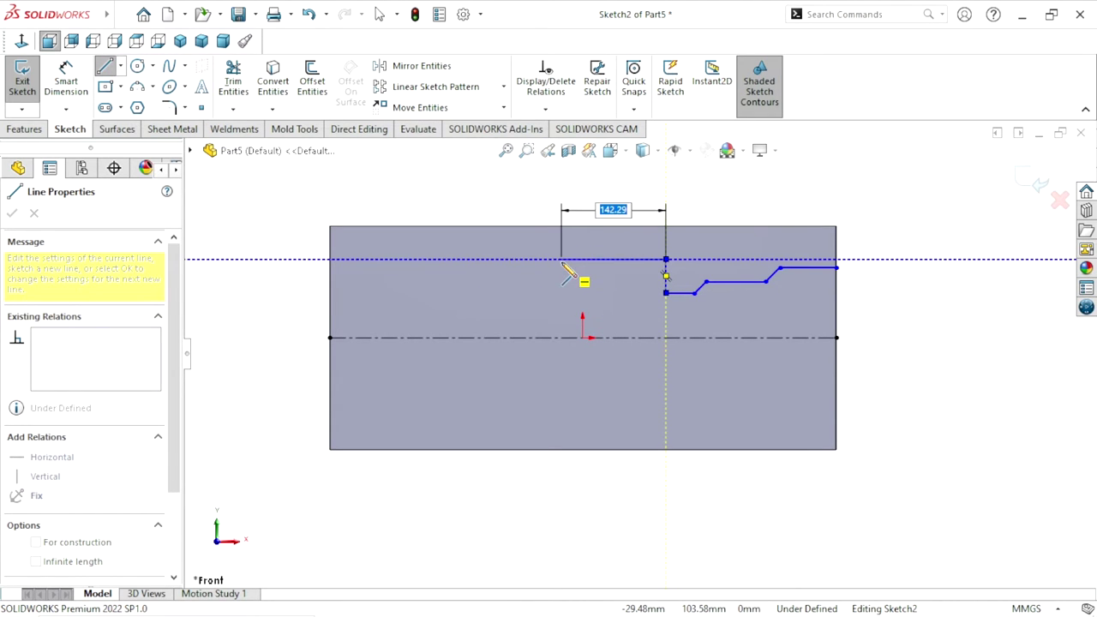
click(506, 259)
click(506, 252)
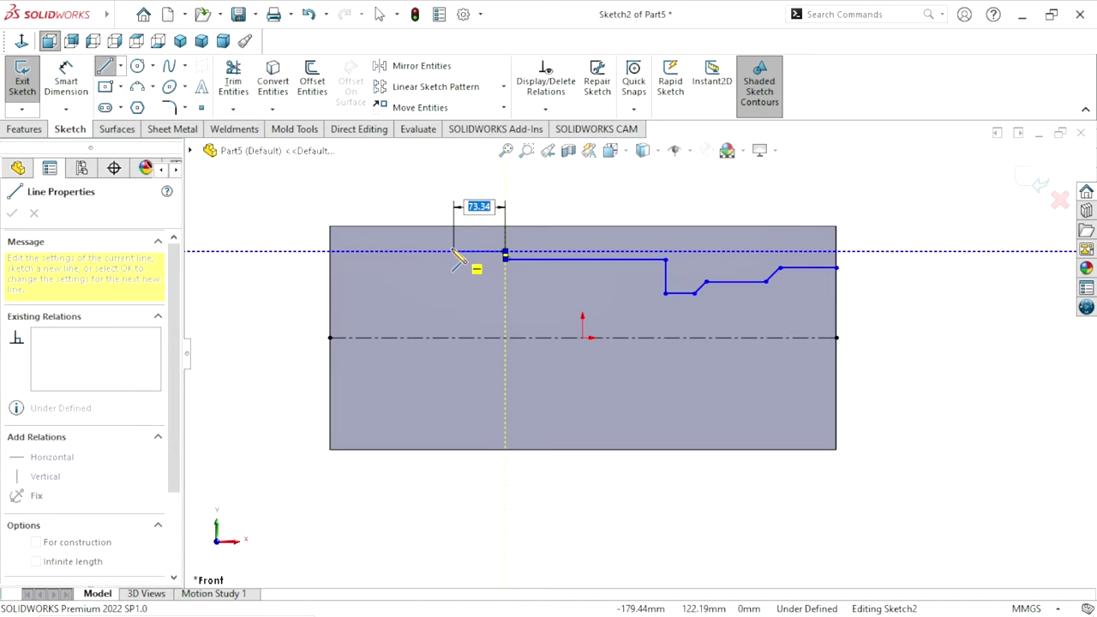
click(432, 252)
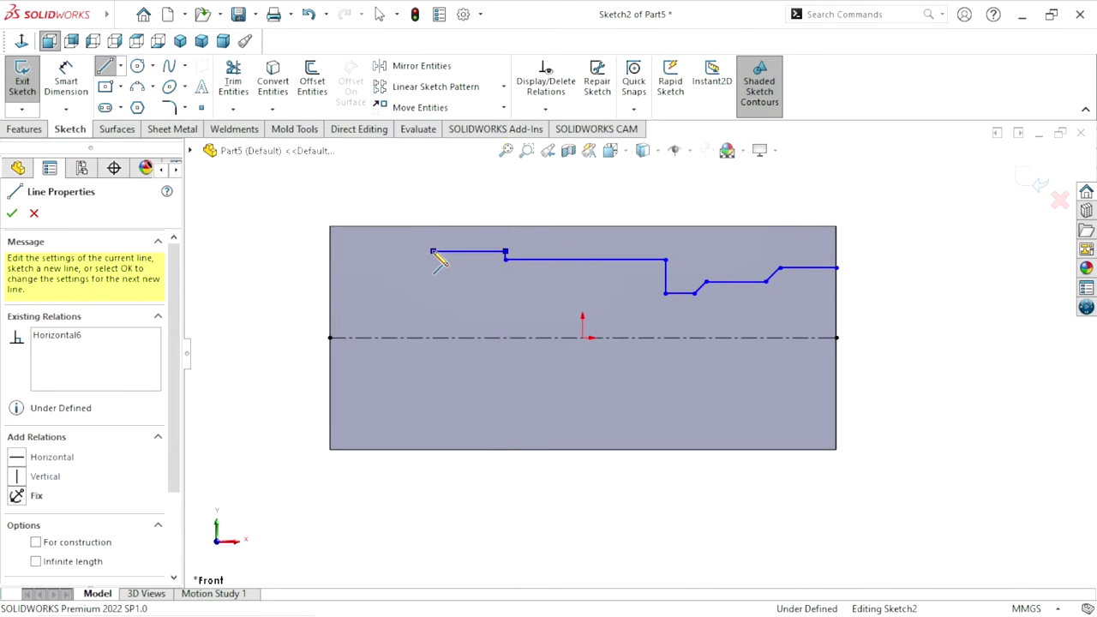
click(433, 244)
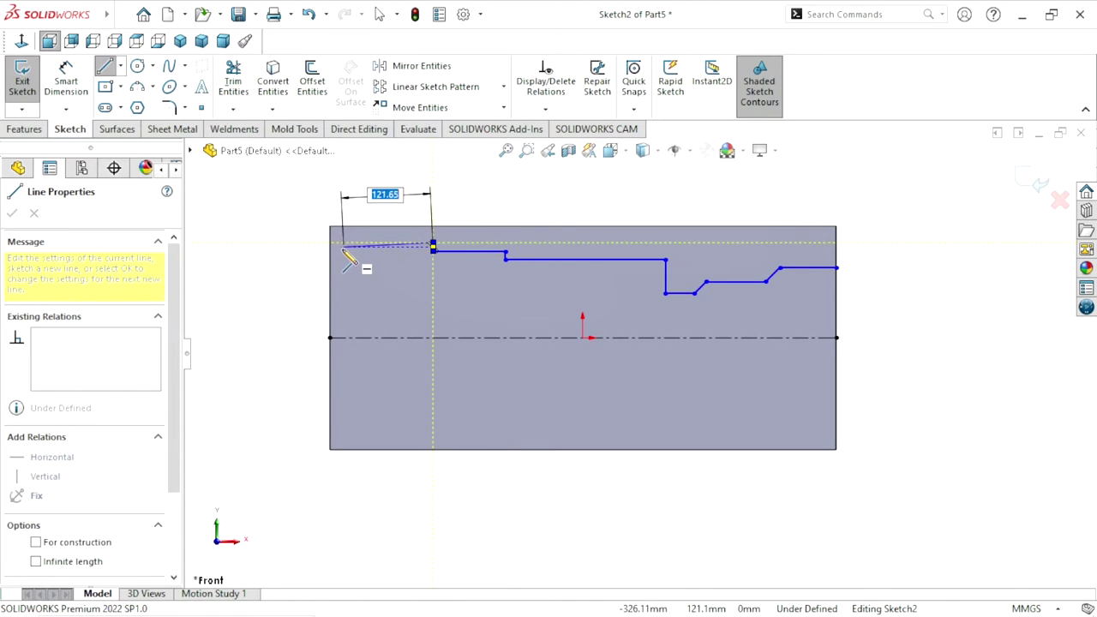
click(330, 242)
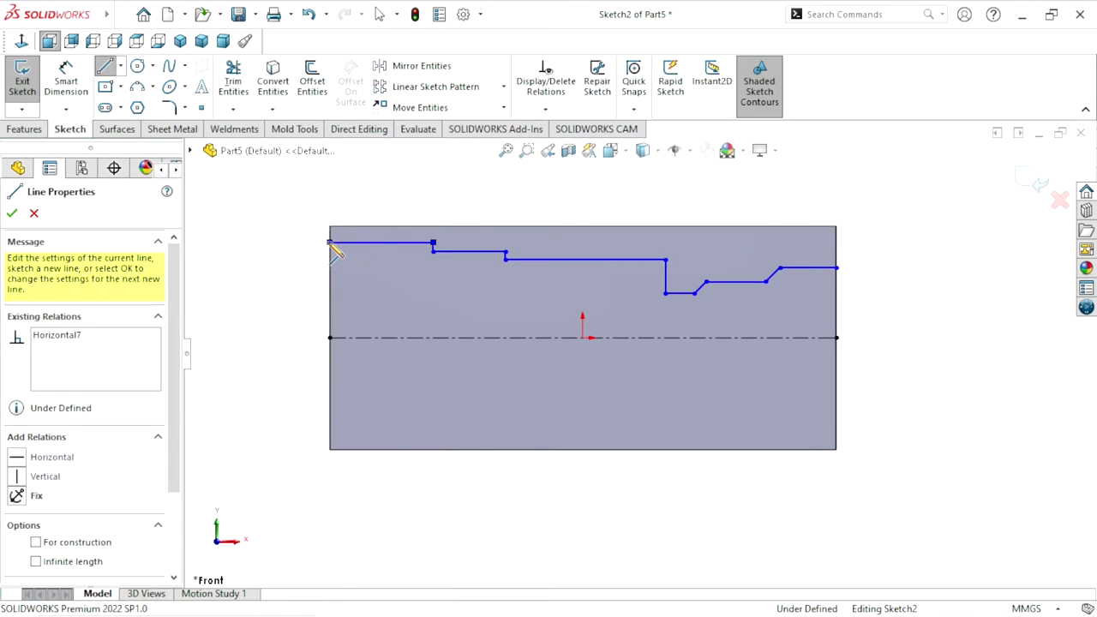
right_click(294, 253)
click(313, 254)
scroll(706, 336, up, 1)
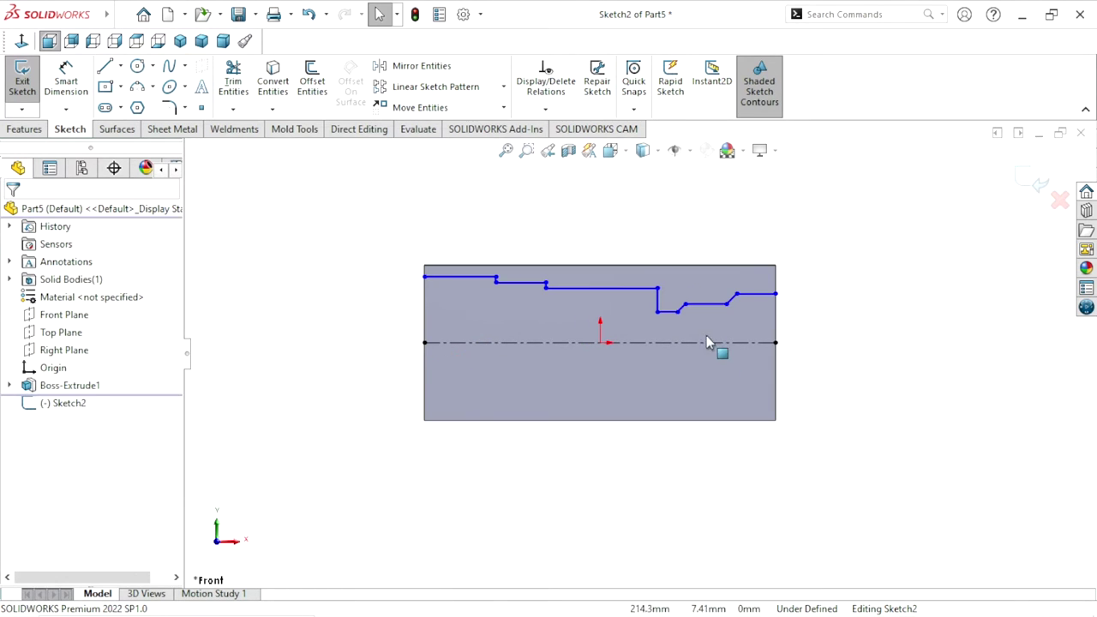
Dimension the two rightmost profile lines as 180 and 130 diameters about the centerline
scroll(630, 306, down, 1)
click(62, 94)
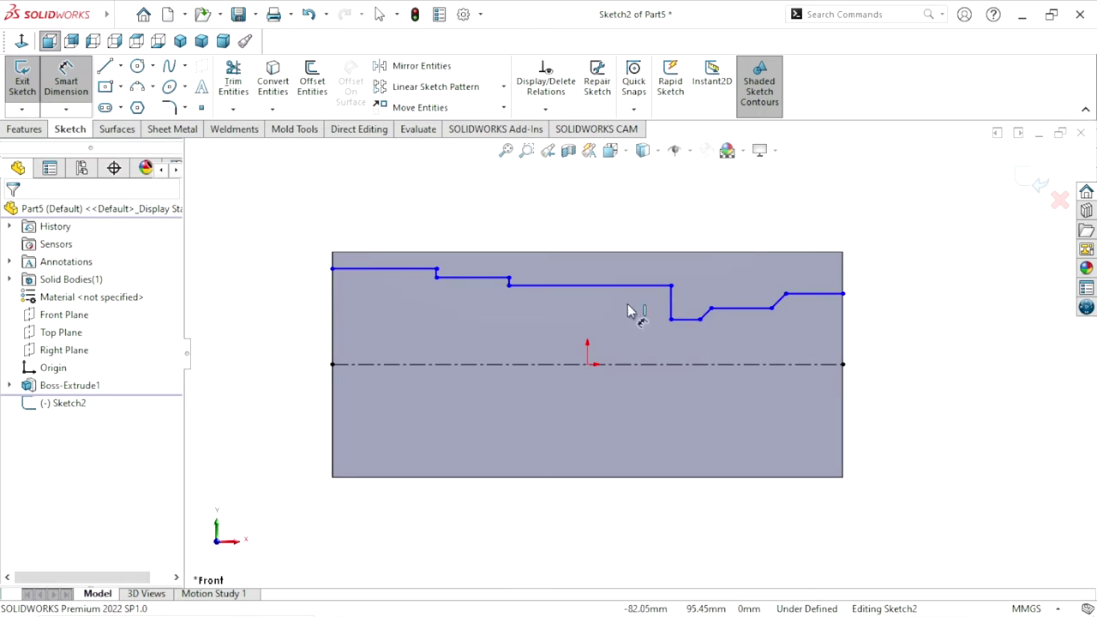
click(821, 294)
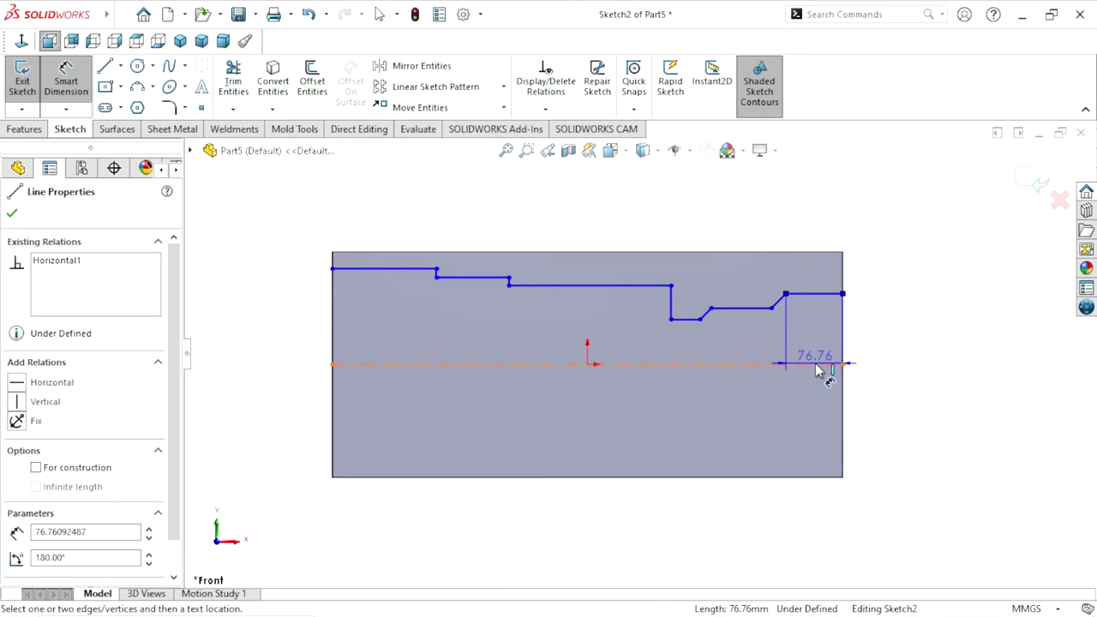
click(815, 366)
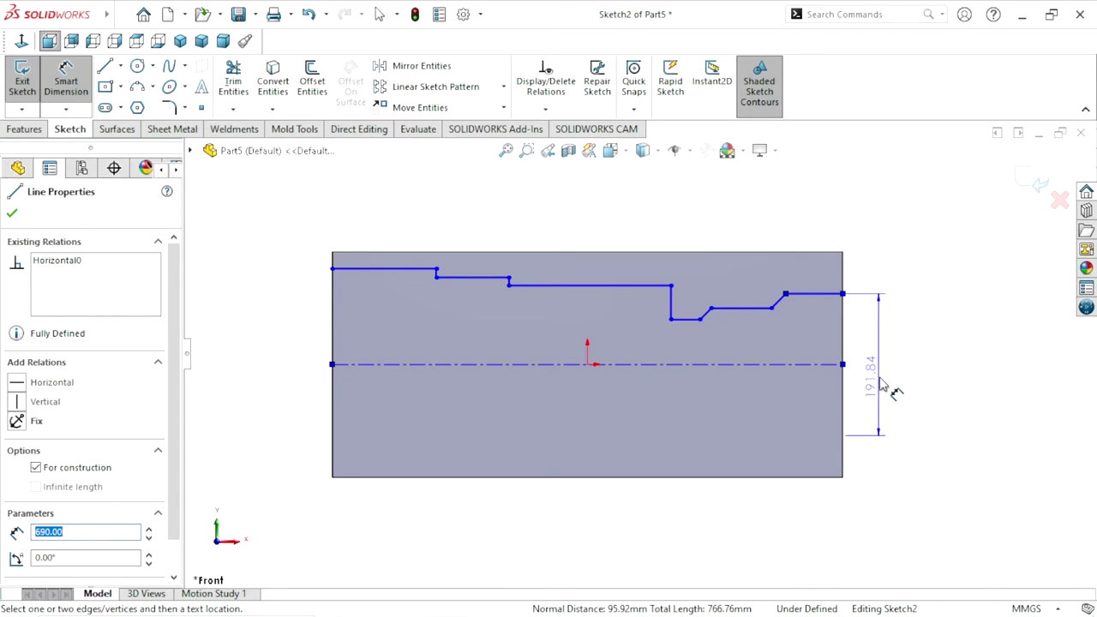
click(884, 388)
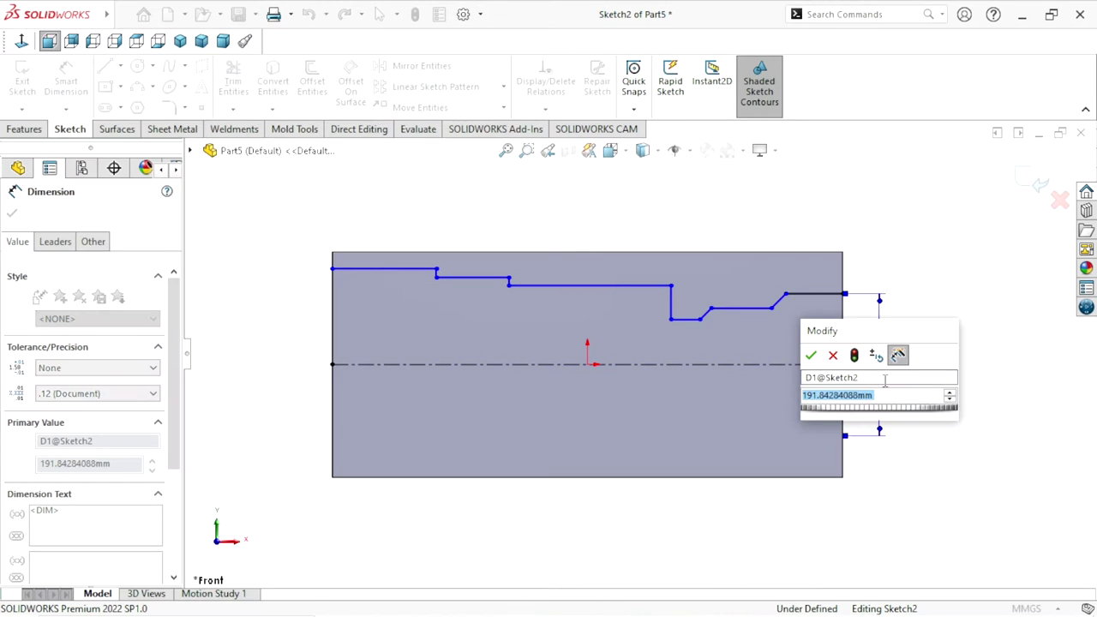
text(180)
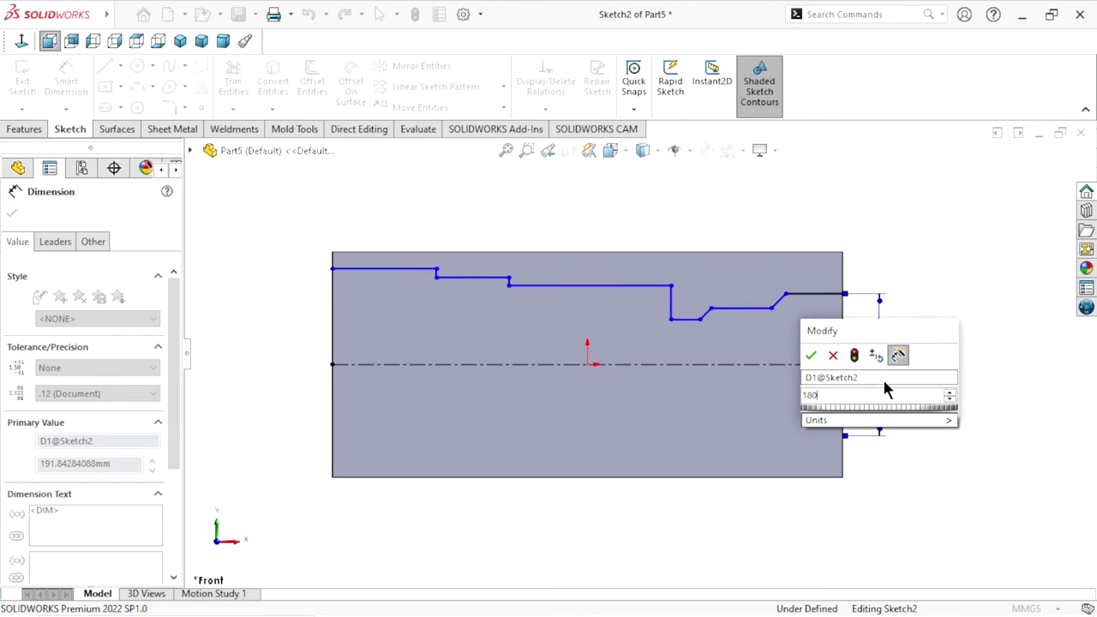
click(808, 355)
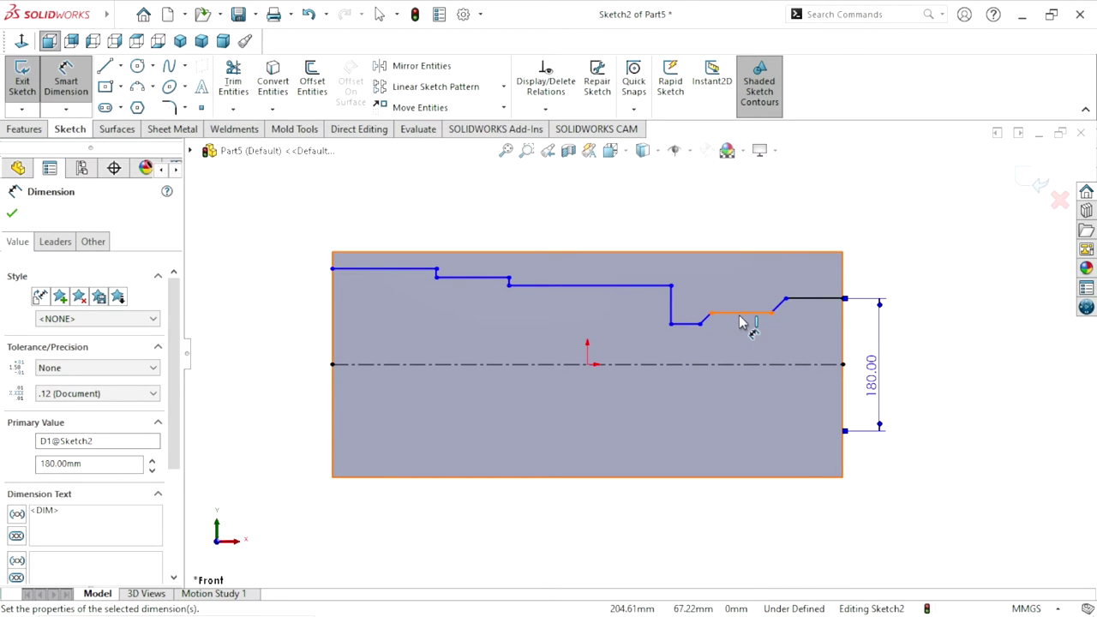
click(734, 363)
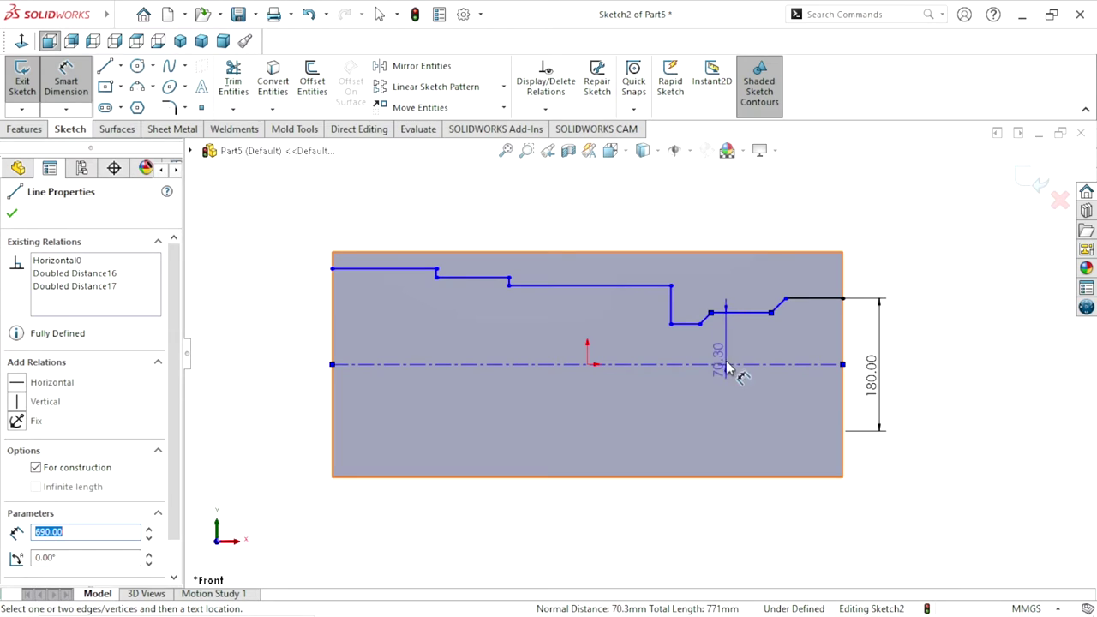
click(744, 388)
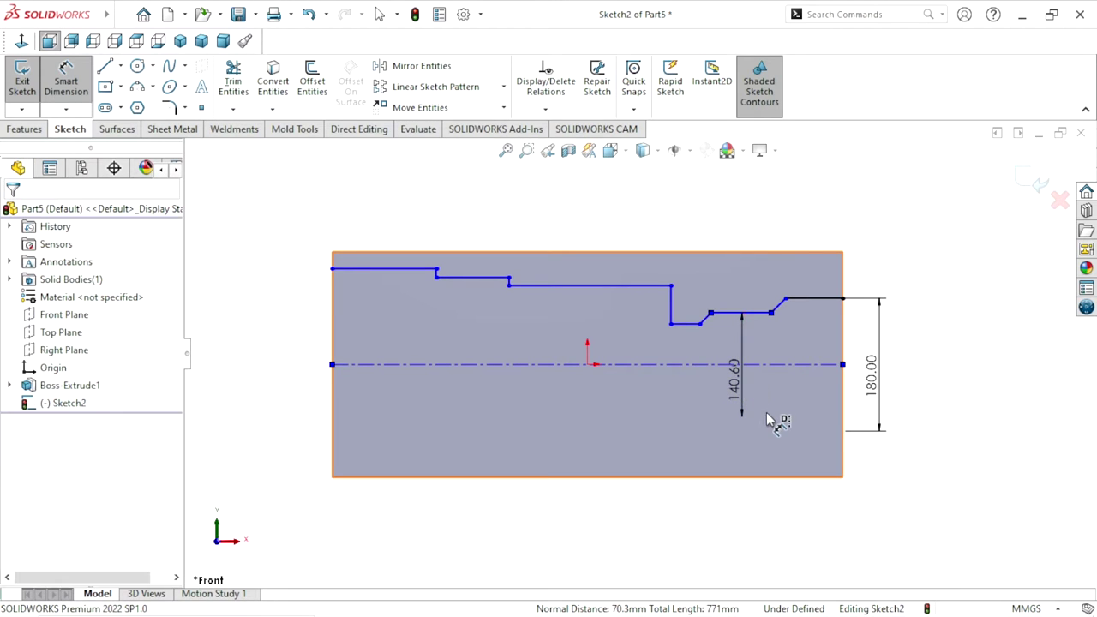
text(130)
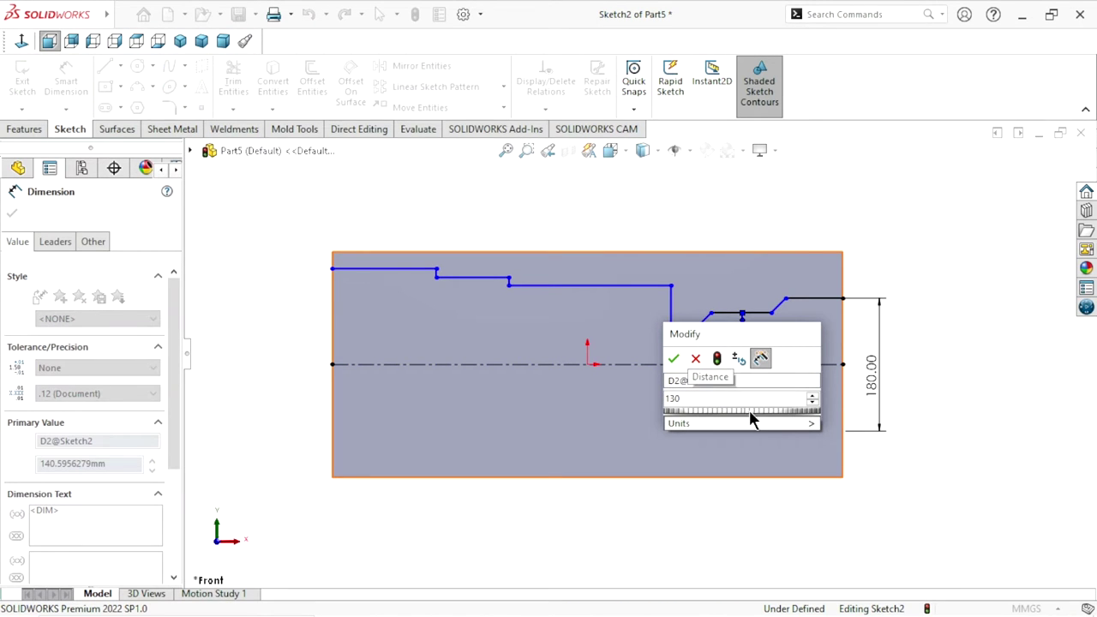
click(675, 359)
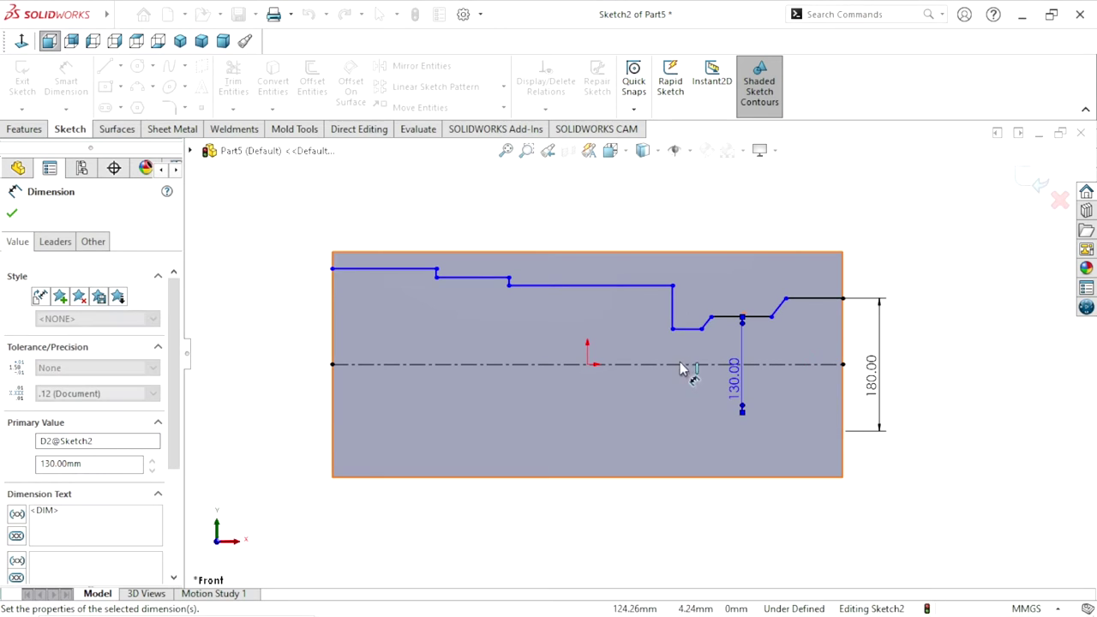
Add 110 and 195 diameter dimensions to the short edge and long upper line
click(685, 329)
click(684, 364)
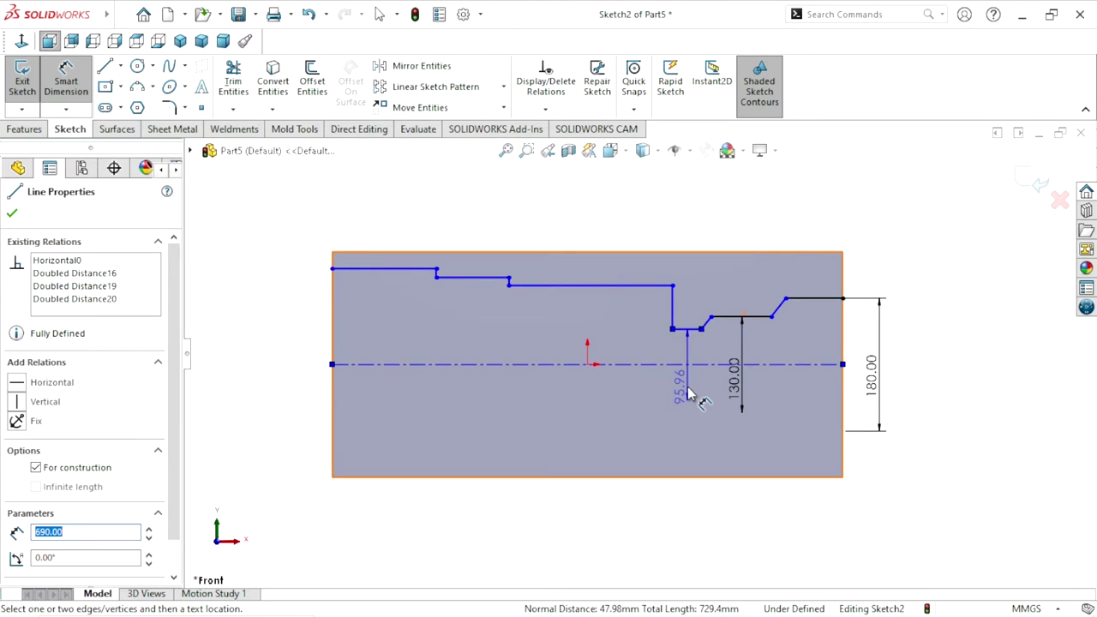
click(689, 386)
text(110)
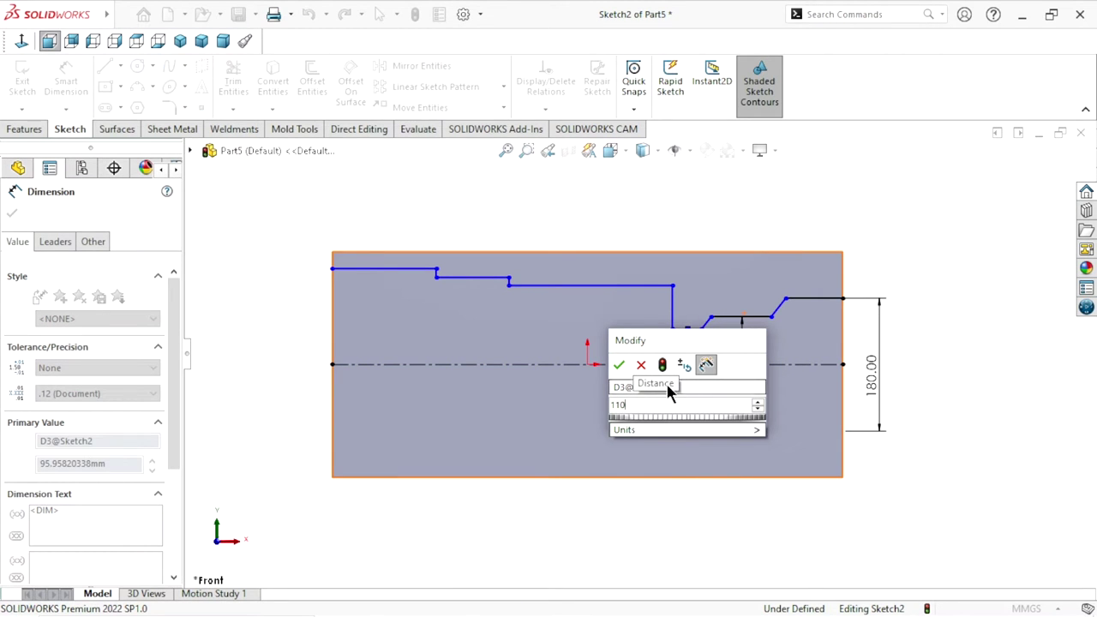
click(619, 364)
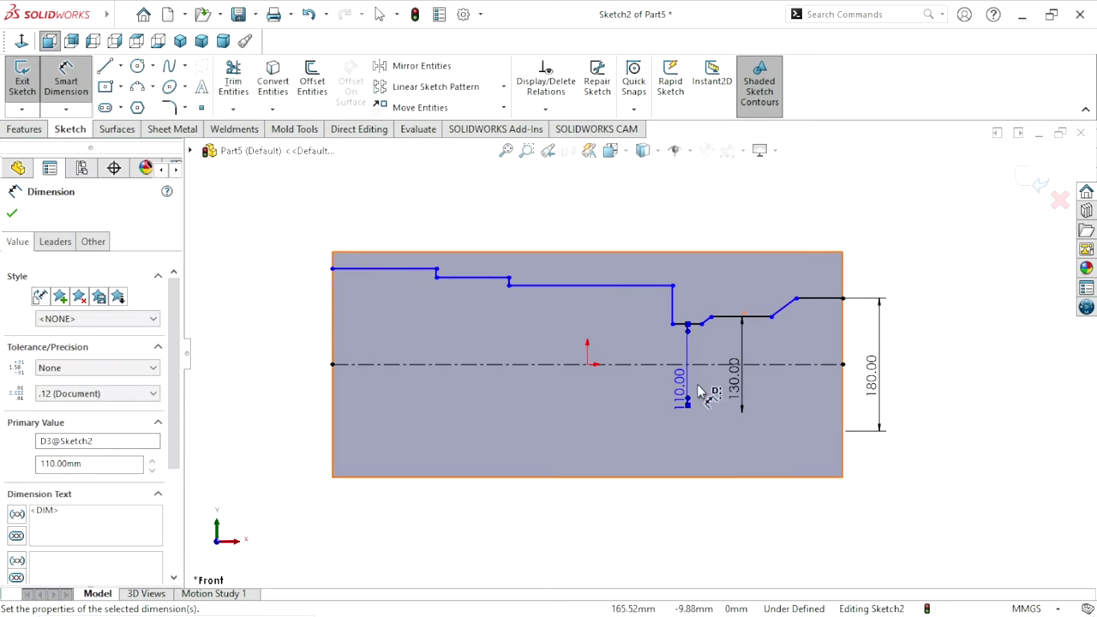
click(587, 288)
click(563, 365)
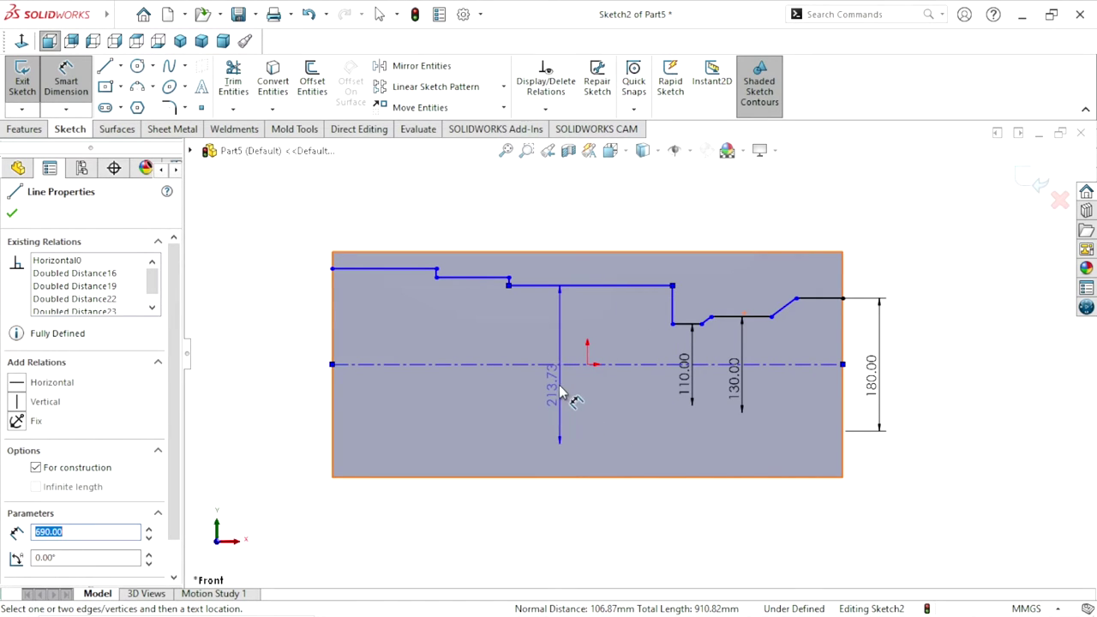
click(562, 392)
text(195)
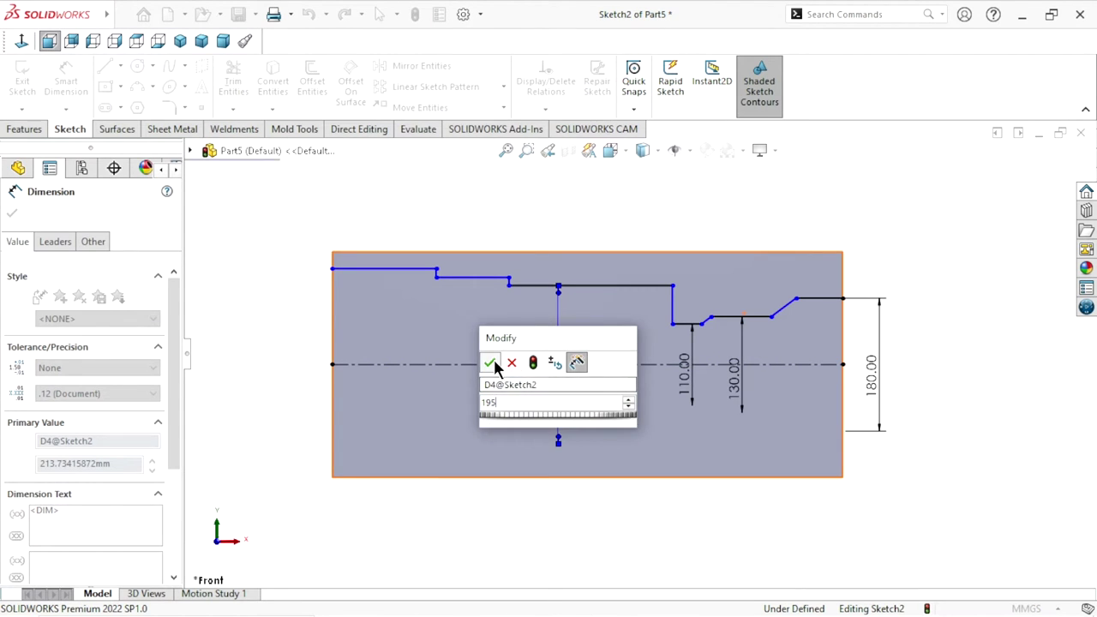
click(490, 364)
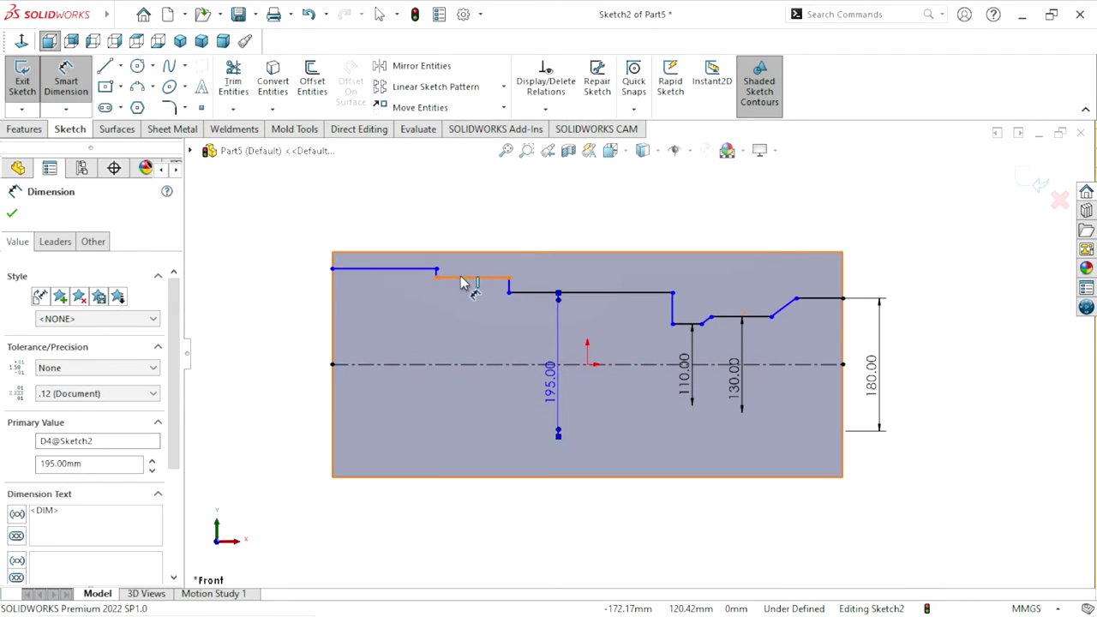
Add 198 and 202 diameter dimensions to the upper step and topmost line
click(463, 277)
click(482, 364)
click(464, 395)
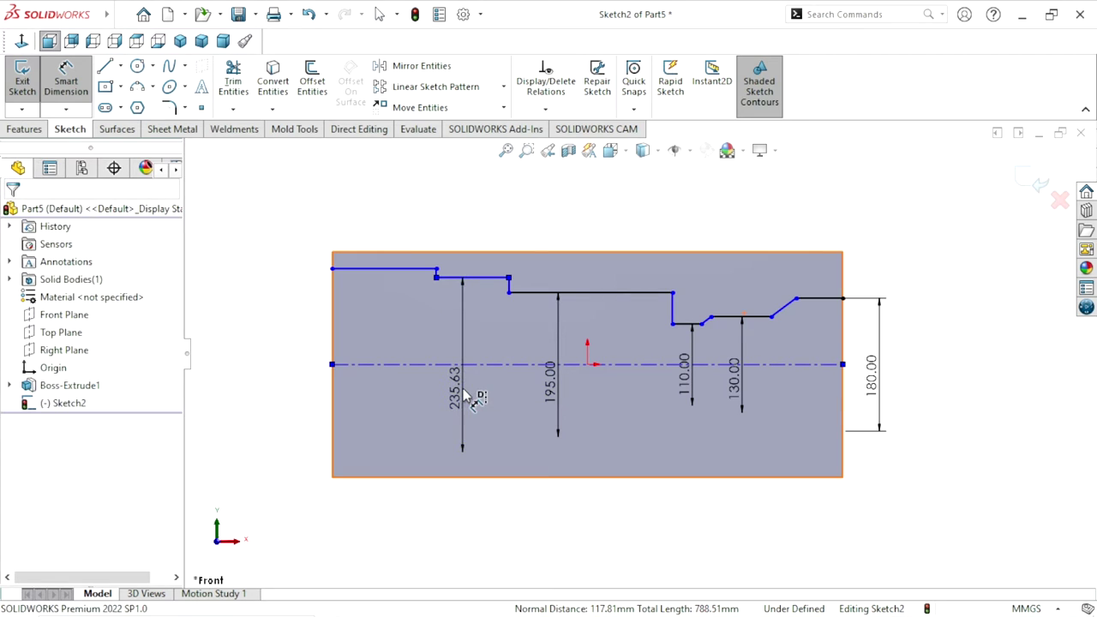
text(198)
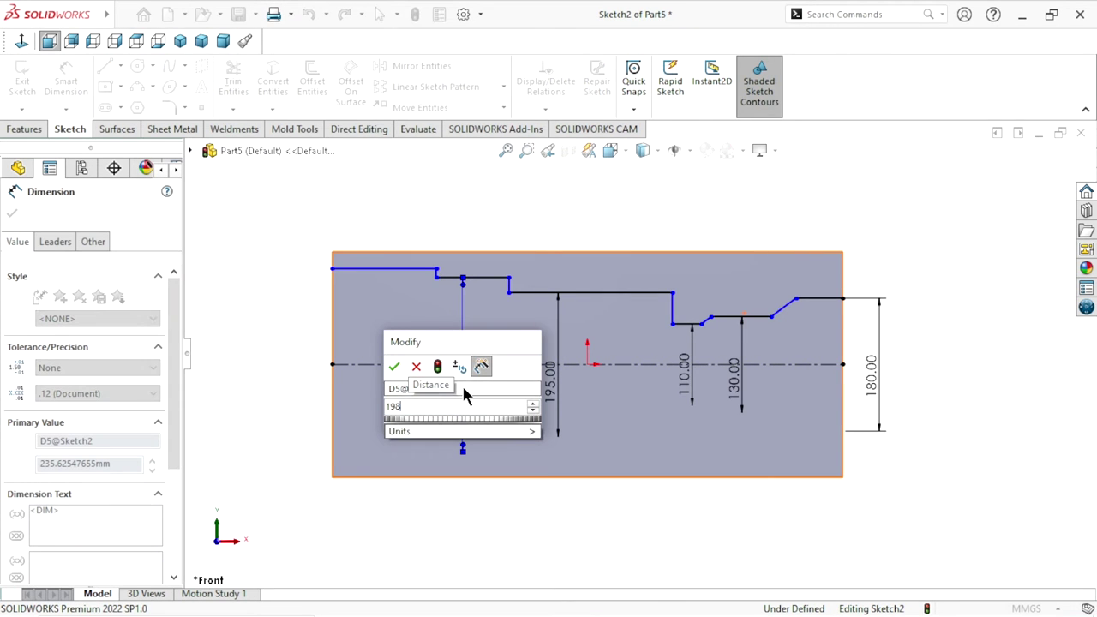
click(393, 367)
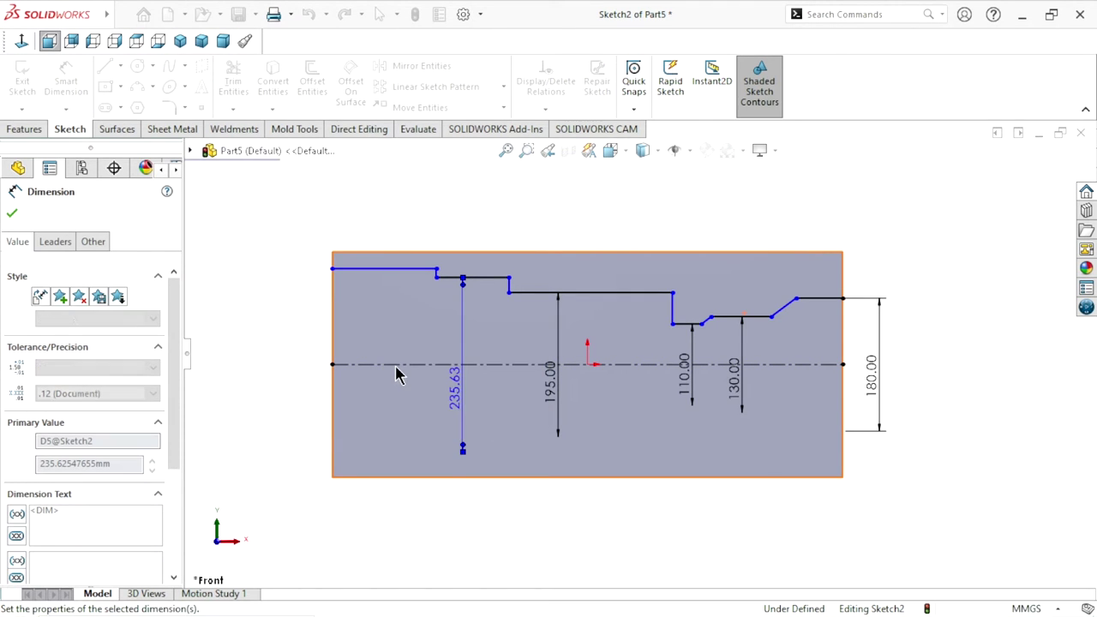
click(379, 270)
click(308, 370)
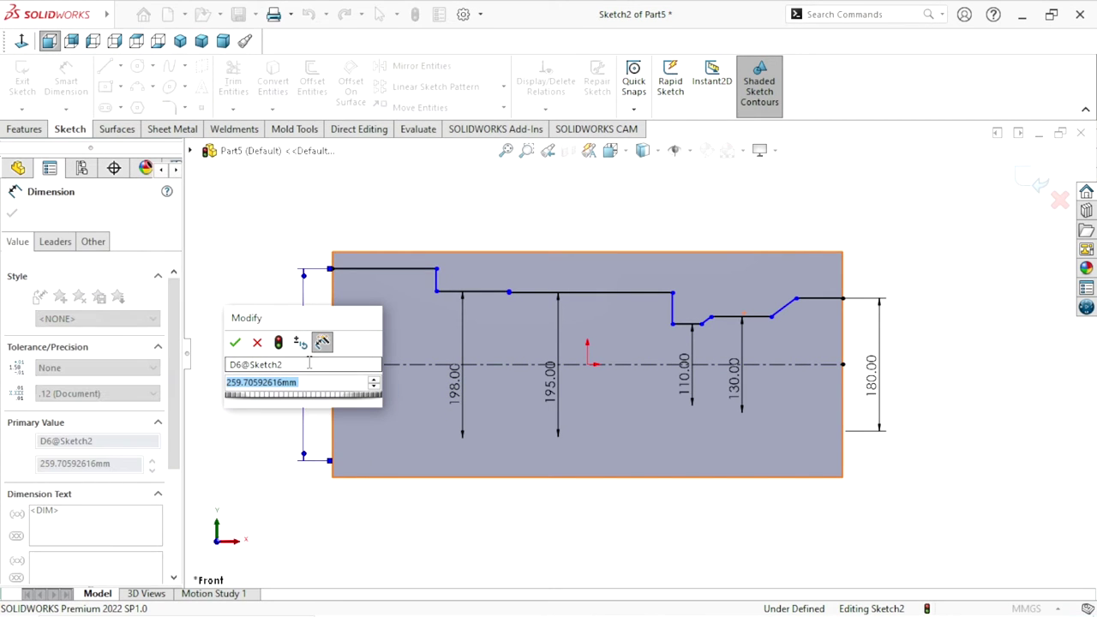
text(202)
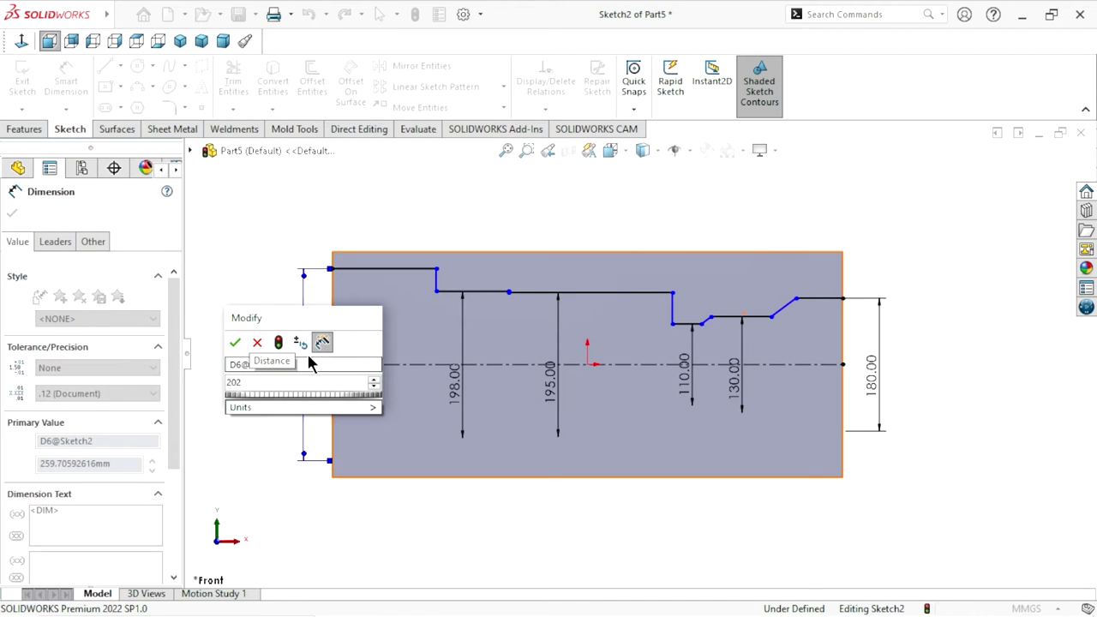
click(236, 342)
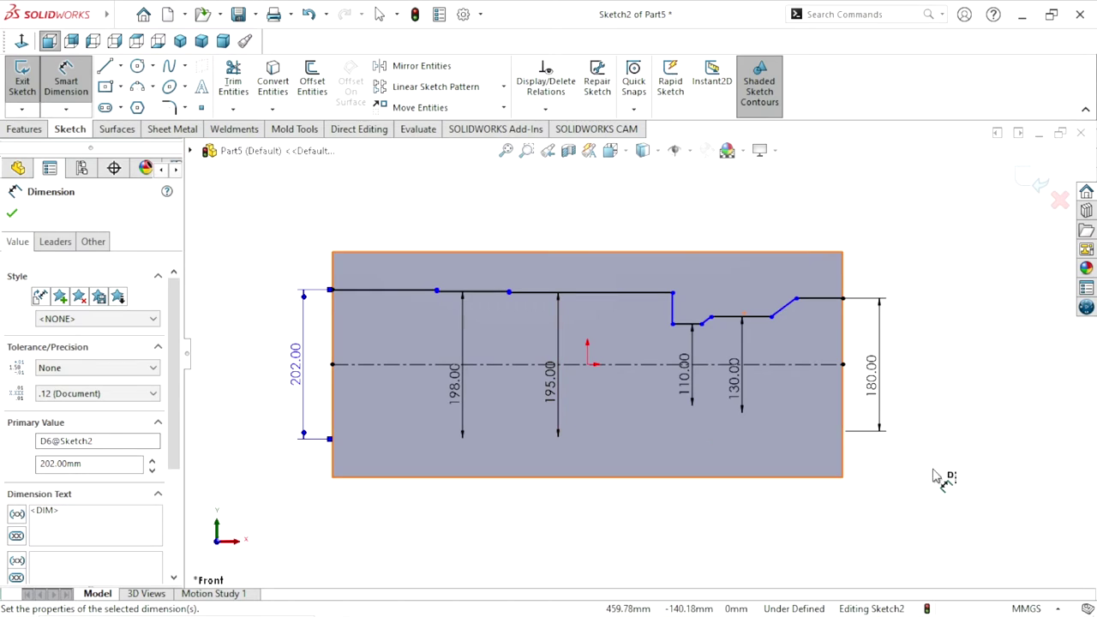
click(892, 477)
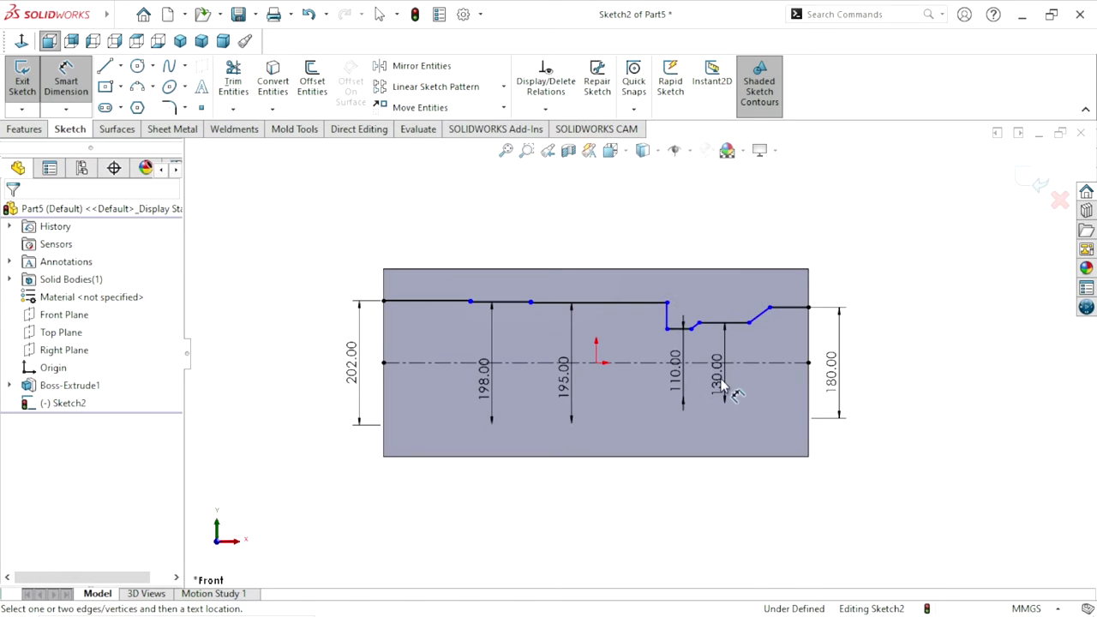
Set the rightmost top line to 65 mm and the middle step line to 100 mm
click(716, 375)
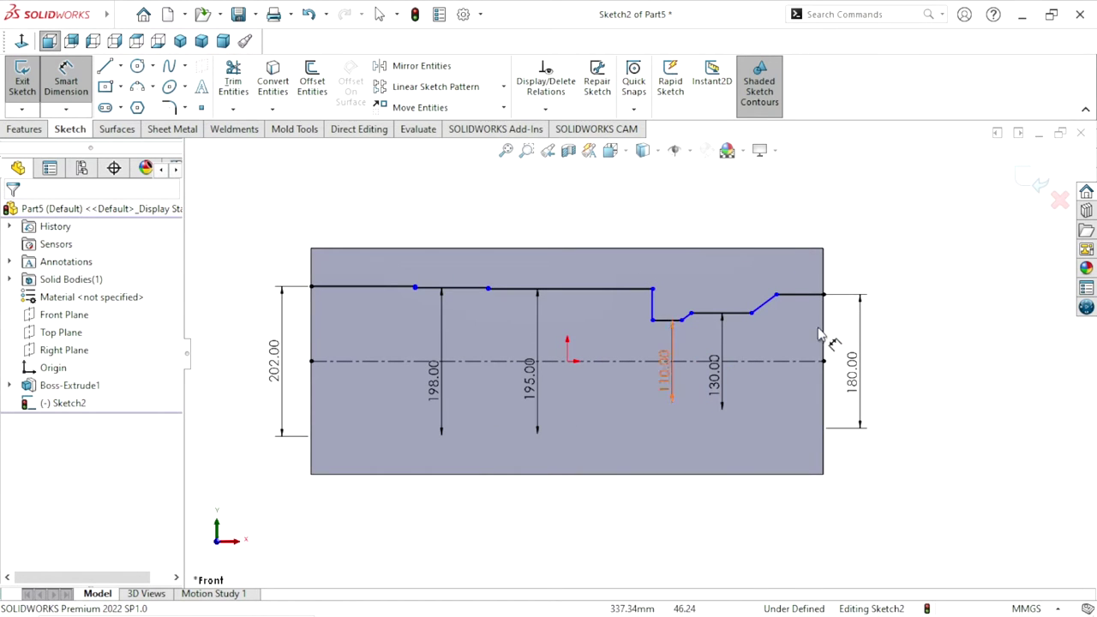
click(794, 296)
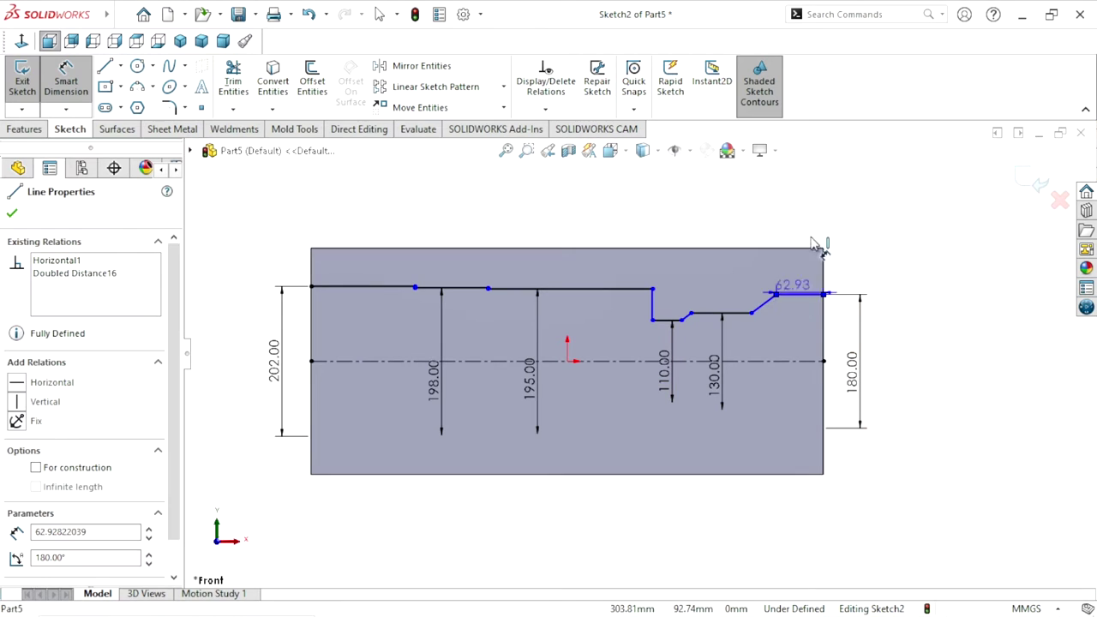
click(860, 216)
double_click(855, 203)
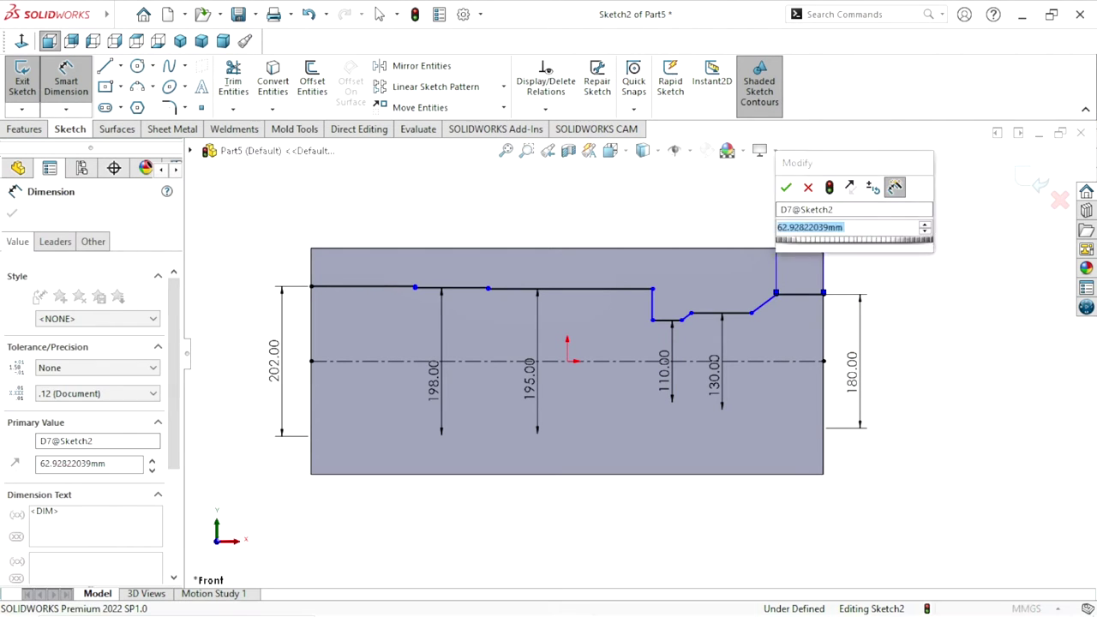
text(65)
click(787, 190)
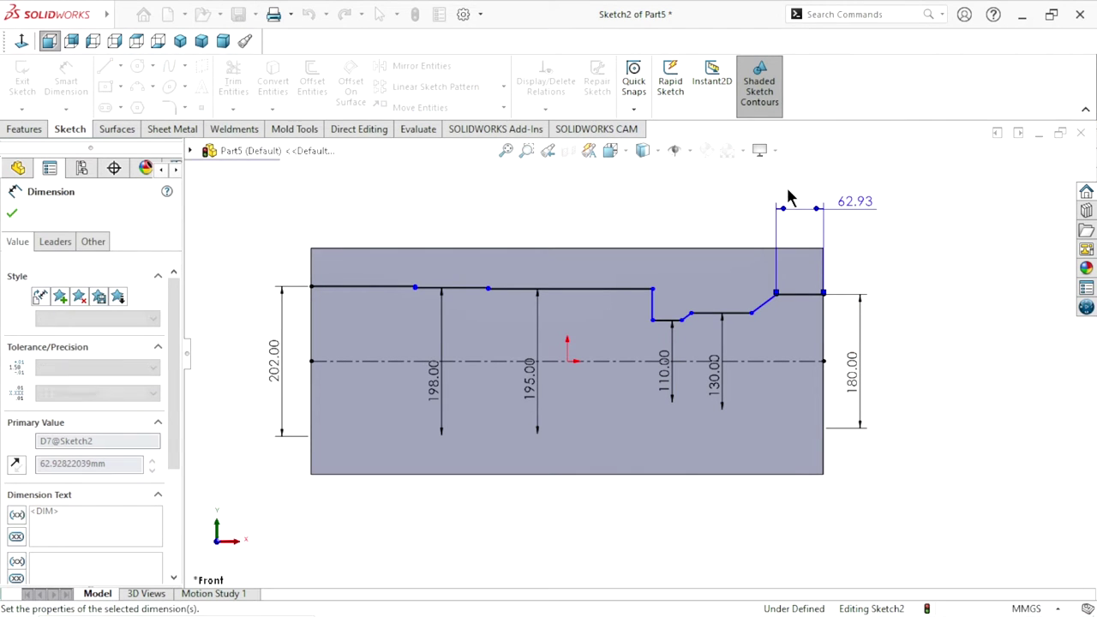
click(718, 314)
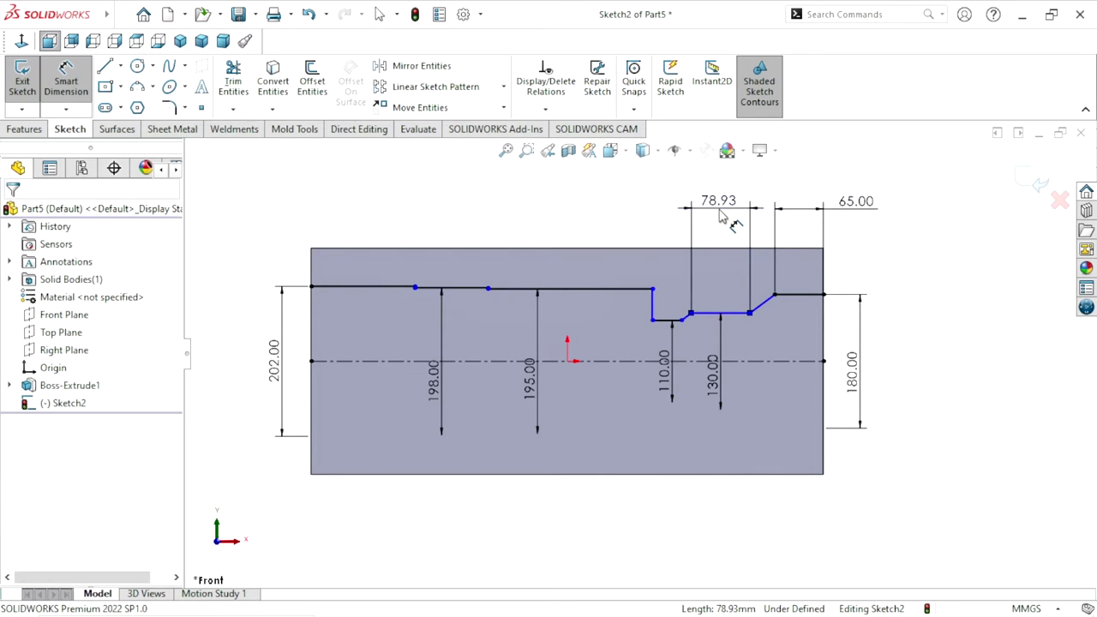
click(720, 217)
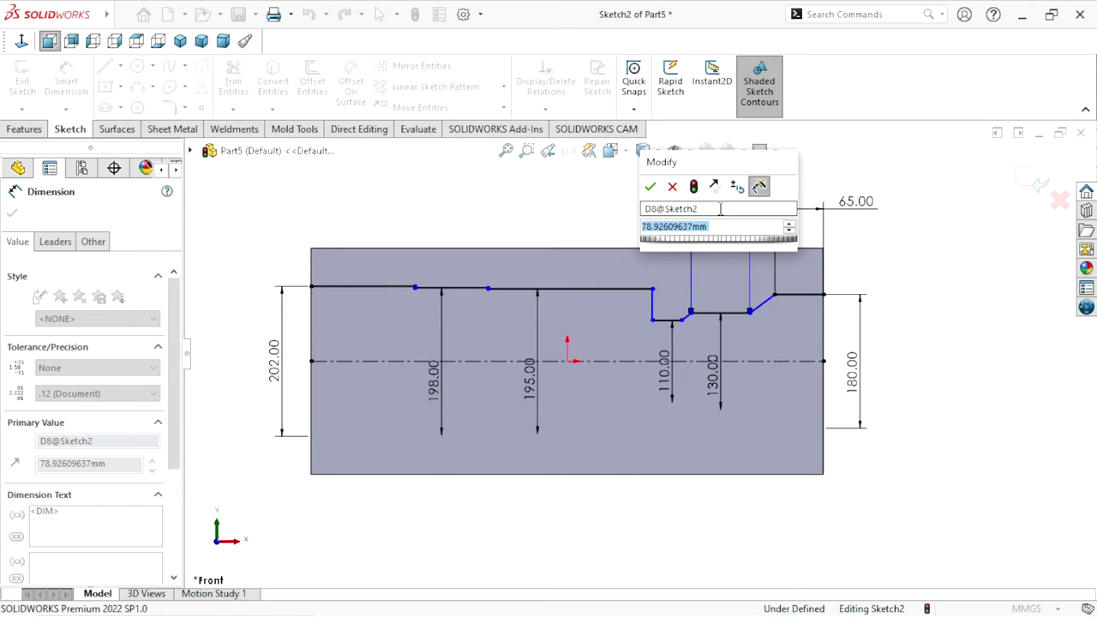
text(100)
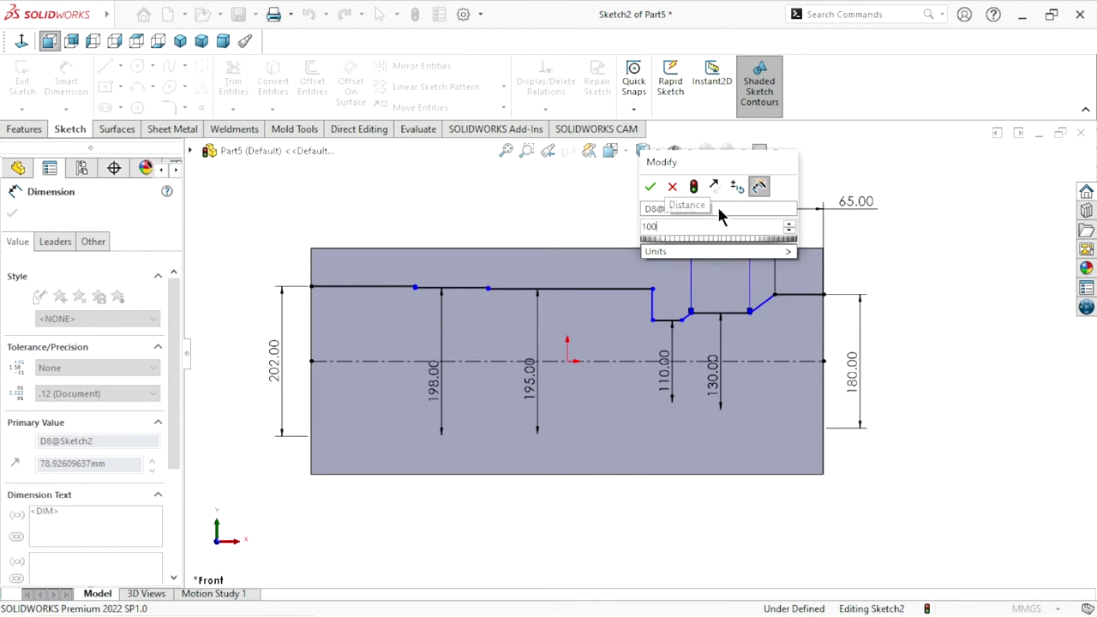
key(Return)
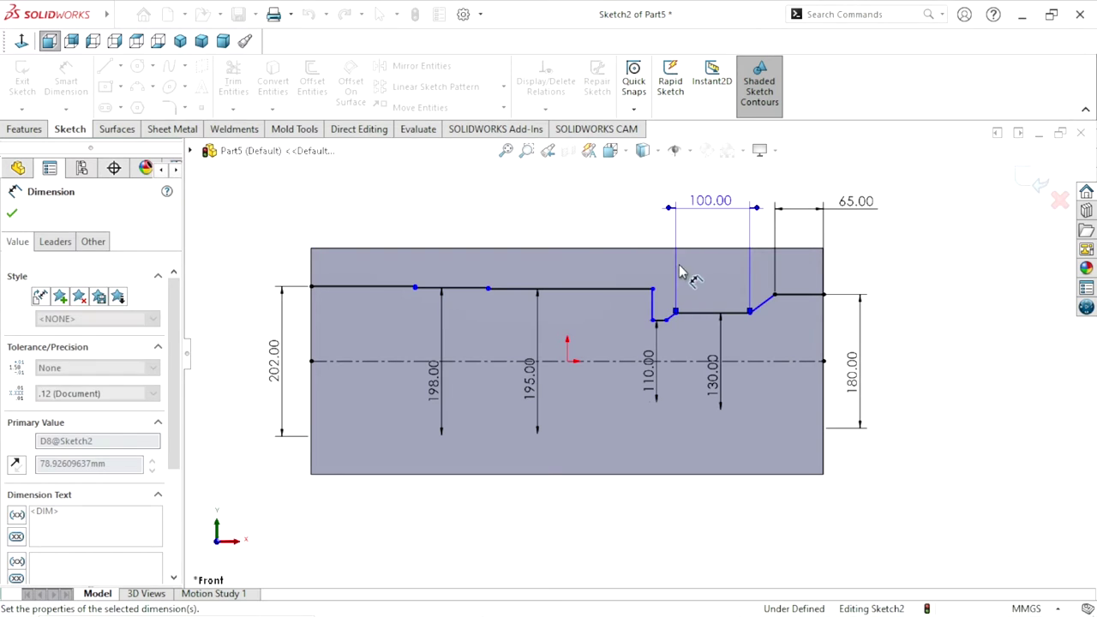
Set the chamfer width to 16 mm and the small-step distance to 38 mm
click(750, 313)
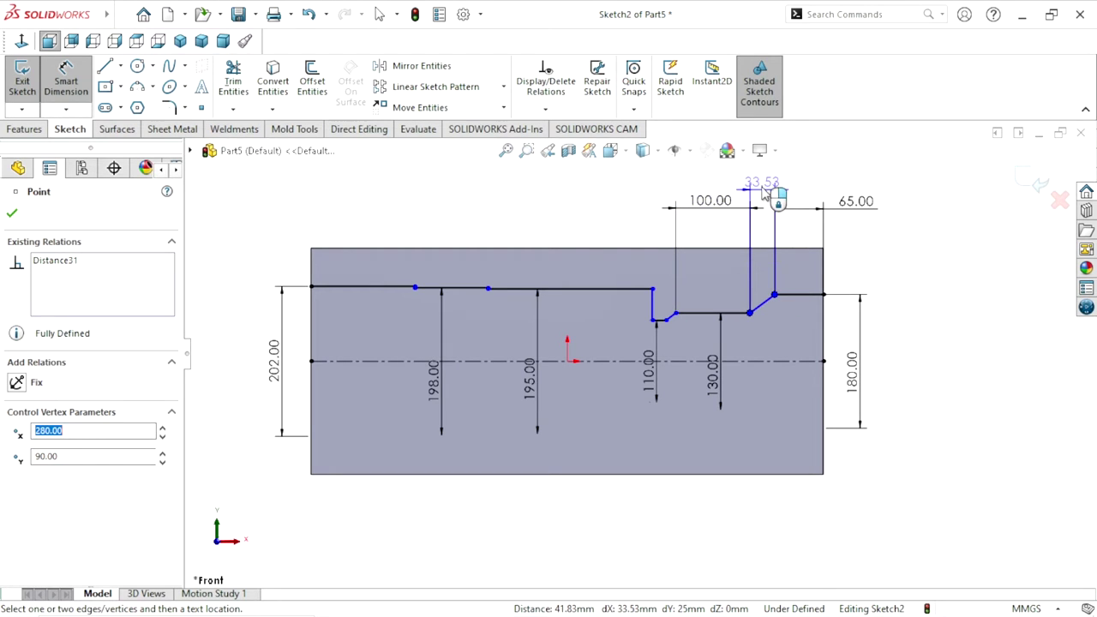
click(773, 189)
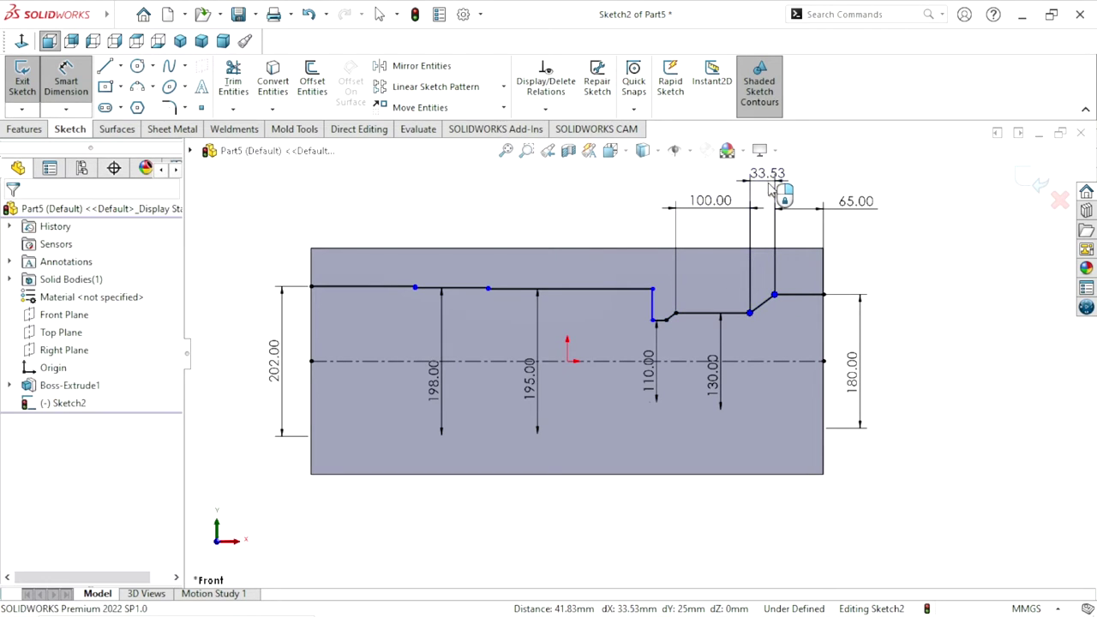
text(16)
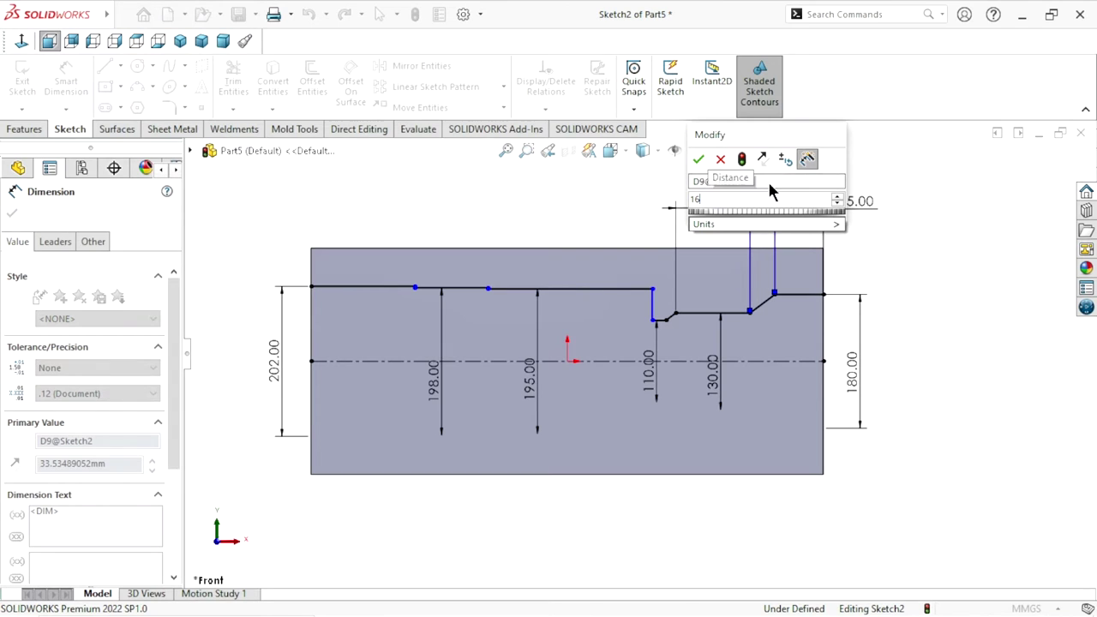
click(699, 160)
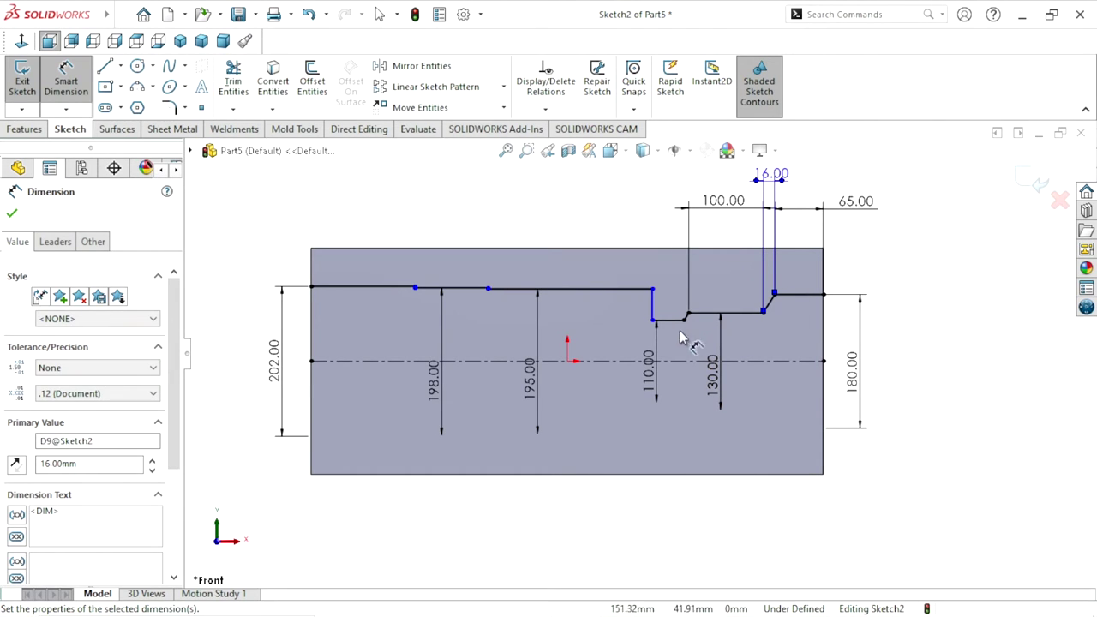
click(653, 319)
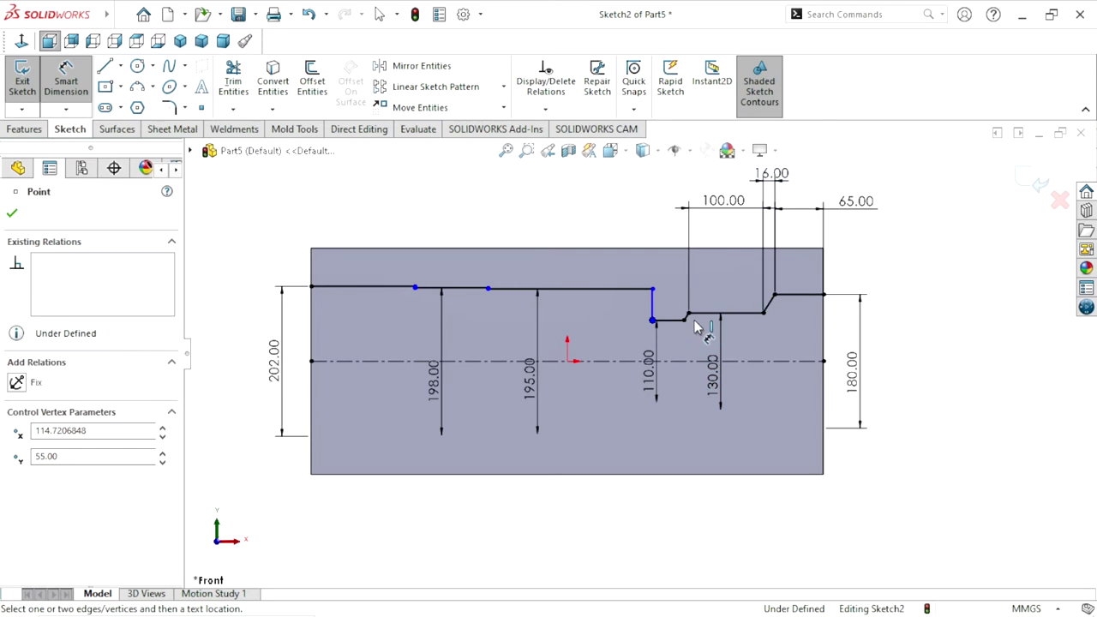
click(689, 314)
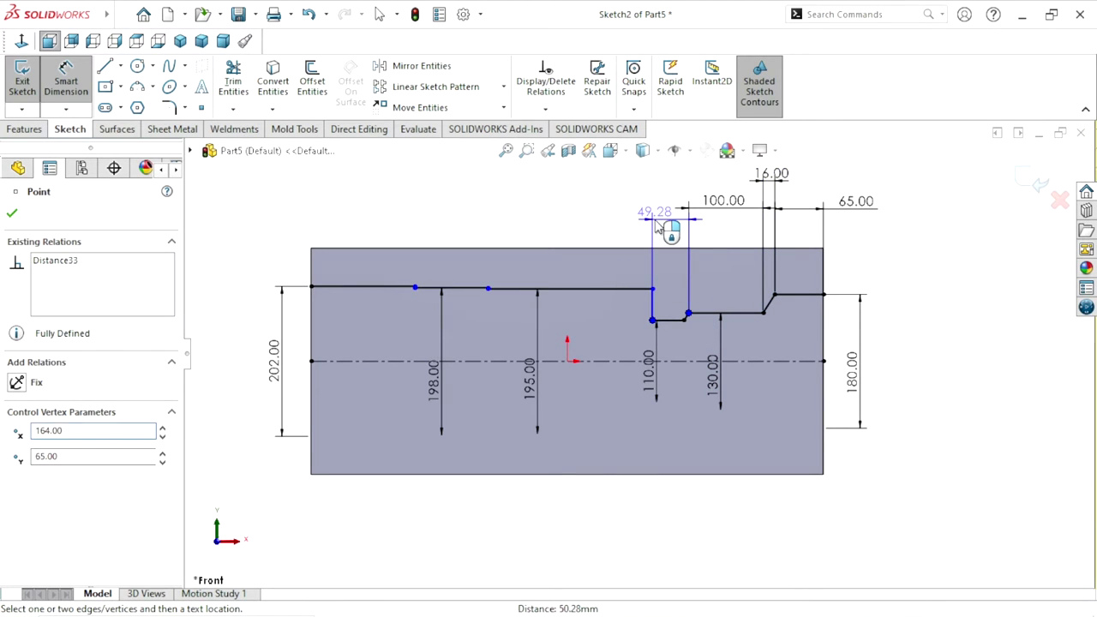
click(657, 230)
text(38)
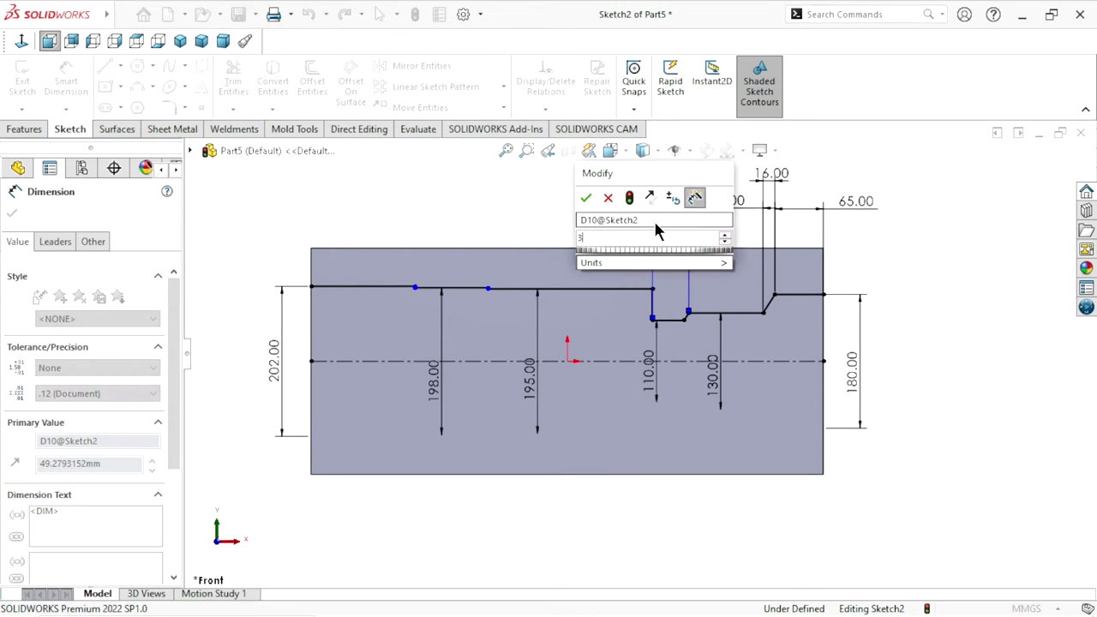
click(608, 198)
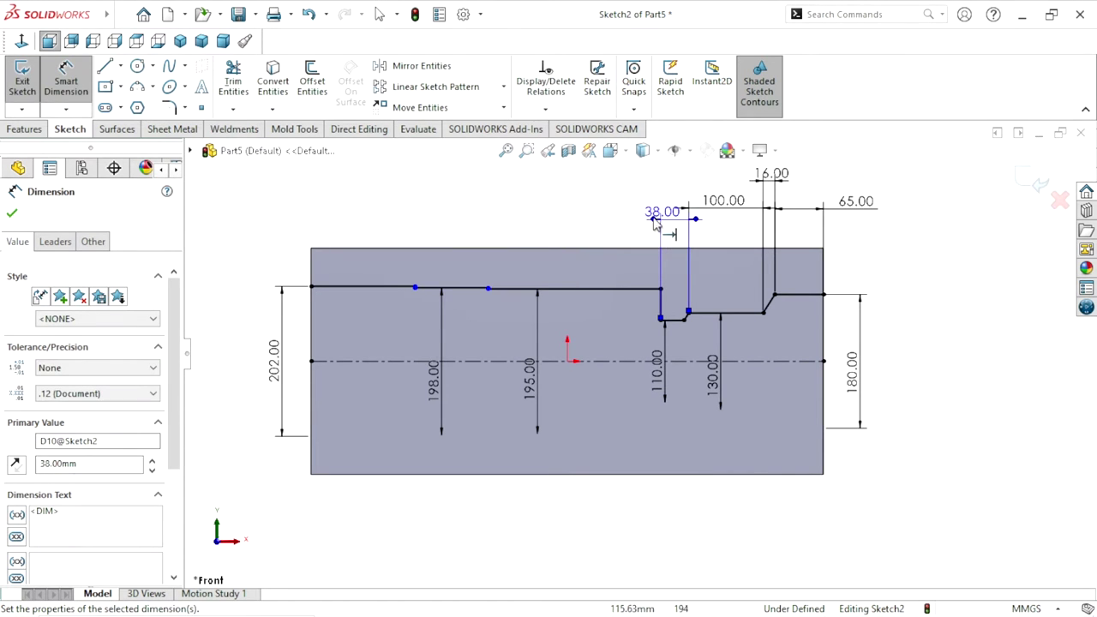
scroll(690, 343, down, 2)
click(681, 317)
Cancel the over-defining dimension and delete the small angled segment at the 110 step
click(647, 317)
click(600, 347)
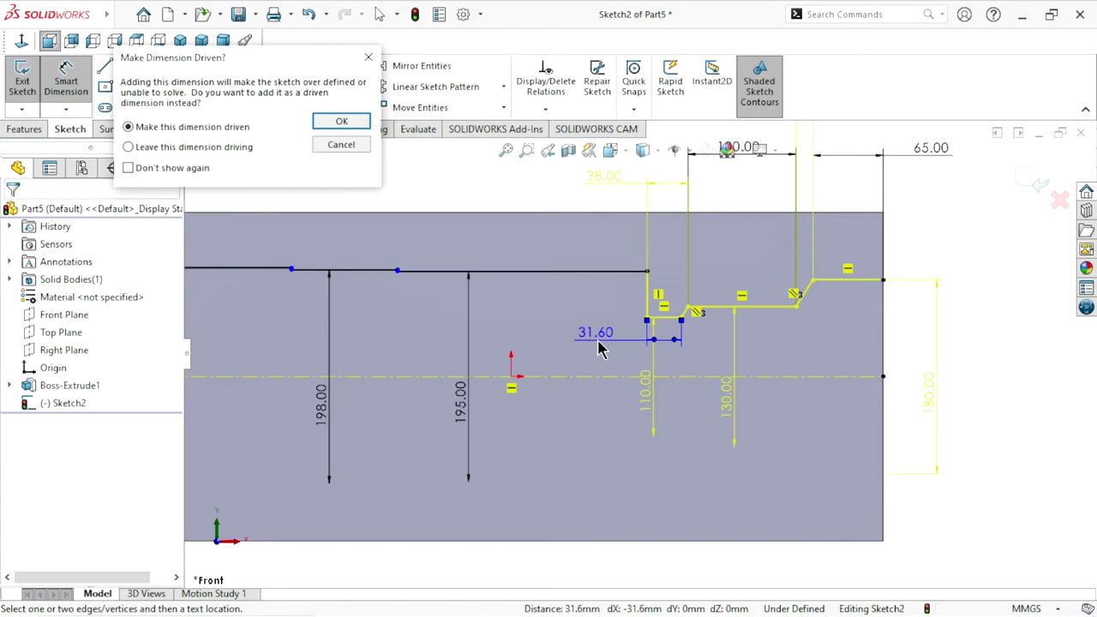
click(341, 145)
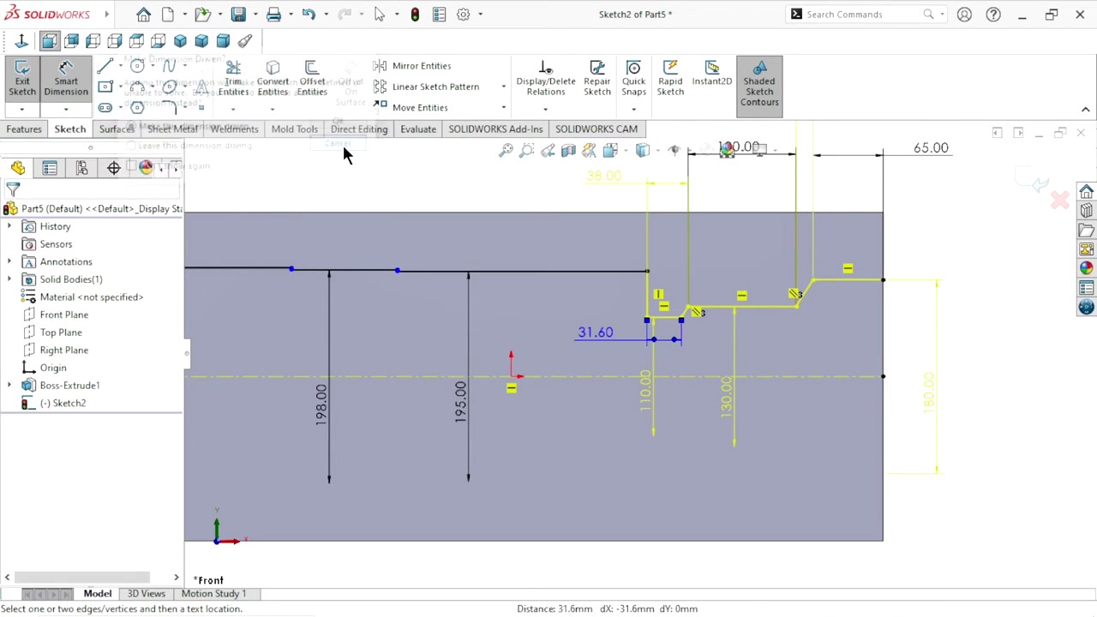
scroll(695, 336, down, 1)
scroll(693, 338, down, 1)
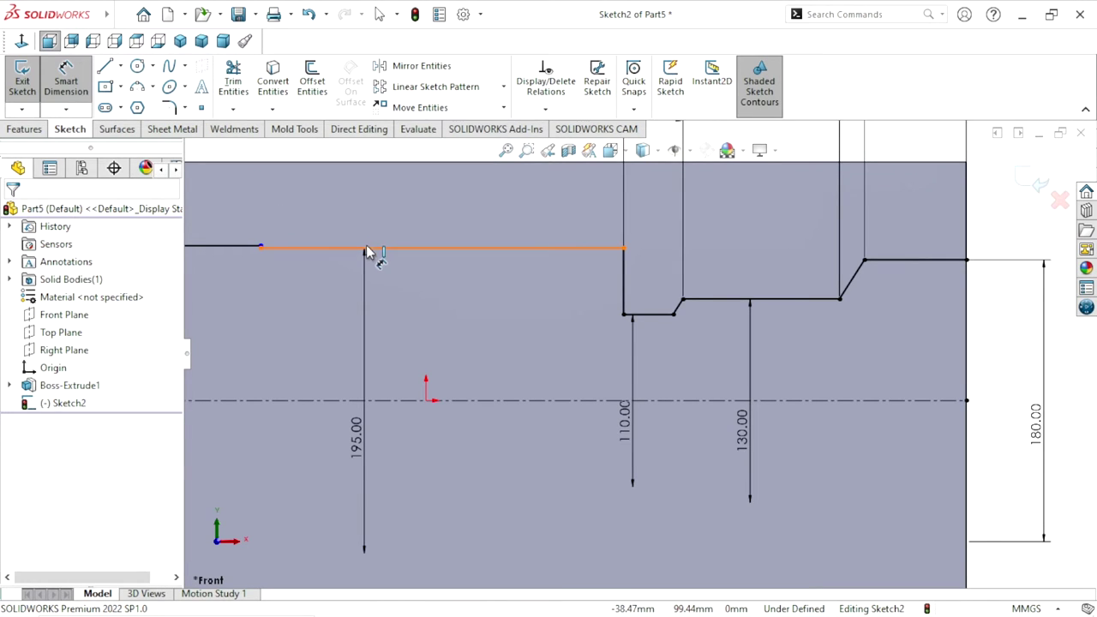
key(Escape)
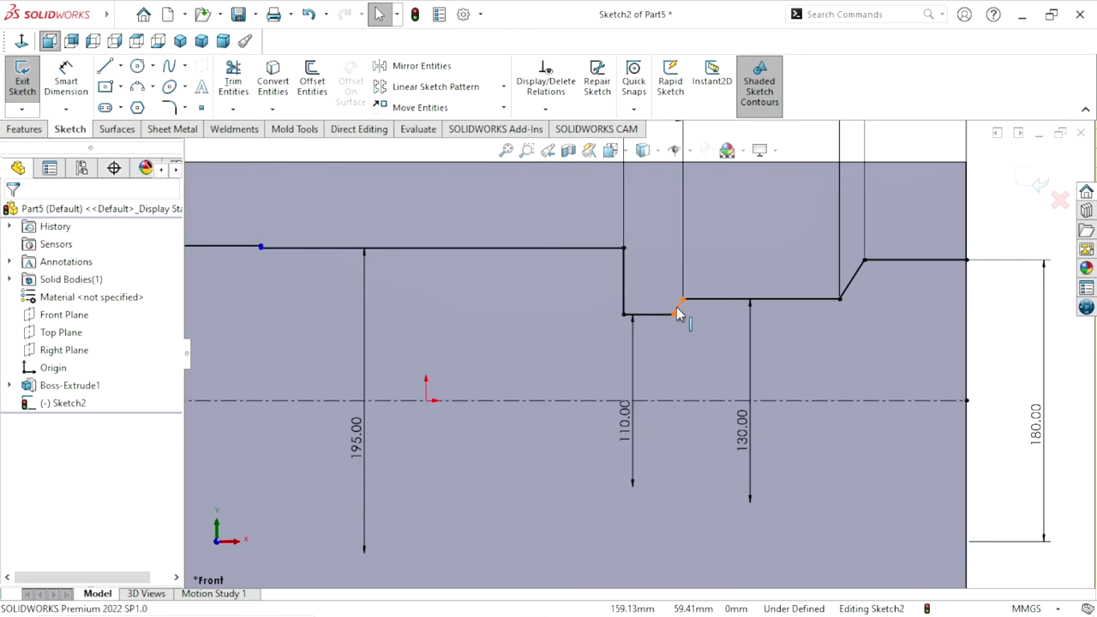
click(678, 309)
key(Delete)
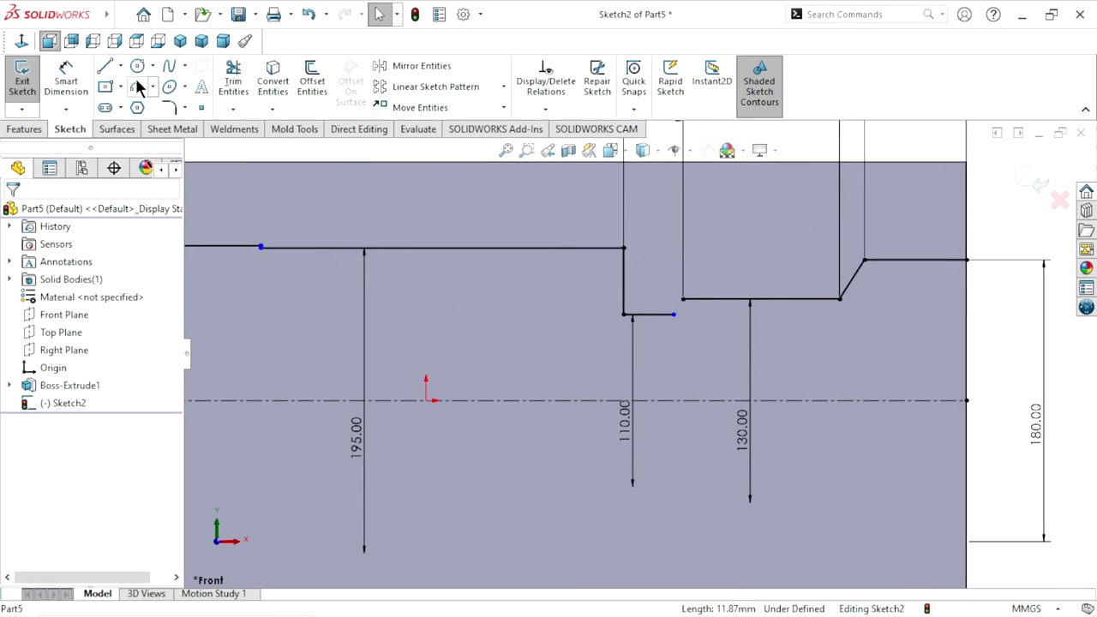
Dimension the short horizontal line at the 110 step, currently 31.60
click(73, 96)
click(661, 317)
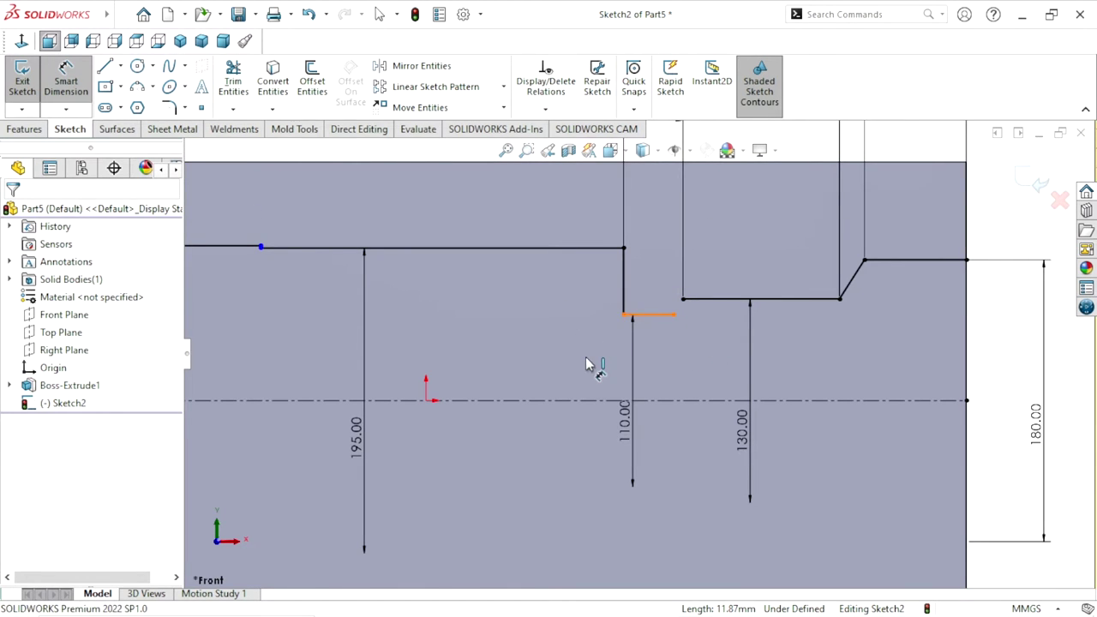
click(583, 351)
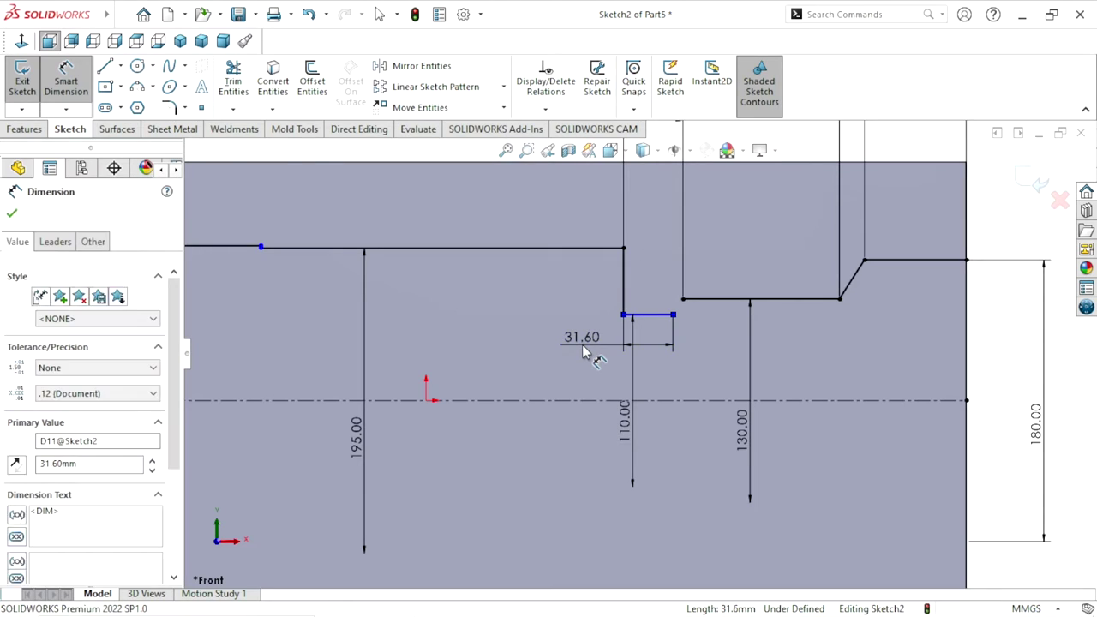
Set the short line to 26 mm and the long top line to 253 mm
text(26)
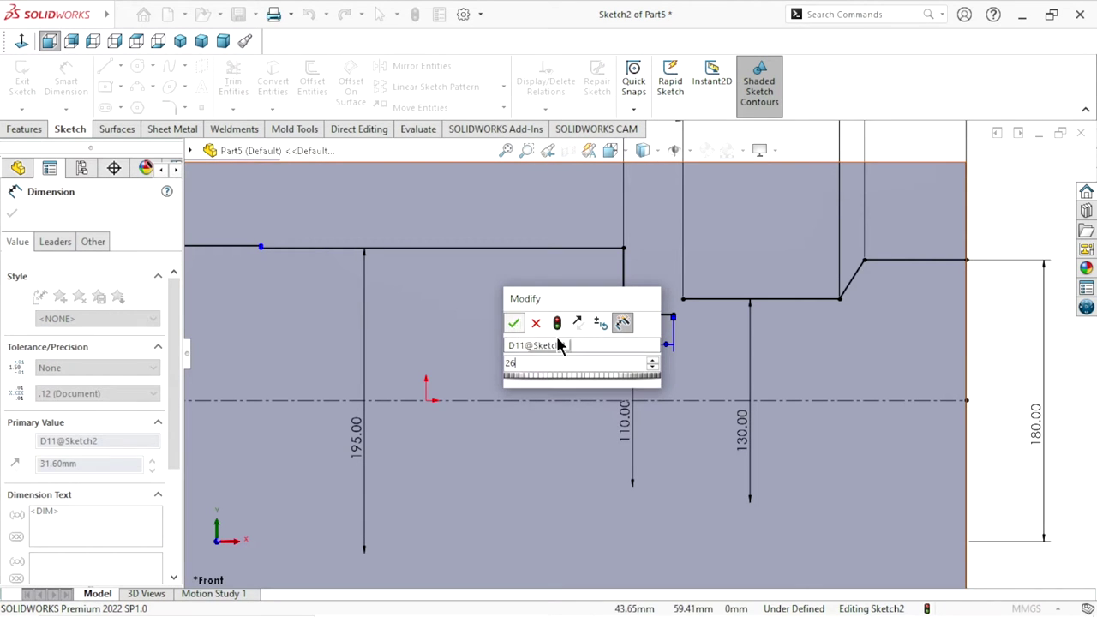
key(Return)
scroll(588, 420, up, 4)
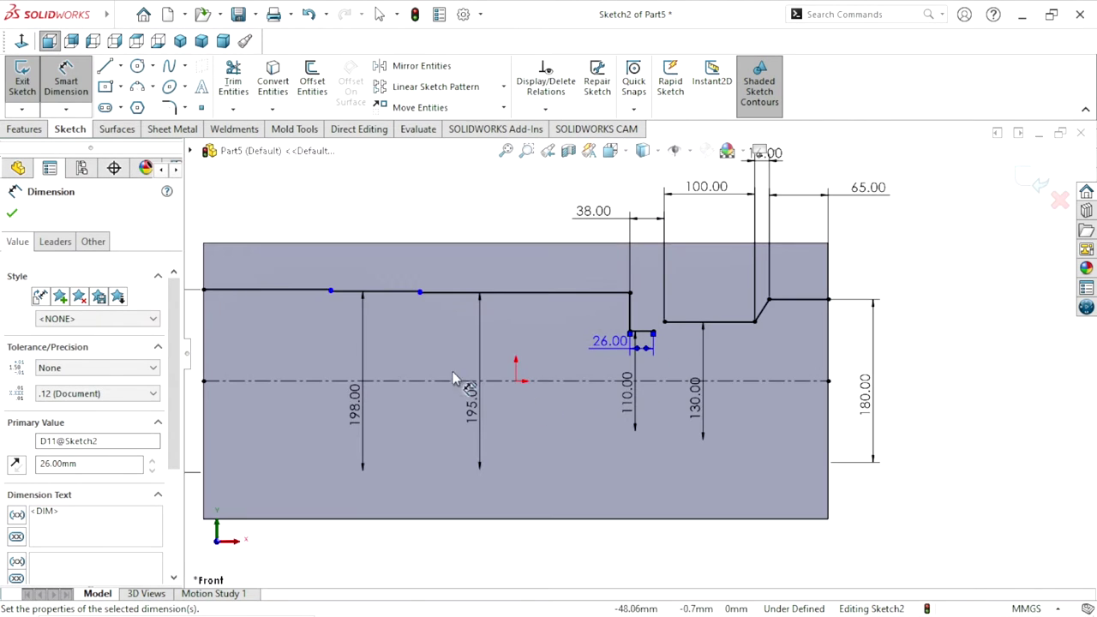
scroll(429, 365, down, 3)
click(559, 278)
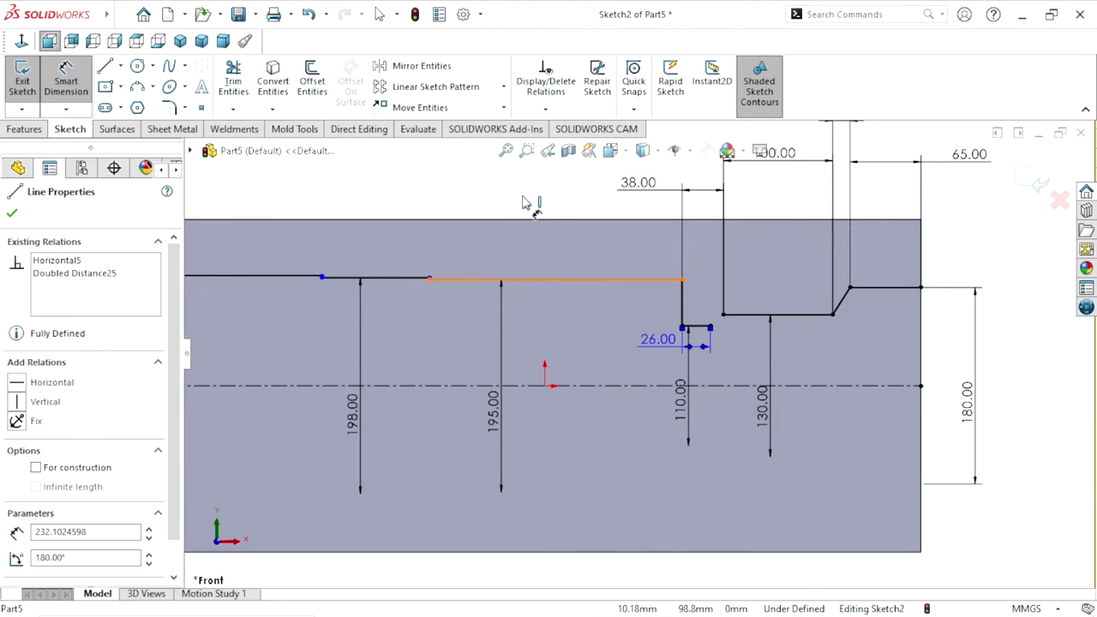
click(539, 208)
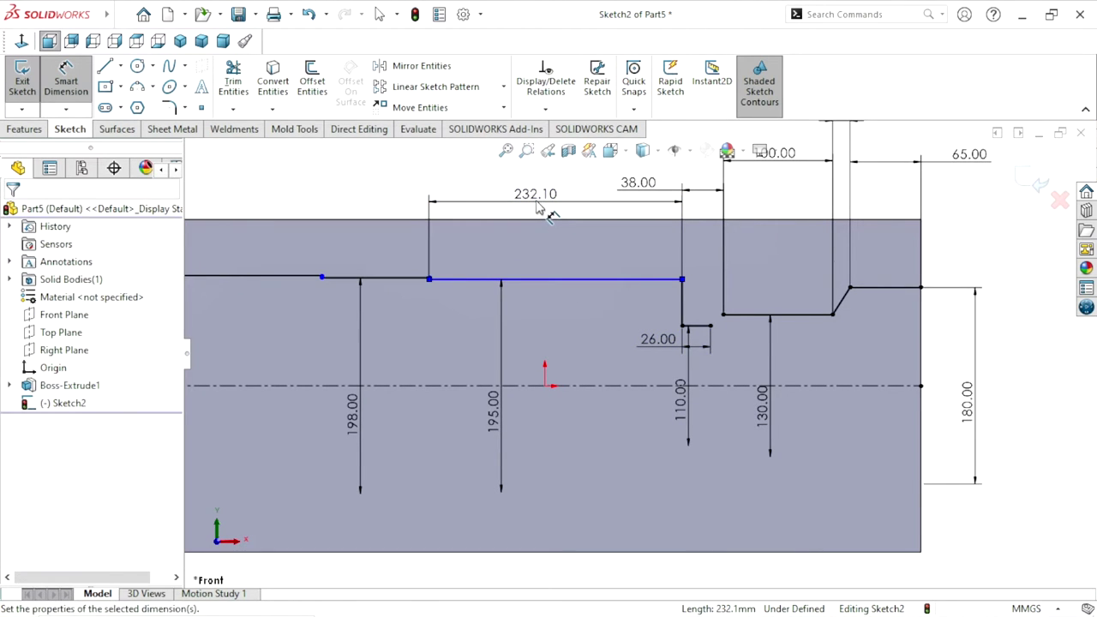
text(253)
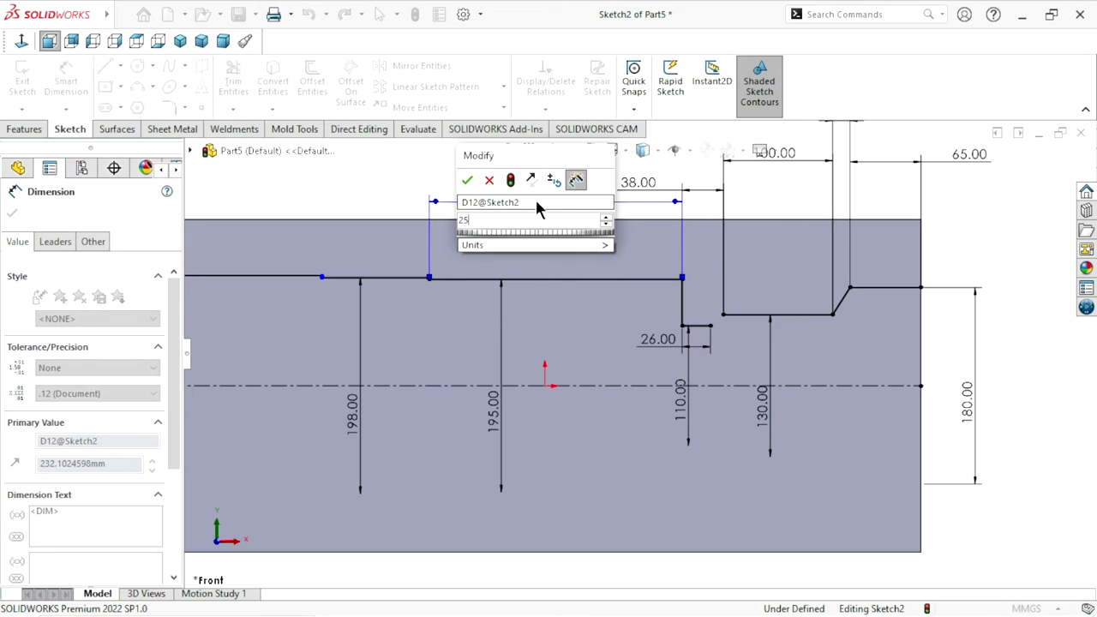
click(467, 180)
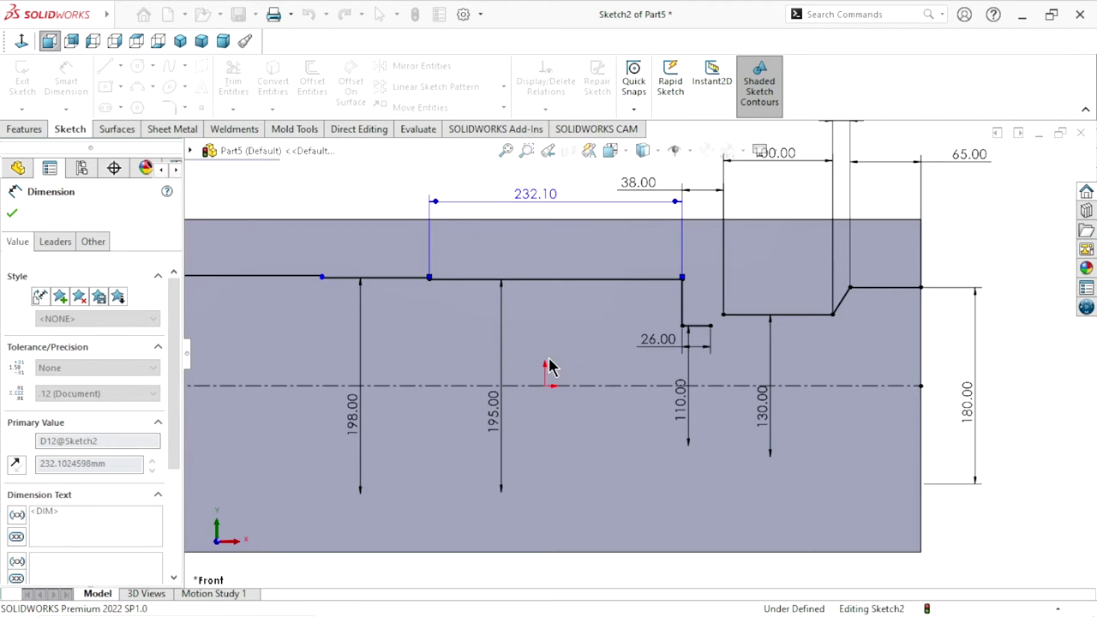
Set the remaining top lines to 78 and 140 mm, then finish dimensioning
click(375, 281)
click(350, 202)
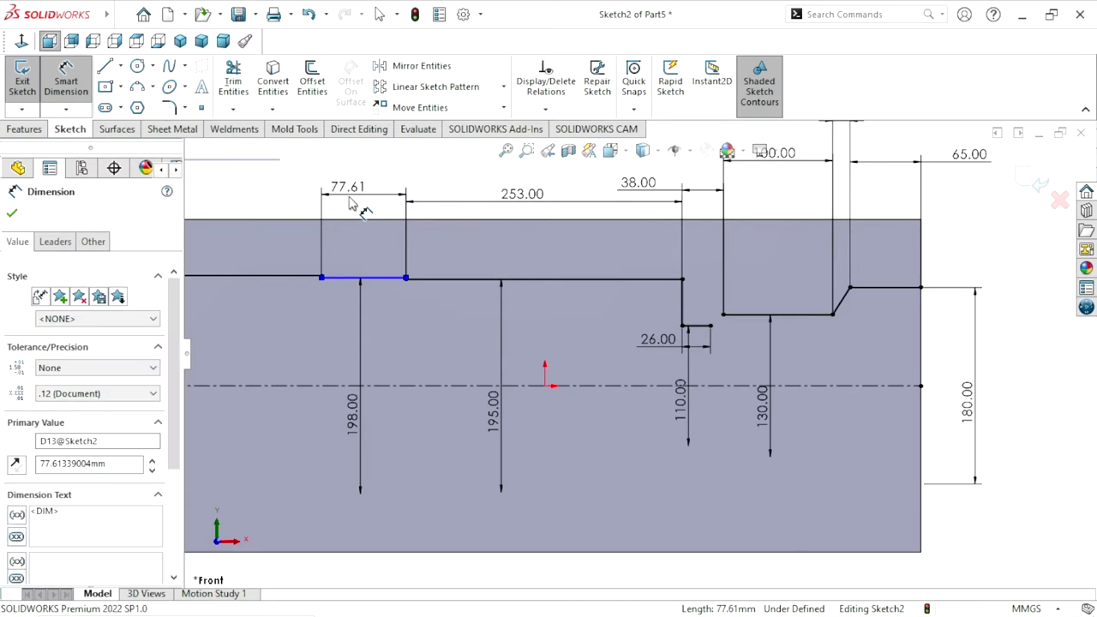
text(78)
click(280, 174)
key(f)
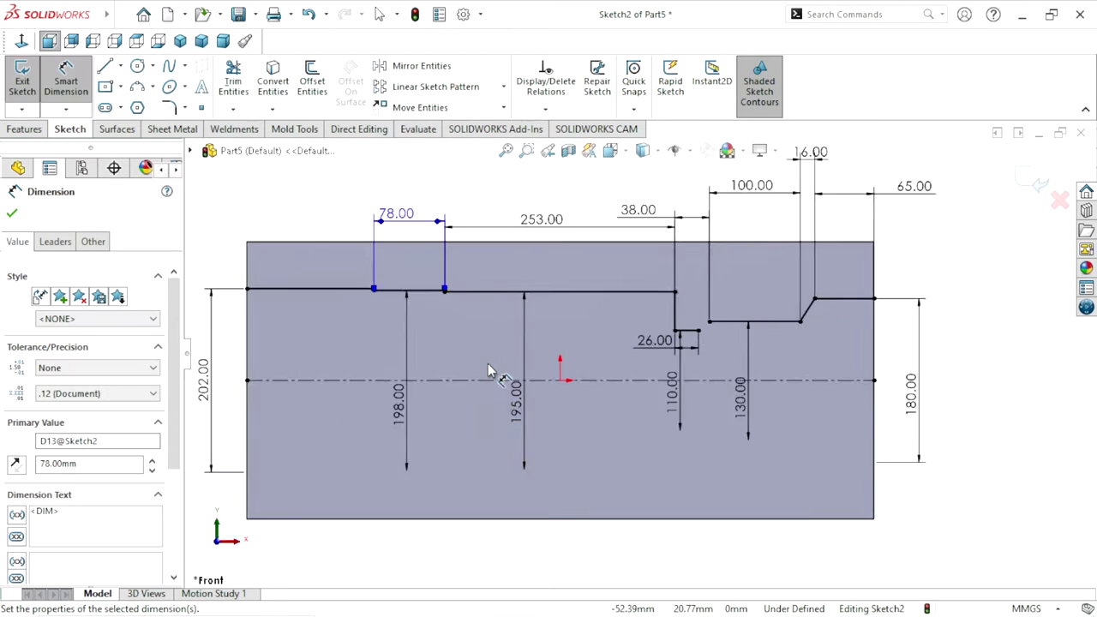
scroll(368, 282, down, 2)
click(401, 320)
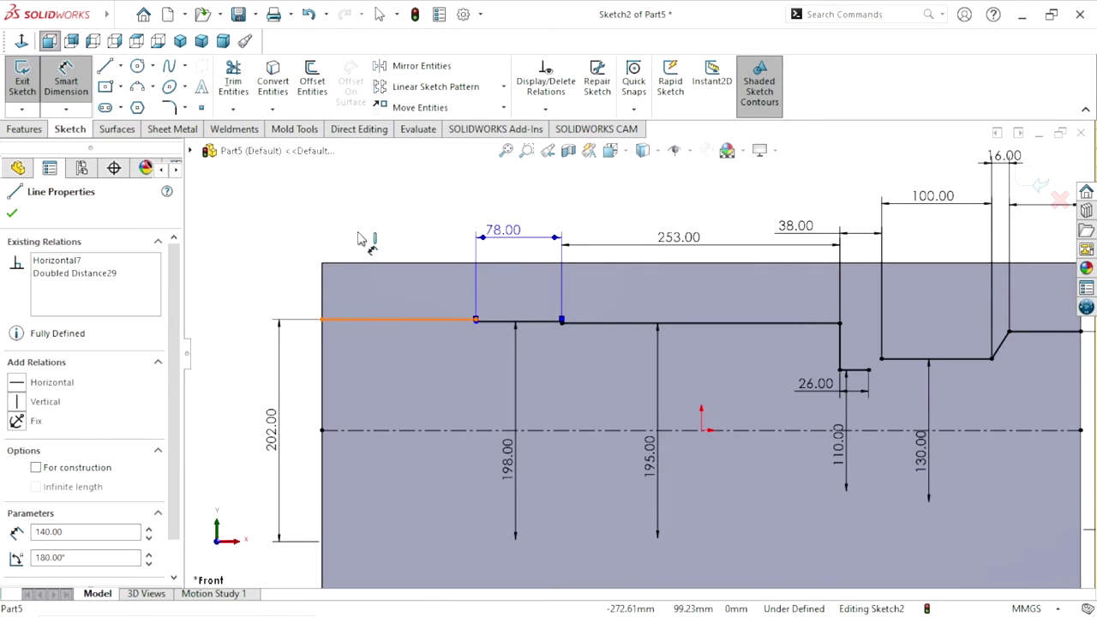
click(388, 237)
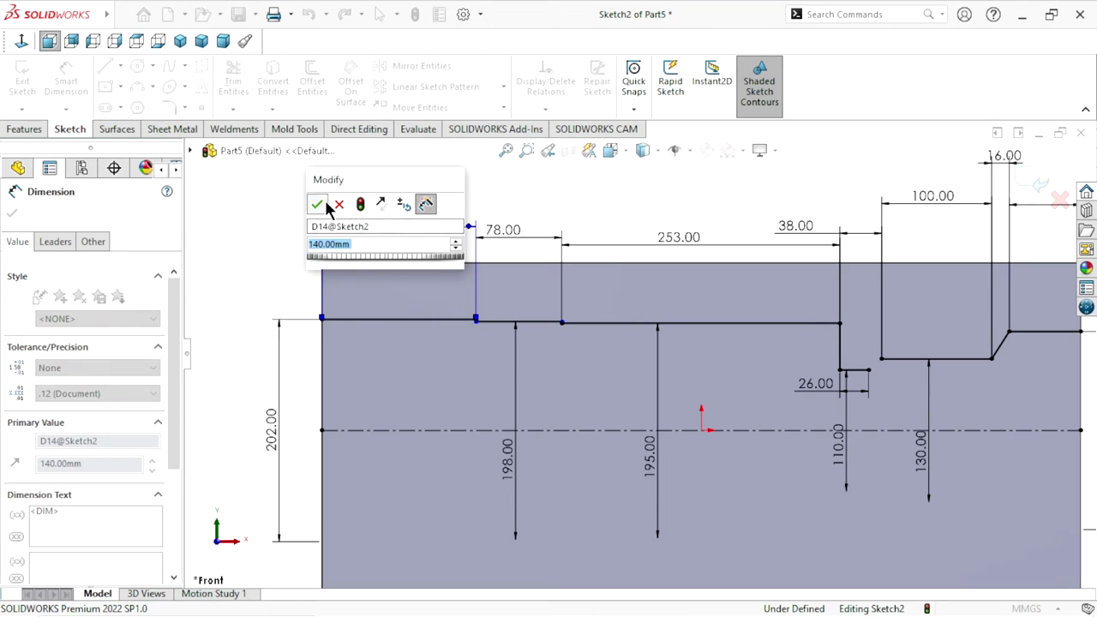
click(327, 205)
key(f)
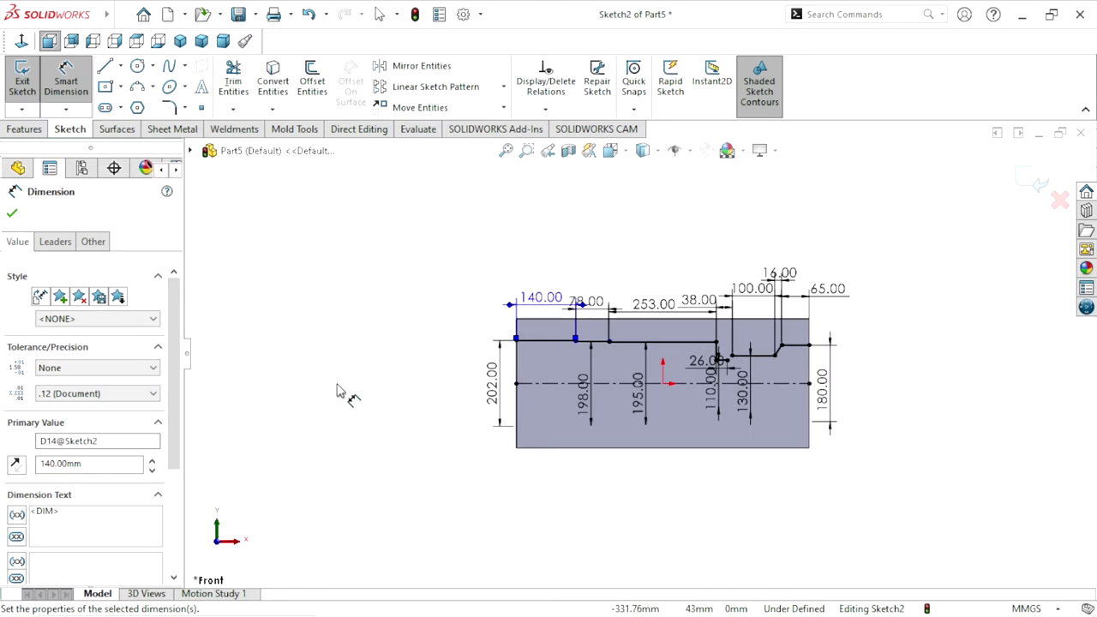
scroll(750, 416, down, 1)
scroll(747, 343, down, 2)
scroll(746, 343, up, 1)
scroll(747, 343, up, 1)
scroll(828, 347, down, 1)
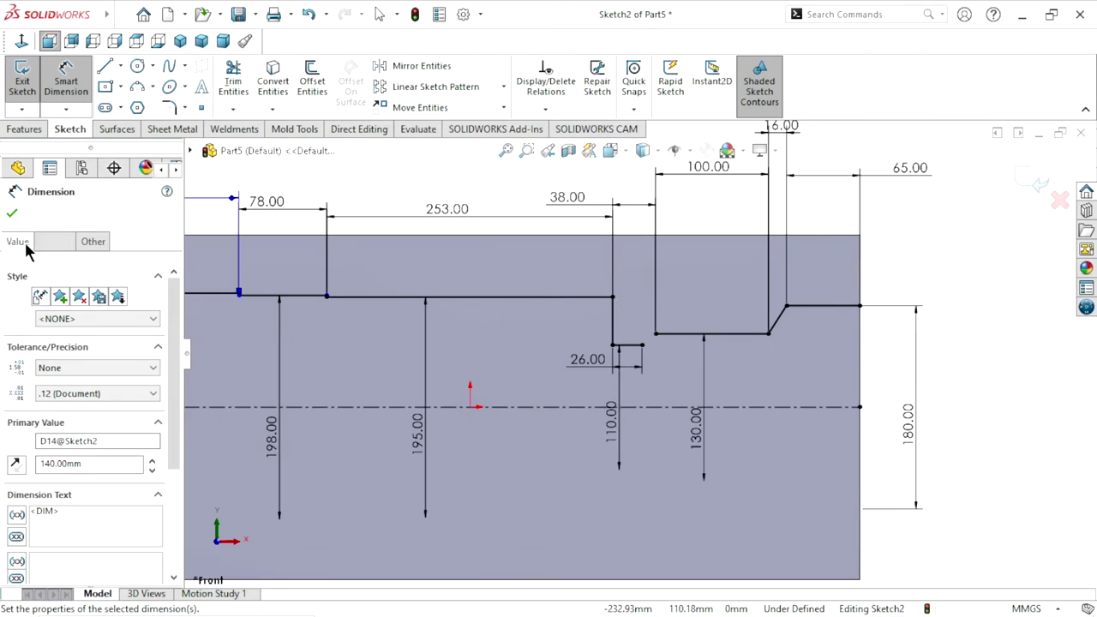
click(12, 212)
Draw the angled line from the end of the 26 mm step to the next bore section's corner
click(106, 72)
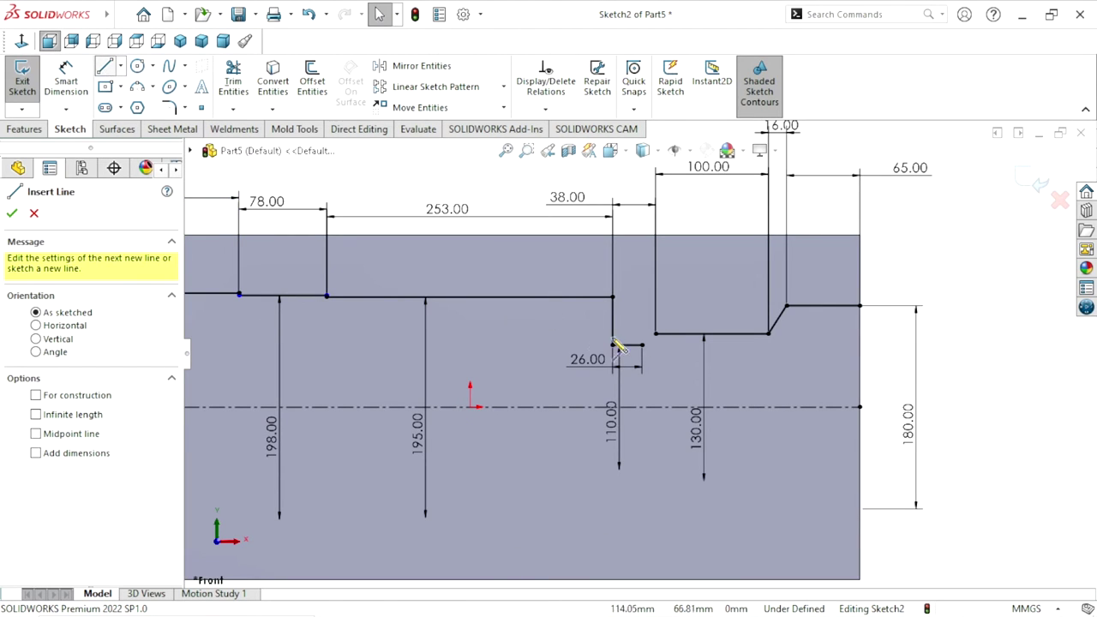
click(655, 334)
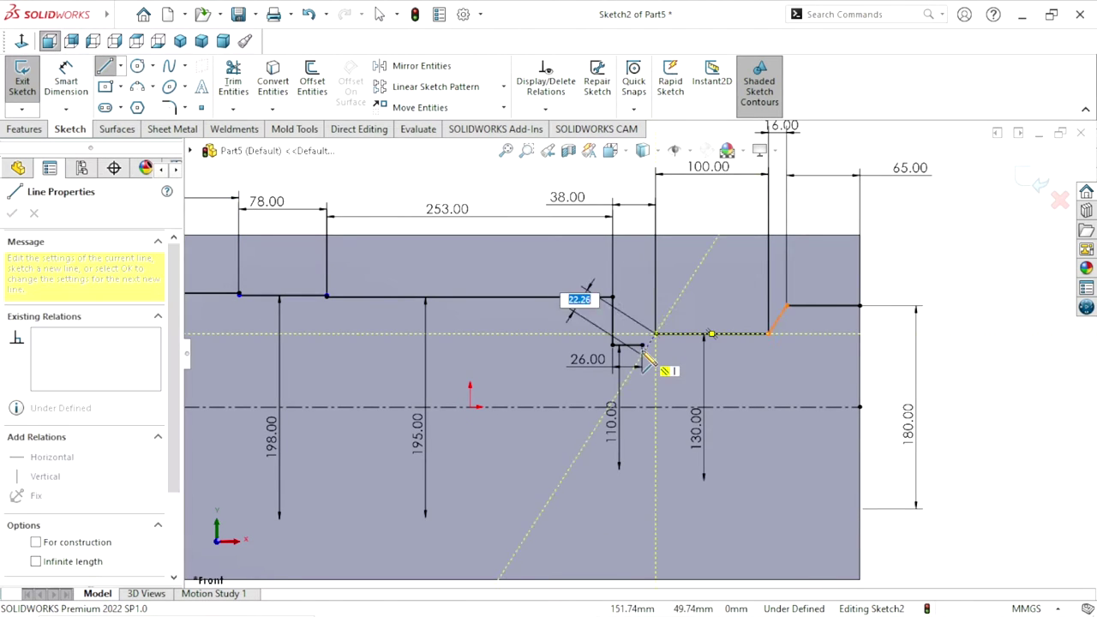
click(642, 345)
right_click(974, 360)
click(883, 382)
scroll(787, 341, up, 1)
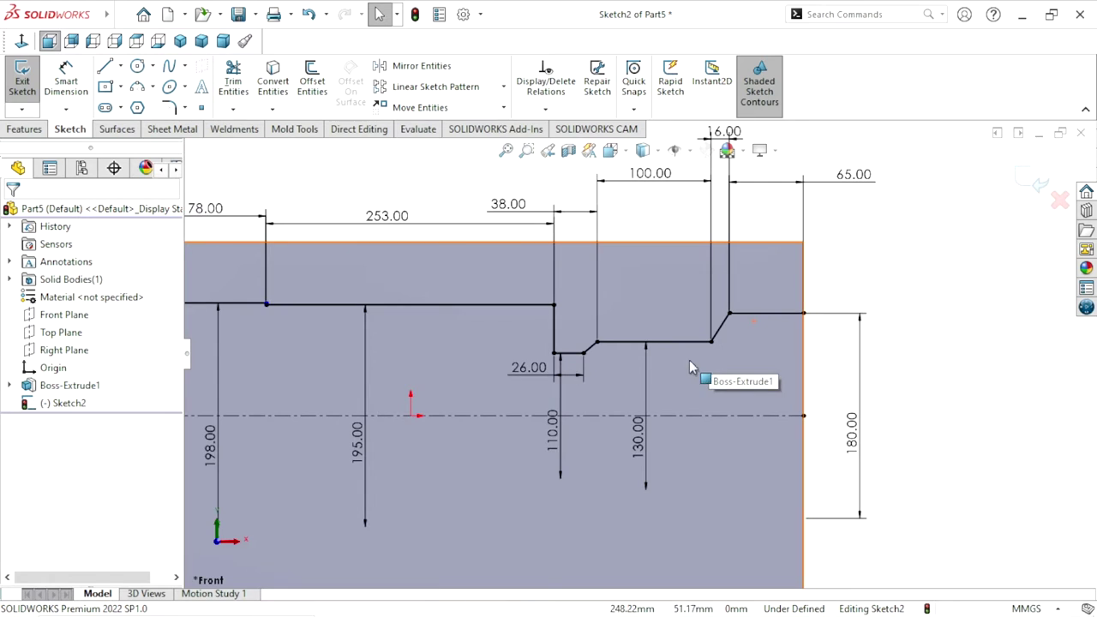
scroll(524, 410, up, 1)
scroll(525, 410, up, 1)
scroll(457, 388, down, 1)
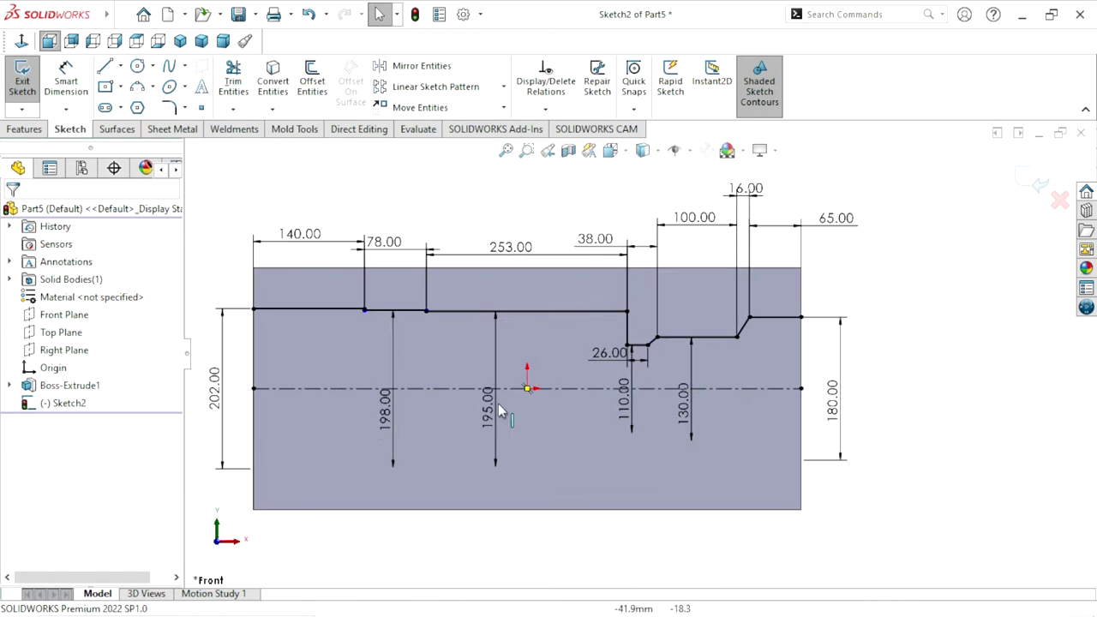
Draw vertical lines from the profile's left and right ends down to the centreline
key(l)
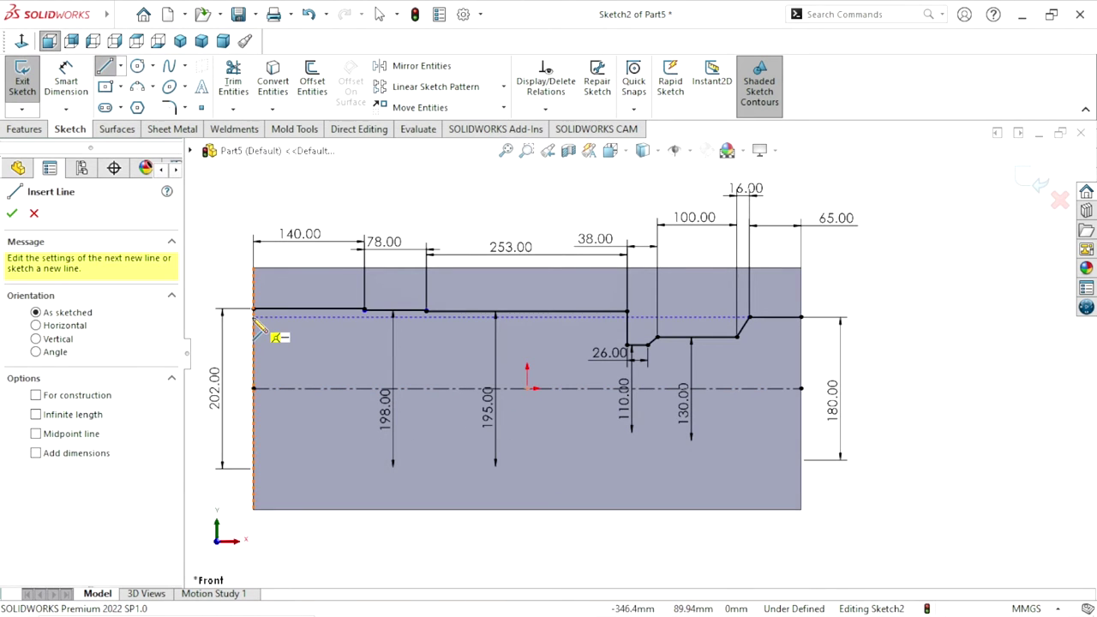
drag(253, 309, 253, 388)
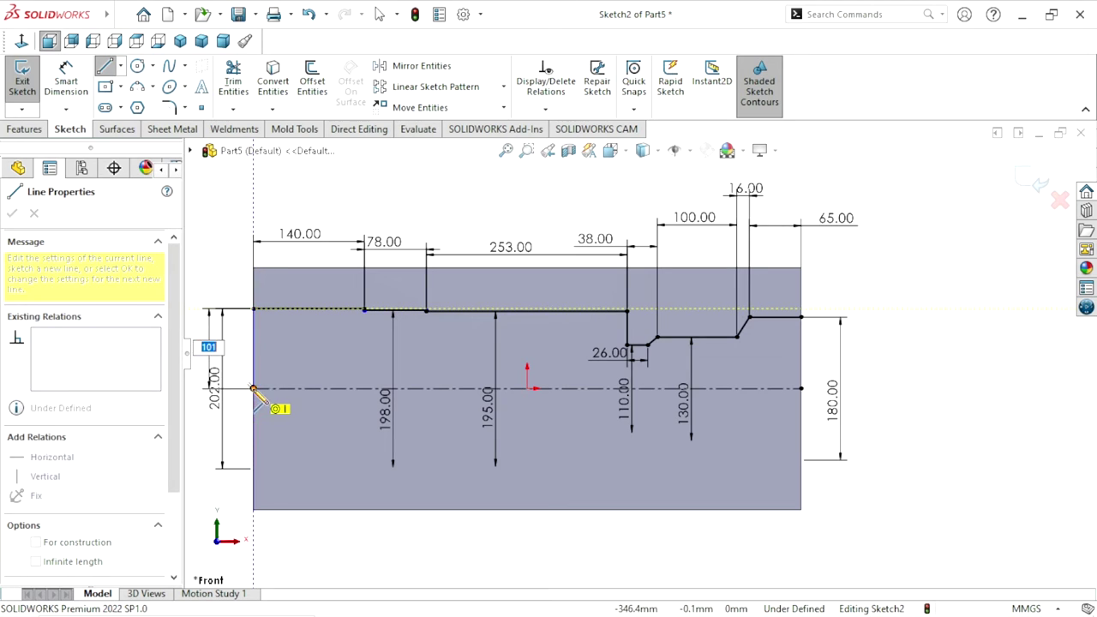
right_click(211, 259)
click(269, 291)
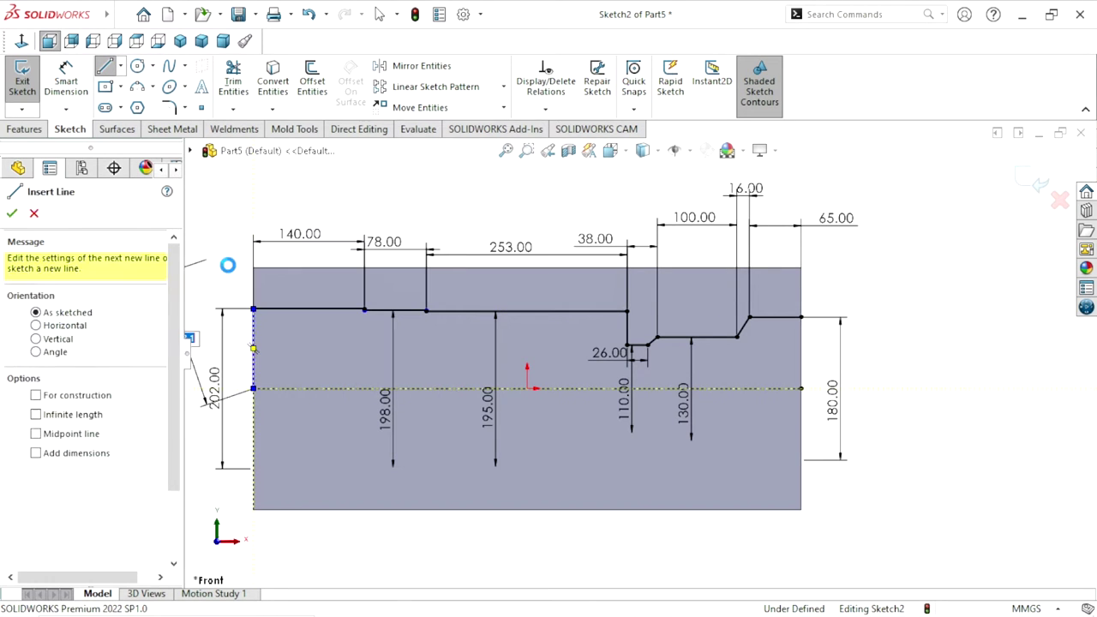
key(Escape)
click(110, 63)
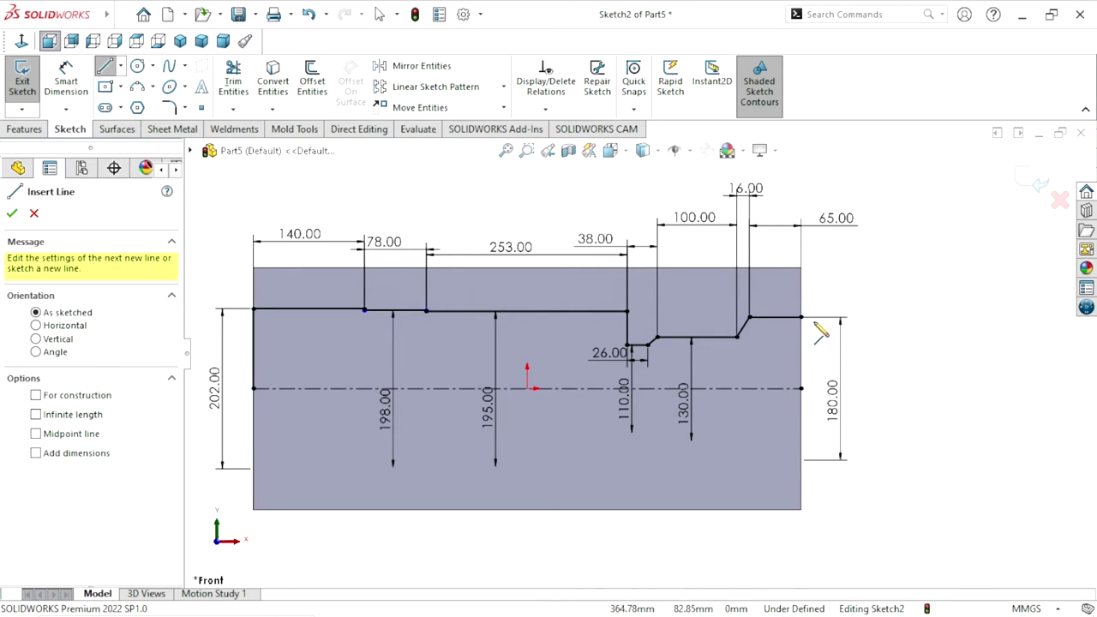
drag(800, 318, 850, 387)
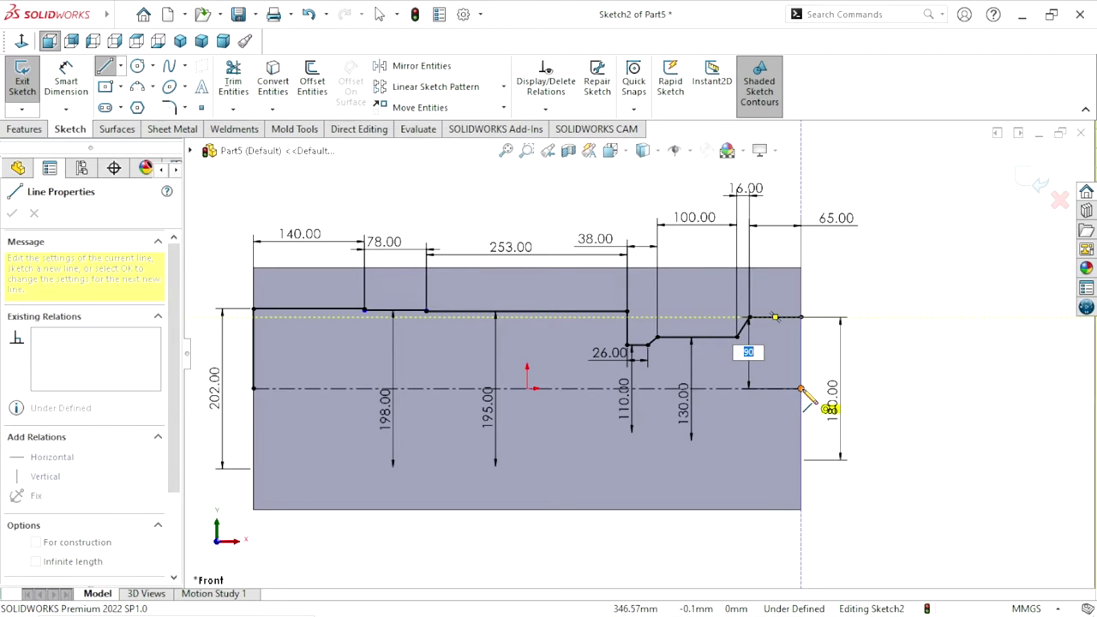
right_click(897, 380)
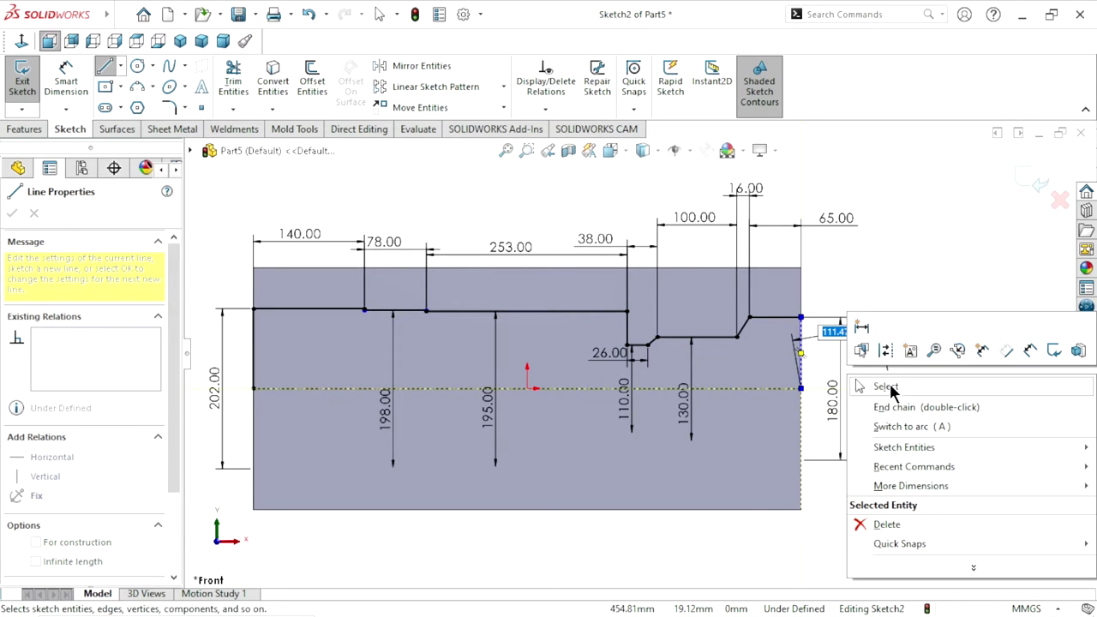
click(883, 387)
scroll(673, 355, down, 1)
scroll(671, 346, down, 1)
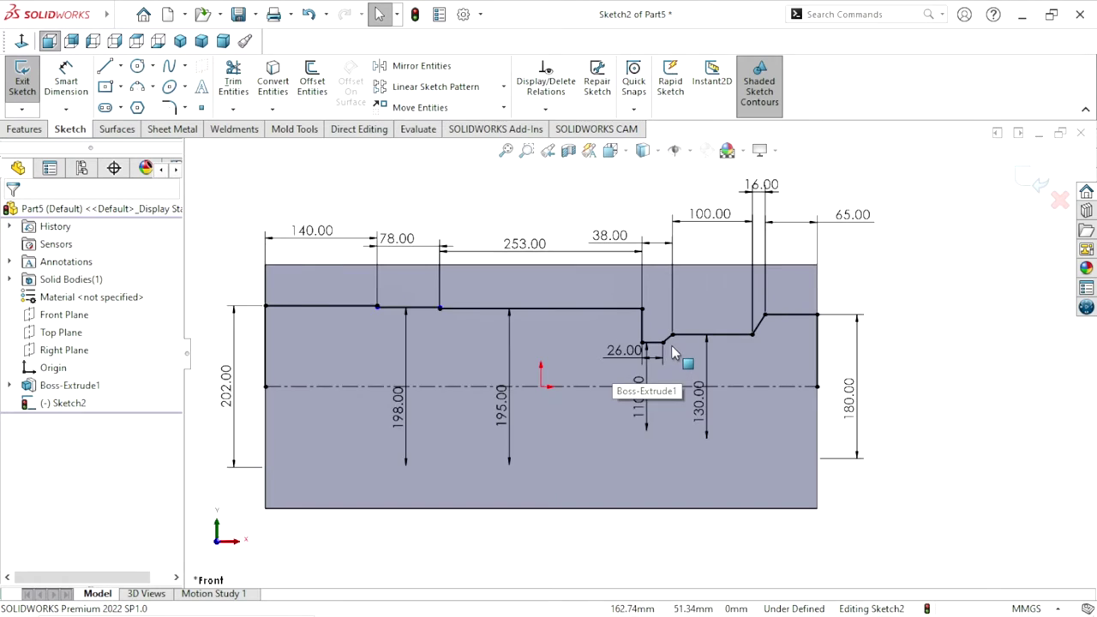
scroll(671, 345, down, 1)
scroll(600, 330, up, 1)
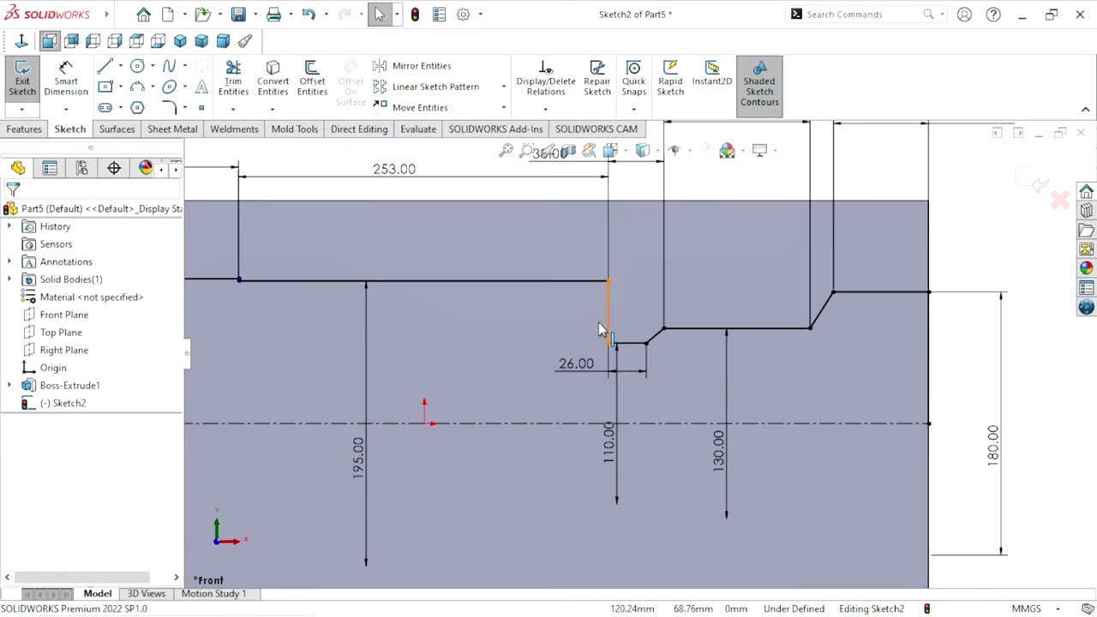
click(72, 92)
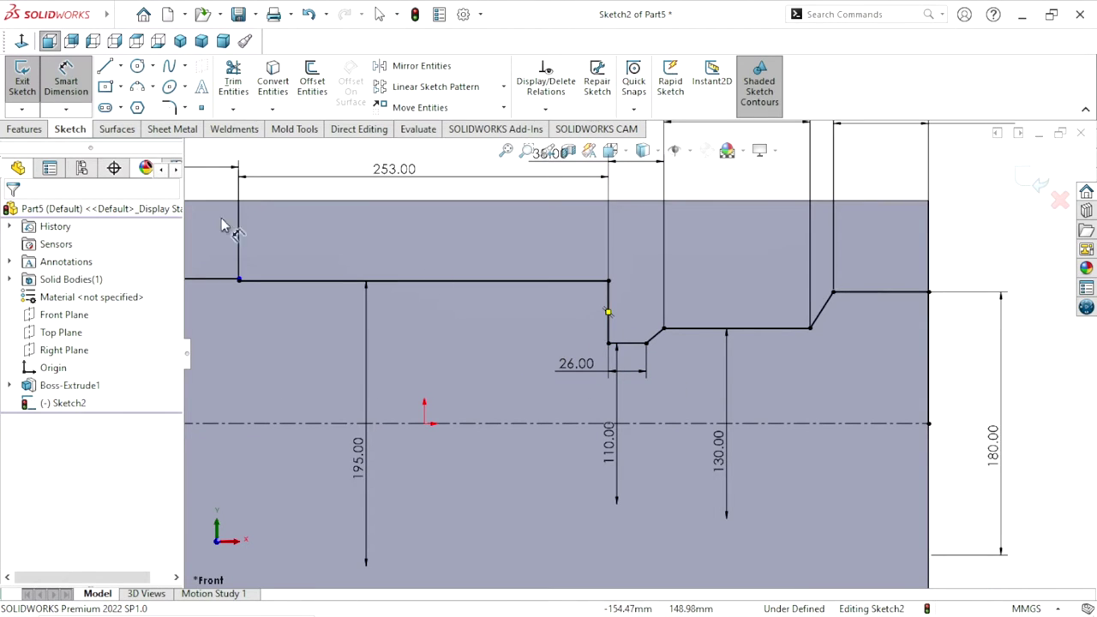
Dimension the short step's angled line at 140.19° as a driven reference dimension
click(633, 345)
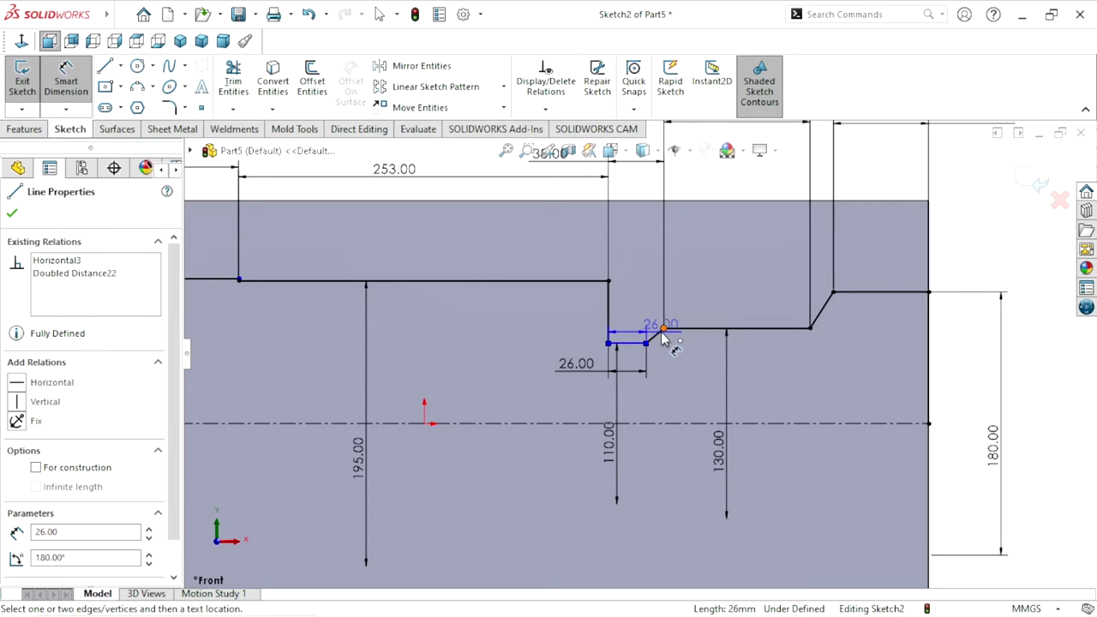
scroll(664, 338, down, 2)
scroll(664, 339, down, 2)
click(653, 328)
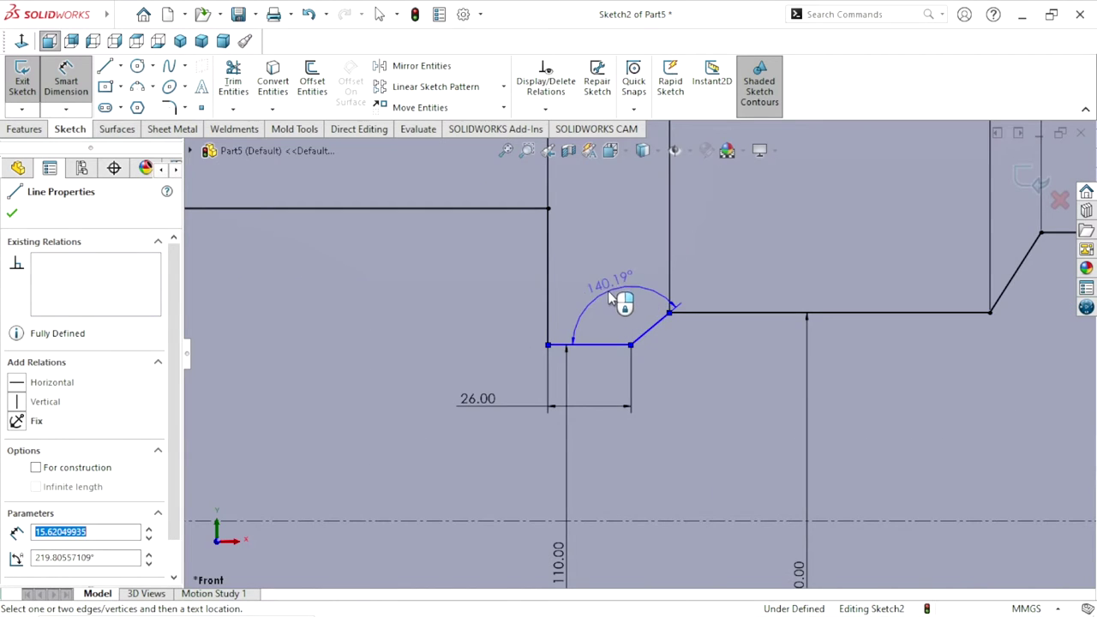
click(610, 295)
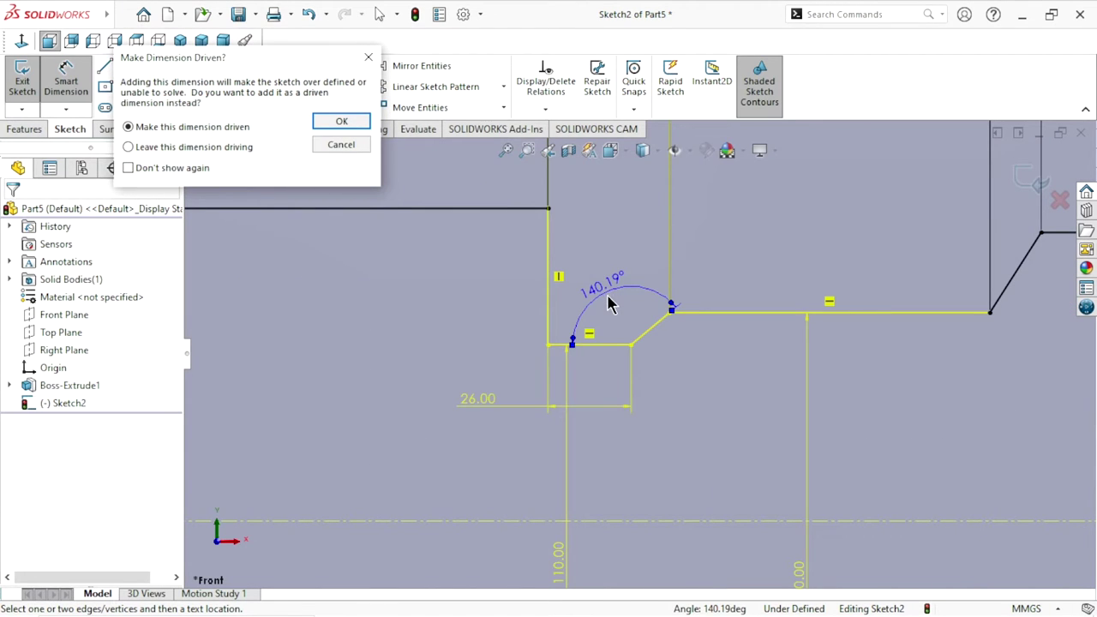
click(340, 123)
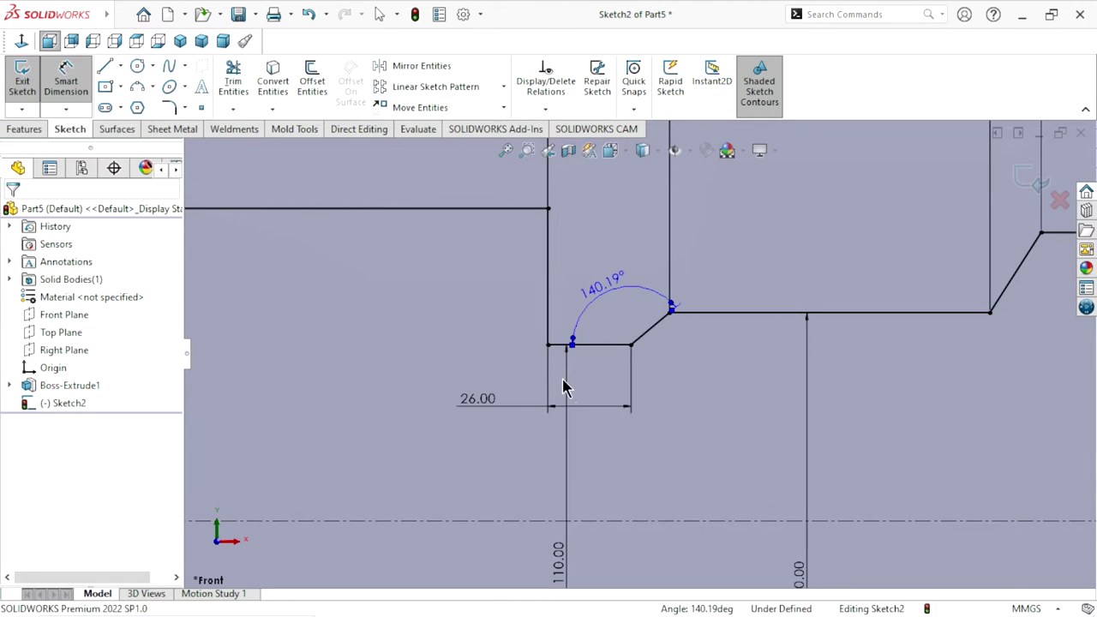
scroll(570, 401, up, 5)
scroll(570, 401, up, 1)
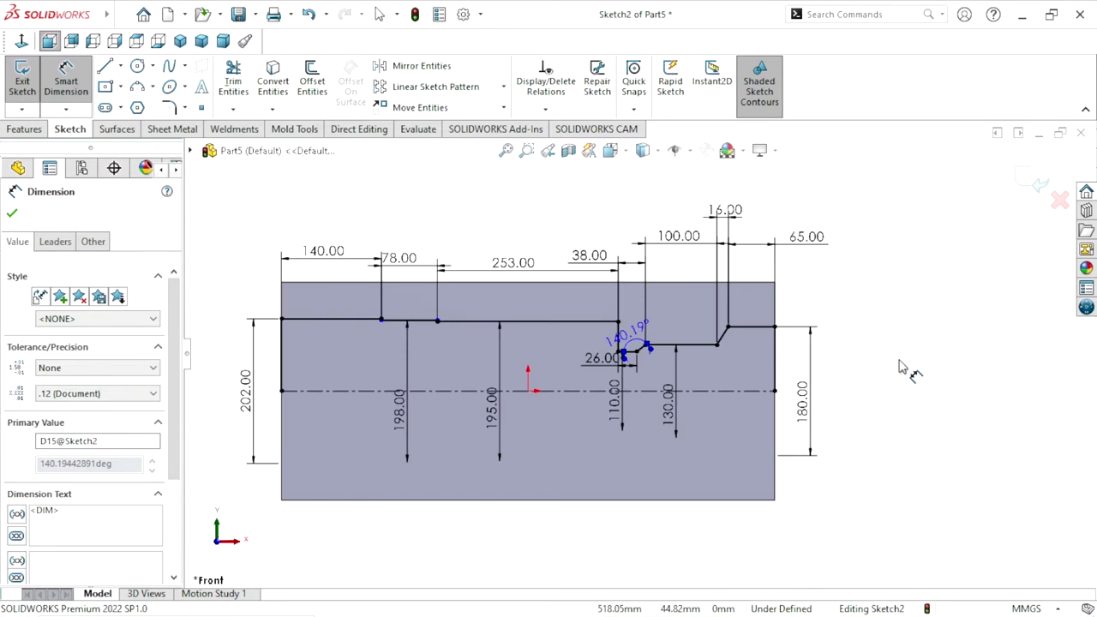
key(Escape)
Add a driven 122.62° angle between the horizontal bore line and the sloped step
scroll(713, 384, down, 4)
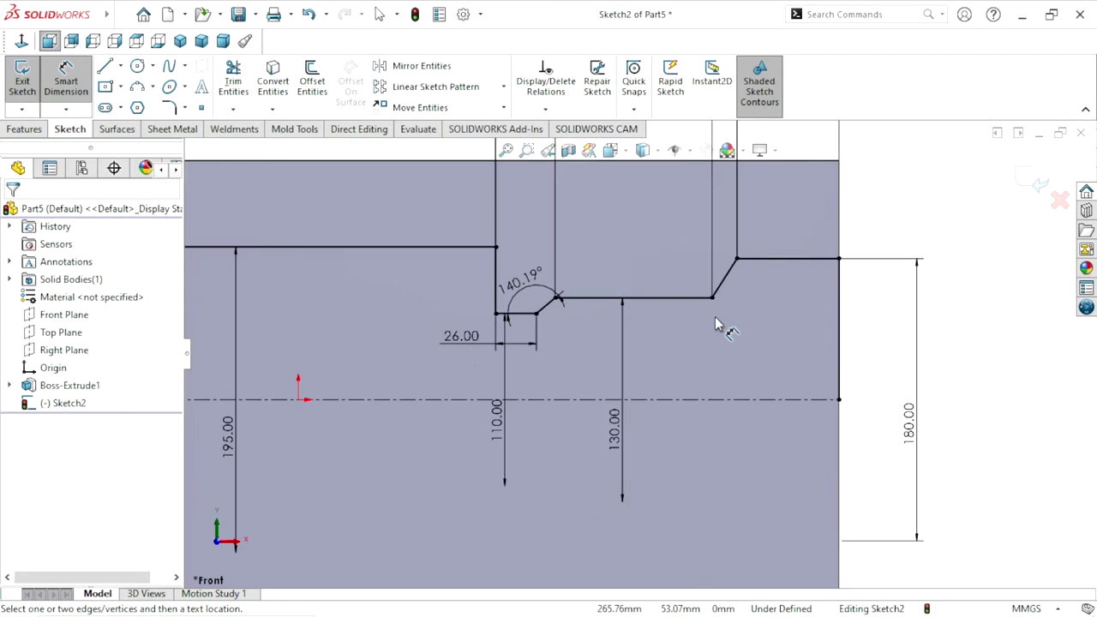
click(674, 297)
click(720, 272)
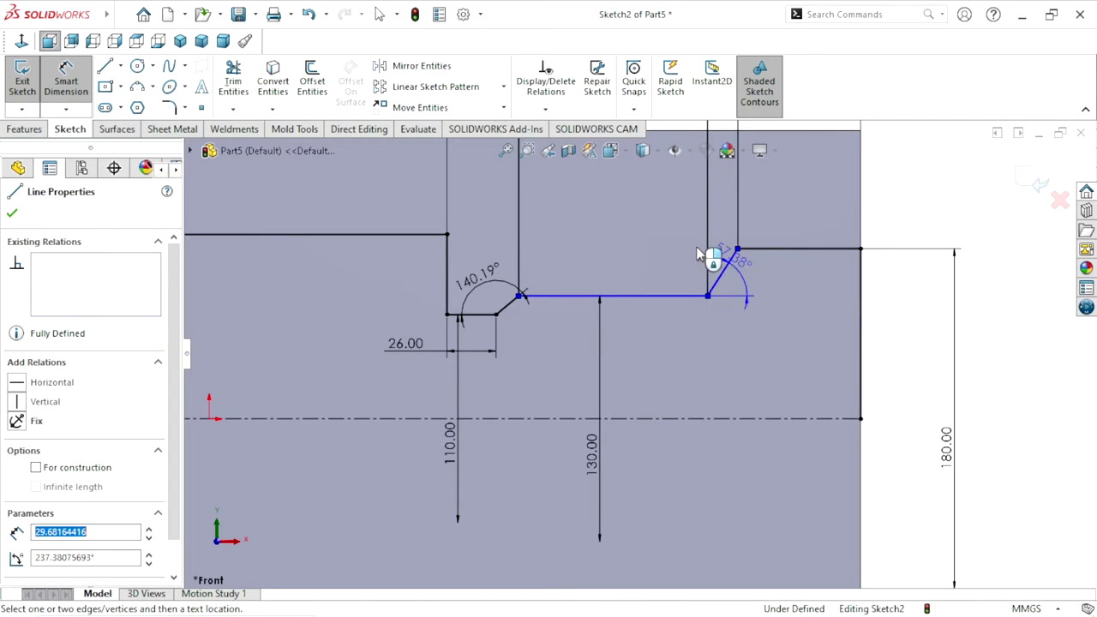
click(688, 247)
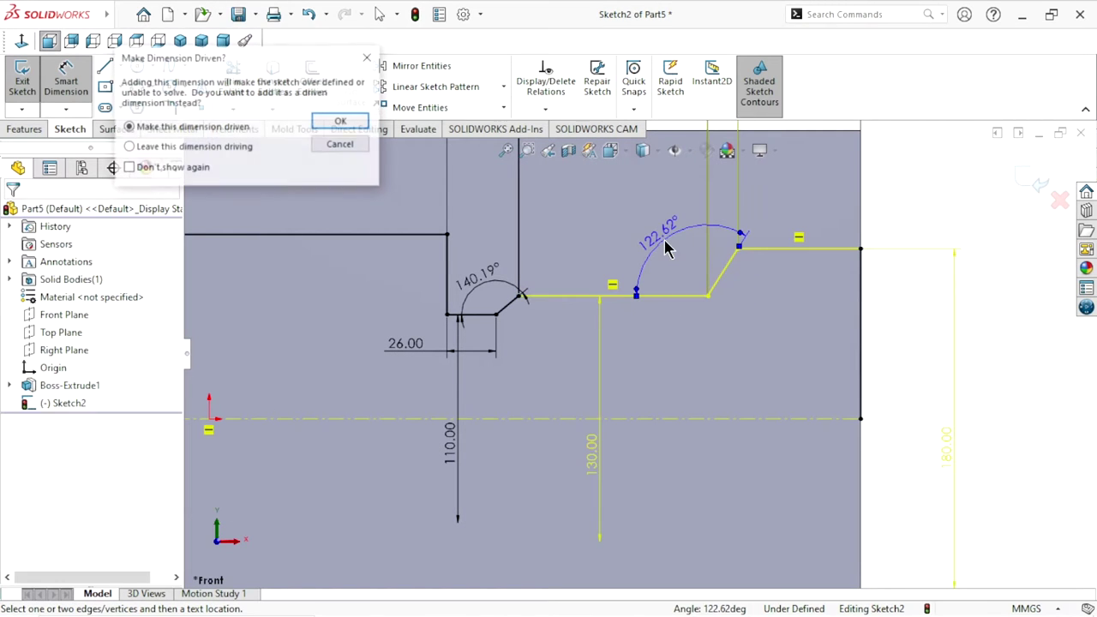
click(326, 124)
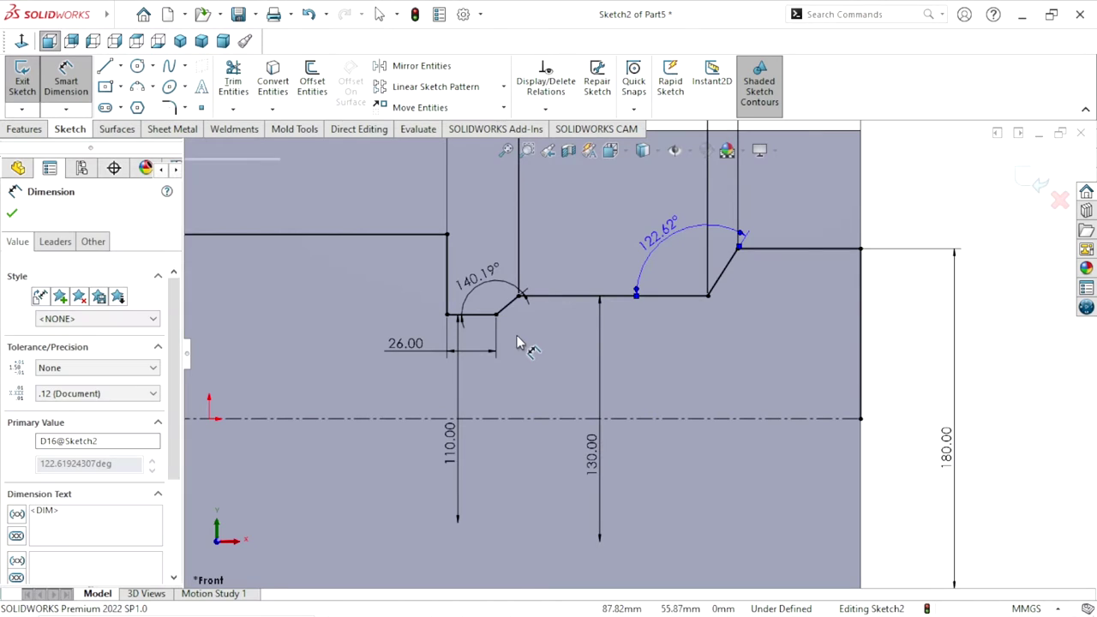
scroll(526, 344, up, 3)
scroll(525, 345, up, 2)
click(847, 399)
scroll(409, 324, down, 1)
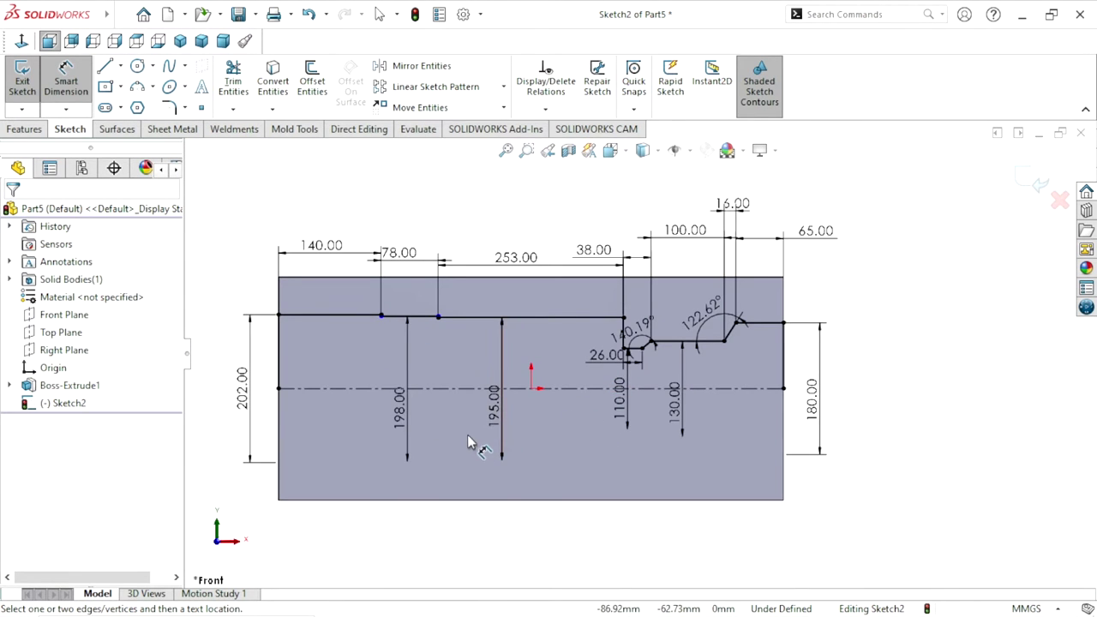
scroll(469, 442, down, 1)
scroll(551, 423, up, 1)
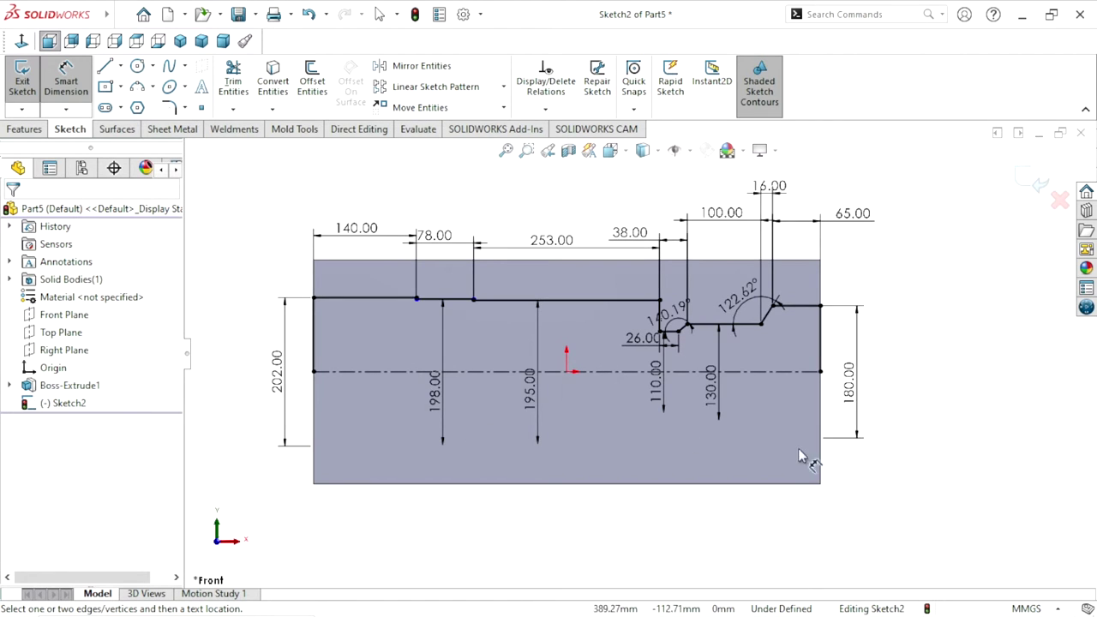
scroll(680, 426, up, 1)
scroll(666, 386, down, 1)
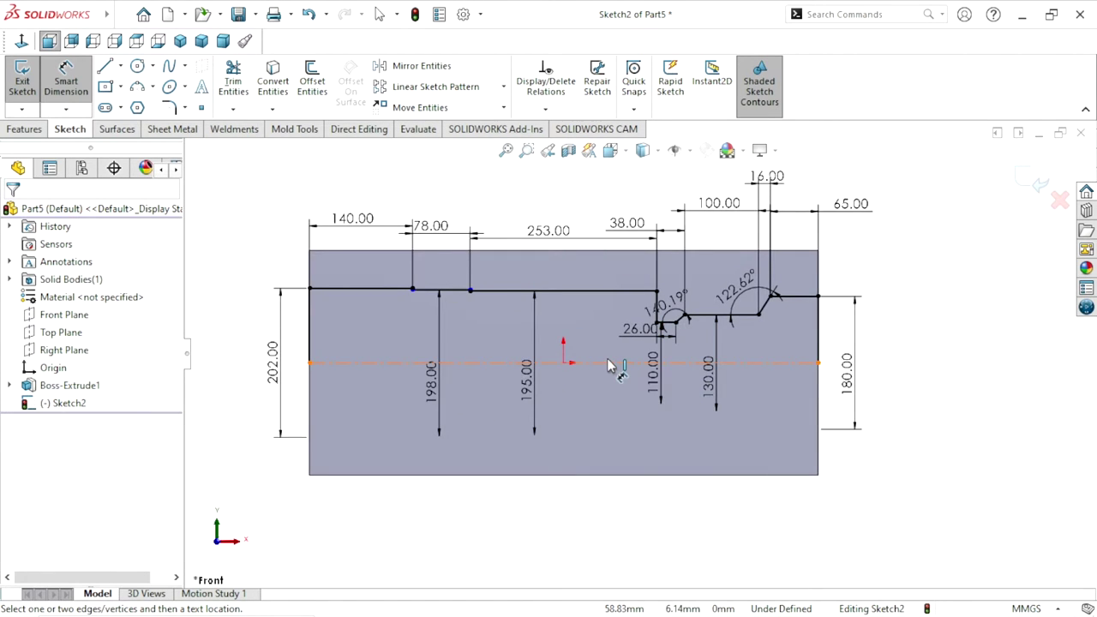
scroll(608, 366, down, 1)
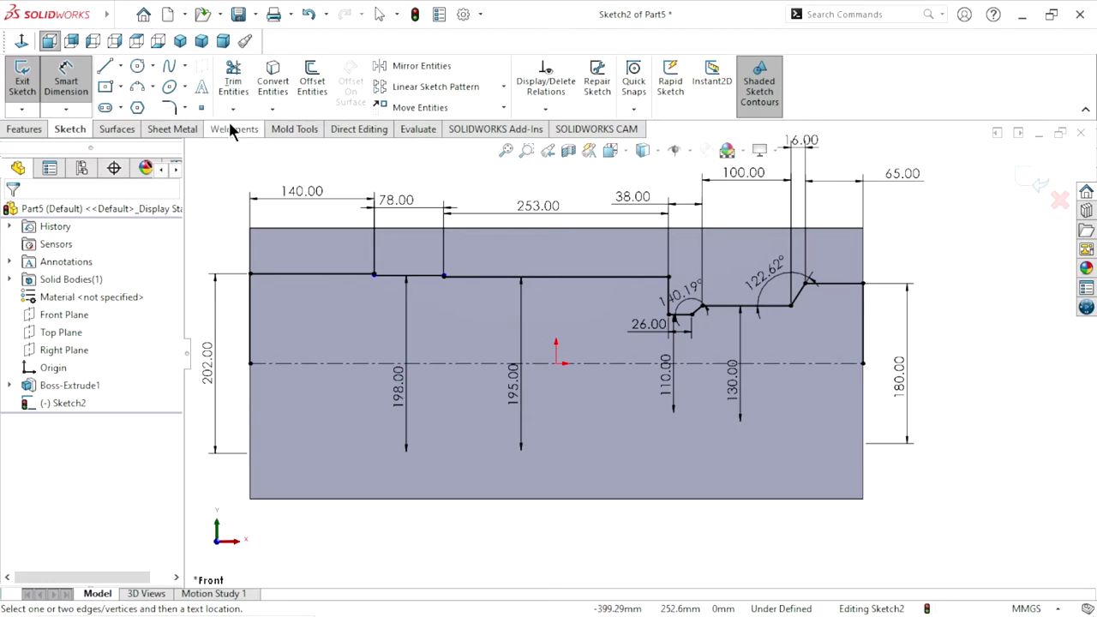
click(184, 107)
Apply an equal-distance 5 mm sketch chamfer to the top corner of the first step
click(192, 147)
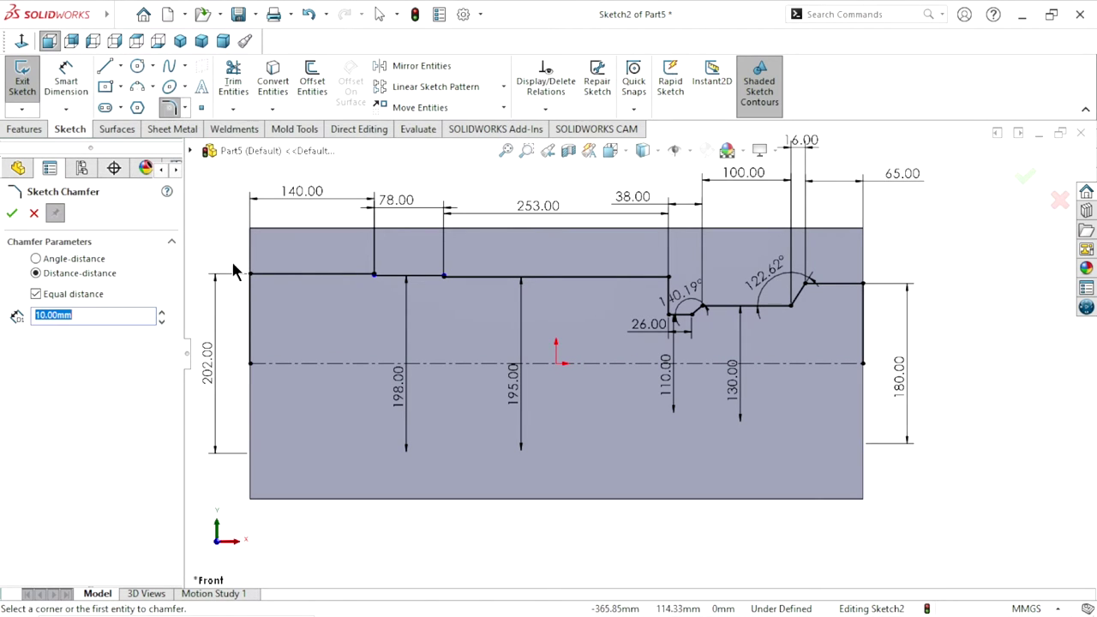
drag(83, 321, 6, 296)
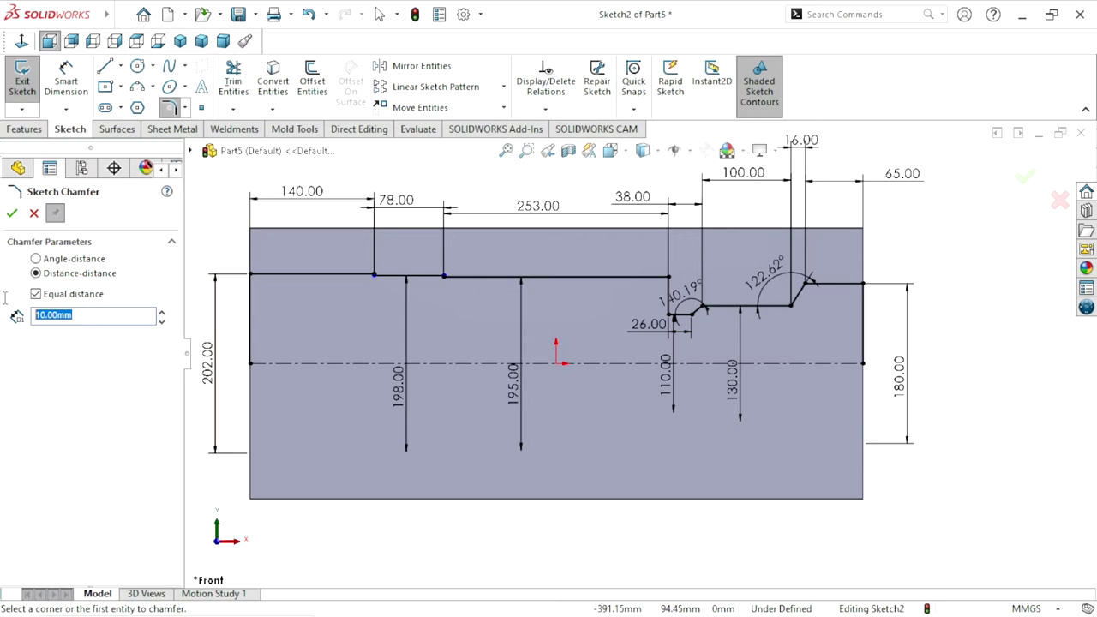
text(5)
key(Return)
scroll(656, 279, down, 5)
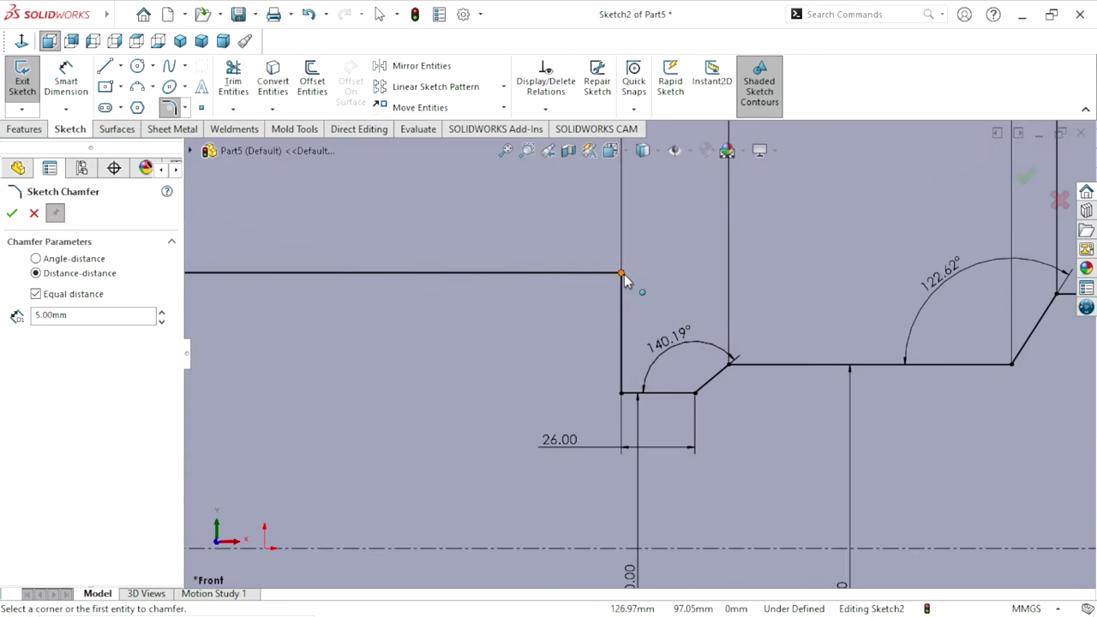
click(622, 273)
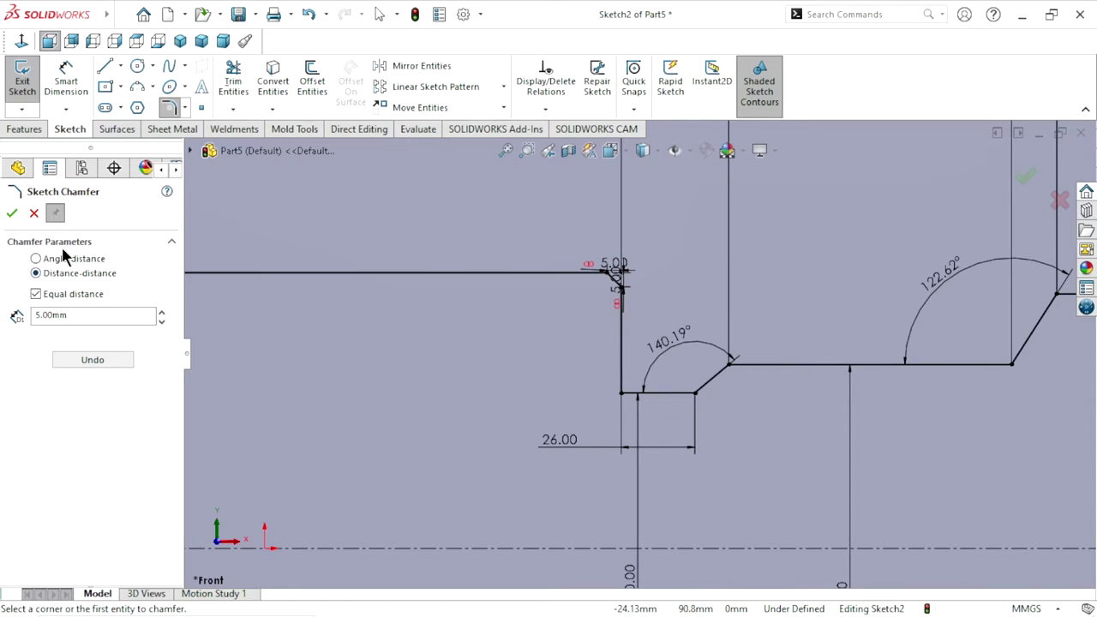
click(12, 213)
scroll(686, 374, up, 2)
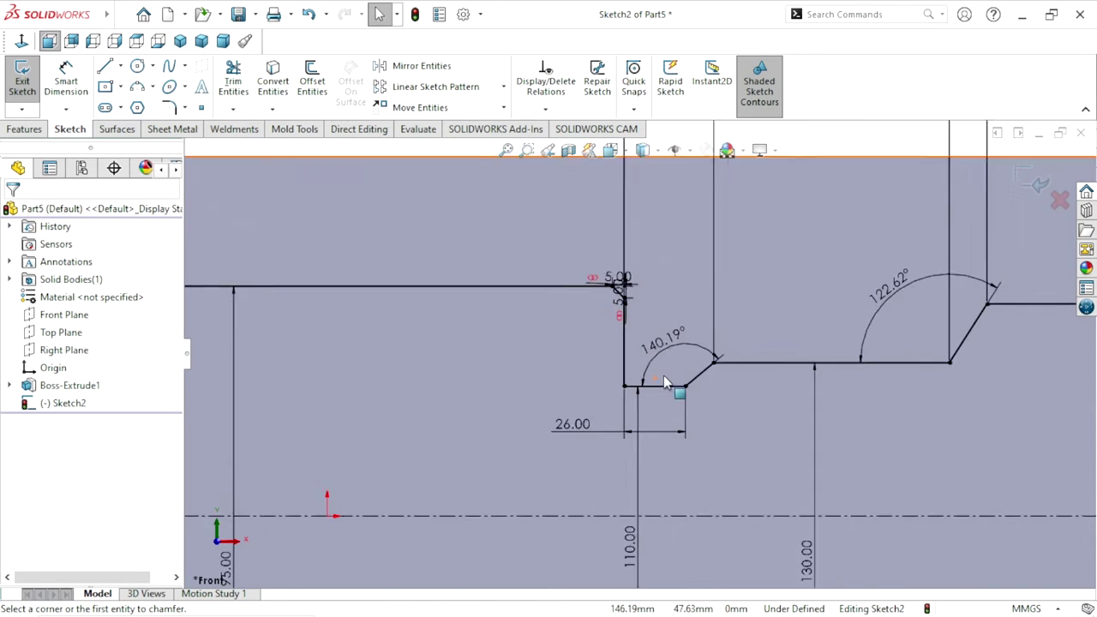
Apply a 2 mm sketch chamfer to the lower step corner
click(185, 109)
click(213, 143)
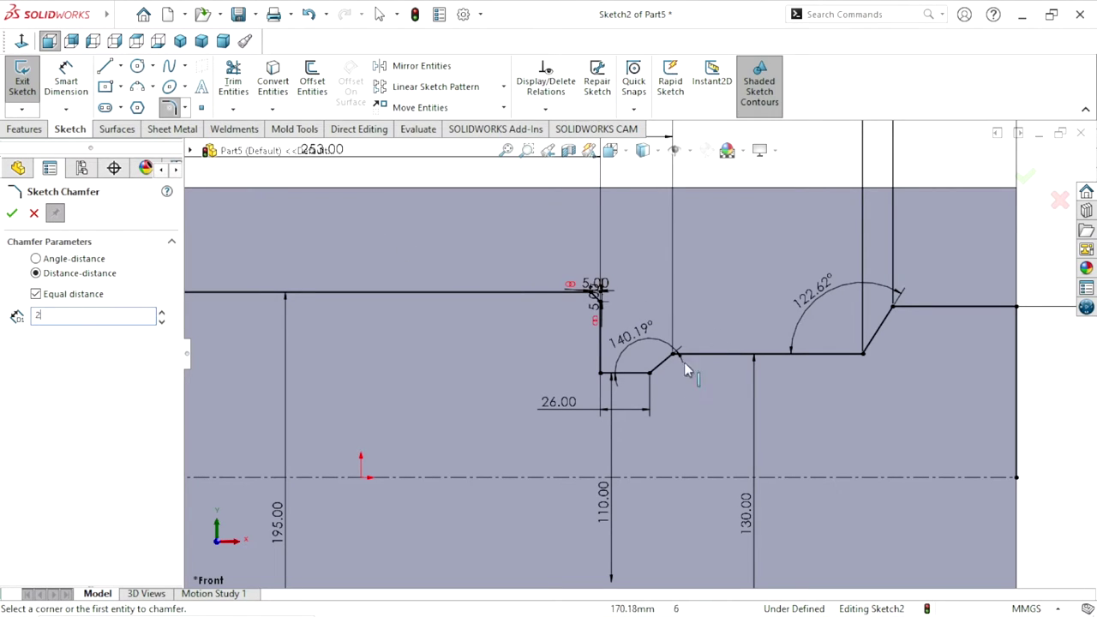
click(602, 375)
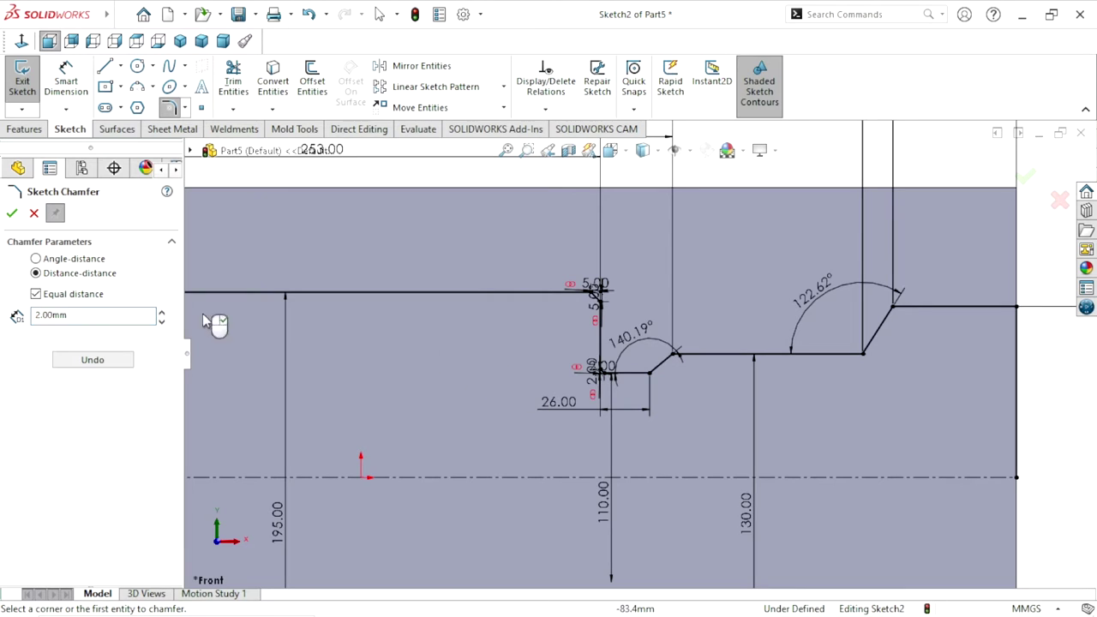
click(28, 216)
scroll(538, 403, up, 3)
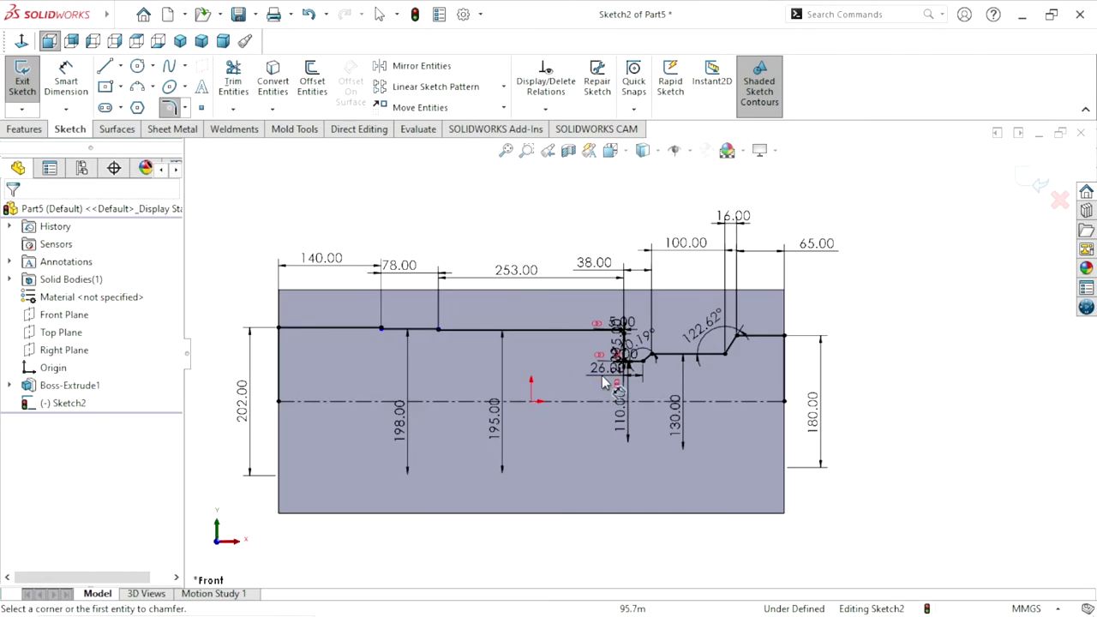
scroll(538, 403, up, 2)
scroll(468, 386, down, 1)
key(Escape)
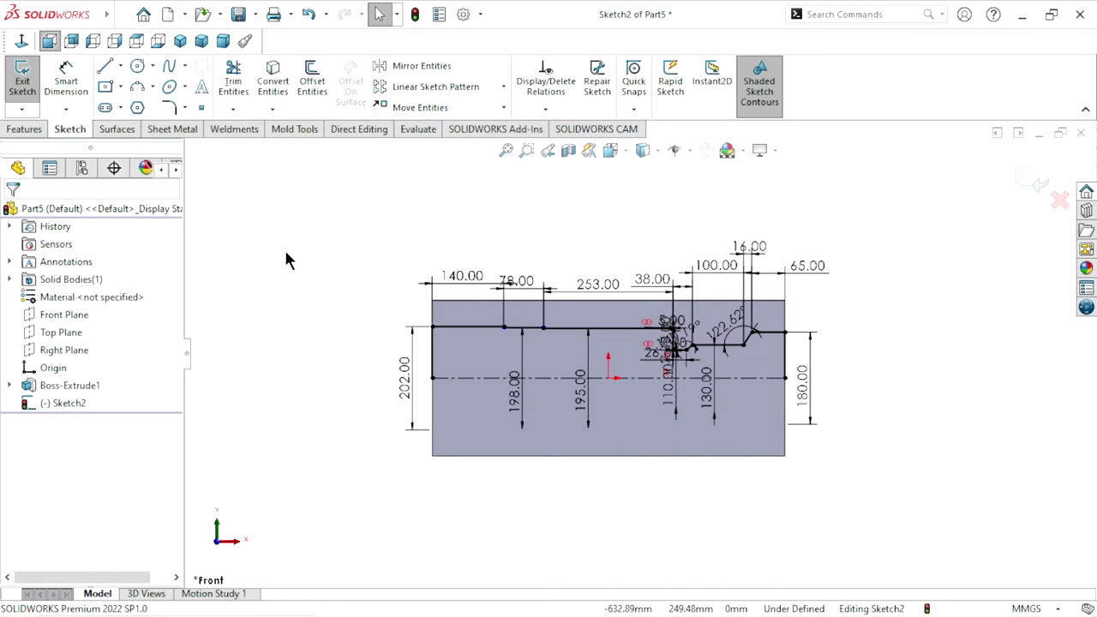
click(30, 130)
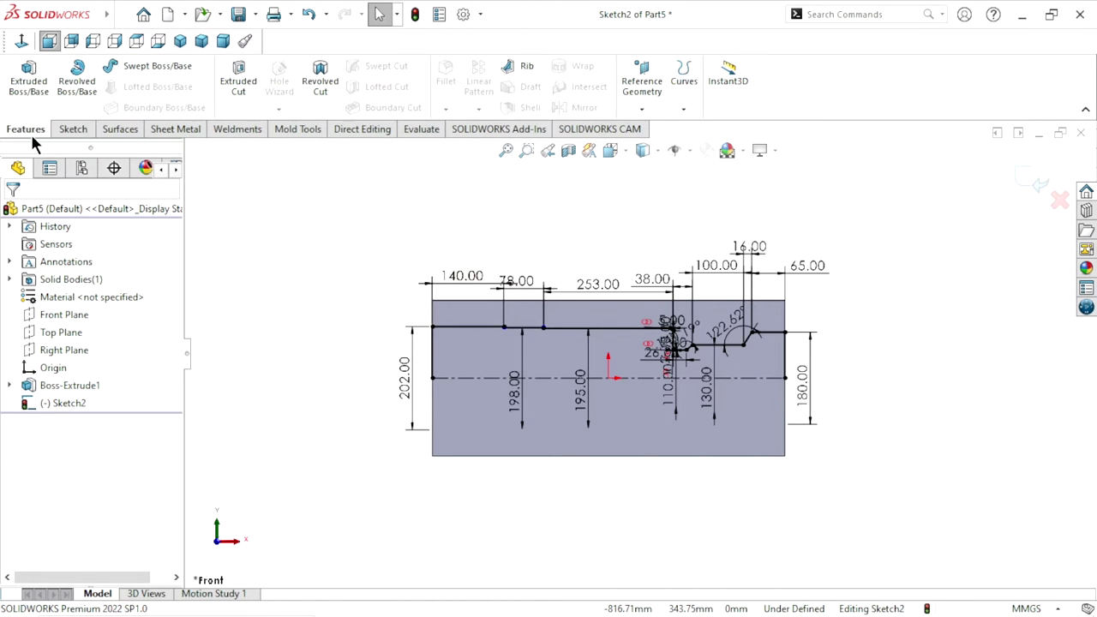
Try an Extruded Cut from the sketch plane in isometric view, then cancel it
click(238, 79)
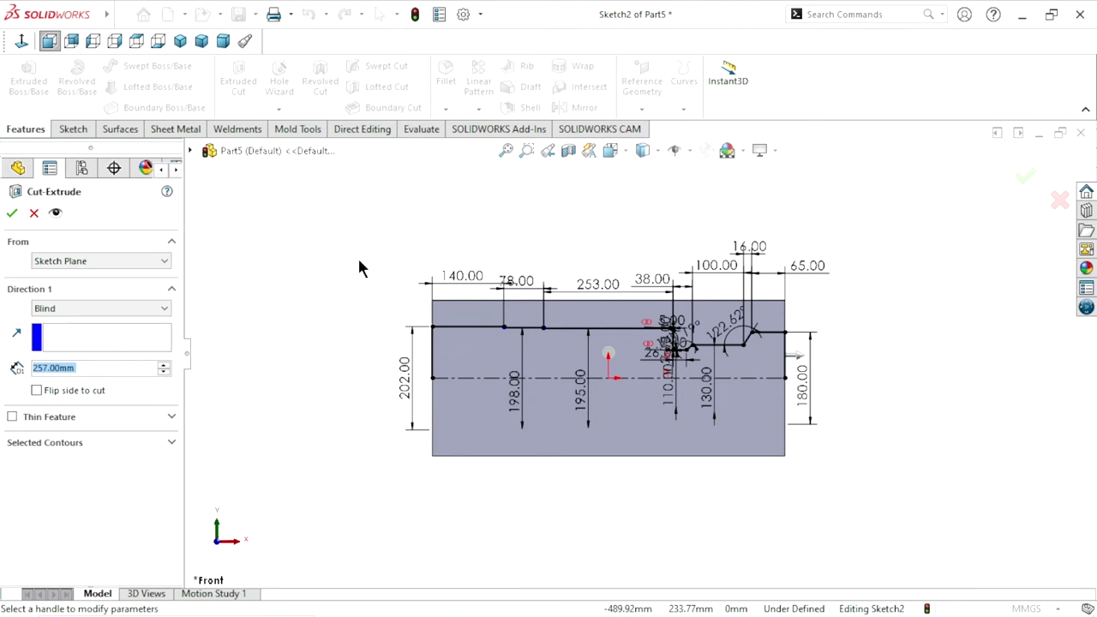
click(180, 41)
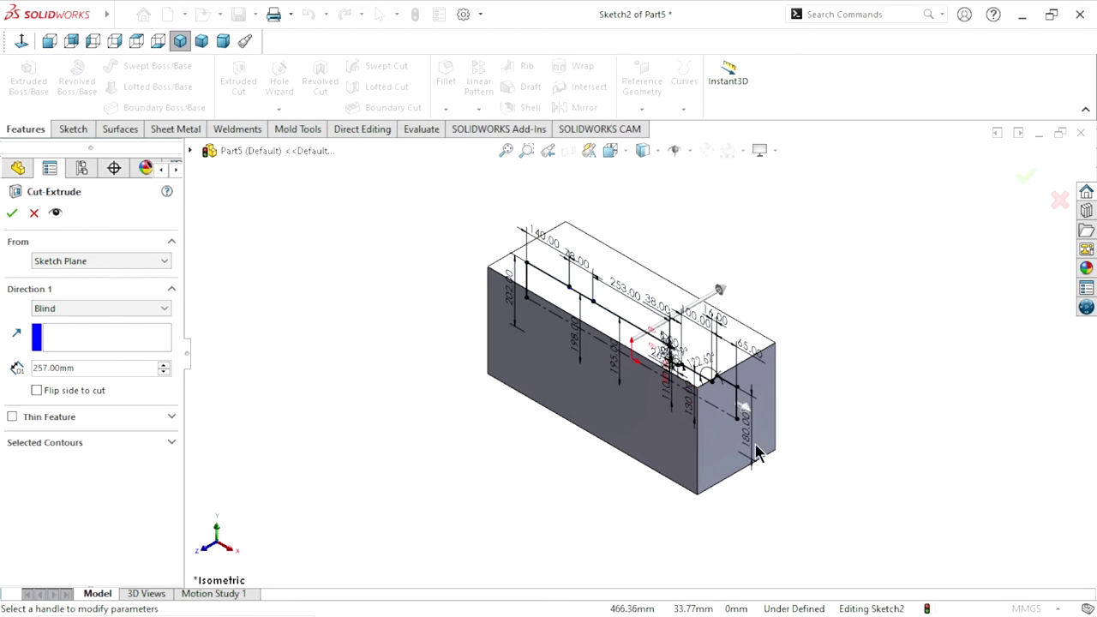
scroll(708, 411, down, 2)
scroll(686, 396, down, 2)
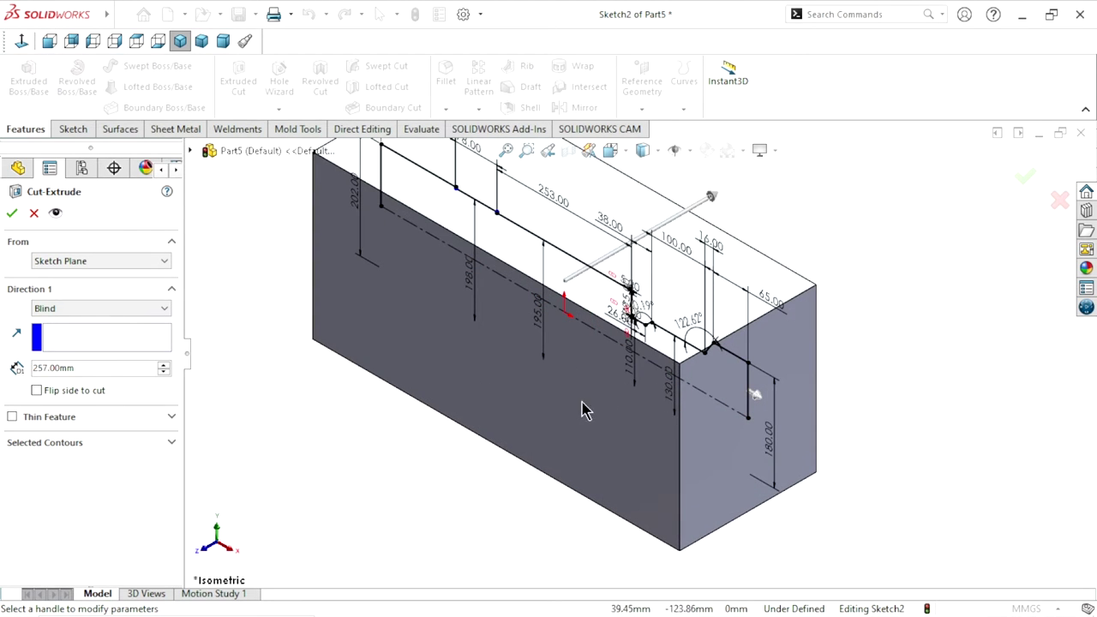
click(104, 264)
click(290, 404)
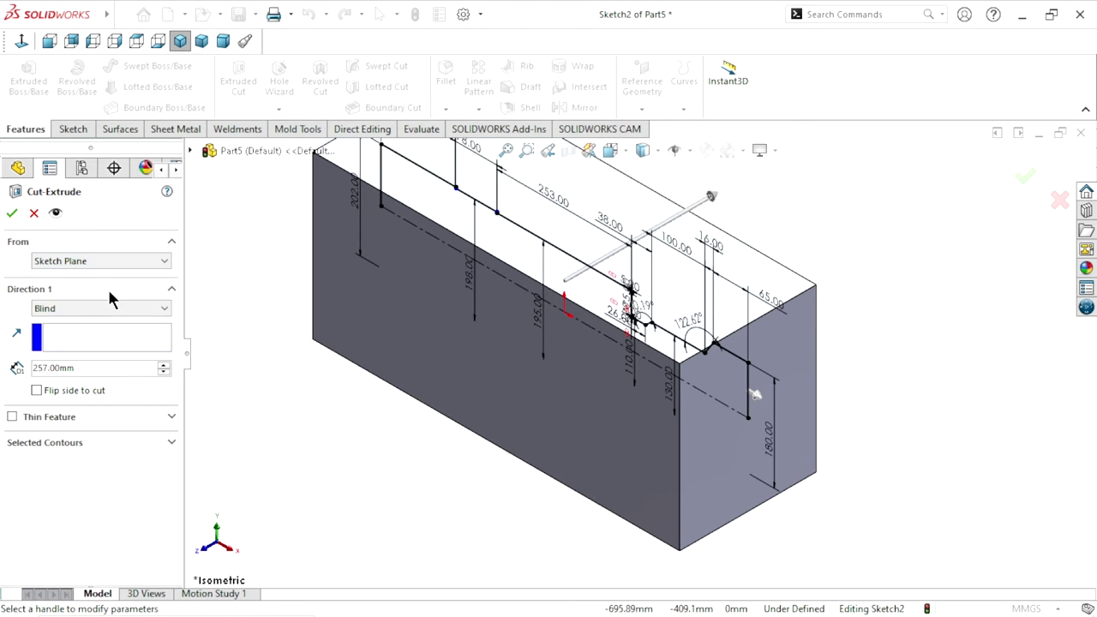
click(36, 217)
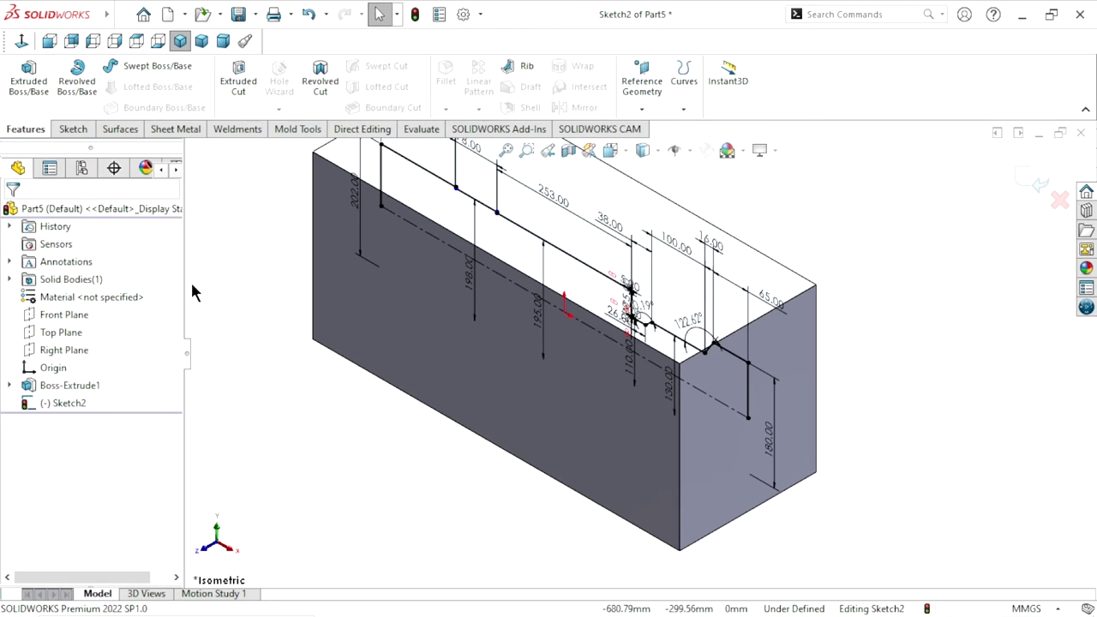
Revolve-cut the auto-closed bore profile 360° and orbit to the holed end
click(318, 86)
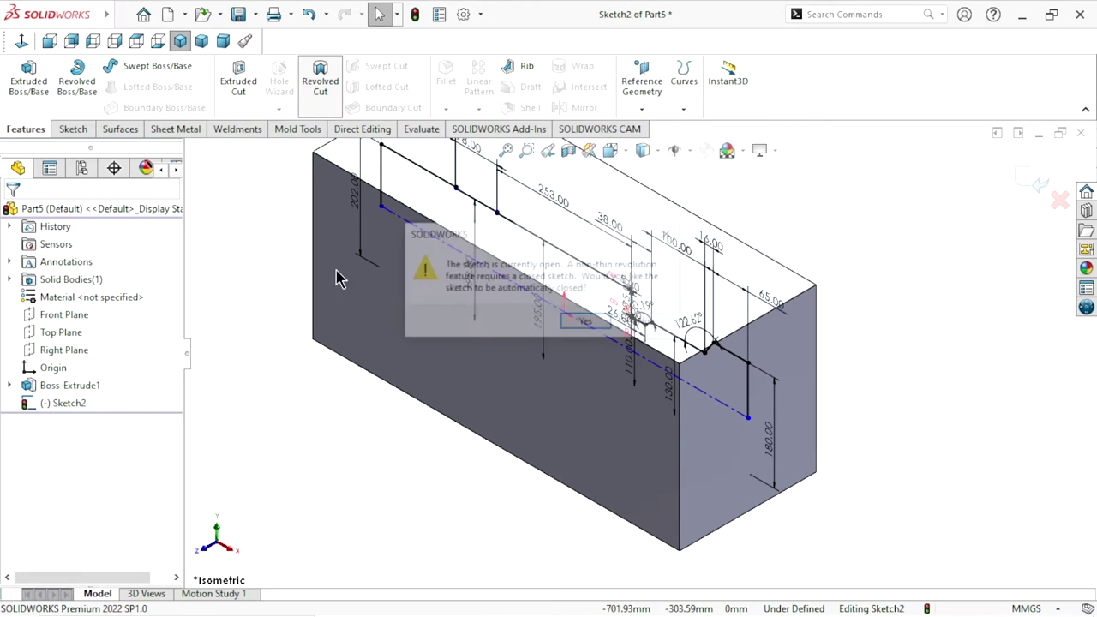
click(586, 323)
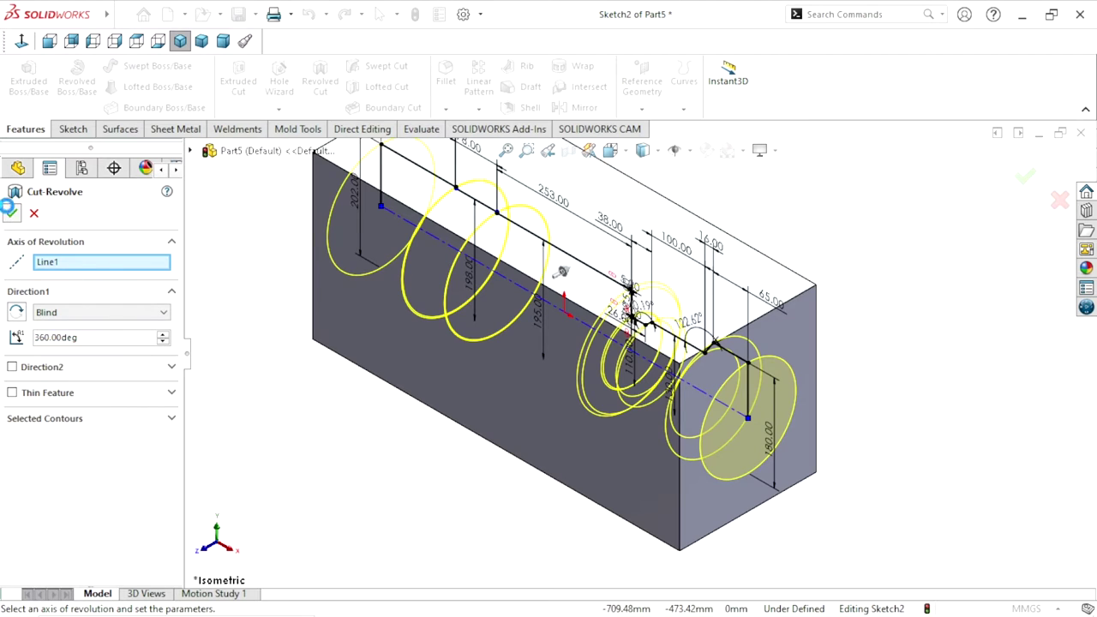
click(11, 209)
mouse_move(480, 492)
middle_down()
mouse_move(453, 399)
mouse_move(460, 374)
mouse_move(411, 403)
mouse_move(421, 439)
mouse_move(402, 375)
mouse_move(445, 391)
mouse_move(503, 448)
mouse_move(644, 433)
mouse_move(603, 556)
mouse_move(472, 443)
mouse_move(455, 463)
mouse_move(523, 325)
middle_up()
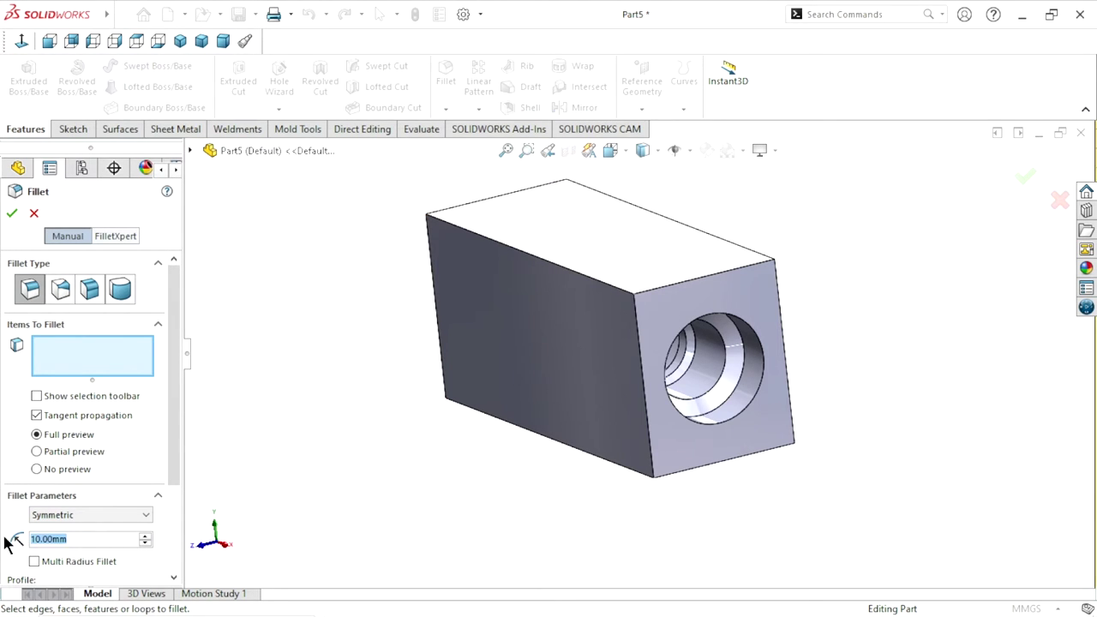
Select the hole's outer edge for a fillet with an initial 32 mm radius
text(32)
key(Return)
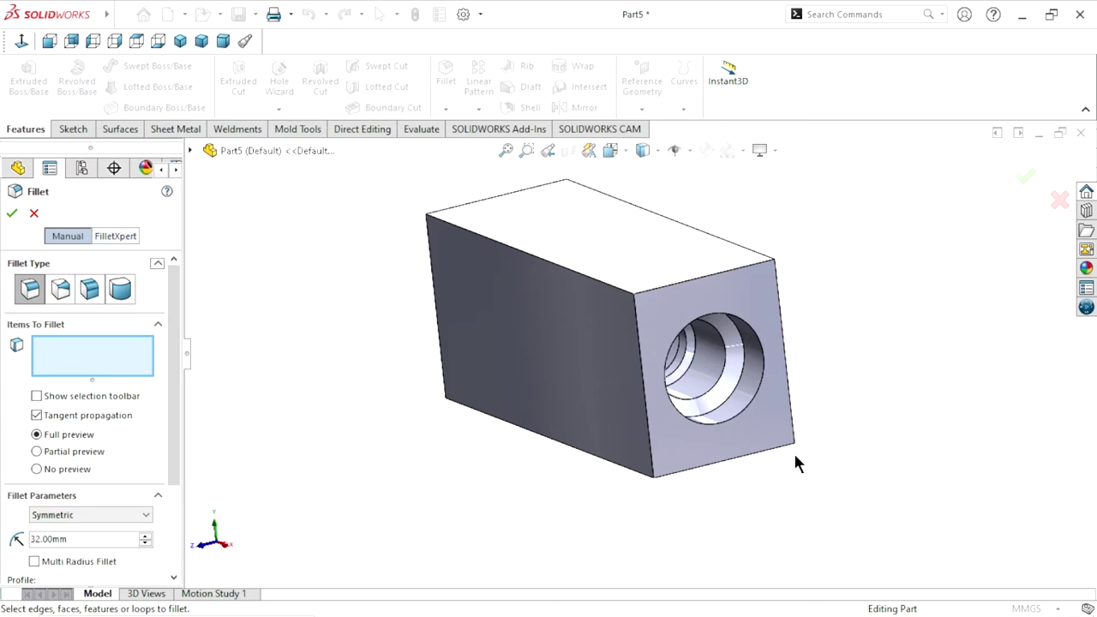
click(696, 367)
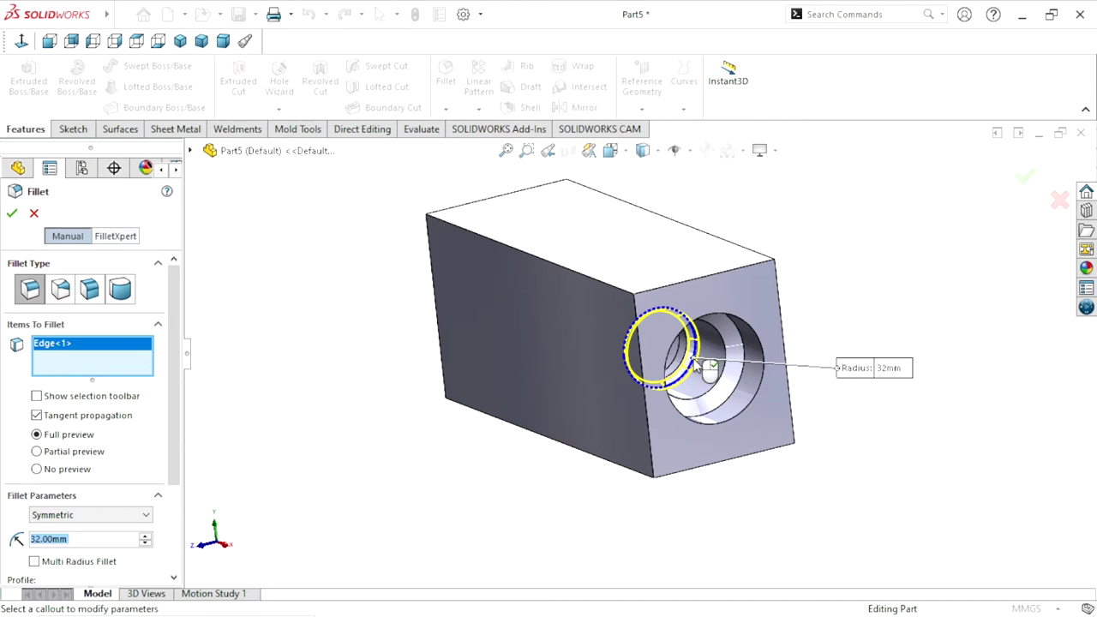
scroll(696, 383, down, 2)
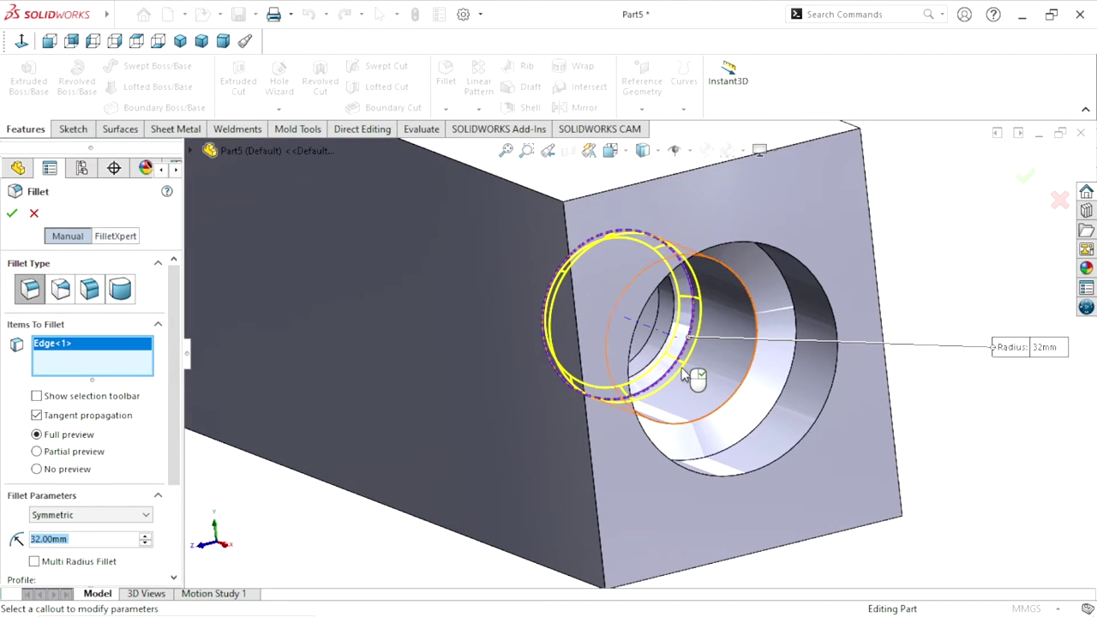
scroll(686, 368, down, 2)
scroll(677, 353, down, 2)
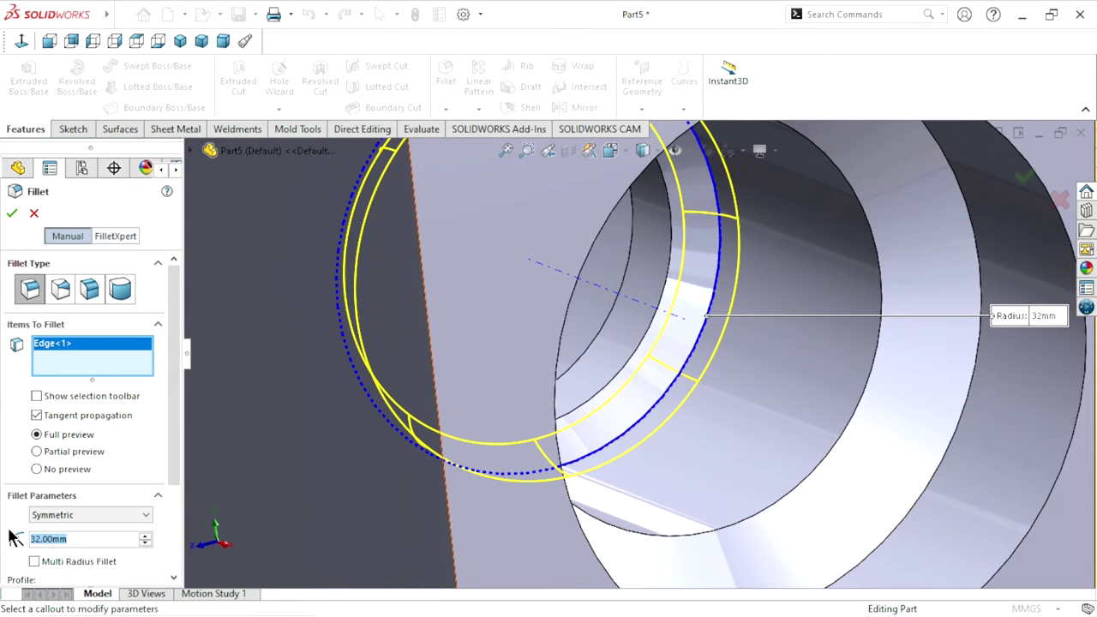
Raise the fillet radius through 35 and 40 to 45 mm and accept Fillet1
text(35)
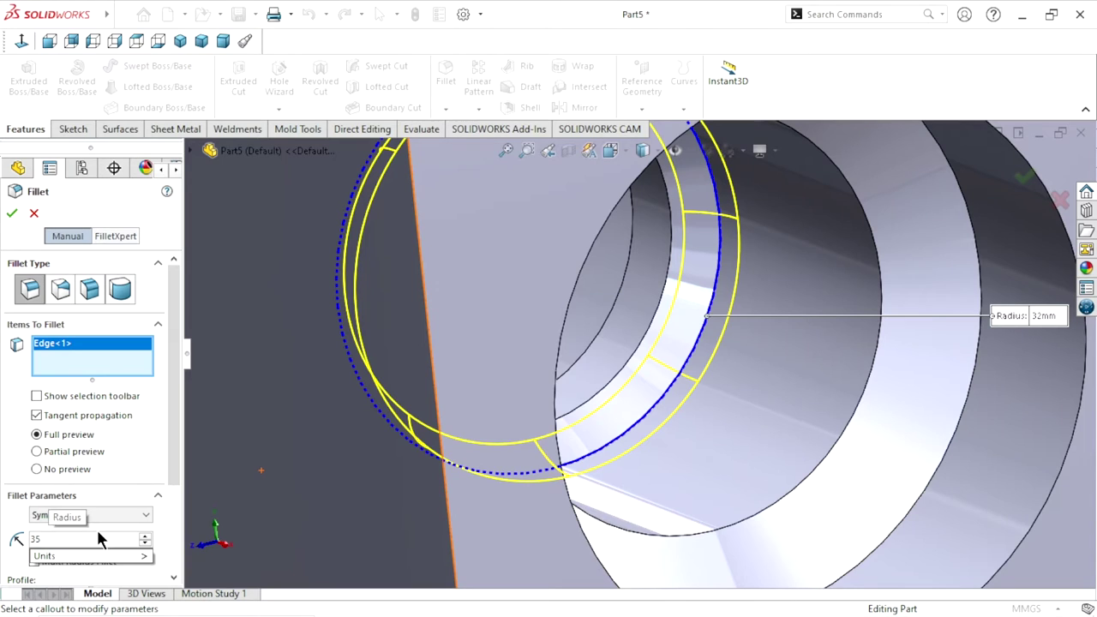
key(Return)
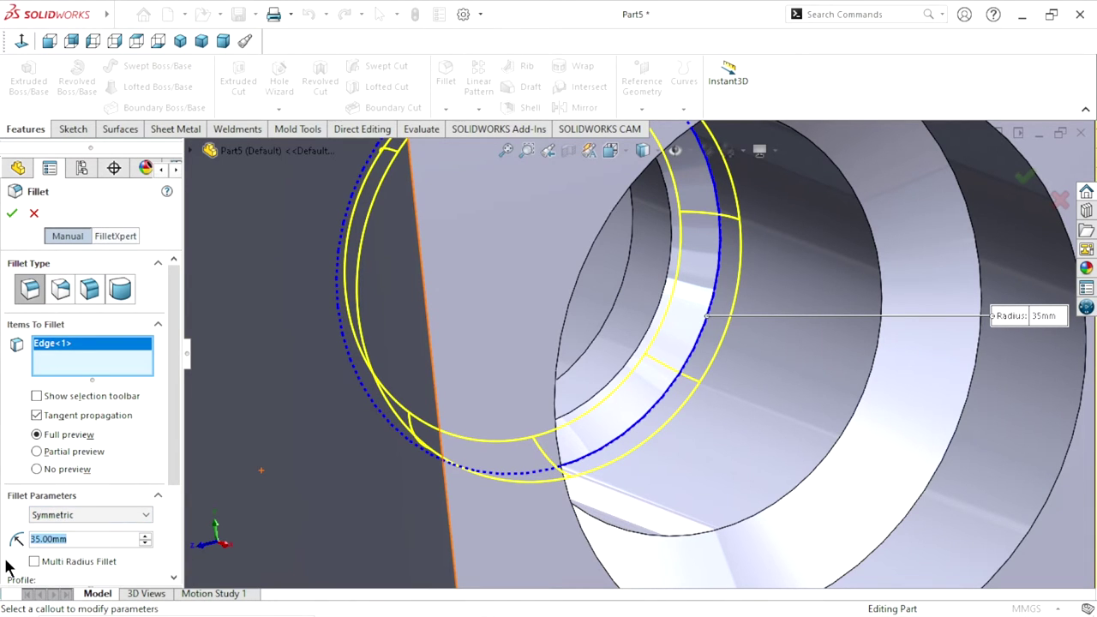
key(Return)
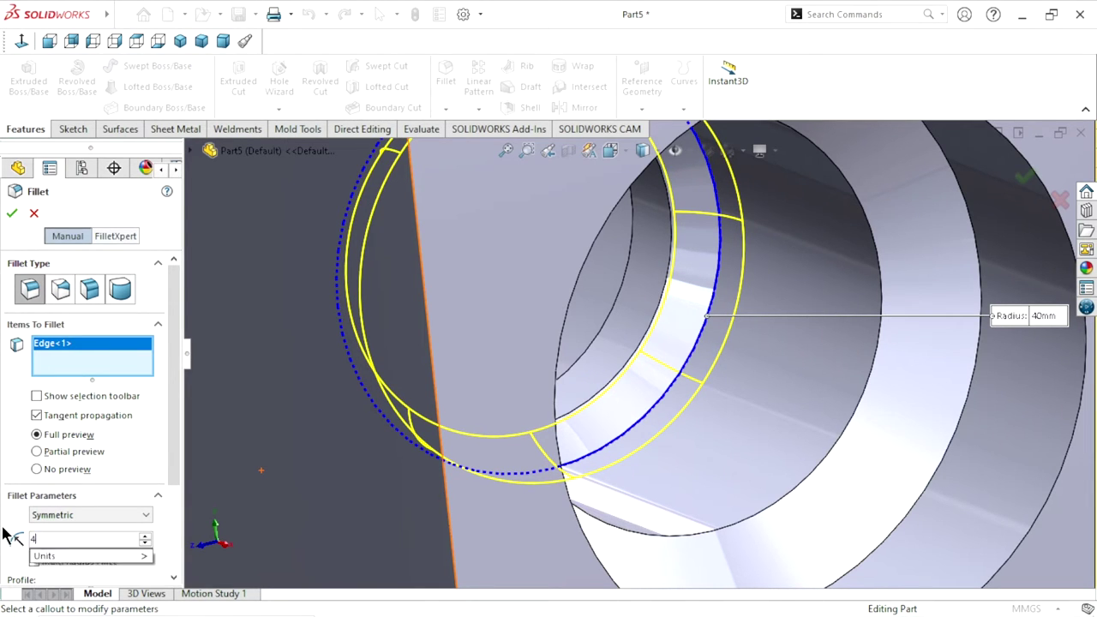
key(Return)
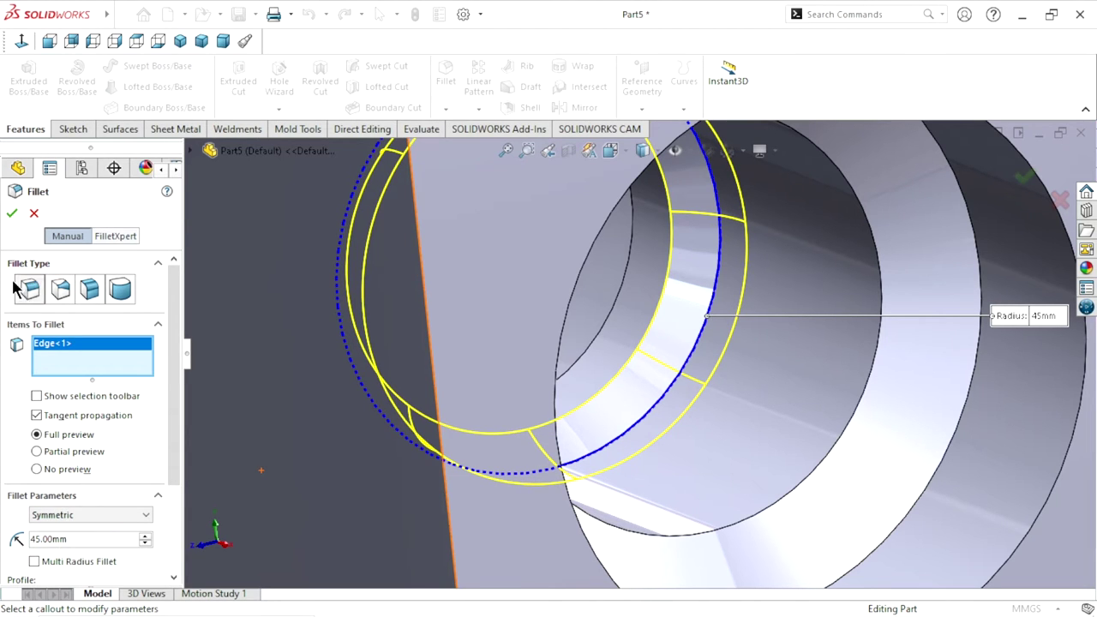
click(11, 214)
mouse_move(512, 434)
middle_down()
mouse_move(698, 448)
mouse_move(626, 441)
middle_up()
scroll(686, 440, up, 3)
mouse_move(778, 443)
middle_down()
mouse_move(752, 403)
mouse_move(745, 433)
mouse_move(769, 400)
middle_up()
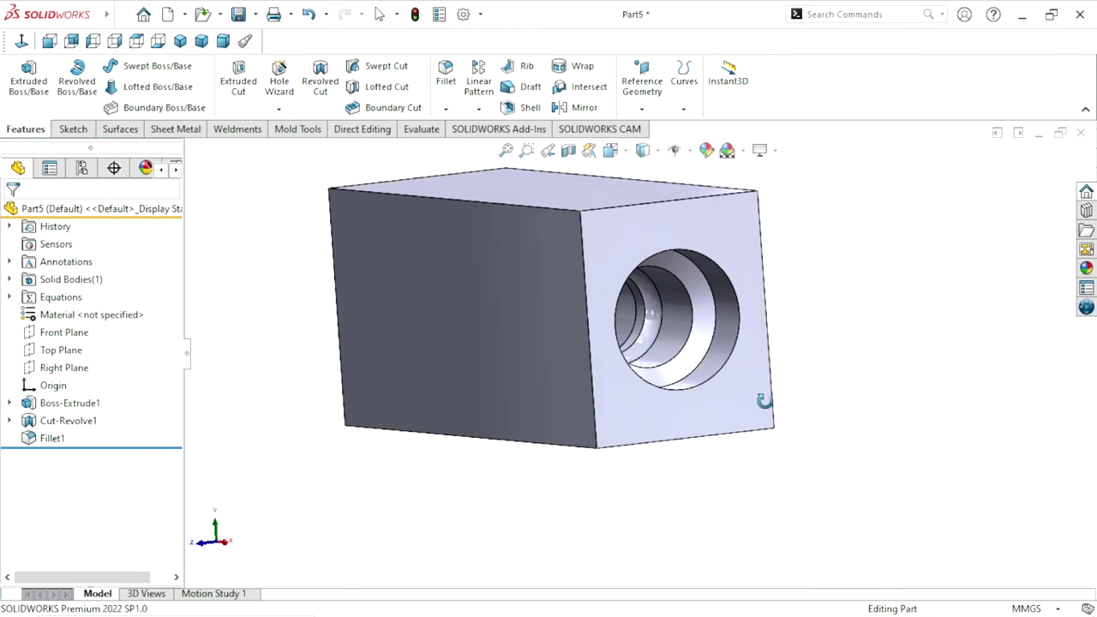
scroll(707, 351, down, 2)
mouse_move(812, 337)
middle_down()
mouse_move(783, 372)
mouse_move(789, 385)
mouse_move(805, 321)
mouse_move(820, 368)
middle_up()
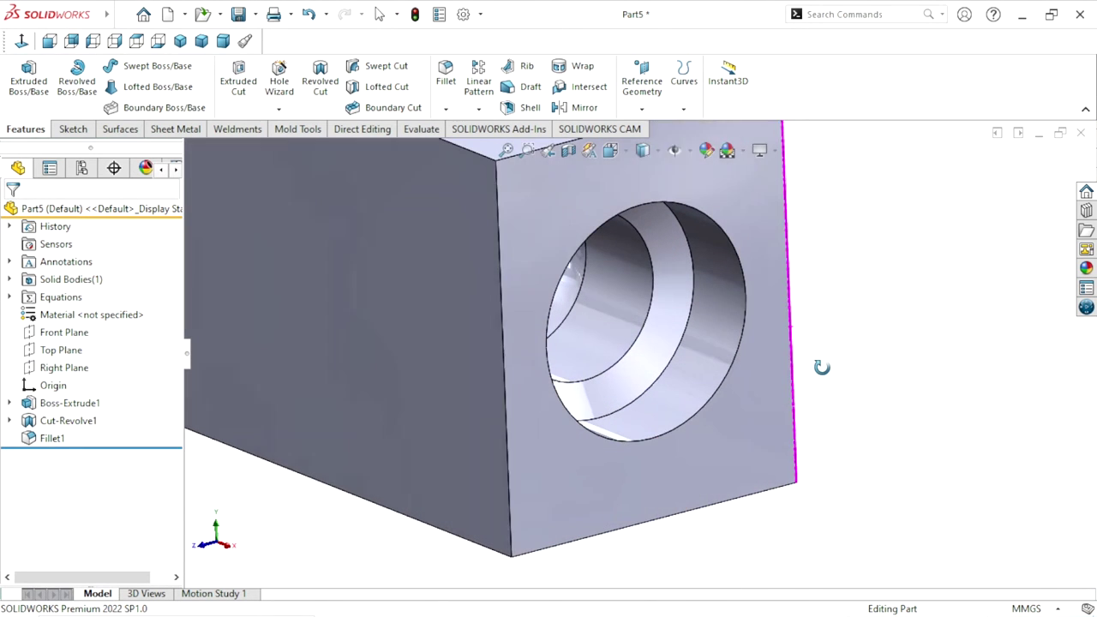
Create Fillet2 with an 80 mm radius on the circular edge at the bore's mouth
click(445, 109)
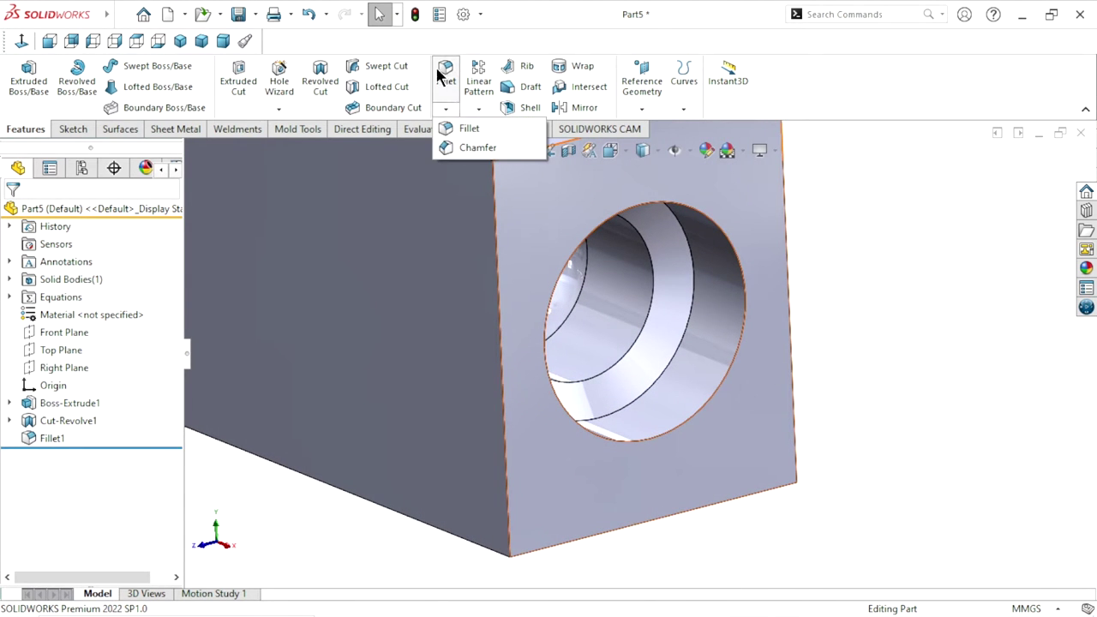
click(440, 77)
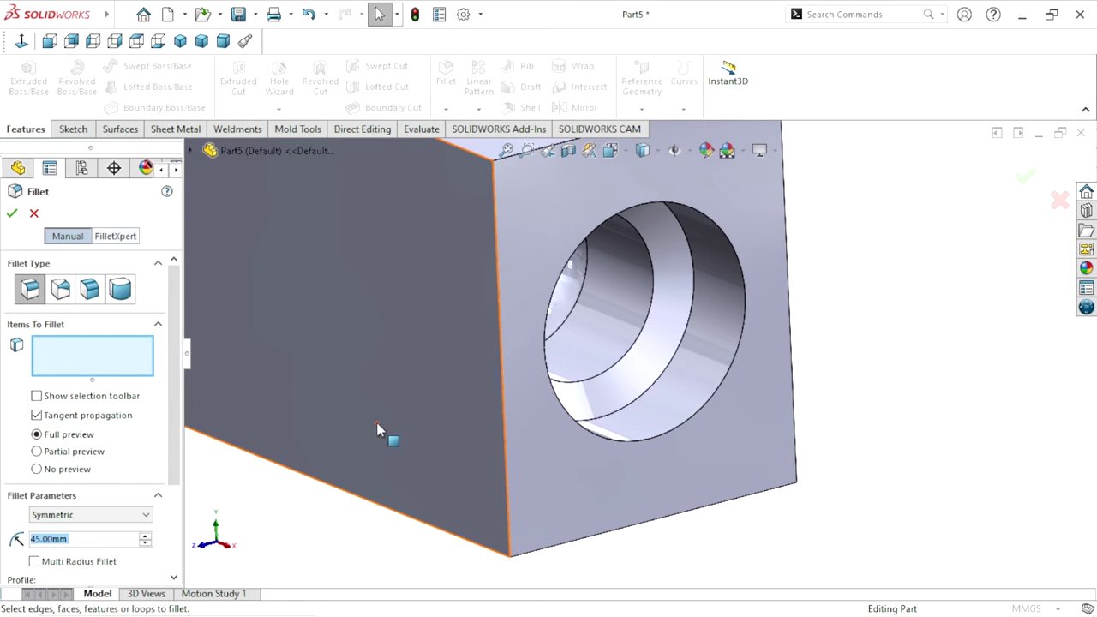
text(100)
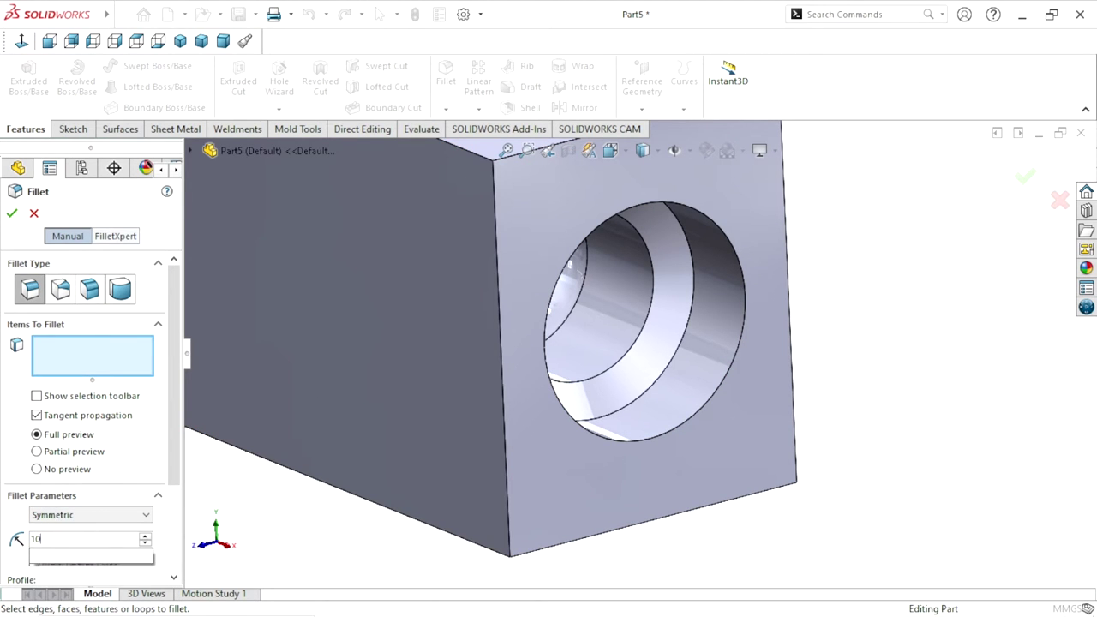
click(691, 329)
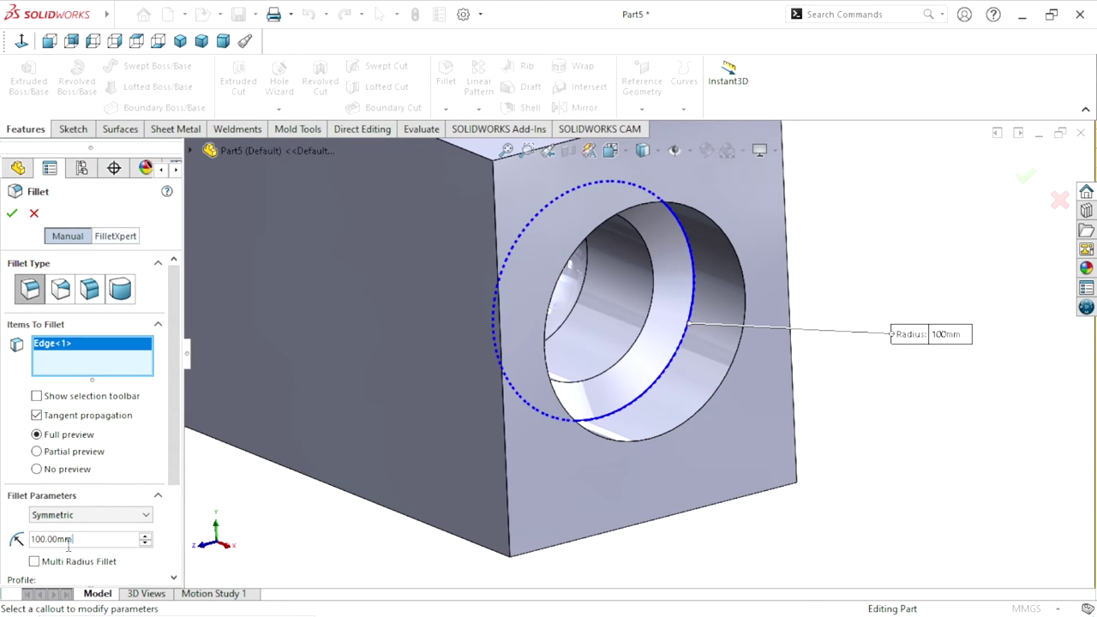
text(80)
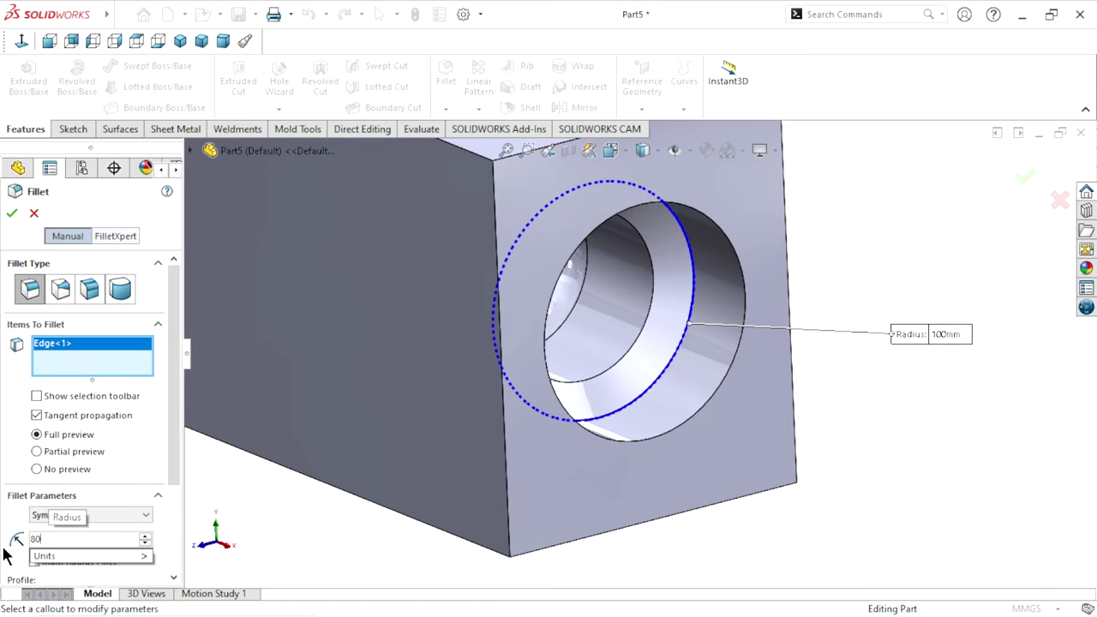
key(Return)
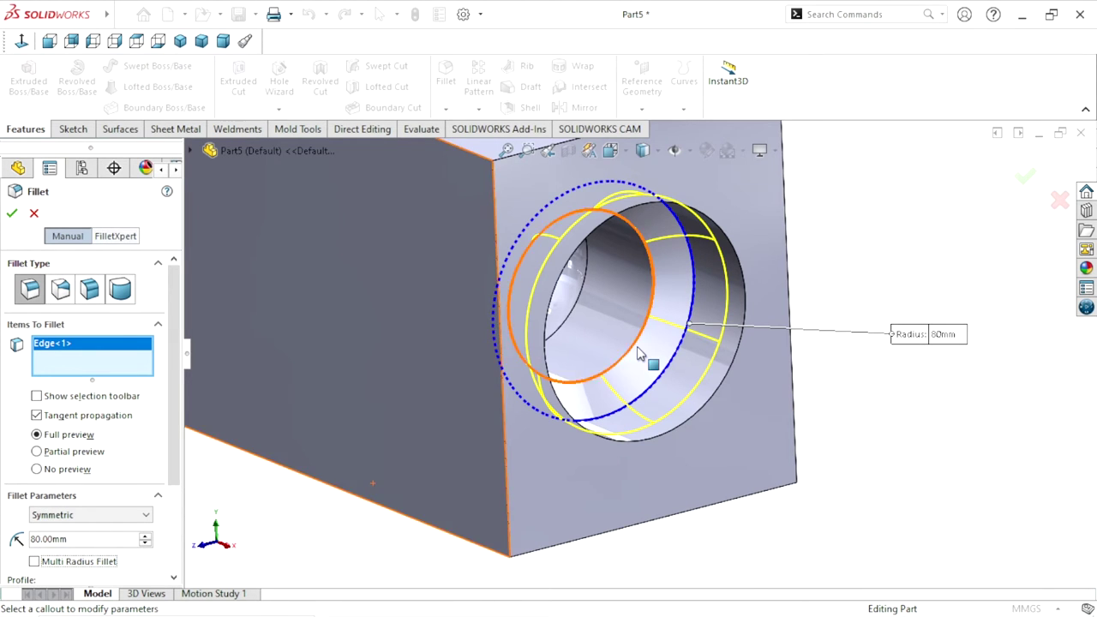
scroll(638, 358, down, 1)
scroll(669, 378, up, 2)
scroll(668, 377, up, 1)
scroll(668, 377, down, 1)
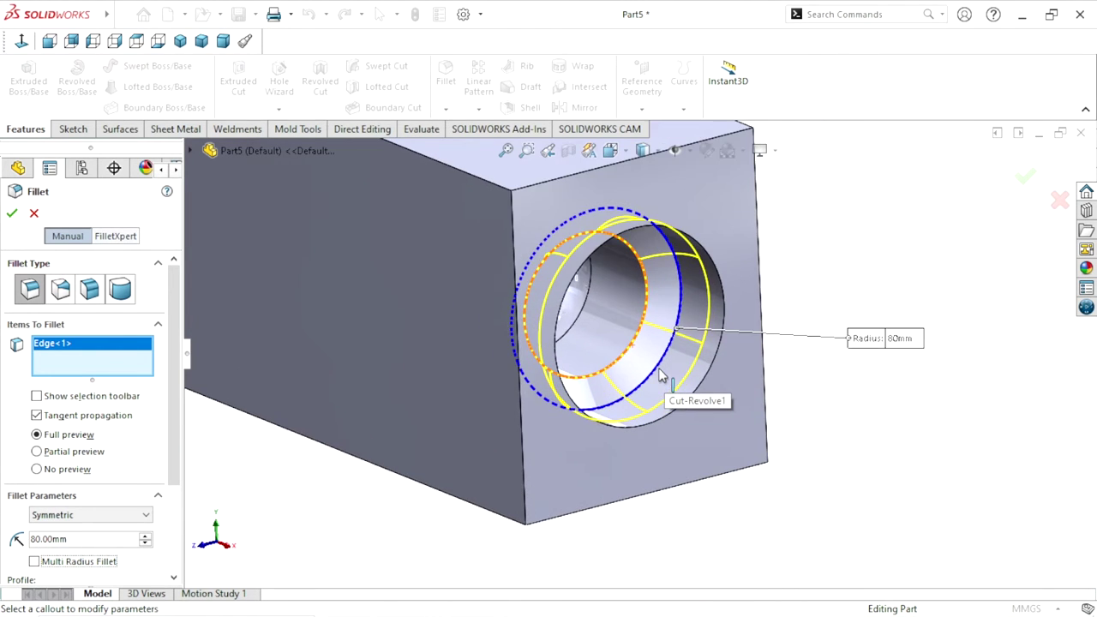
key(Return)
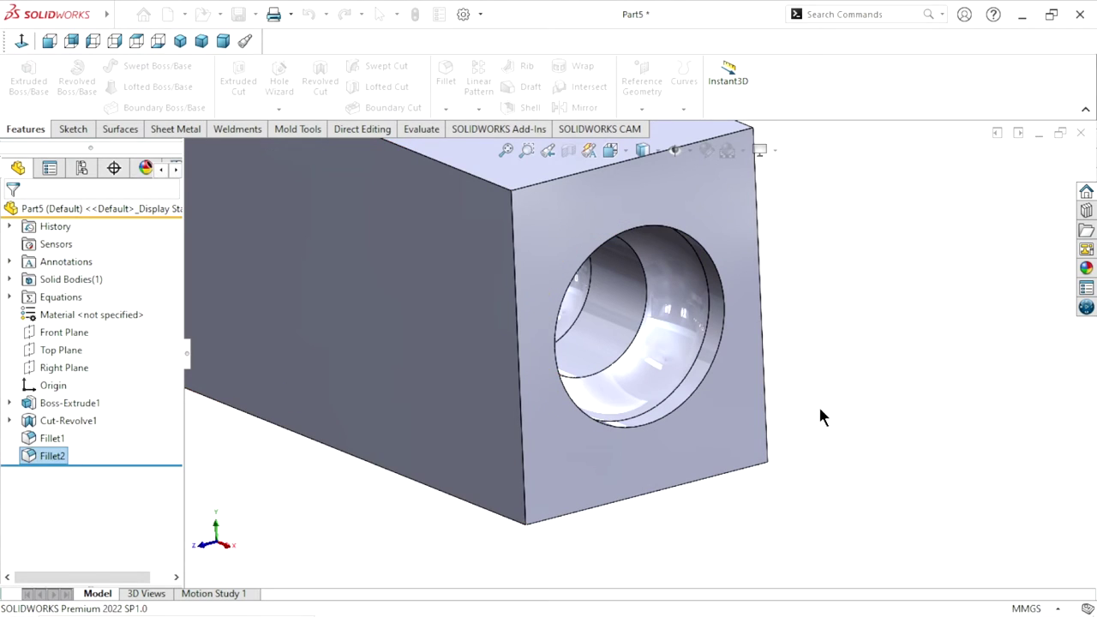
mouse_move(763, 419)
middle_down()
mouse_move(748, 322)
mouse_move(671, 340)
mouse_move(740, 385)
mouse_move(757, 421)
mouse_move(695, 514)
mouse_move(752, 385)
mouse_move(789, 428)
mouse_move(764, 445)
mouse_move(797, 425)
middle_up()
scroll(797, 425, up, 2)
Chamfer an inner and the front circular edge of the bore by 5 mm at 45°
scroll(748, 363, down, 1)
click(446, 108)
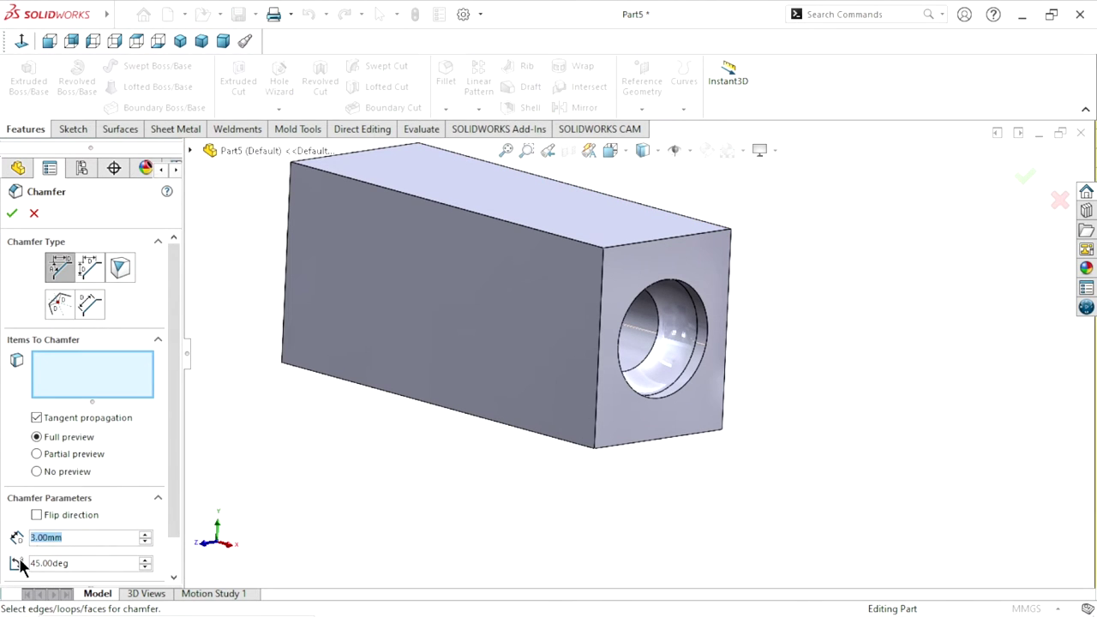
text(5)
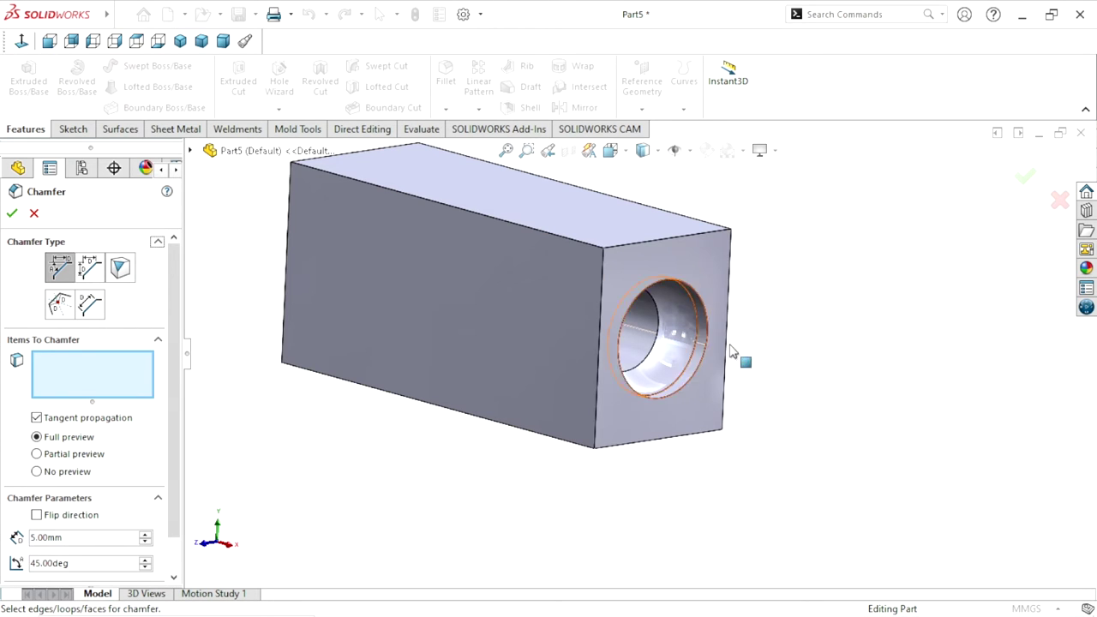
click(701, 351)
mouse_move(603, 424)
middle_down()
mouse_move(512, 482)
mouse_move(503, 351)
middle_up()
scroll(503, 343, down, 3)
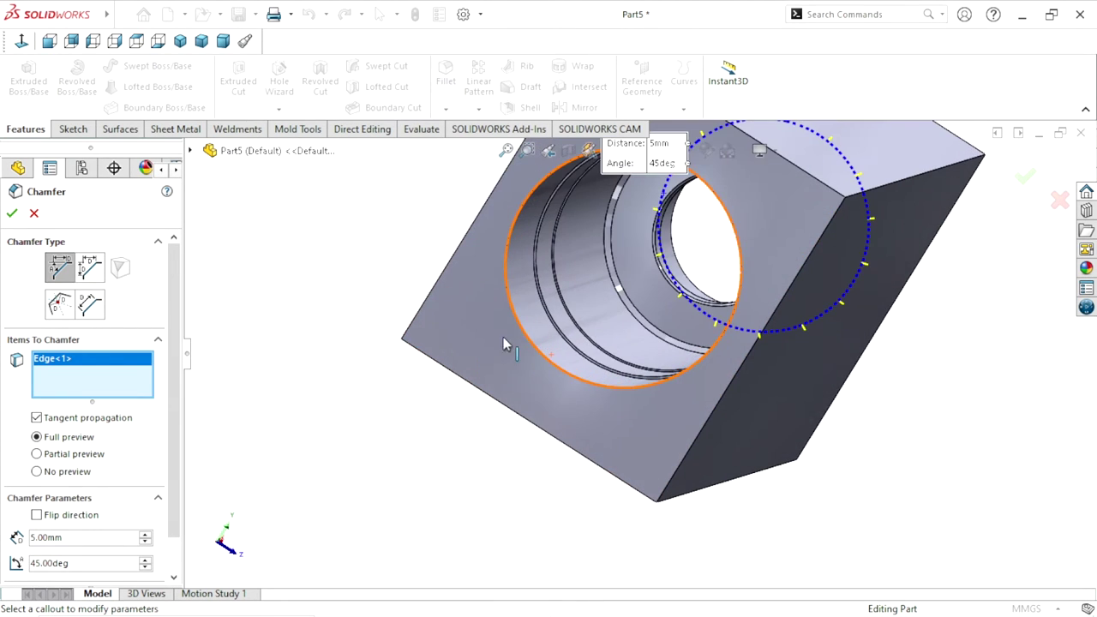
click(506, 292)
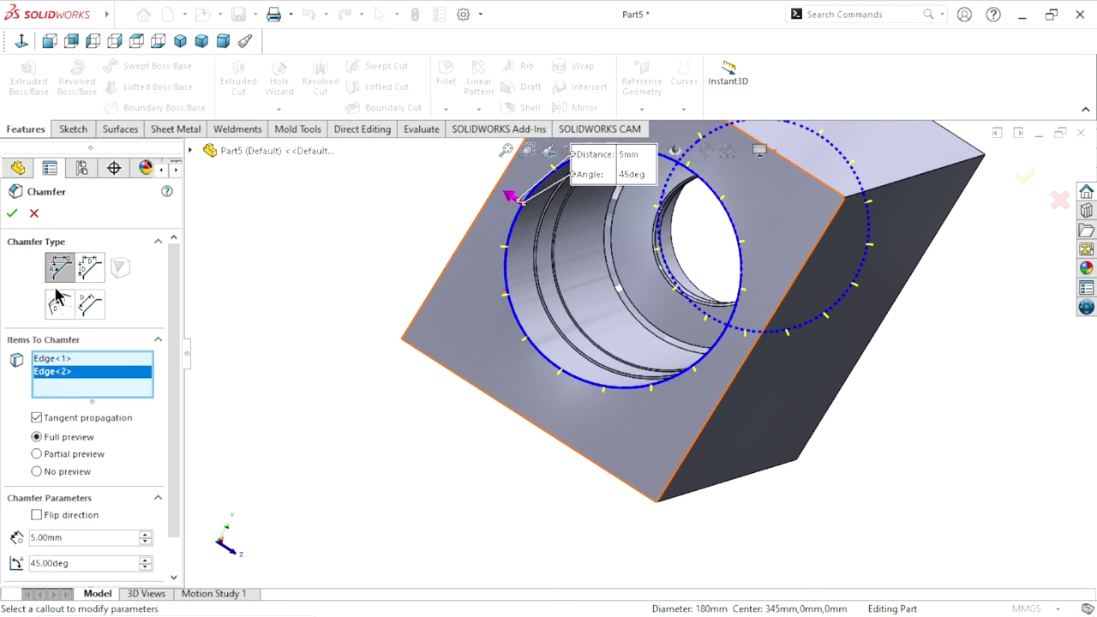
click(12, 214)
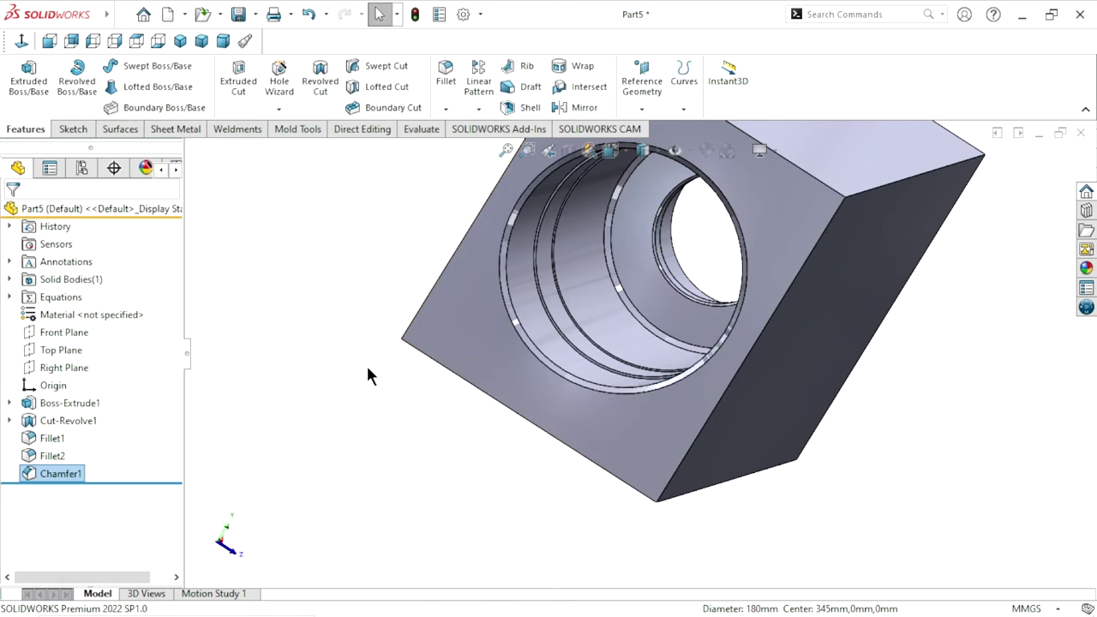
Orbit and zoom around the block to inspect the new chamfer on the bore
mouse_move(660, 313)
middle_down()
mouse_move(645, 313)
mouse_move(660, 300)
middle_up()
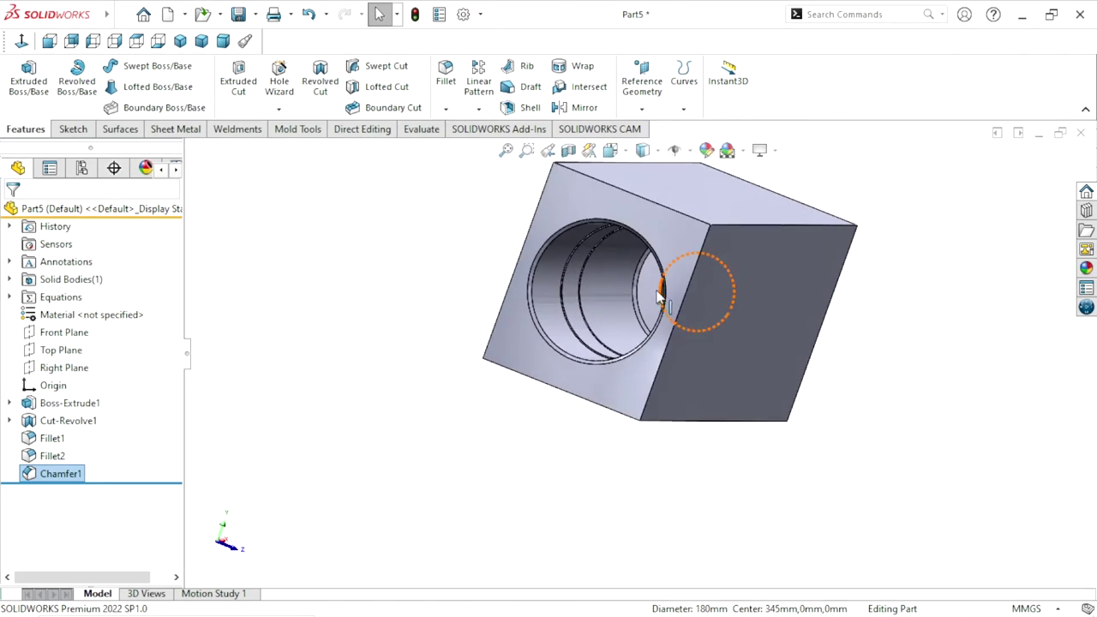
scroll(677, 308, down, 3)
scroll(592, 347, down, 2)
mouse_move(592, 347)
middle_down()
mouse_move(561, 403)
mouse_move(537, 385)
mouse_move(554, 356)
mouse_move(543, 311)
mouse_move(544, 351)
middle_up()
scroll(543, 351, up, 3)
scroll(560, 360, up, 3)
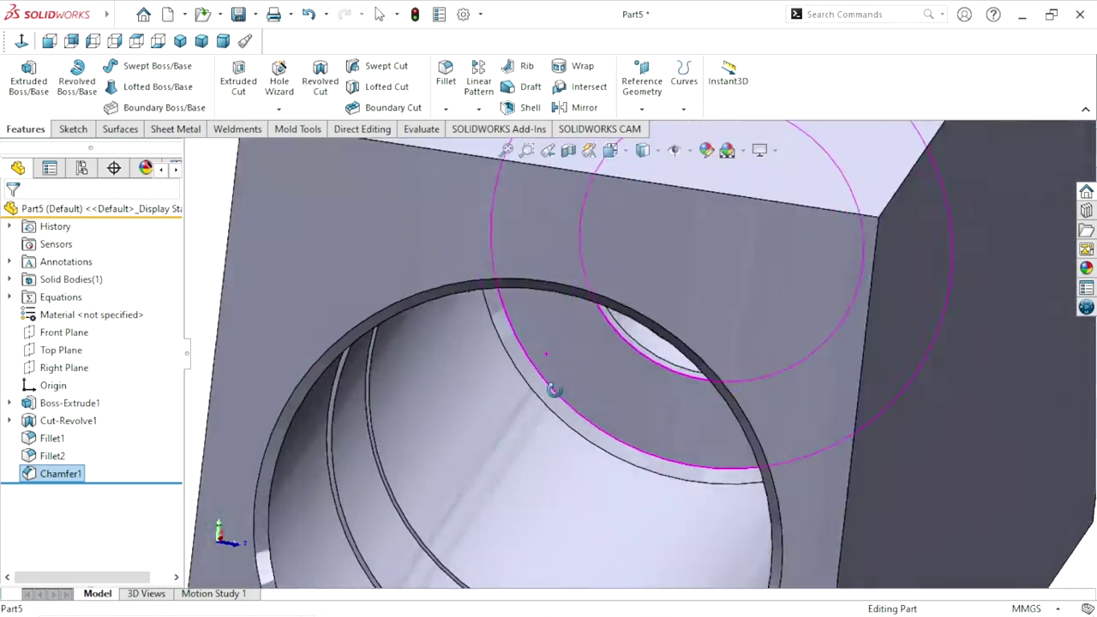
scroll(558, 385, up, 3)
scroll(544, 372, up, 3)
mouse_move(570, 377)
middle_down()
mouse_move(607, 392)
mouse_move(595, 333)
mouse_move(626, 335)
mouse_move(620, 352)
middle_up()
scroll(619, 352, down, 3)
scroll(622, 351, down, 2)
scroll(623, 349, down, 2)
key(ctrl+8)
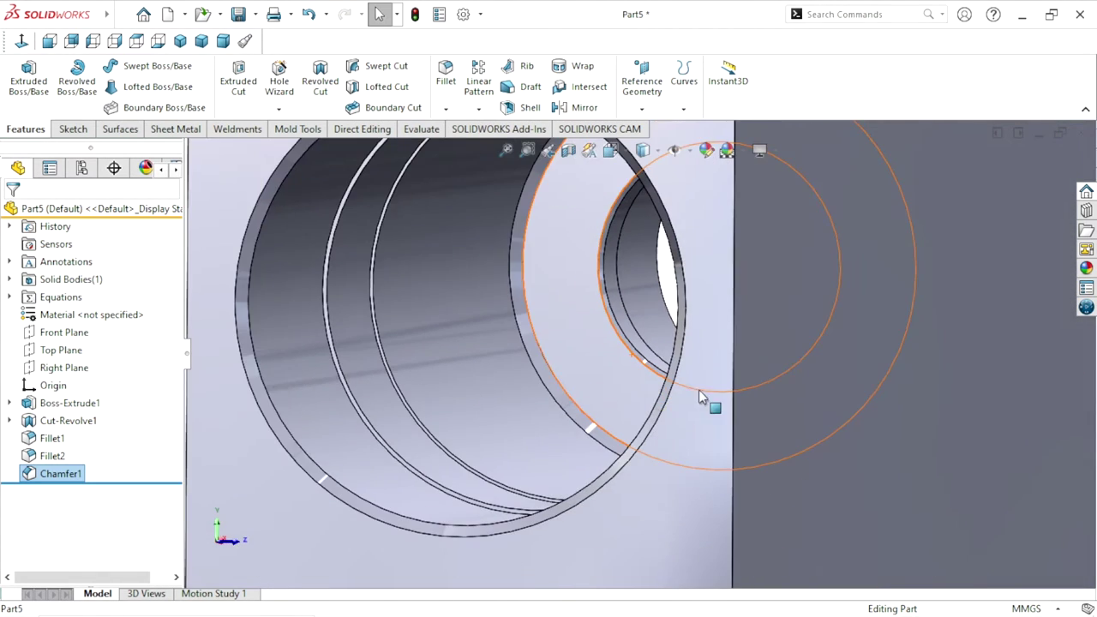
scroll(584, 387, up, 5)
mouse_move(841, 330)
middle_down()
mouse_move(845, 355)
mouse_move(809, 399)
middle_up()
scroll(845, 355, down, 3)
scroll(803, 373, down, 2)
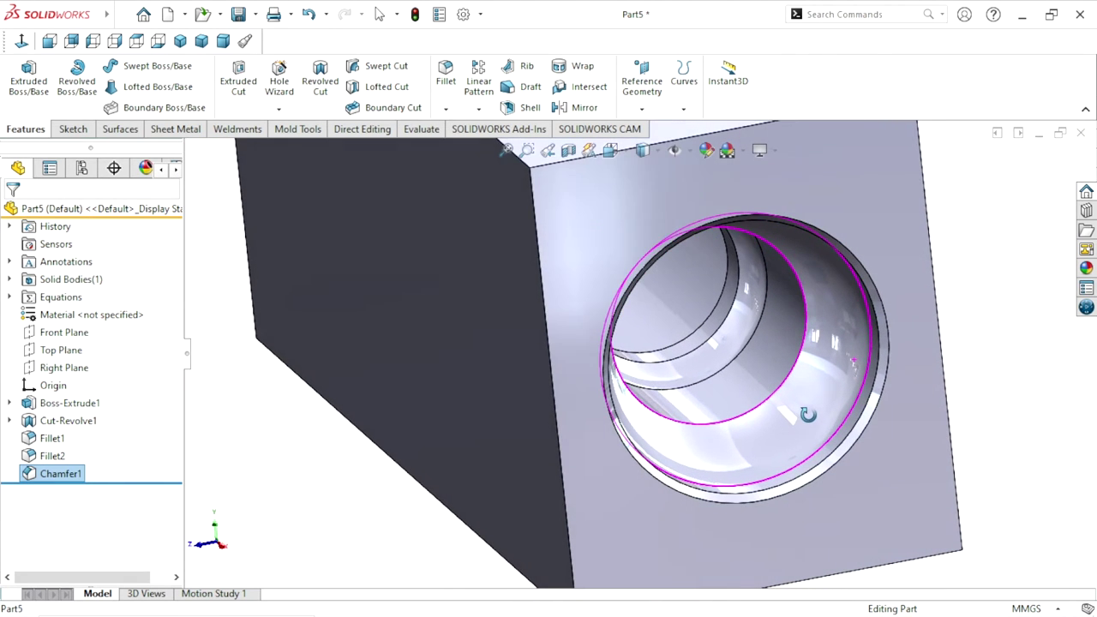
click(445, 109)
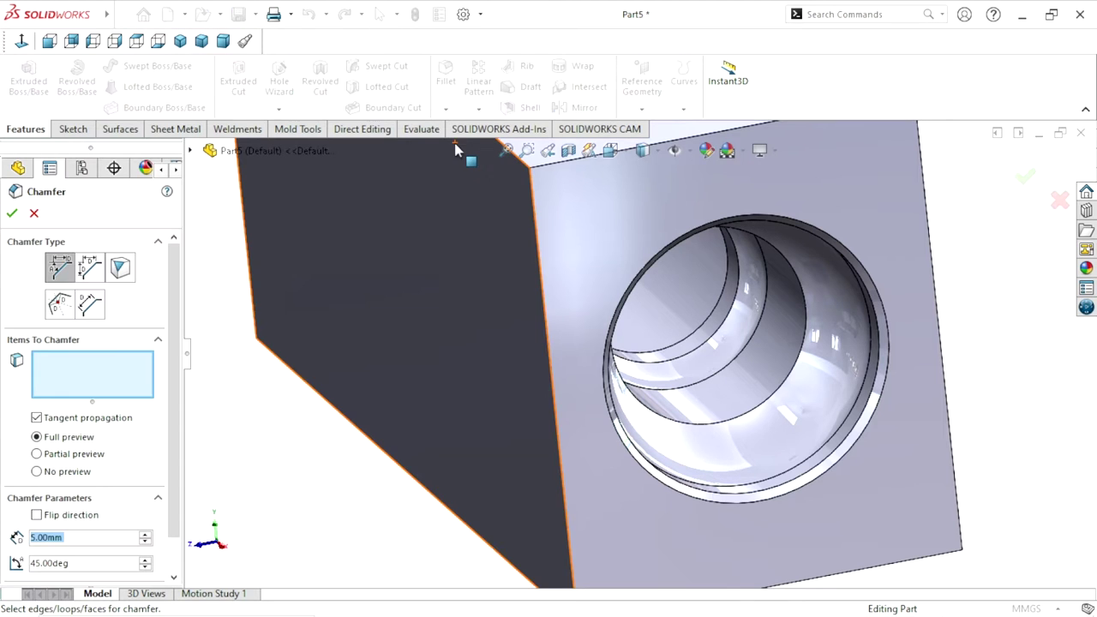
Set the chamfer distance to 2 mm, then remove the bore face picked by mistake
text(2)
key(Return)
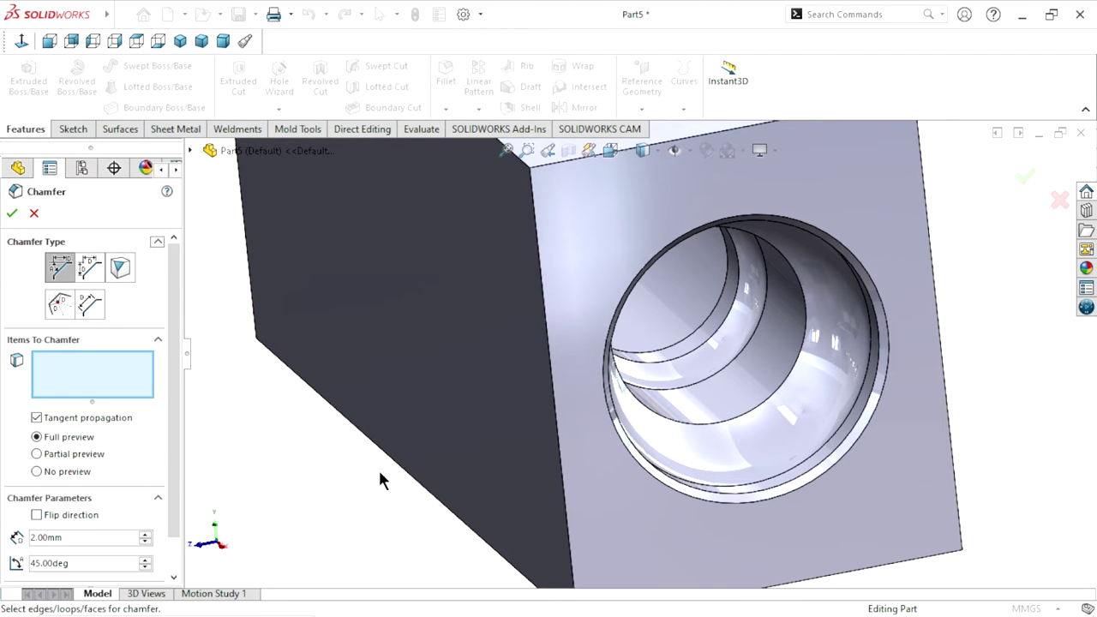
click(724, 319)
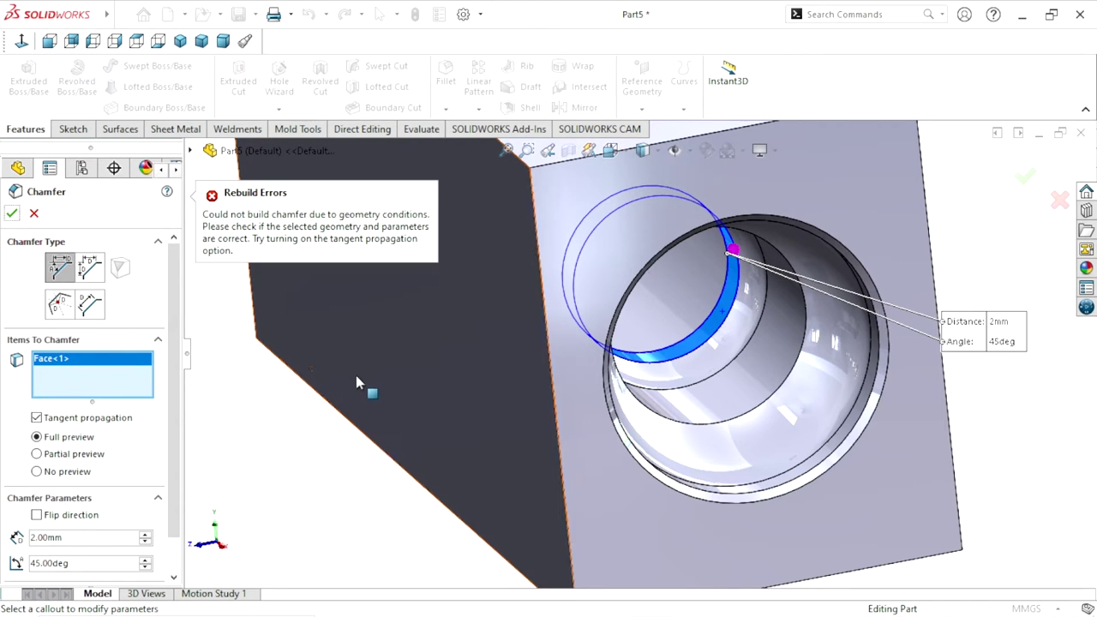
middle_drag(509, 386, 245, 546)
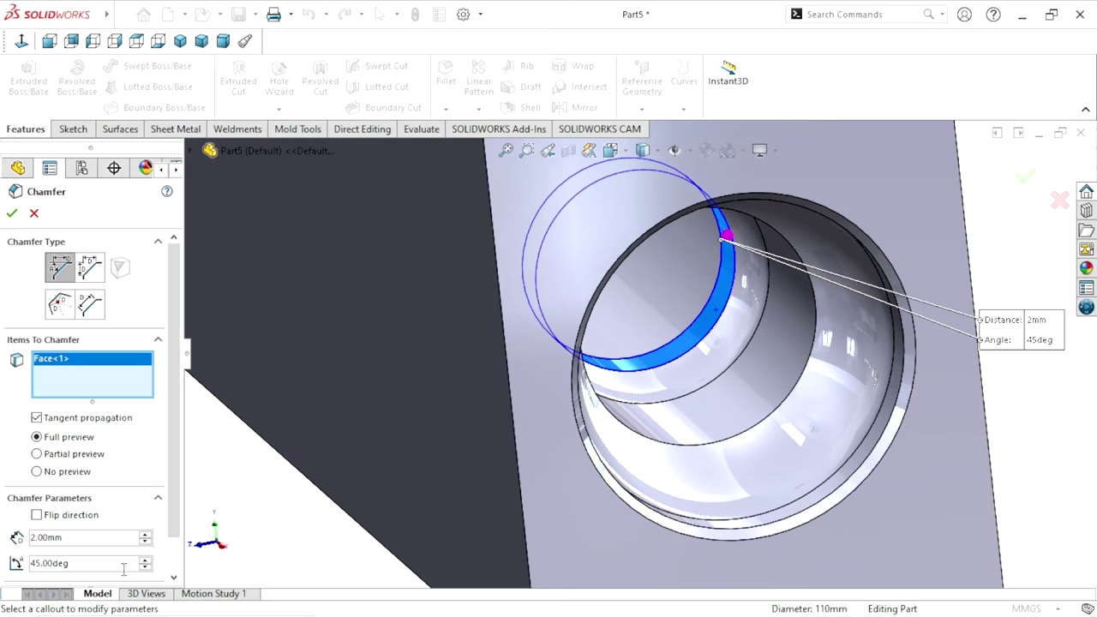
right_click(80, 364)
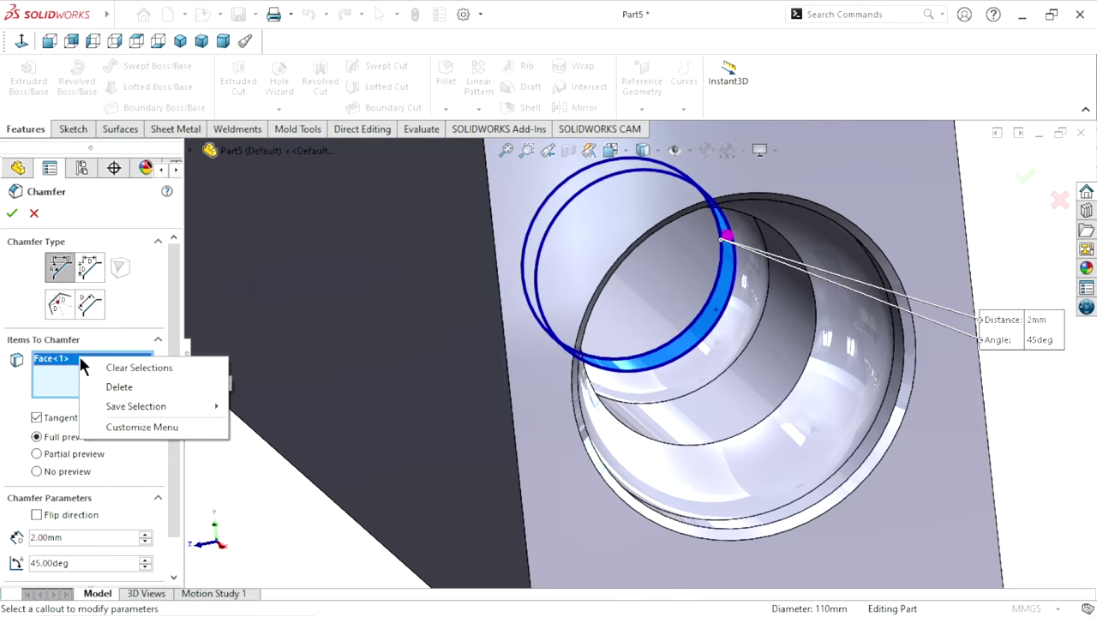
click(130, 367)
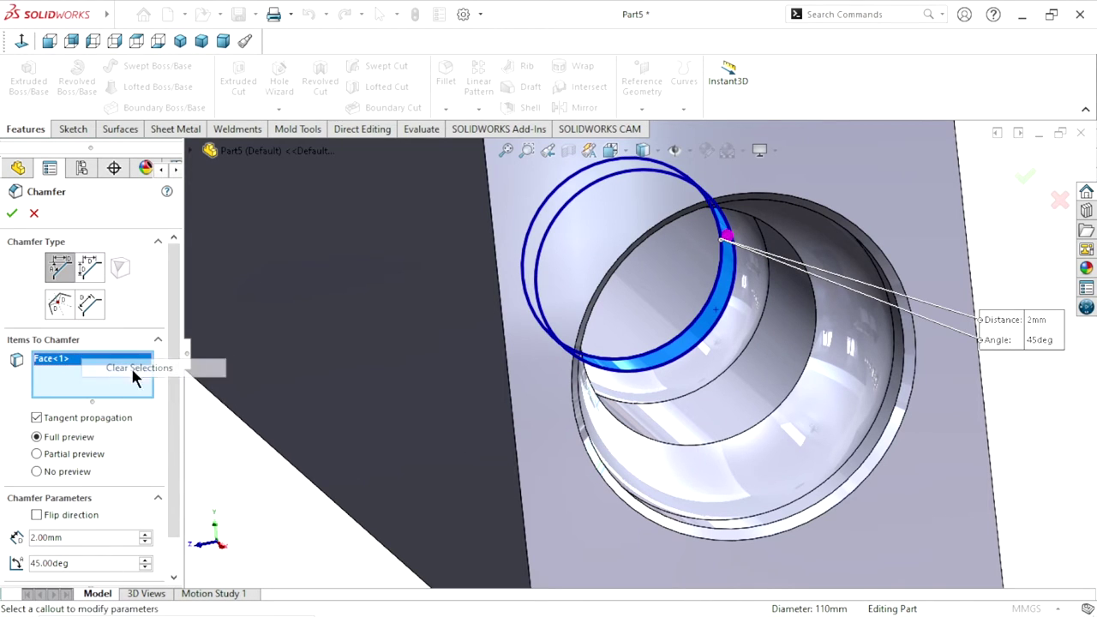
Chamfer the small bore's circular edge at 2 mm × 45°, creating Chamfer1
click(720, 331)
mouse_move(600, 417)
middle_down()
mouse_move(607, 433)
mouse_move(580, 448)
middle_up()
scroll(580, 449, up, 5)
middle_drag(423, 363, 483, 351)
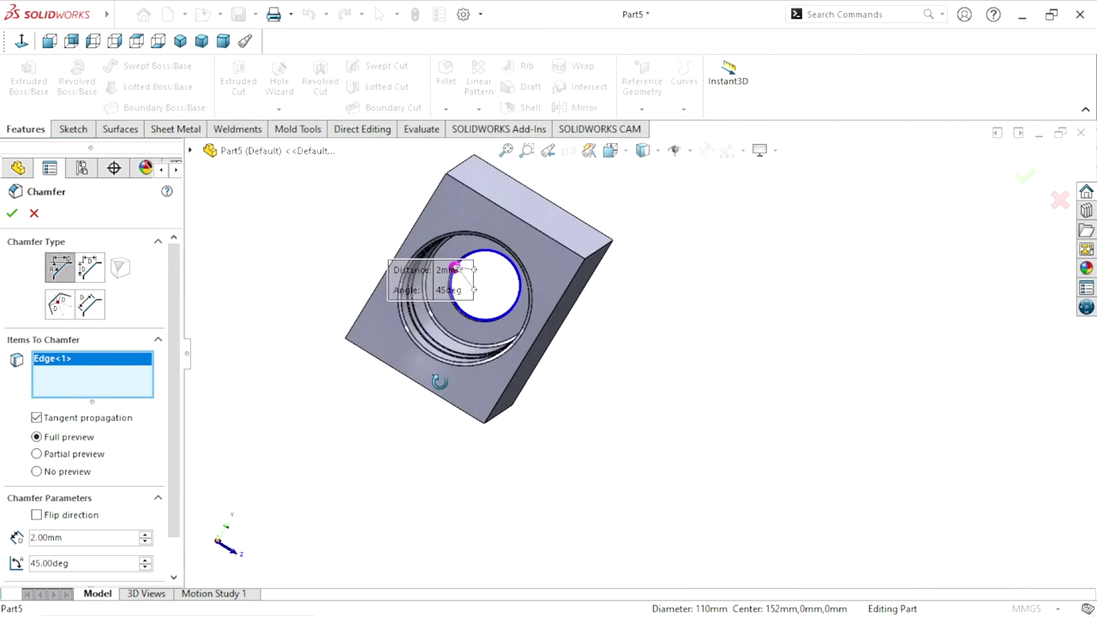
scroll(541, 289, down, 4)
scroll(570, 272, down, 4)
mouse_move(573, 321)
middle_down()
mouse_move(547, 322)
mouse_move(600, 335)
mouse_move(568, 348)
mouse_move(575, 334)
mouse_move(697, 296)
middle_up()
click(693, 296)
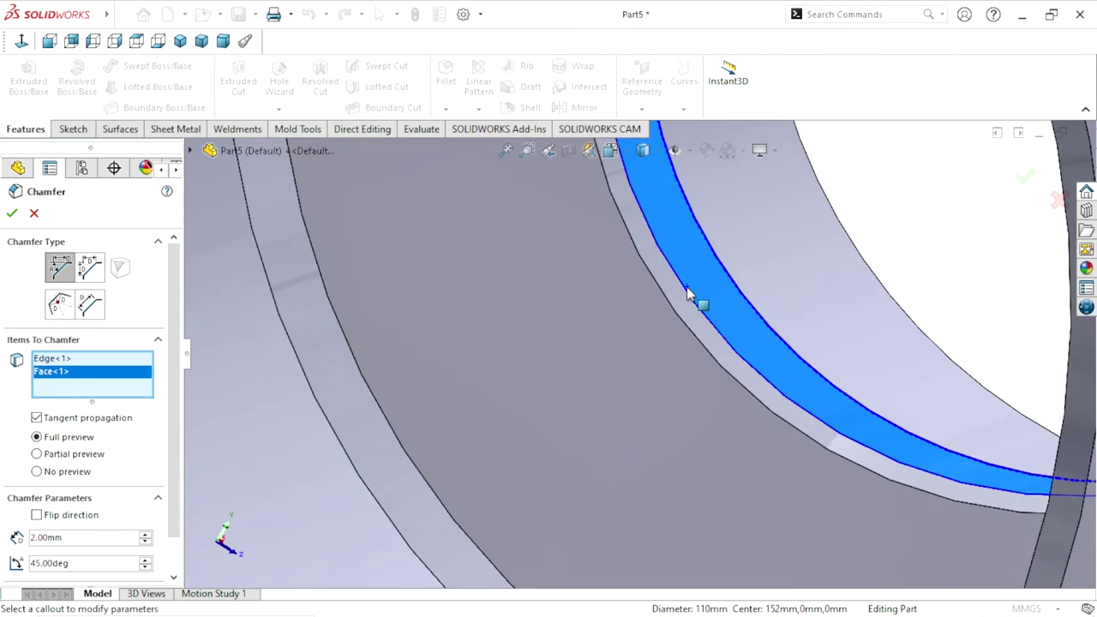
scroll(638, 337, up, 4)
scroll(633, 340, up, 3)
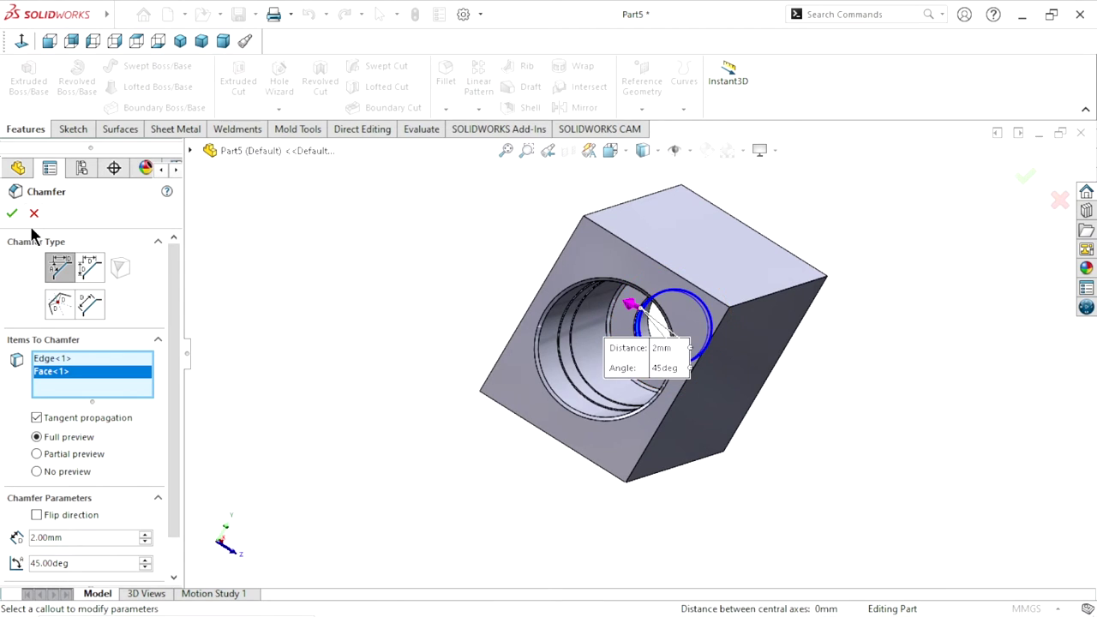
key(Return)
mouse_move(769, 387)
middle_down()
mouse_move(637, 318)
mouse_move(631, 407)
middle_up()
scroll(720, 384, down, 3)
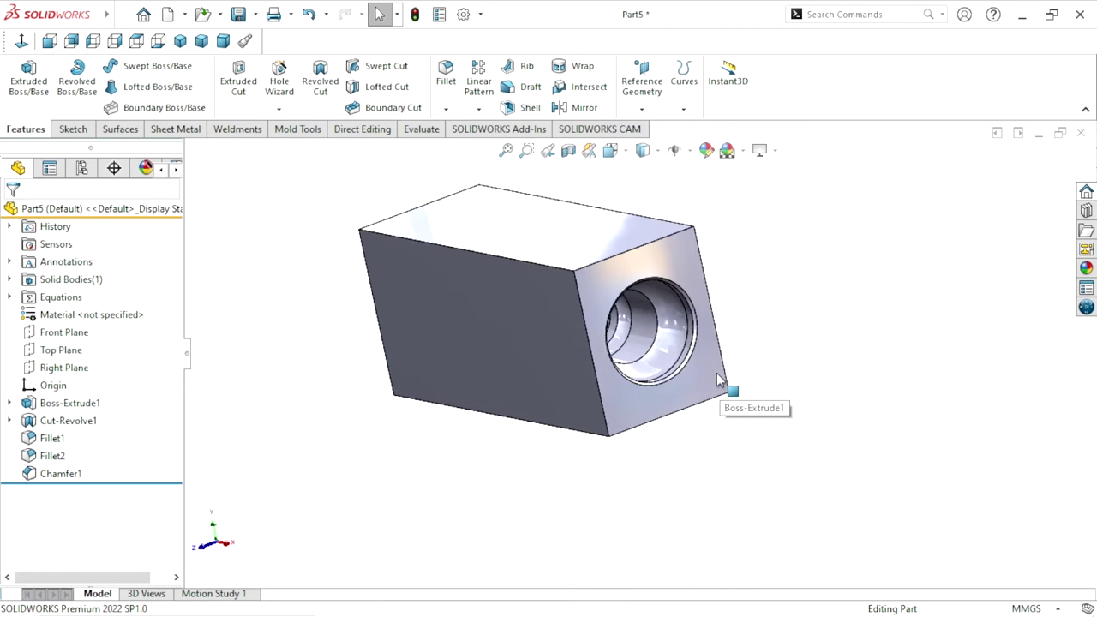
Start a new sketch on the Right Plane
click(61, 367)
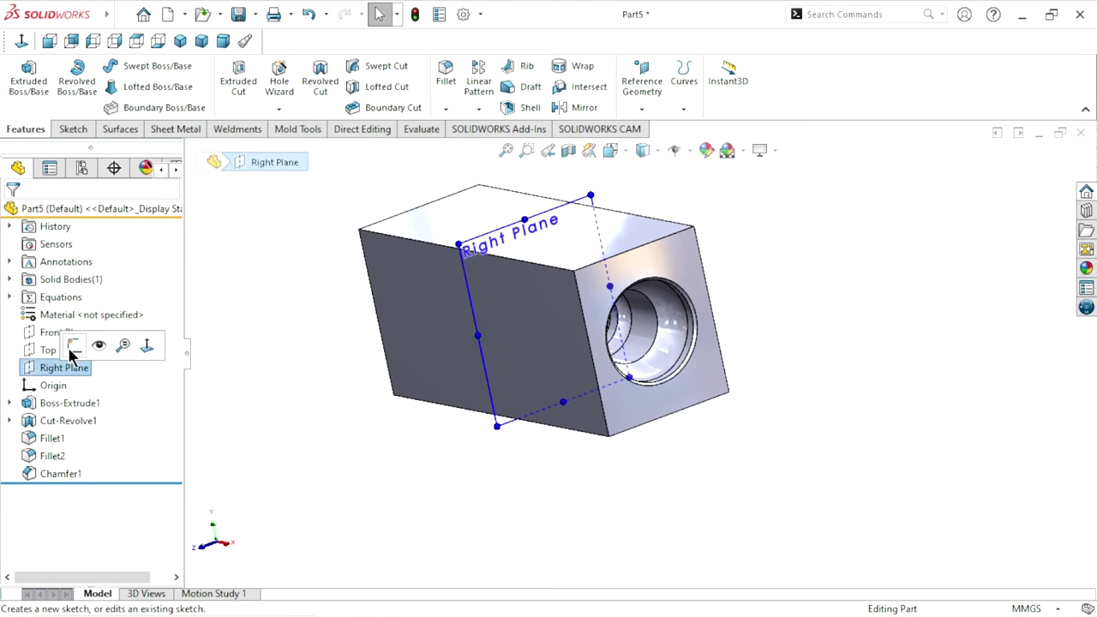
click(73, 346)
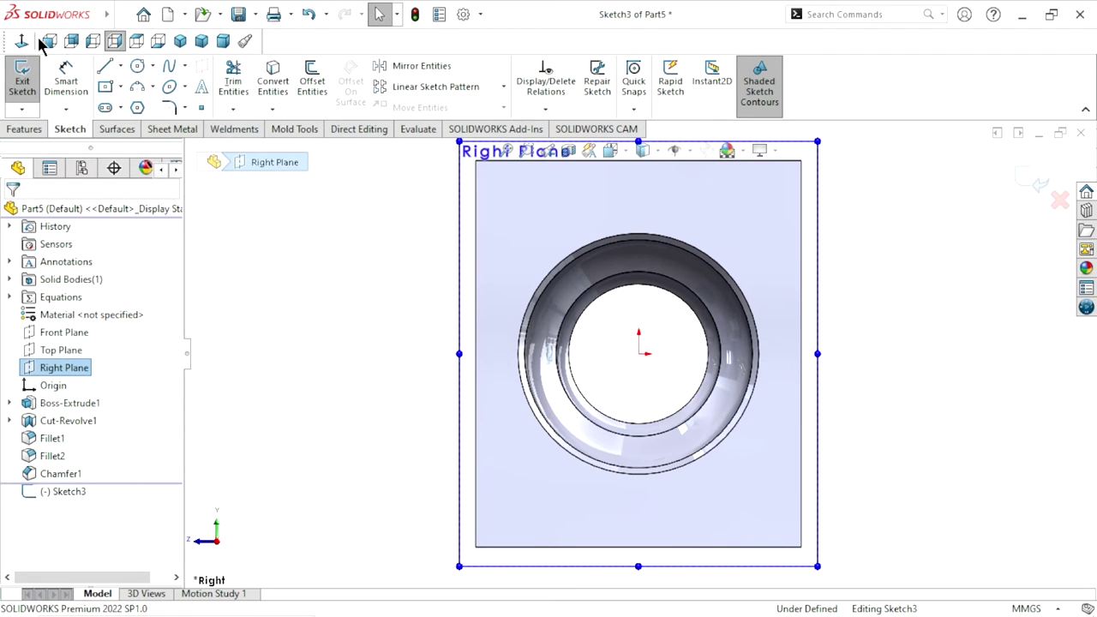
click(275, 341)
scroll(565, 343, up, 4)
scroll(675, 342, down, 3)
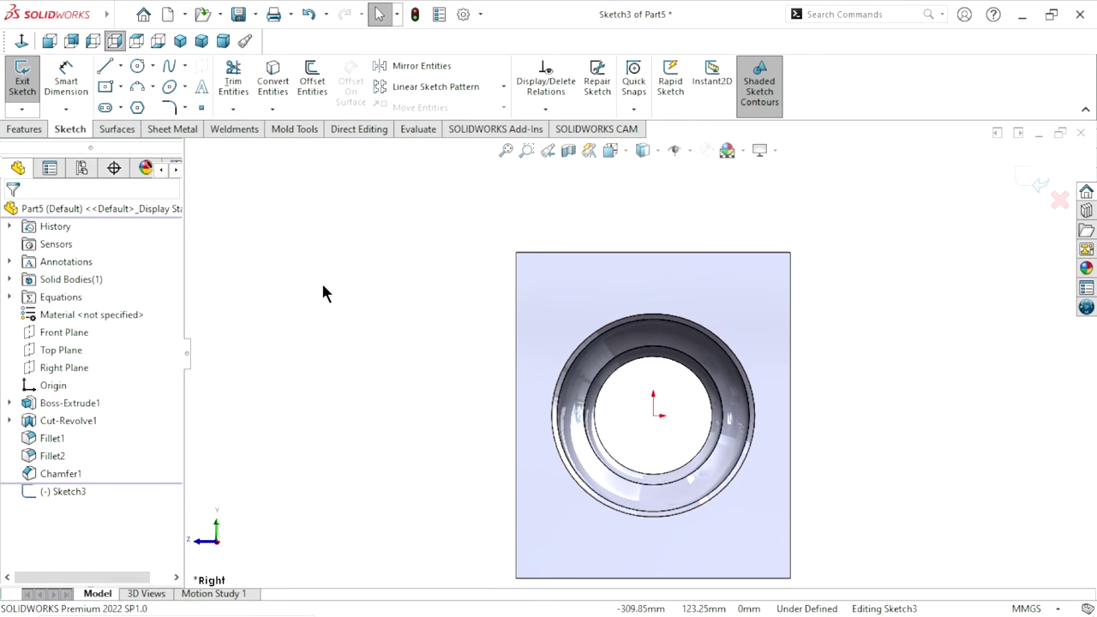
Draw a single circle above the block and exit the Circle tool
click(137, 71)
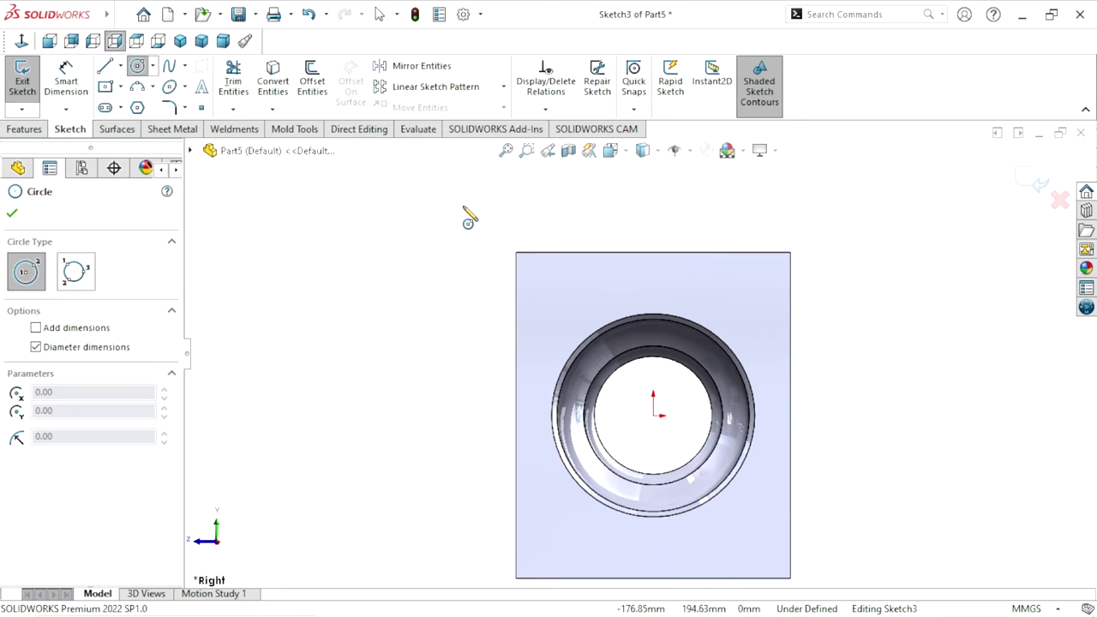
scroll(524, 308, up, 2)
scroll(654, 237, down, 2)
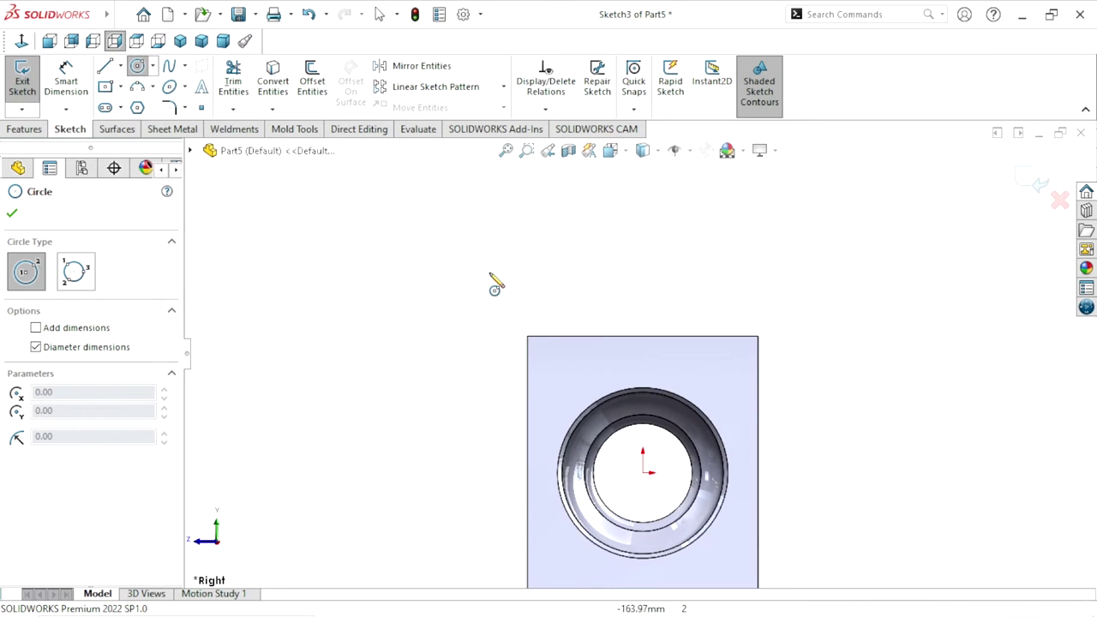
click(432, 230)
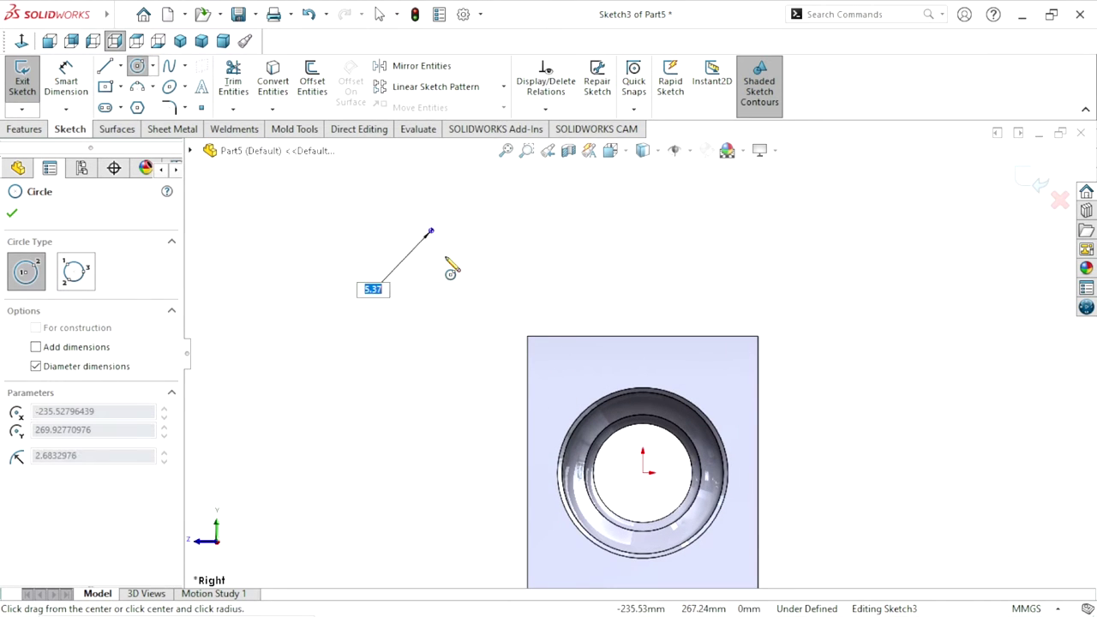
click(482, 289)
right_click(543, 283)
key(Escape)
key(Escape)
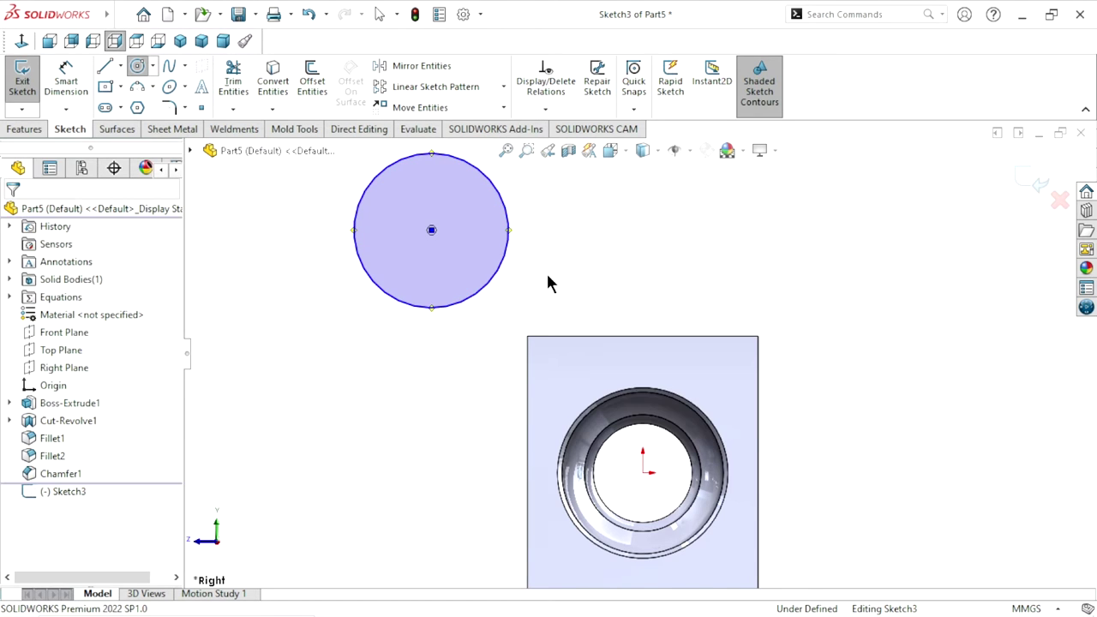
scroll(558, 364, up, 2)
scroll(557, 356, down, 2)
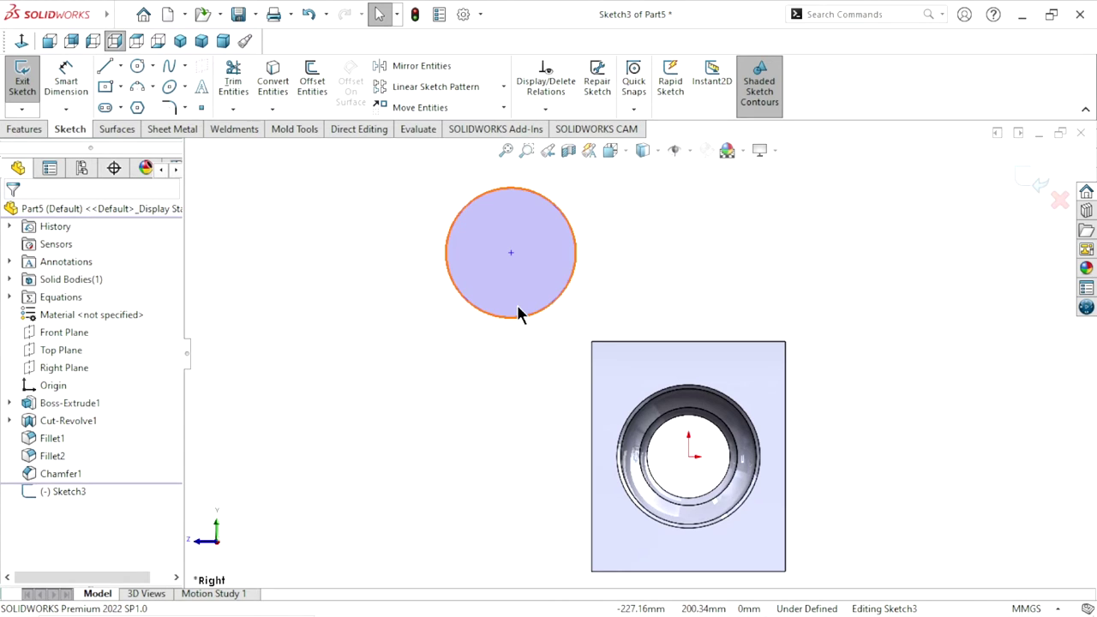
Draw a vertical centerline down to the origin and a horizontal one running left
click(121, 66)
click(124, 100)
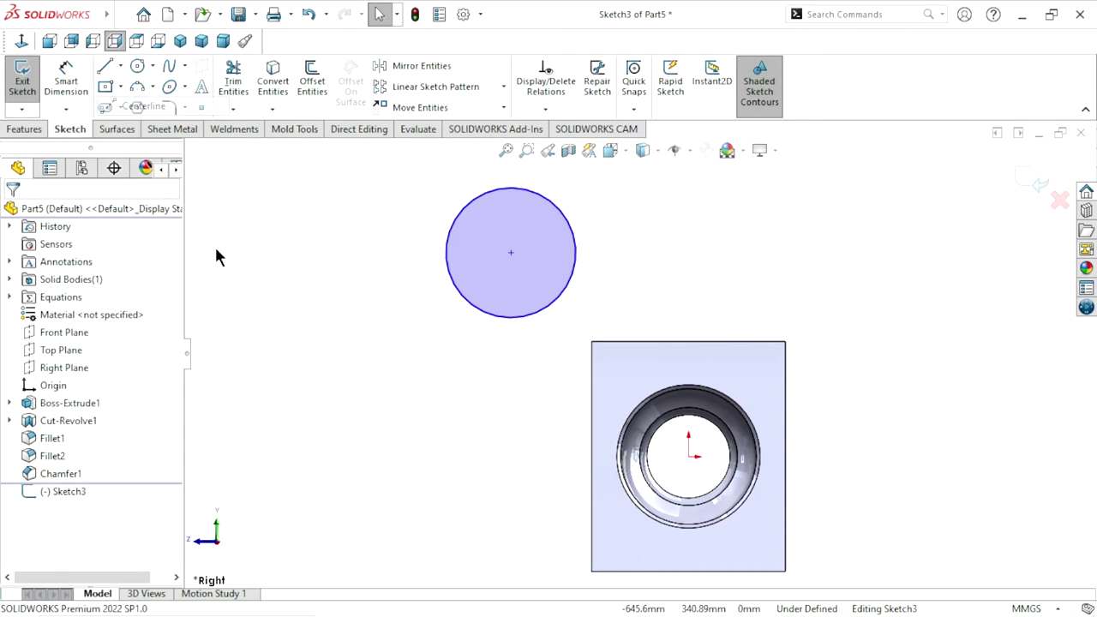
click(688, 253)
click(688, 456)
click(441, 457)
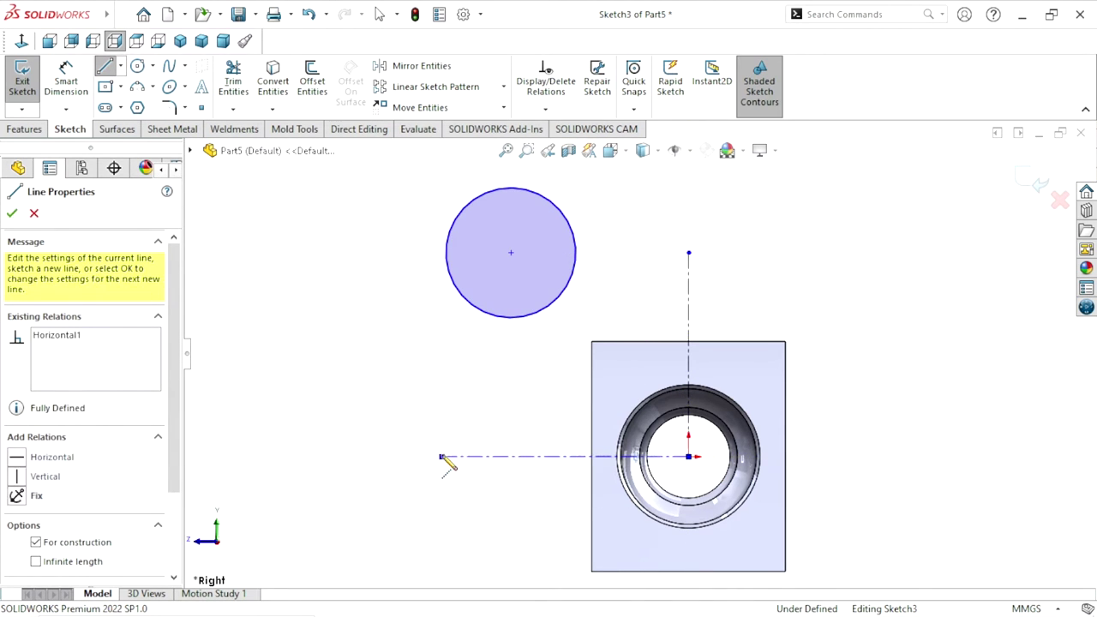
right_click(448, 429)
click(454, 426)
scroll(635, 360, up, 2)
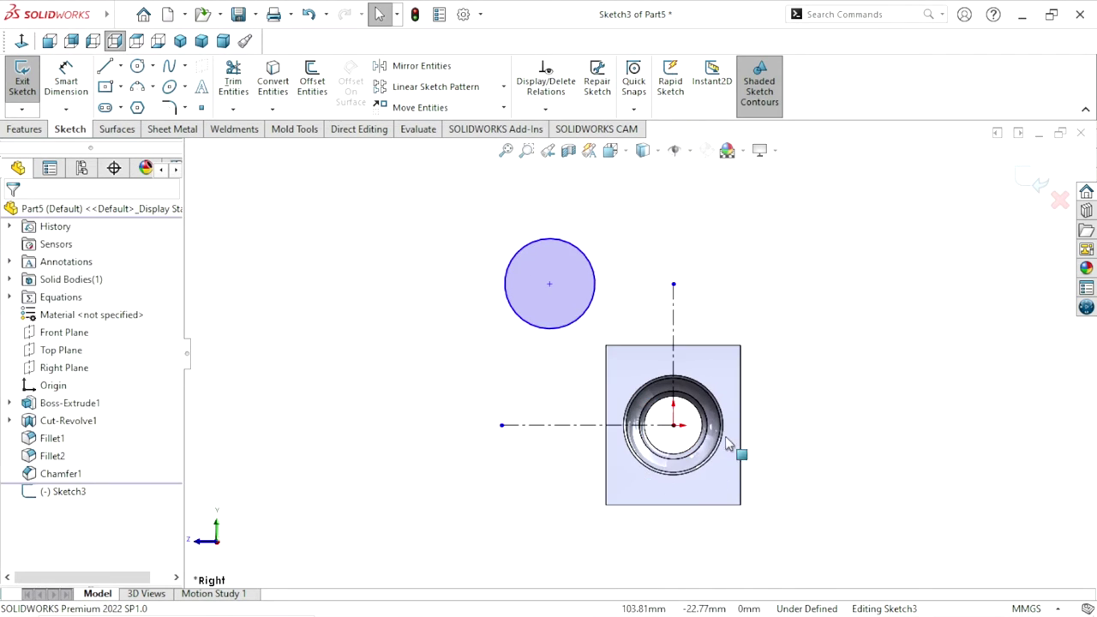
scroll(736, 445, down, 1)
click(66, 83)
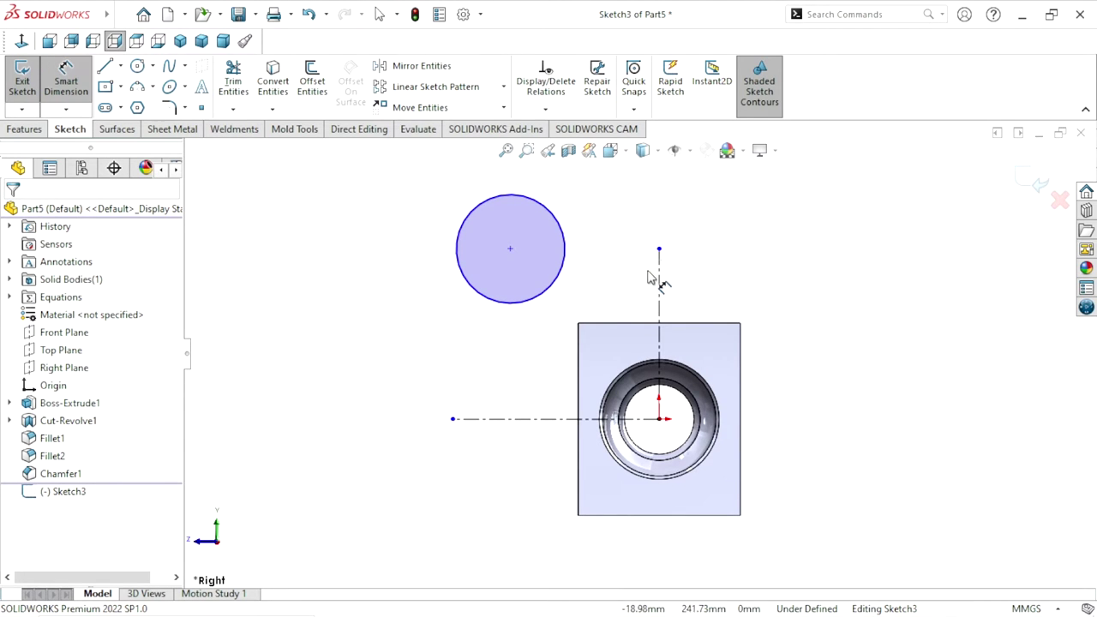
Dimension the circle centre 142 mm horizontally from the vertical centerline
click(519, 255)
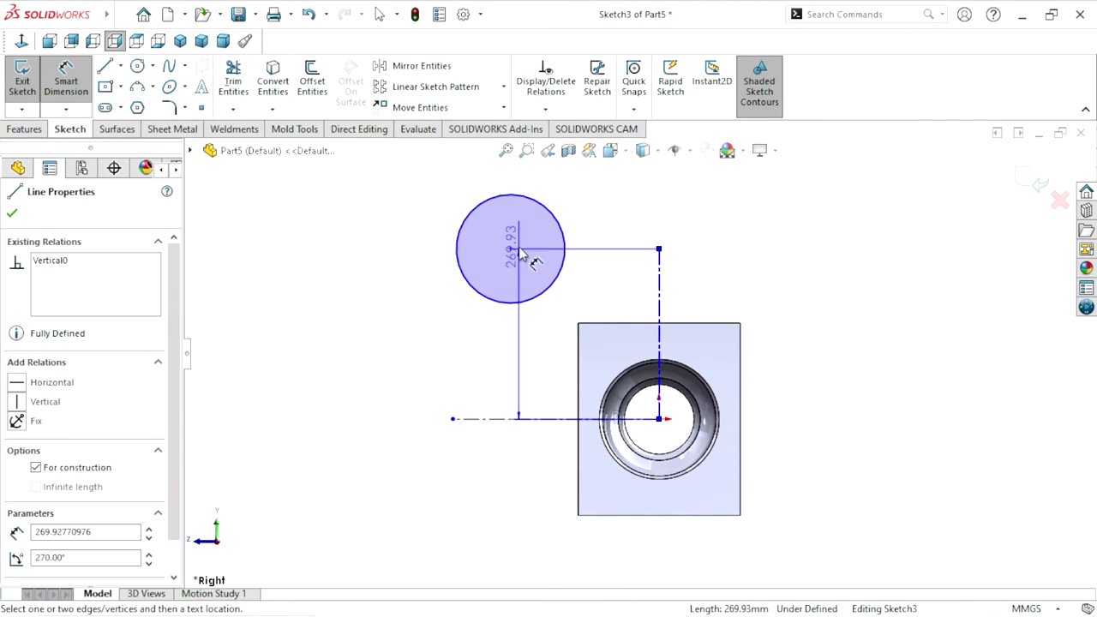
click(511, 250)
click(614, 225)
text(142)
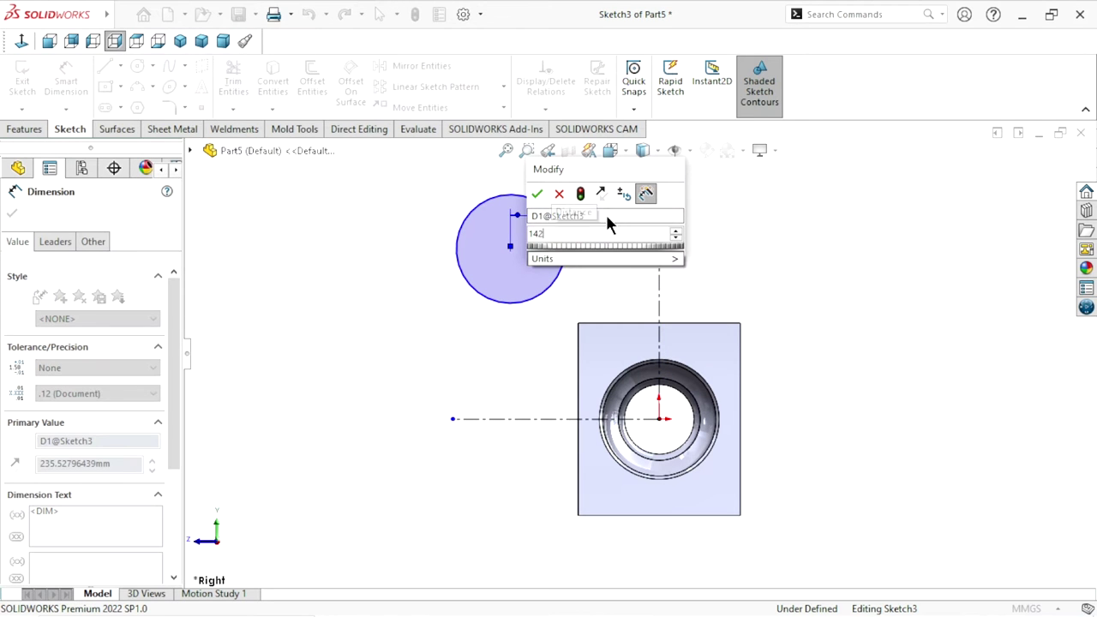
click(537, 193)
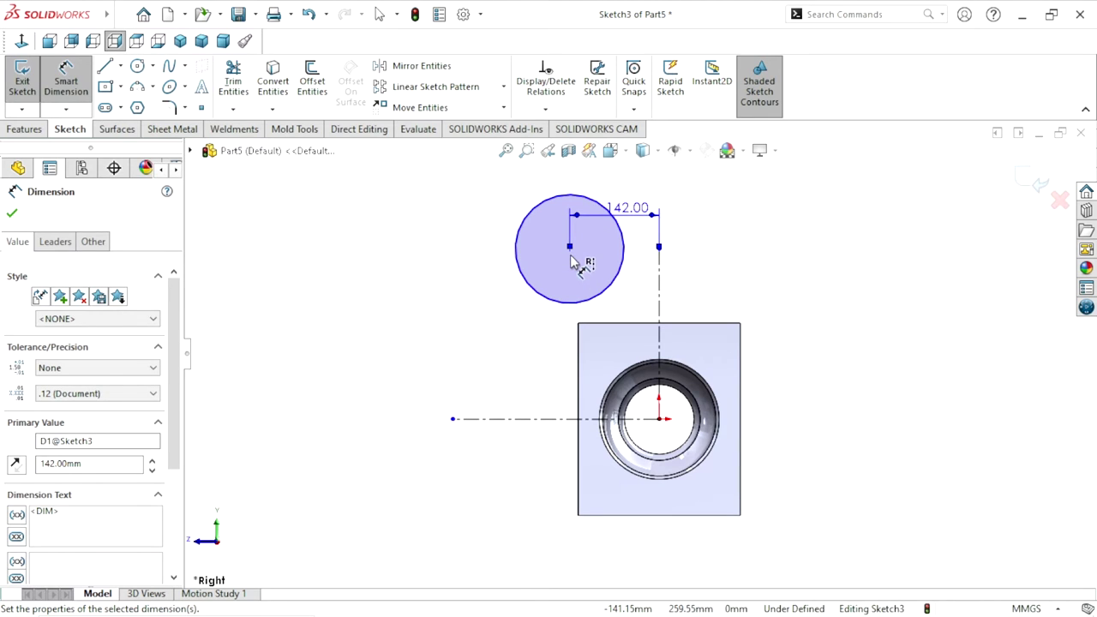
key(Escape)
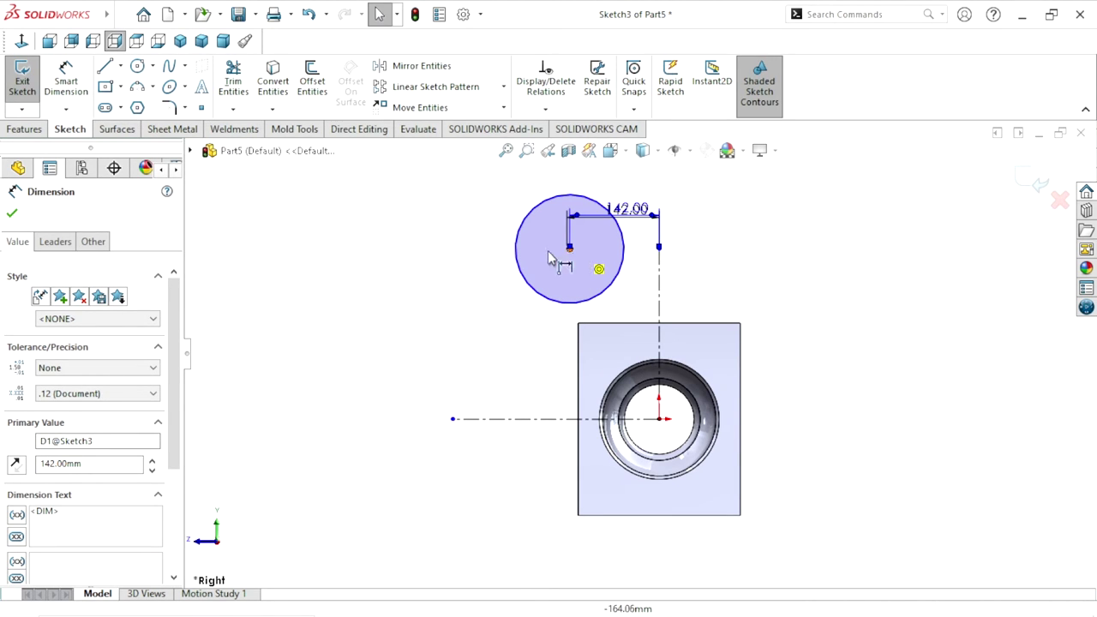
Dimension the circle centre 167 mm vertically from the horizontal centerline
click(551, 419)
click(67, 103)
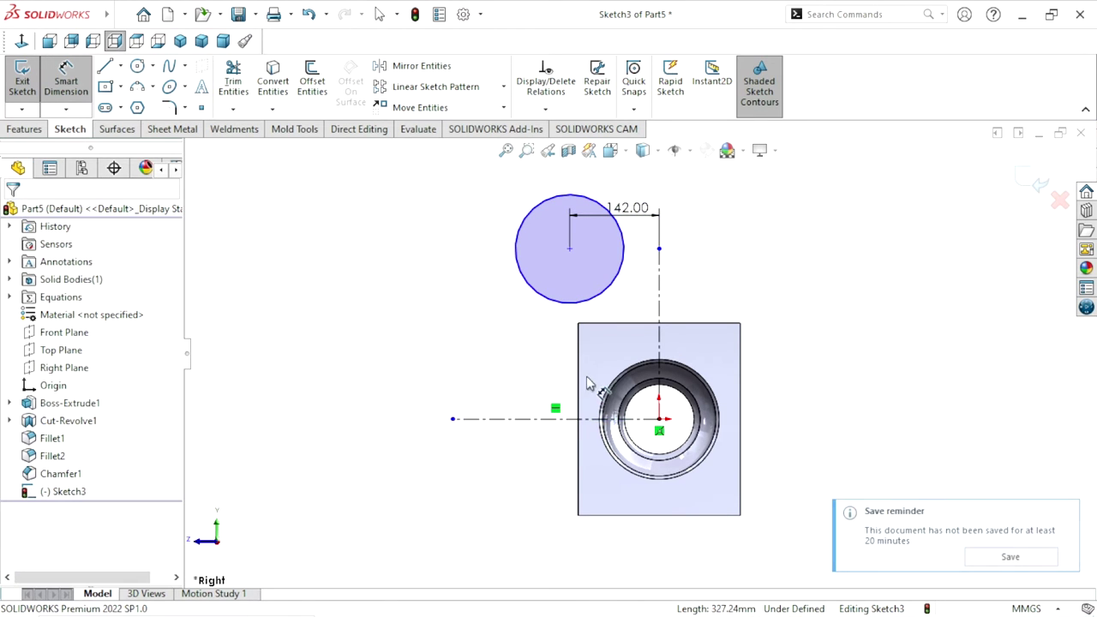
click(552, 419)
click(569, 248)
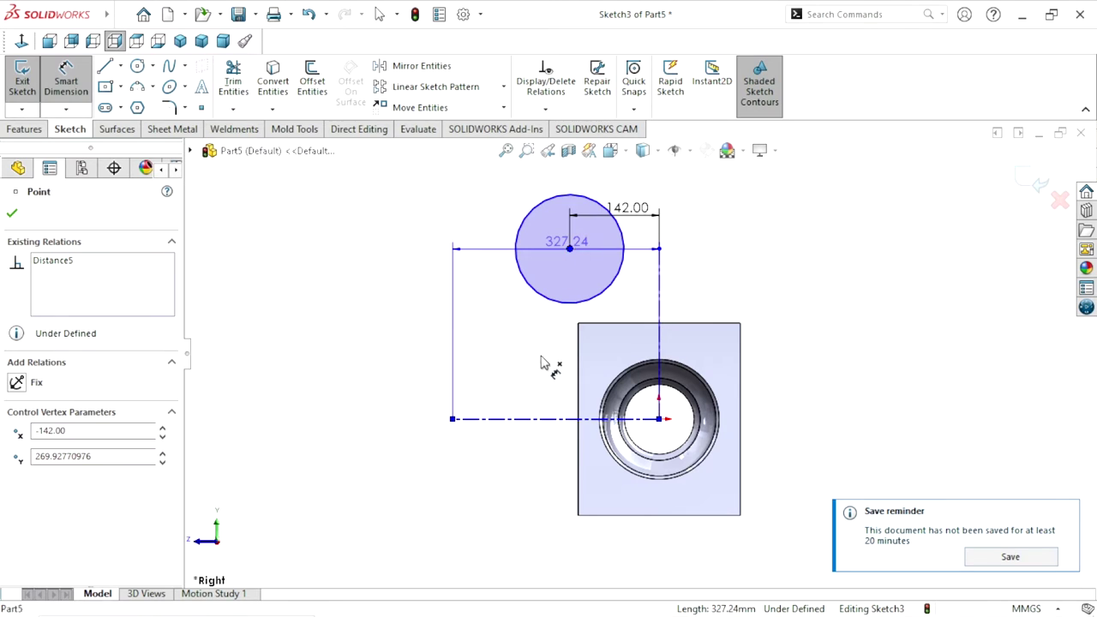
click(485, 345)
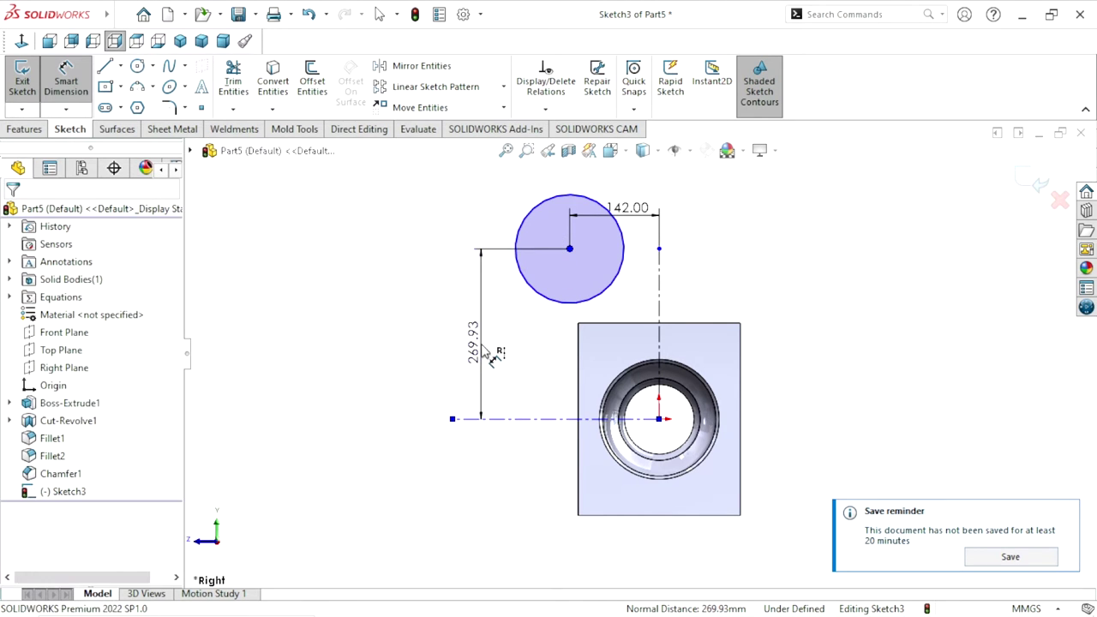
text(167)
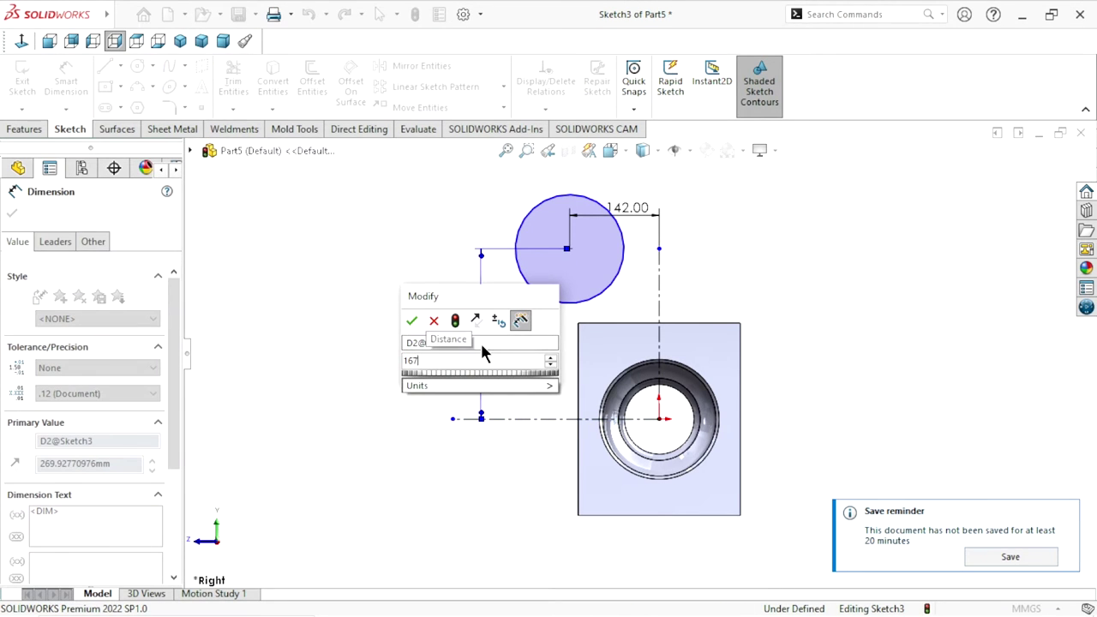
click(411, 320)
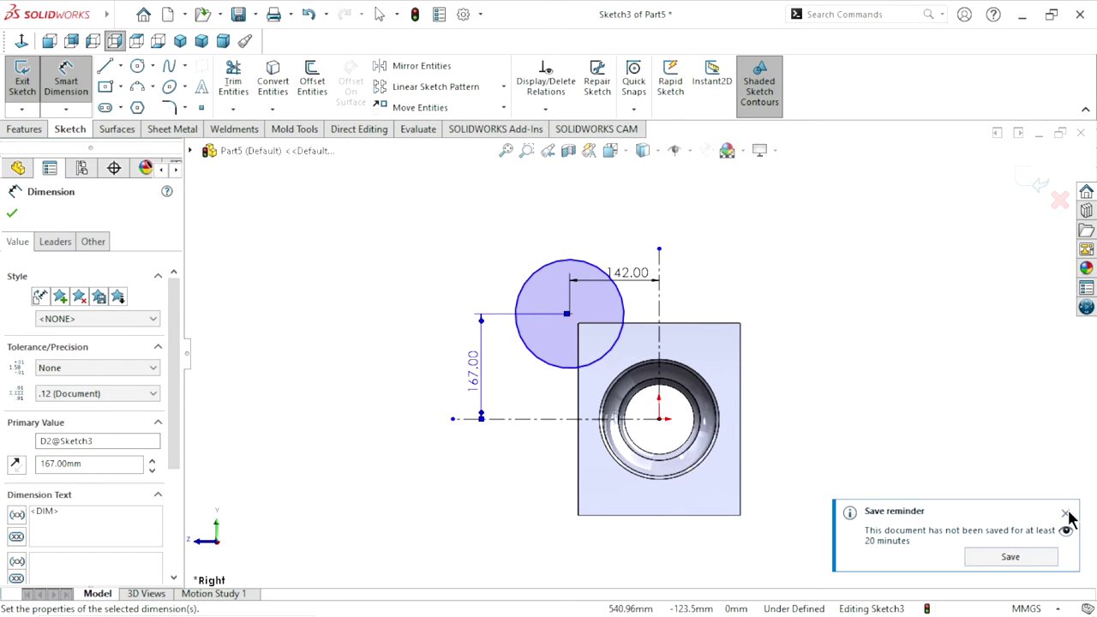
scroll(627, 378, down, 1)
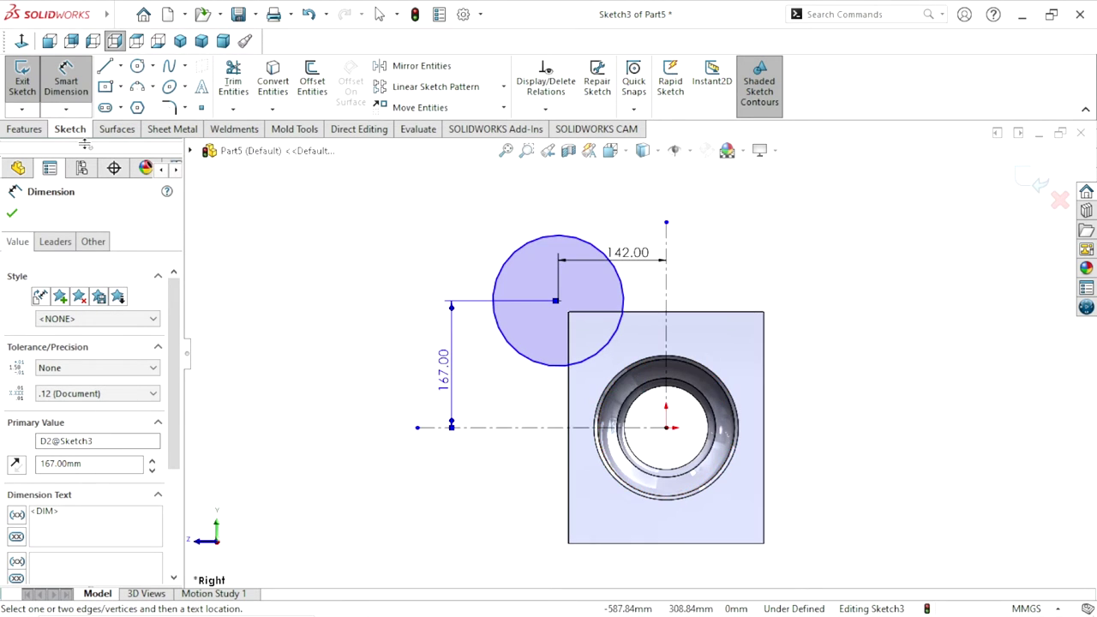
Give the circle a 120 mm diameter dimension and check its definition
click(499, 271)
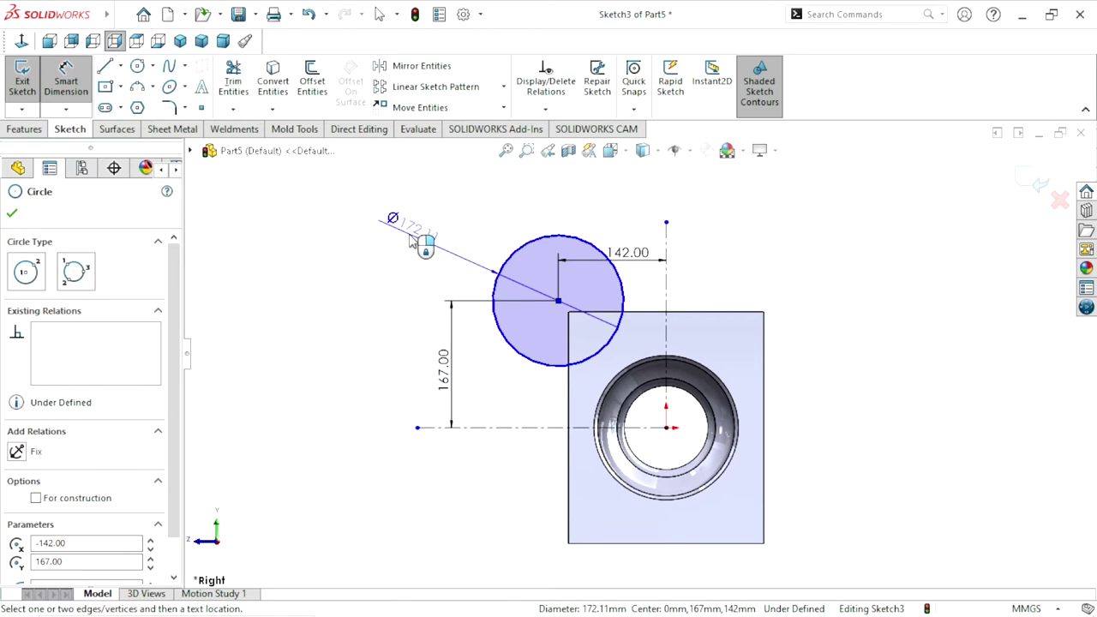
click(411, 236)
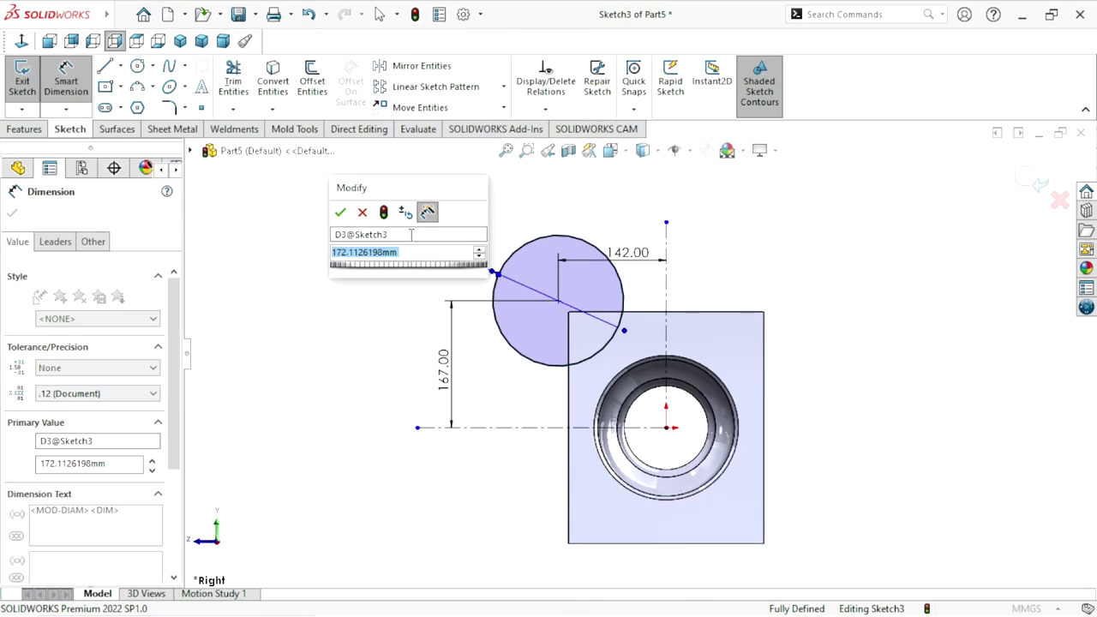
text(120)
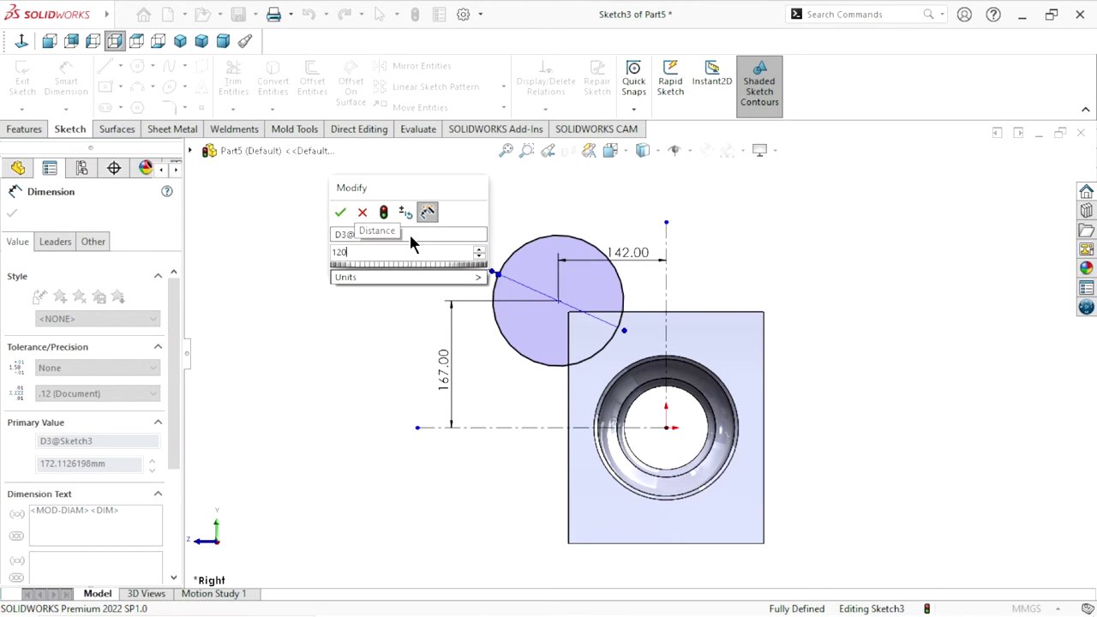
click(340, 212)
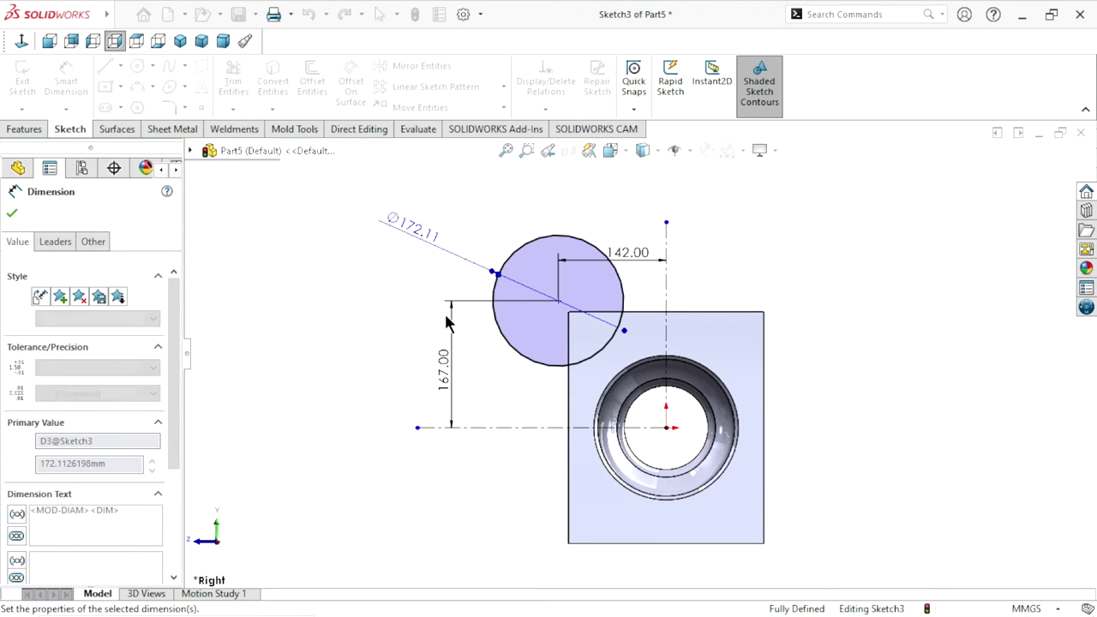
scroll(609, 358, down, 3)
scroll(651, 385, up, 4)
scroll(703, 412, down, 2)
scroll(709, 417, up, 2)
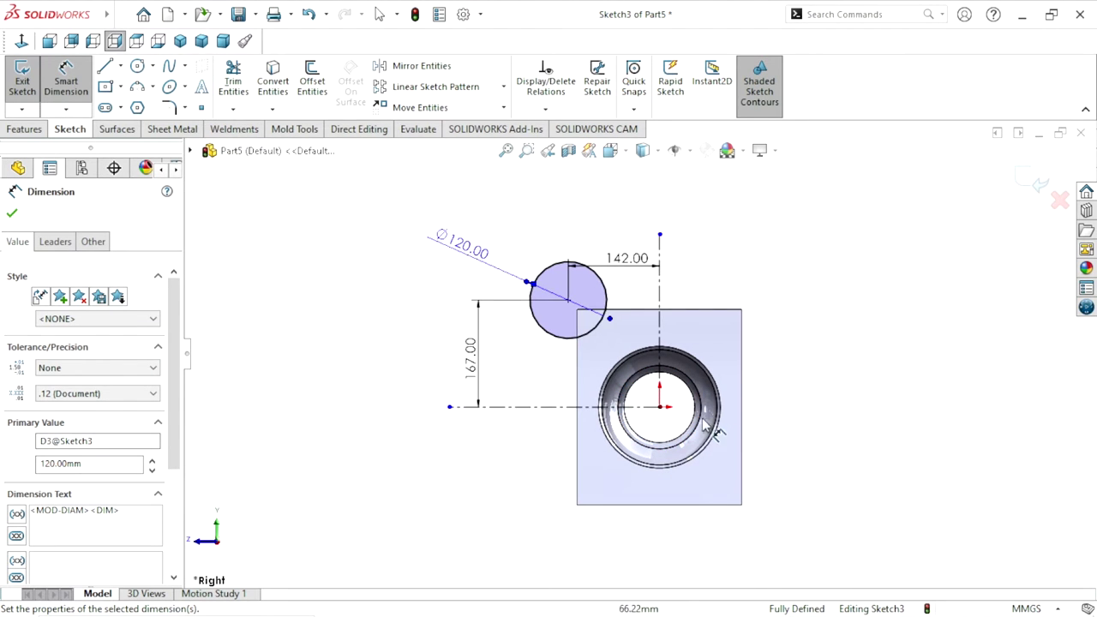
scroll(681, 433, up, 1)
scroll(665, 414, down, 2)
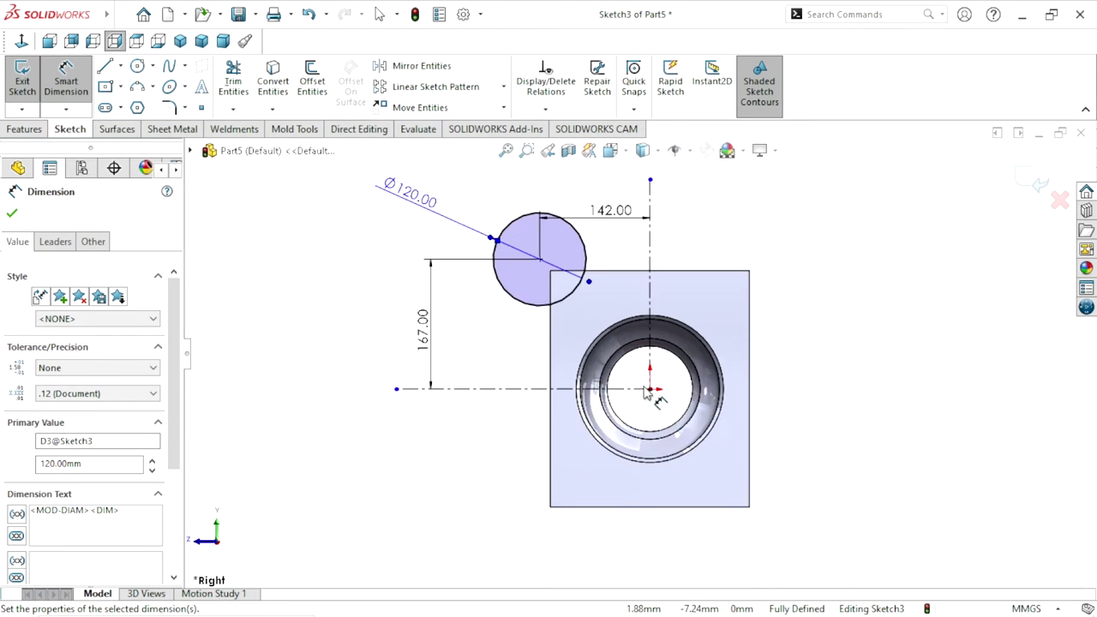
click(19, 217)
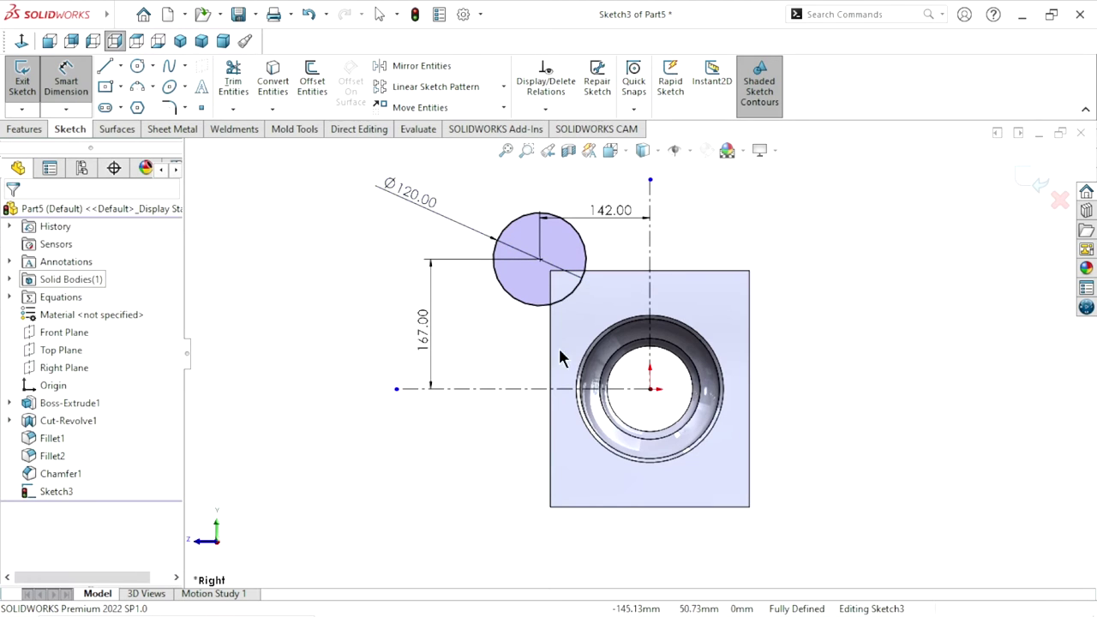
click(573, 292)
scroll(643, 387, up, 2)
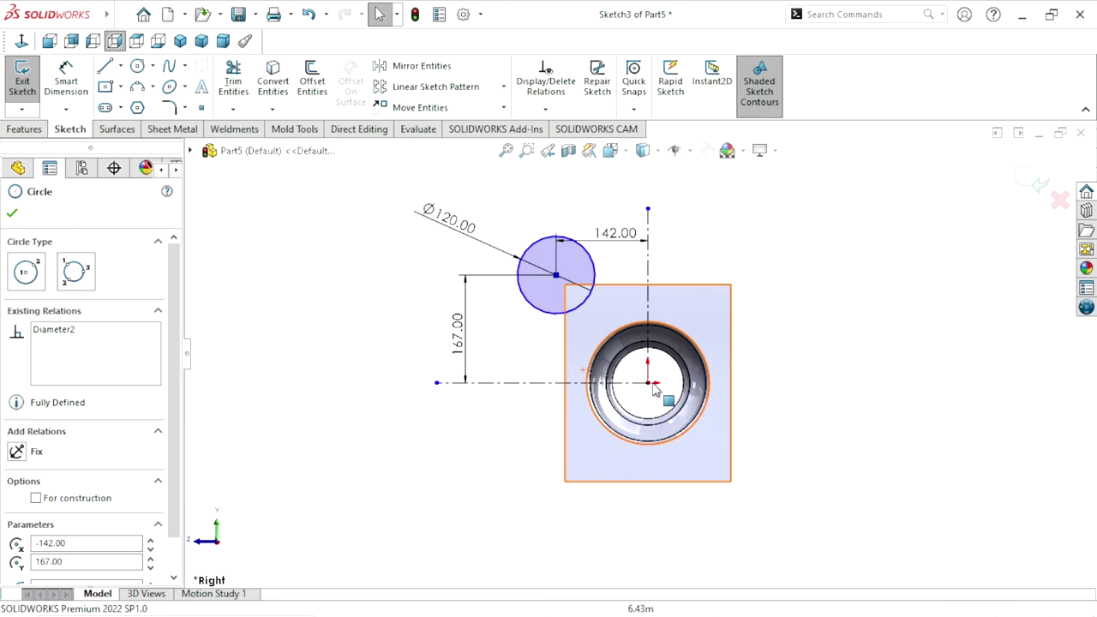
scroll(643, 388, down, 1)
click(833, 391)
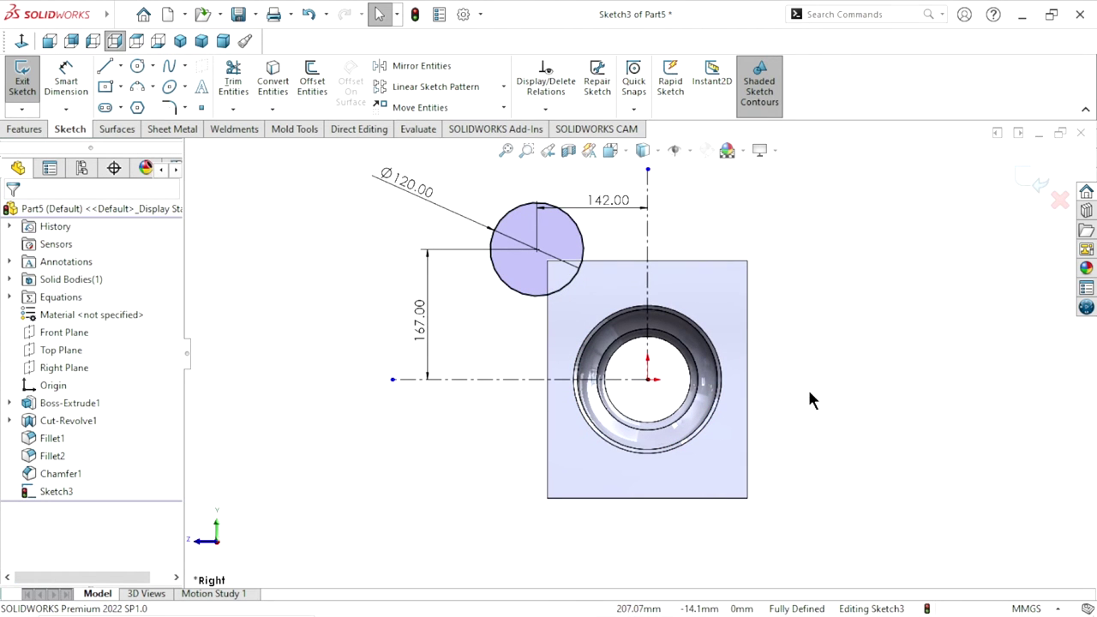
scroll(596, 360, up, 1)
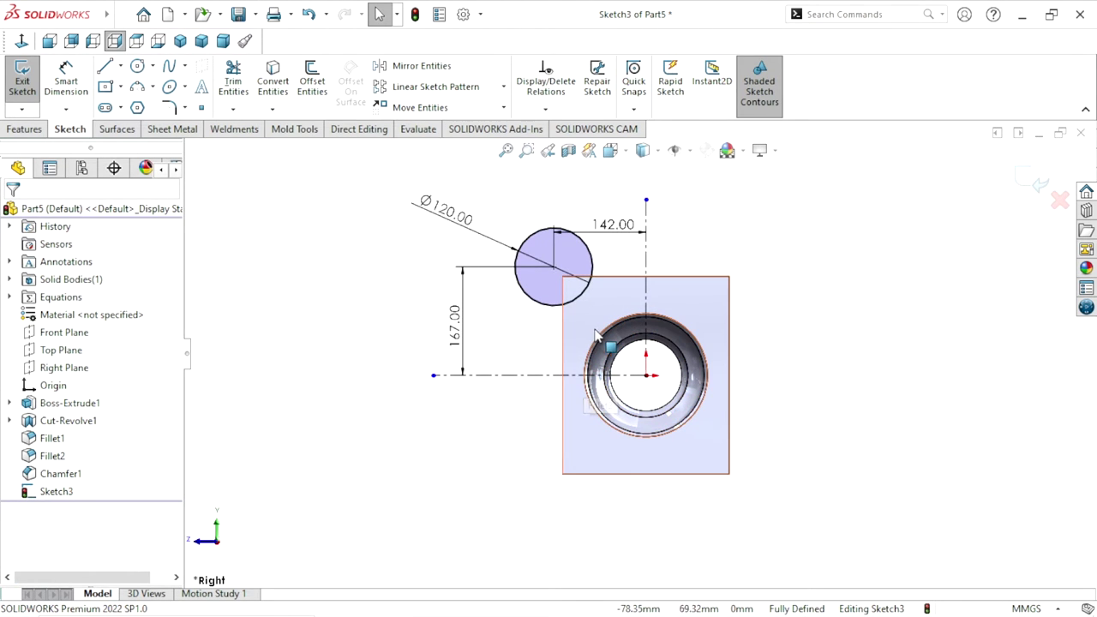
Change the circle's diameter to 240 mm
double_click(450, 214)
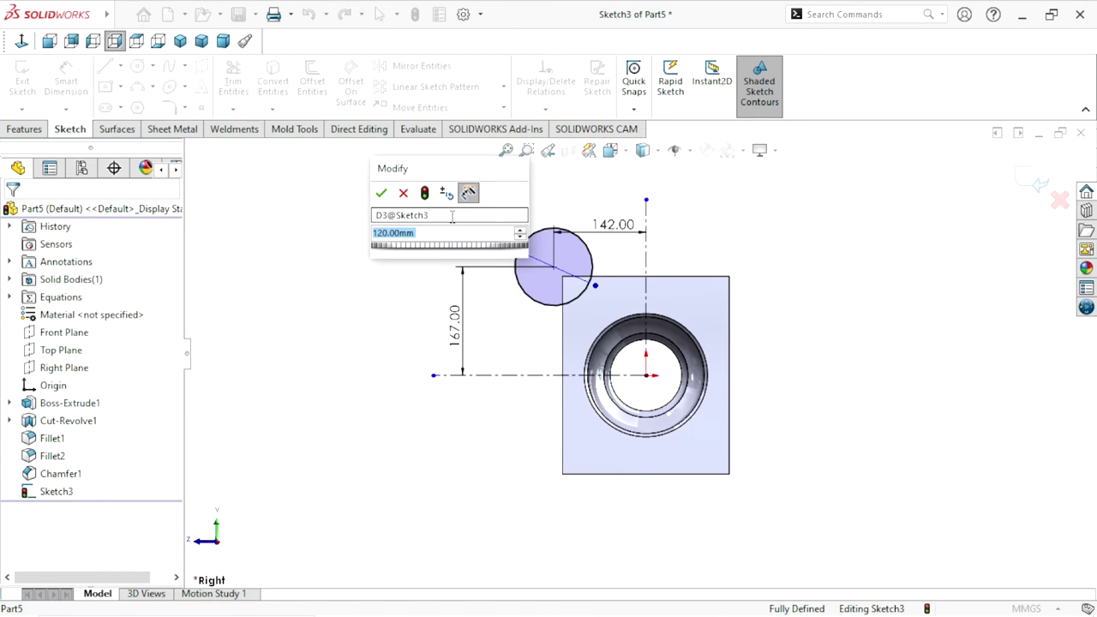
text(240)
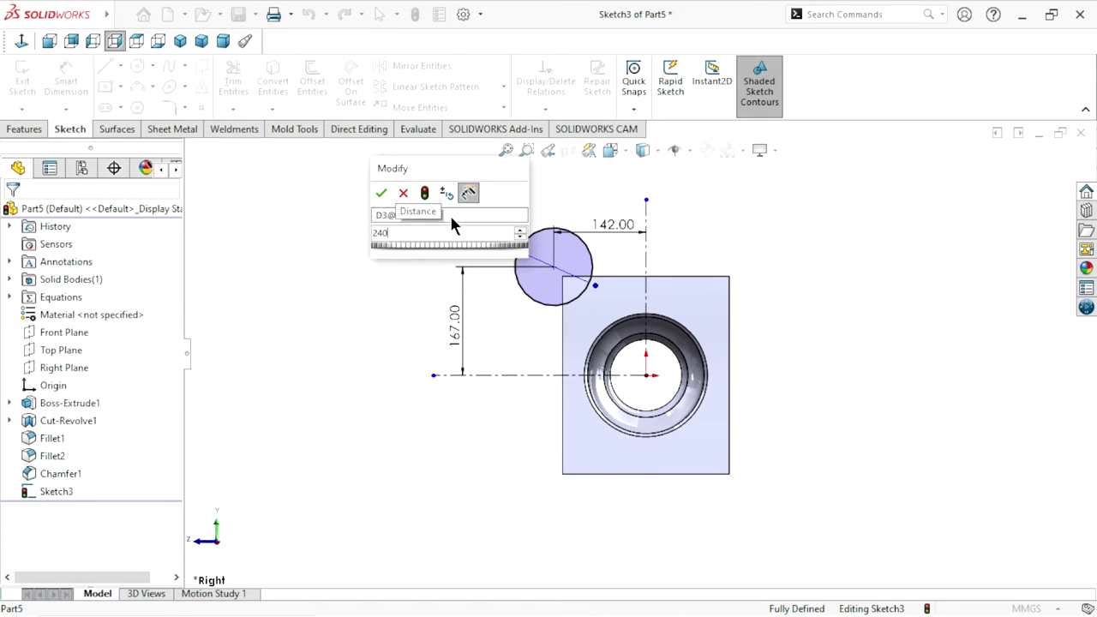
key(Return)
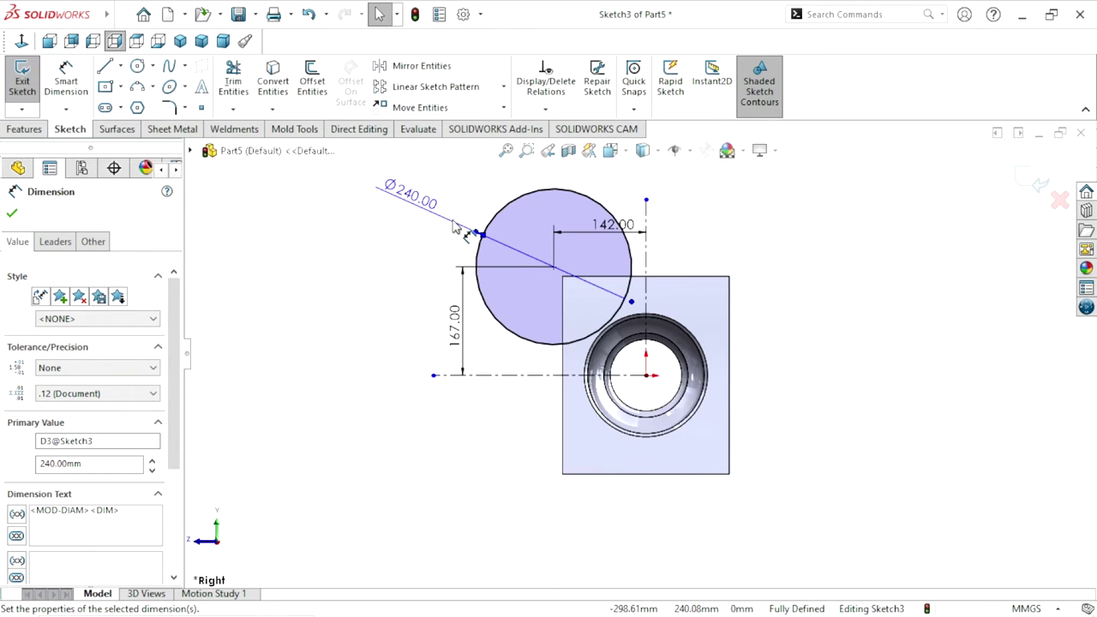
scroll(647, 356, down, 2)
scroll(636, 344, down, 2)
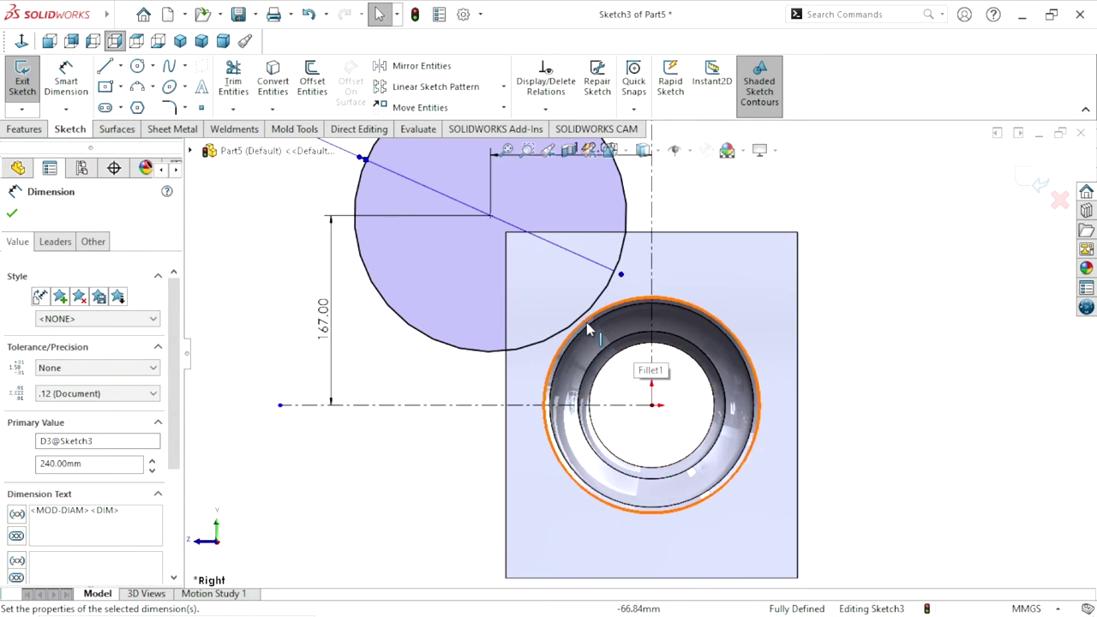
scroll(600, 330, up, 2)
scroll(623, 327, down, 1)
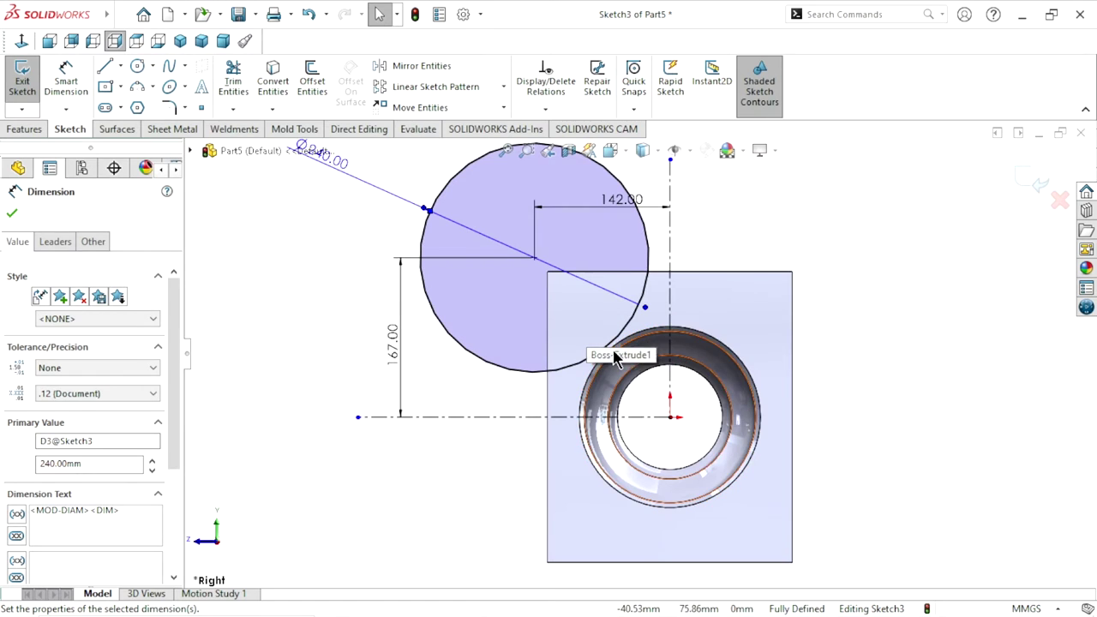
scroll(612, 350, up, 2)
scroll(612, 349, down, 1)
scroll(579, 292, down, 2)
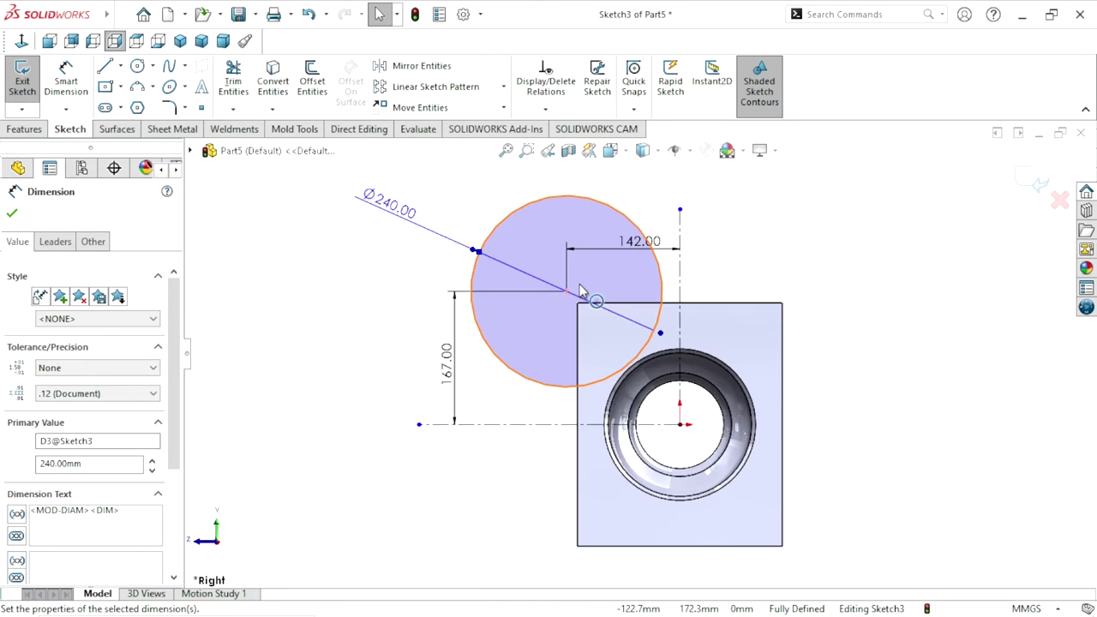
Re-edit the diameter value, which ends up at 220 mm
double_click(399, 209)
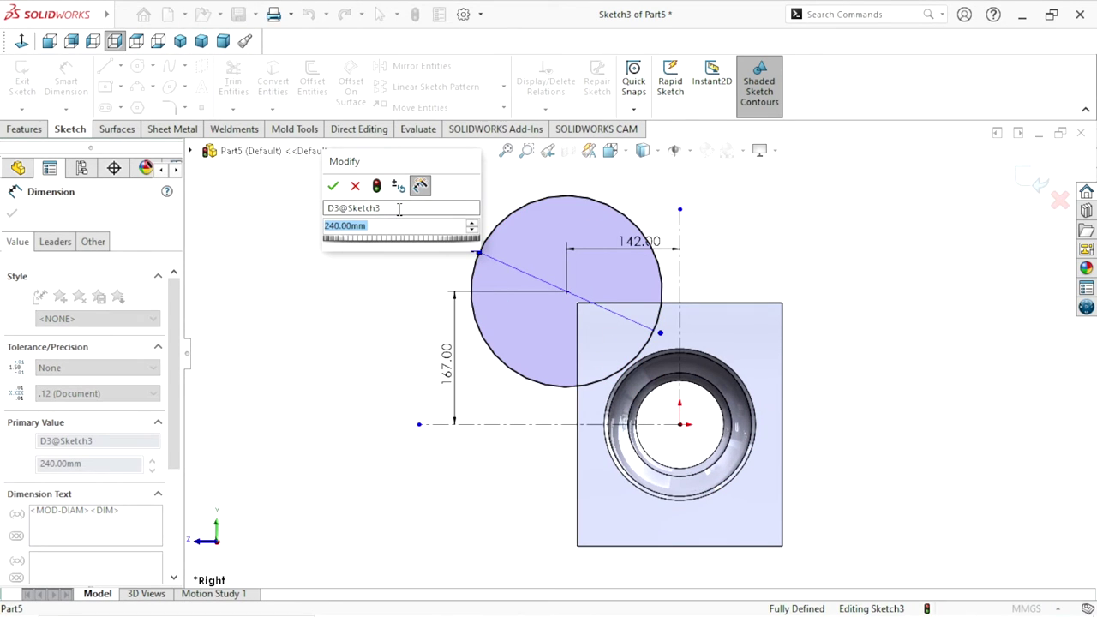
text(230)
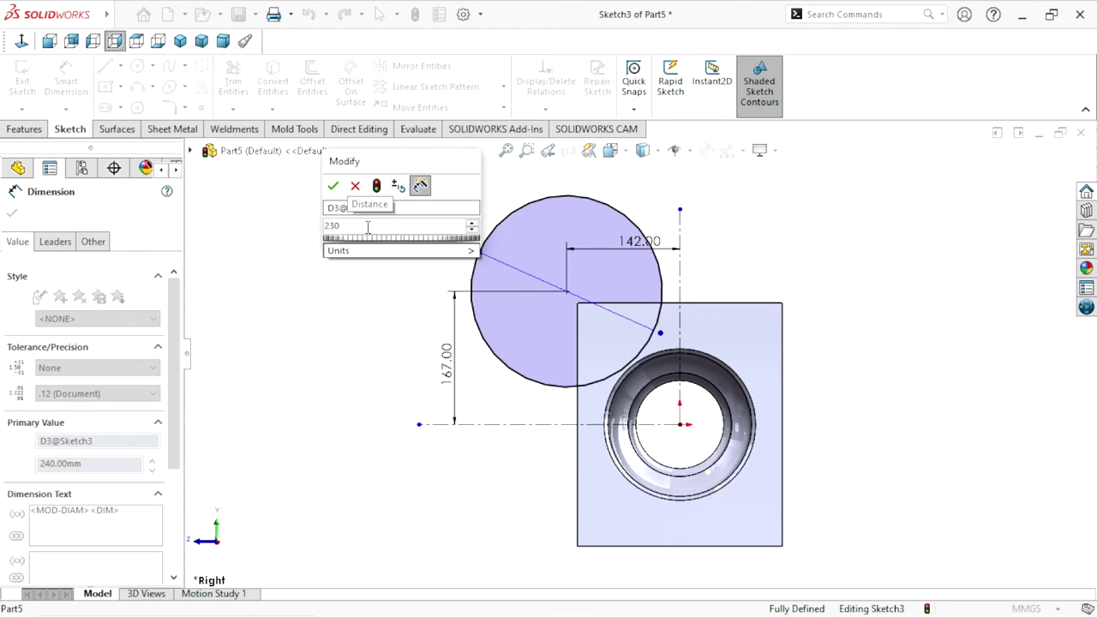
key(BackSpace)
key(BackSpace)
text(2)
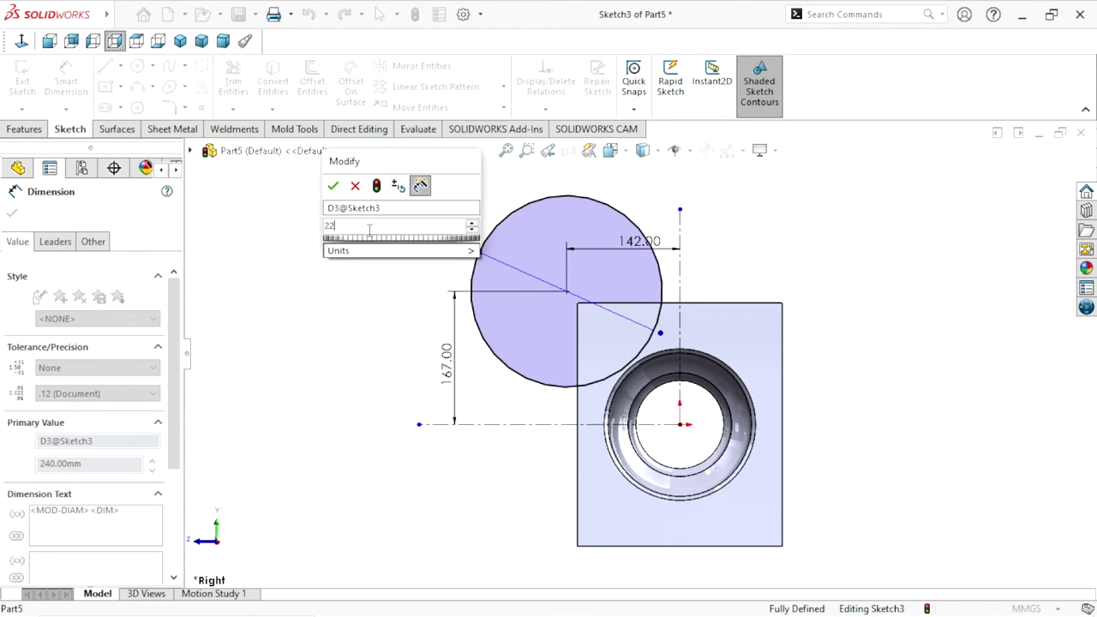
click(332, 187)
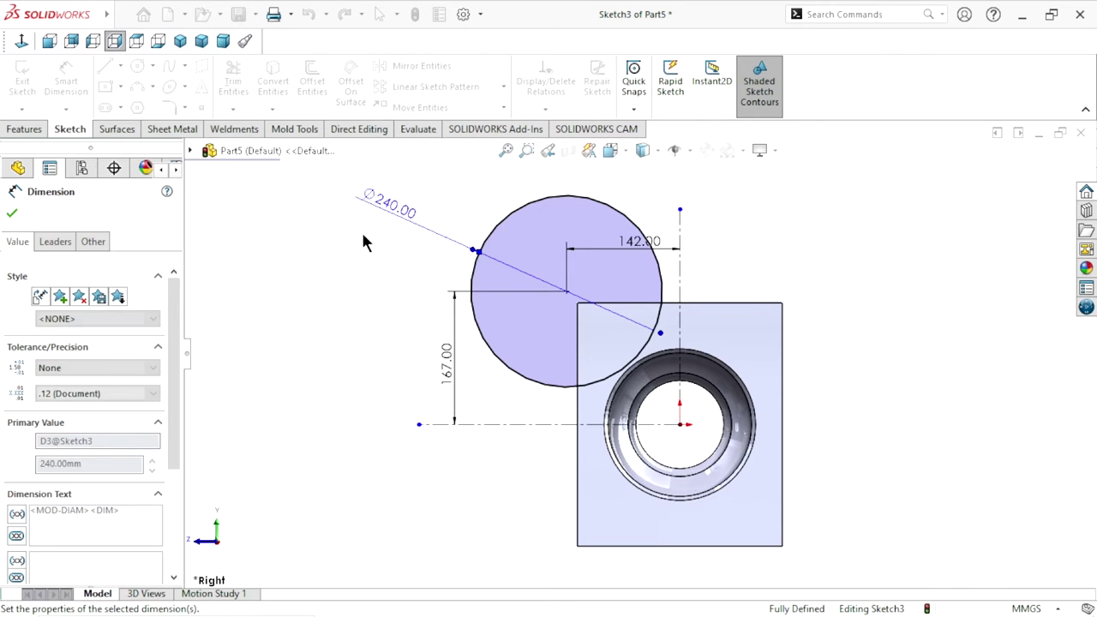
scroll(647, 412, down, 1)
scroll(647, 411, down, 1)
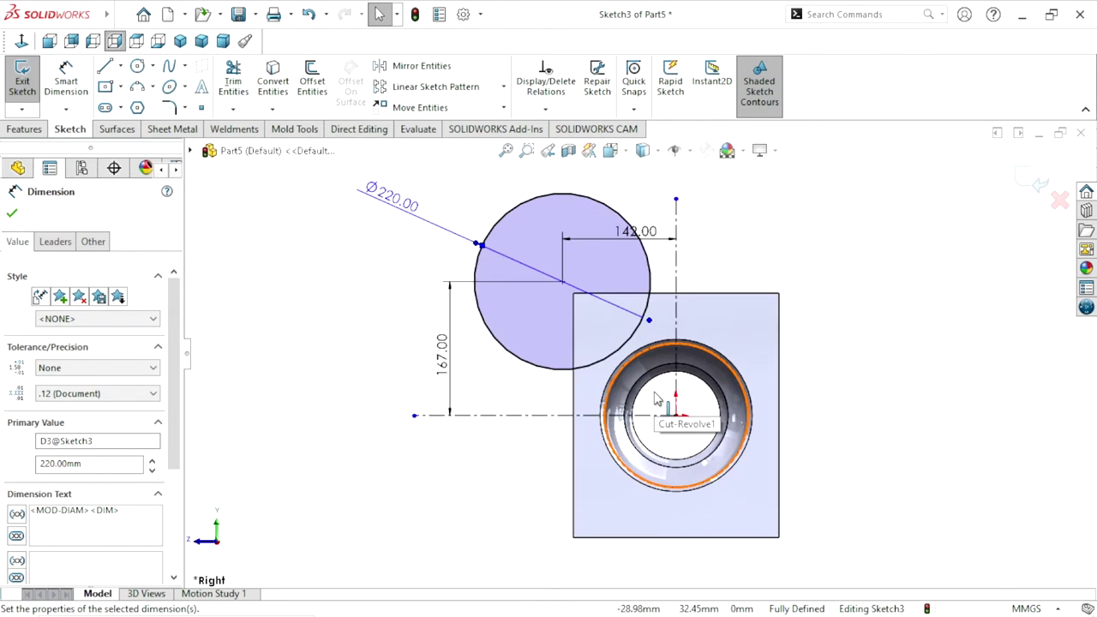
scroll(647, 412, down, 1)
Set the circle's diameter to its final 230 mm
double_click(343, 169)
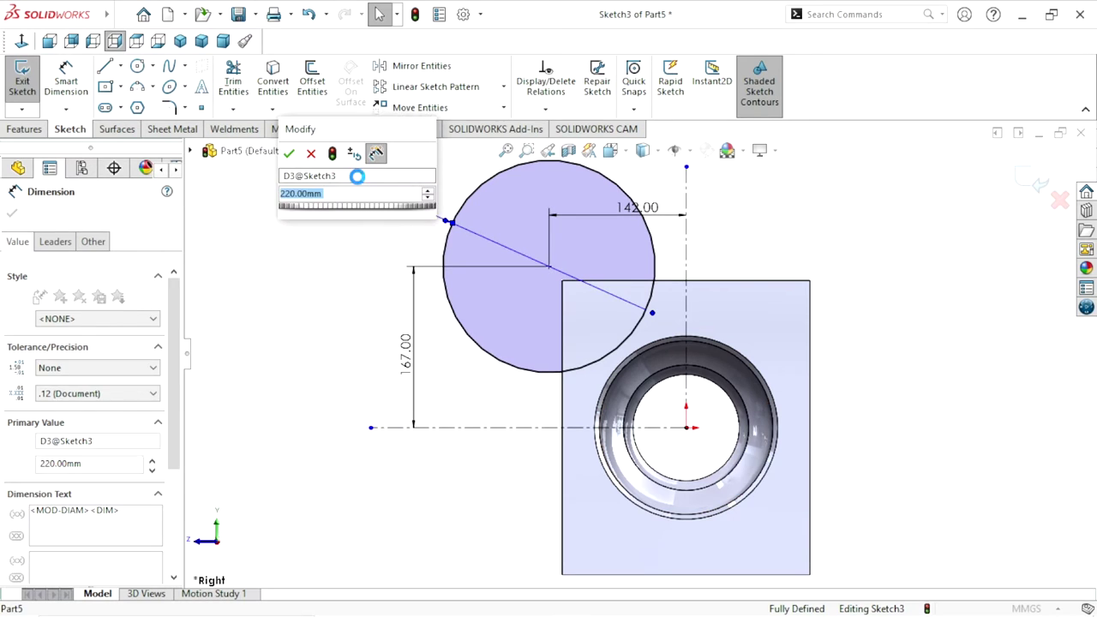
text(230)
key(Return)
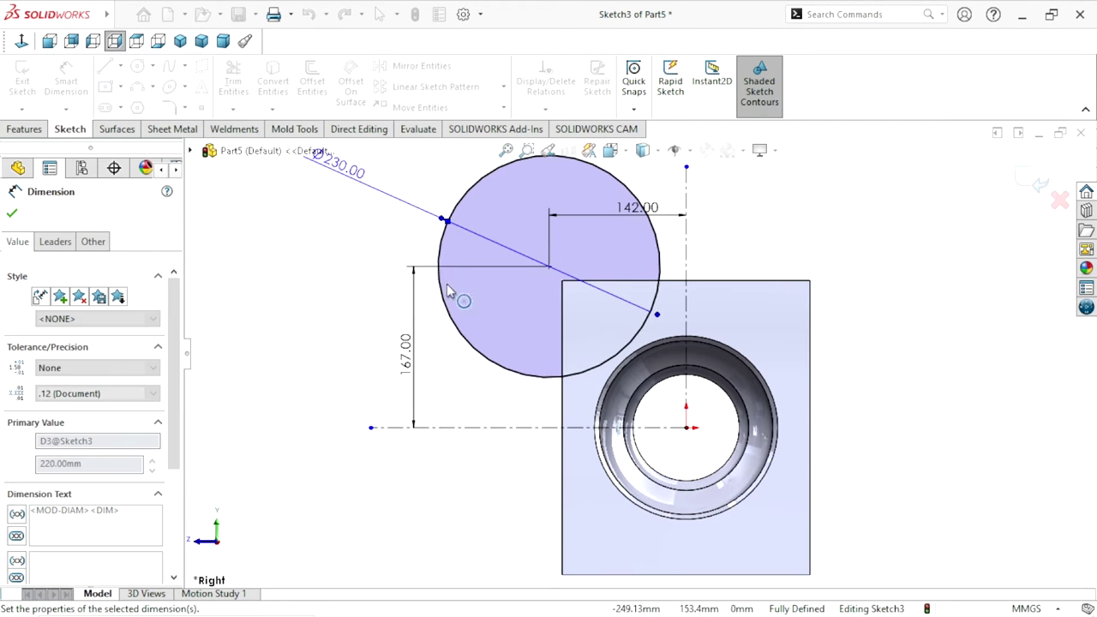
scroll(639, 352, up, 2)
scroll(641, 300, down, 1)
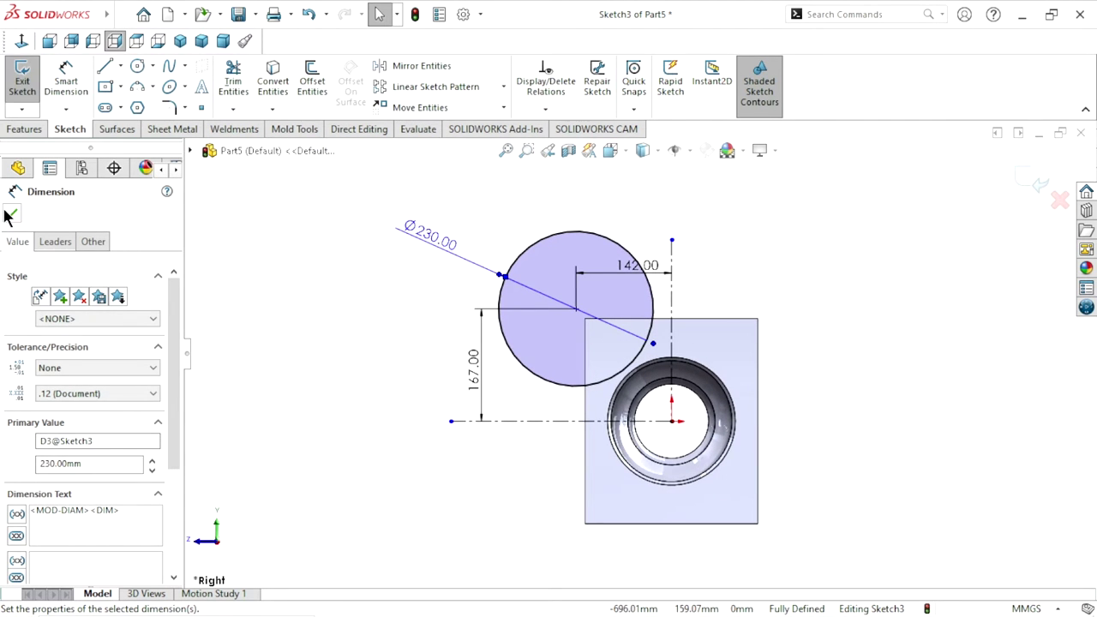
click(10, 214)
Start an Extruded Cut from the Ø230 circle sketch, proposing a 257 mm mid-plane cut
scroll(604, 432, up, 1)
scroll(694, 403, up, 1)
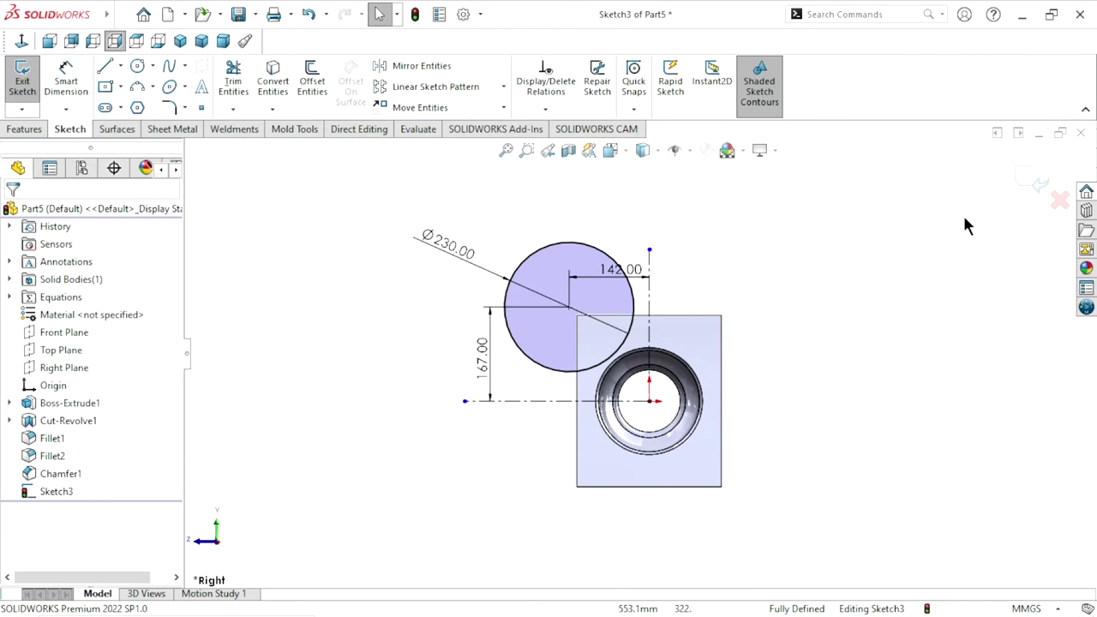
click(23, 132)
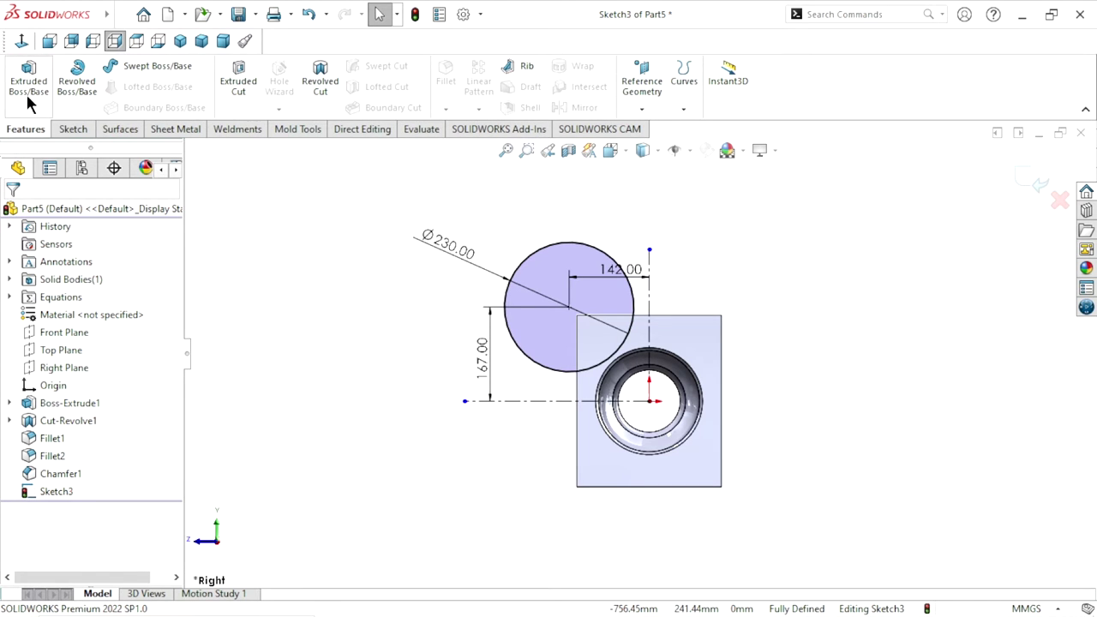
click(240, 85)
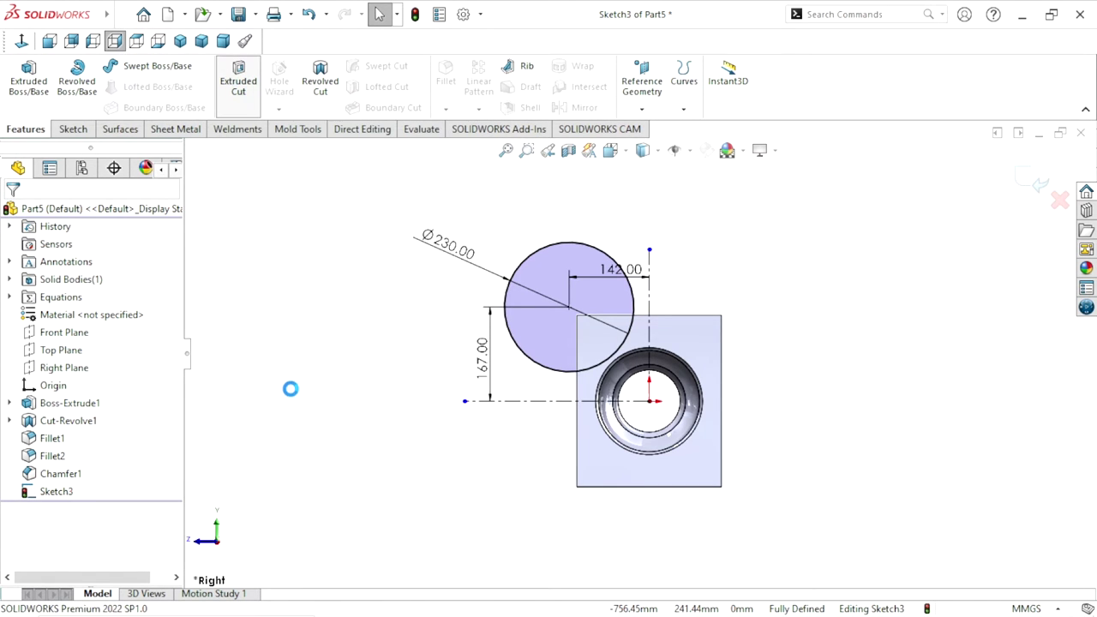
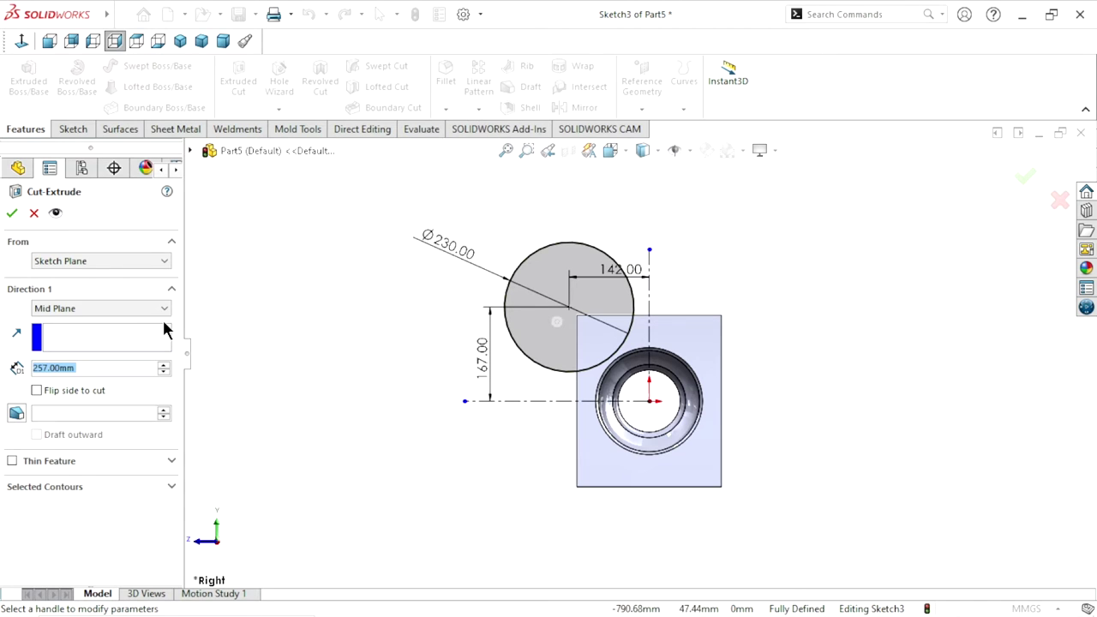
Keep the circular cut at Mid Plane with a 50 mm depth
middle_drag(334, 372, 658, 392)
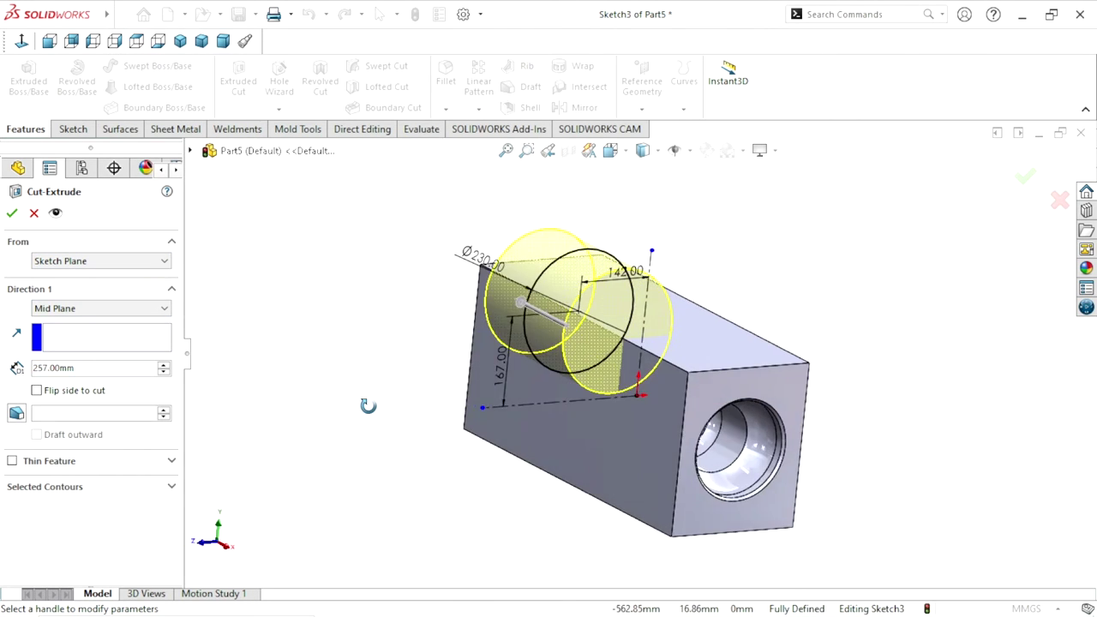
scroll(658, 391, down, 2)
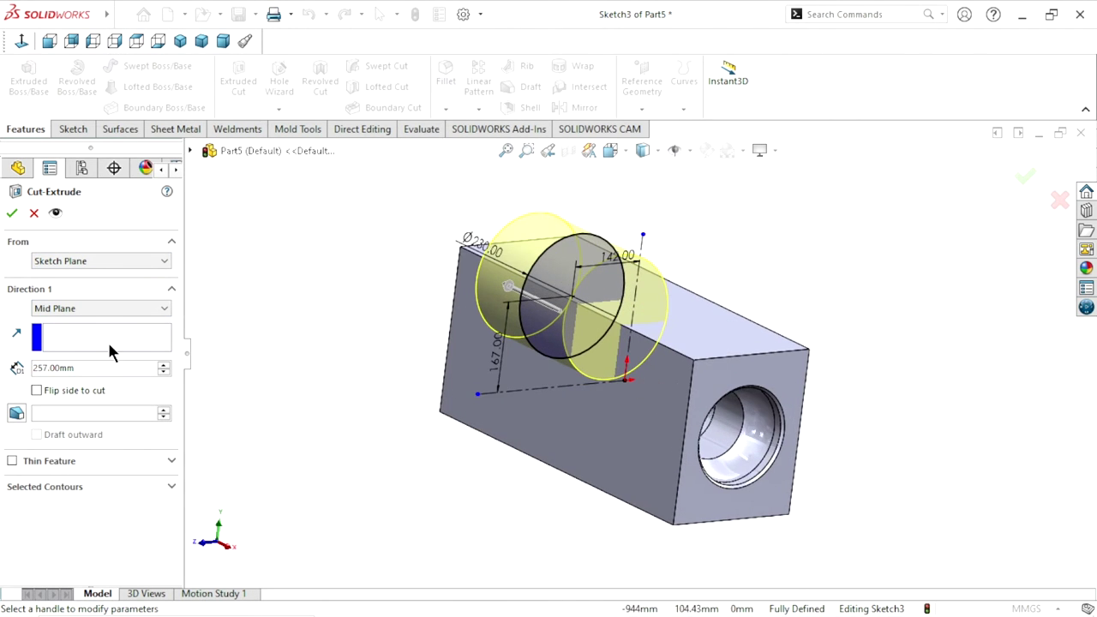
click(92, 308)
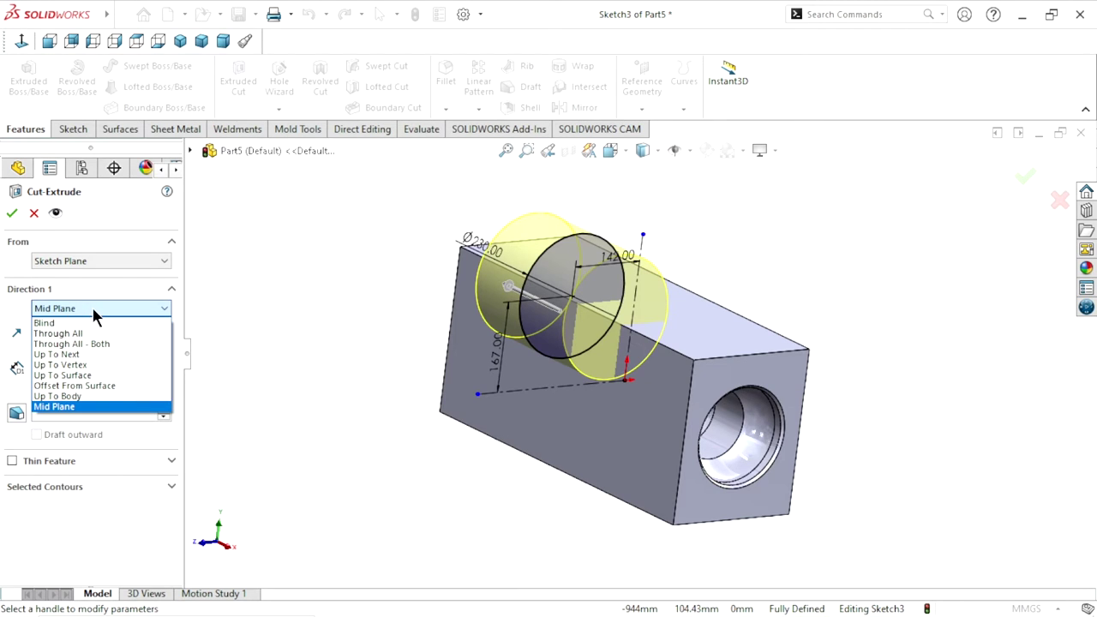
click(103, 406)
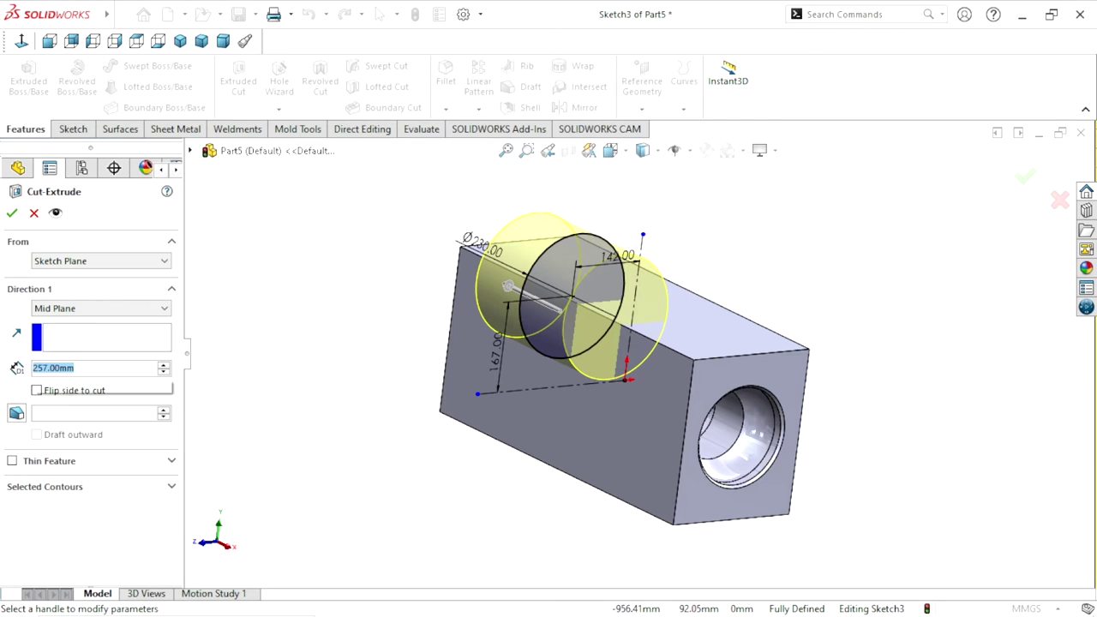
text(50)
key(Return)
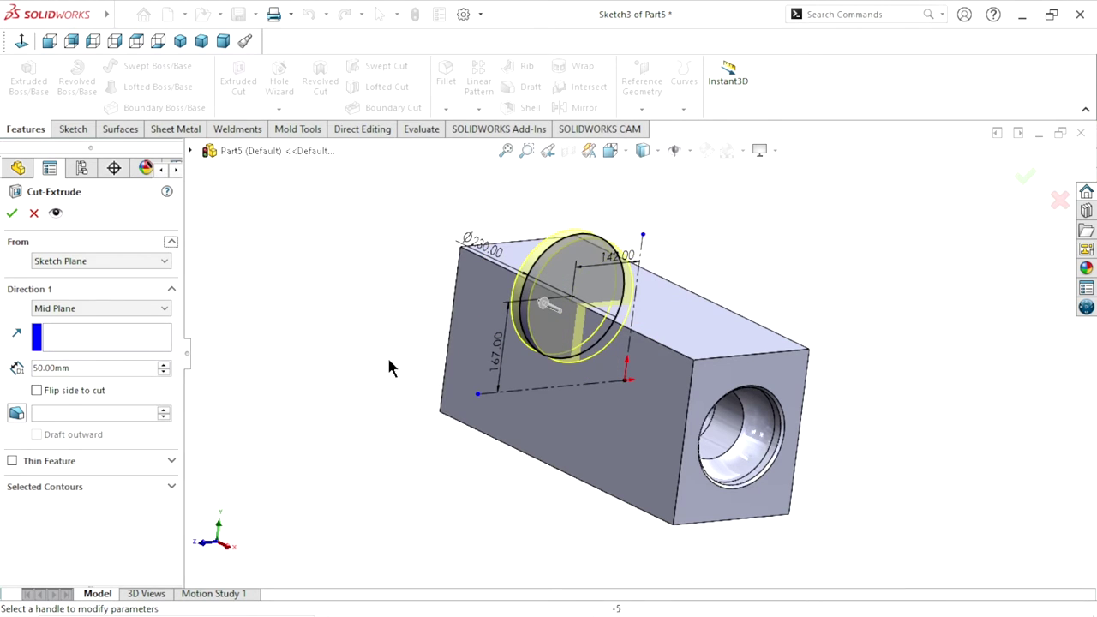
Start the cut from a 260 mm offset and check the slot position
middle_drag(399, 343, 396, 370)
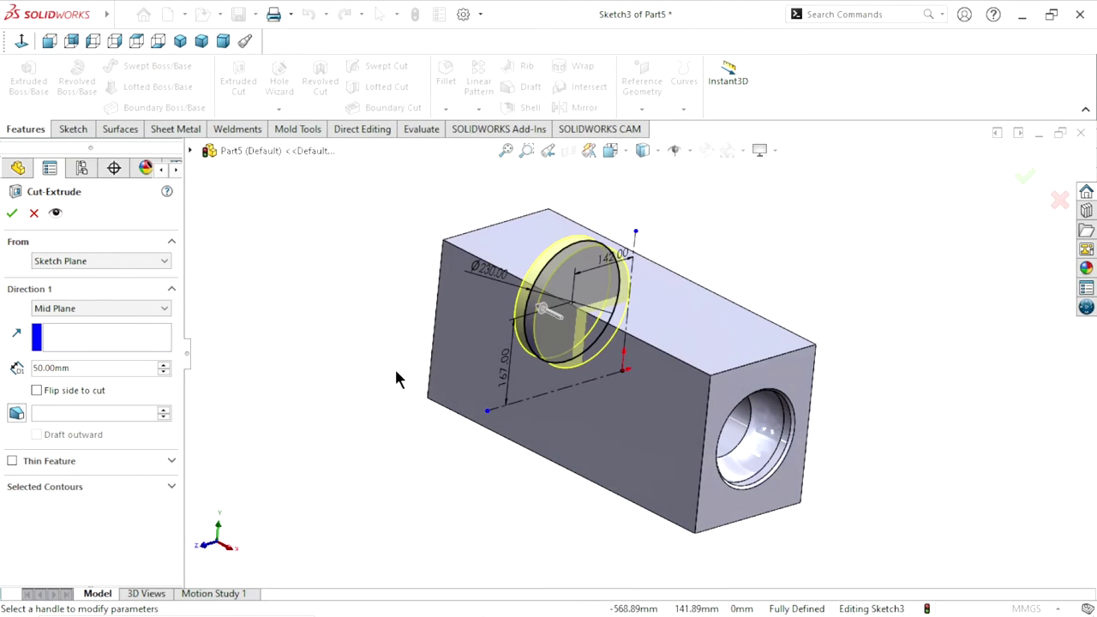
click(102, 265)
click(88, 303)
click(84, 285)
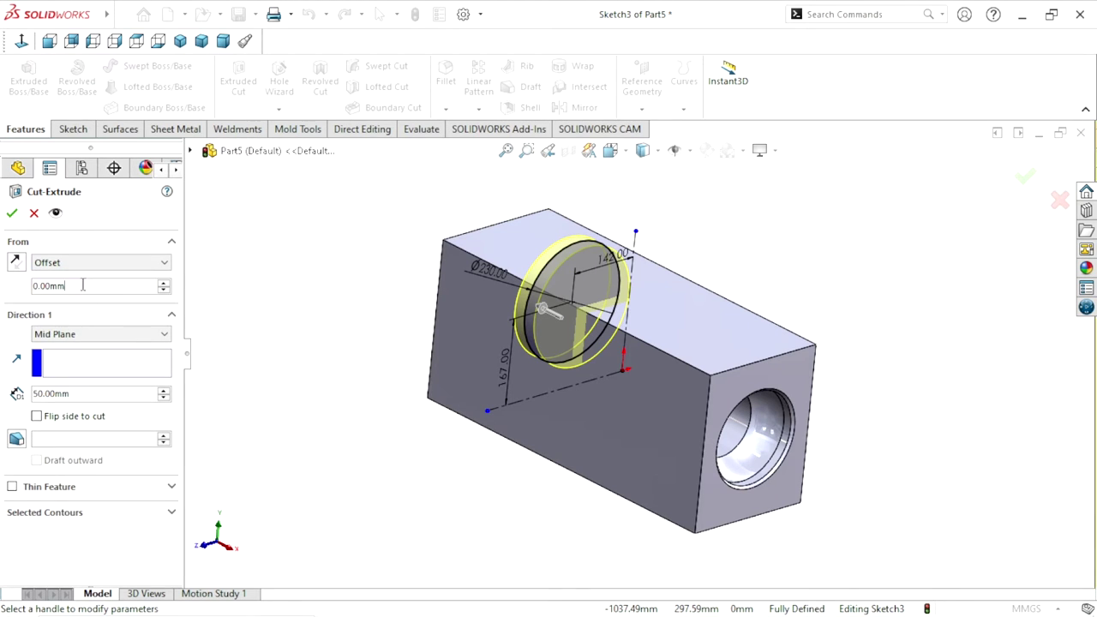
text(260)
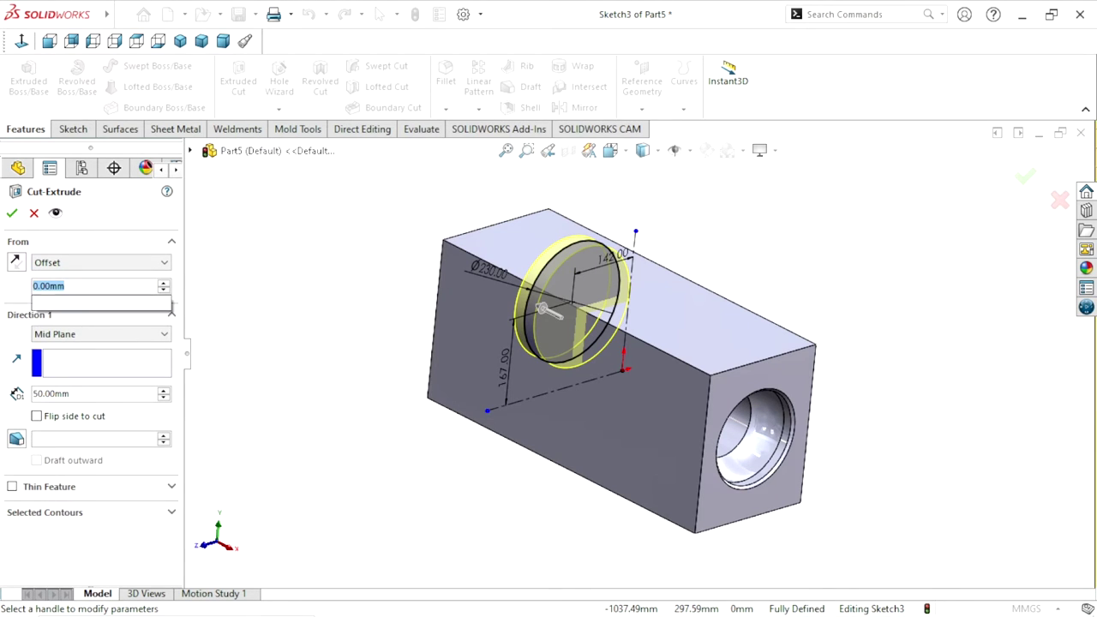
key(Return)
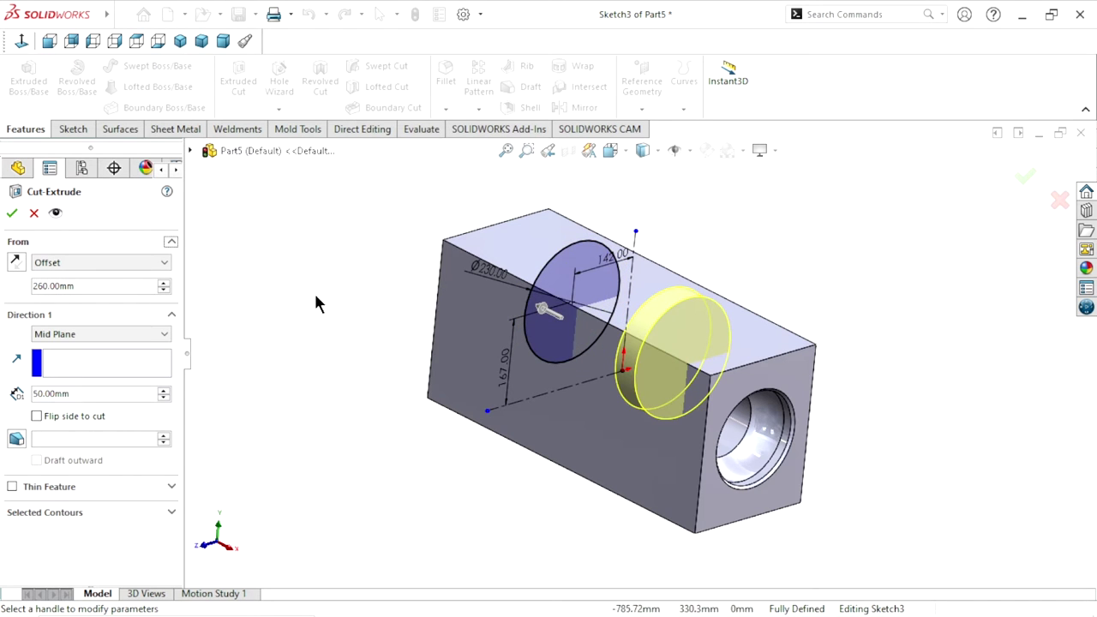
mouse_move(502, 390)
middle_down()
mouse_move(556, 420)
mouse_move(241, 356)
middle_up()
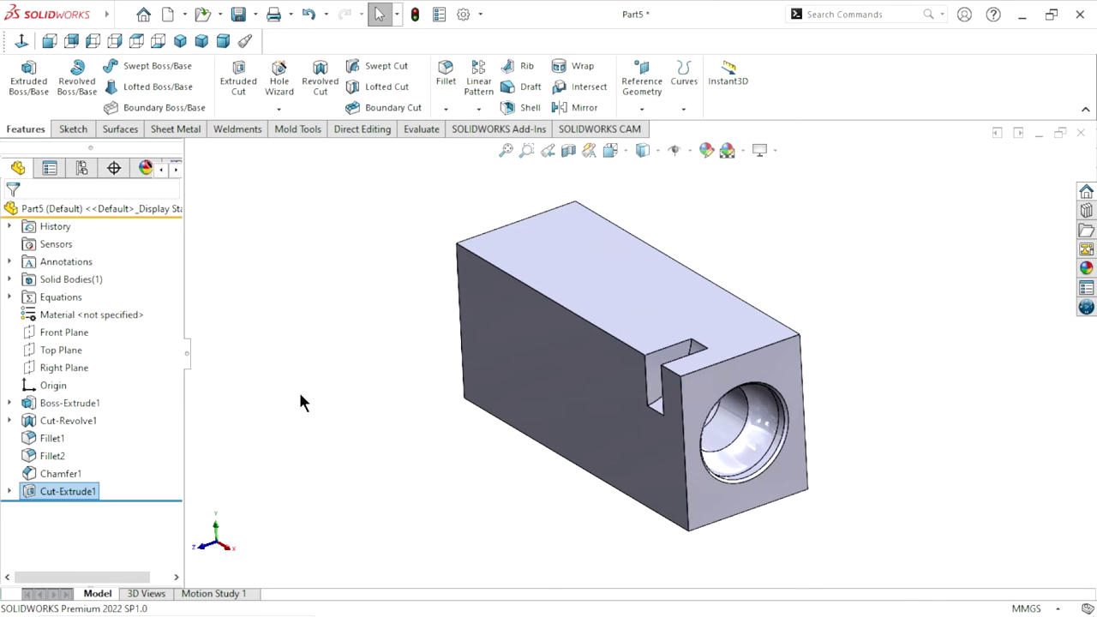
Zoom out, deselect the finished cut and launch the Mirror feature
mouse_move(673, 433)
middle_down()
mouse_move(726, 359)
mouse_move(665, 461)
middle_up()
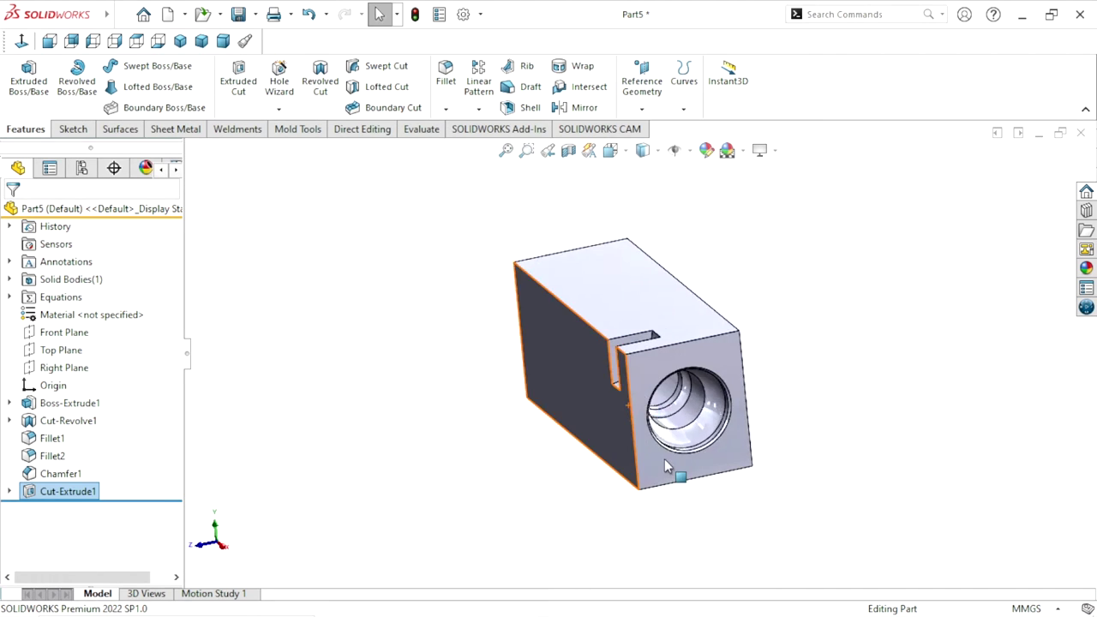
scroll(737, 403, down, 1)
click(814, 341)
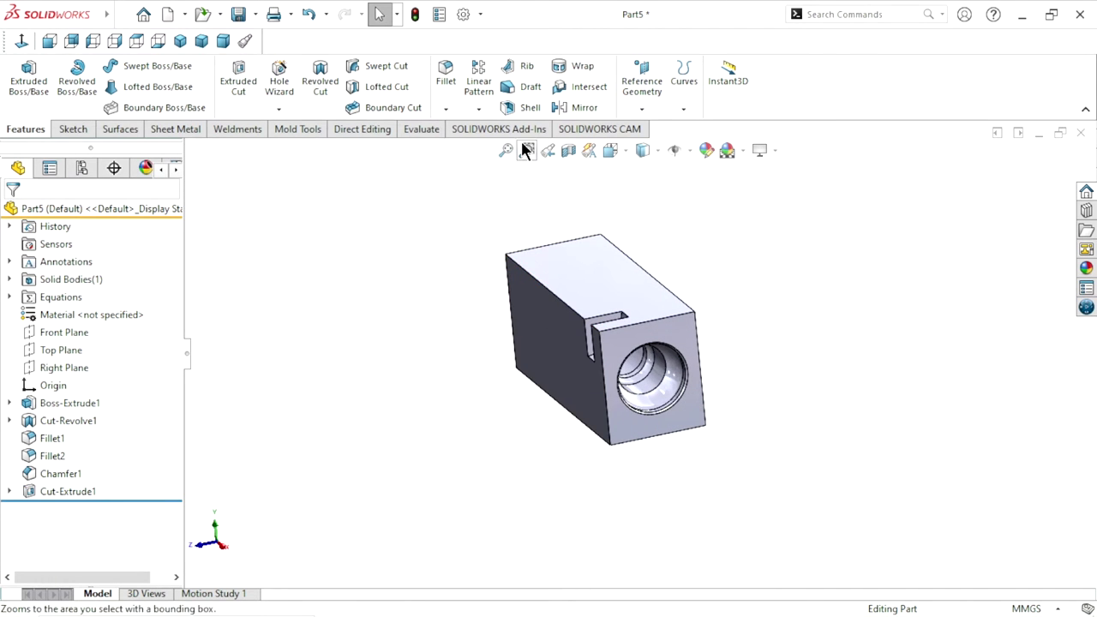
click(576, 110)
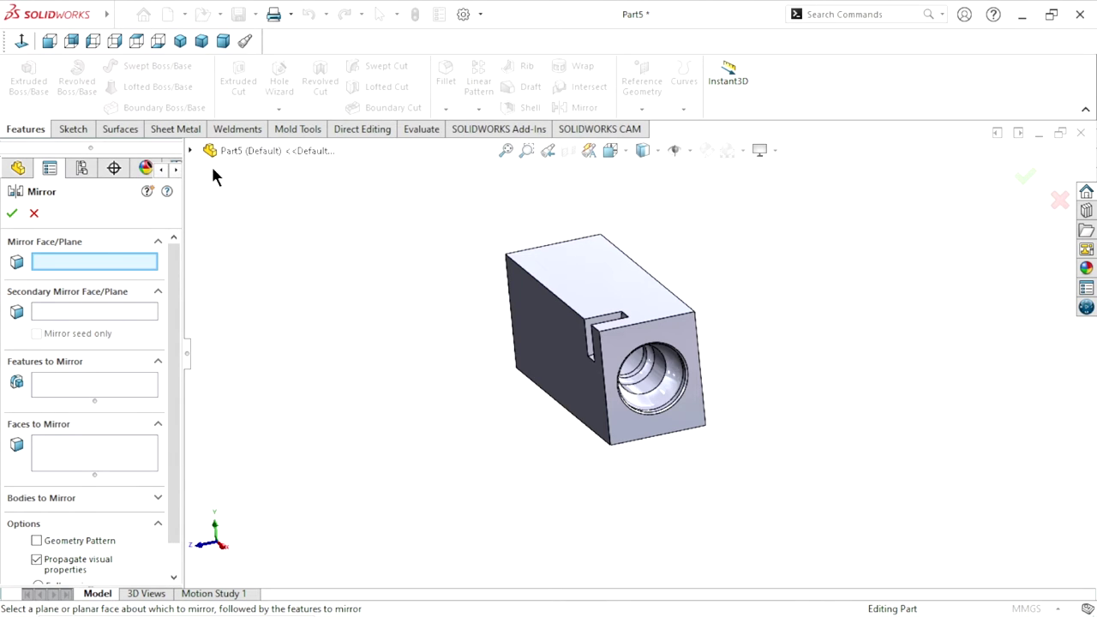
Mirror Cut-Extrude1 across the Front Plane
click(190, 150)
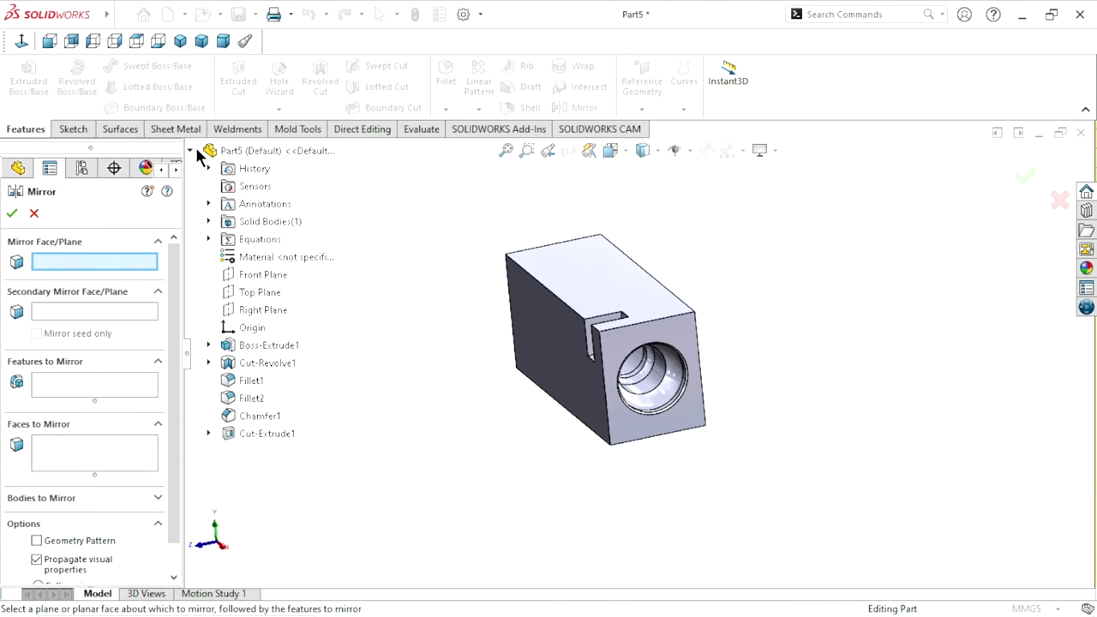
click(262, 272)
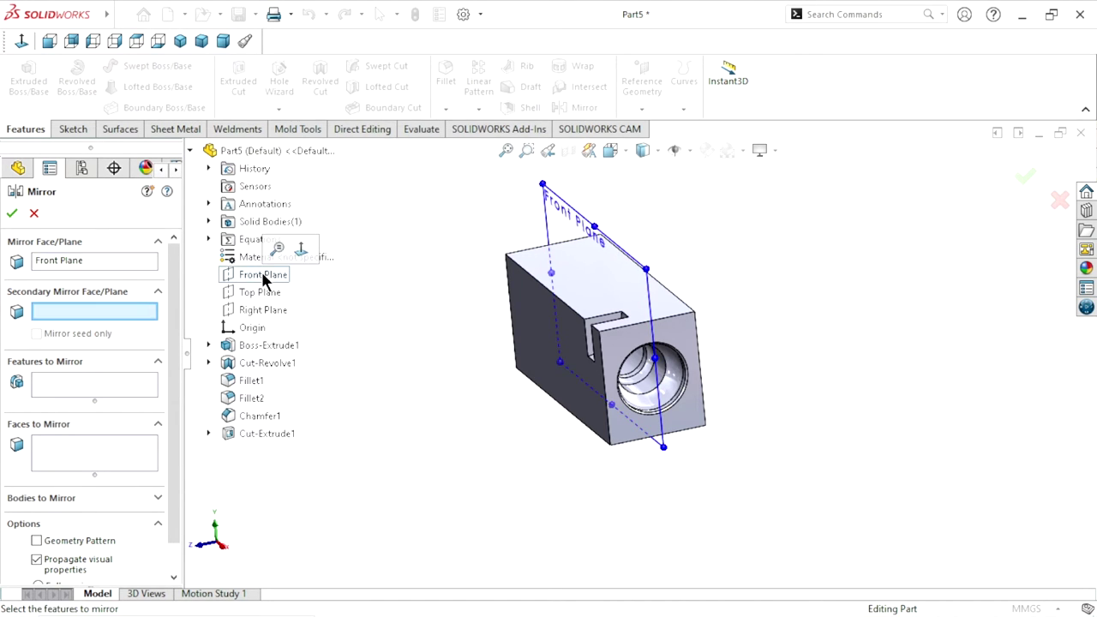
click(82, 391)
click(247, 433)
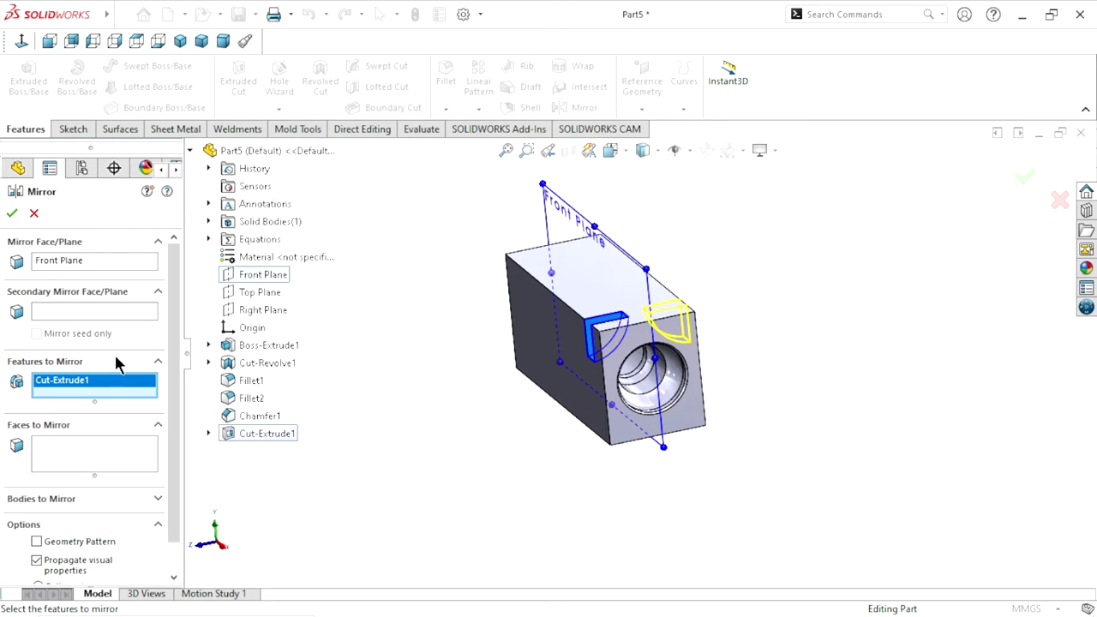
click(13, 213)
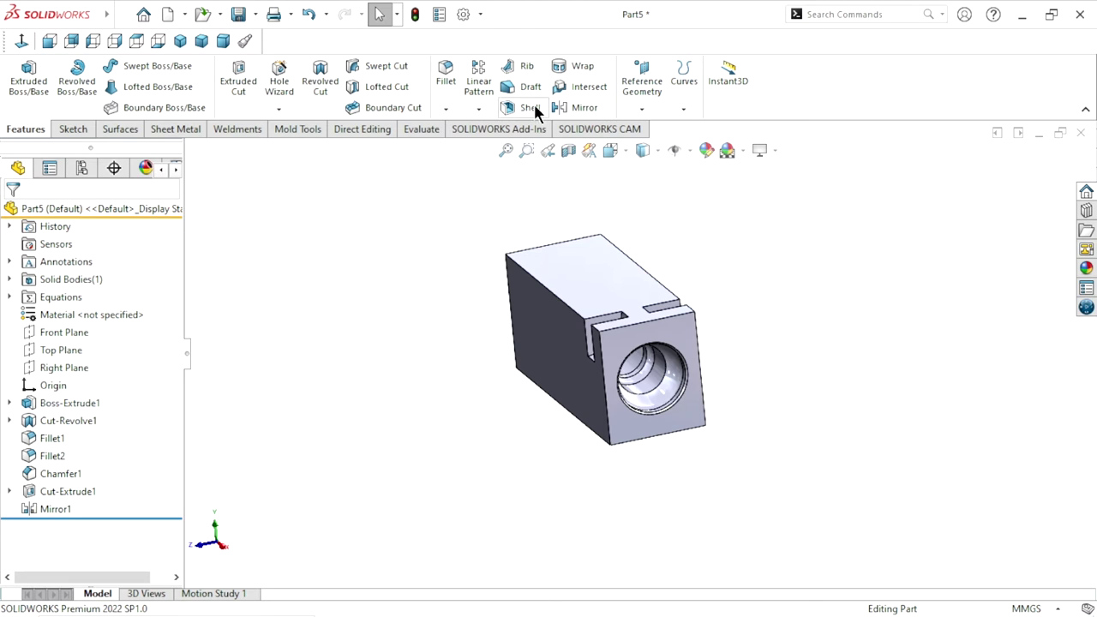
Mirror Cut-Extrude1 and Mirror1 across the Top Plane
click(583, 108)
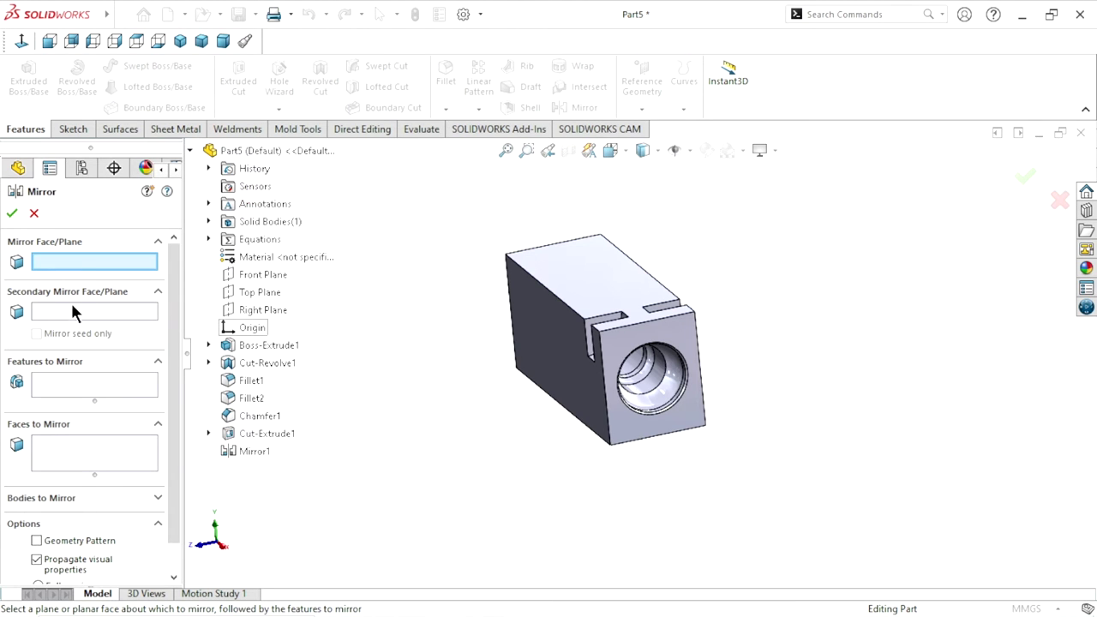
click(271, 293)
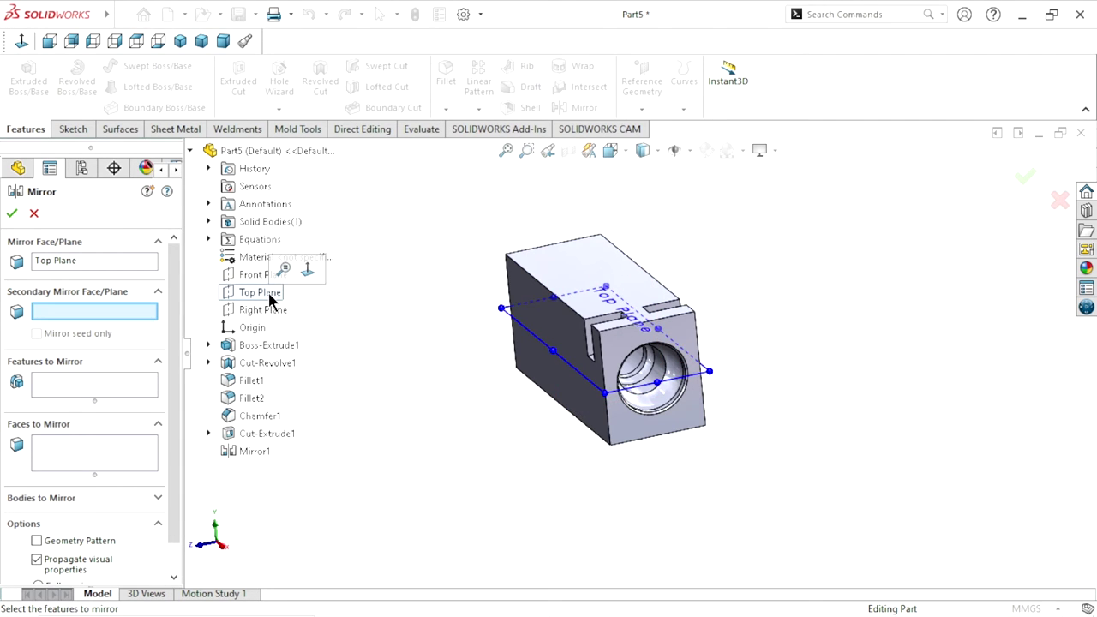
click(81, 390)
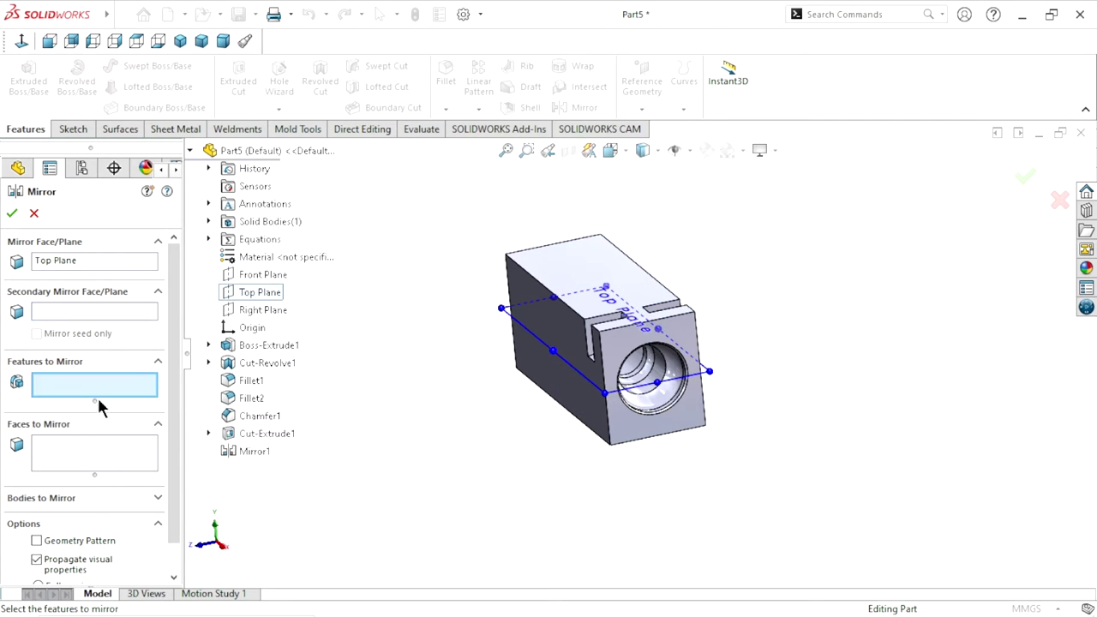
click(257, 434)
click(249, 453)
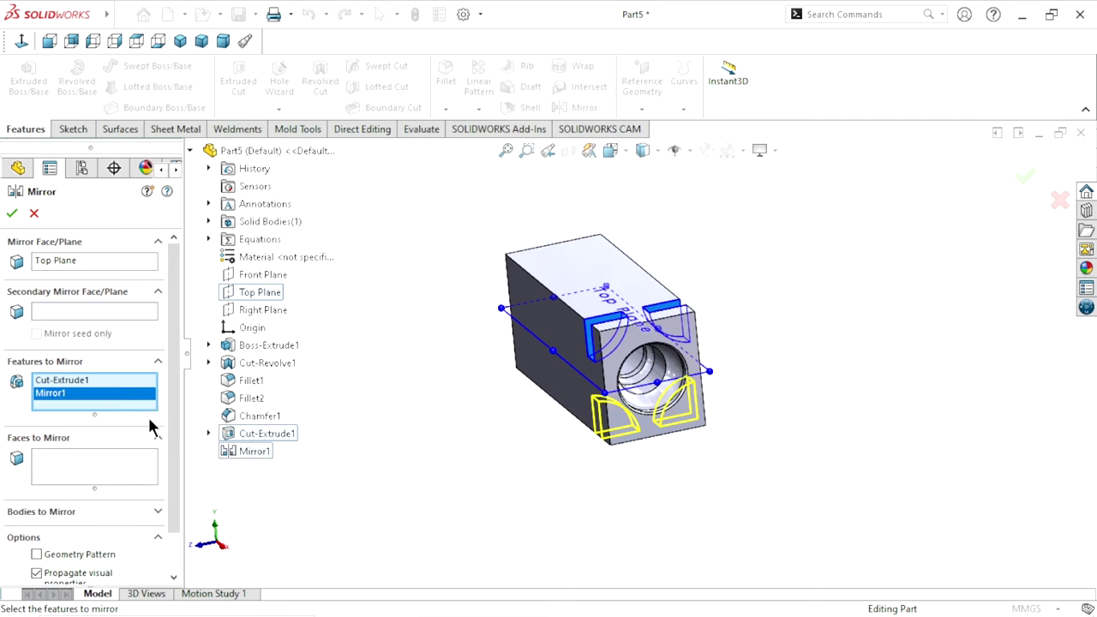
click(12, 214)
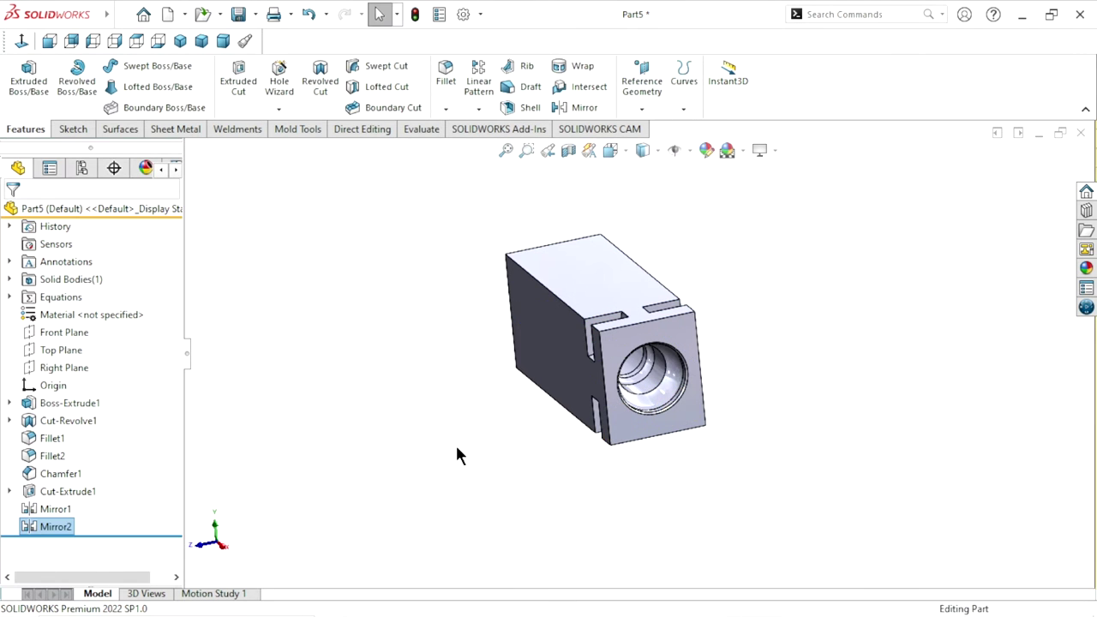
Open a sketch on the bored end face, viewed straight on
mouse_move(503, 392)
middle_down()
mouse_move(559, 306)
mouse_move(477, 358)
mouse_move(392, 335)
mouse_move(468, 385)
mouse_move(501, 433)
middle_up()
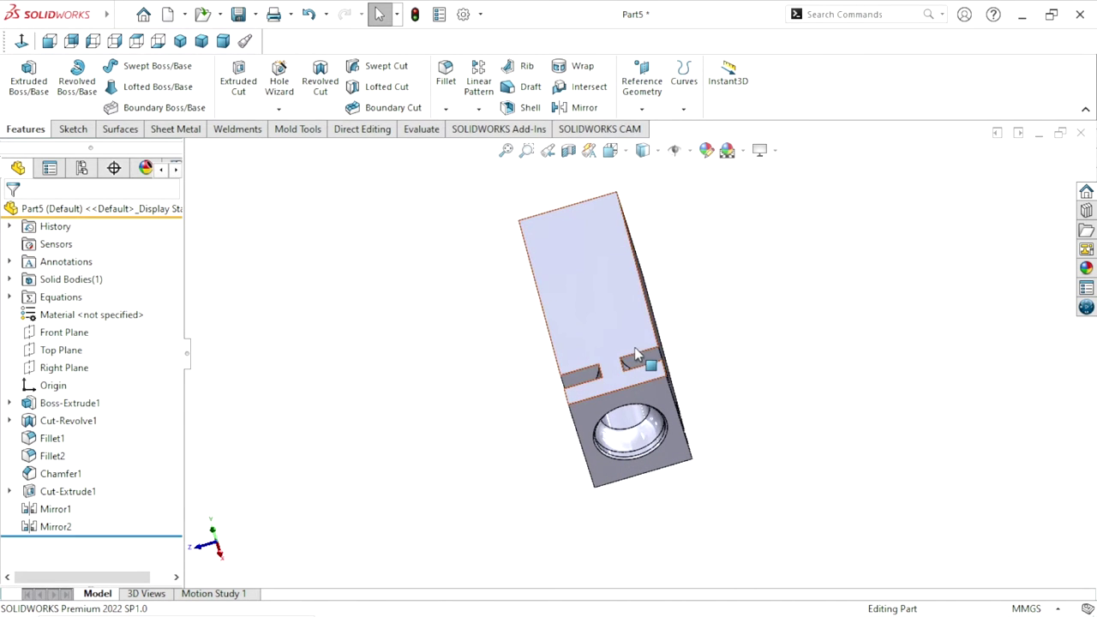
scroll(634, 356, down, 2)
key(ctrl+7)
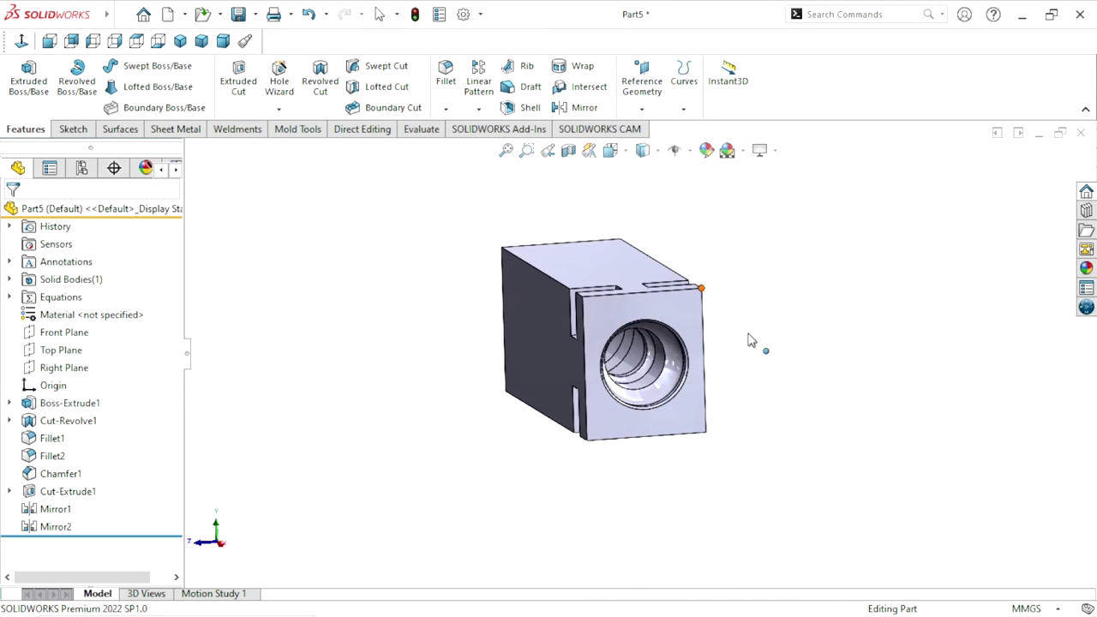
click(604, 314)
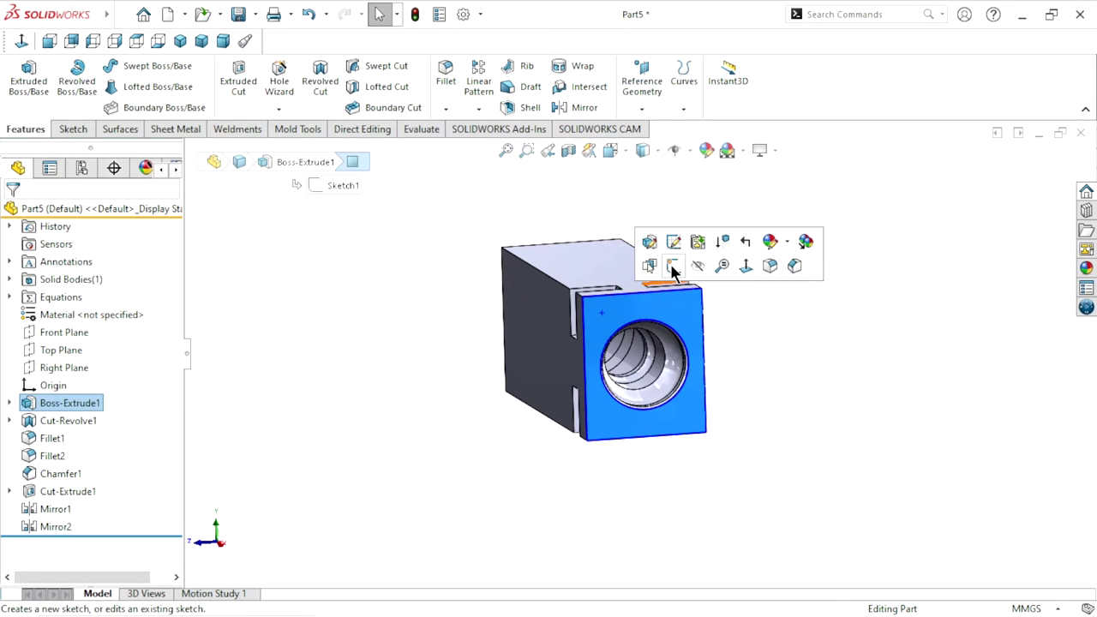
click(674, 269)
click(114, 41)
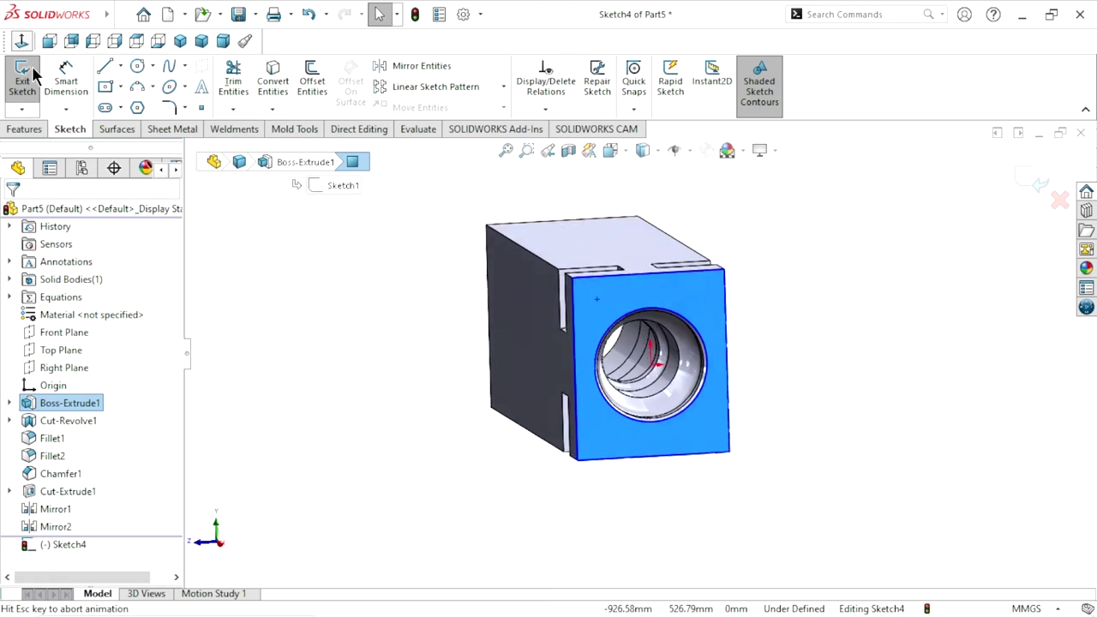
Draw a small circle near the face's top-left corner
click(774, 338)
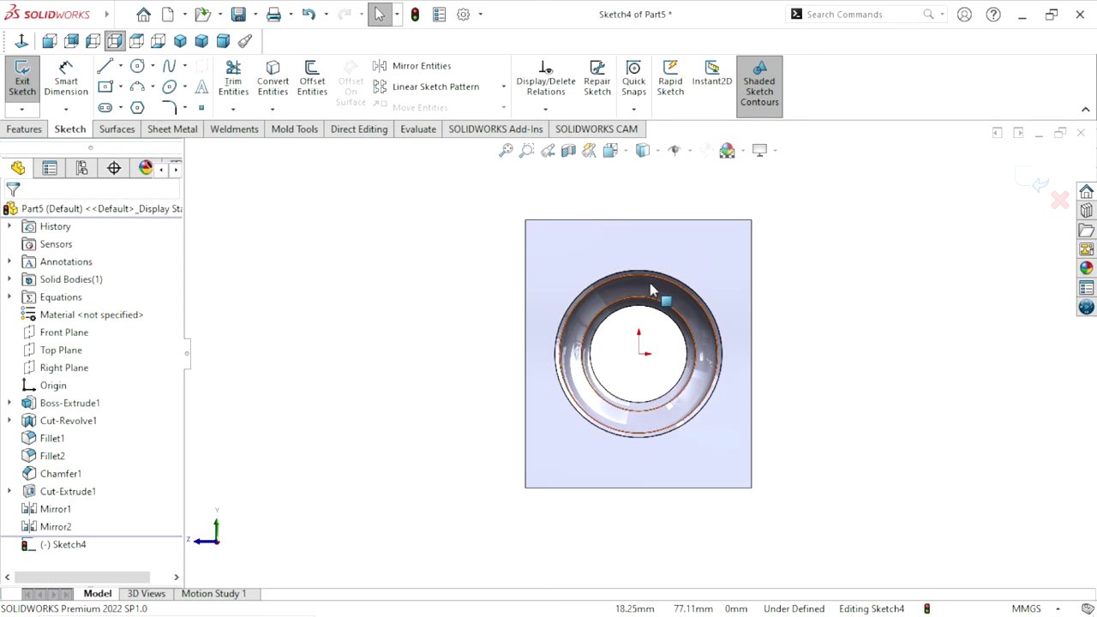
scroll(622, 273, down, 2)
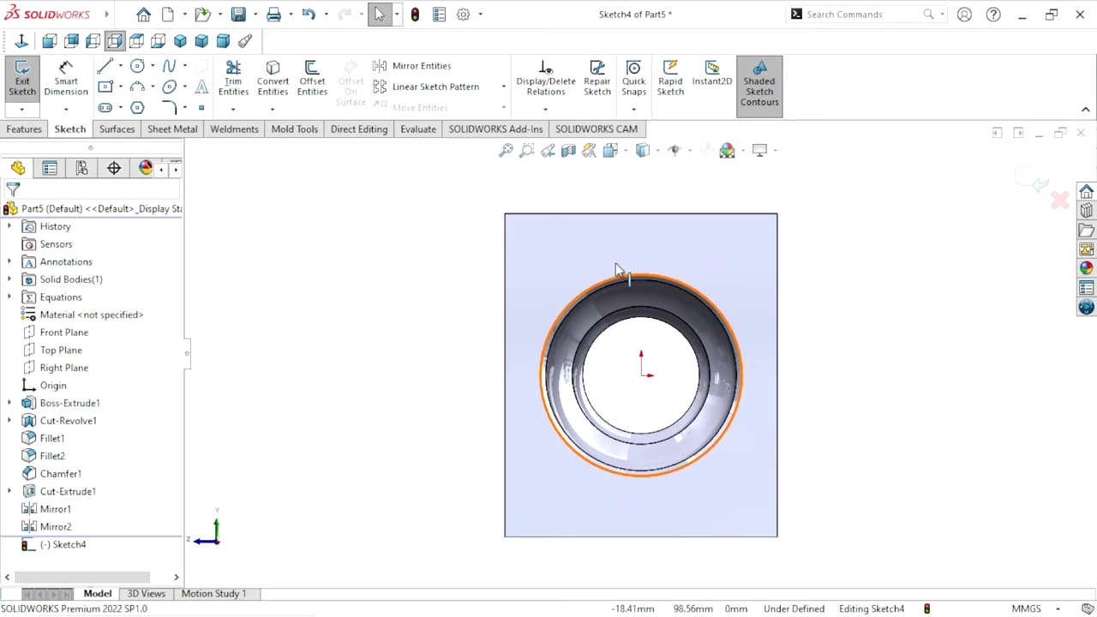
click(137, 67)
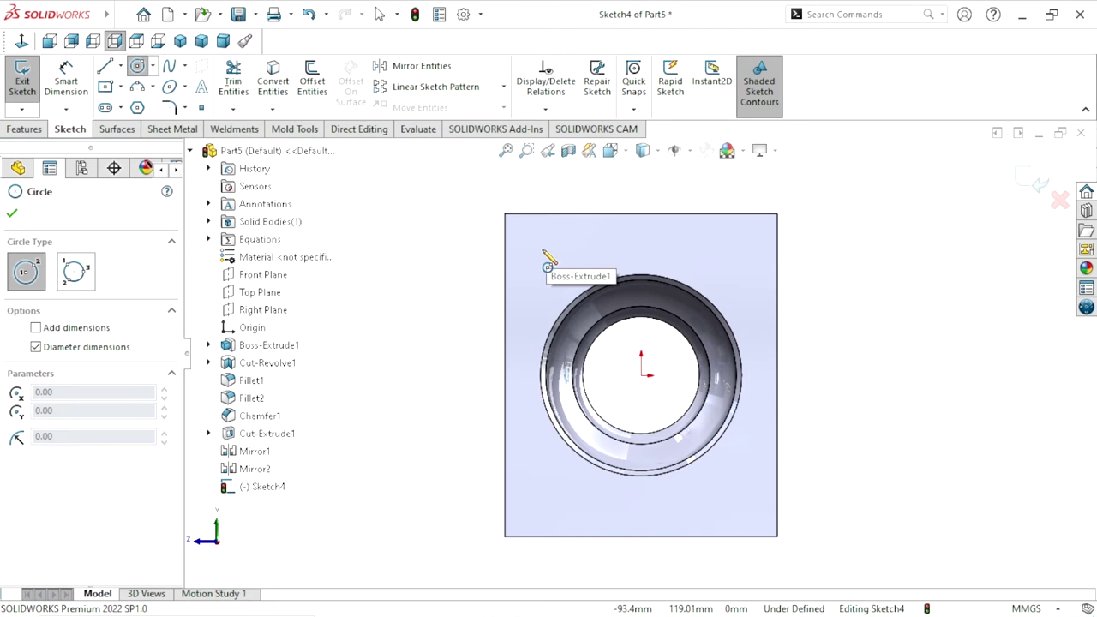
click(542, 250)
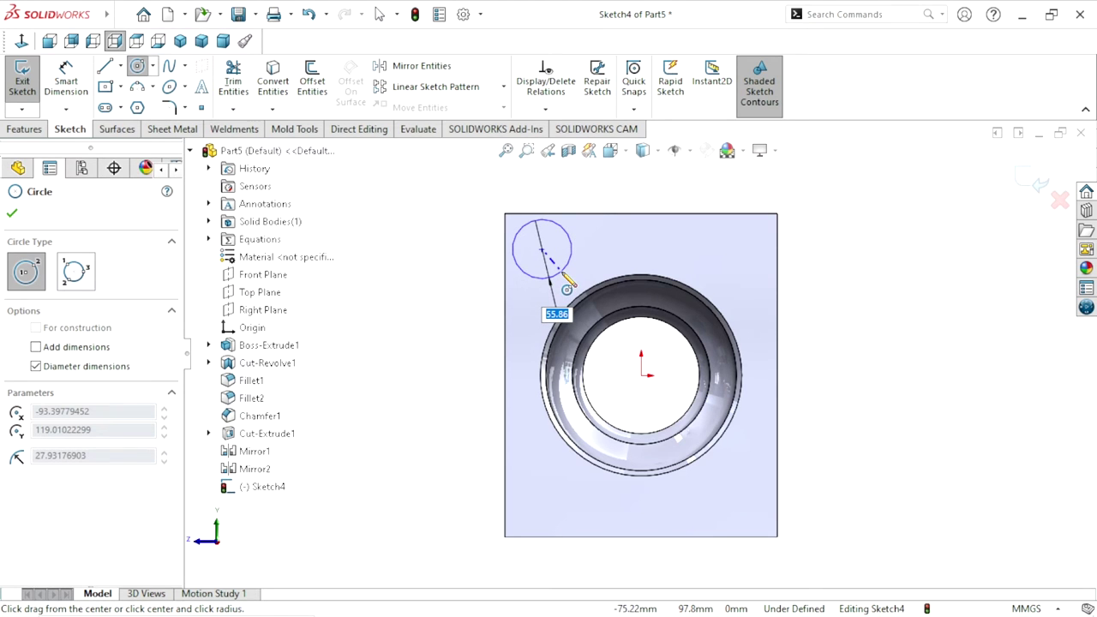
click(564, 276)
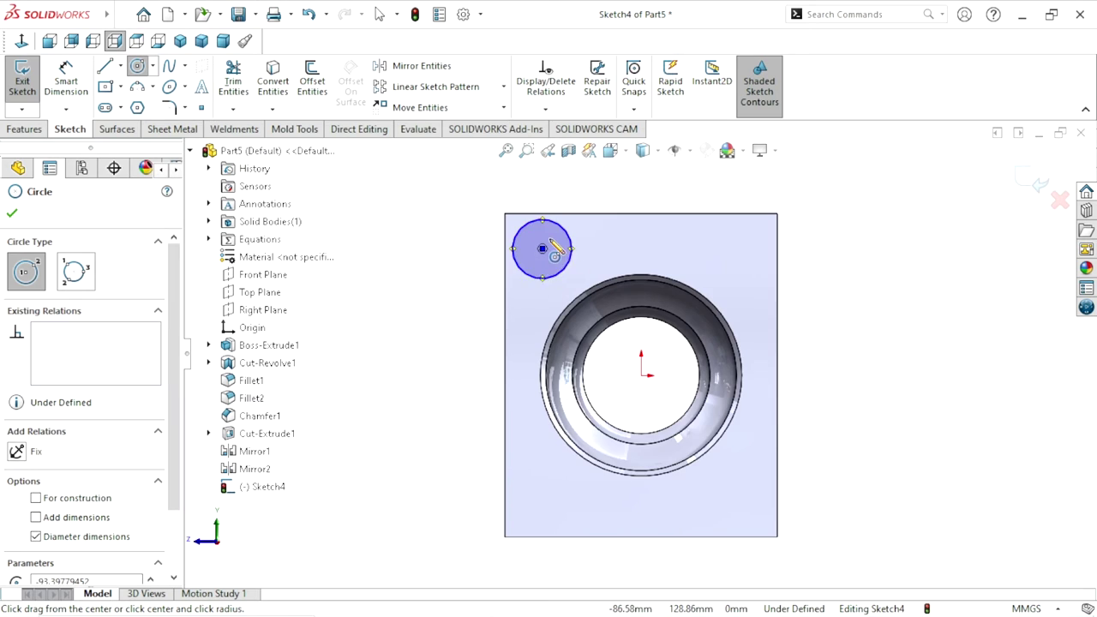
scroll(549, 247, down, 1)
click(12, 212)
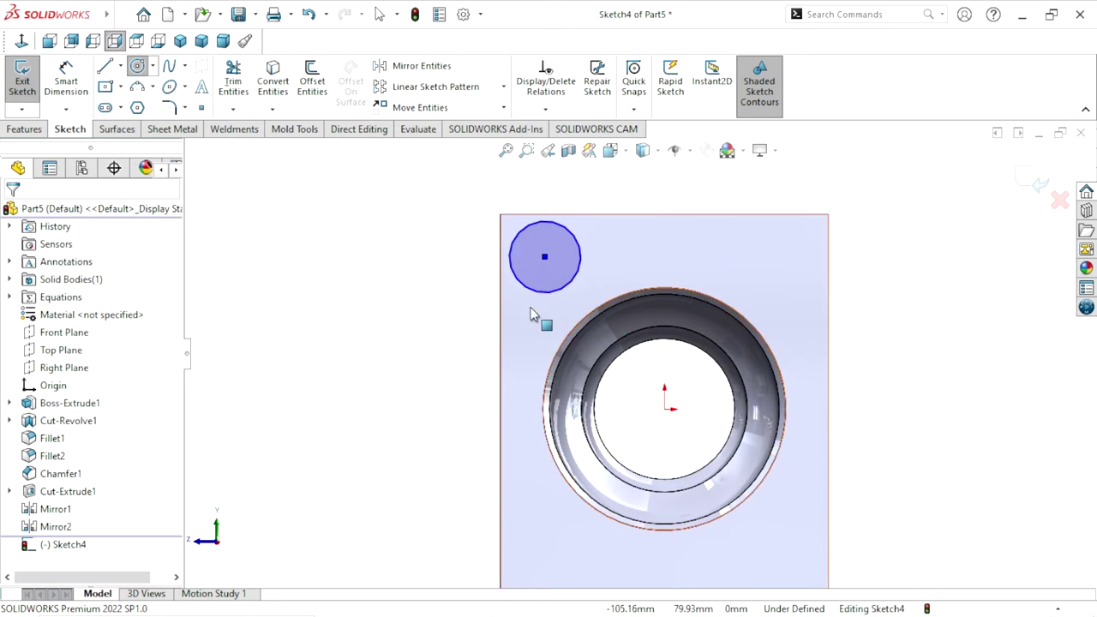
scroll(592, 347, up, 1)
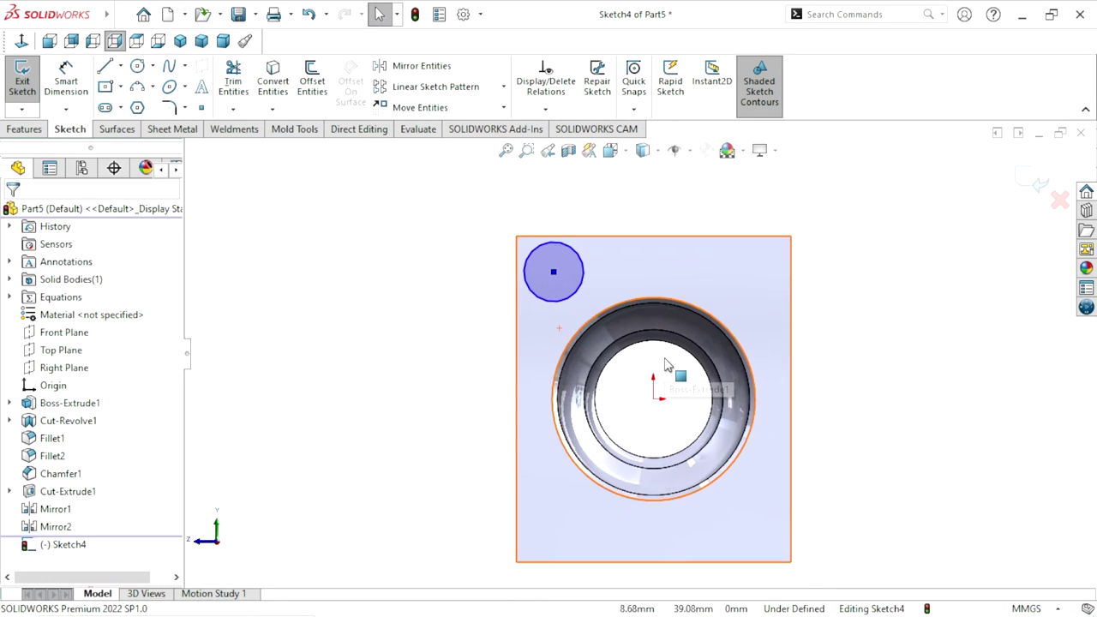
Add construction centerlines from the top edge and the left edge through the origin
click(121, 66)
click(129, 105)
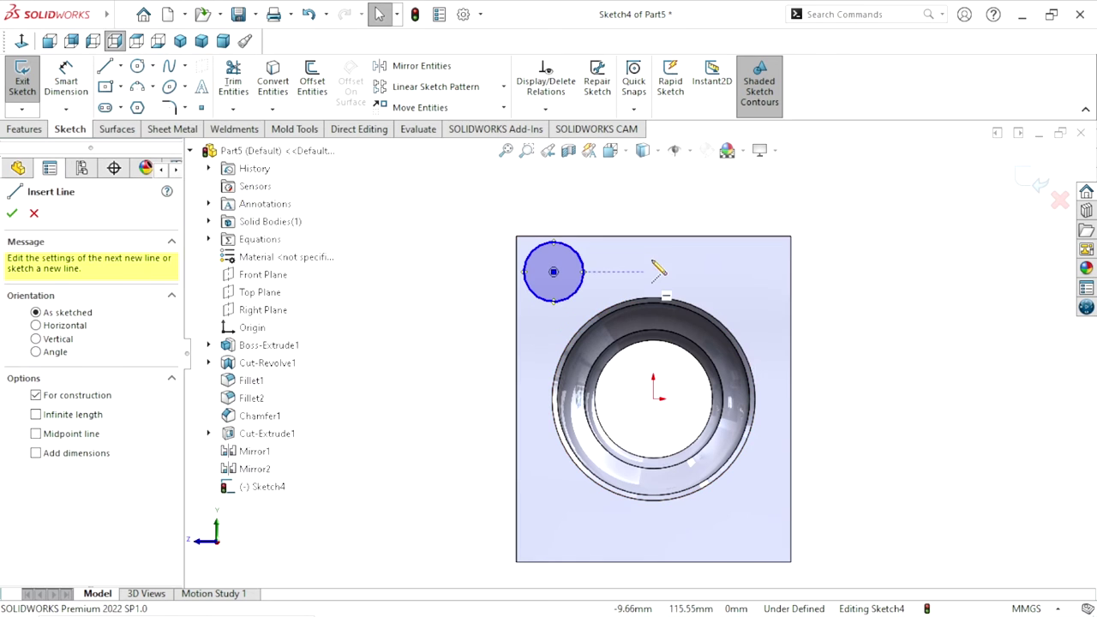
click(652, 236)
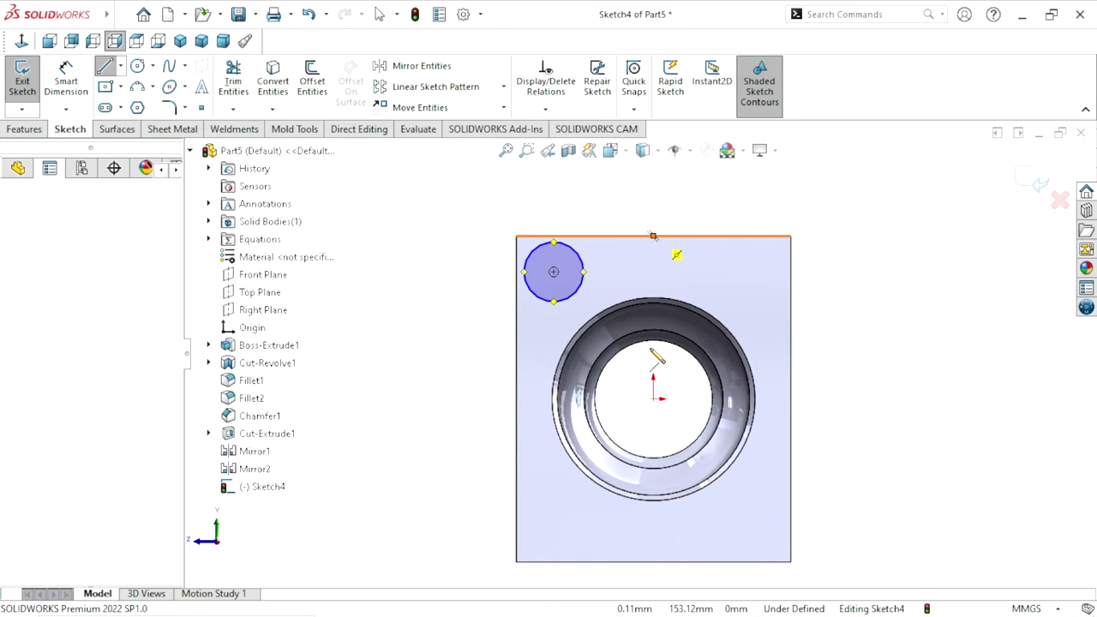
click(515, 399)
right_click(422, 310)
click(447, 363)
scroll(613, 420, up, 2)
scroll(614, 418, down, 1)
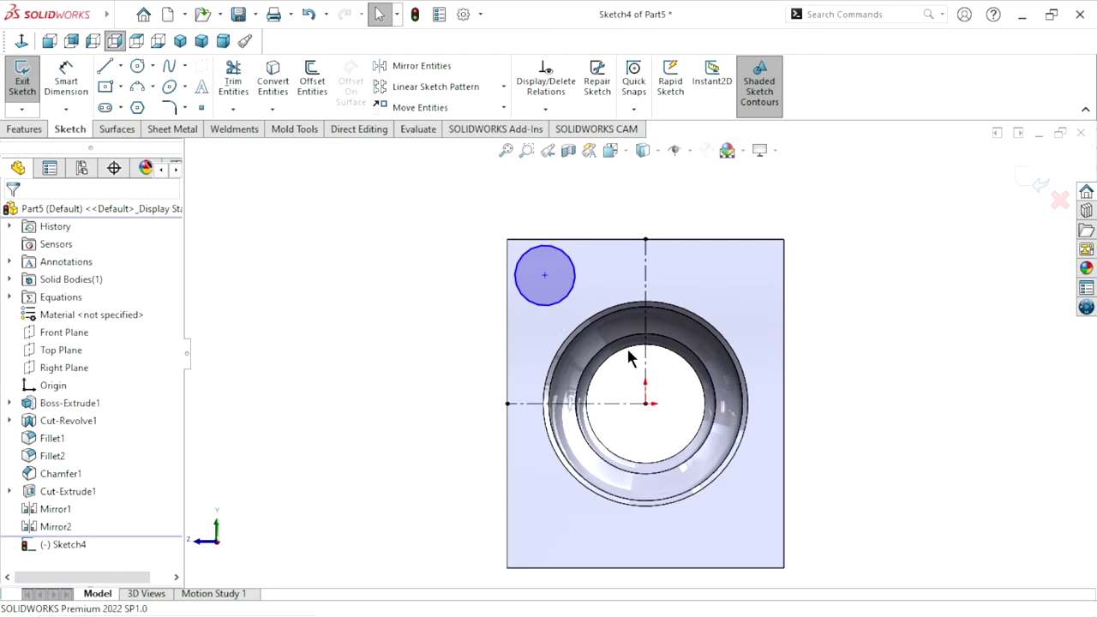
Dimension the circle's diameter to 55 mm
scroll(636, 362, down, 2)
click(77, 85)
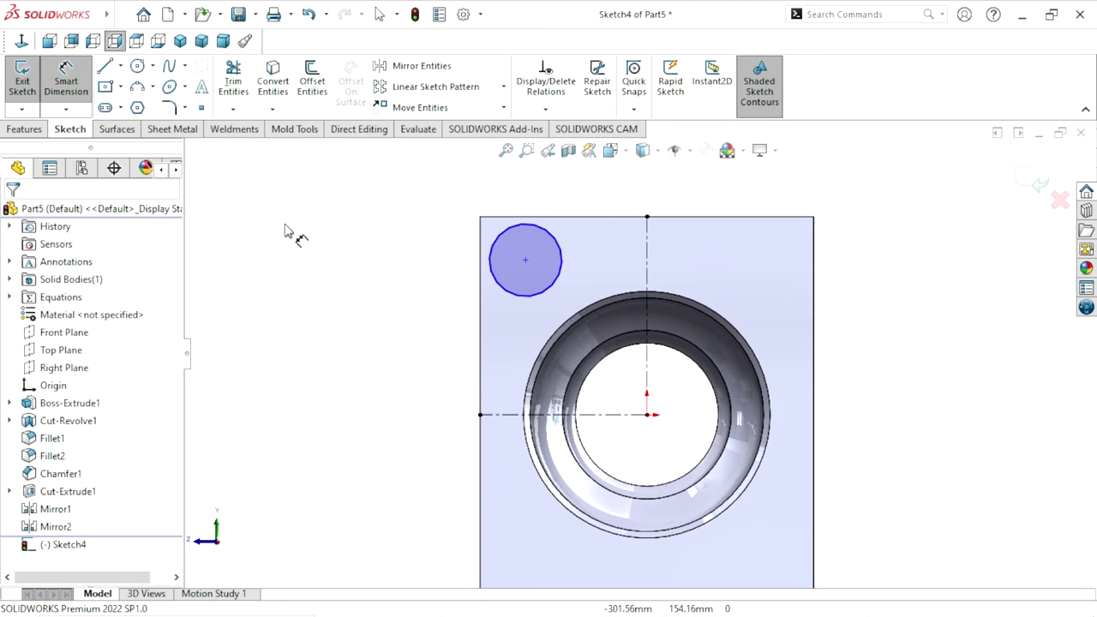
click(510, 299)
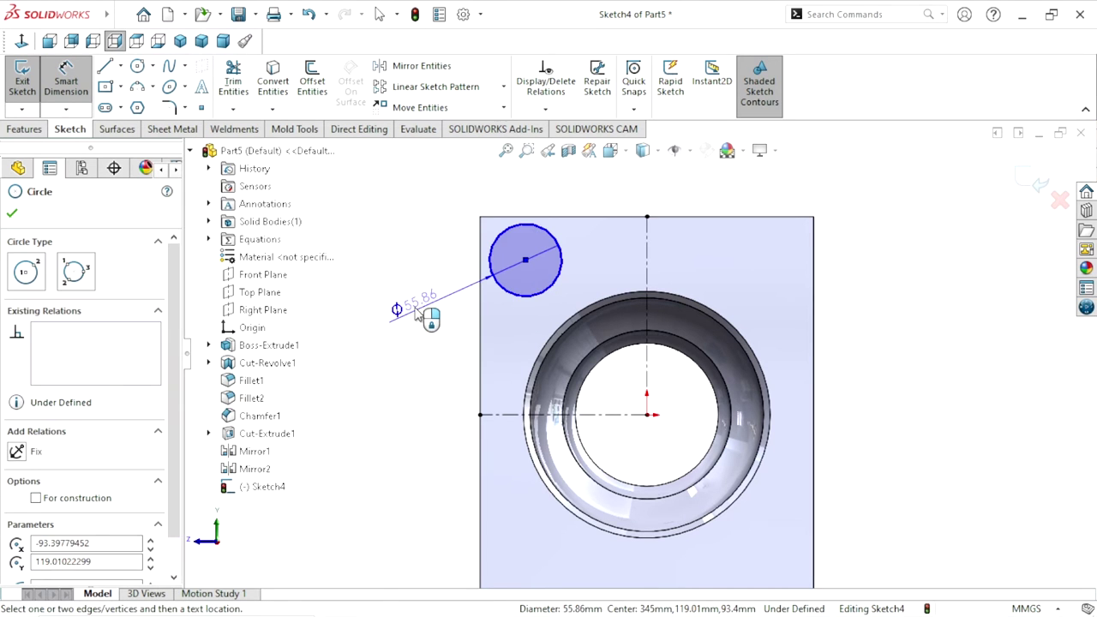
click(417, 308)
text(55)
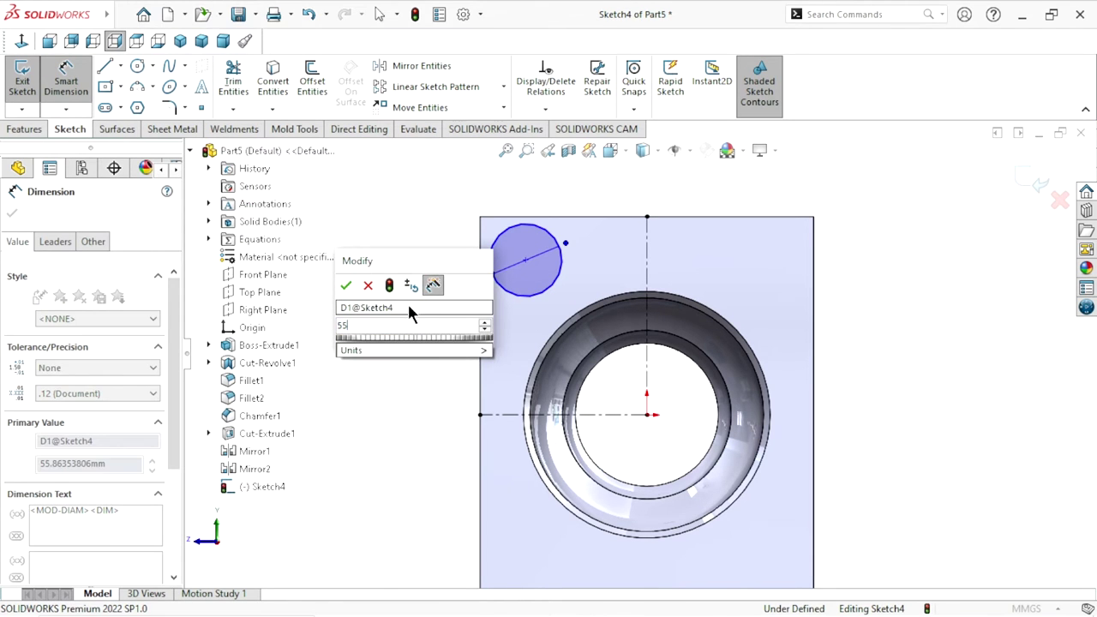
click(347, 287)
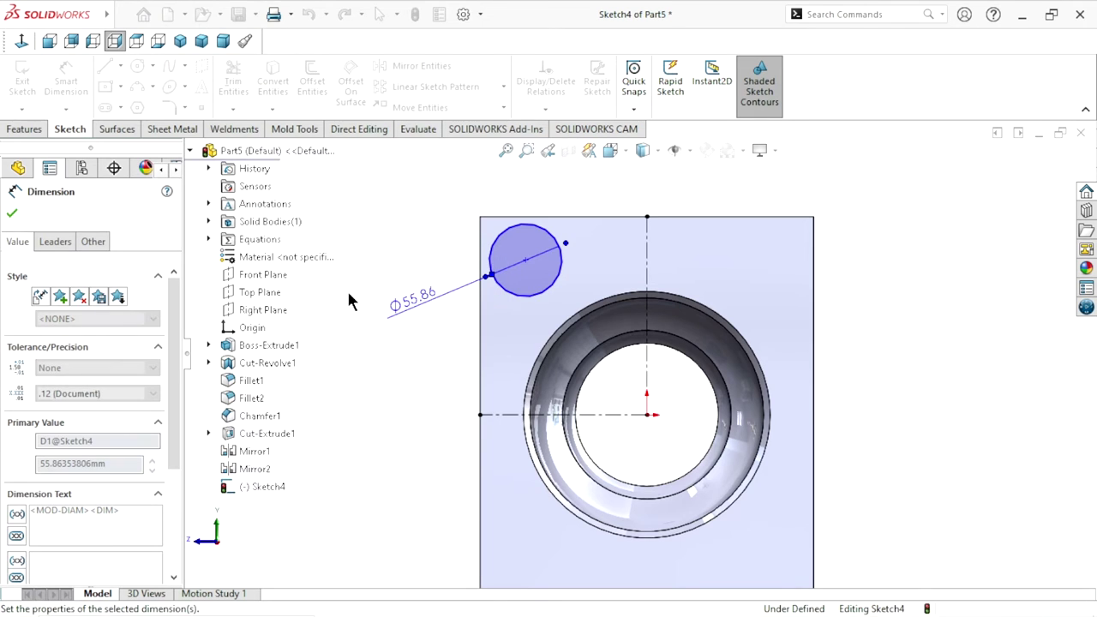
scroll(506, 292, down, 2)
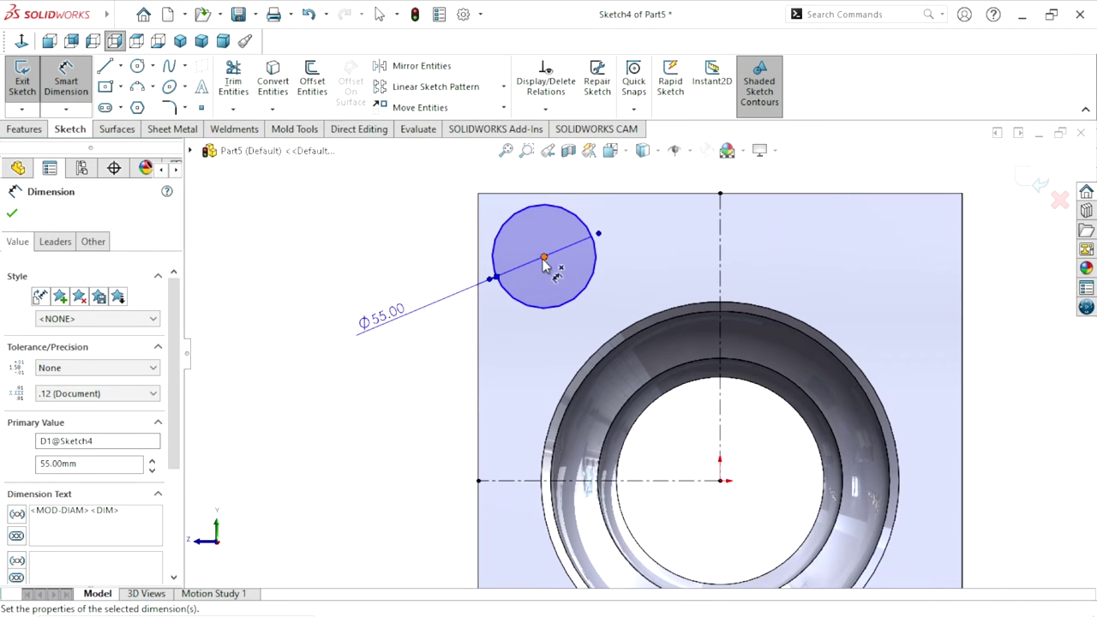
Place the circle centre 40 mm from the block's left edge
click(543, 257)
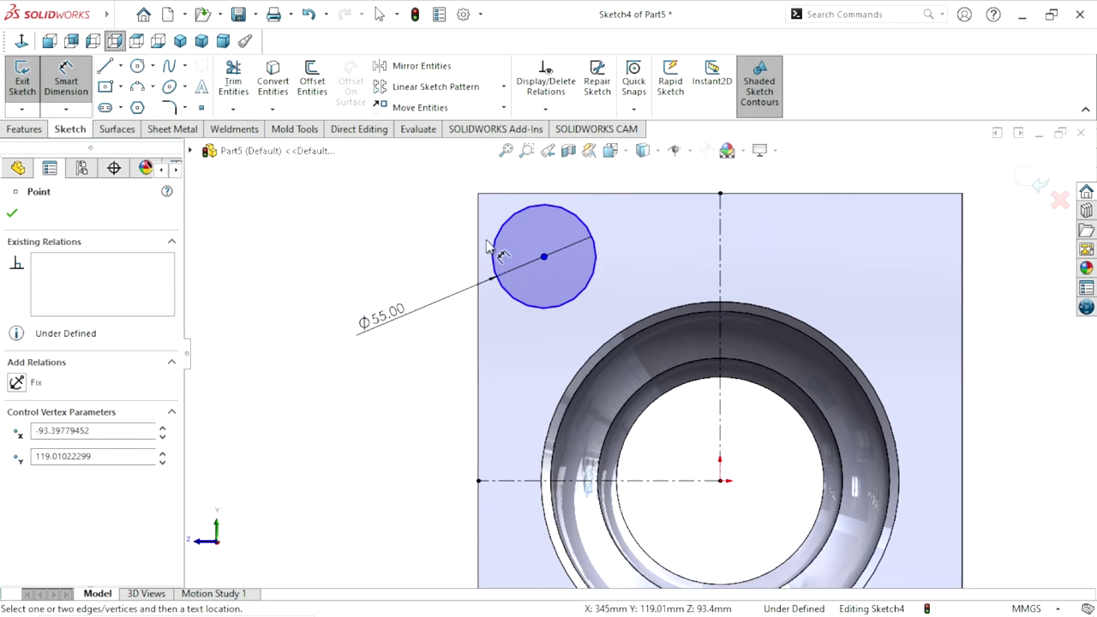
click(478, 255)
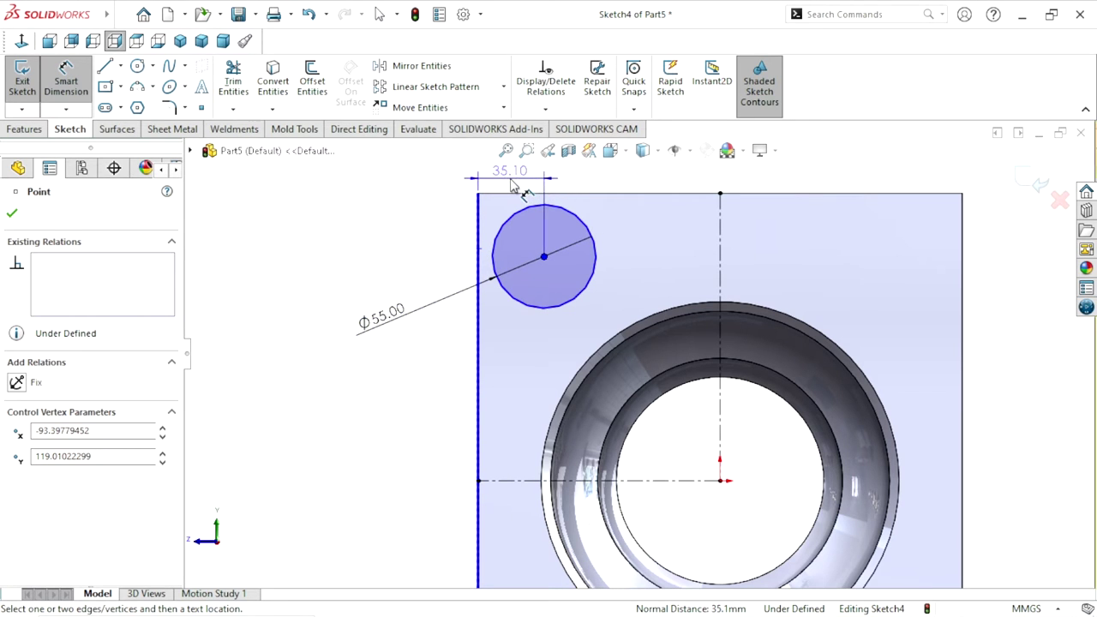
click(512, 187)
text(40)
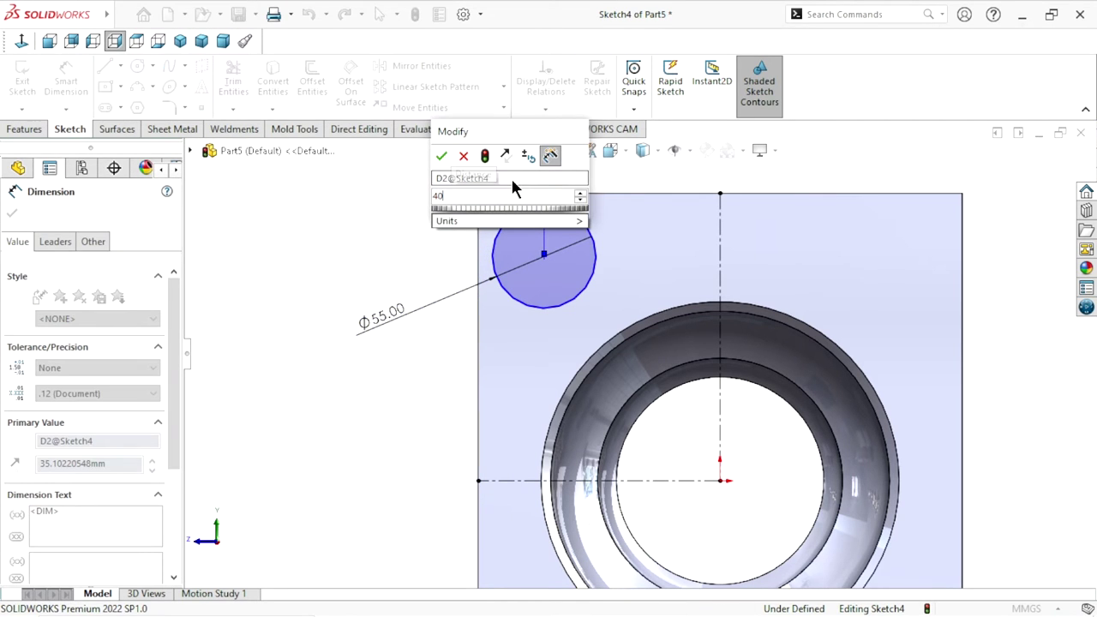
click(441, 155)
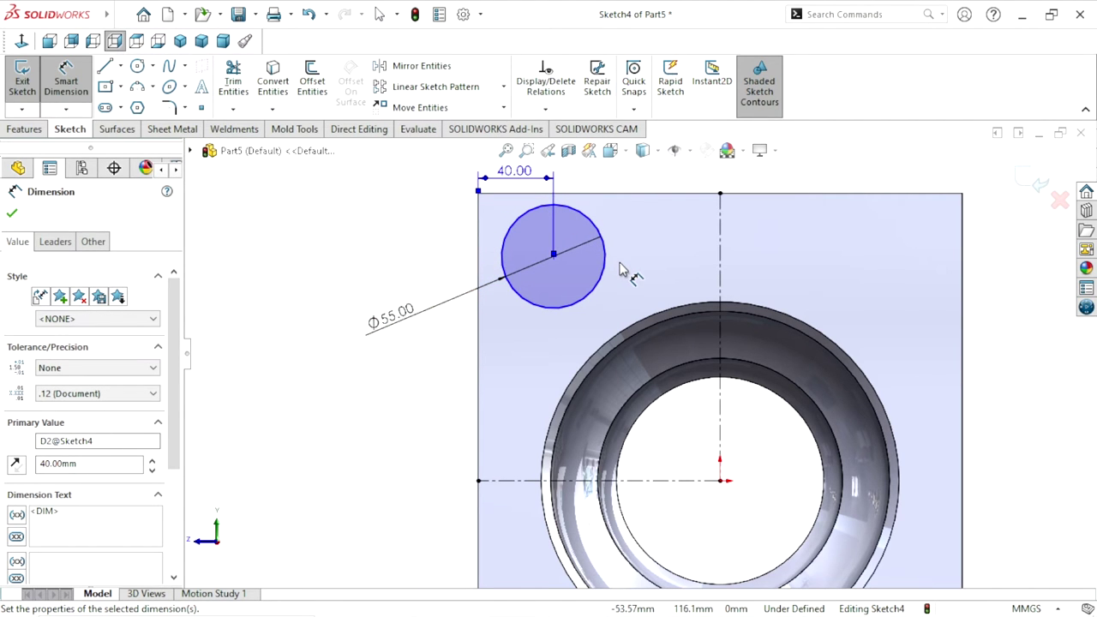
key(Escape)
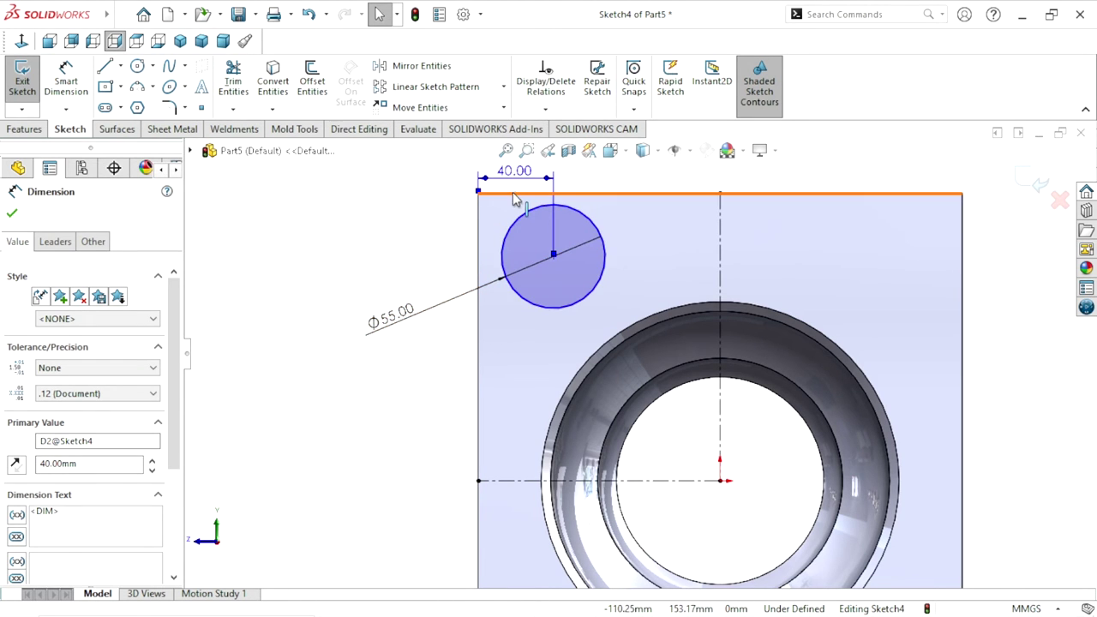
key(Escape)
Place the circle centre 40 mm from the block's top edge
click(552, 256)
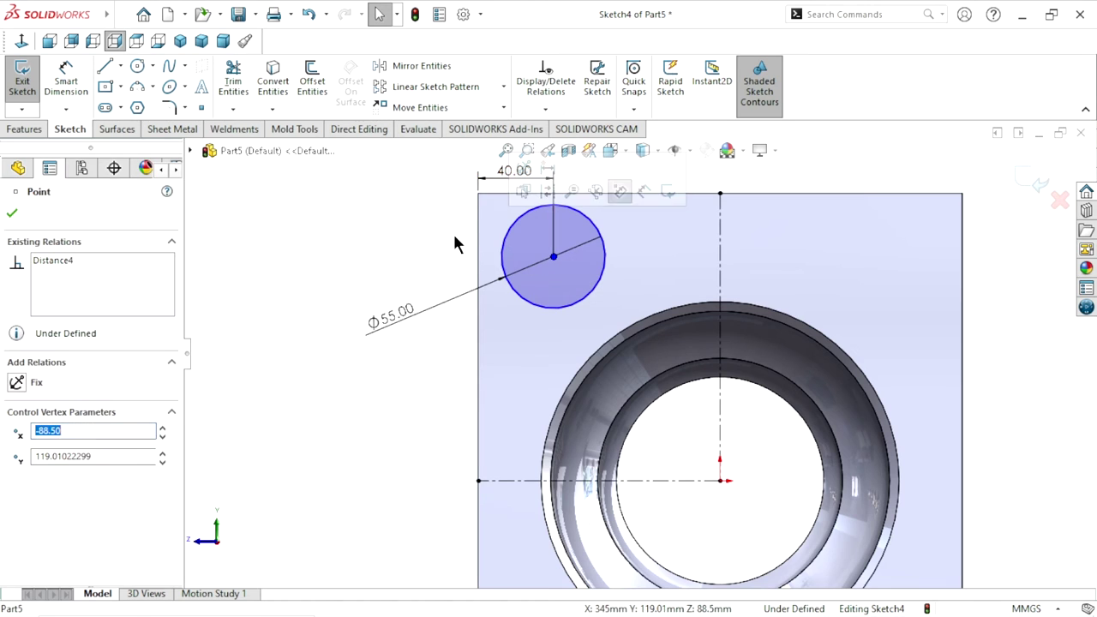
click(64, 81)
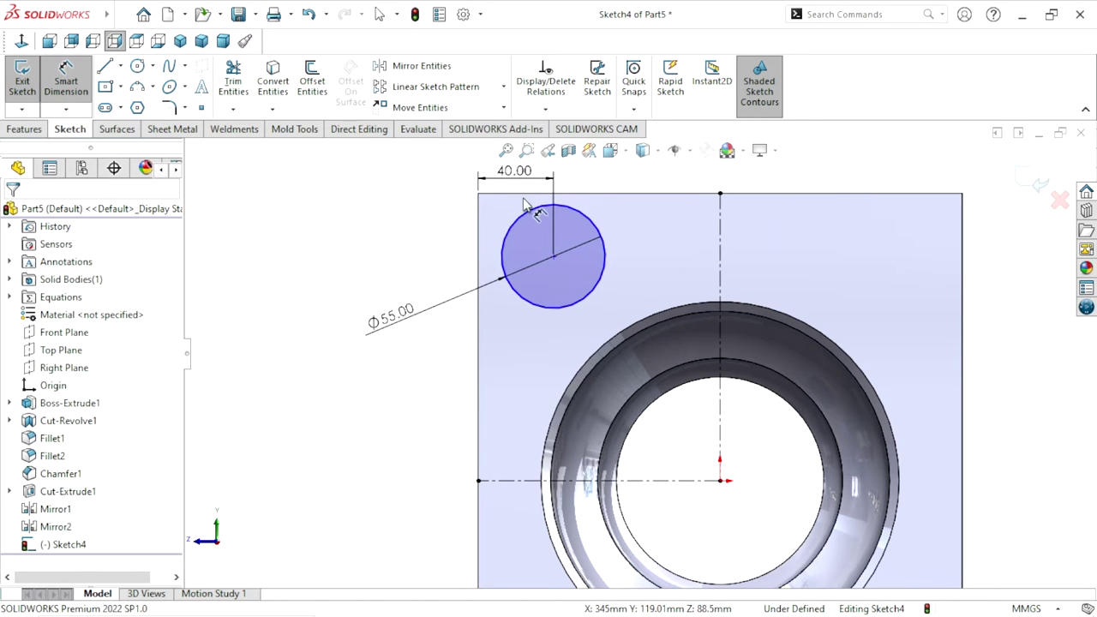
click(523, 194)
click(553, 256)
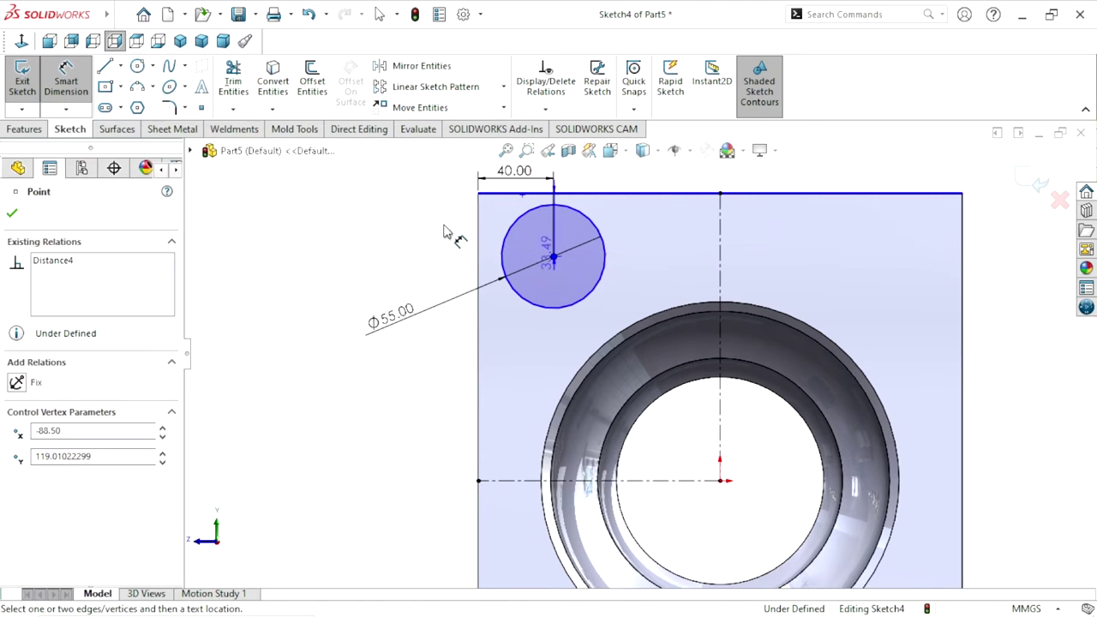
click(441, 227)
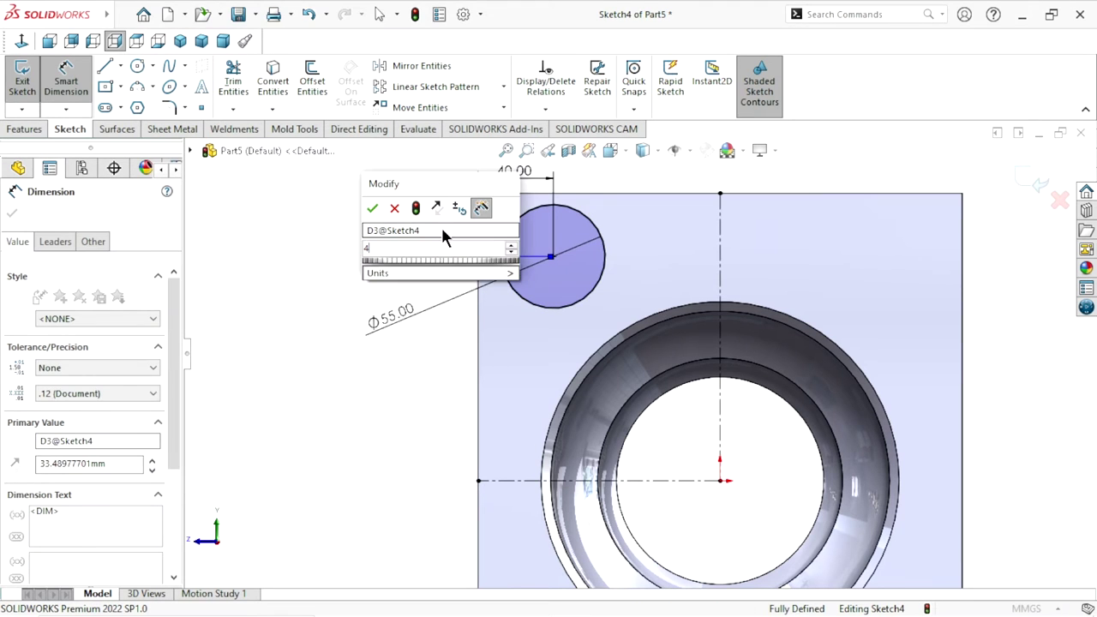
text(40)
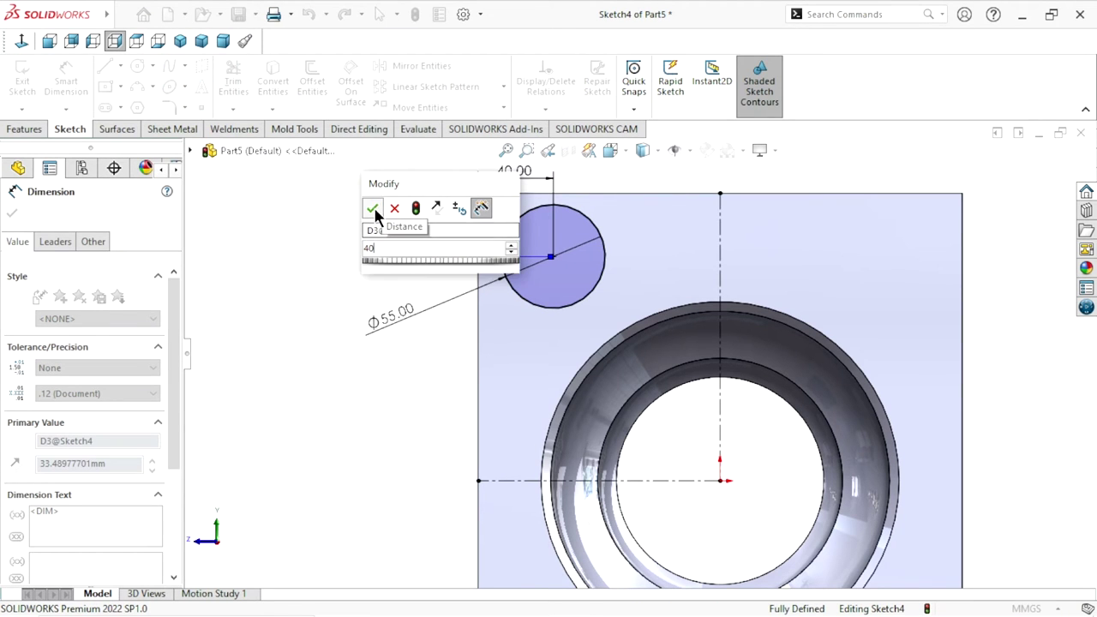
click(372, 208)
Move the 40.00 and Ø55.00 dimensions to tidier positions
scroll(523, 369, up, 2)
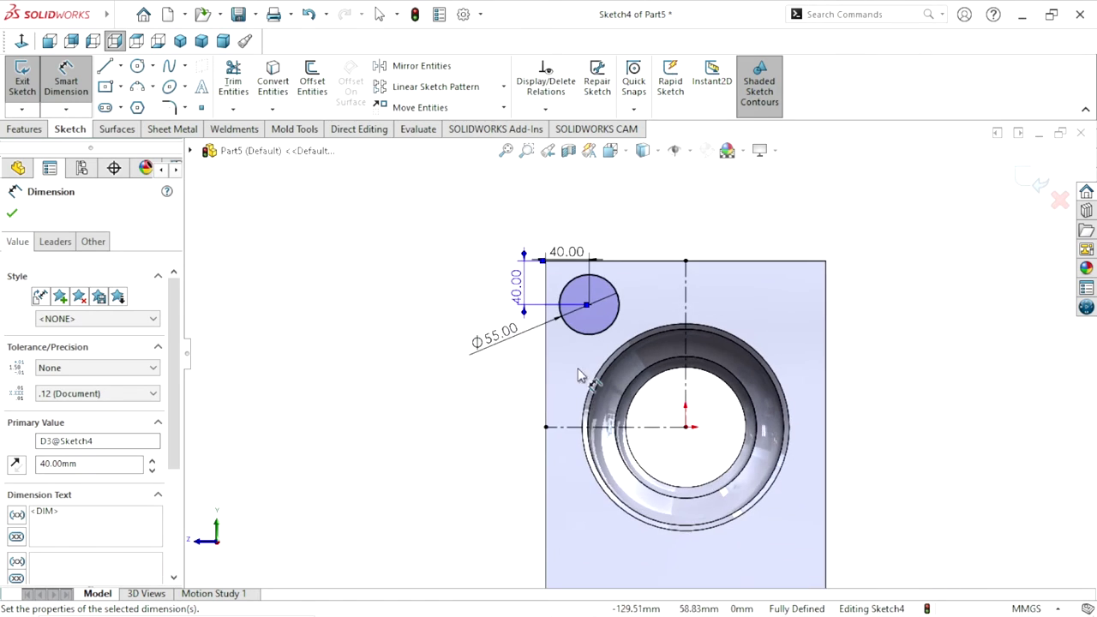
drag(506, 199, 506, 176)
drag(406, 317, 432, 309)
click(399, 379)
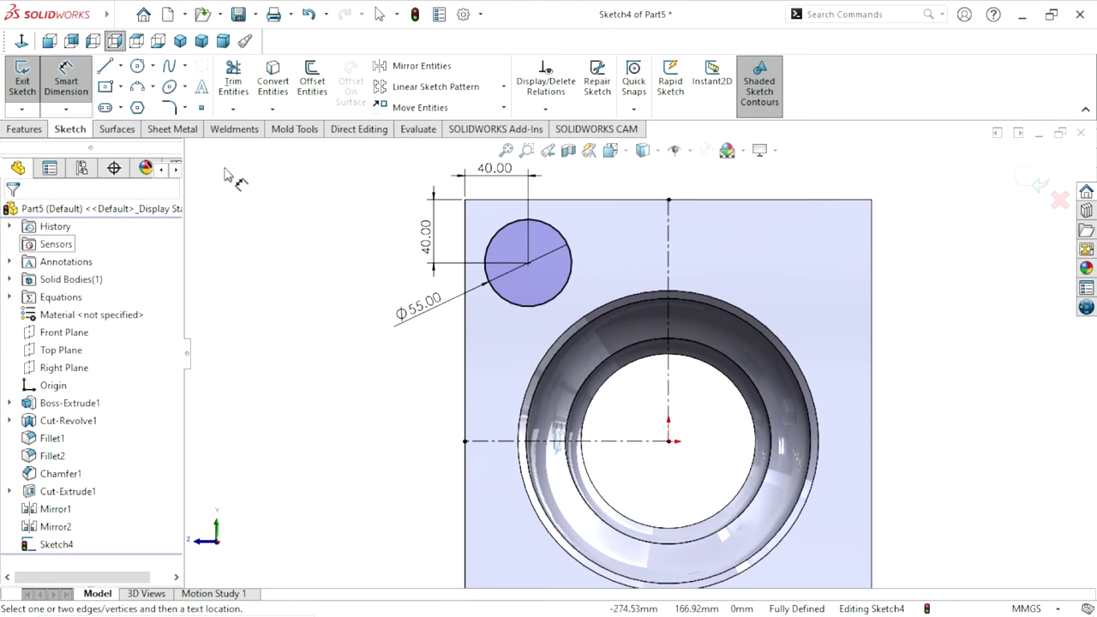
click(450, 72)
Mirror the Ø55 circle about the vertical centerline to the top-right corner
click(571, 257)
click(34, 413)
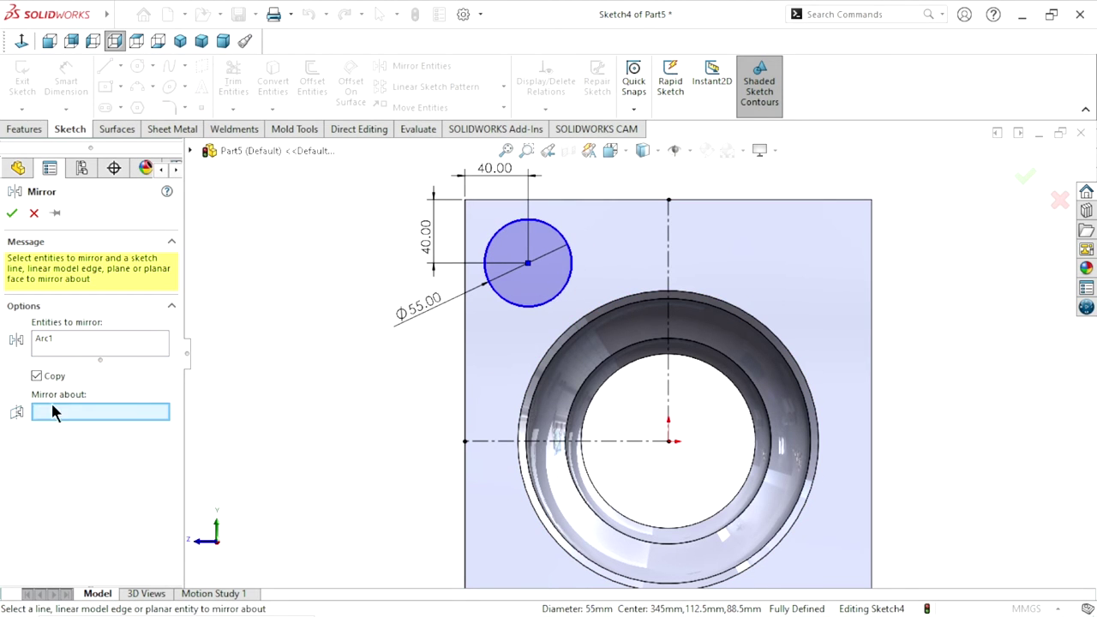
click(667, 262)
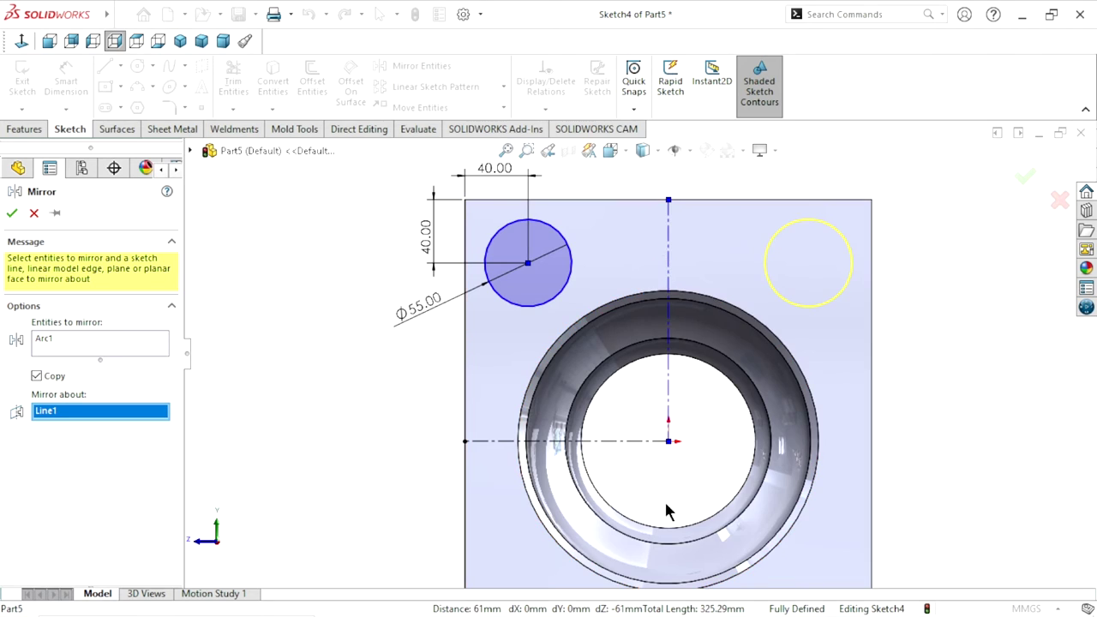
scroll(637, 453, up, 3)
click(12, 213)
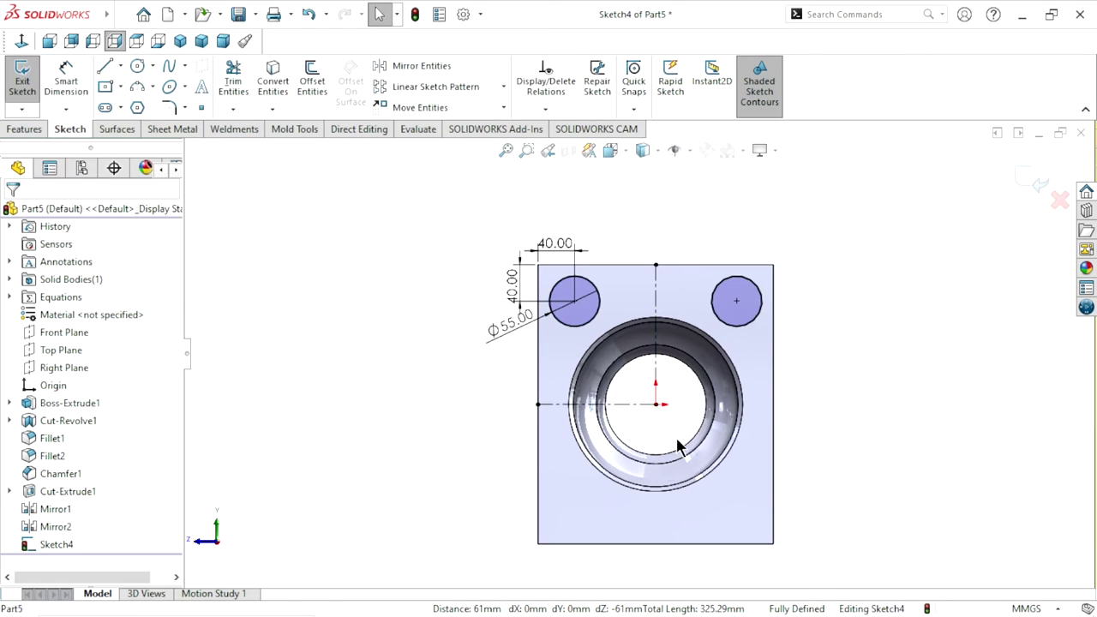
Mirror both top circles about the horizontal centerline to the bottom corners
click(446, 67)
click(587, 319)
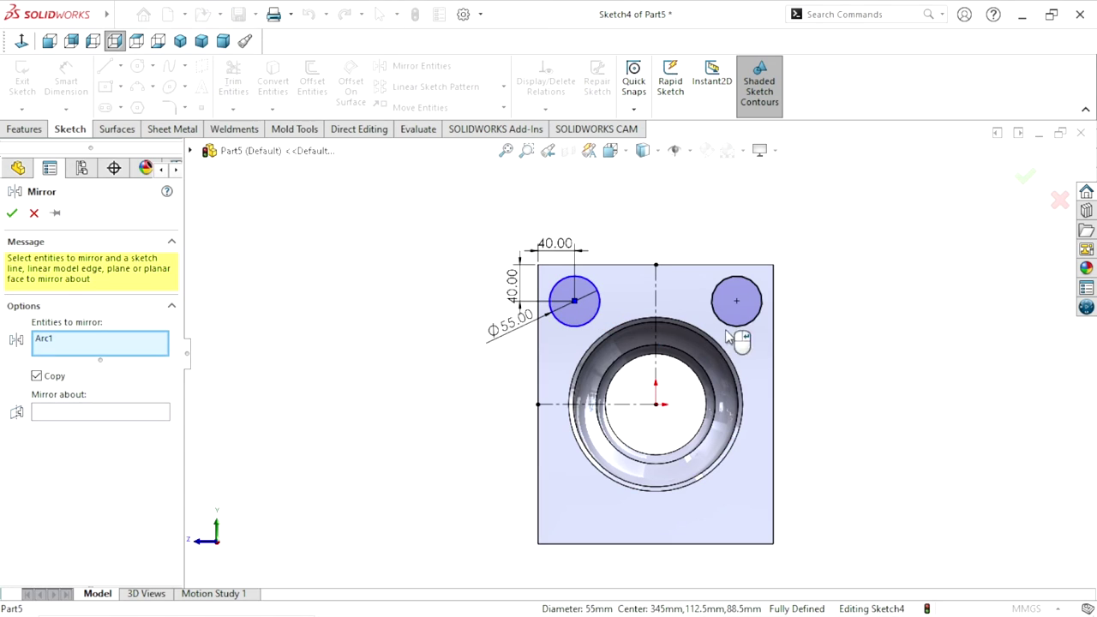
click(758, 315)
click(76, 428)
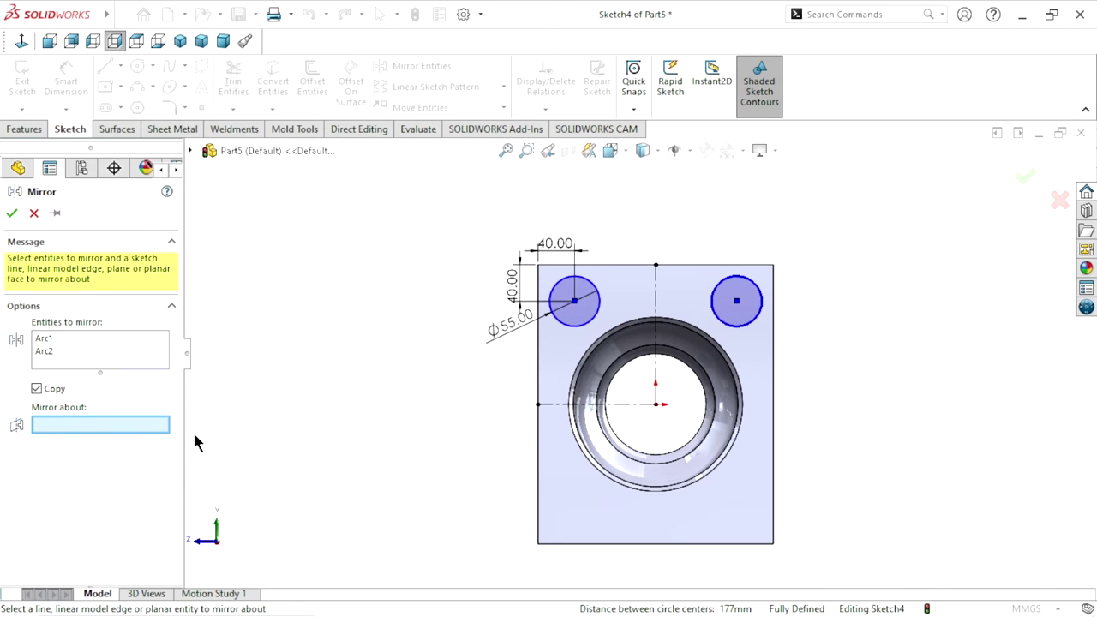
click(632, 406)
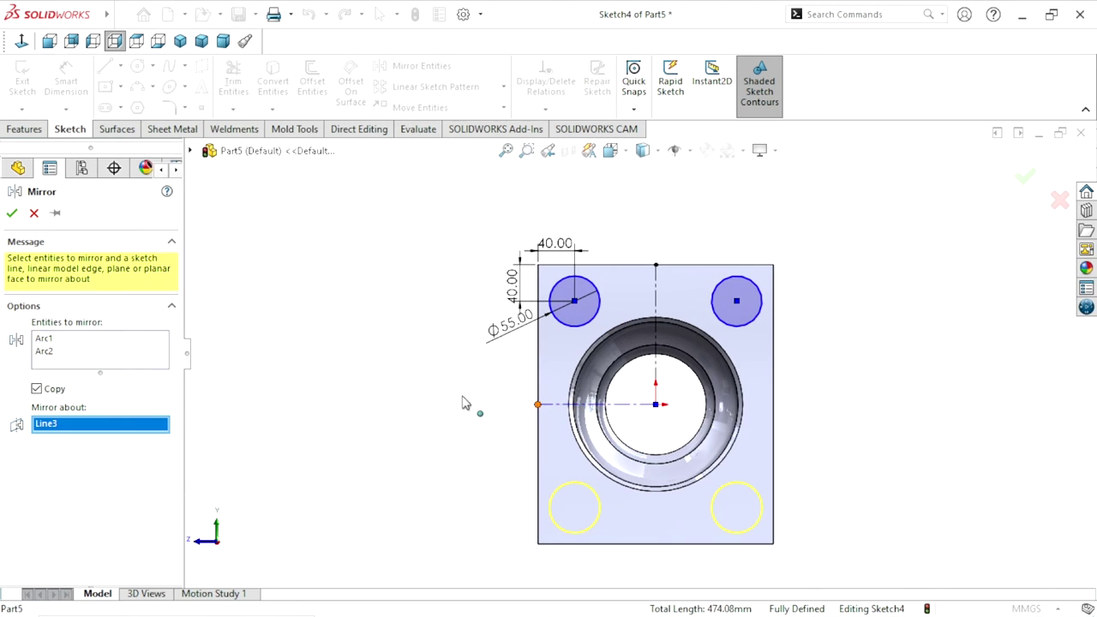
click(12, 215)
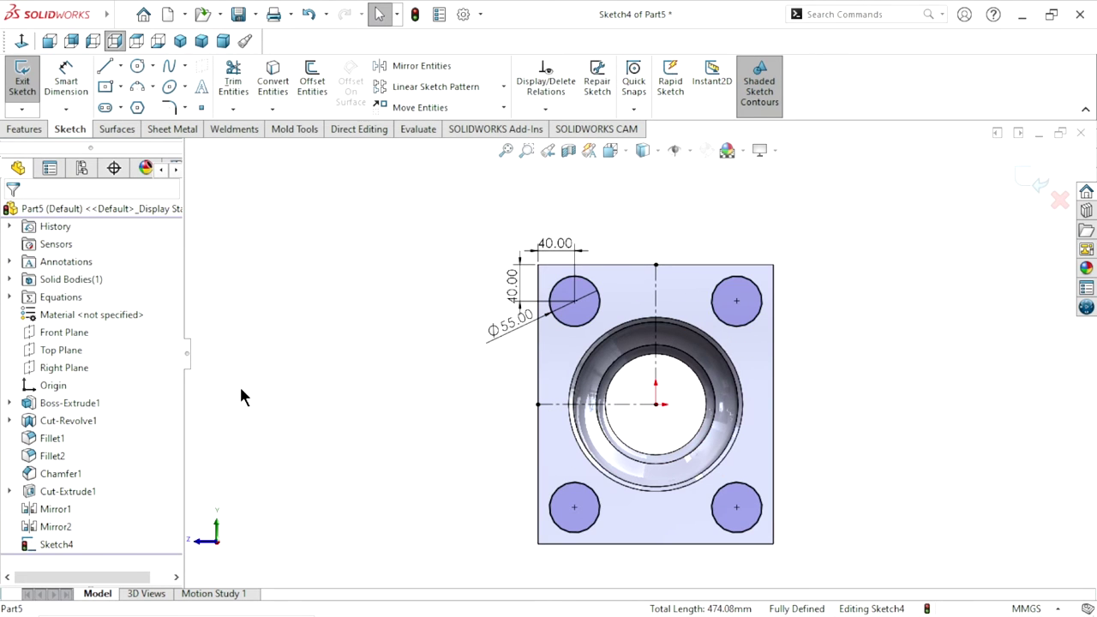
middle_drag(478, 421, 483, 441)
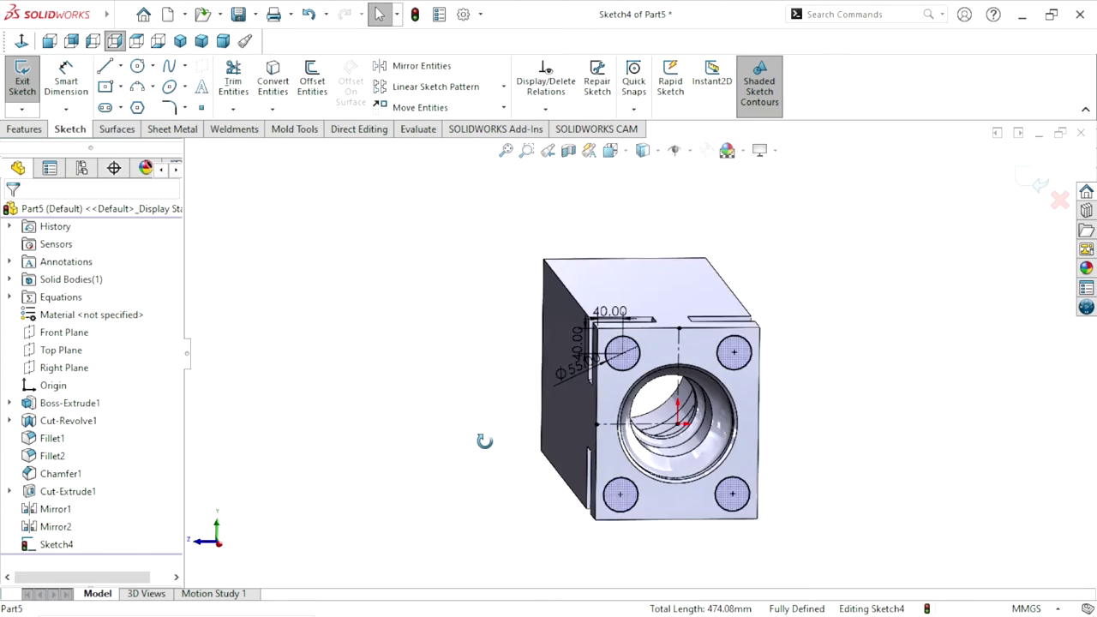
click(34, 129)
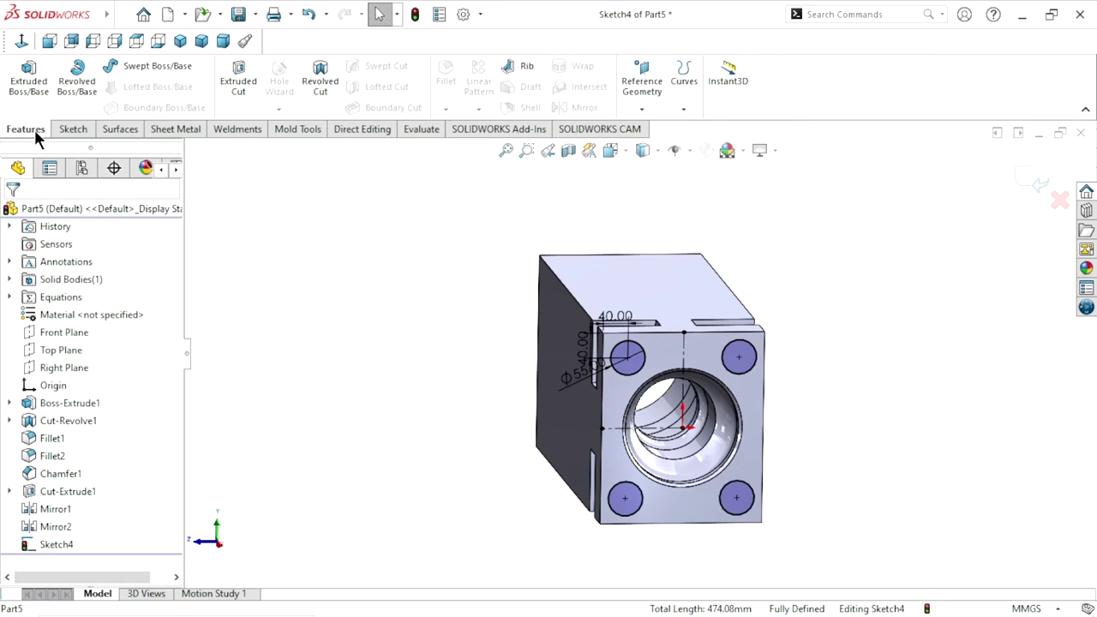
Cut-extrude the four circles with the end condition set to Up To Surface
click(243, 83)
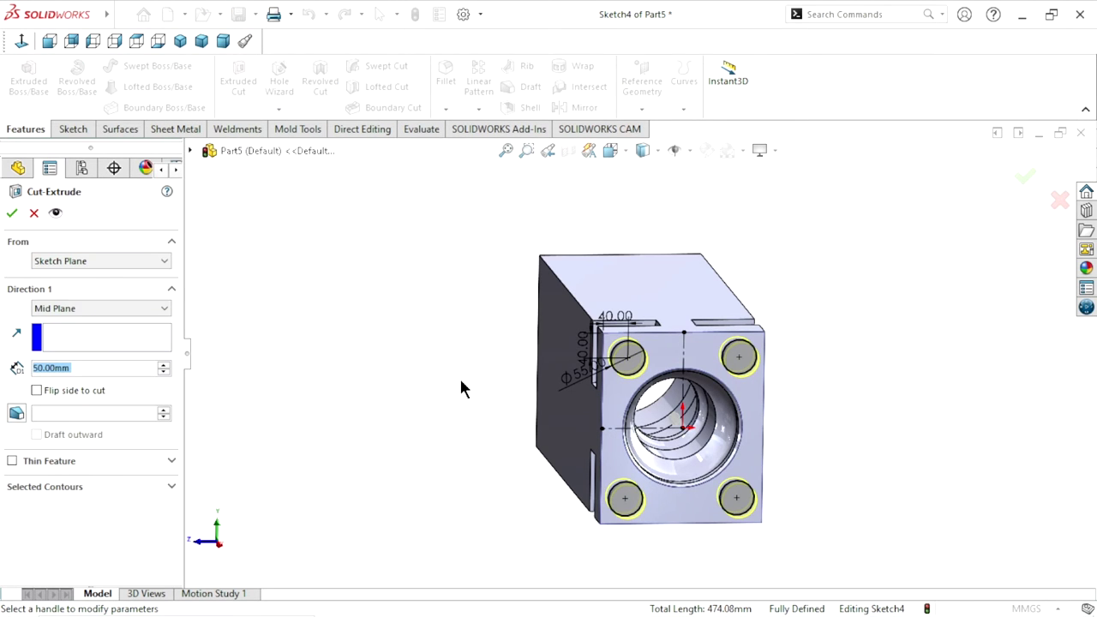
click(105, 308)
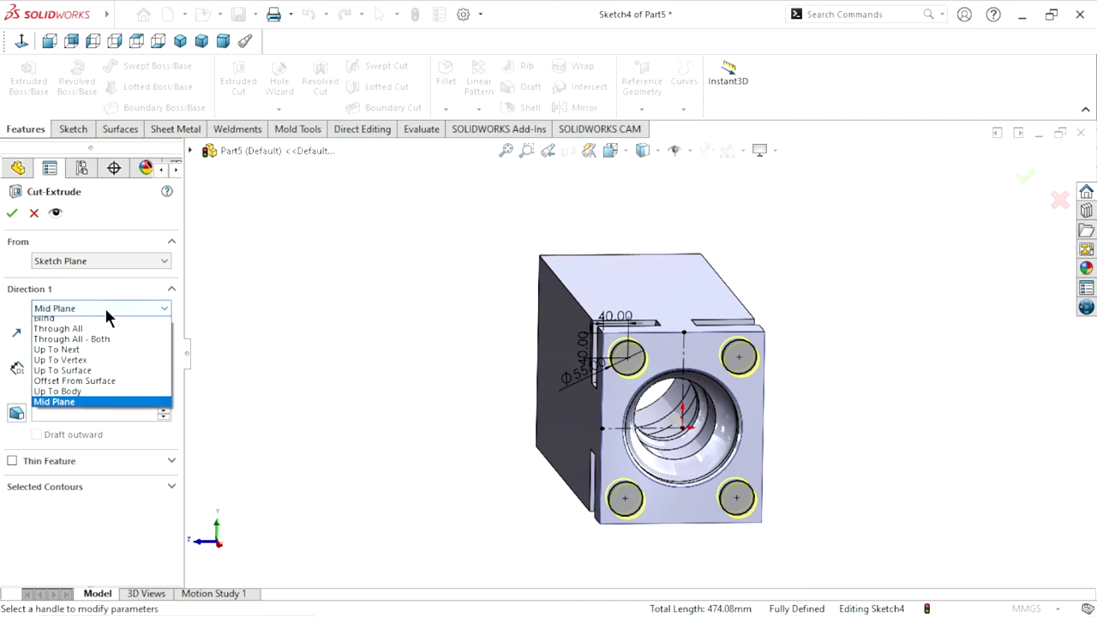
click(51, 323)
mouse_move(503, 426)
middle_down()
mouse_move(480, 380)
mouse_move(603, 441)
mouse_move(332, 409)
middle_up()
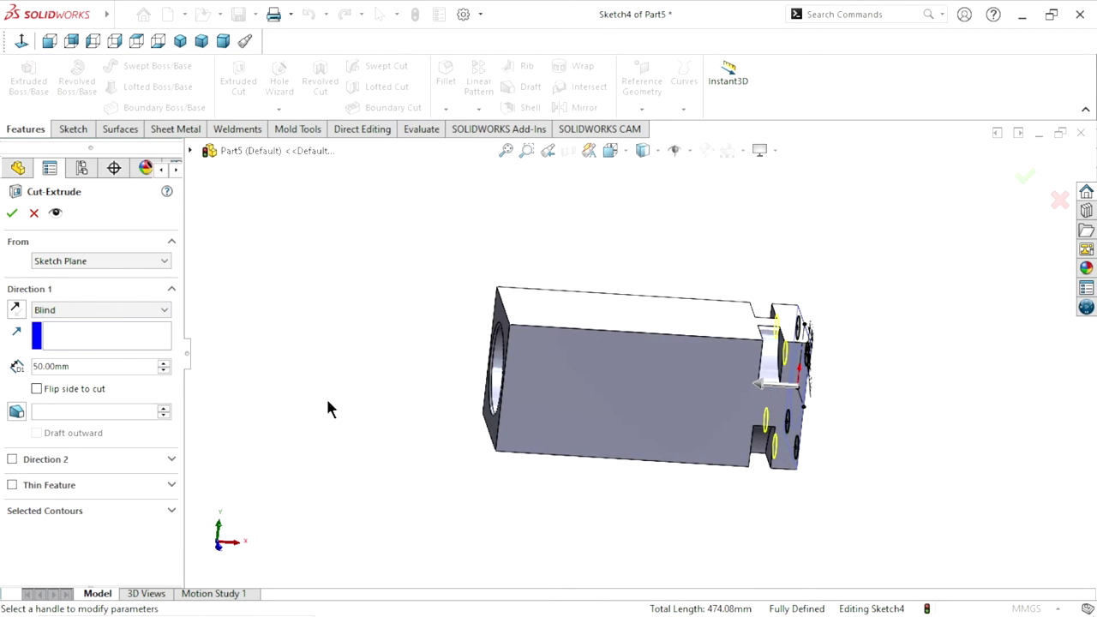
click(55, 309)
click(72, 374)
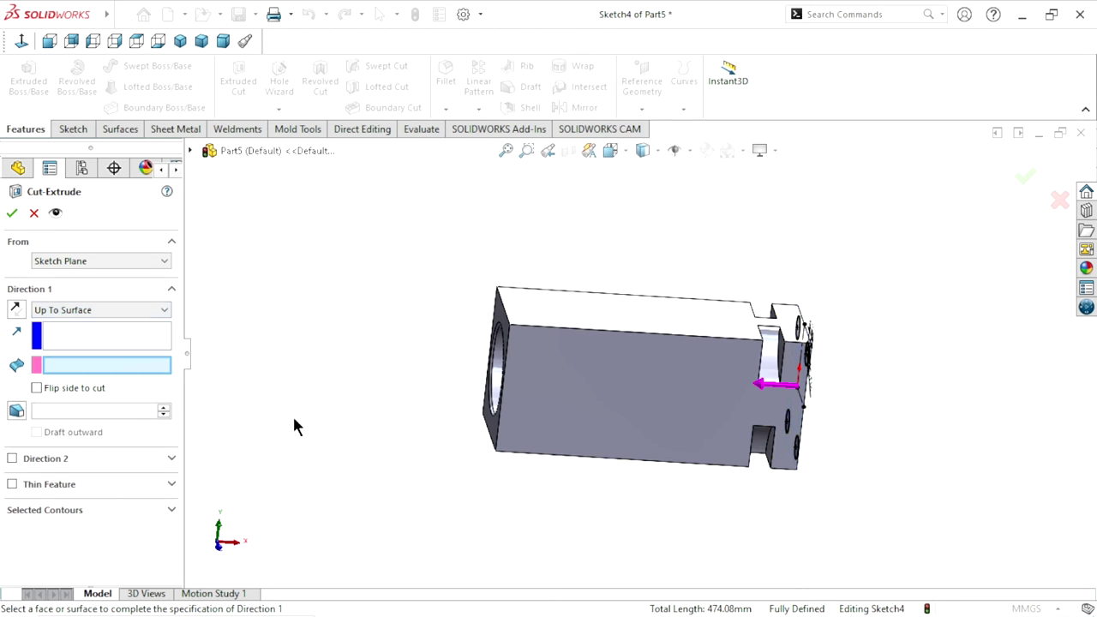
End the cut at the face inside the slot and confirm it
scroll(721, 397, down, 2)
scroll(720, 397, down, 2)
scroll(721, 403, down, 2)
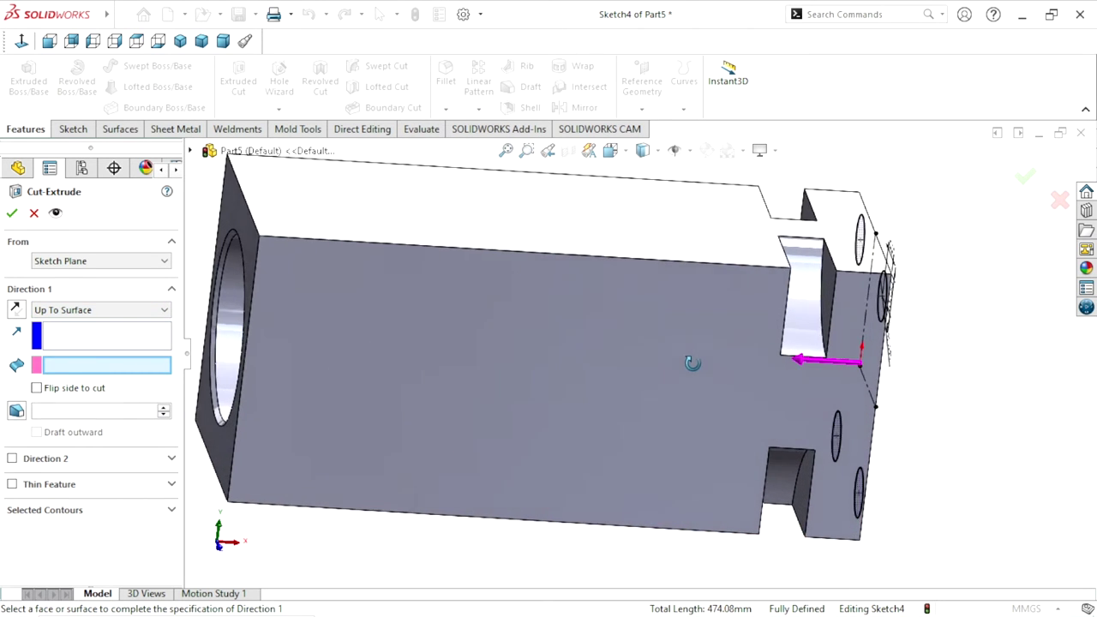
middle_drag(692, 364, 832, 331)
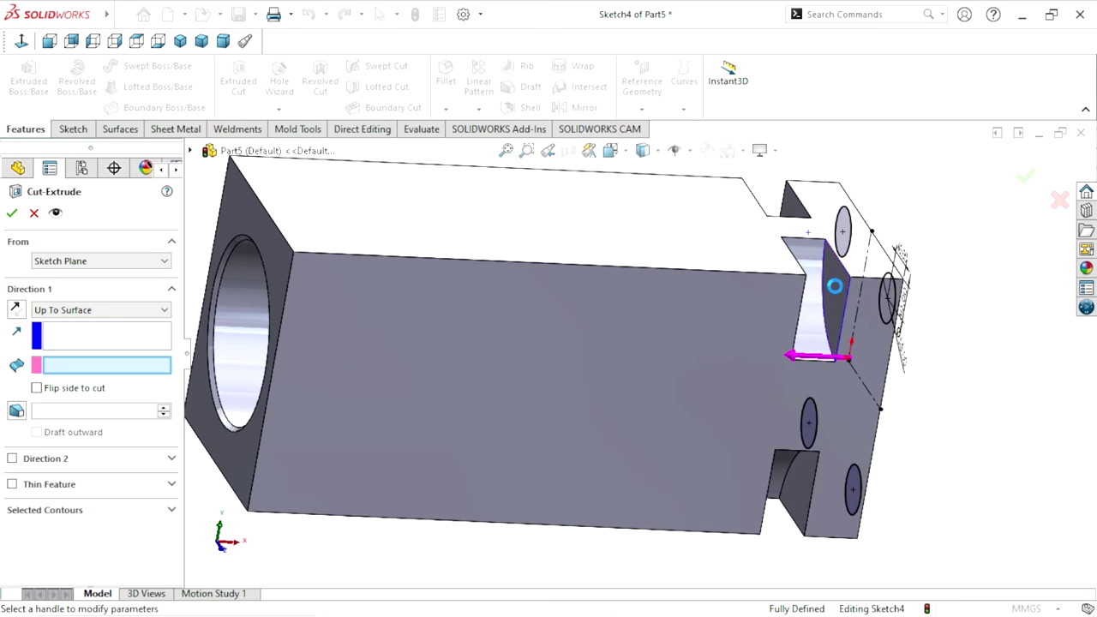
click(834, 285)
mouse_move(658, 368)
middle_down()
mouse_move(736, 385)
mouse_move(700, 367)
mouse_move(559, 375)
middle_up()
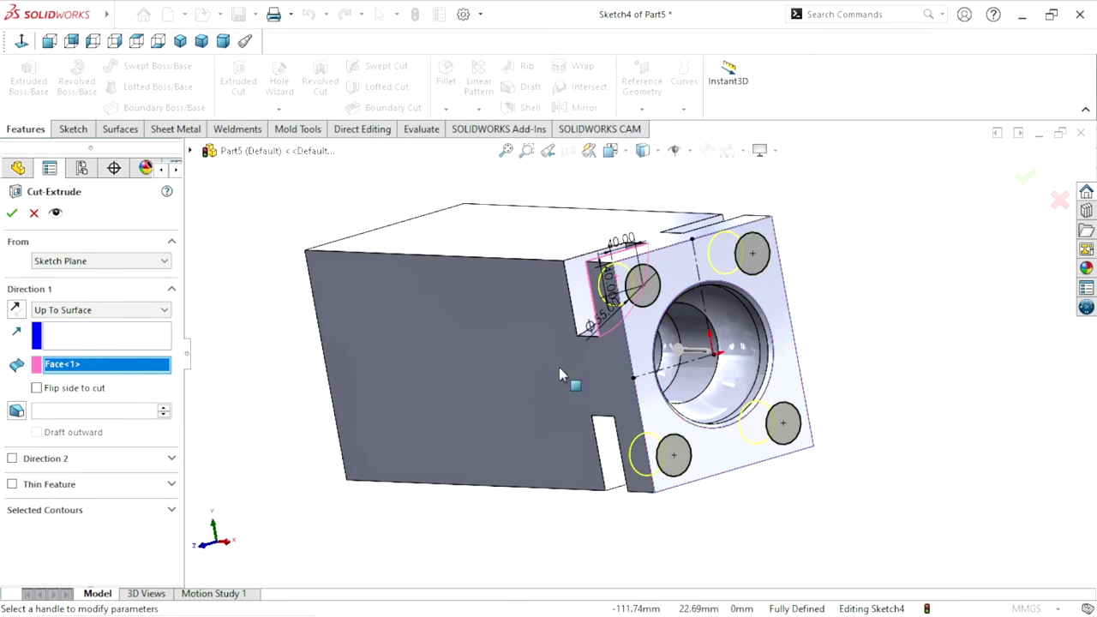
click(8, 215)
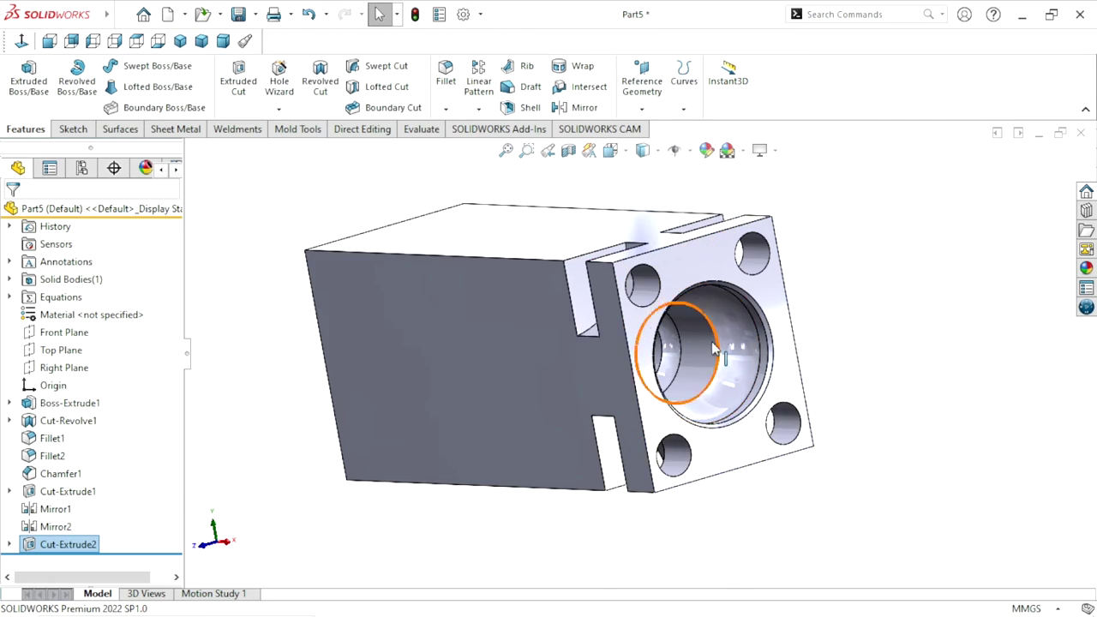
Inspect the new holes, return to isometric view, and select the large side face
scroll(720, 356, down, 3)
mouse_move(921, 360)
middle_down()
mouse_move(558, 399)
mouse_move(603, 419)
mouse_move(609, 360)
mouse_move(556, 394)
mouse_move(575, 372)
mouse_move(503, 395)
middle_up()
scroll(502, 395, up, 3)
scroll(535, 384, down, 2)
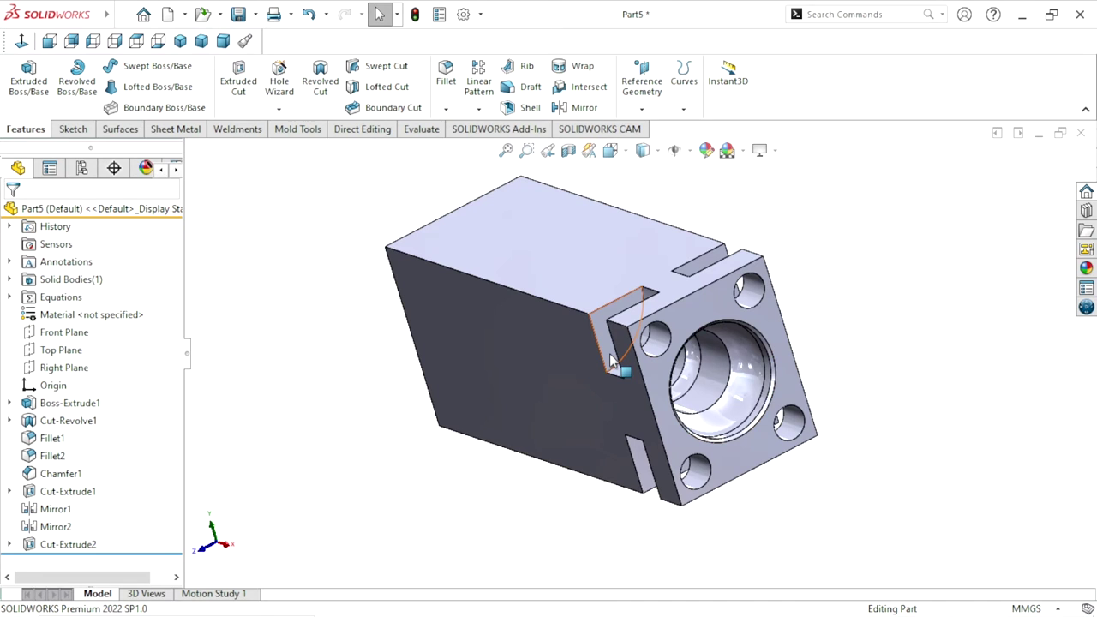
scroll(615, 401, down, 2)
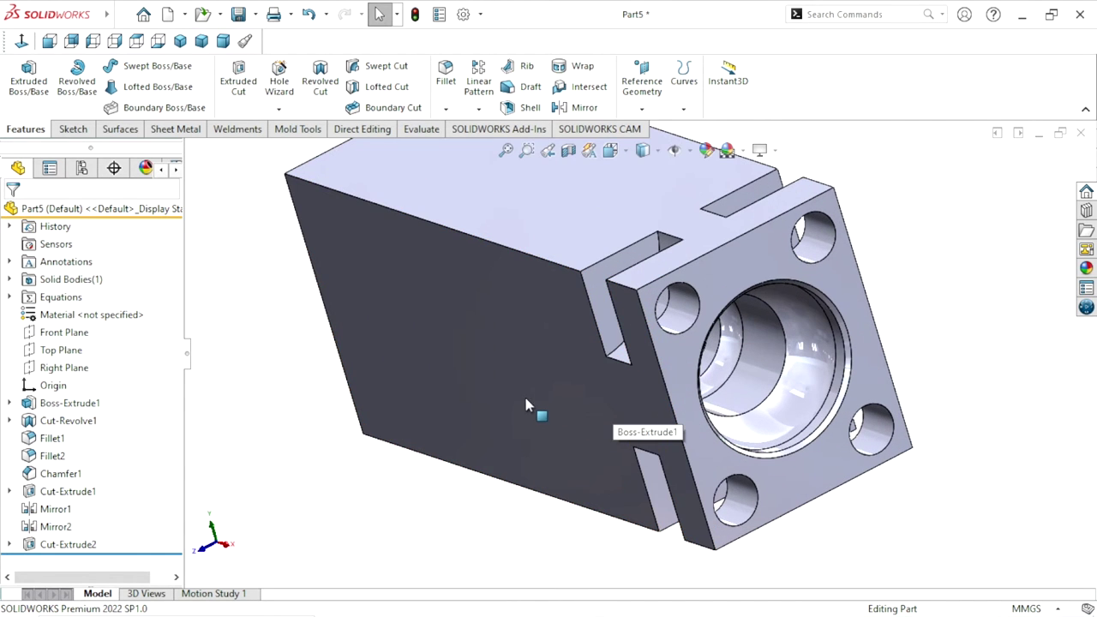
click(180, 40)
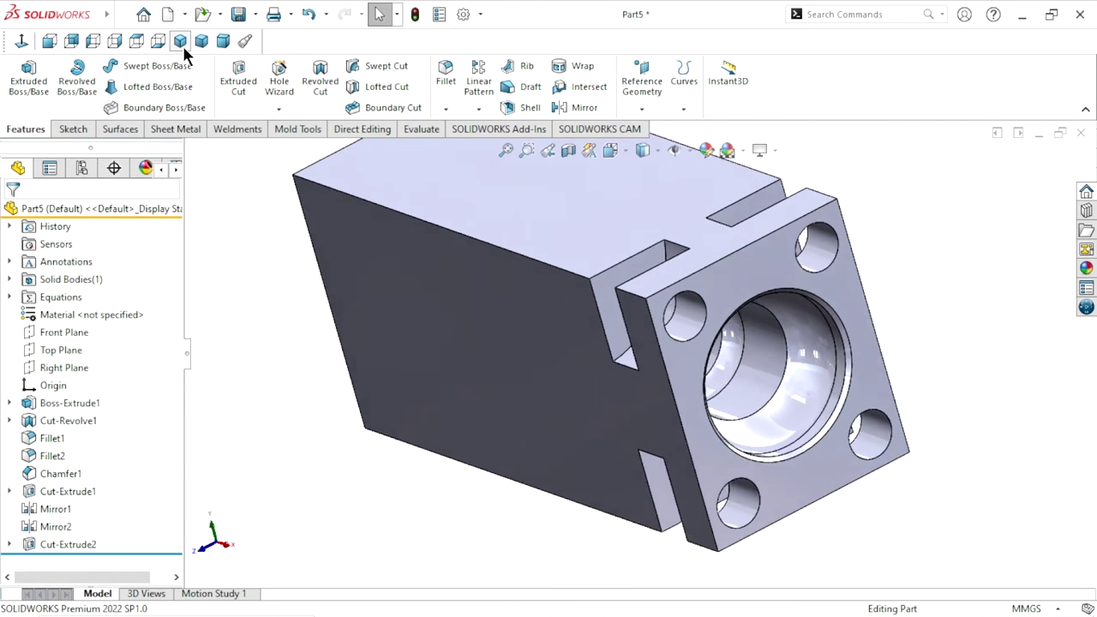
click(624, 395)
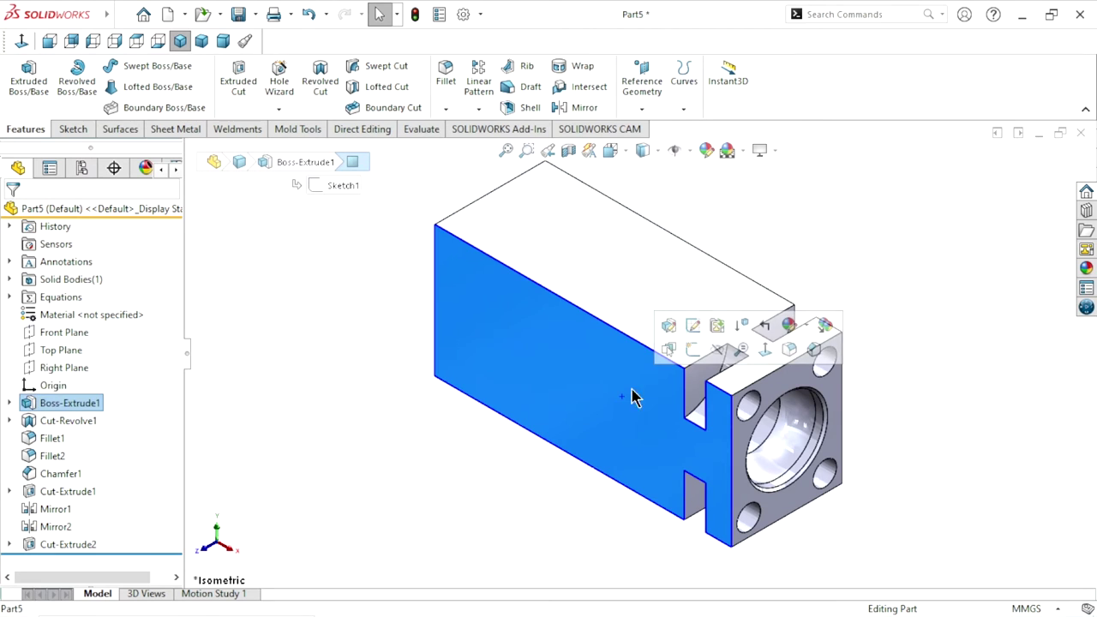
Sketch a corner rectangle on the side face spanning across the block's top edge
click(692, 349)
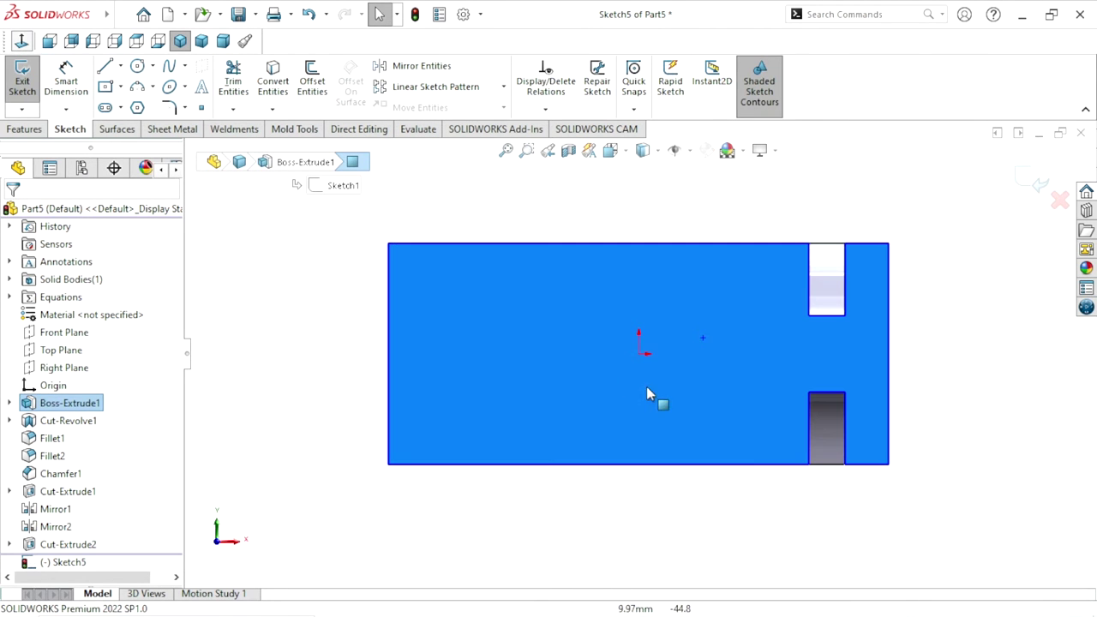
click(120, 86)
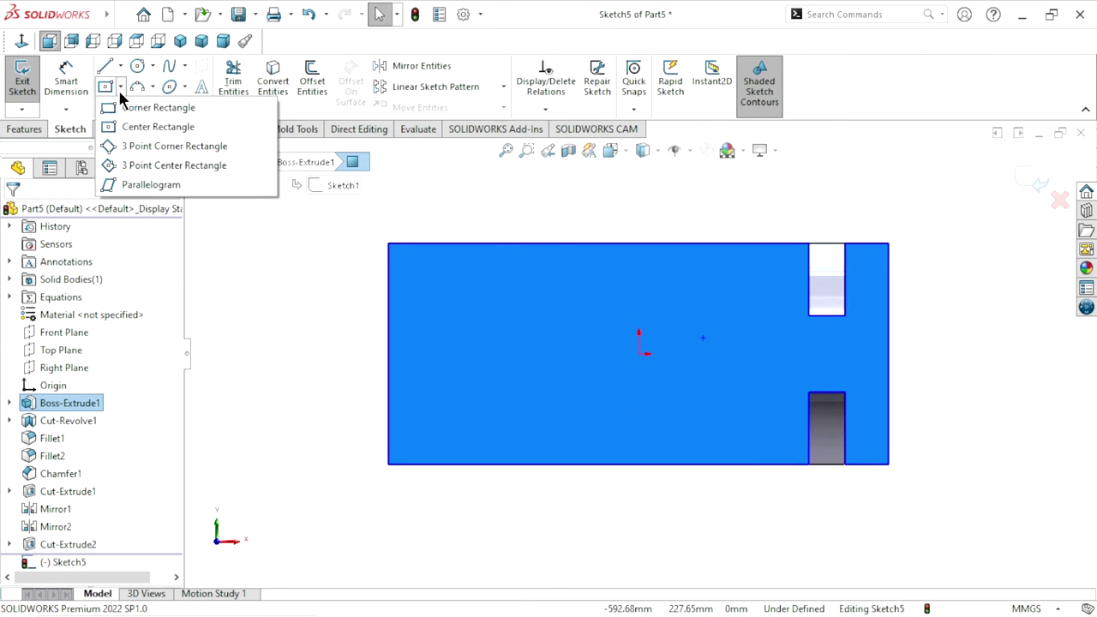
click(125, 104)
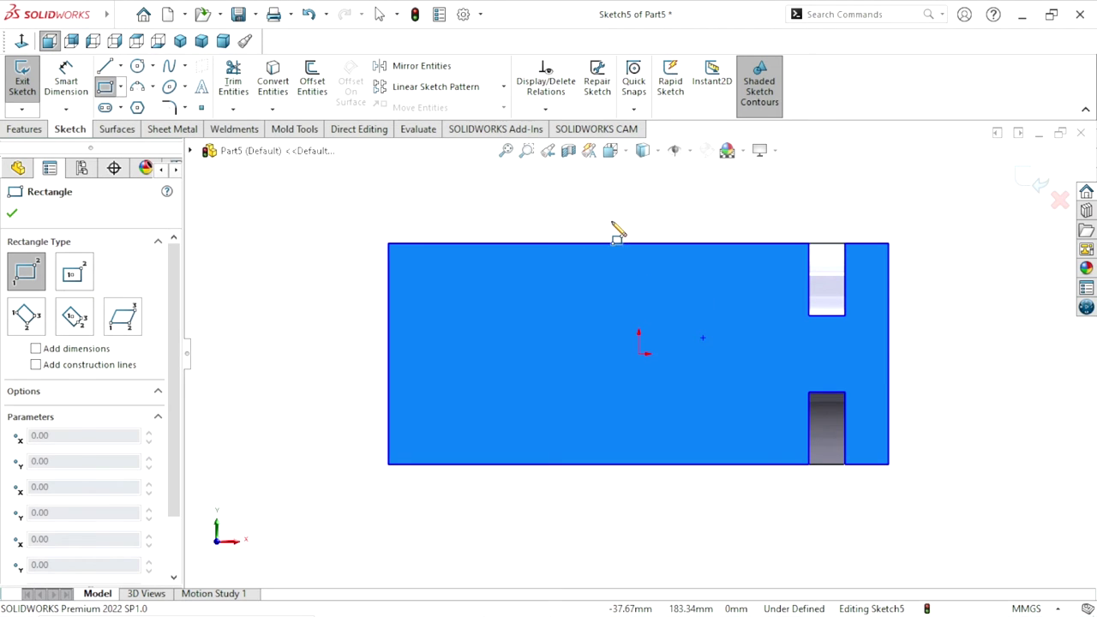
click(609, 216)
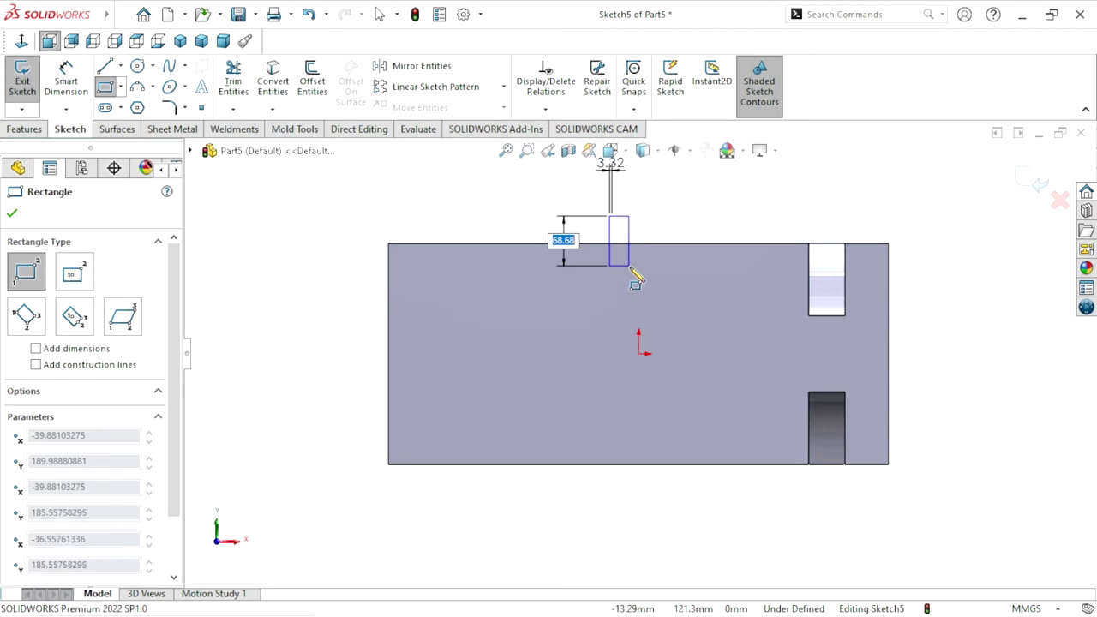
click(719, 259)
right_click(331, 238)
click(348, 246)
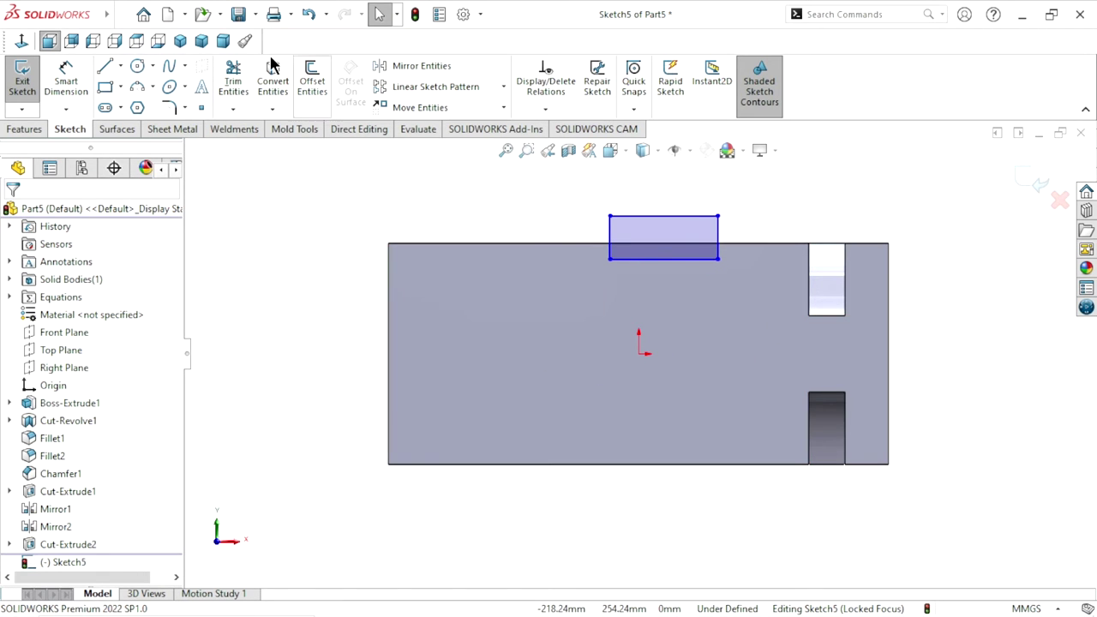
click(84, 94)
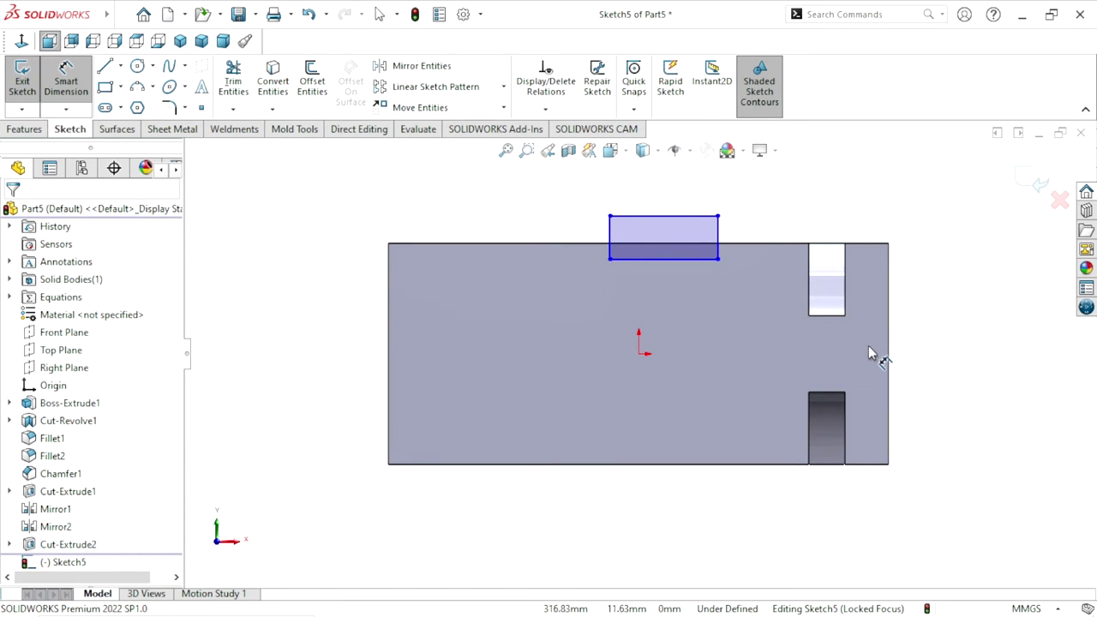
Dimension the rectangle's right edge 184 mm from the block's right edge
click(891, 267)
click(718, 240)
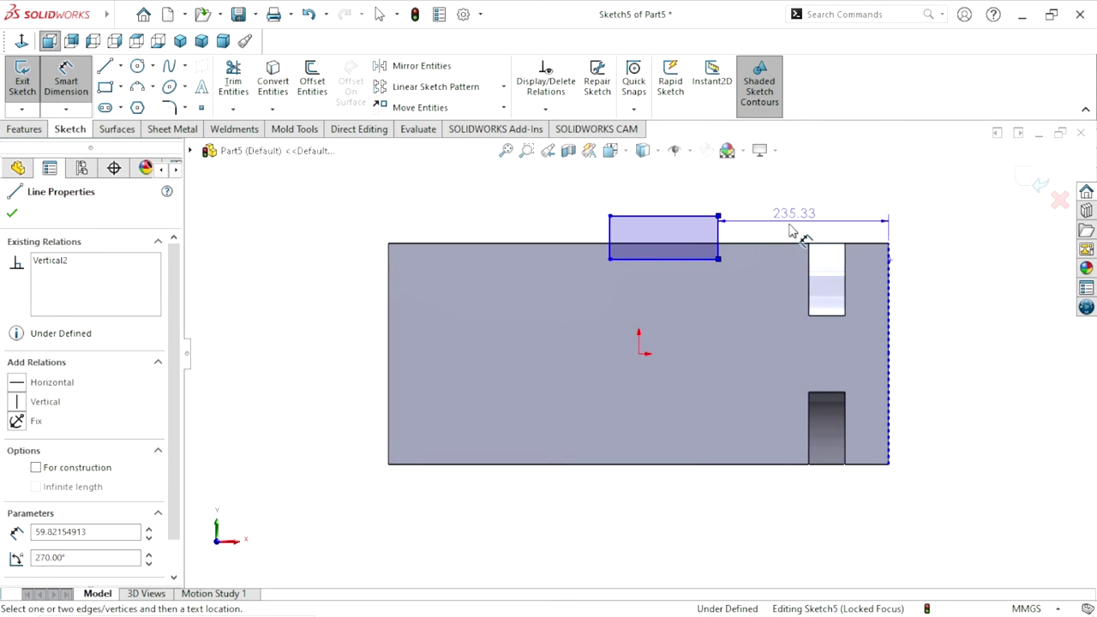
click(795, 228)
text(184)
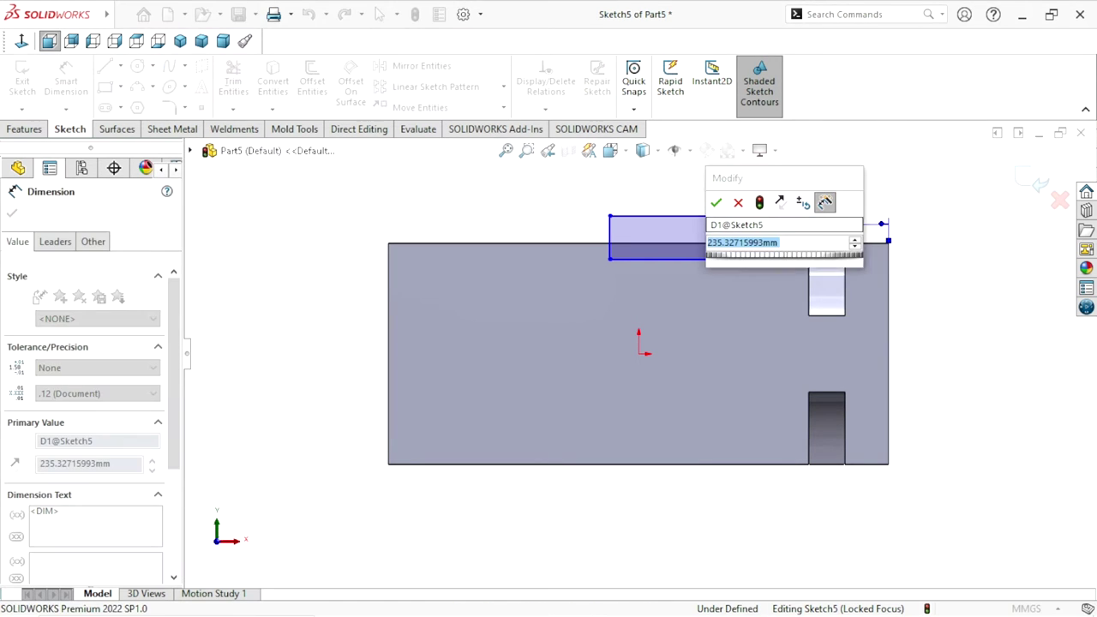
click(717, 203)
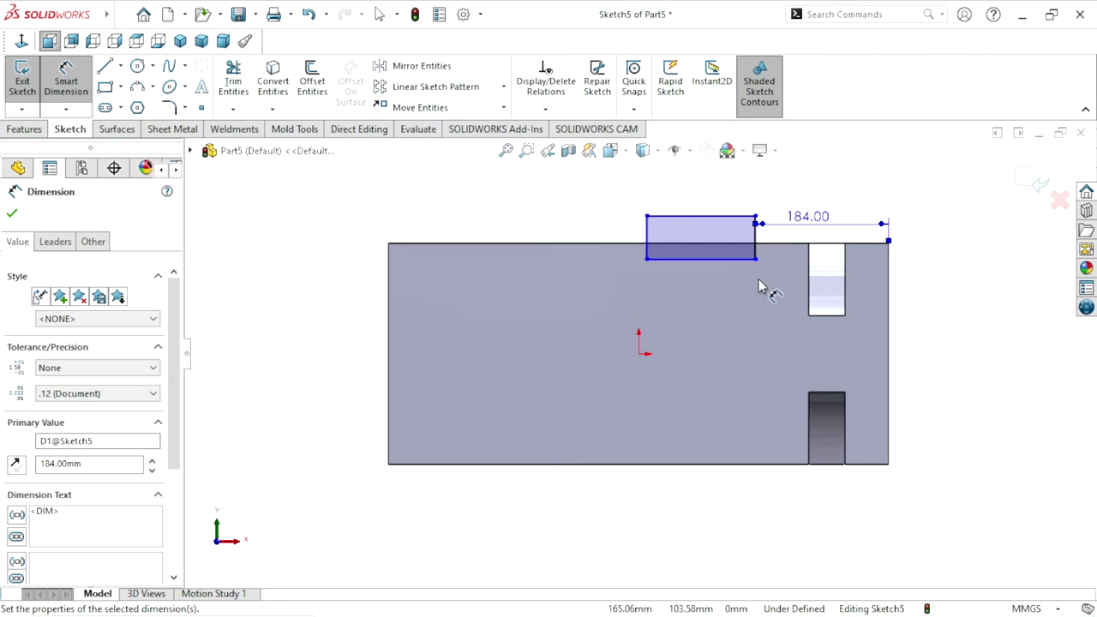
scroll(748, 257, down, 2)
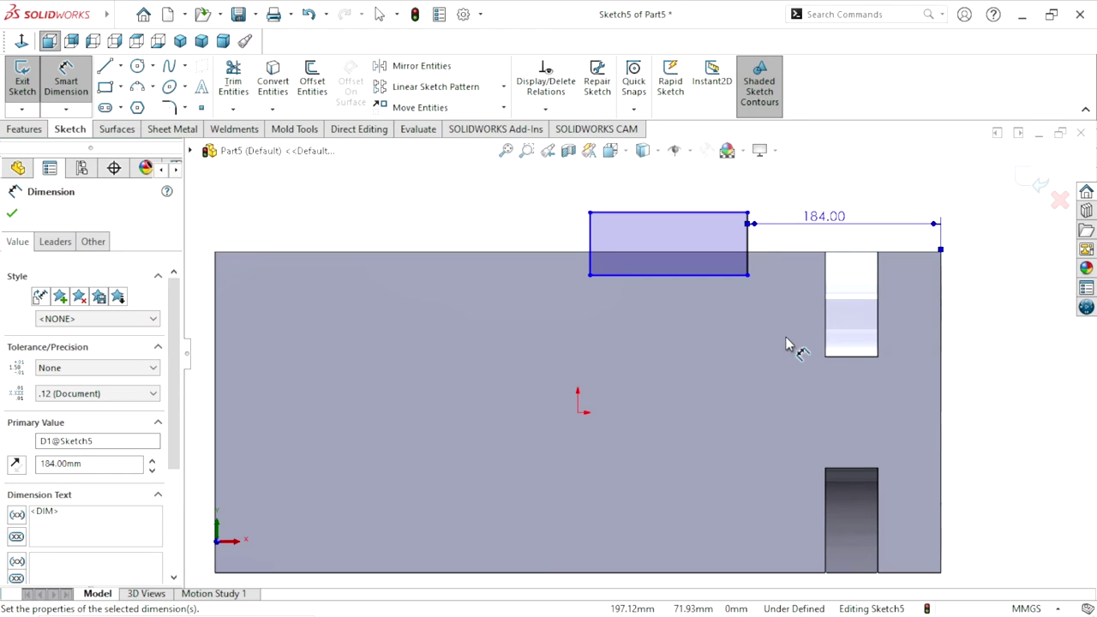
Set the rectangle's width to 130 mm and nudge the label right
click(653, 212)
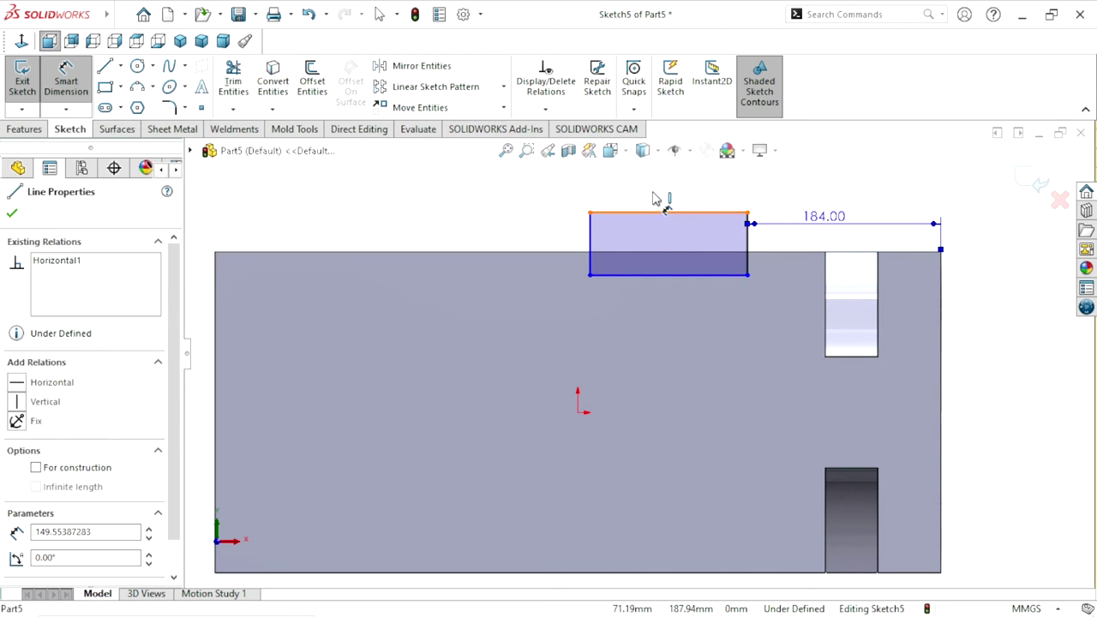
click(657, 195)
text(130)
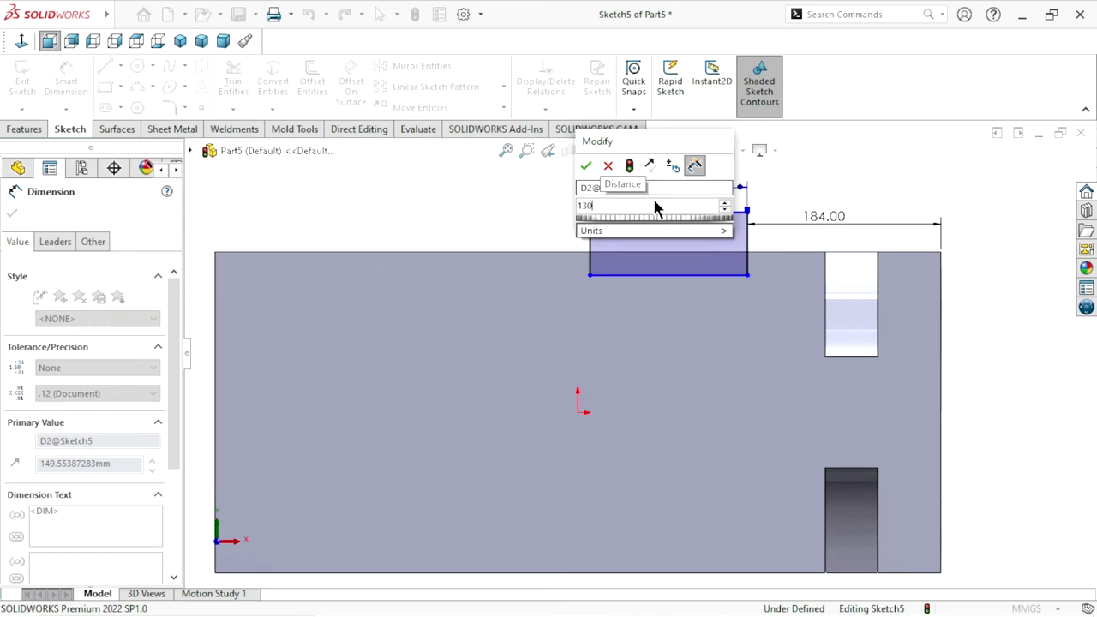
click(586, 165)
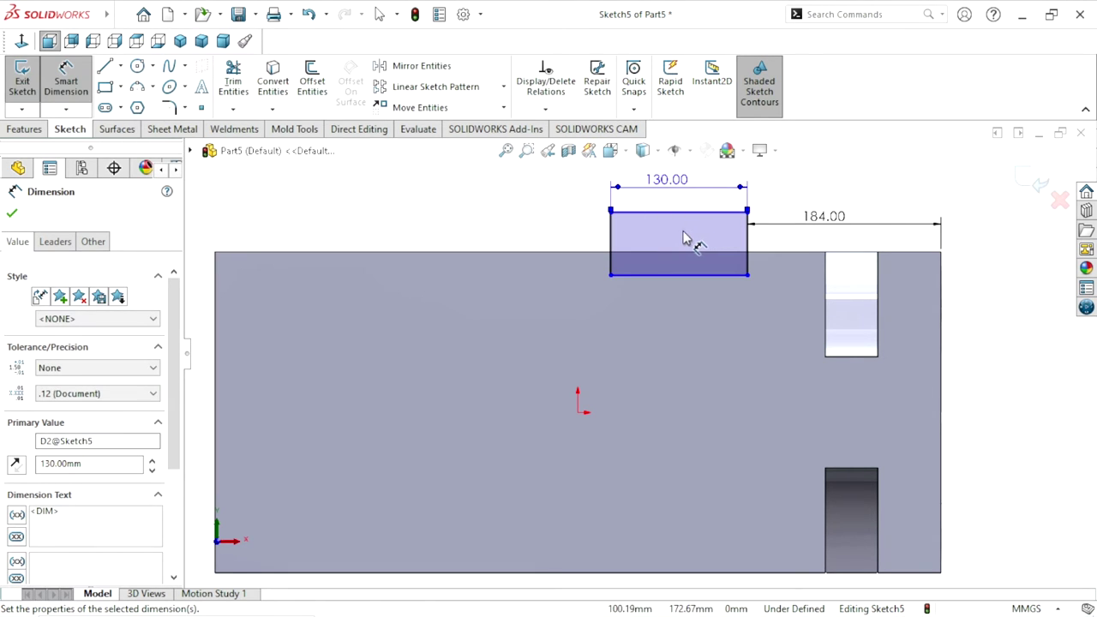
drag(678, 185, 690, 183)
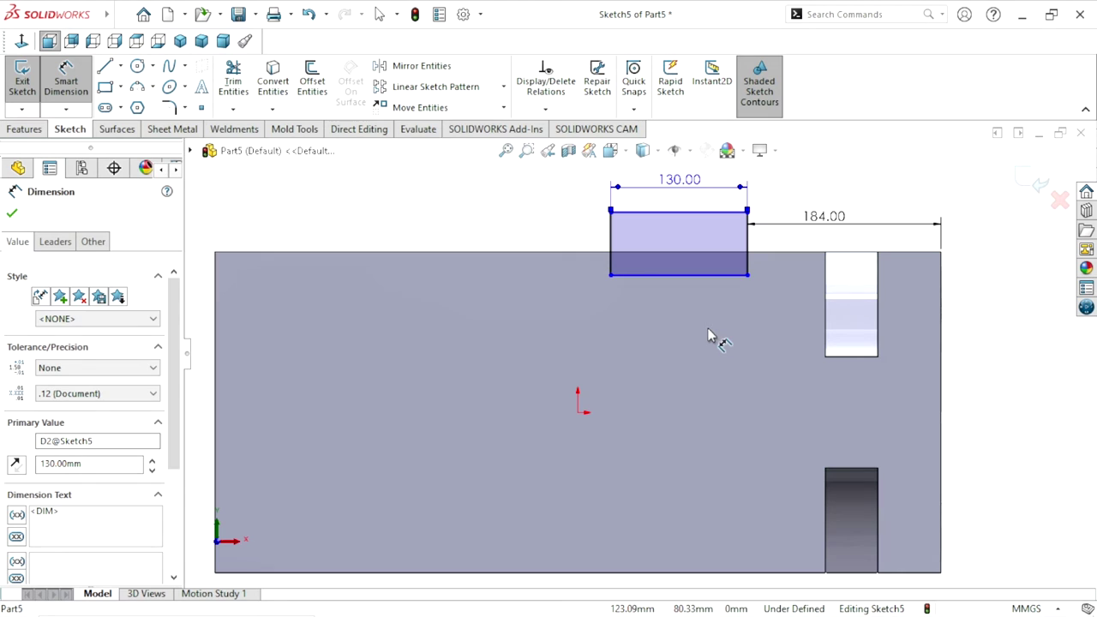
scroll(652, 257, down, 2)
scroll(630, 231, down, 2)
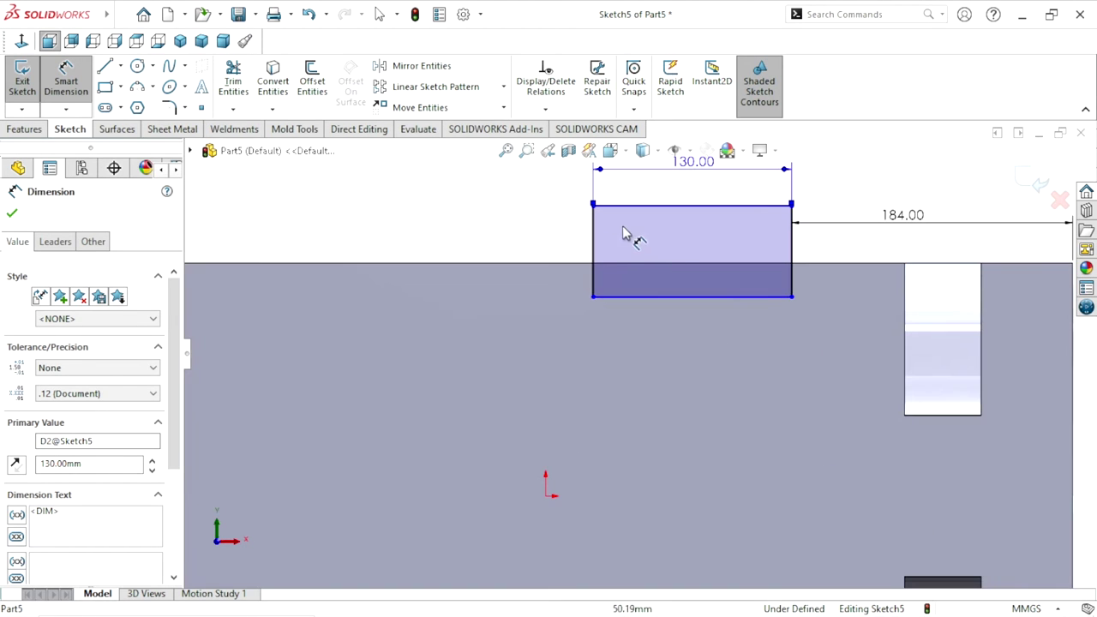
Set the rectangle's height to 40 mm
click(591, 244)
click(528, 240)
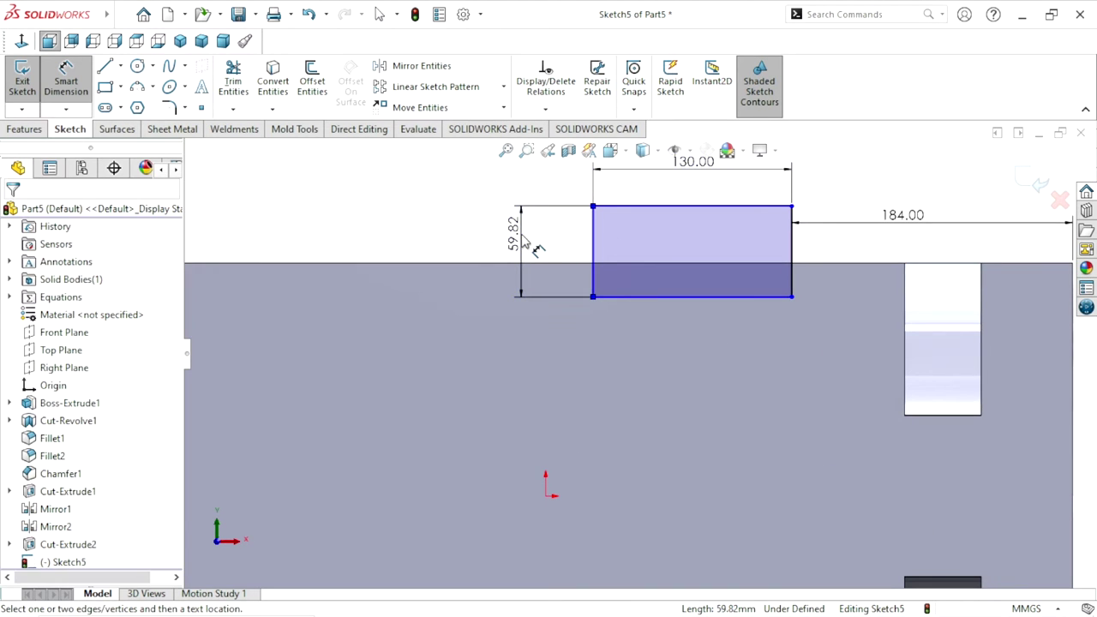
text(40)
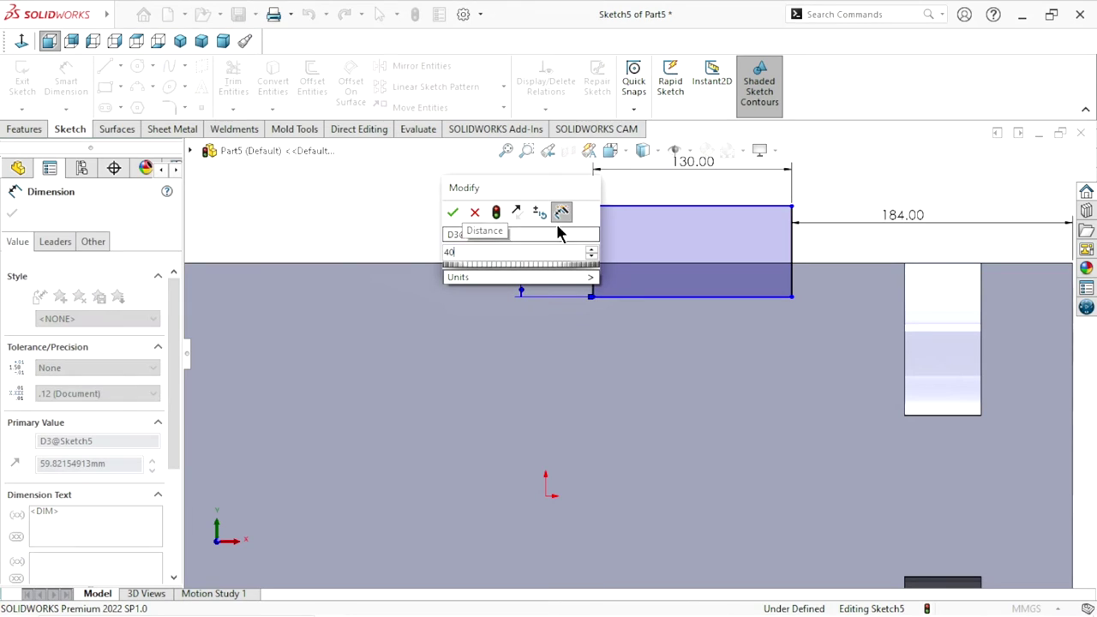
click(453, 214)
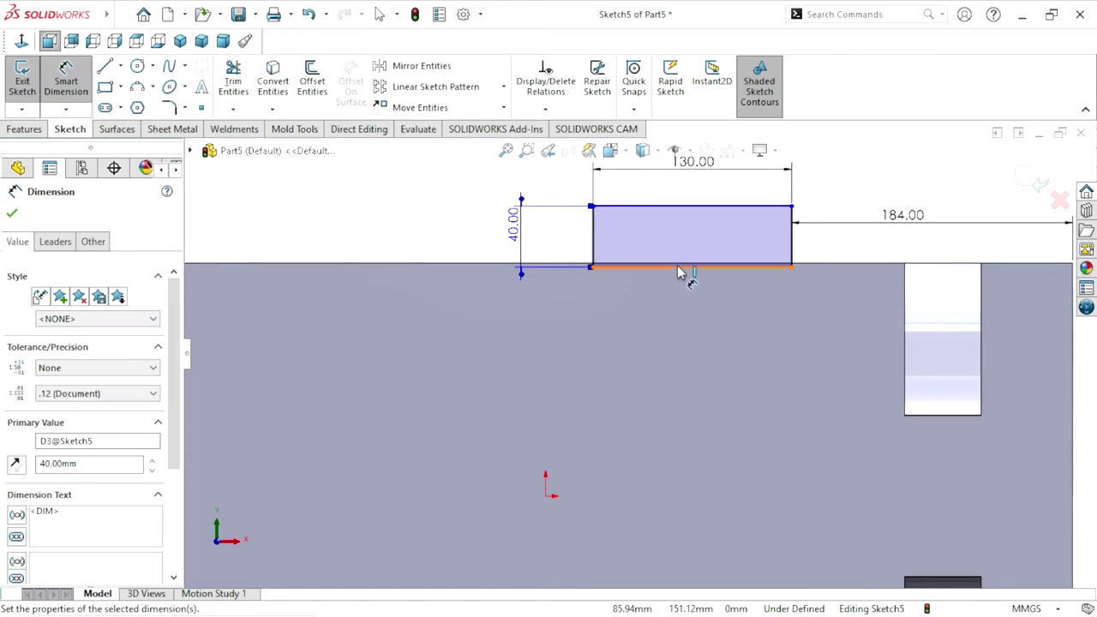
scroll(776, 274, down, 3)
scroll(775, 281, down, 1)
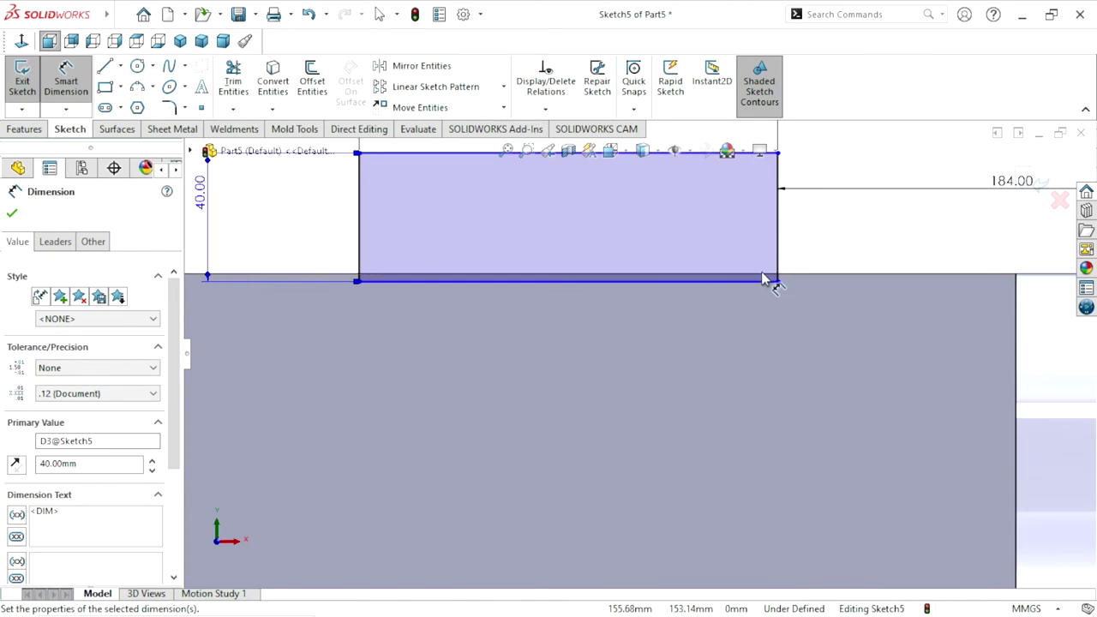
Place the rectangle's lower edge 18 mm below the block's top edge
click(805, 277)
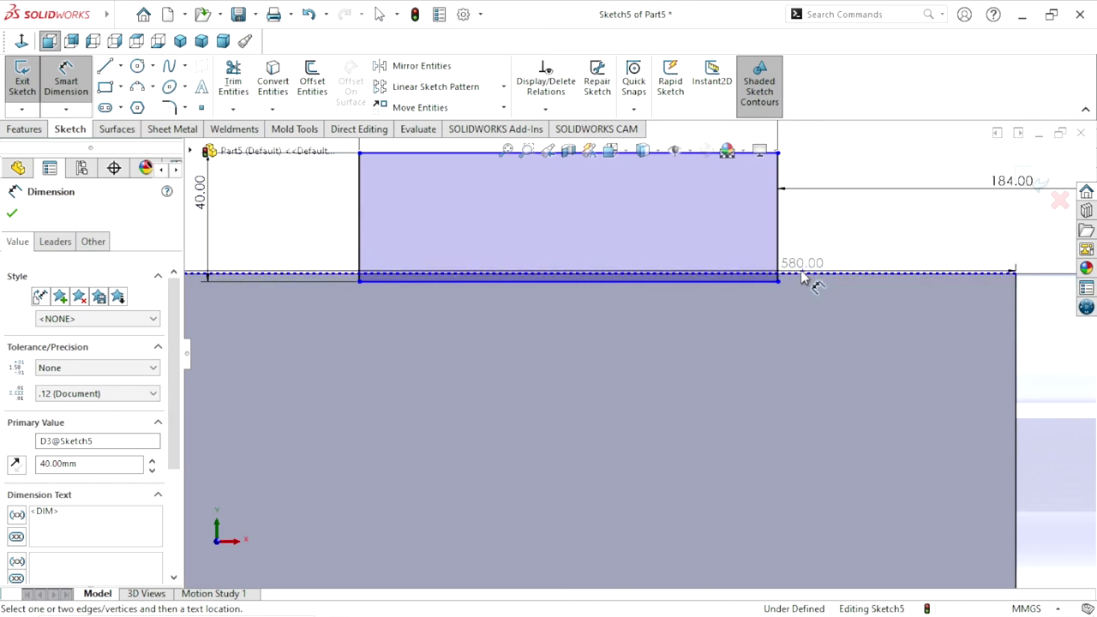
click(754, 288)
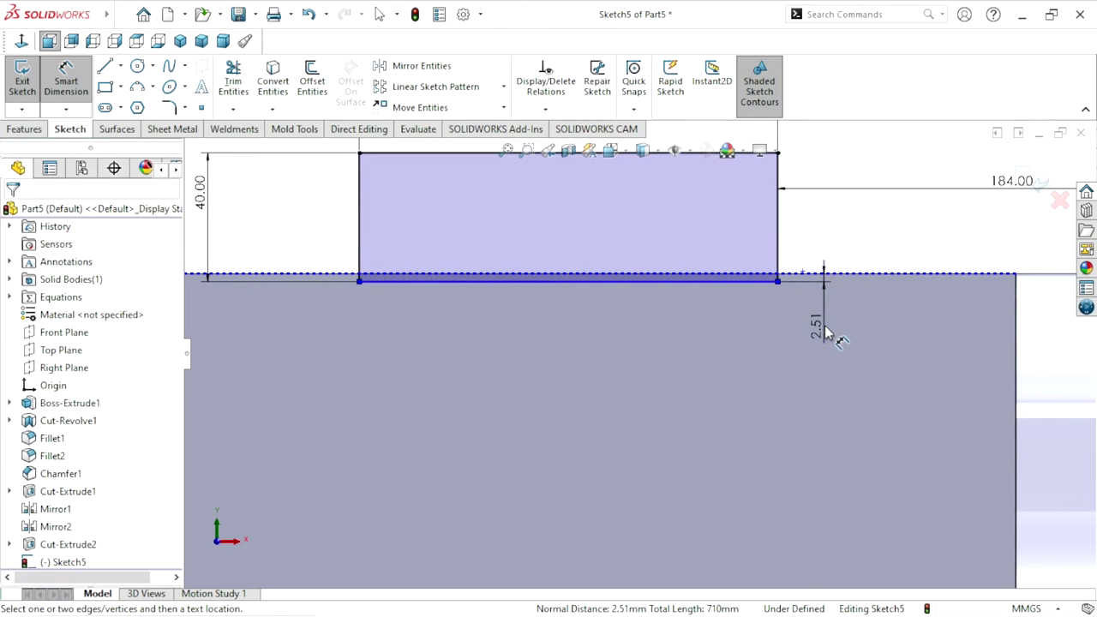
click(824, 329)
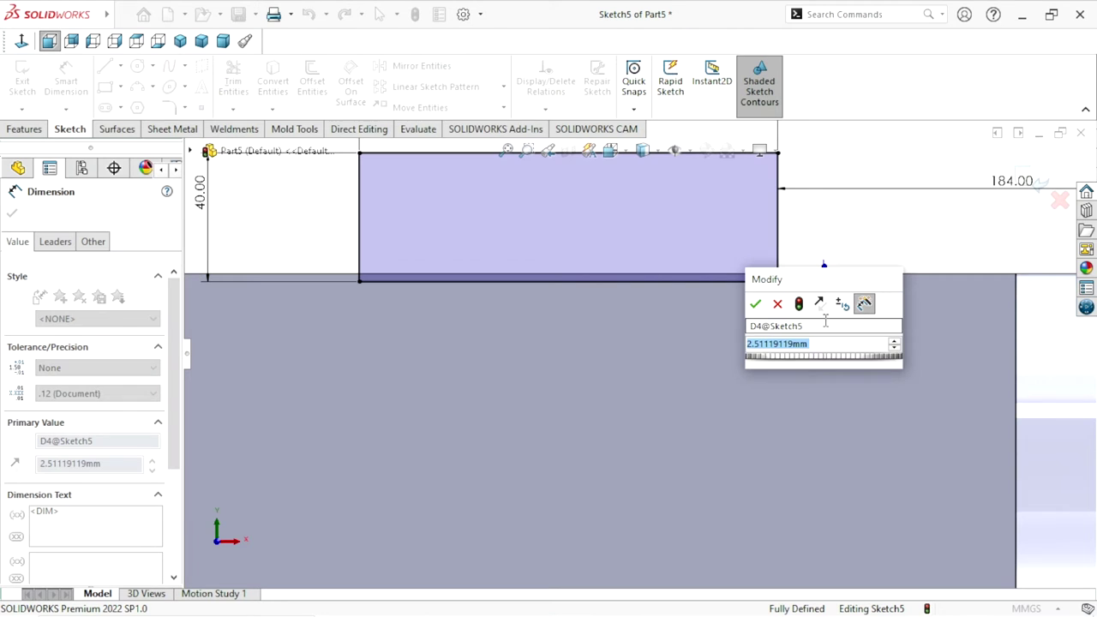
text(18)
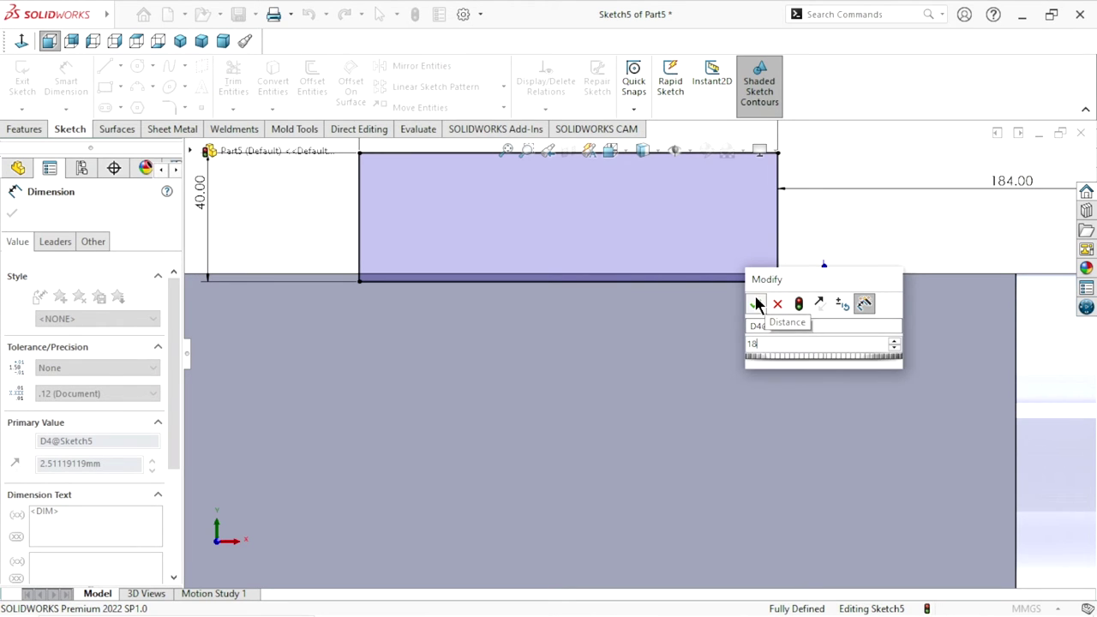
click(777, 303)
key(f)
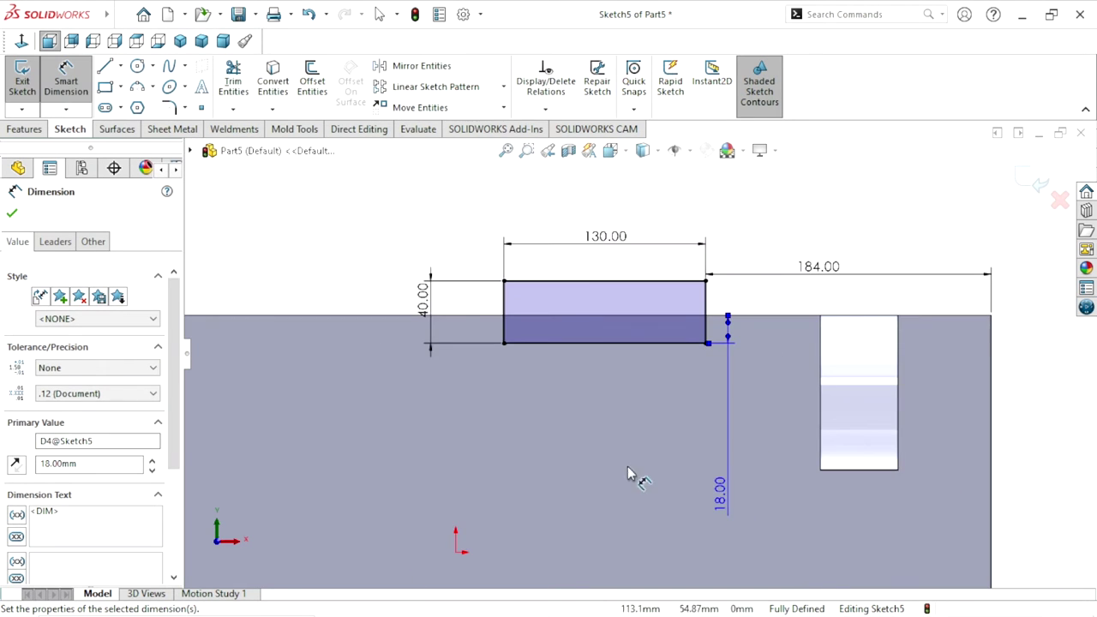
scroll(517, 432, down, 2)
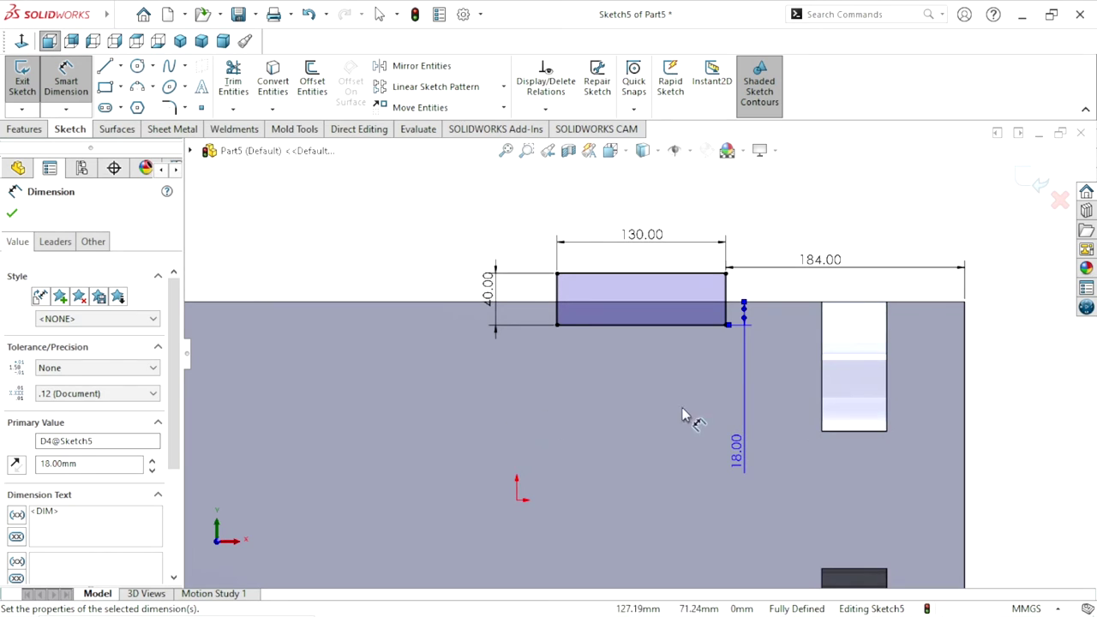
click(14, 216)
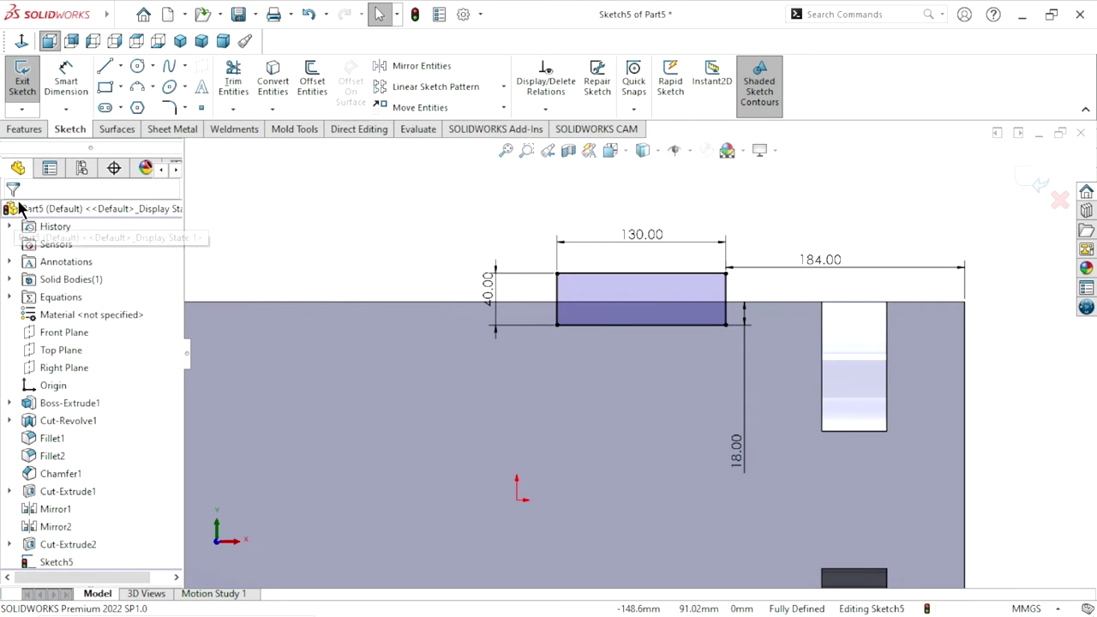
click(14, 136)
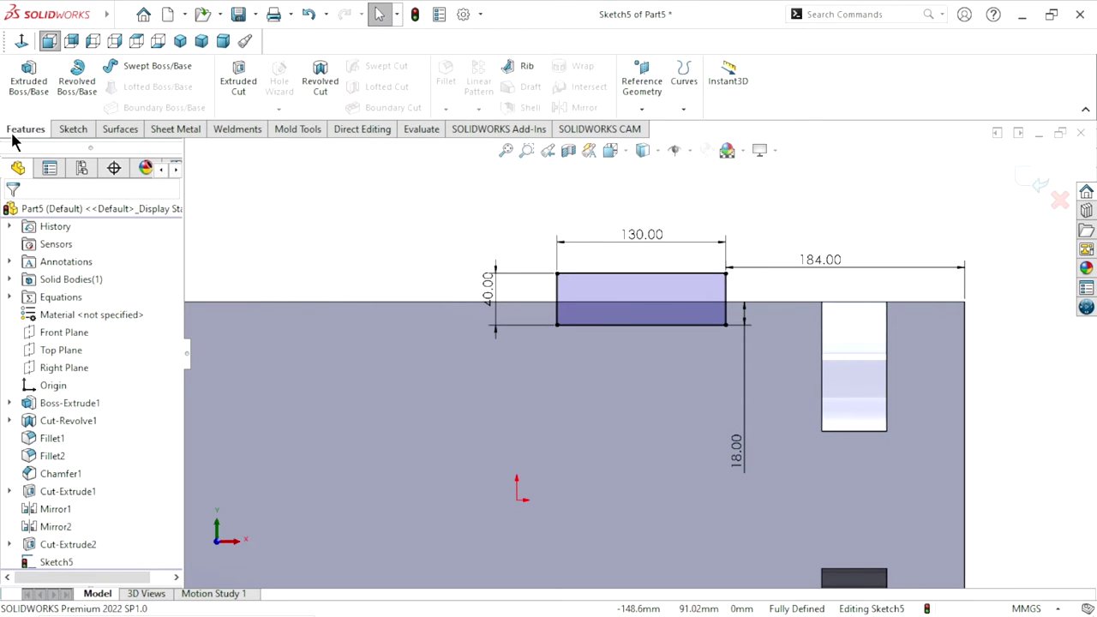
Extrude-cut Sketch5's 130 × 40 rectangle Through All, viewed in isometric
click(238, 85)
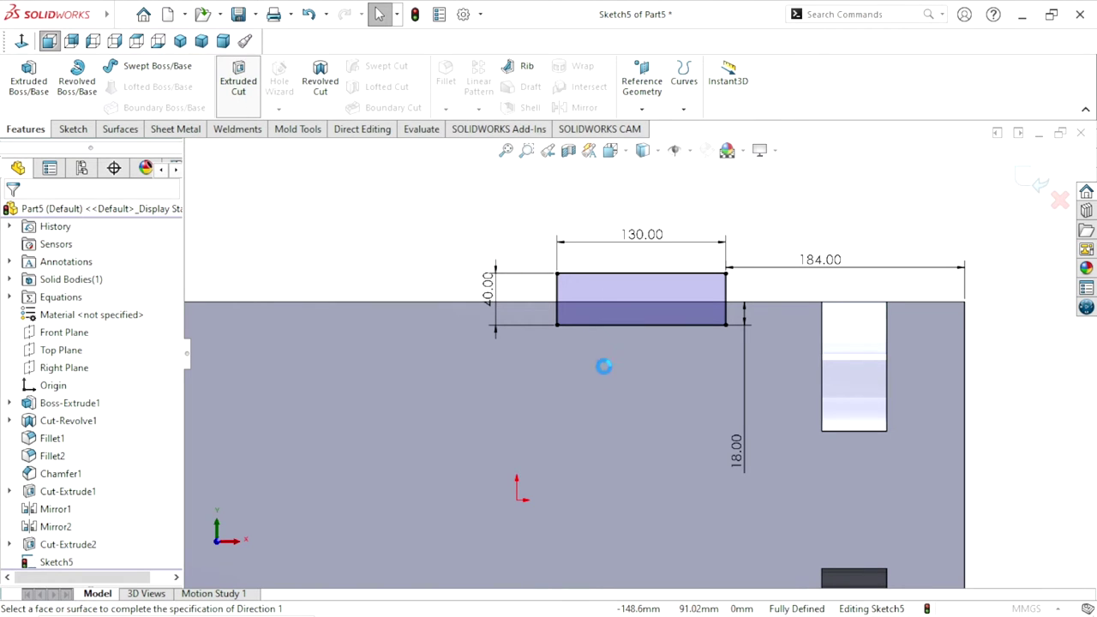
click(182, 44)
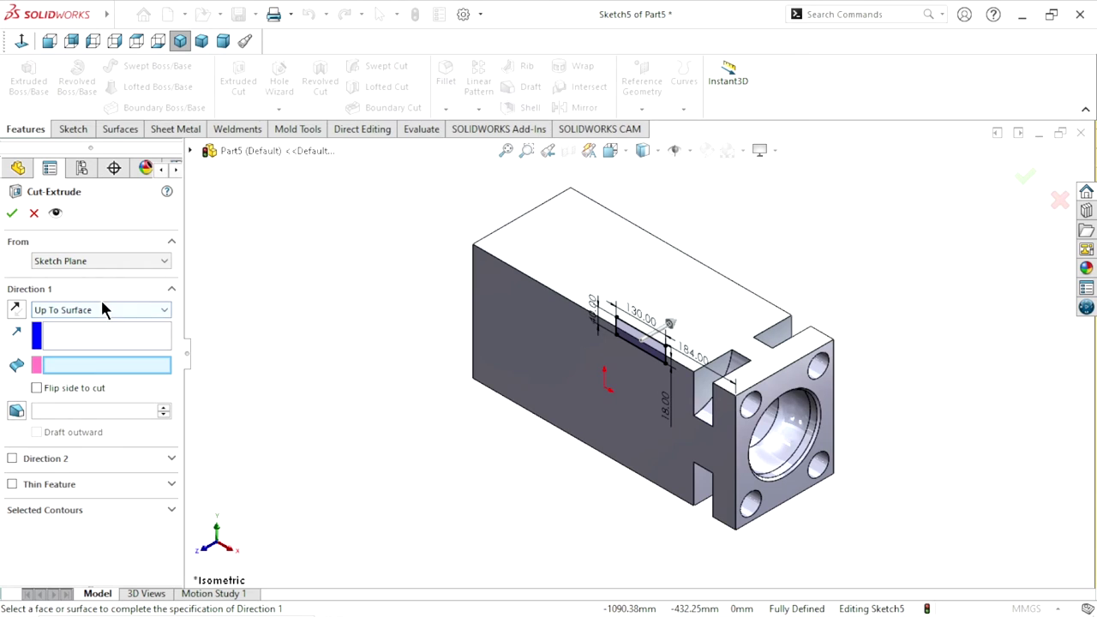
click(104, 312)
click(89, 326)
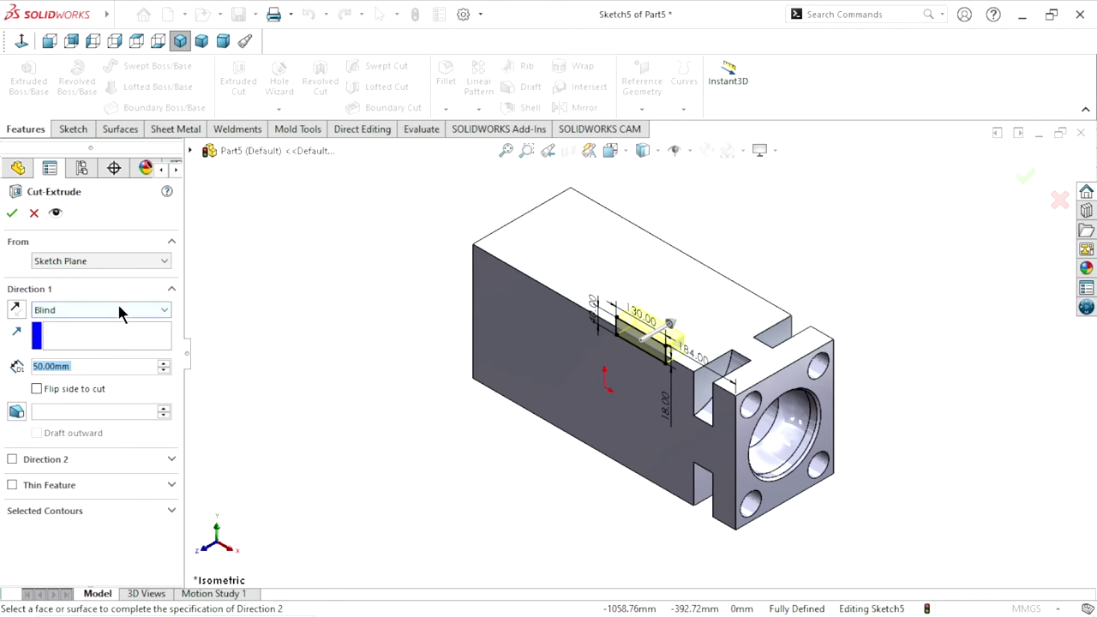
click(117, 309)
click(103, 335)
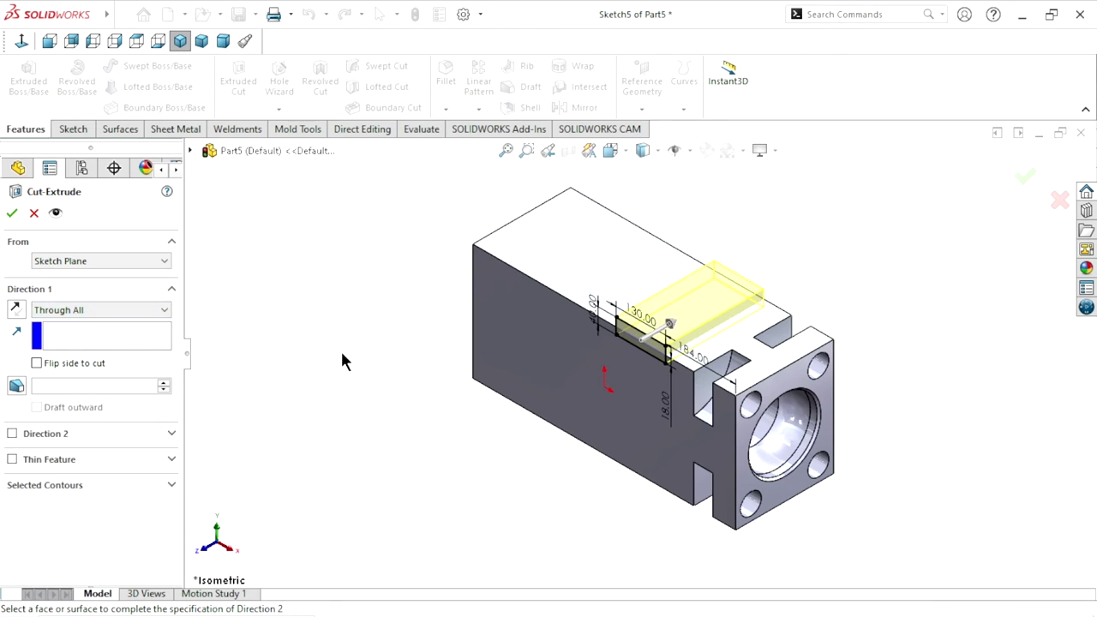
click(12, 213)
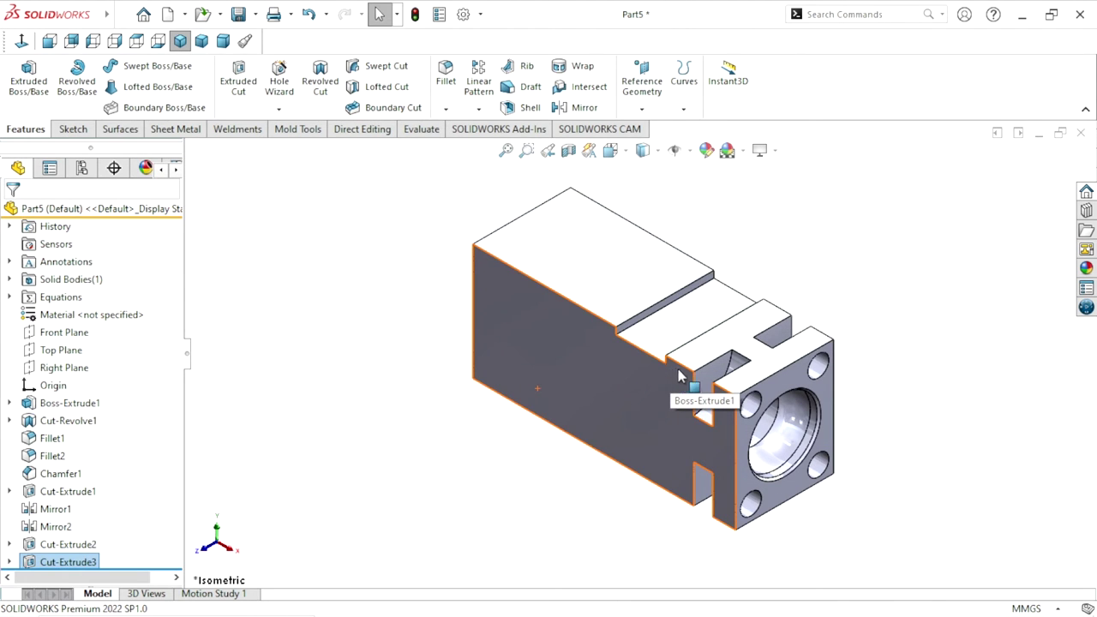
click(847, 298)
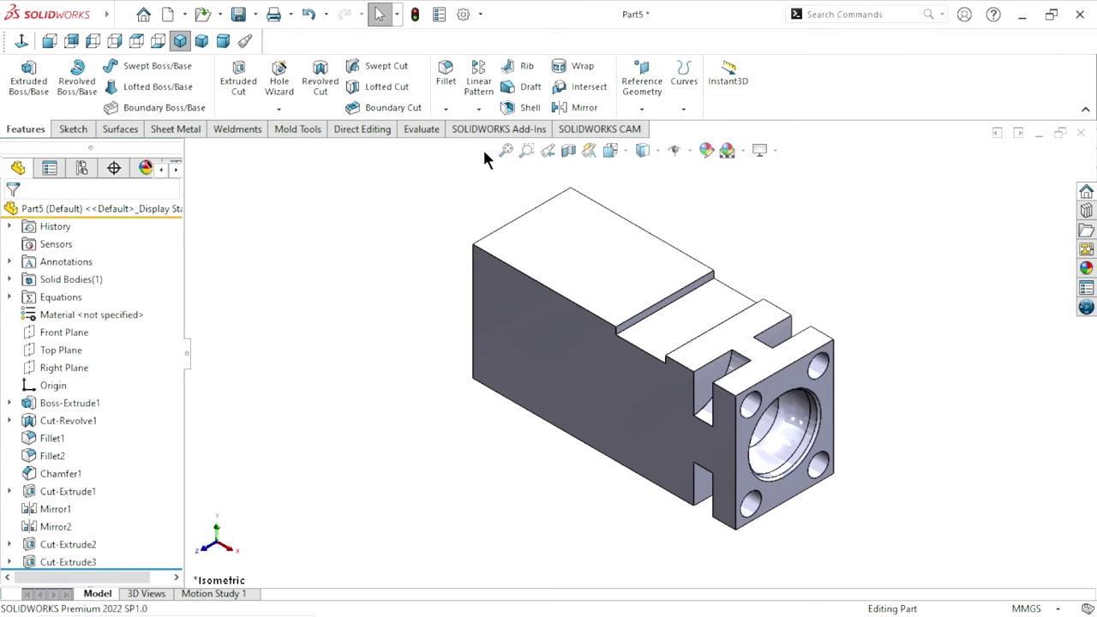
click(584, 107)
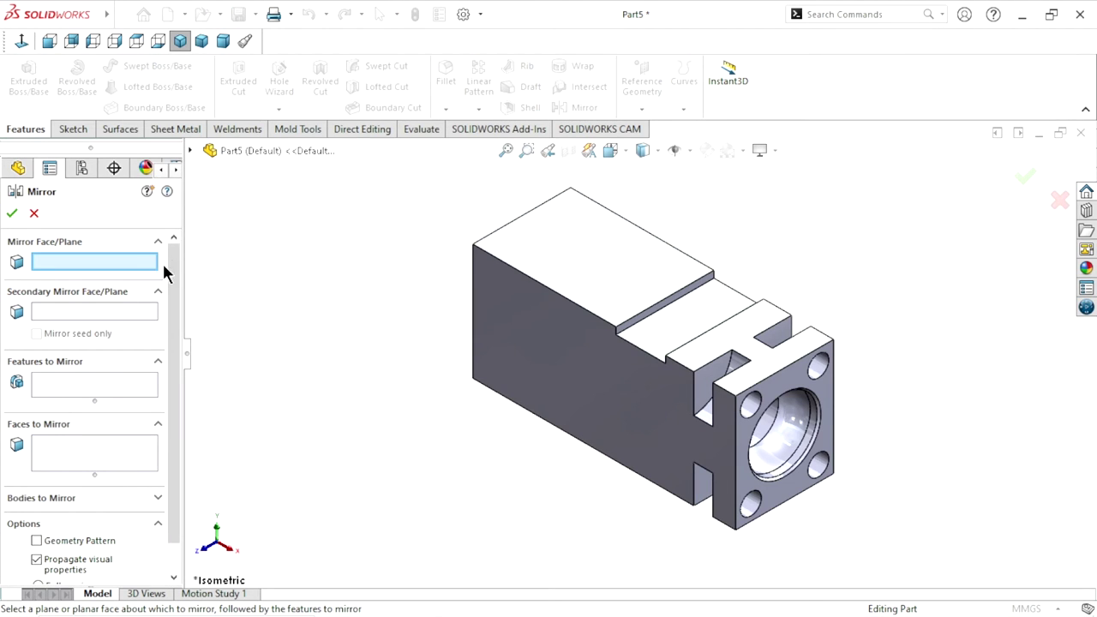
Mirror Cut-Extrude3 about the Top Plane to add a matching slot along the bottom edge
click(190, 151)
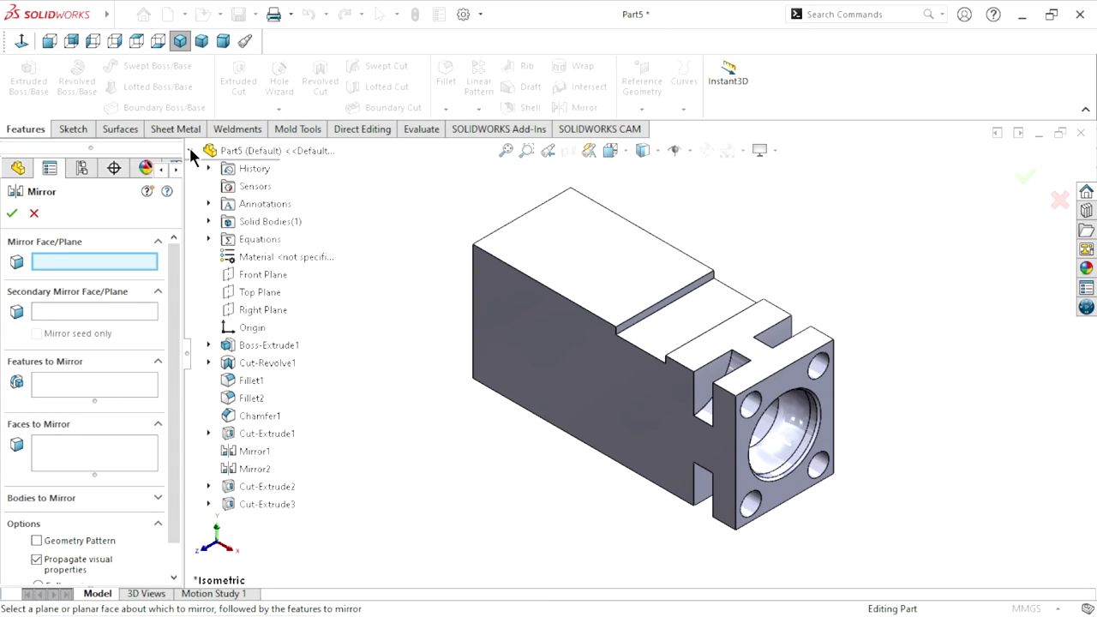
click(274, 296)
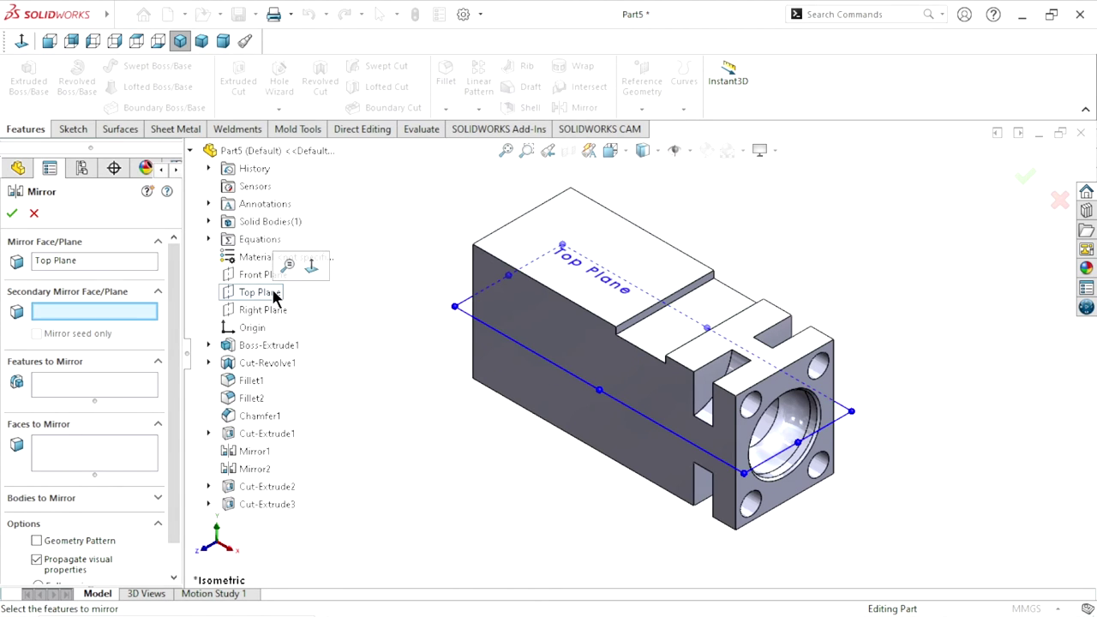
click(71, 392)
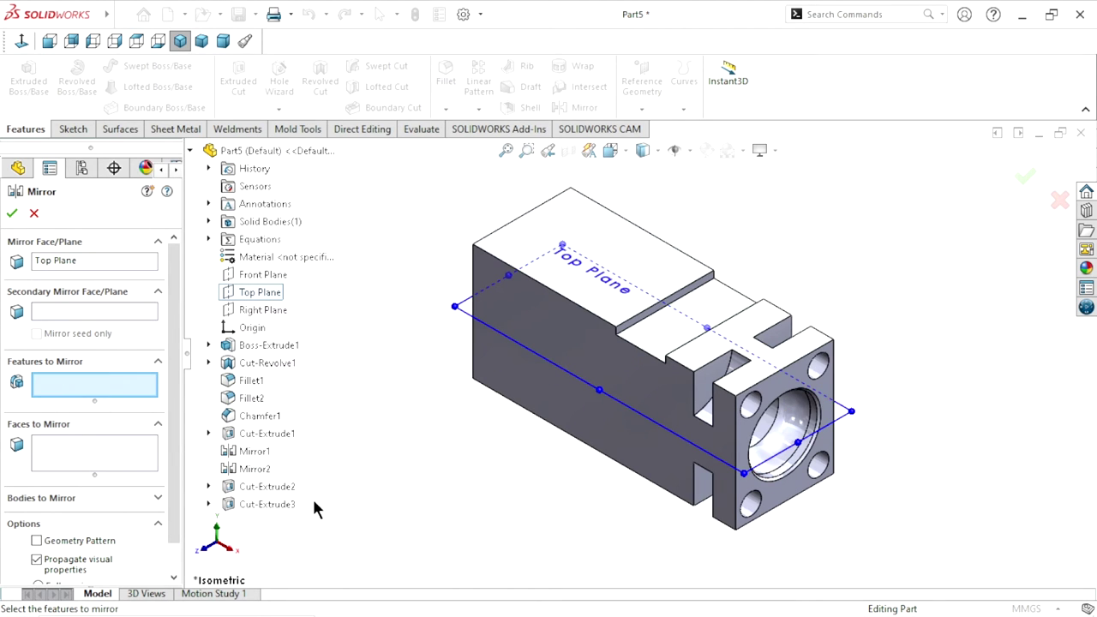
click(276, 504)
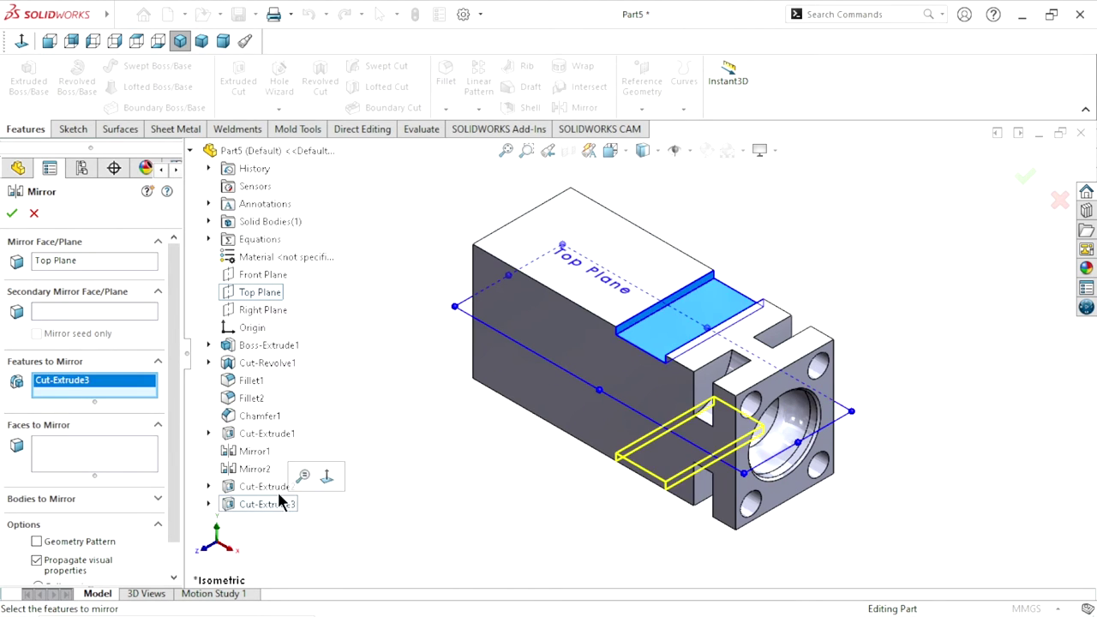
click(12, 213)
middle_drag(486, 435, 491, 358)
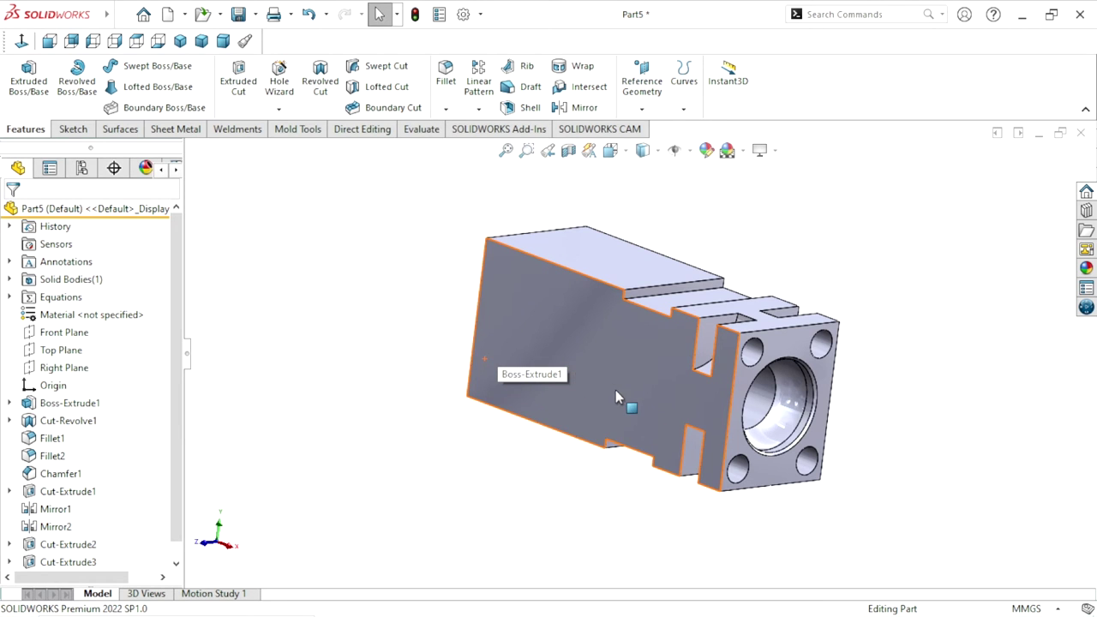
click(574, 351)
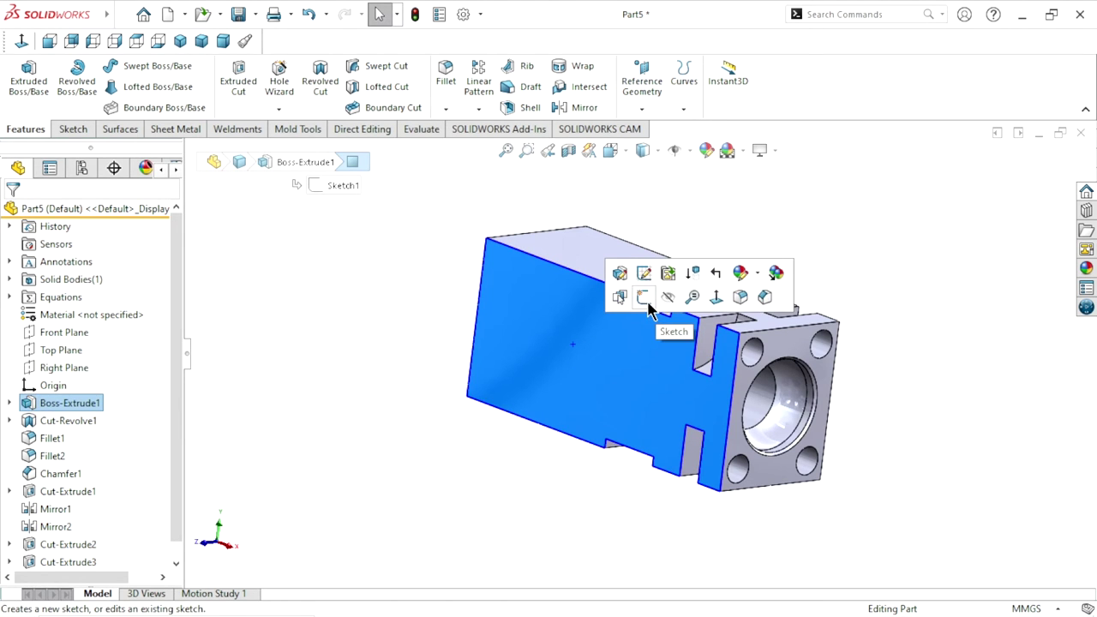
Open Sketch6 on the Front Plane and zoom in on the long side
click(918, 352)
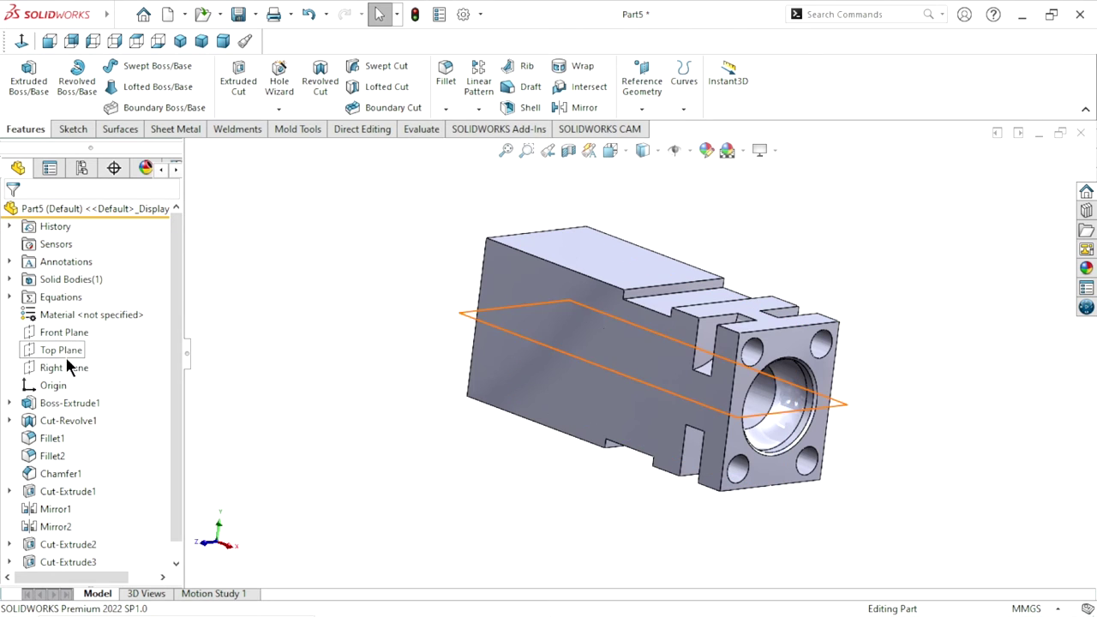
click(66, 334)
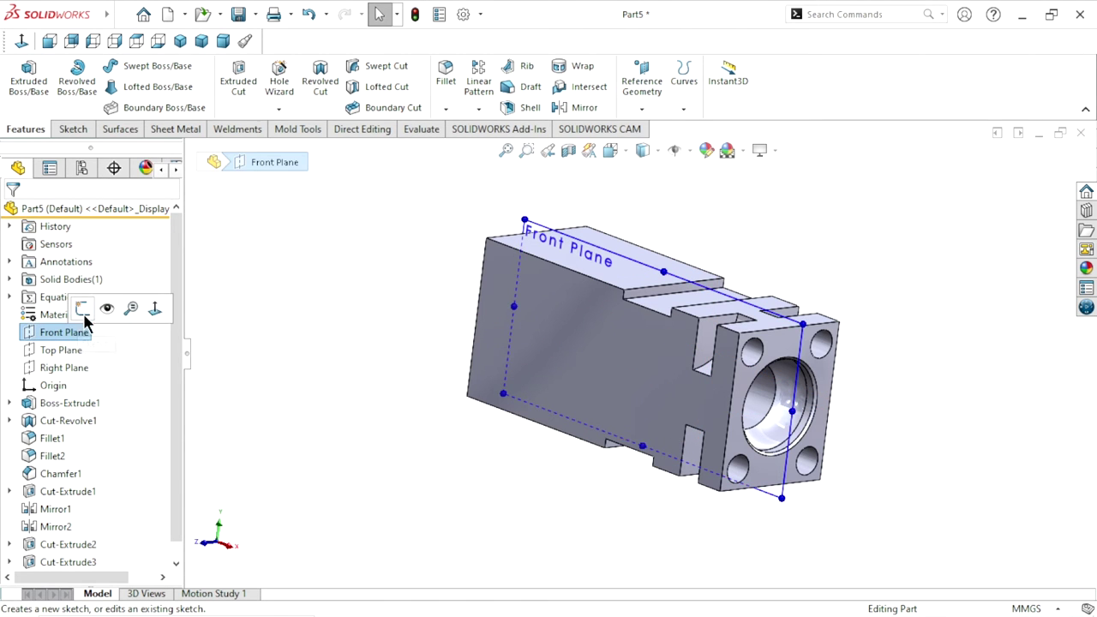
click(81, 310)
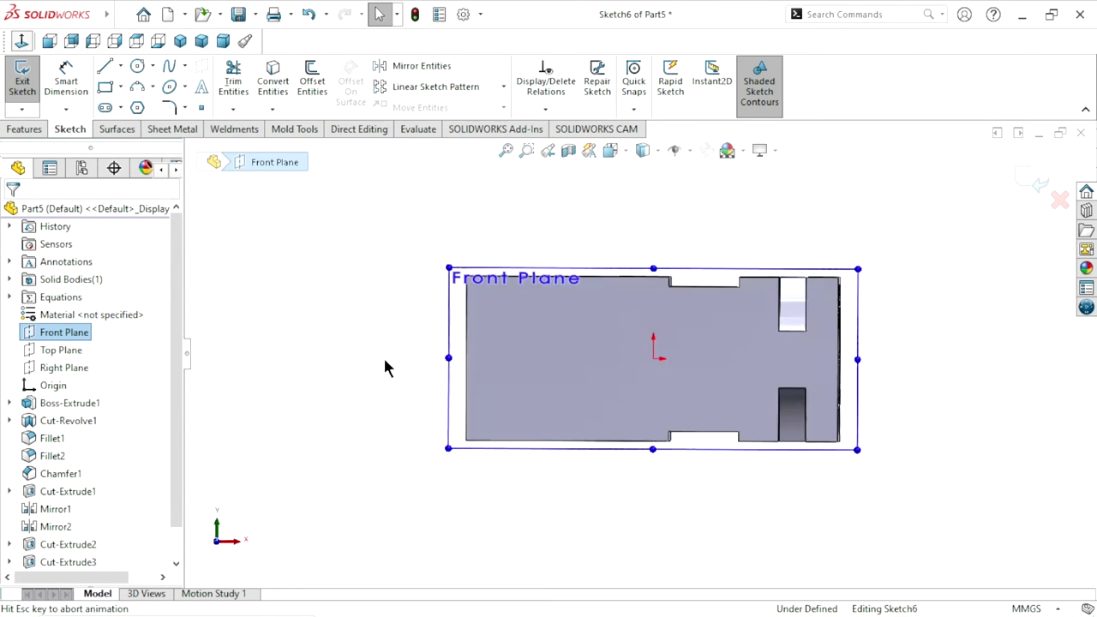
click(321, 404)
scroll(652, 346, down, 3)
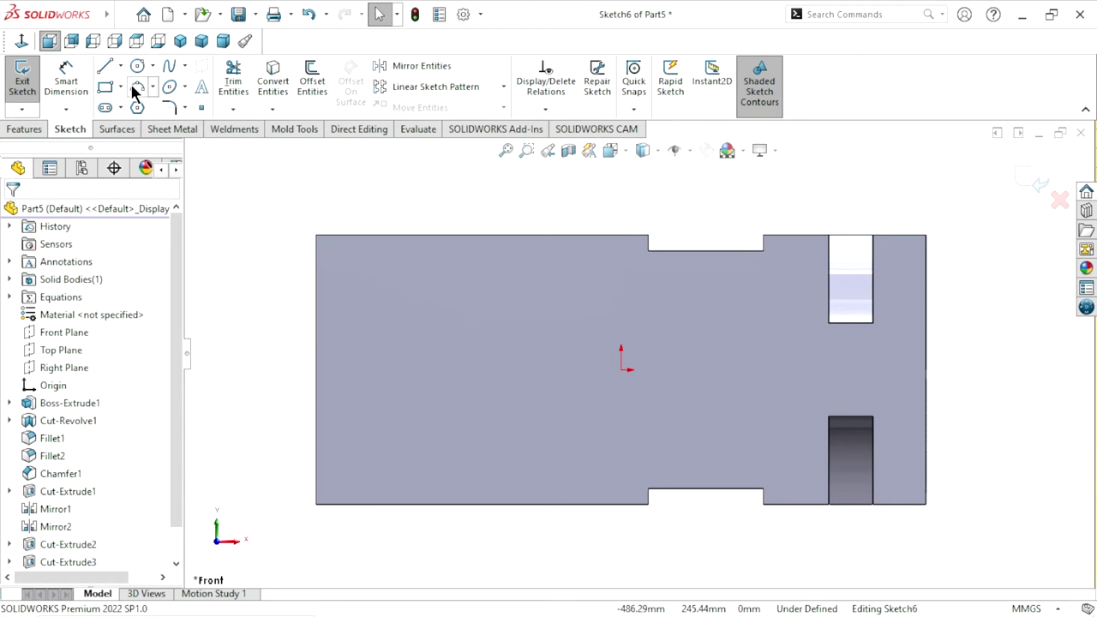
Sketch one horizontal straight slot near the upper-left of the block's long face
key(s)
click(452, 290)
click(515, 294)
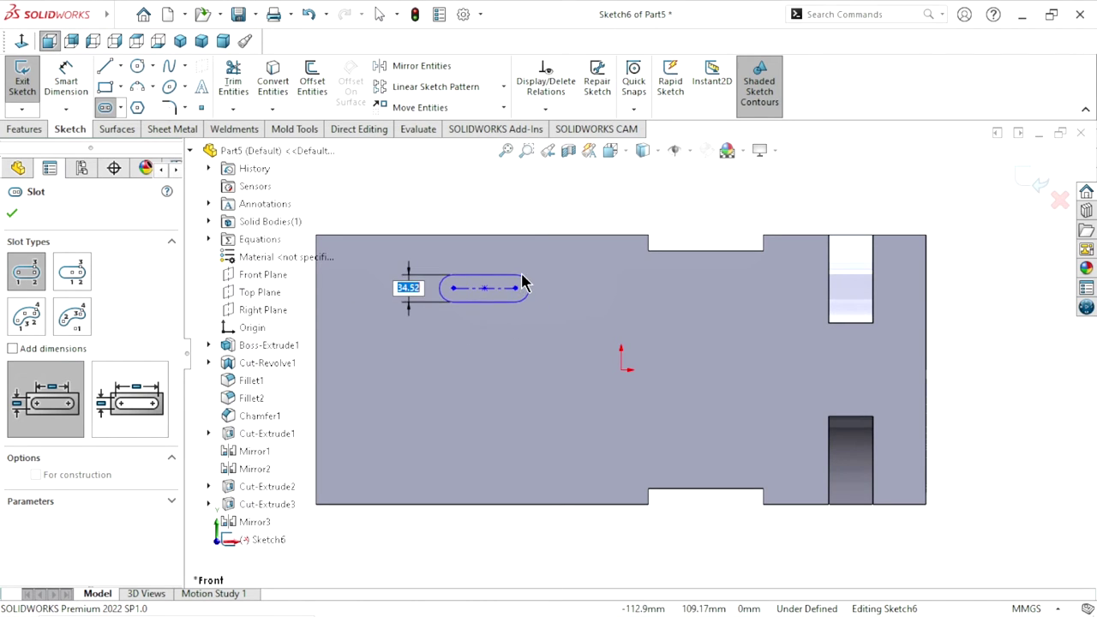
click(519, 274)
right_click(495, 233)
click(513, 244)
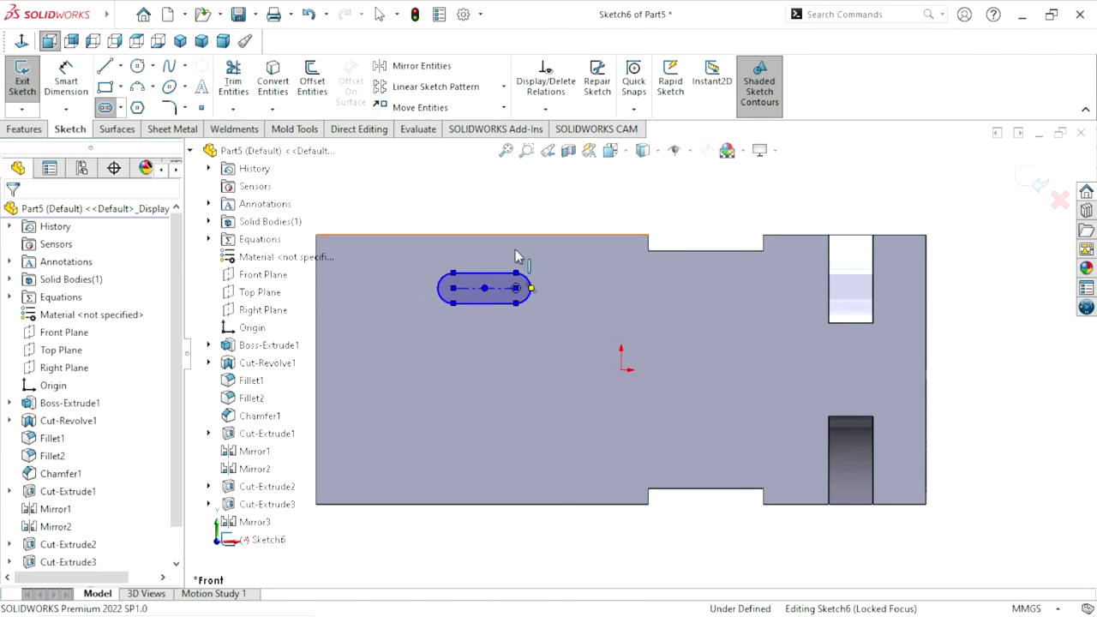
scroll(497, 312, up, 2)
scroll(497, 312, down, 2)
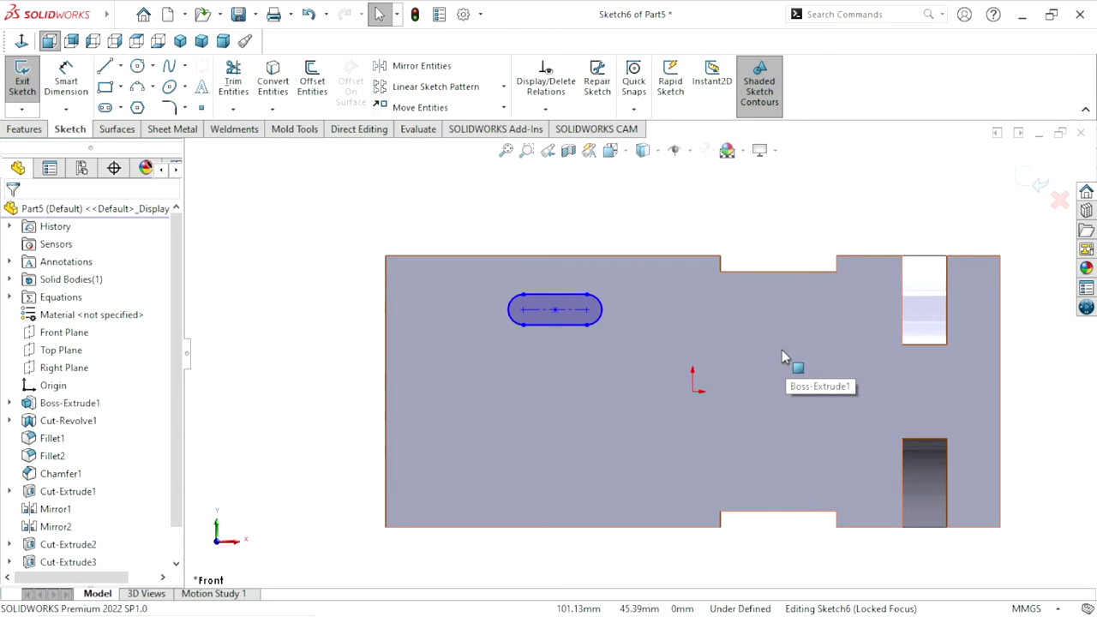
Locate the slot 447 mm from the part's right end and 45 mm from the top edge
click(66, 79)
click(1001, 310)
click(601, 312)
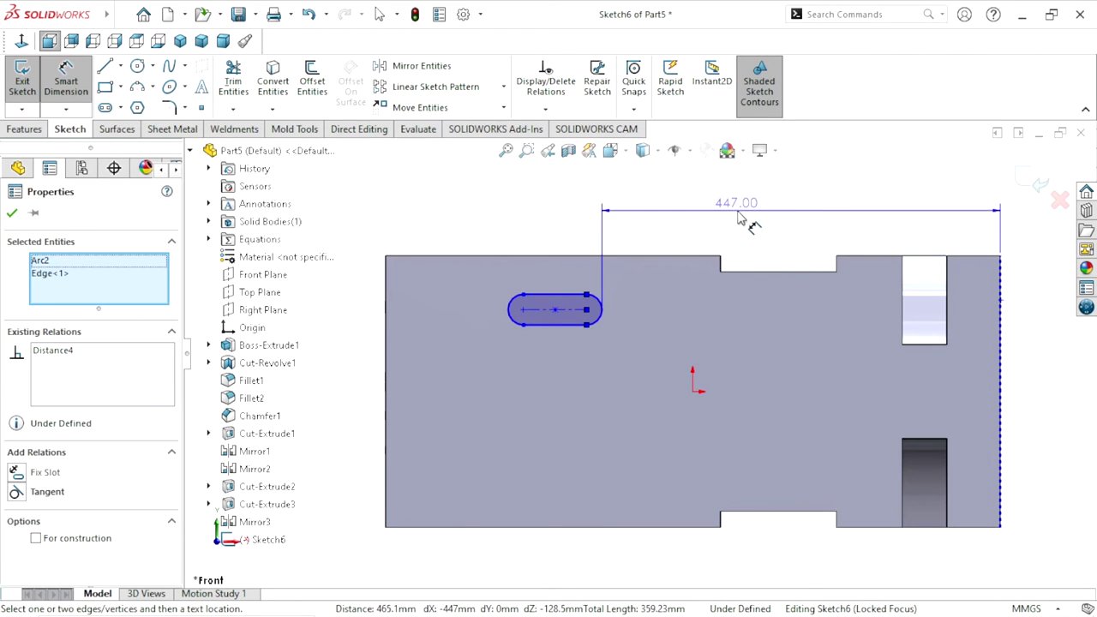
click(739, 214)
text(44)
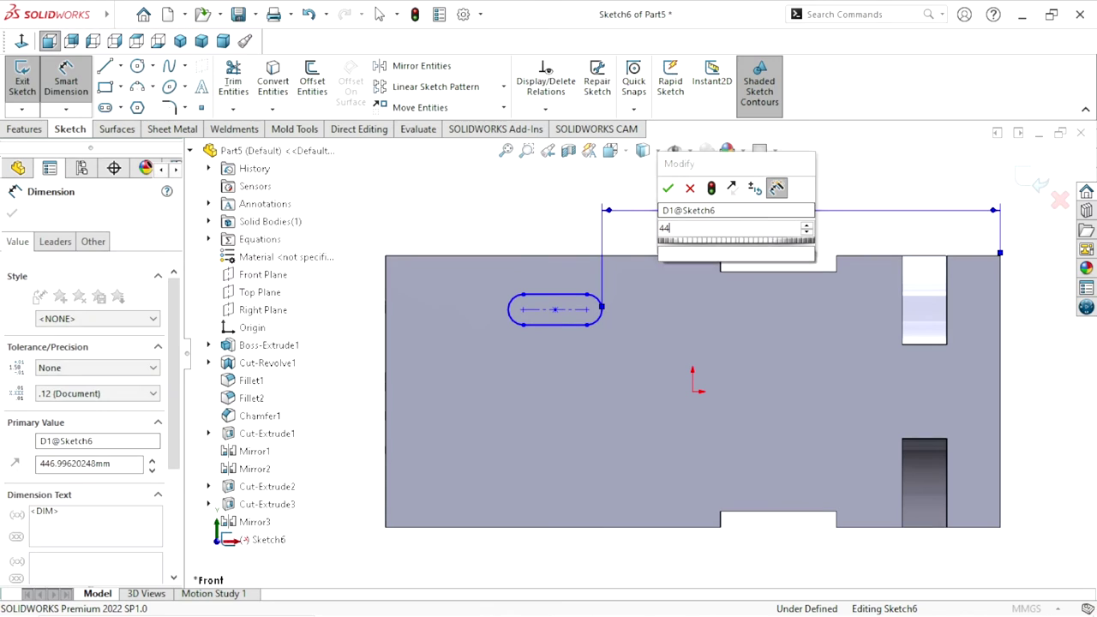
text(7)
click(667, 187)
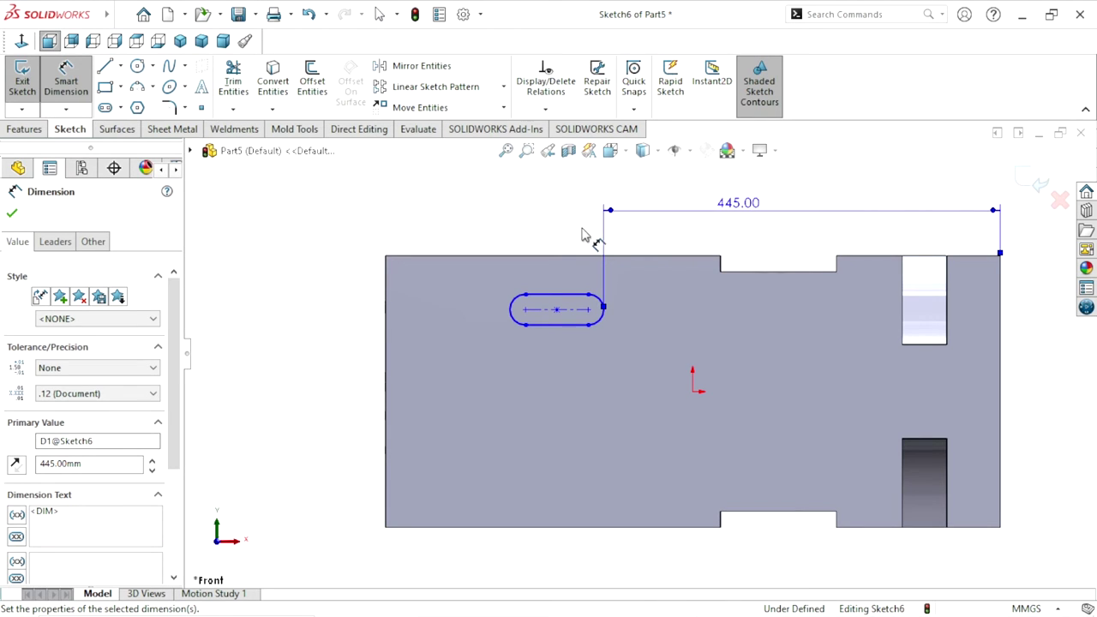
click(565, 324)
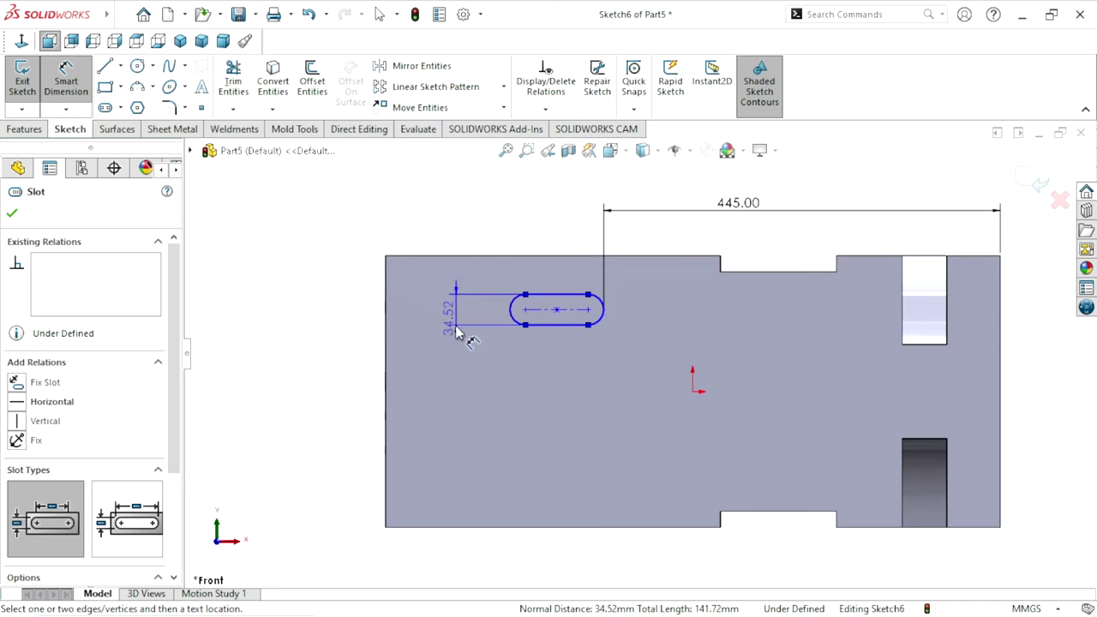
click(461, 355)
click(461, 351)
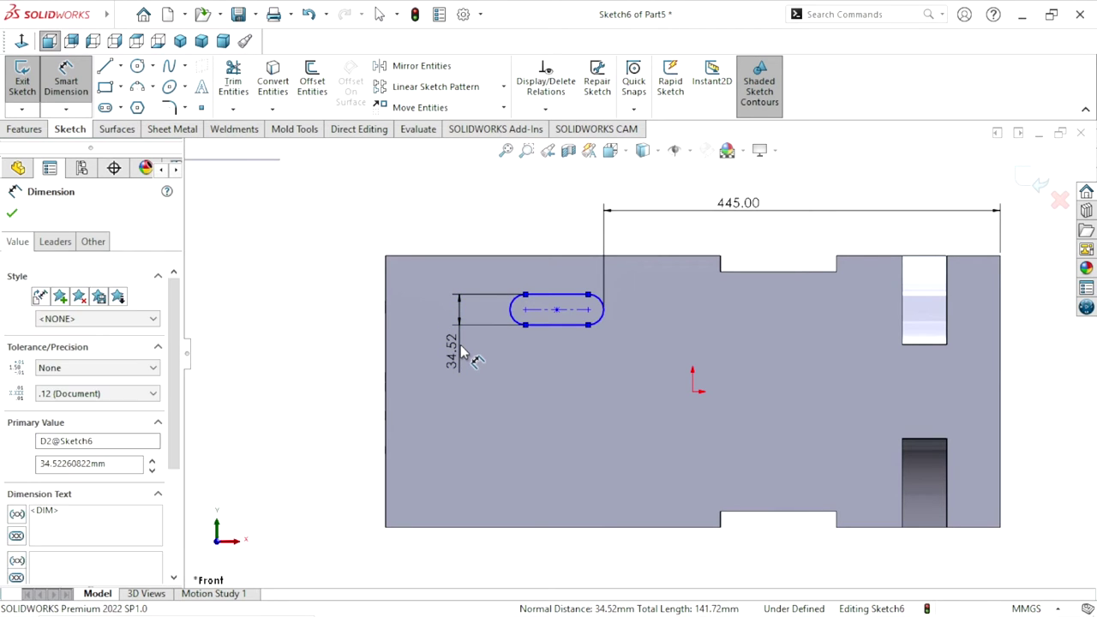
text(4)
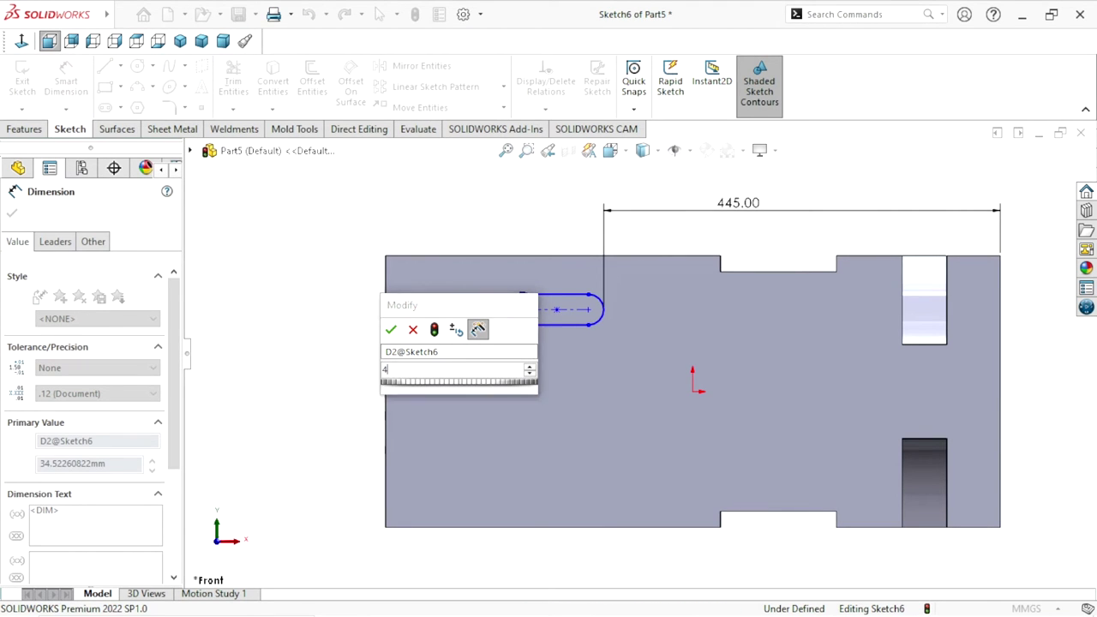
text(5)
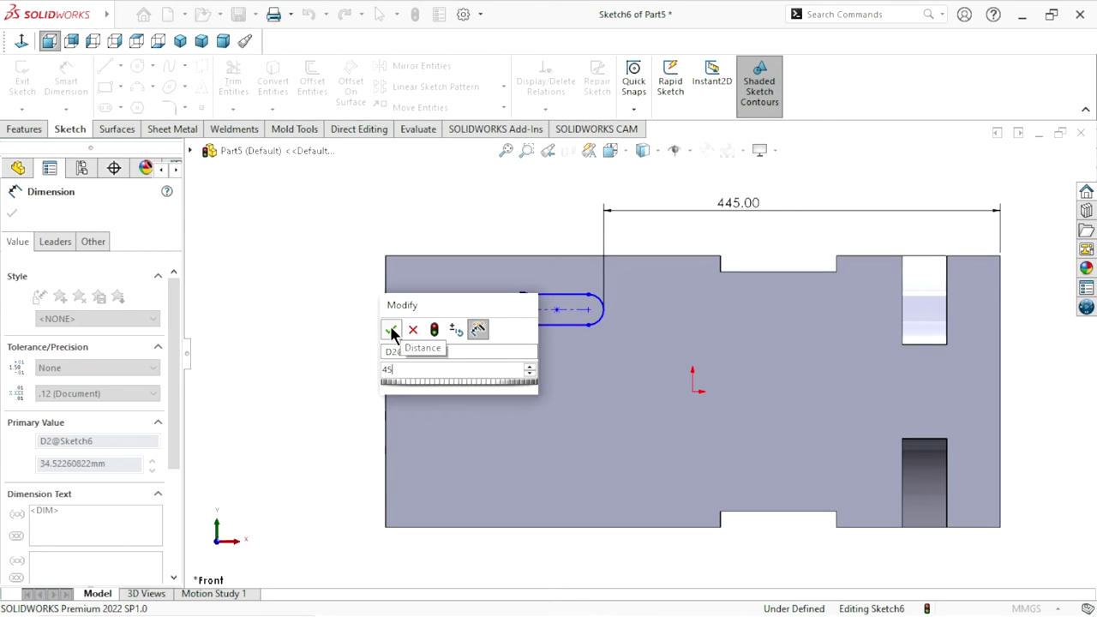
click(392, 330)
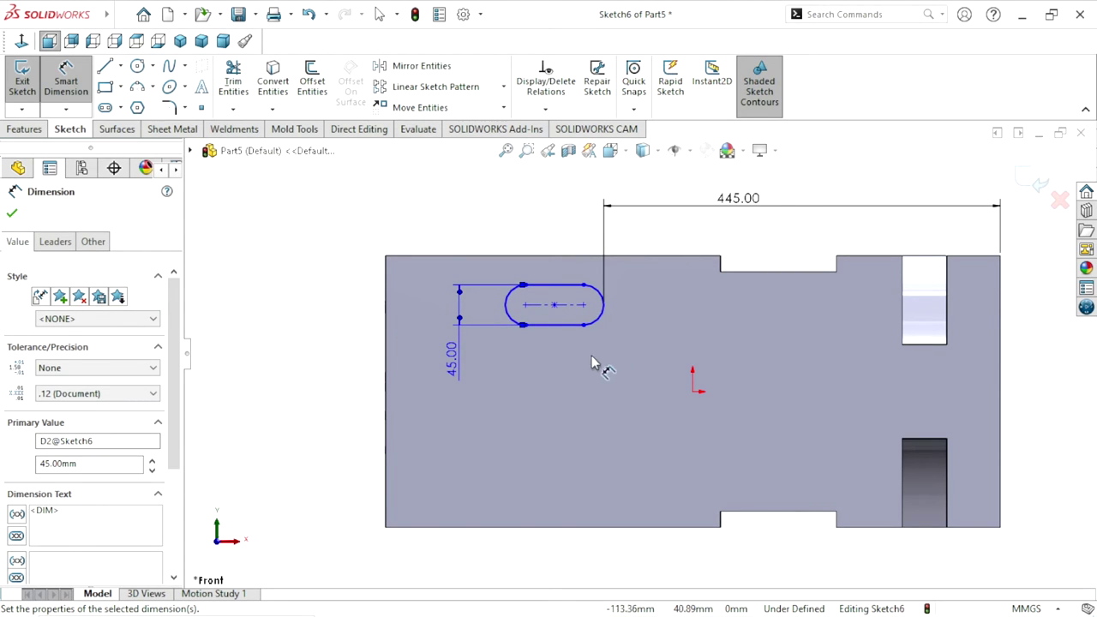
Set the slot's arc-to-arc length to 95 mm
click(507, 309)
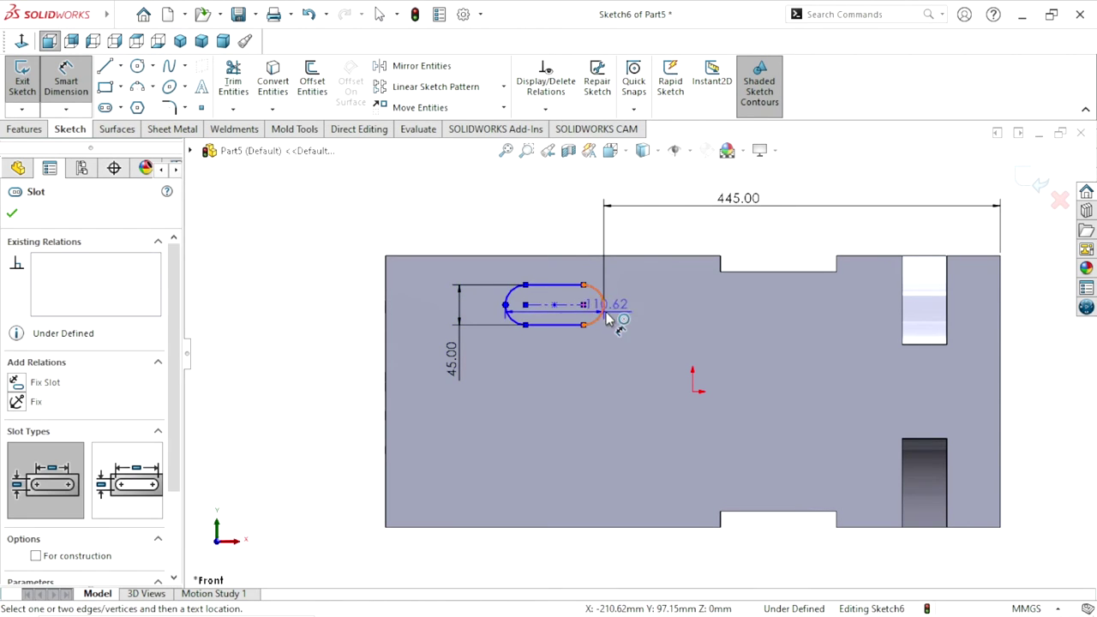
click(602, 304)
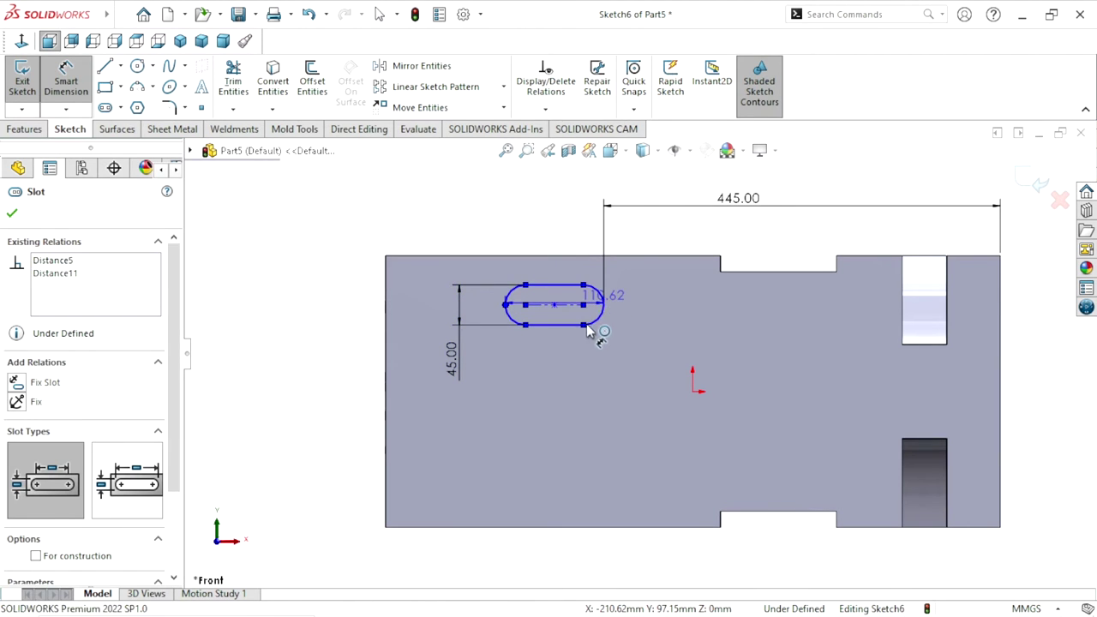
click(566, 364)
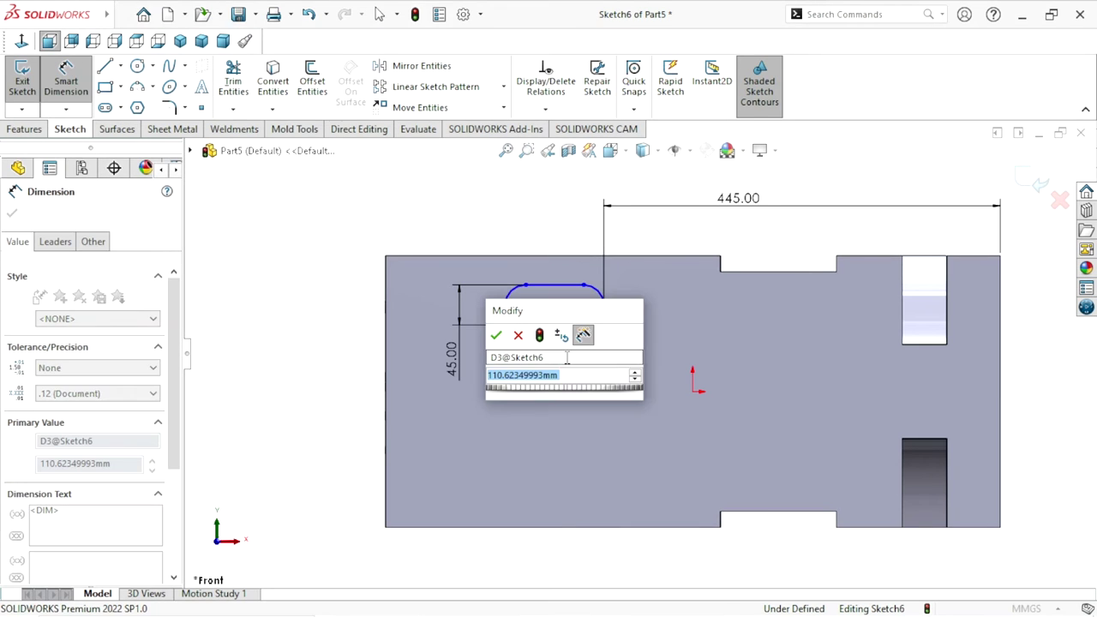
text(95)
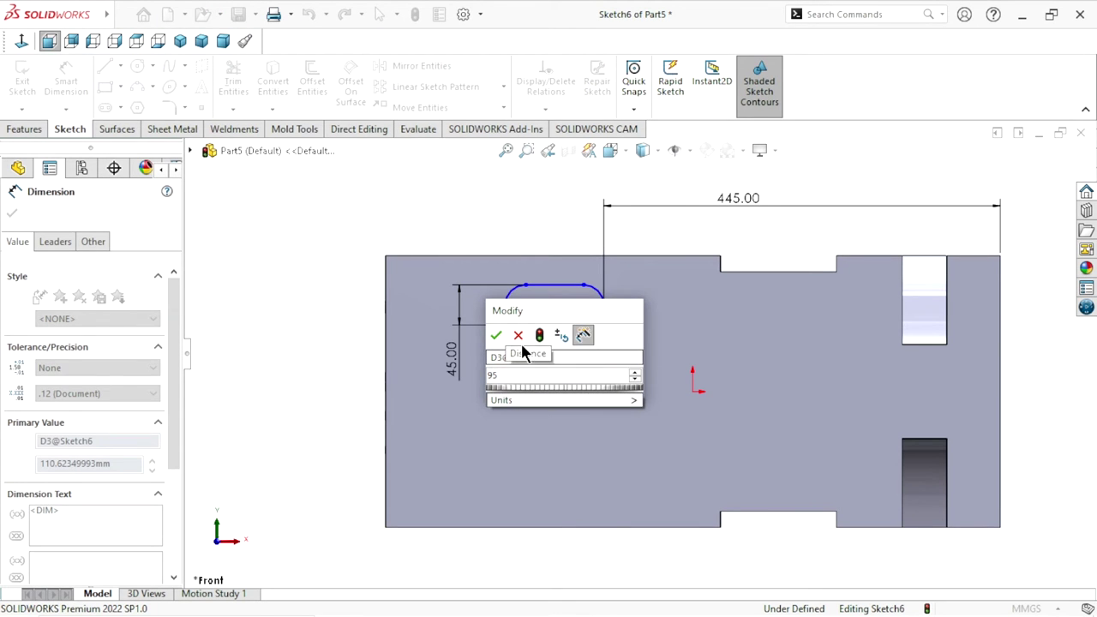
click(498, 335)
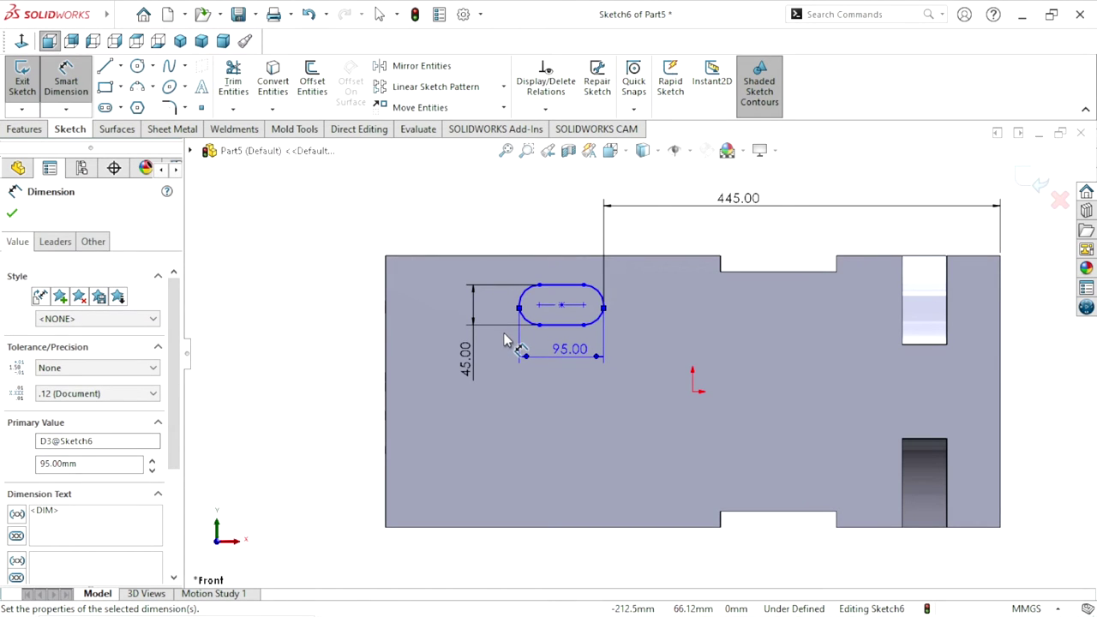
click(13, 214)
click(120, 66)
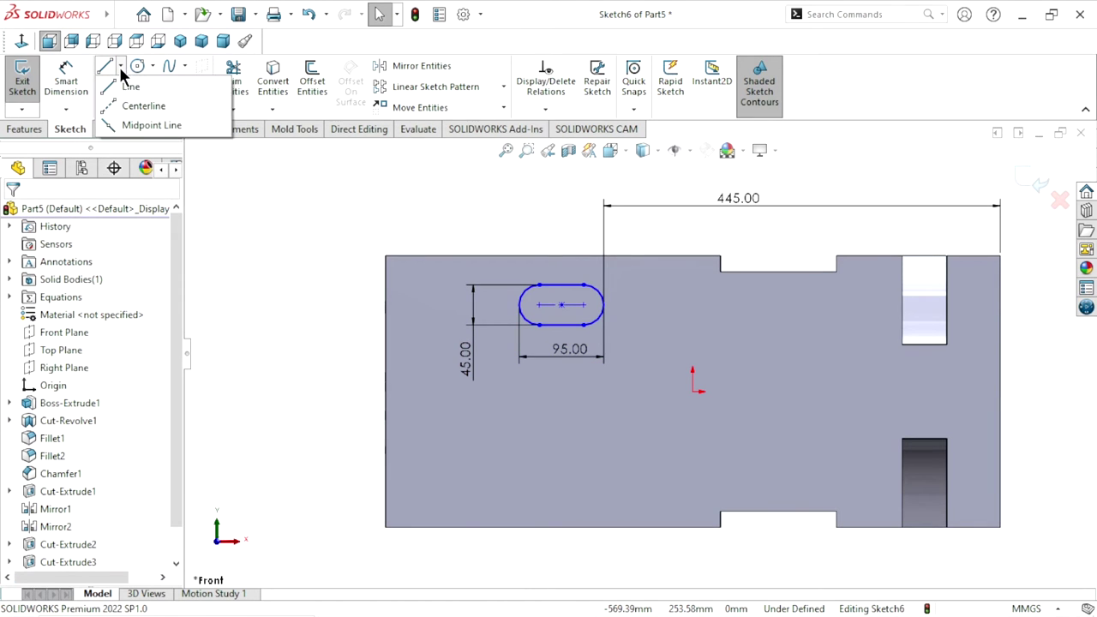
Draw a horizontal centerline from the sketch origin to the block's left edge
click(120, 106)
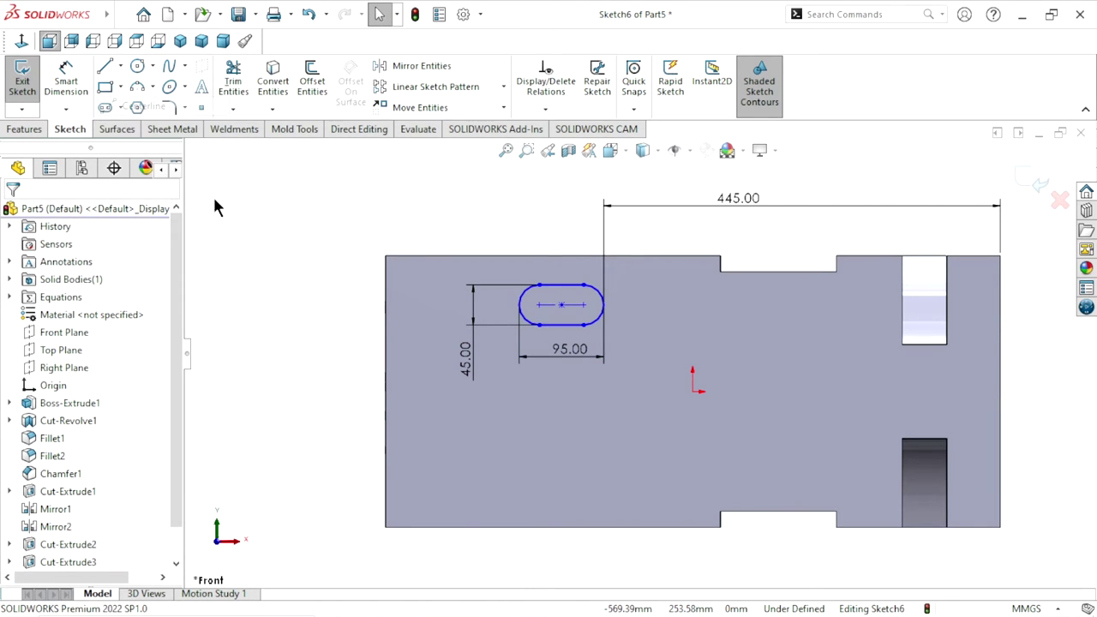
click(691, 393)
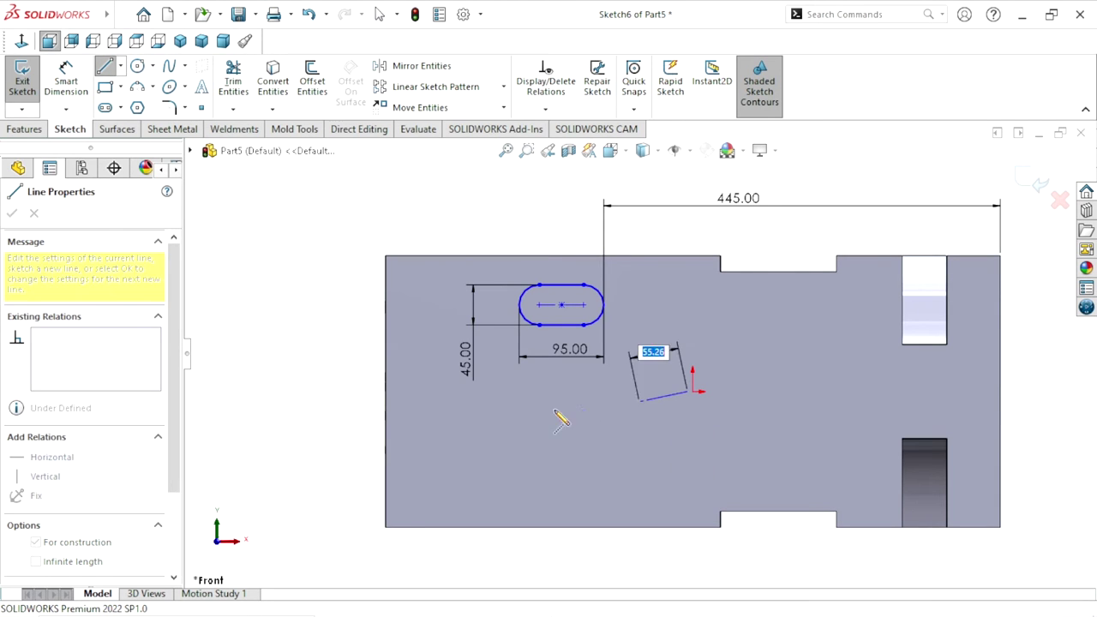
key(Escape)
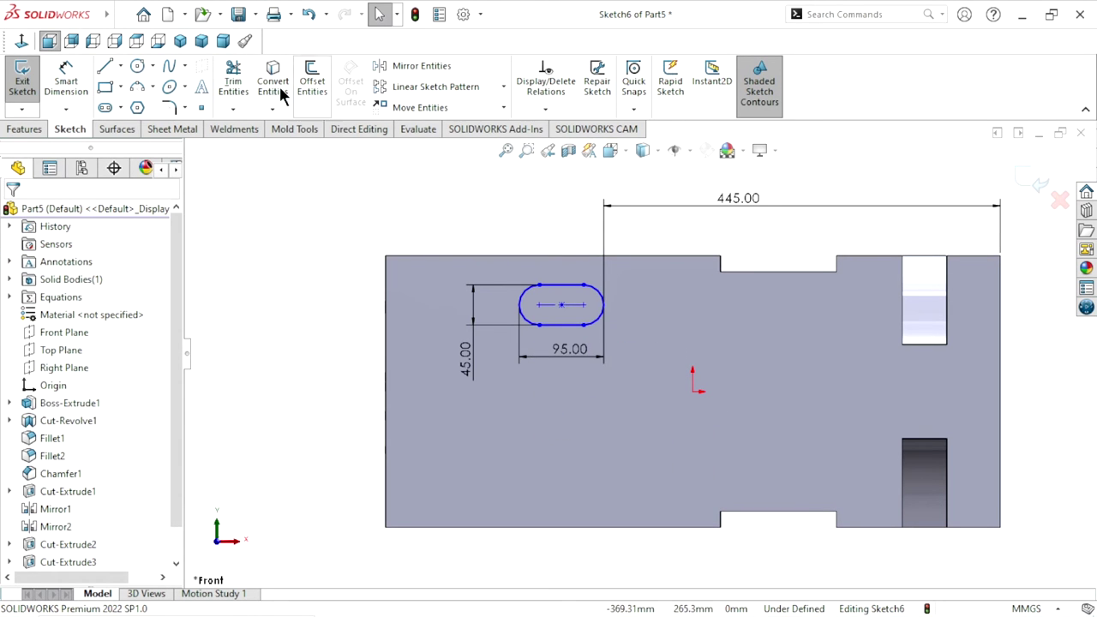
click(121, 68)
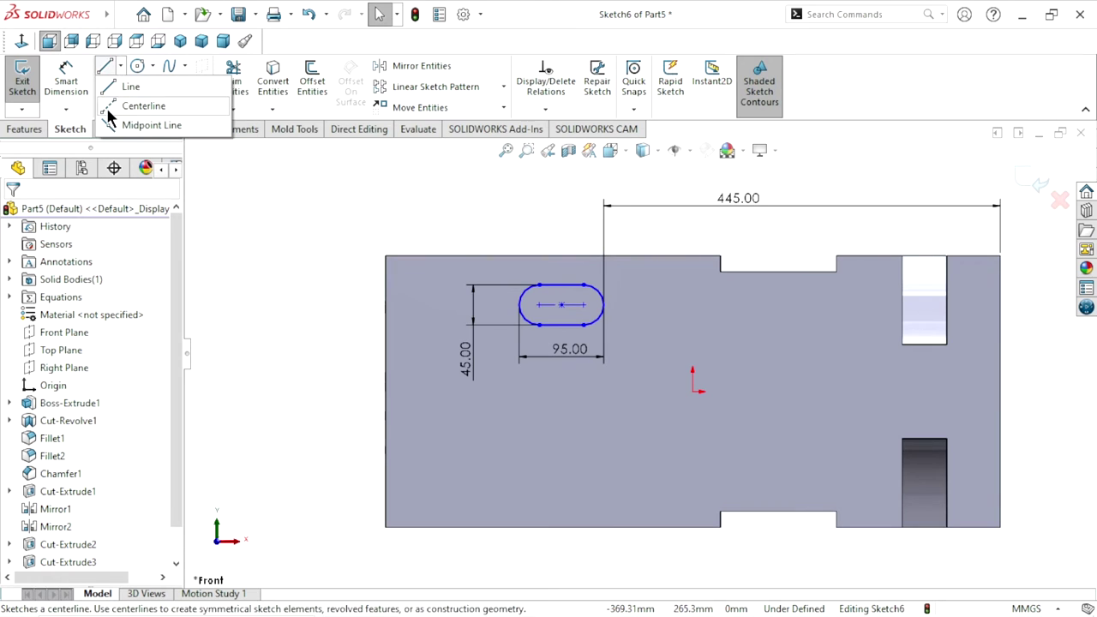
click(142, 103)
click(694, 392)
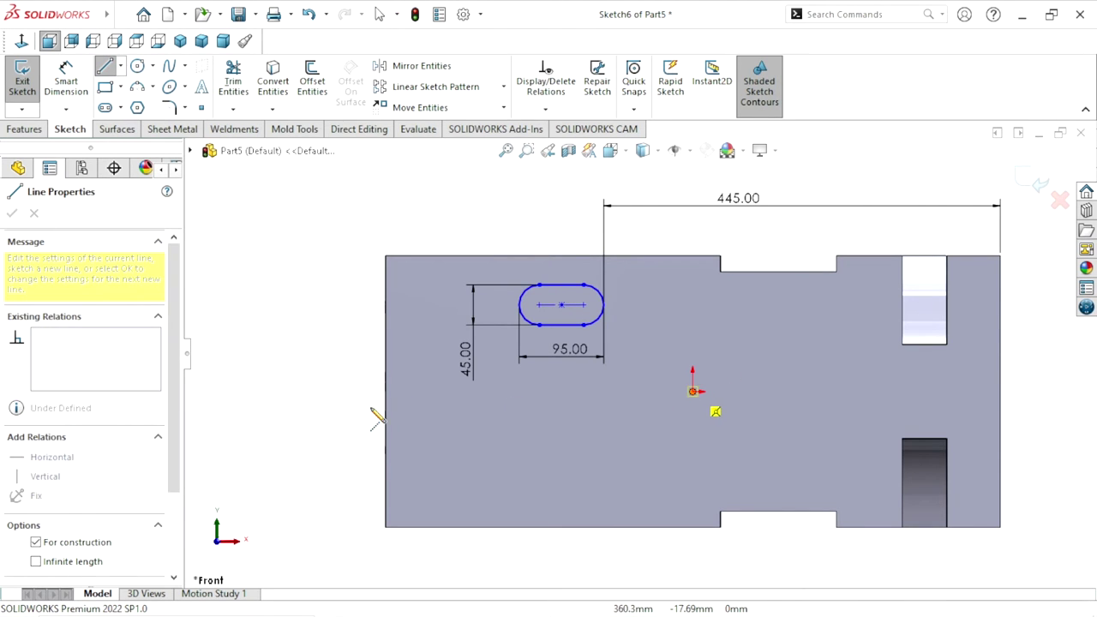
click(386, 392)
right_click(319, 342)
click(341, 342)
Dimension the slot centre 70 mm above the centerline and move the 45 label clear
click(66, 82)
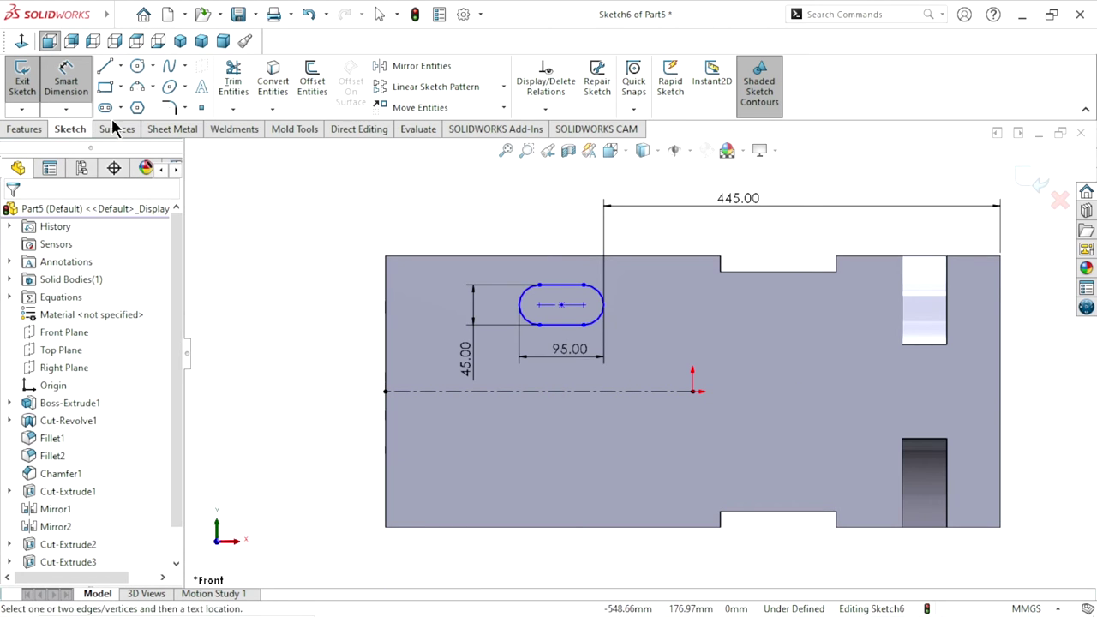
click(581, 312)
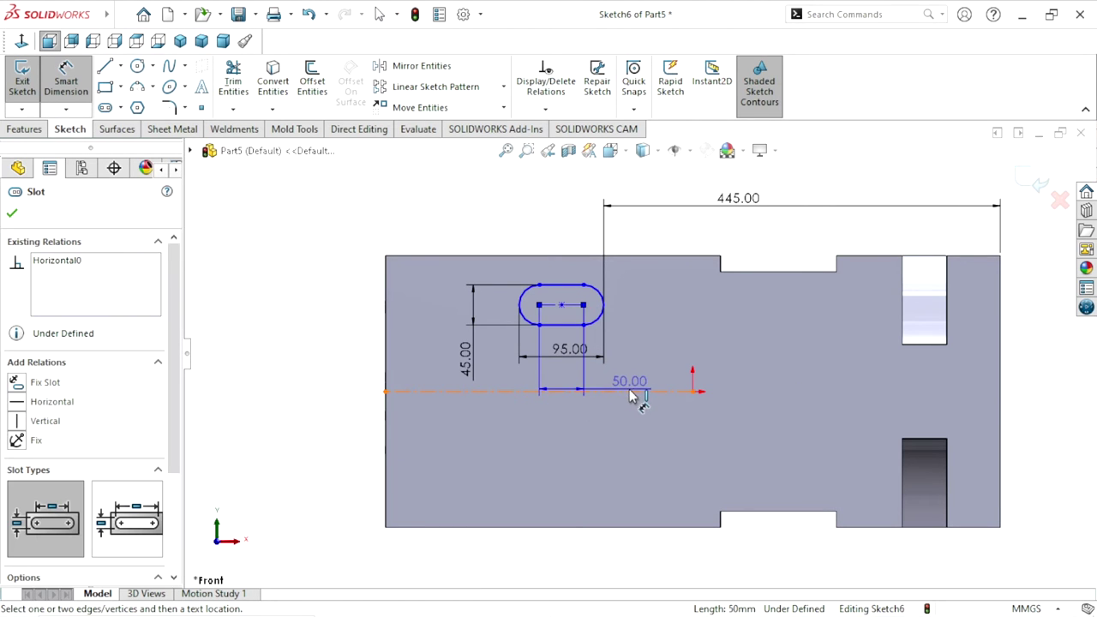
click(650, 392)
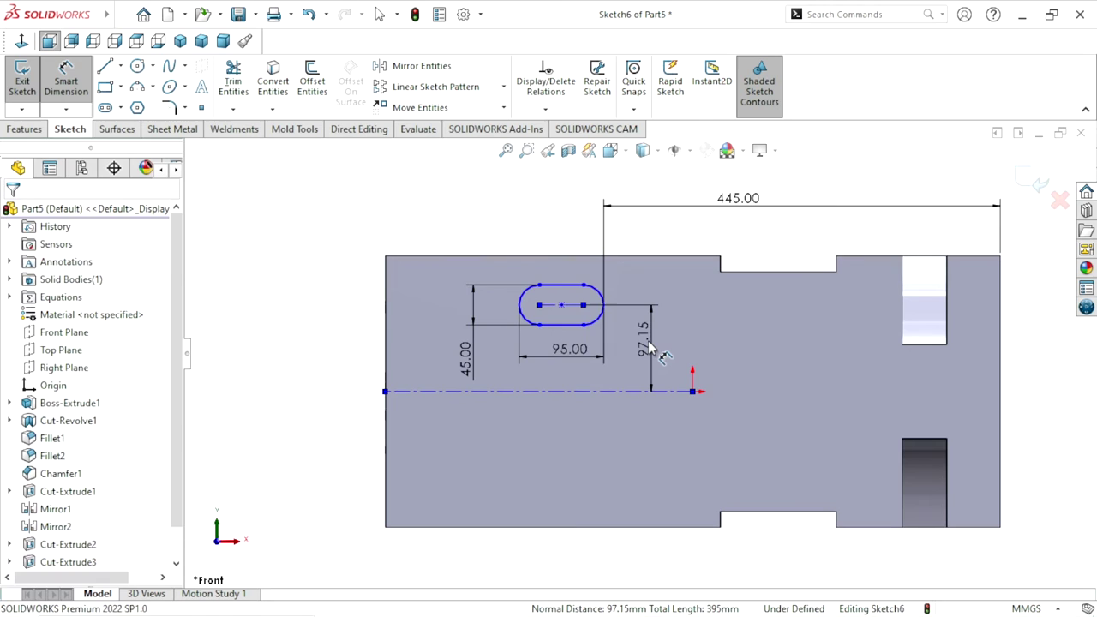
click(652, 347)
text(70)
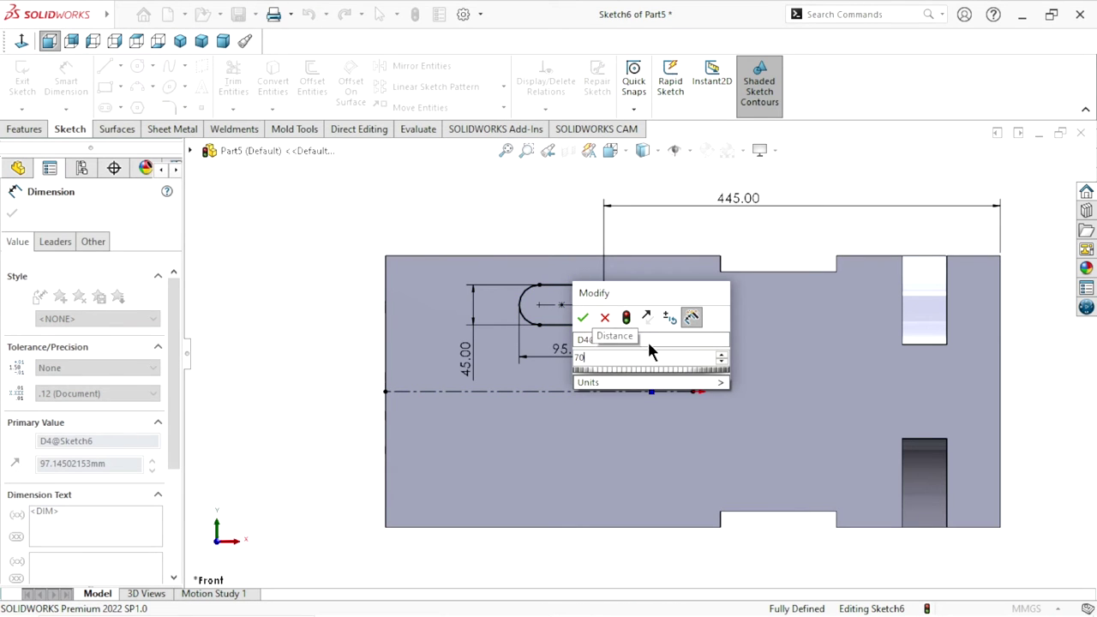
click(583, 318)
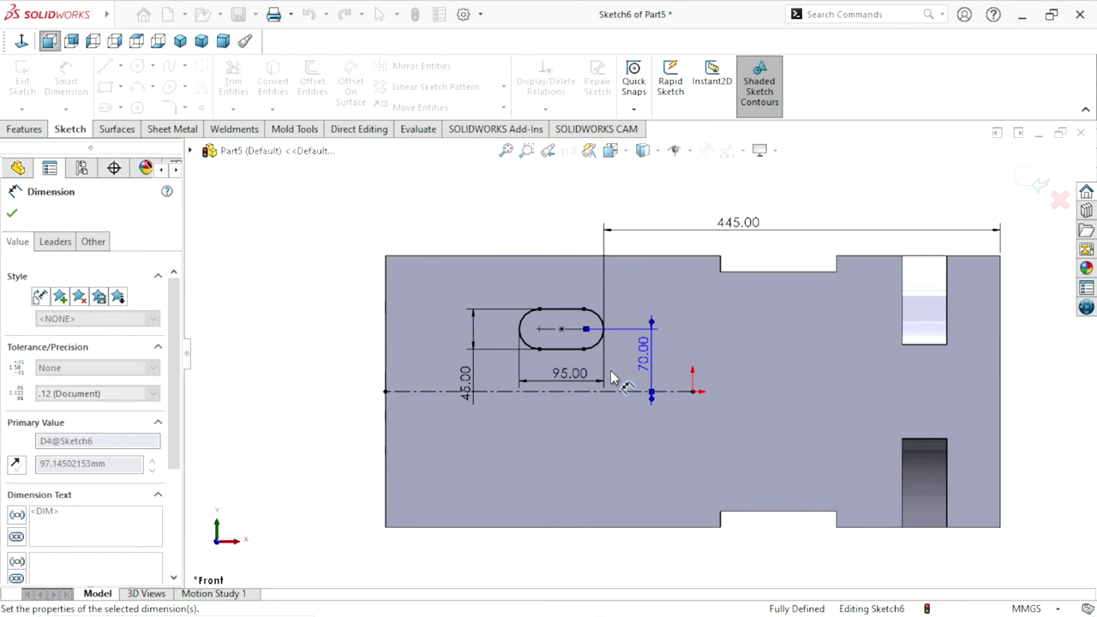
scroll(572, 408, down, 2)
scroll(573, 408, up, 2)
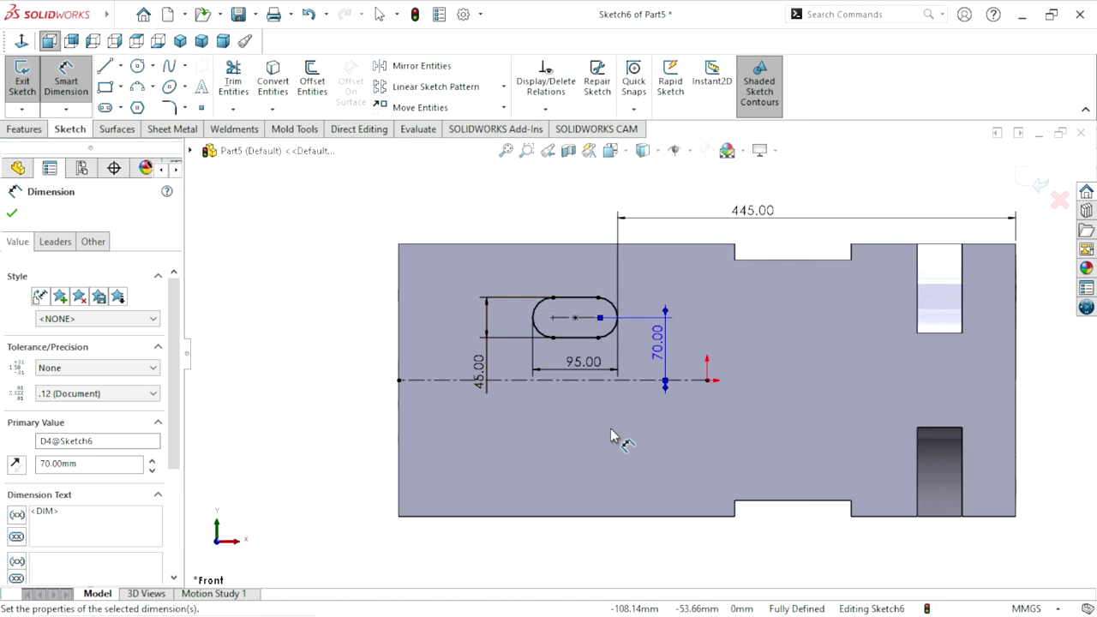
mouse_move(480, 365)
mouse_down()
mouse_move(506, 311)
mouse_move(493, 309)
mouse_up()
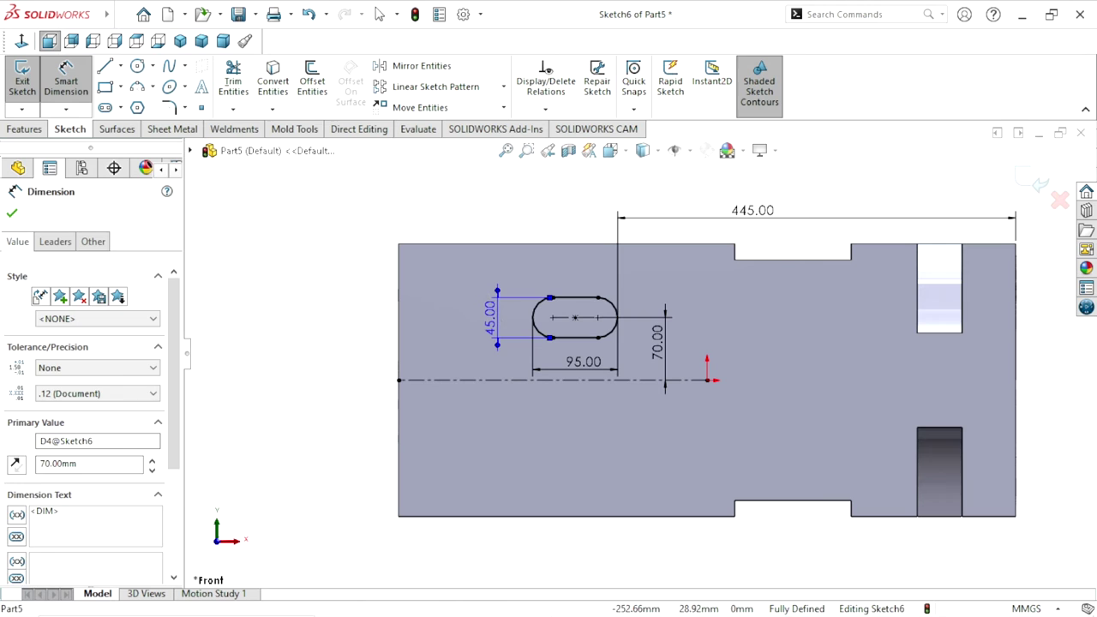
click(360, 343)
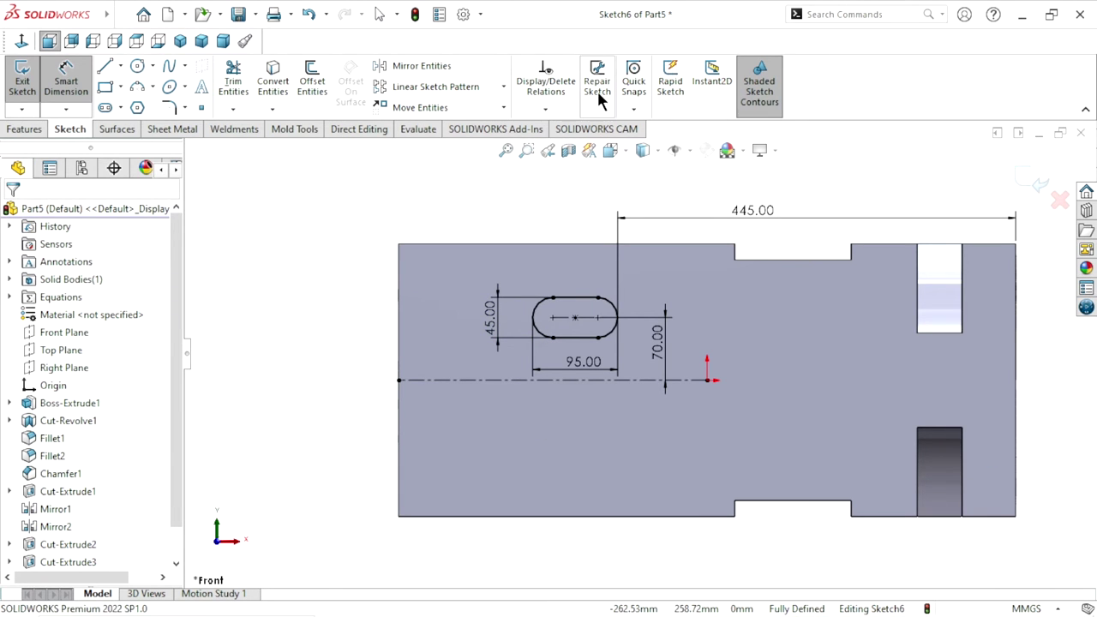
click(420, 67)
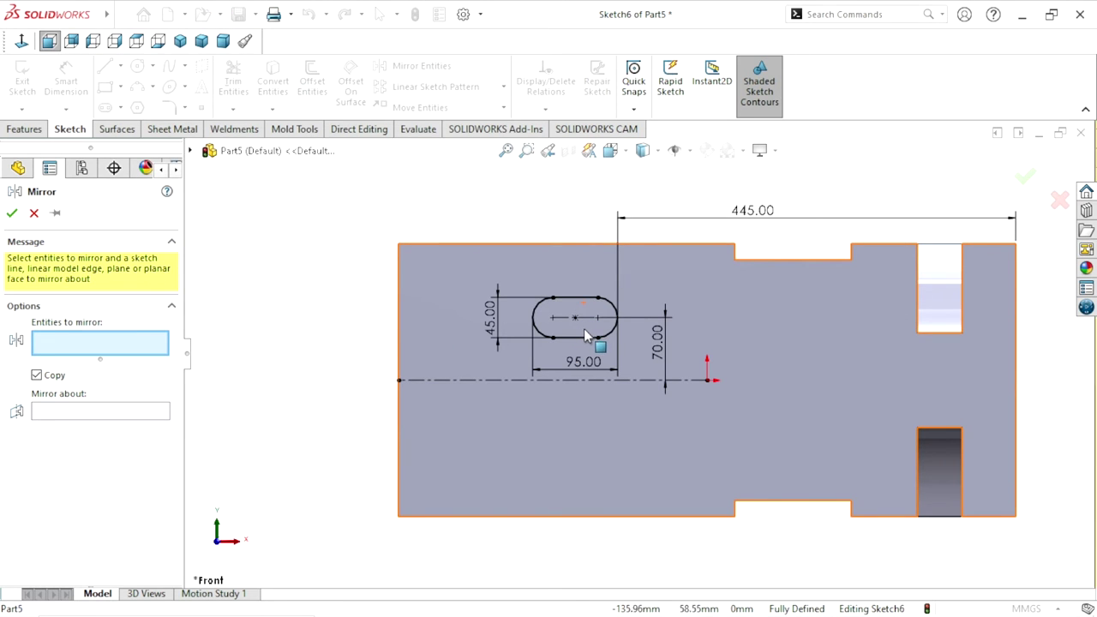
Mirror the slot about the horizontal centerline into a lower copy, then zoom to fit
scroll(595, 363, down, 2)
scroll(598, 330, down, 2)
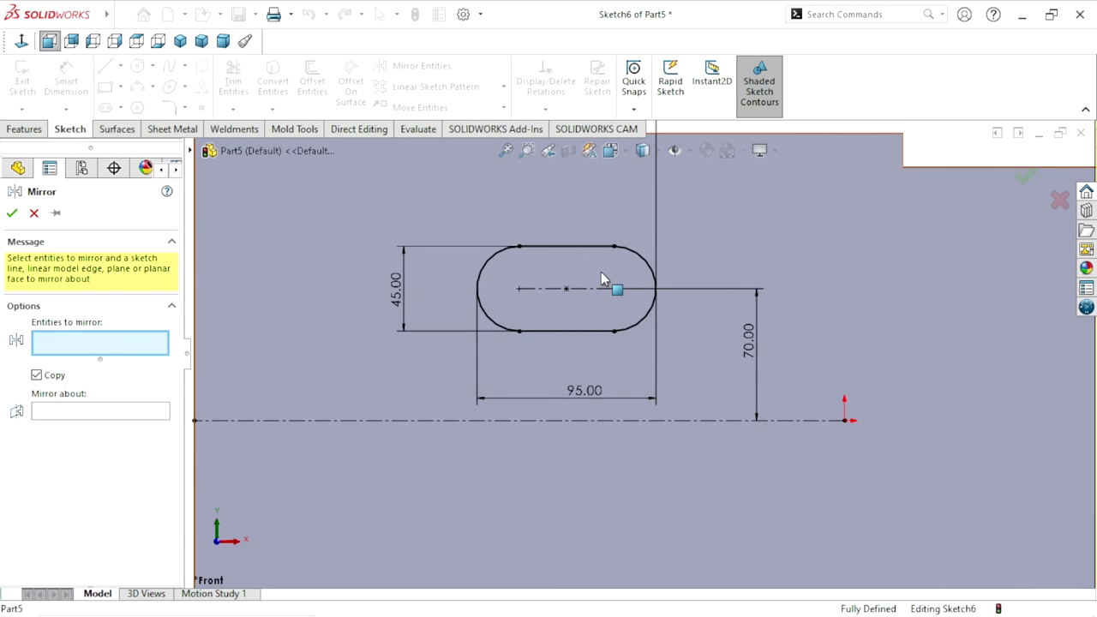
click(559, 249)
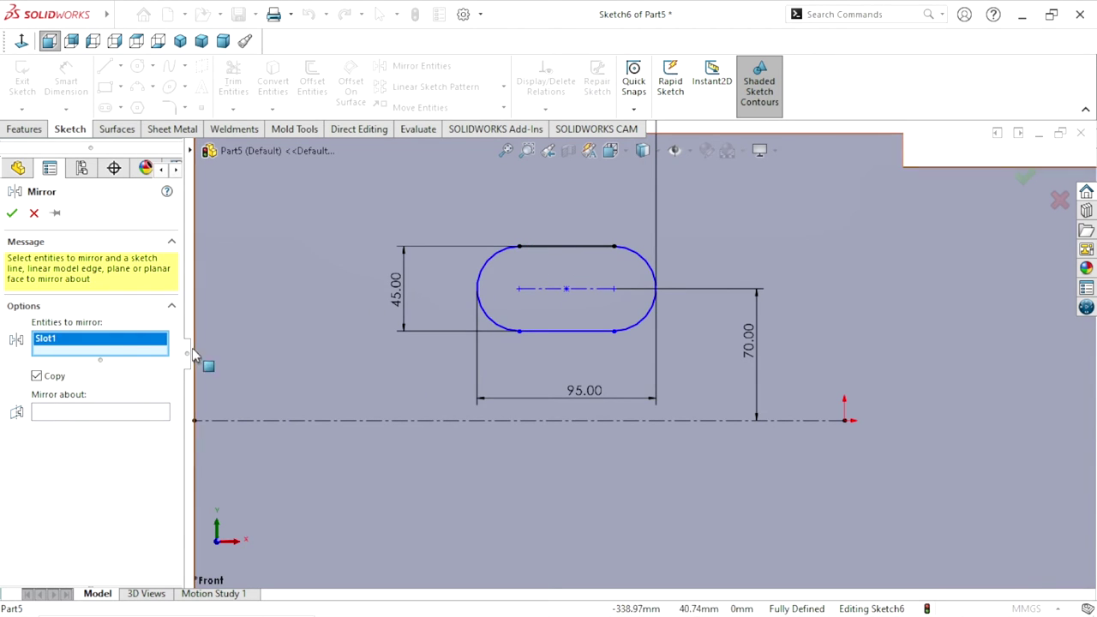
click(38, 412)
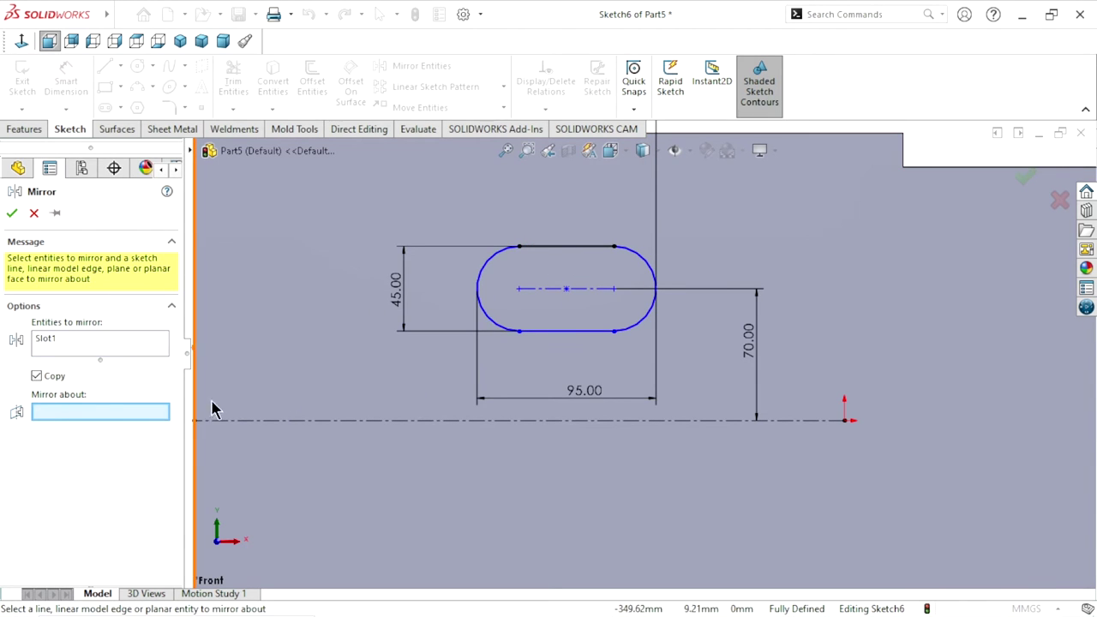
click(435, 420)
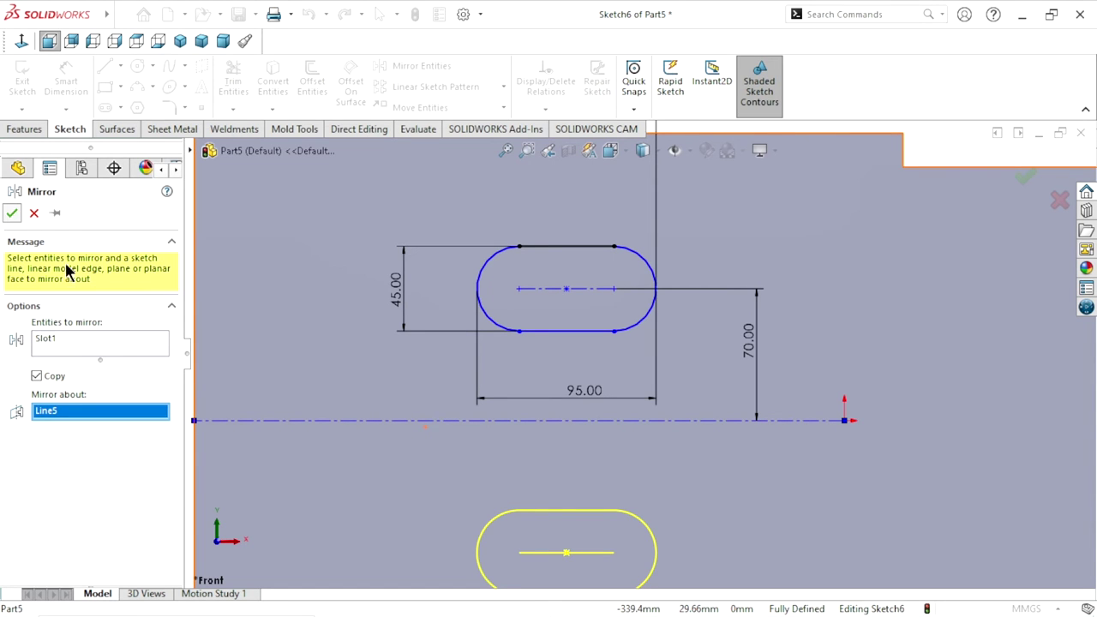
click(12, 212)
key(f)
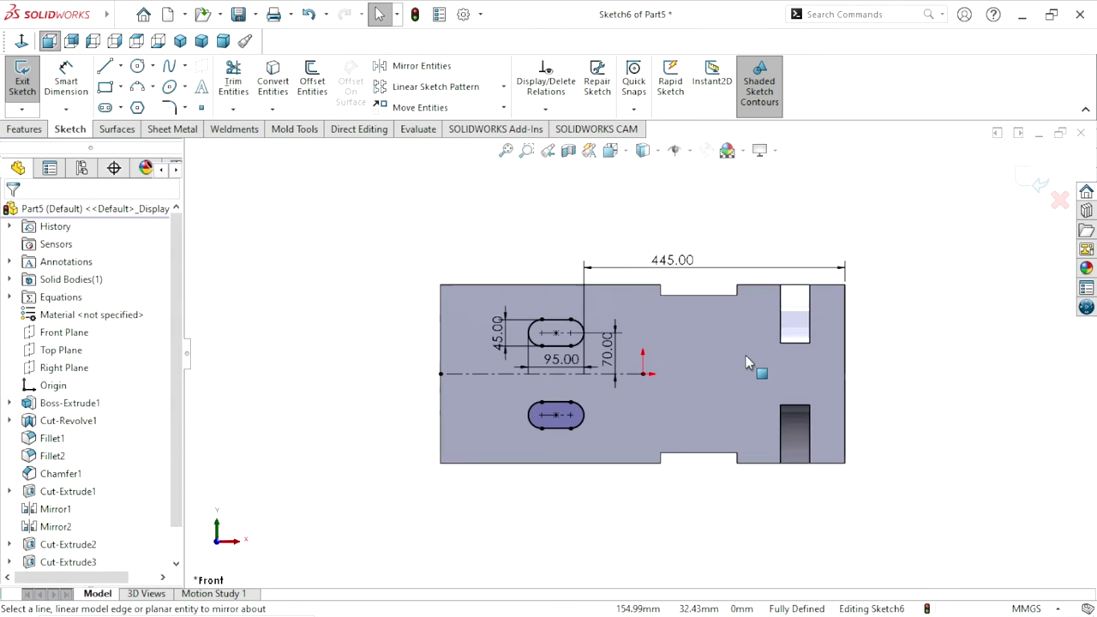
click(10, 132)
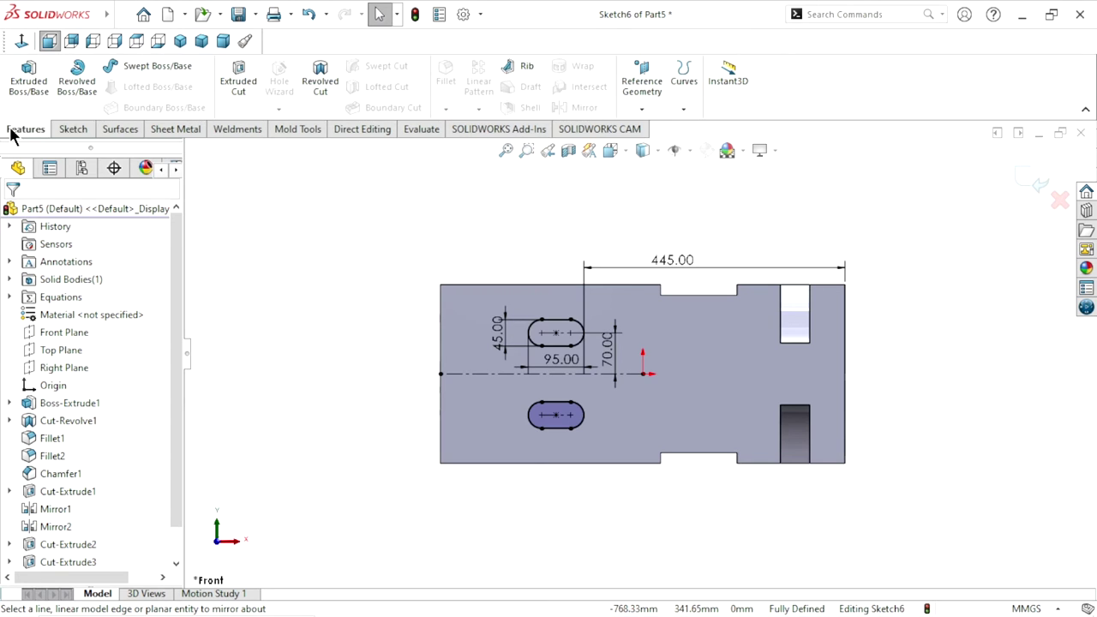
Cut both Sketch6 slots Mid Plane, raising the depth from 120 mm to 550 mm
click(239, 94)
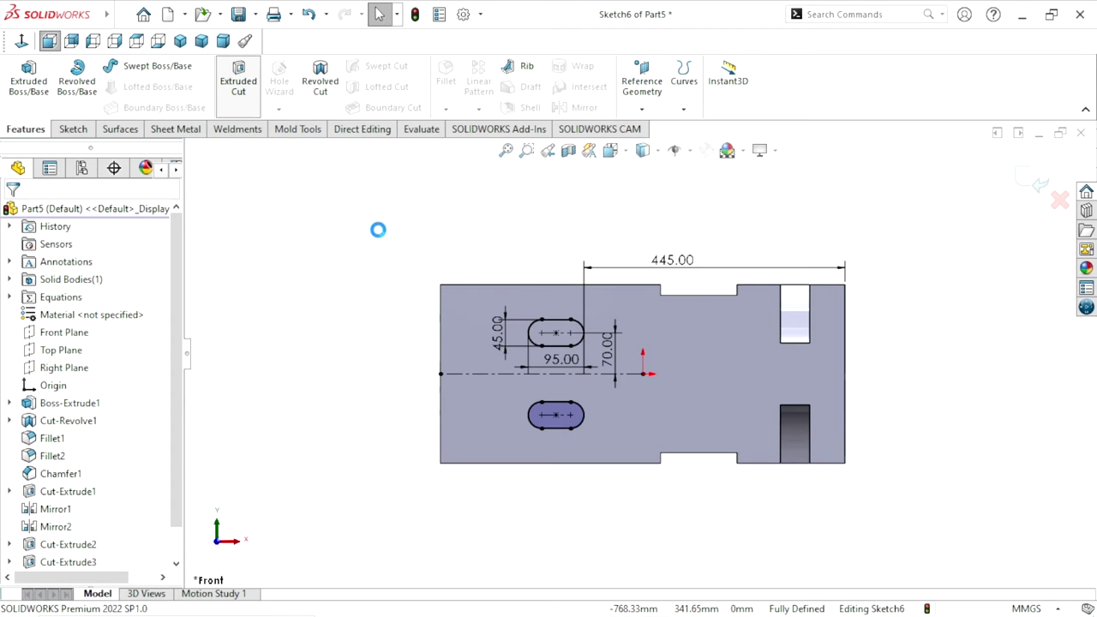
click(180, 43)
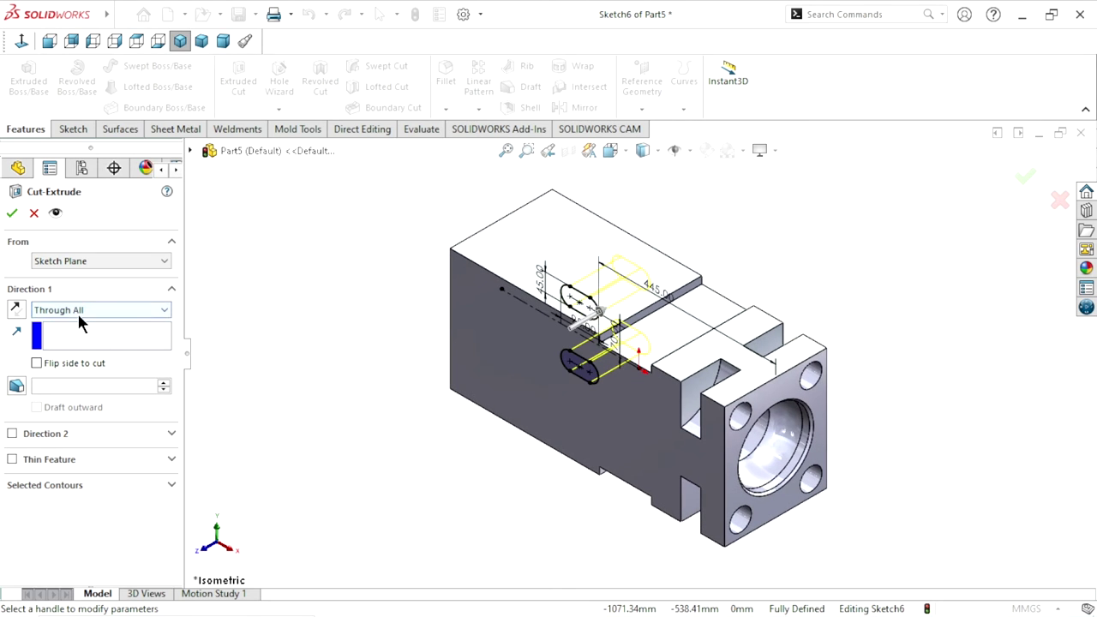
click(78, 316)
click(79, 409)
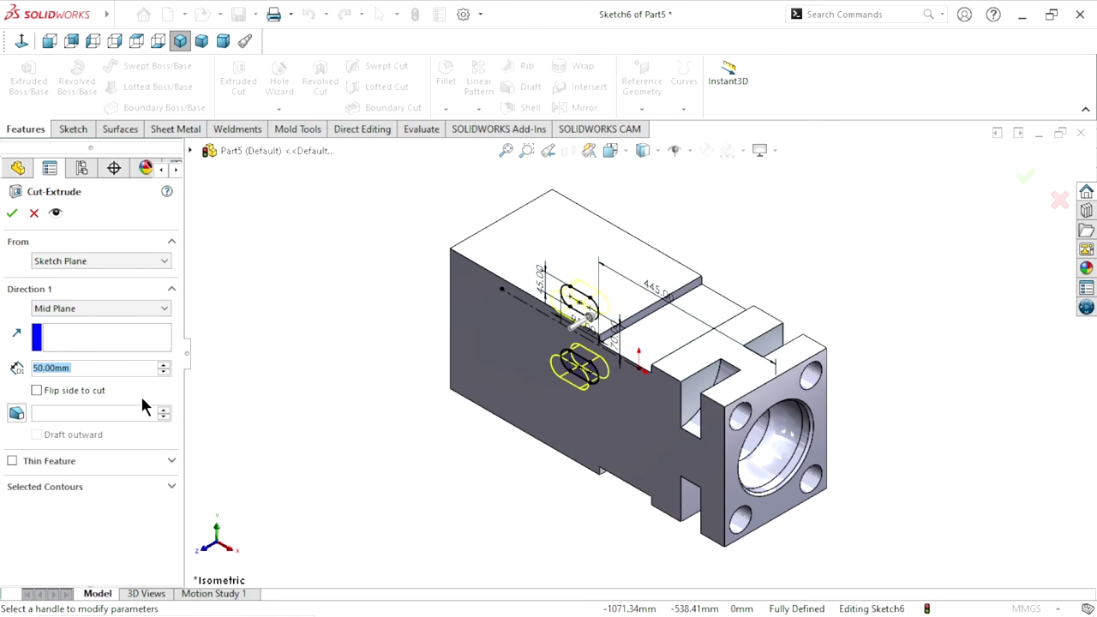
text(120)
key(Return)
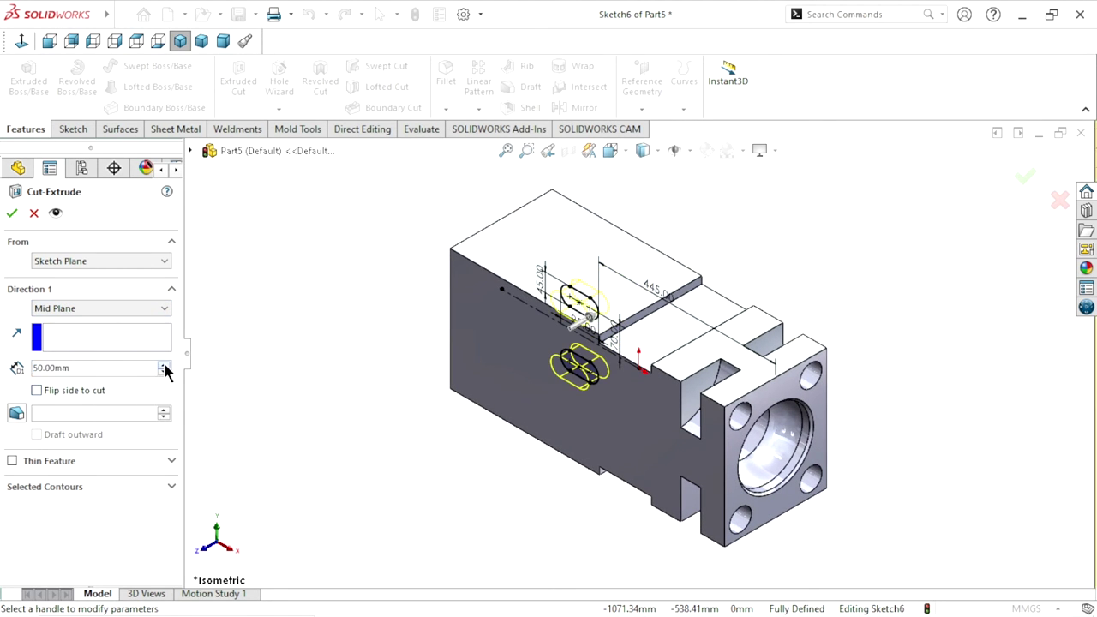
click(163, 365)
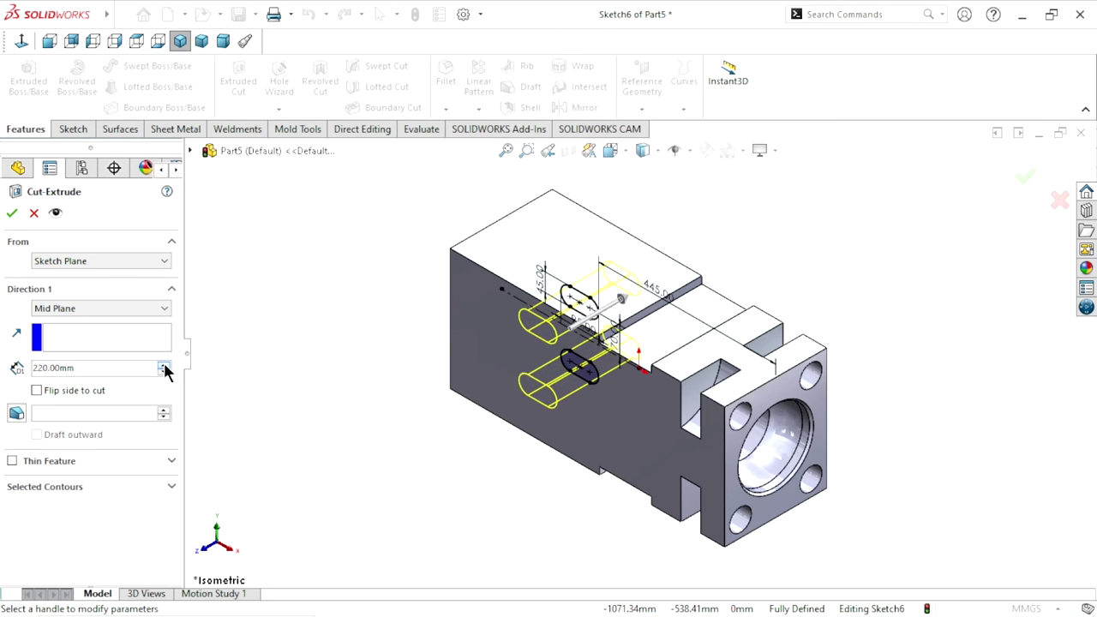
click(164, 367)
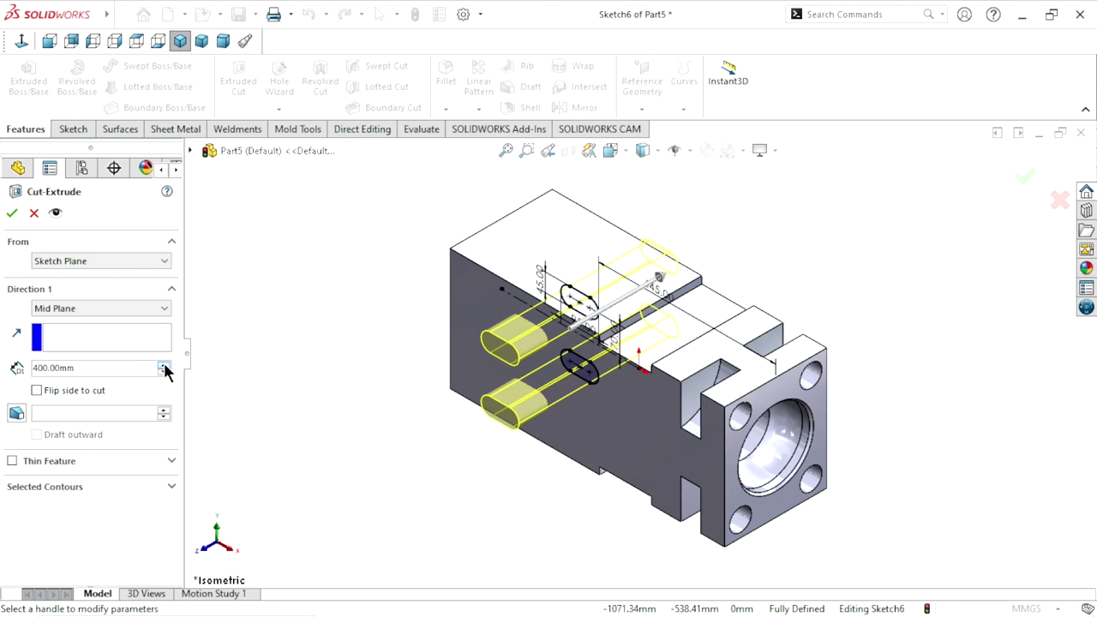
click(164, 367)
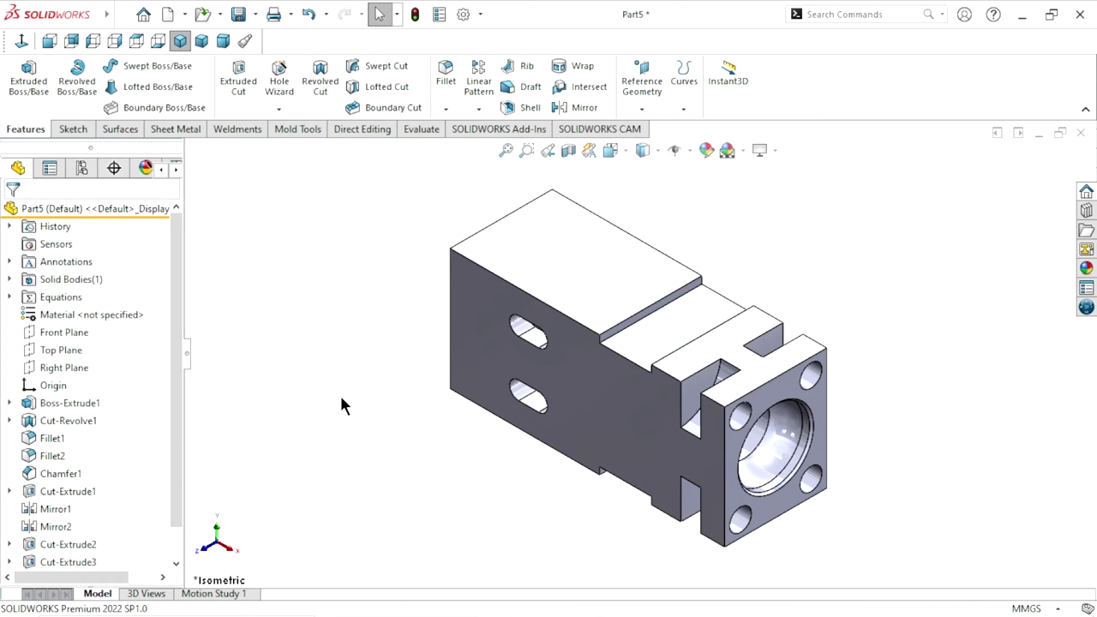
mouse_move(570, 412)
middle_down()
mouse_move(607, 319)
mouse_move(595, 326)
mouse_move(656, 276)
mouse_move(728, 288)
mouse_move(655, 384)
mouse_move(730, 417)
mouse_move(649, 399)
mouse_move(588, 472)
mouse_move(566, 546)
mouse_move(654, 522)
middle_up()
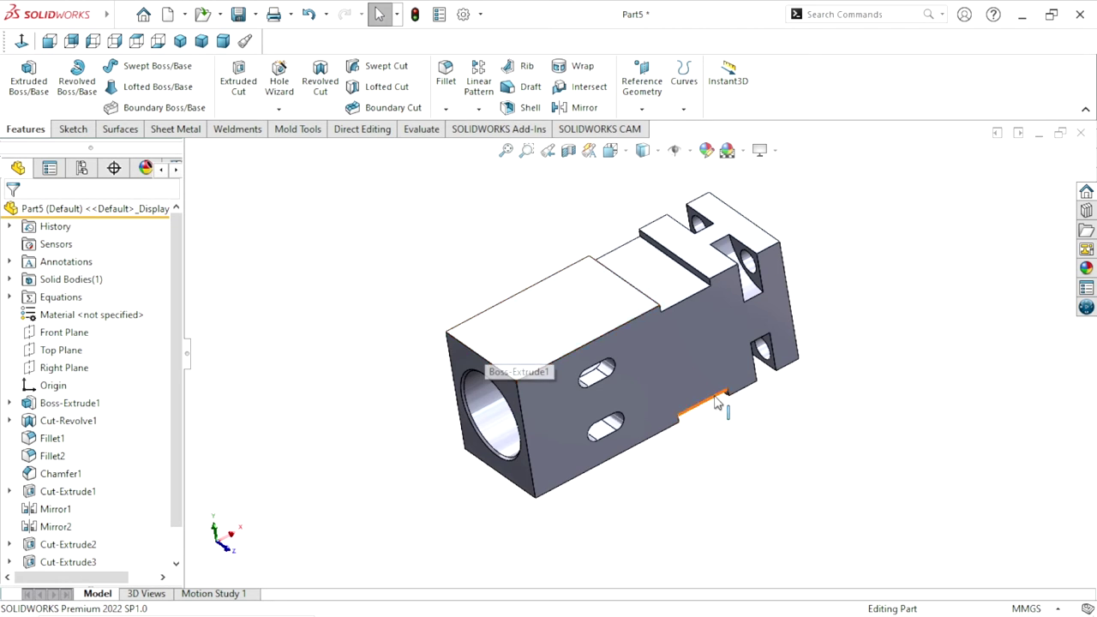
scroll(758, 377, up, 3)
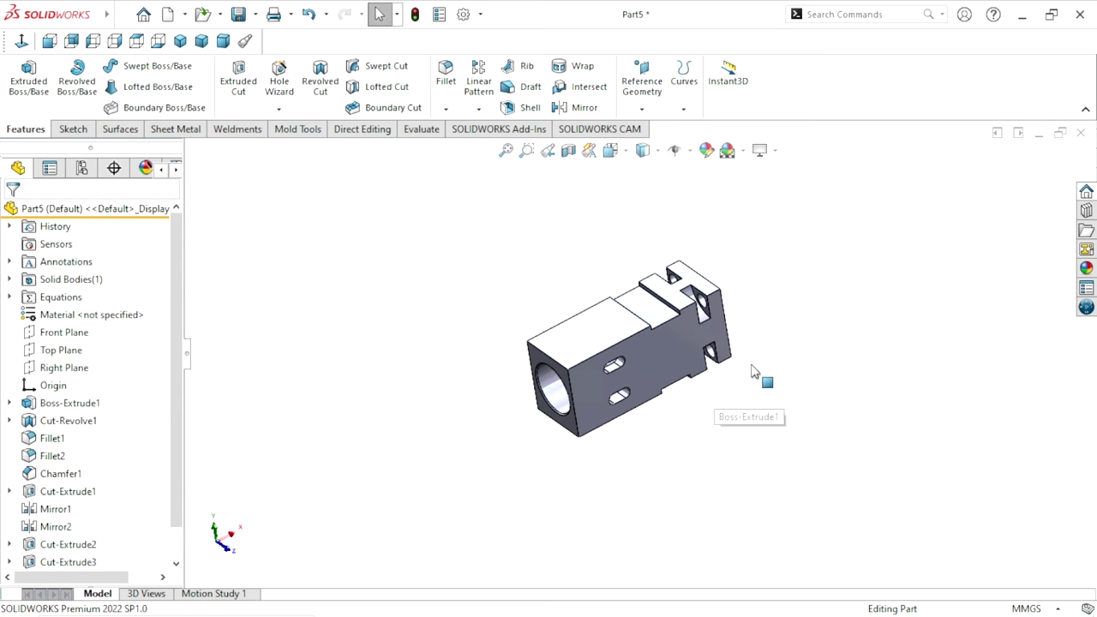
click(177, 41)
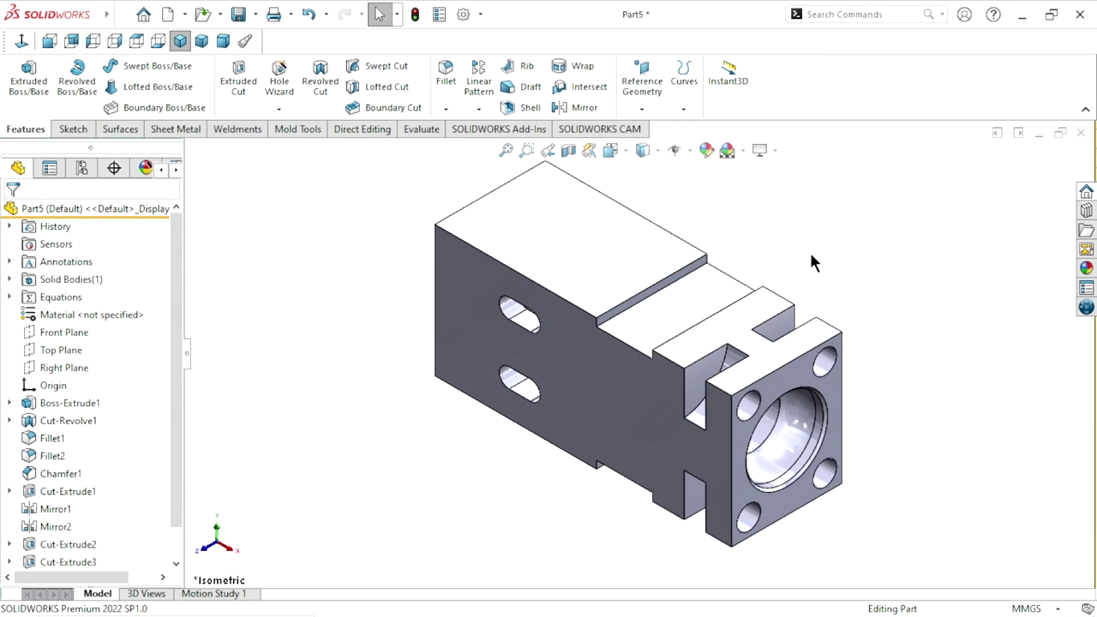
click(57, 351)
click(72, 329)
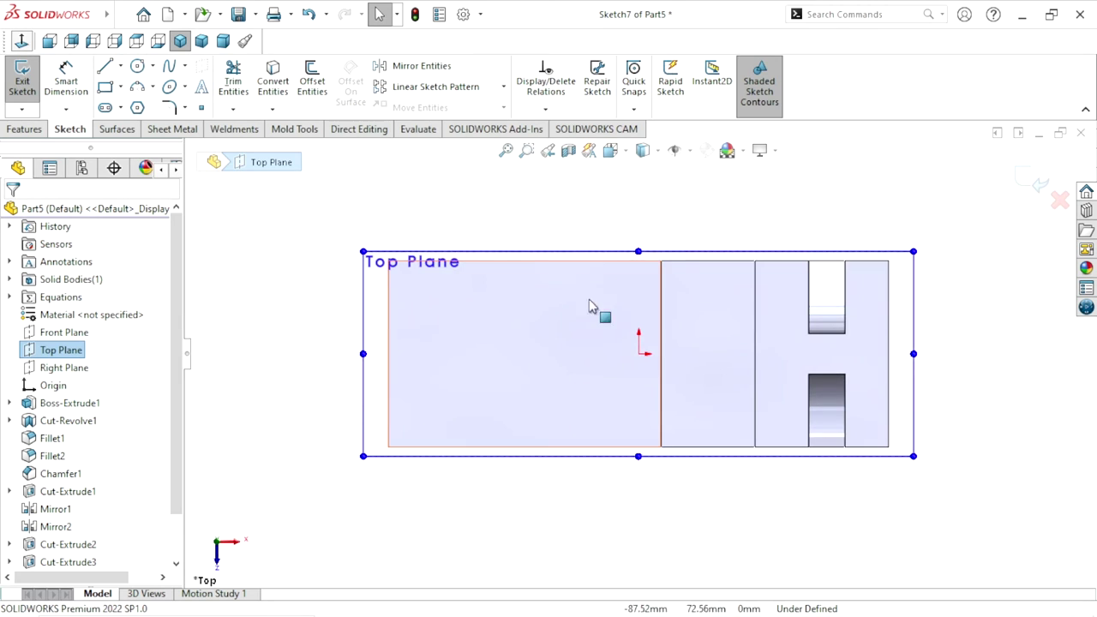
click(687, 231)
scroll(613, 360, up, 1)
scroll(614, 362, down, 1)
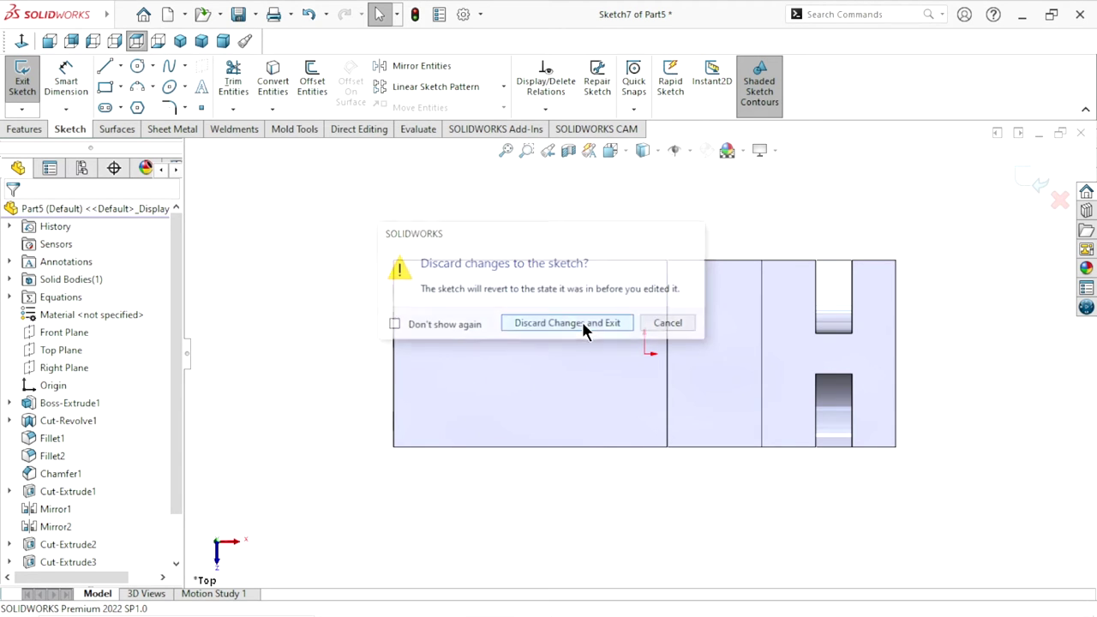
click(582, 323)
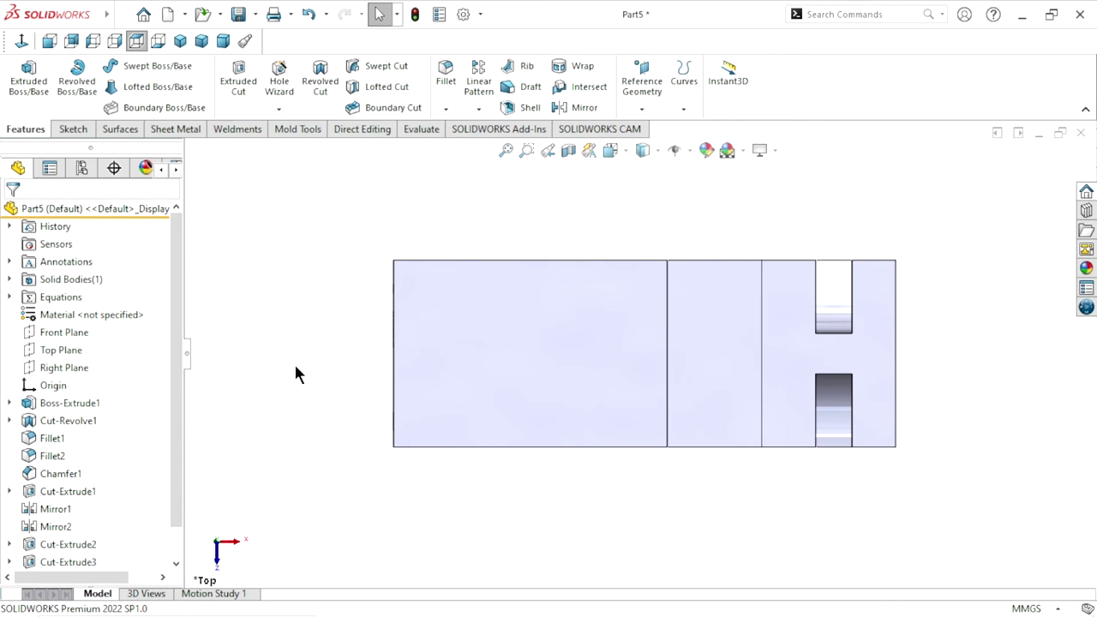
click(484, 338)
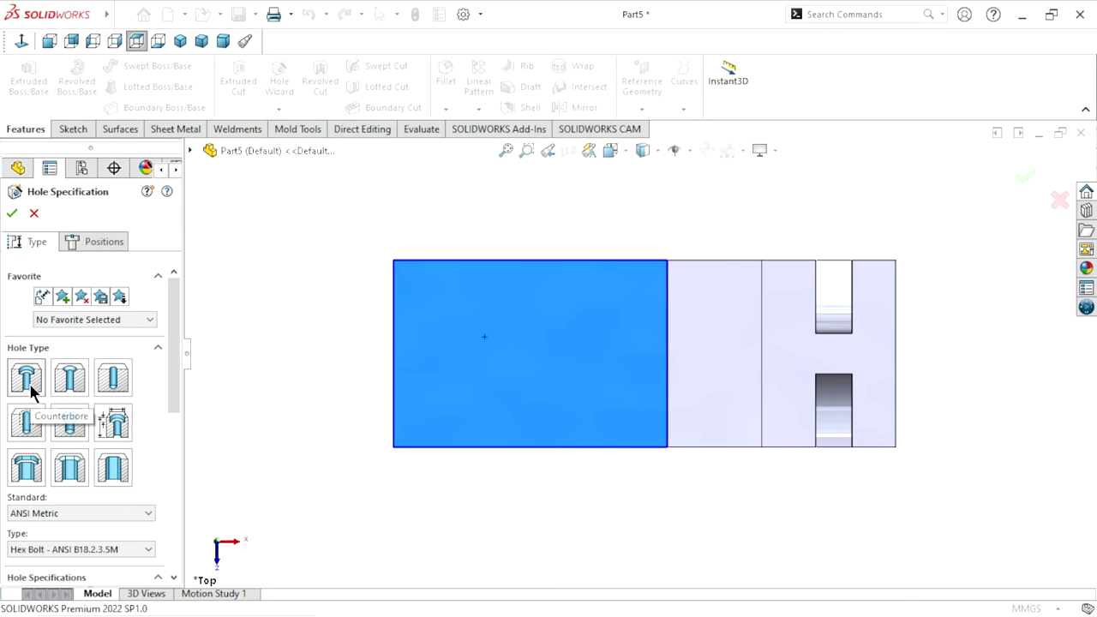
mouse_move(186, 354)
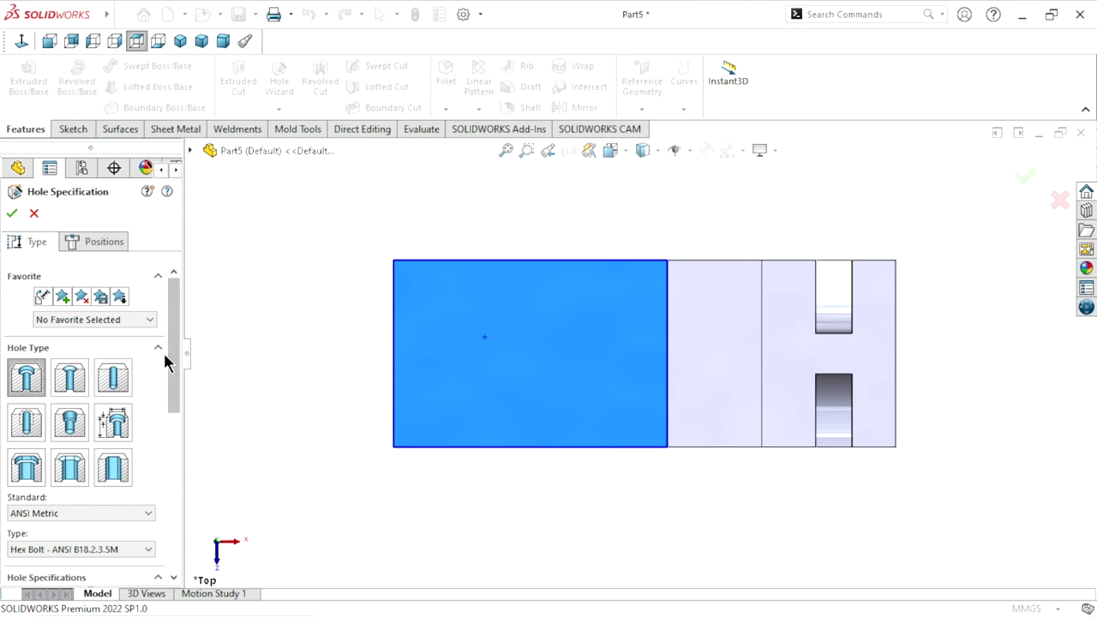
Keep ANSI Metric as the hole standard, then cancel and restart the Hole Wizard
scroll(170, 354, down, 5)
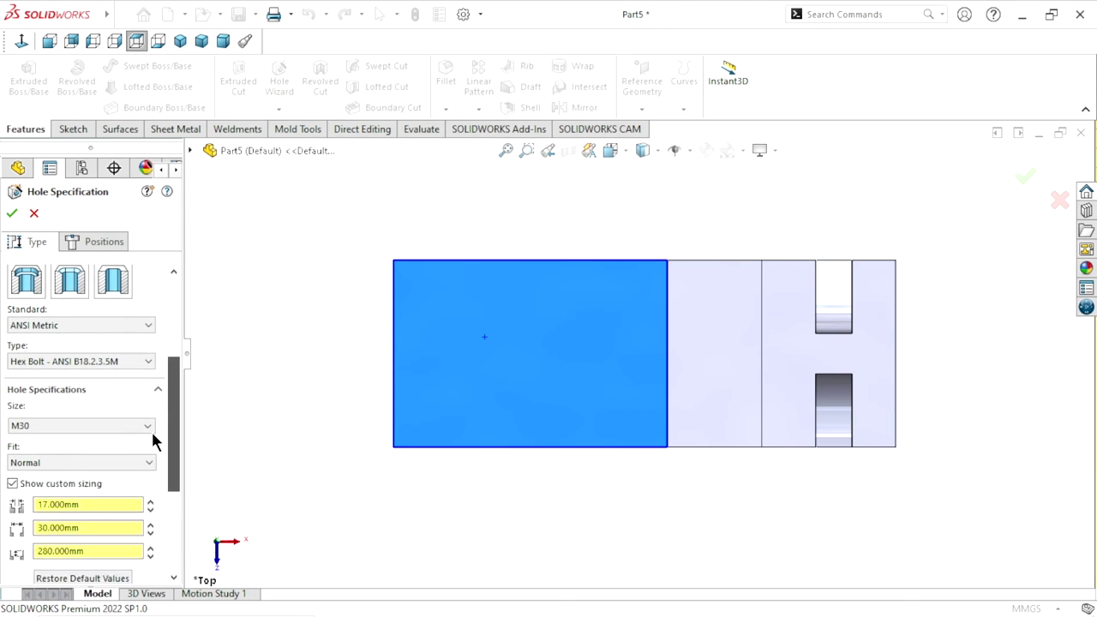
click(111, 336)
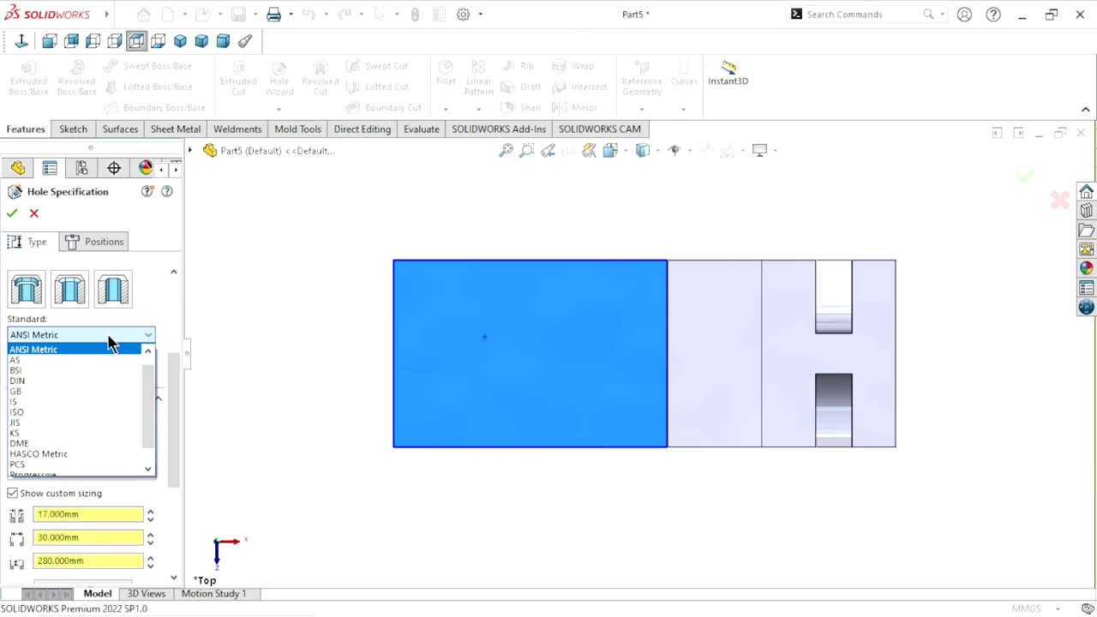
scroll(49, 378, up, 1)
click(61, 359)
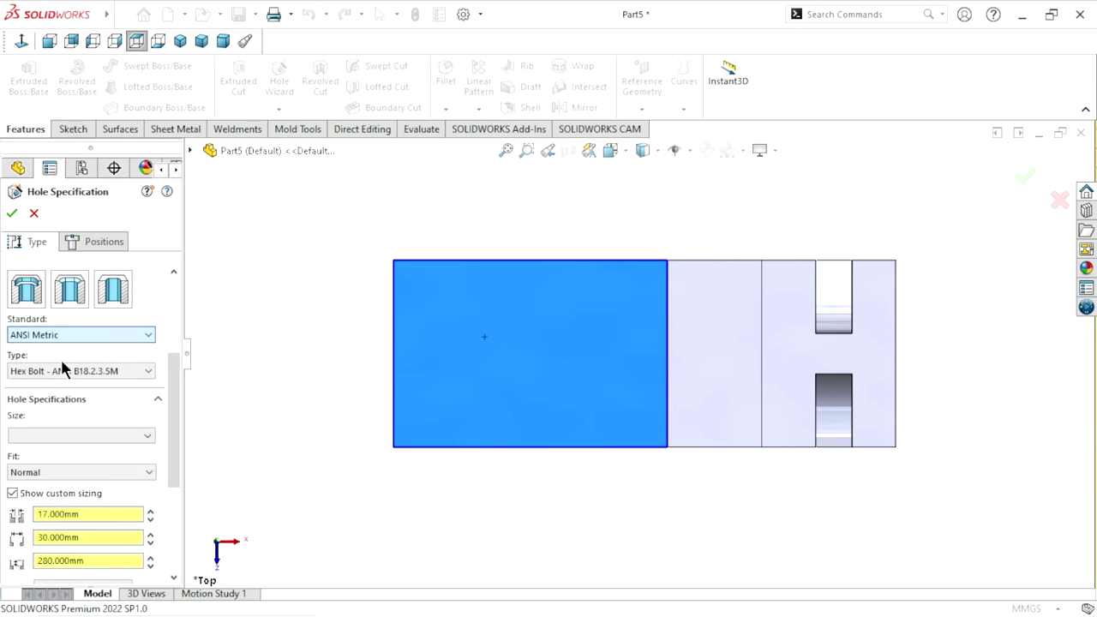
click(34, 215)
click(274, 80)
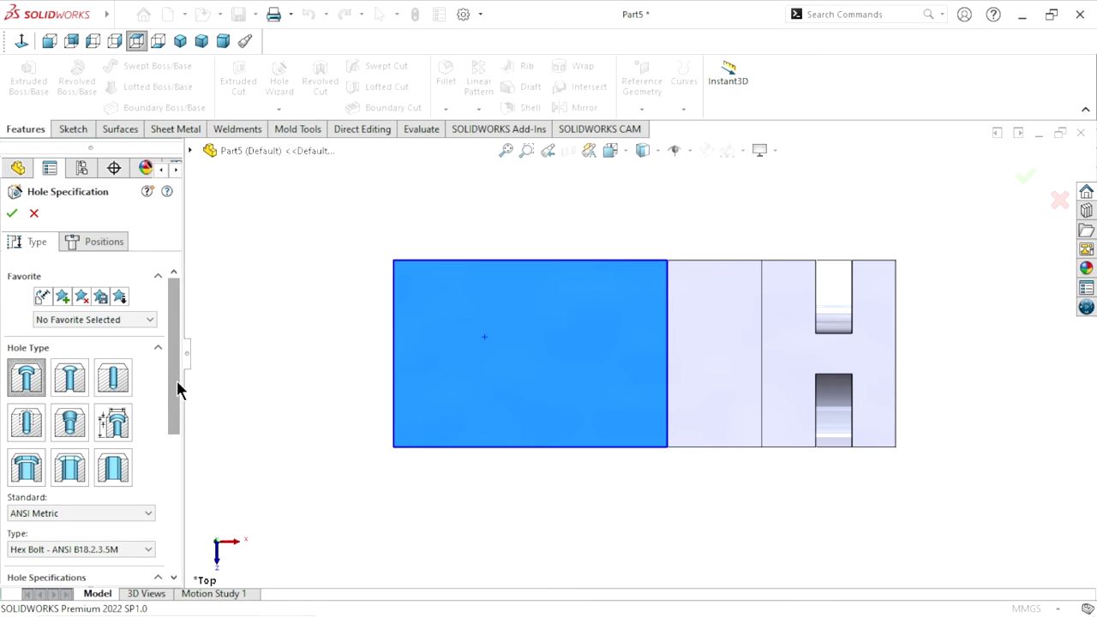
Switch the hole standard to ISO, then back to ANSI Metric
drag(177, 380, 163, 438)
click(144, 390)
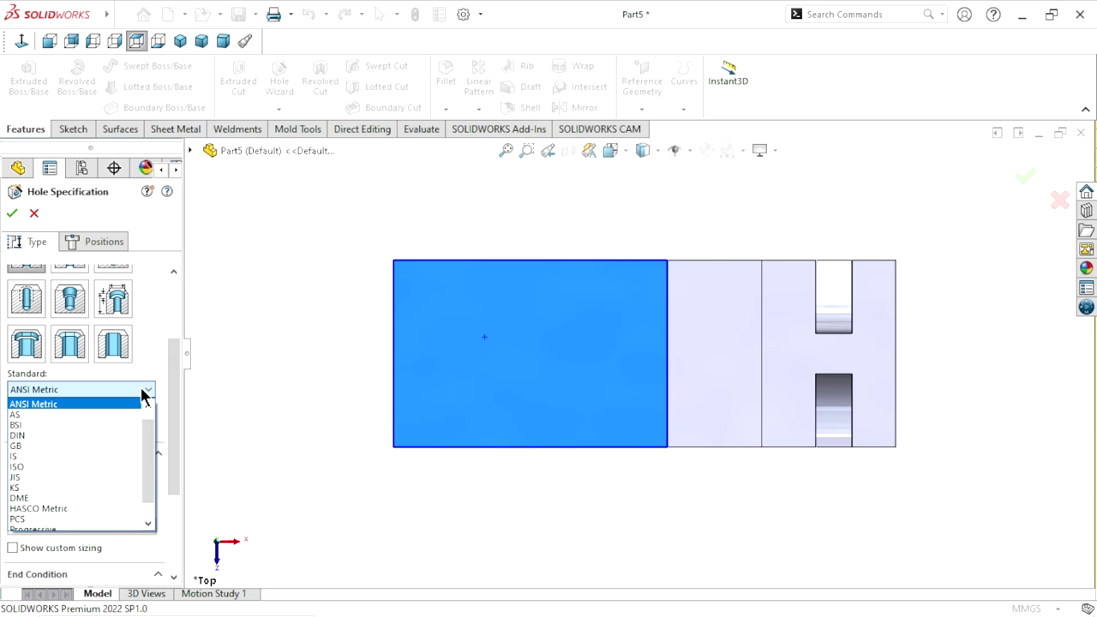
click(41, 469)
drag(171, 375, 171, 402)
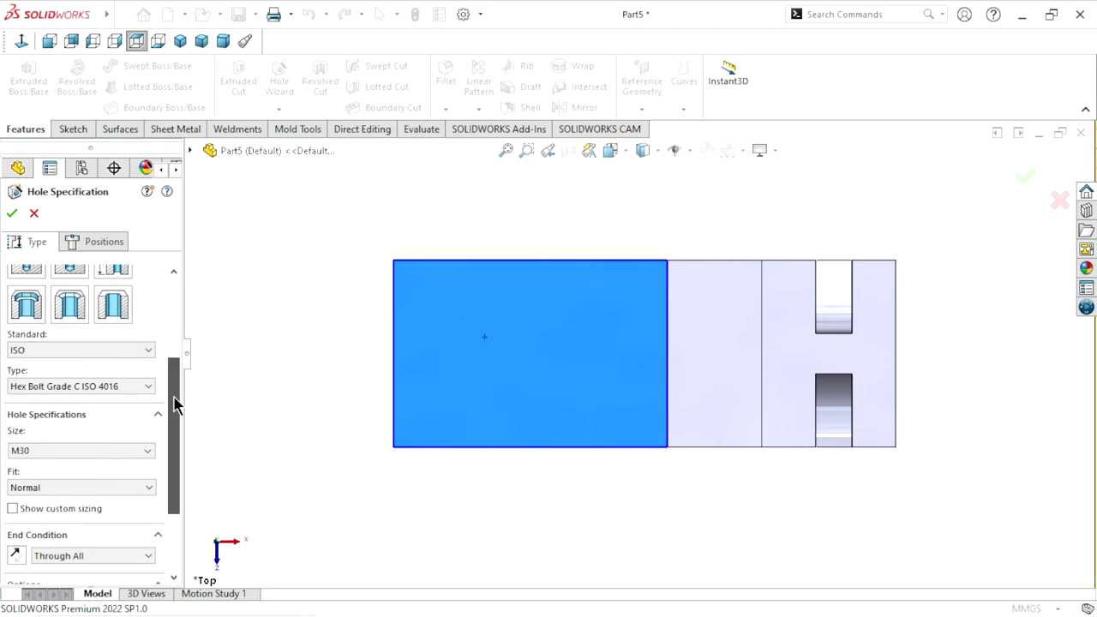
click(146, 354)
scroll(81, 414, up, 2)
scroll(80, 414, up, 1)
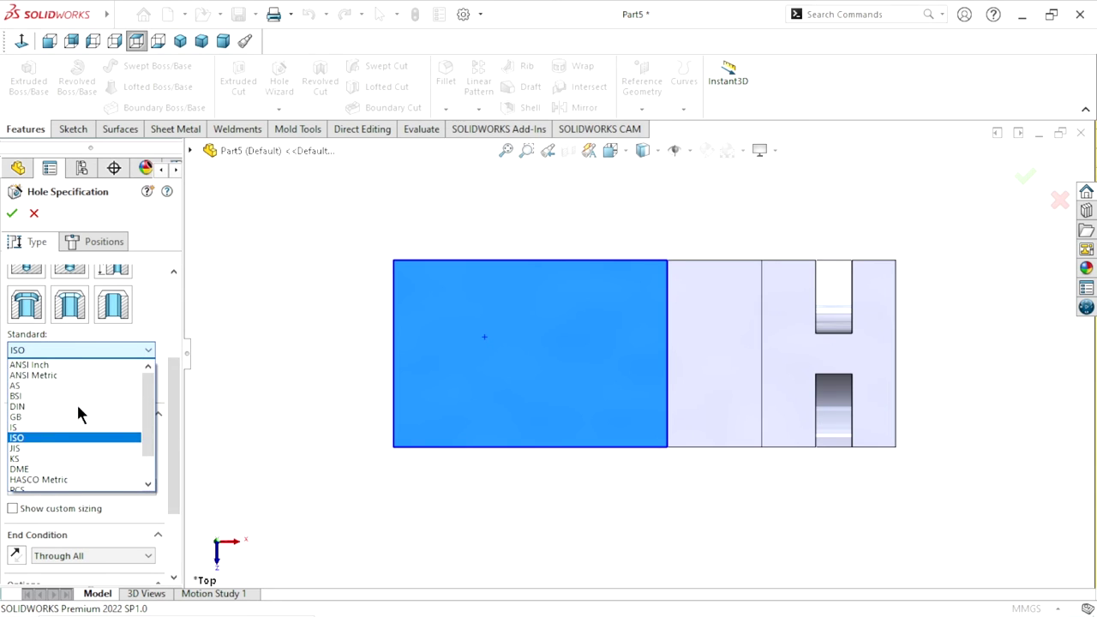
click(69, 377)
Choose Socket Head Cap Screw, size M16, Normal fit for the counterbore hole
click(144, 390)
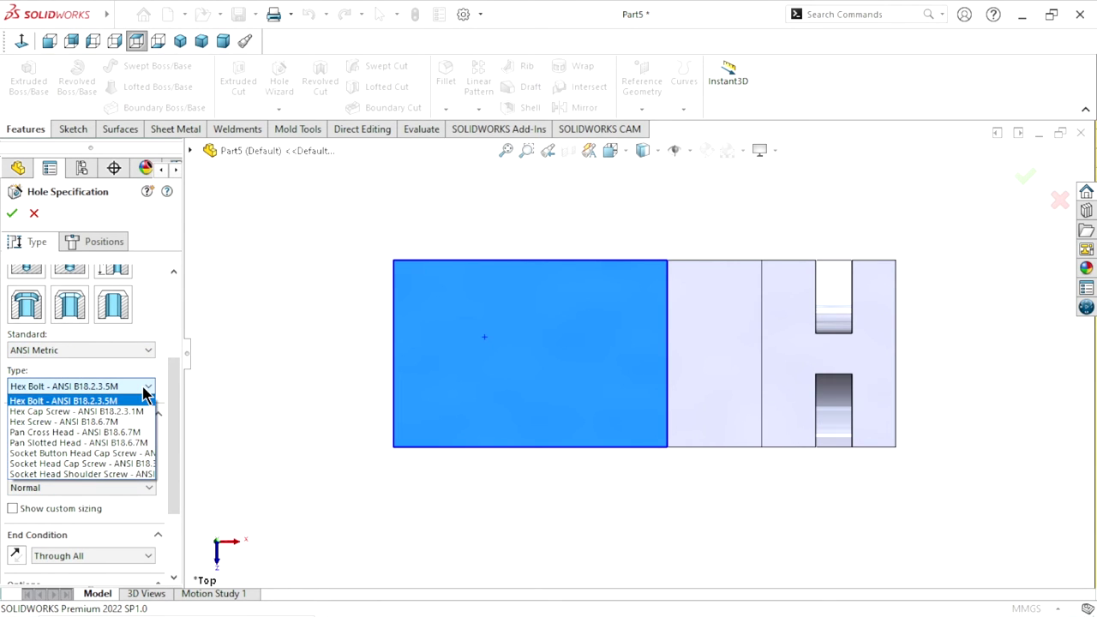
click(114, 463)
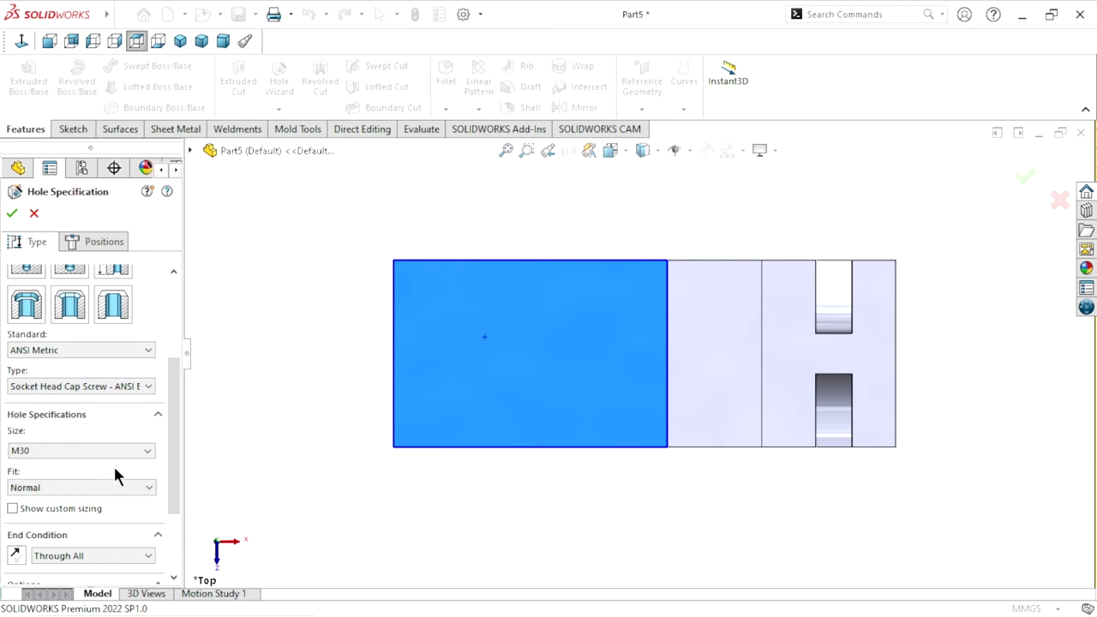
click(145, 452)
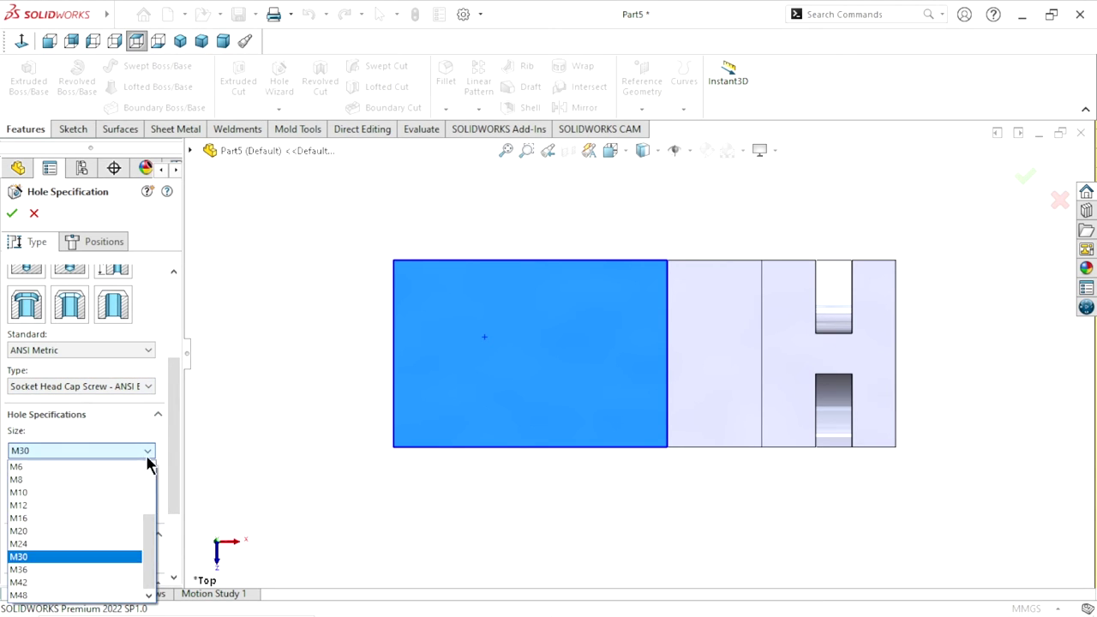
click(58, 519)
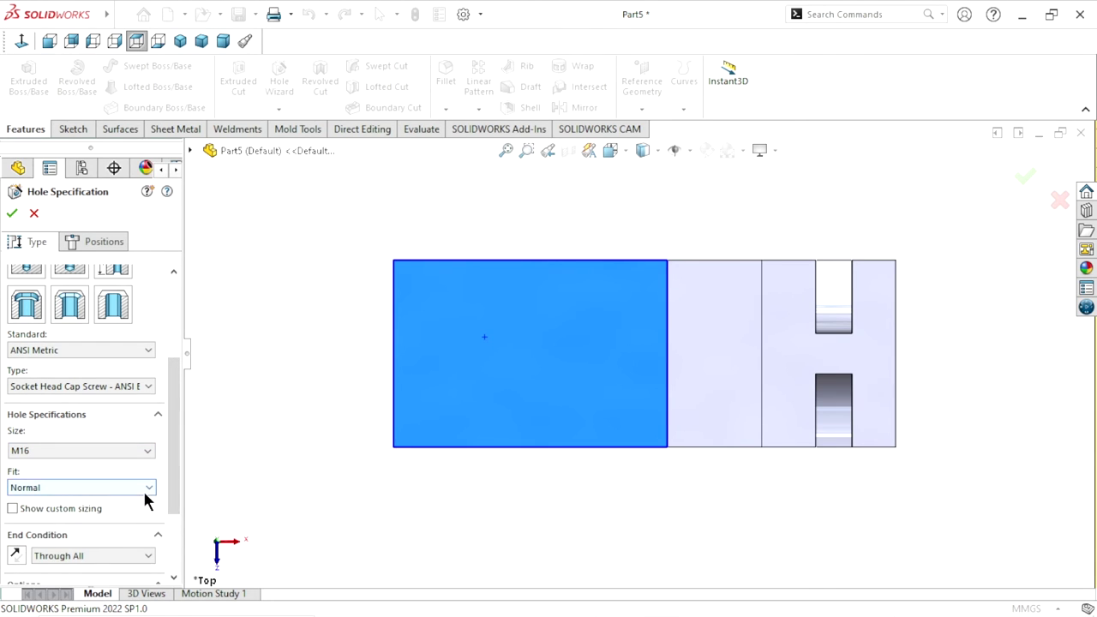
click(146, 490)
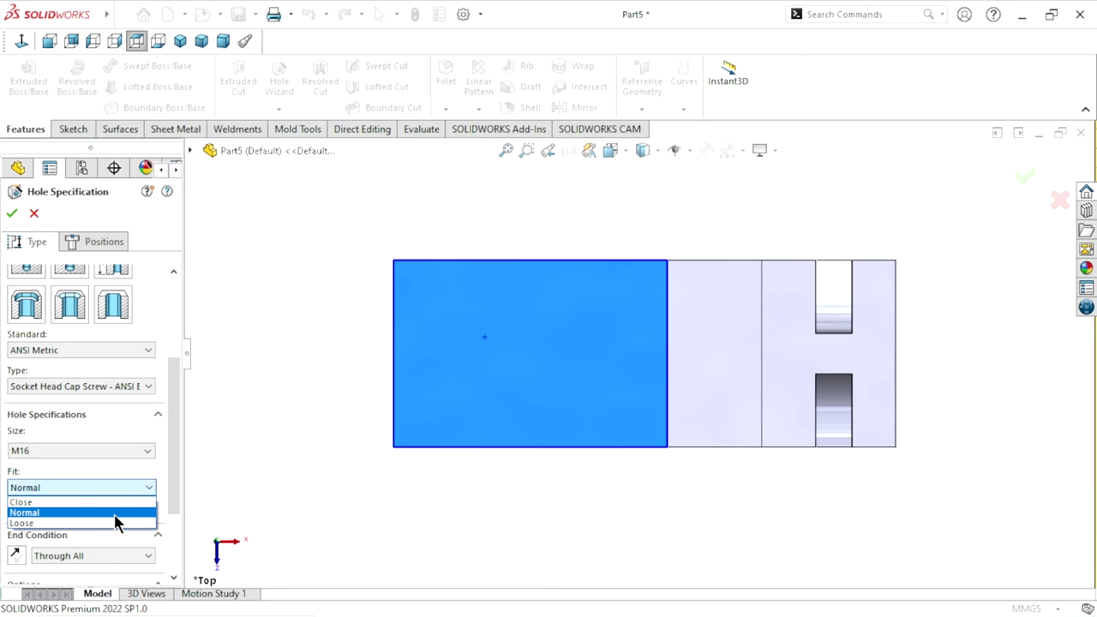
click(115, 515)
scroll(171, 515, down, 3)
scroll(169, 531, down, 1)
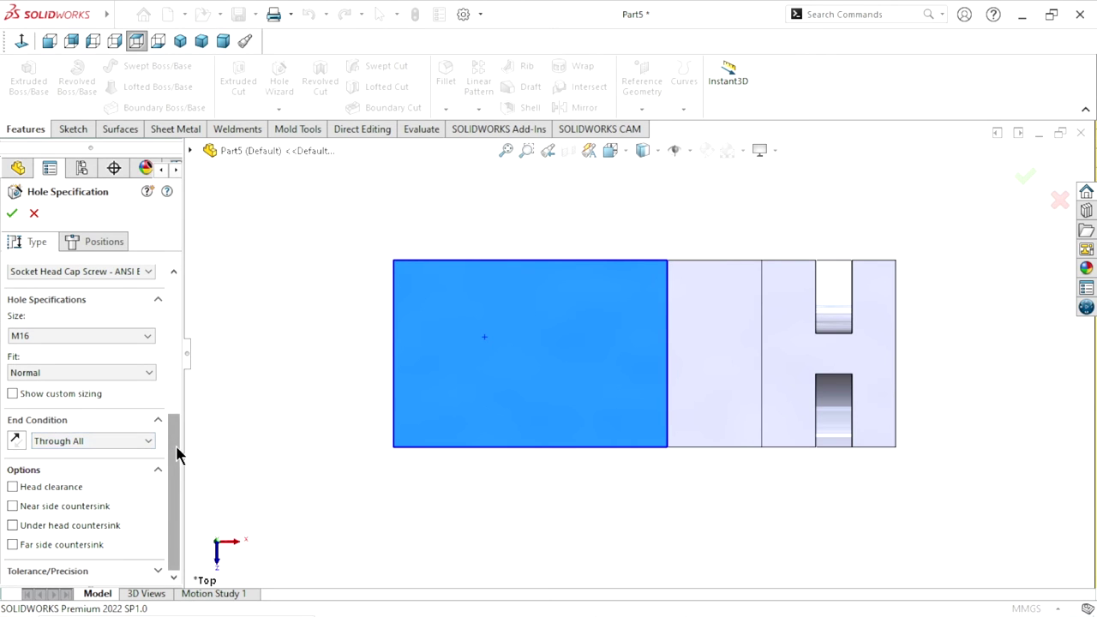
click(96, 240)
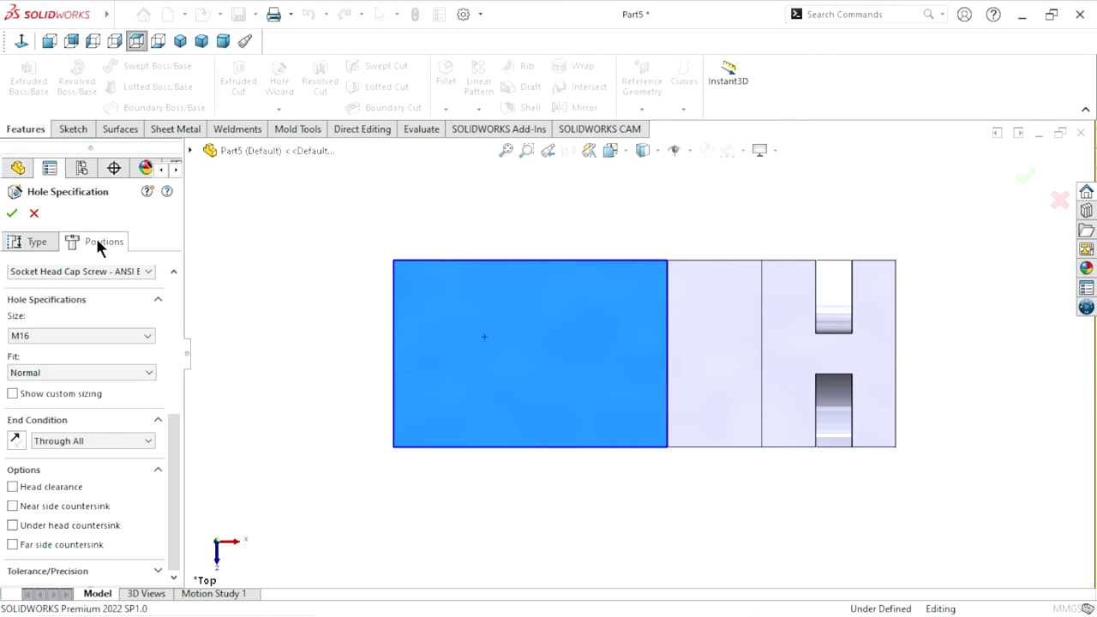
Place a single hole point on the block's top face
click(531, 276)
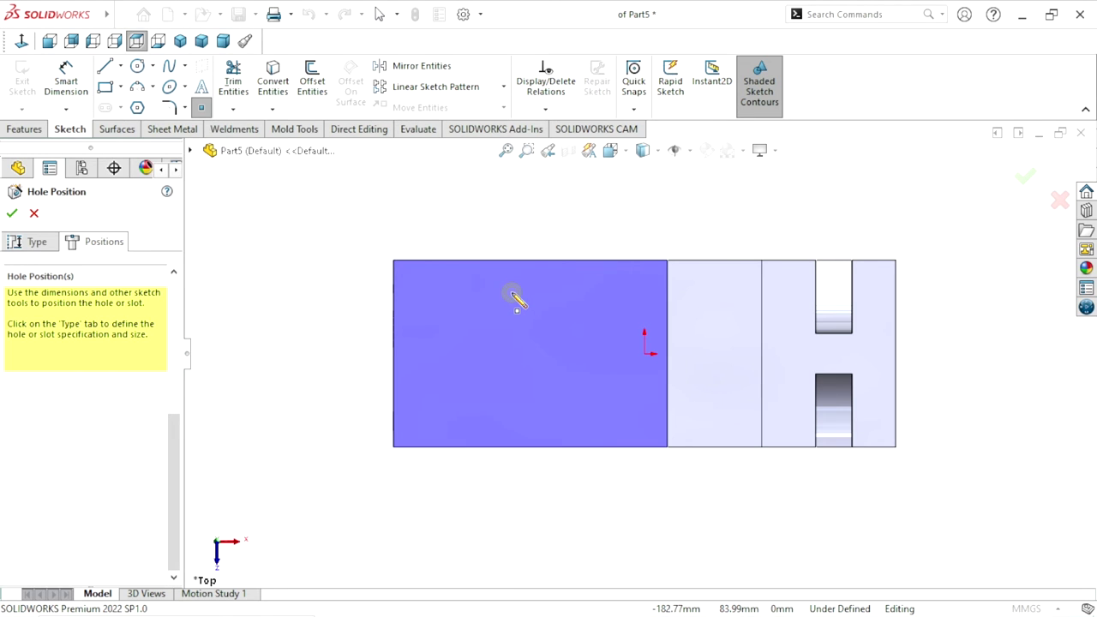
click(511, 292)
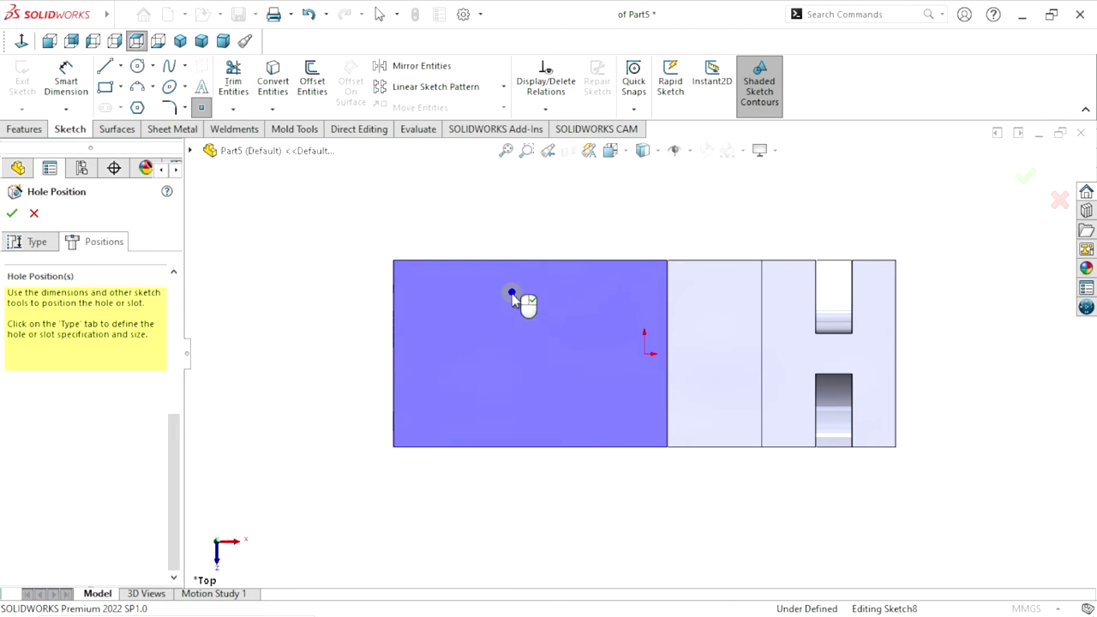
right_click(334, 287)
click(349, 294)
scroll(529, 335, down, 1)
scroll(591, 318, down, 1)
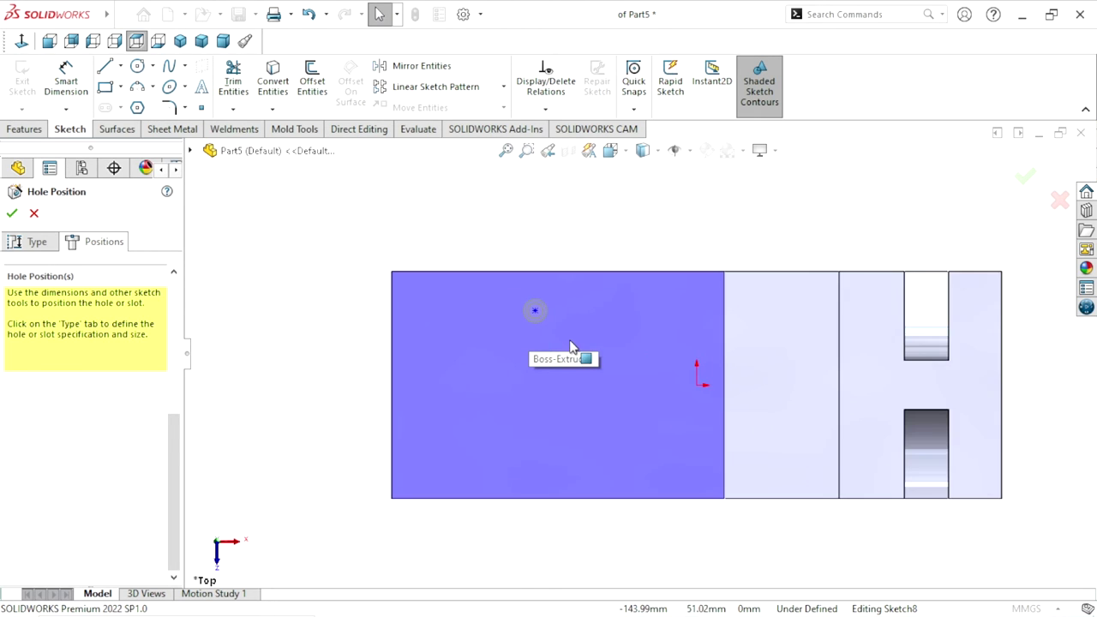
scroll(586, 357, down, 1)
scroll(555, 351, up, 1)
scroll(591, 370, up, 1)
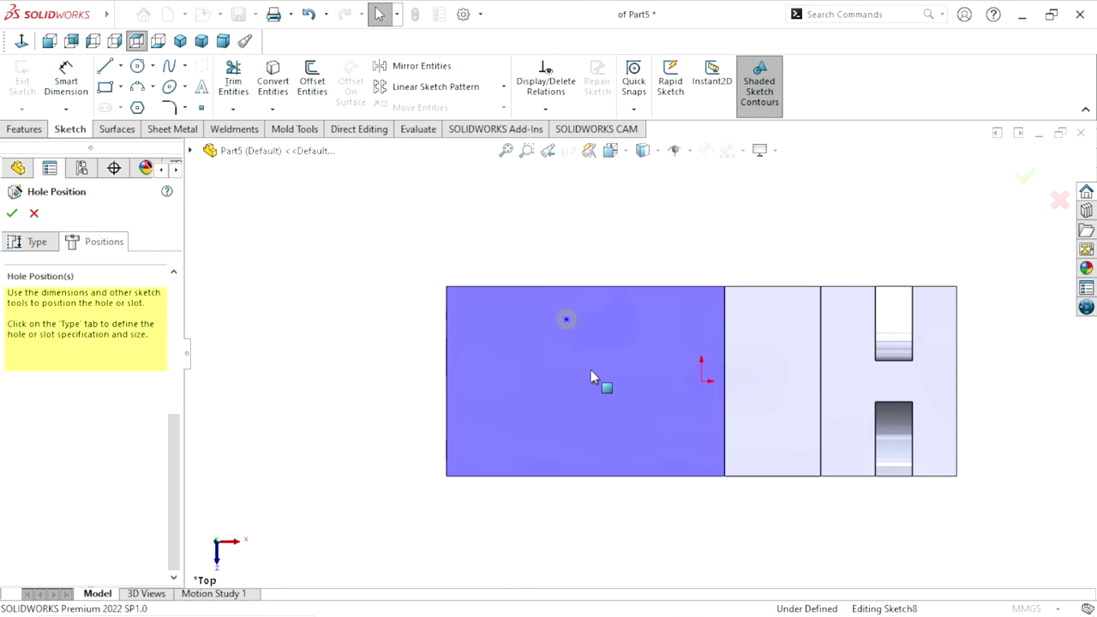
scroll(590, 370, down, 1)
scroll(614, 372, down, 1)
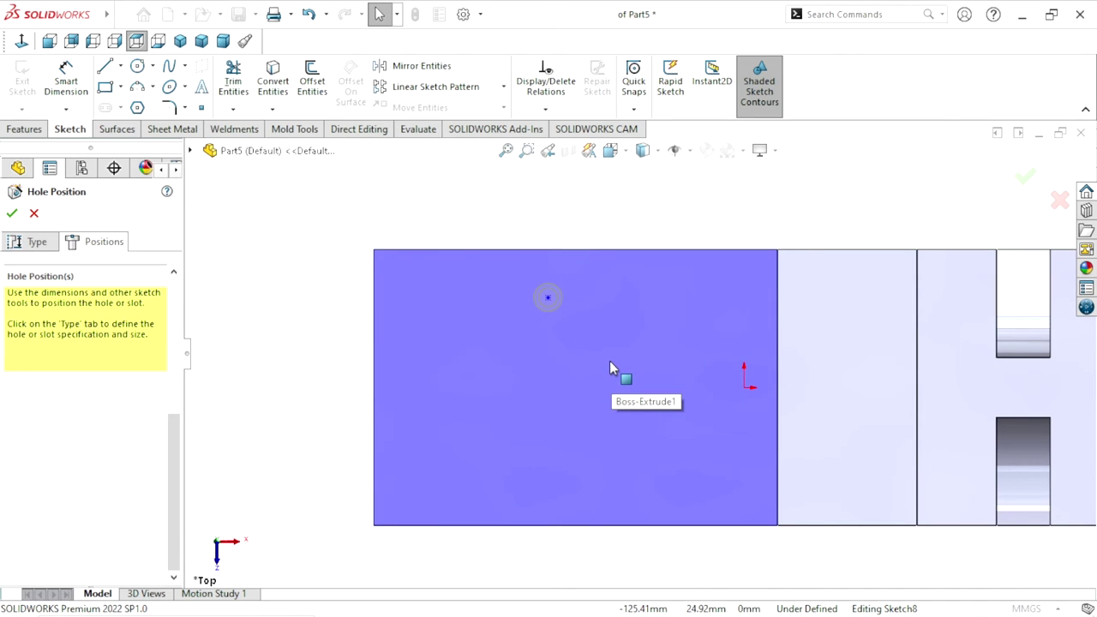
Dimension the hole point 197.5 mm from the face's left edge
click(63, 75)
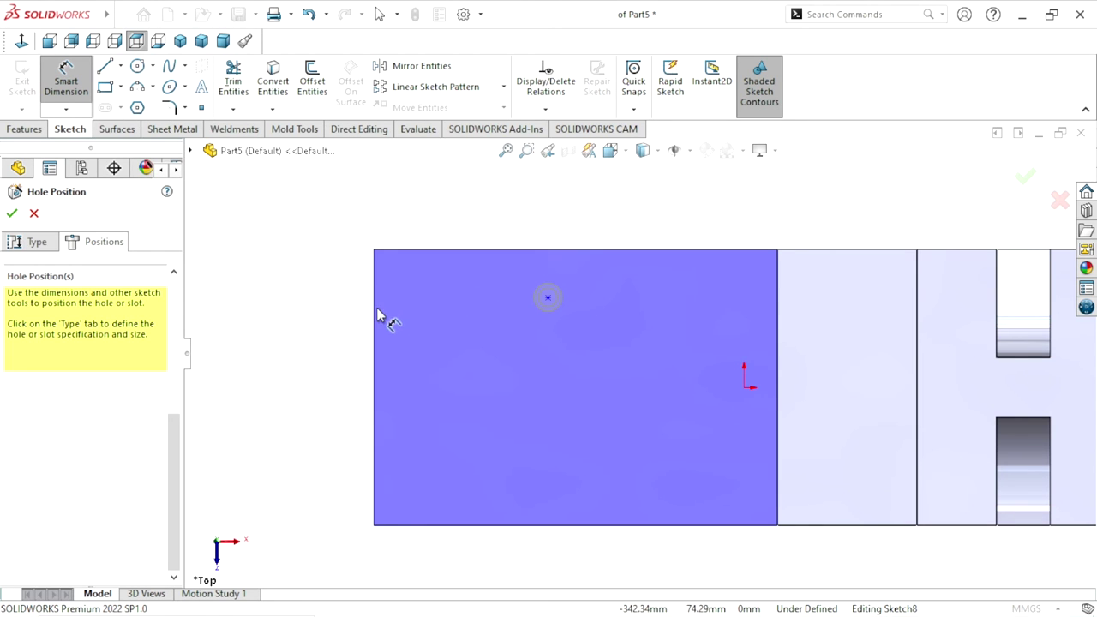
click(376, 315)
click(552, 302)
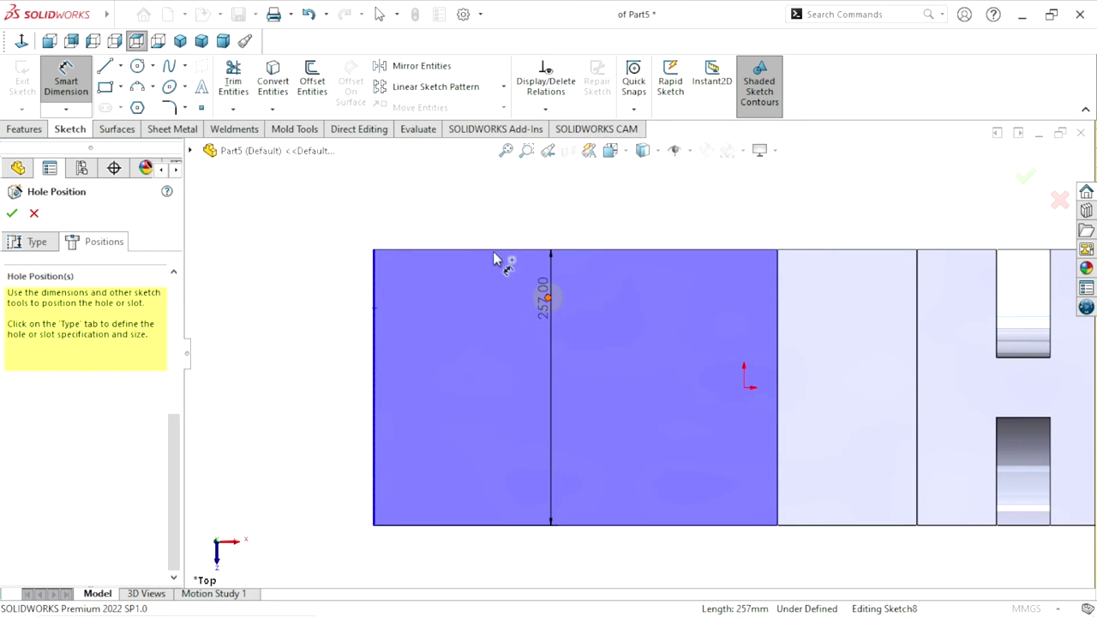
click(548, 297)
click(463, 219)
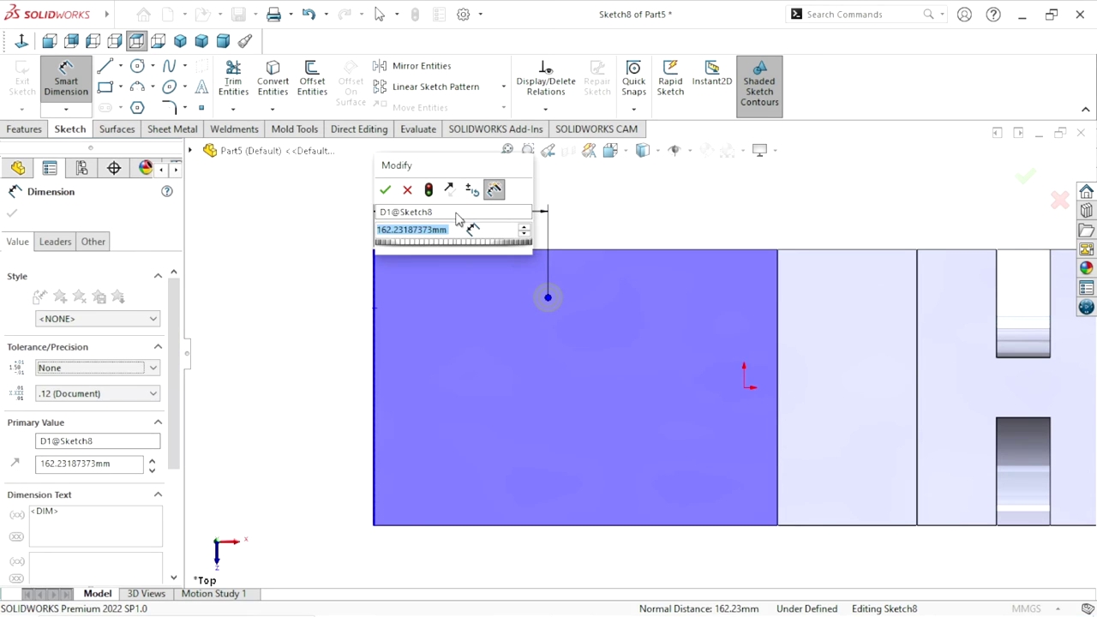
text(197.5)
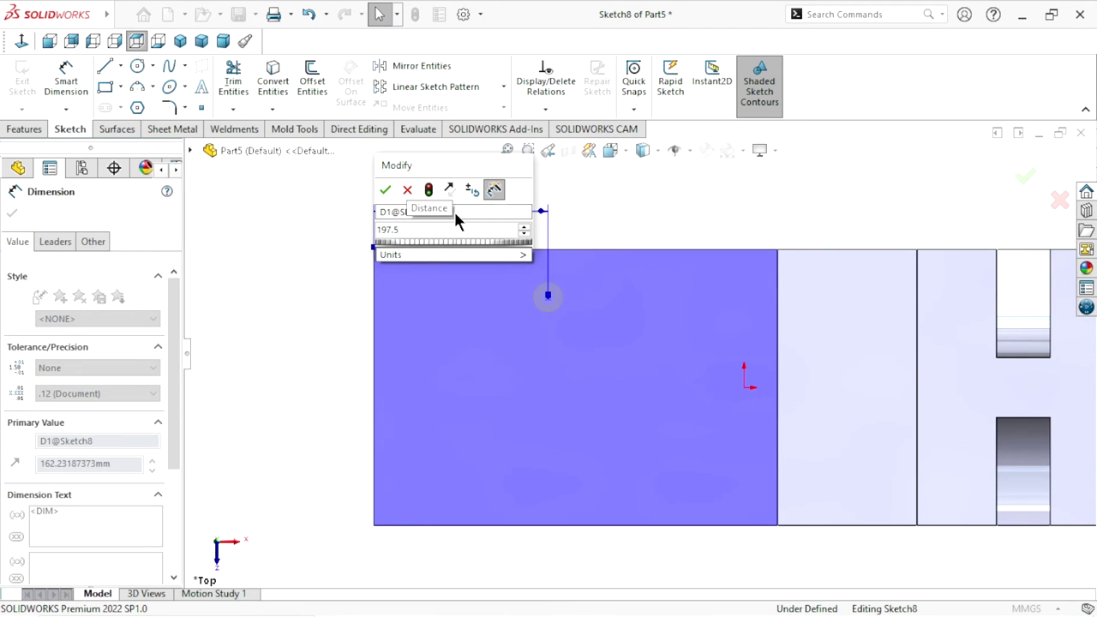
click(386, 189)
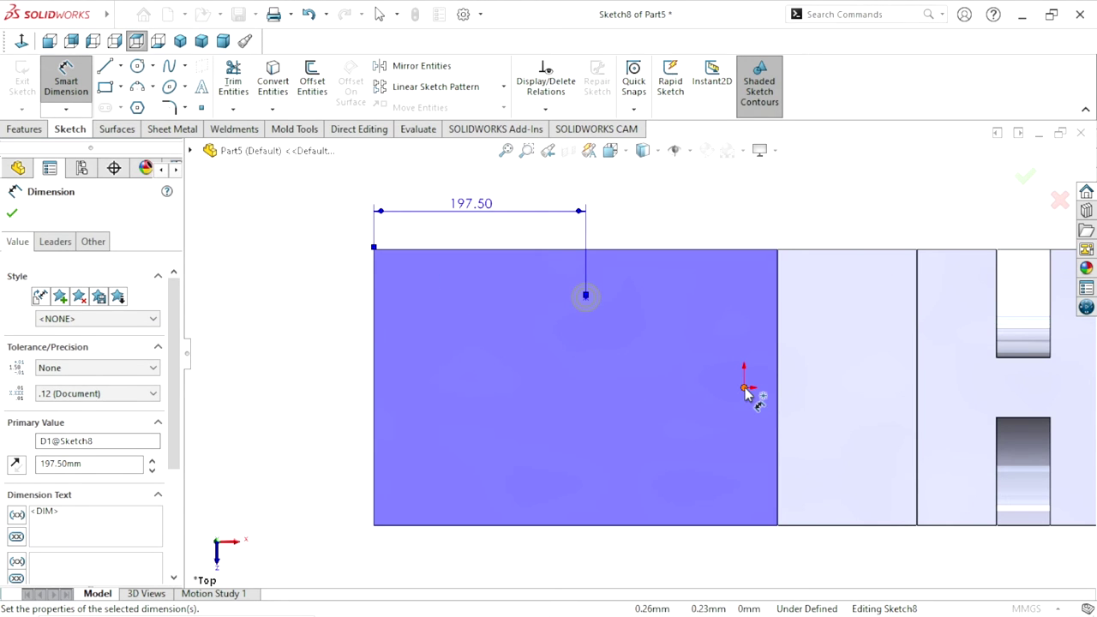
key(Escape)
Dimension the hole point 72 mm vertically from the origin
click(585, 298)
click(744, 387)
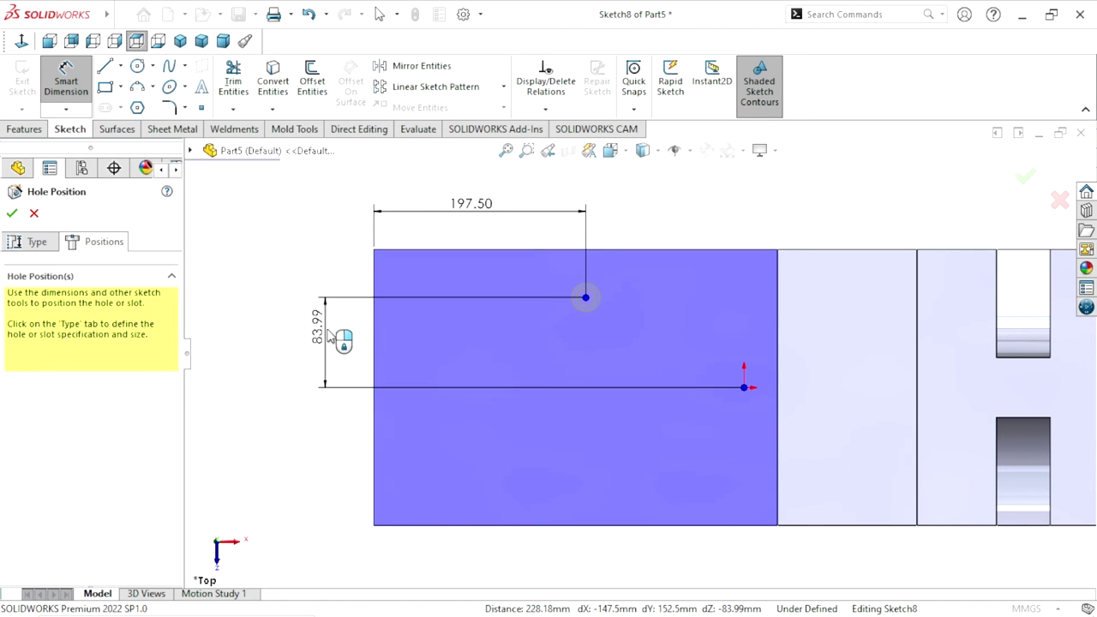
click(331, 338)
text(72)
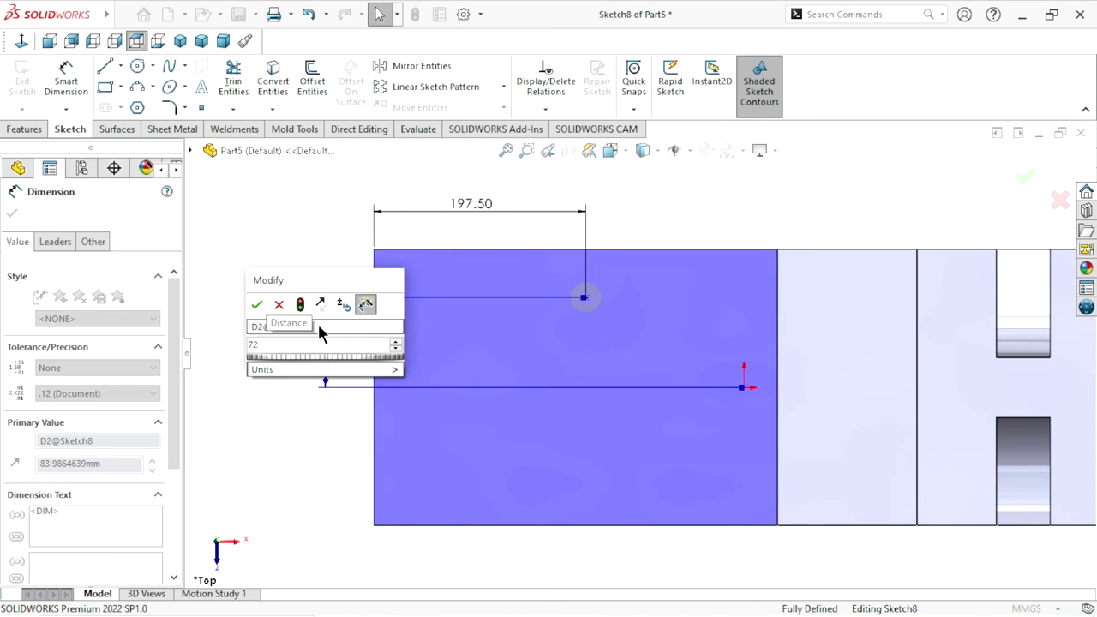
click(256, 305)
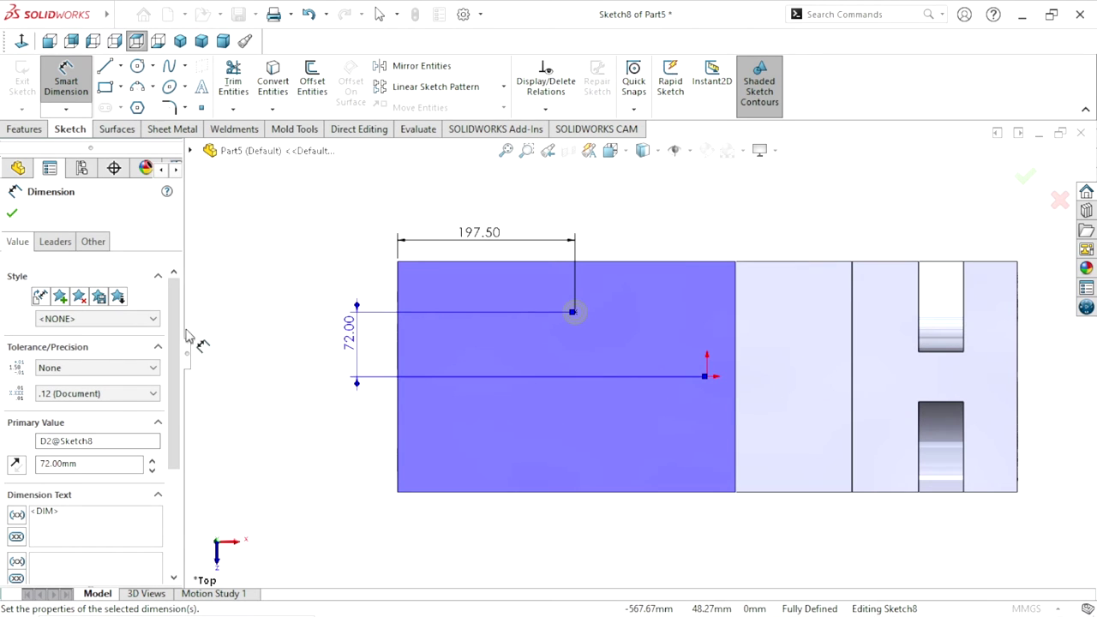
click(12, 214)
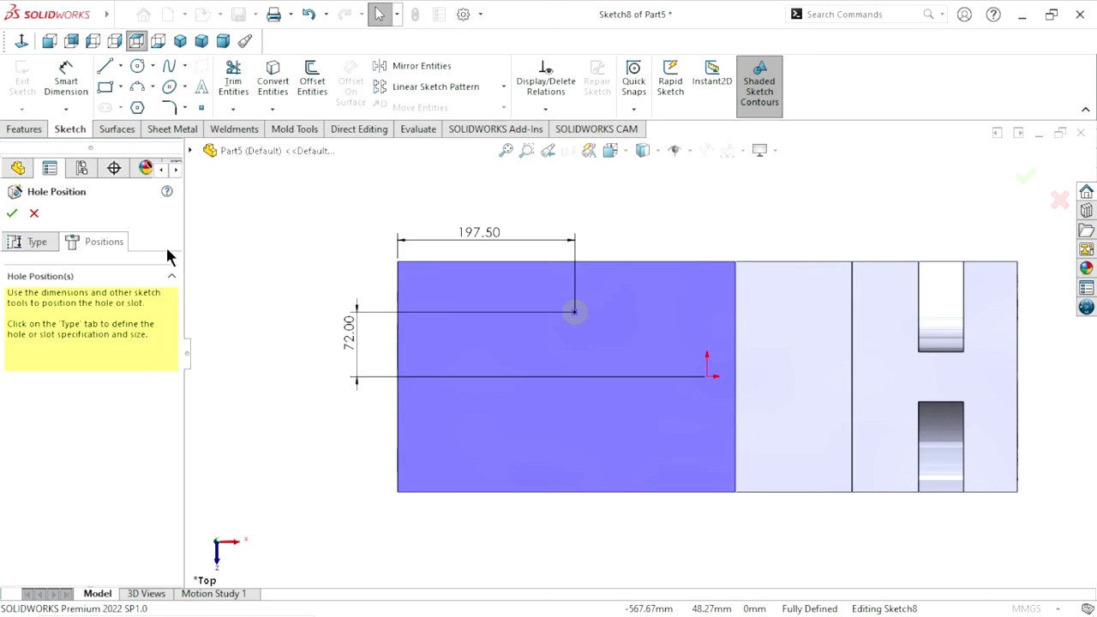
Draw a horizontal centerline from the origin to the left of the part
click(121, 66)
click(131, 109)
click(707, 375)
click(299, 376)
right_click(282, 273)
click(331, 296)
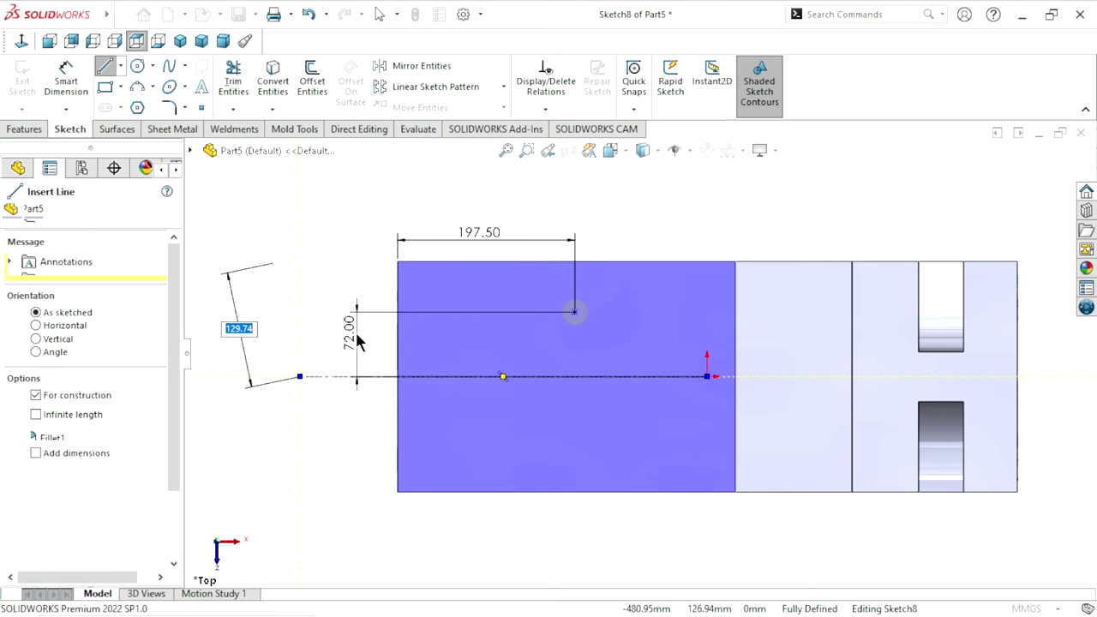
key(Escape)
scroll(644, 377, down, 1)
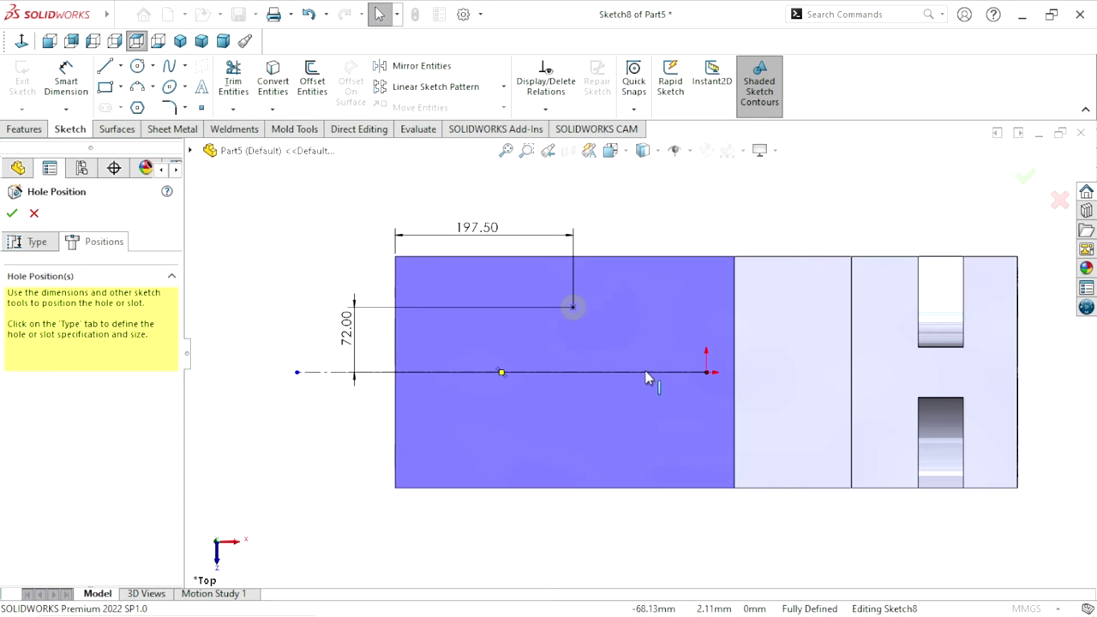
Try mirroring the hole point across the centerline, cancel it, and finish the counterbored hole
click(425, 70)
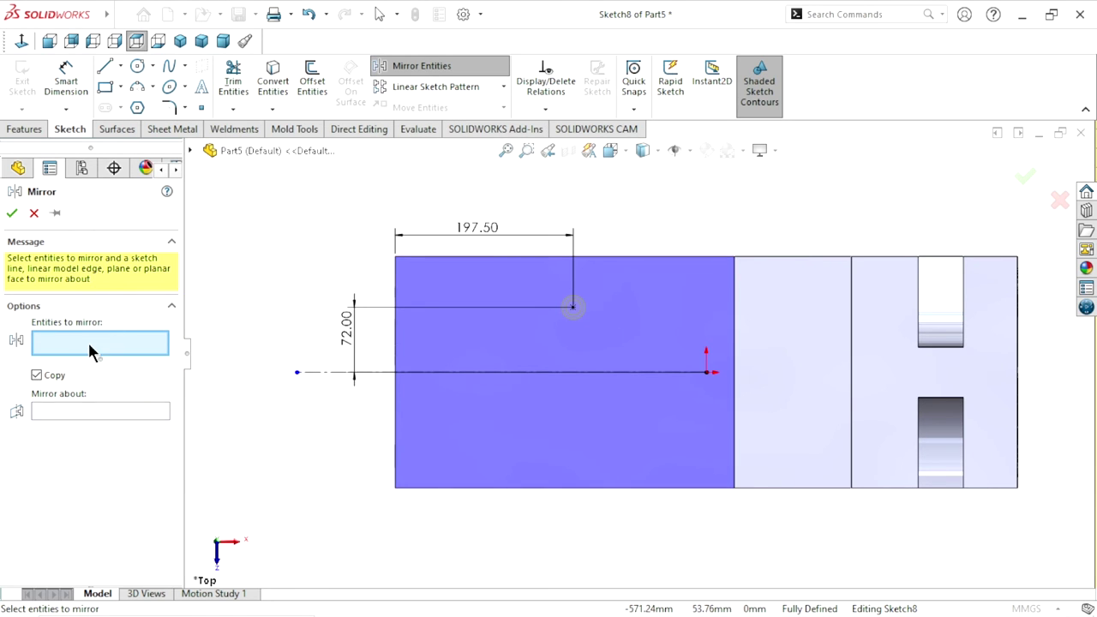
click(574, 308)
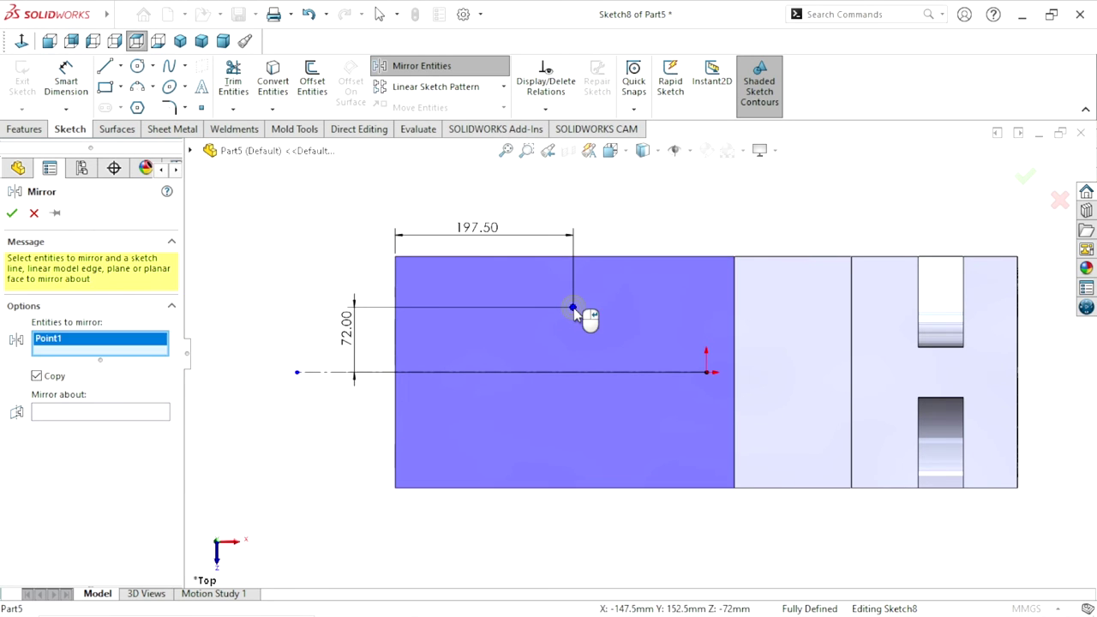
click(80, 411)
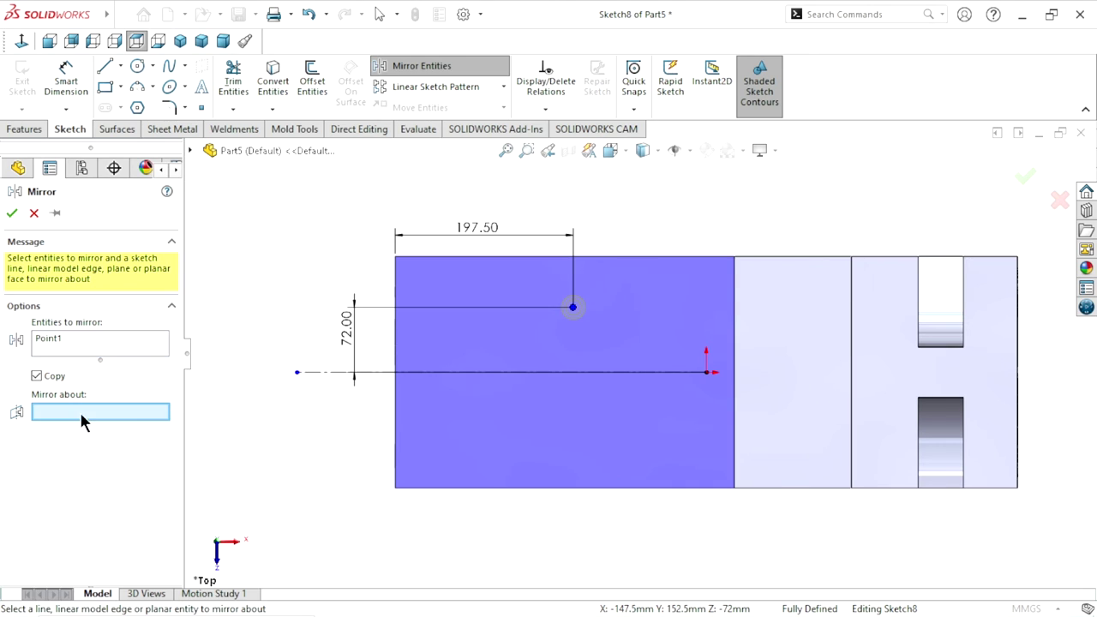
click(558, 374)
scroll(570, 471, down, 2)
scroll(570, 472, up, 2)
scroll(597, 403, up, 1)
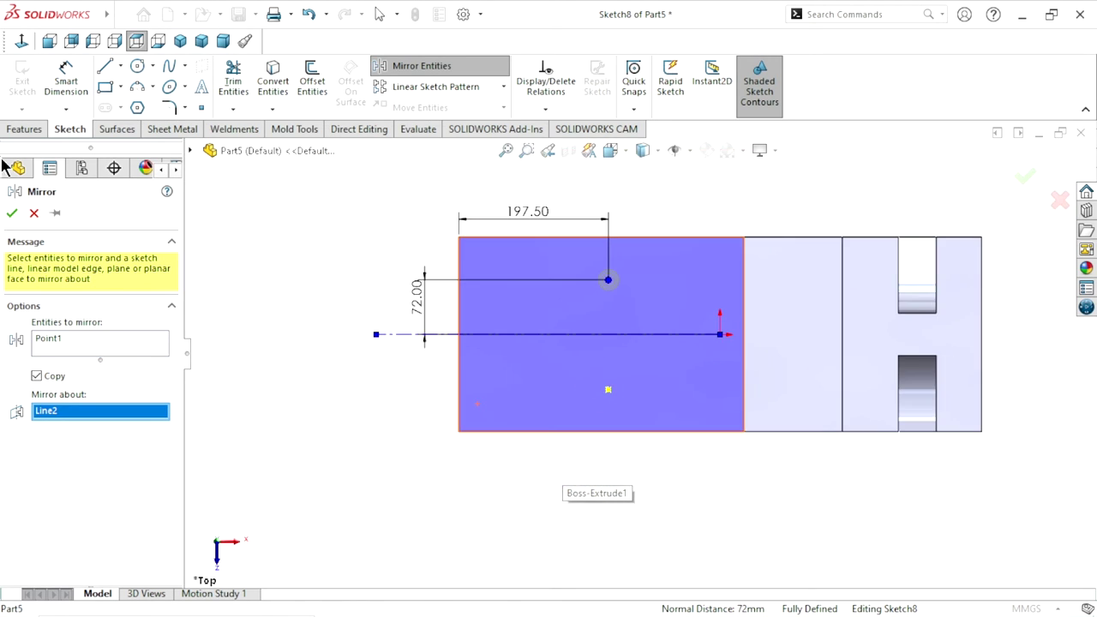
click(34, 213)
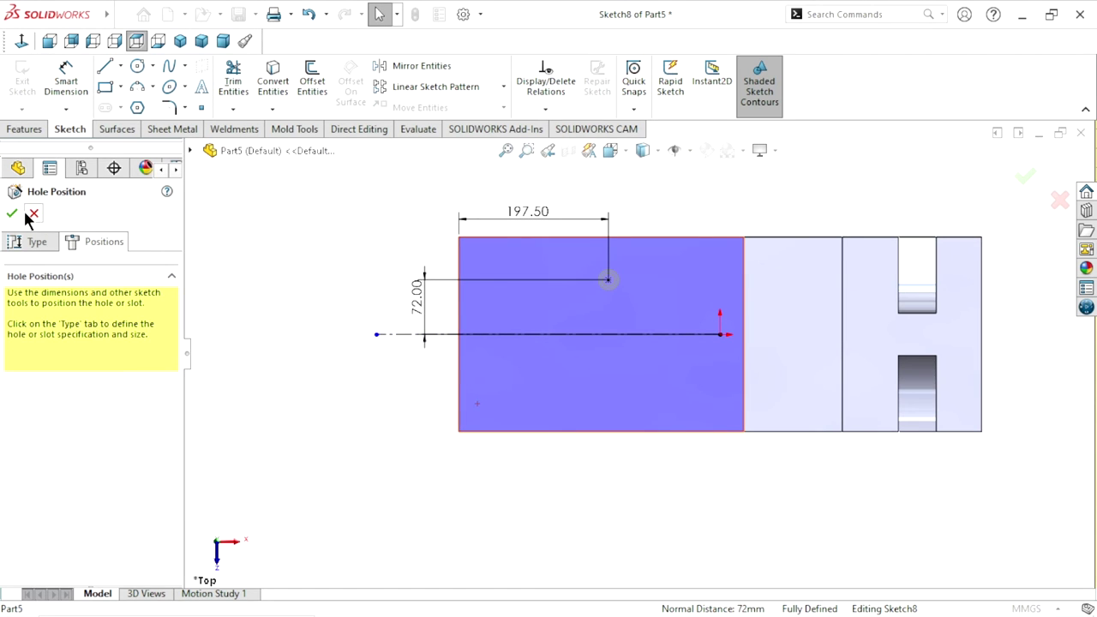
key(Return)
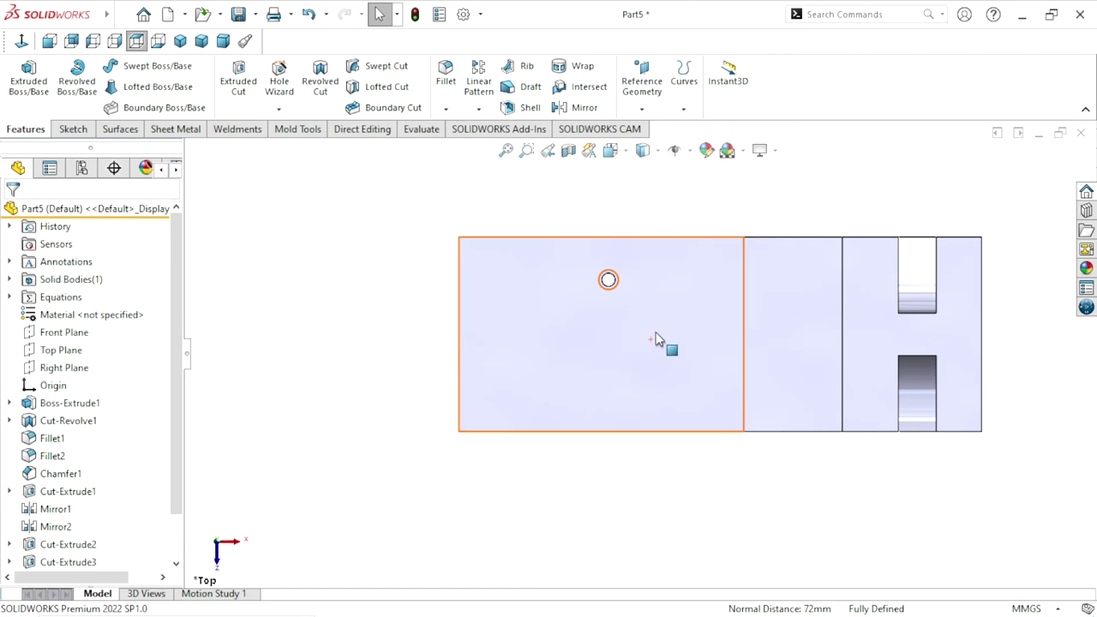
Expand CBORE for M16 SHCS1 in the tree and edit its Sketch9
mouse_move(355, 277)
middle_down()
mouse_move(368, 386)
mouse_move(352, 381)
mouse_move(368, 360)
middle_up()
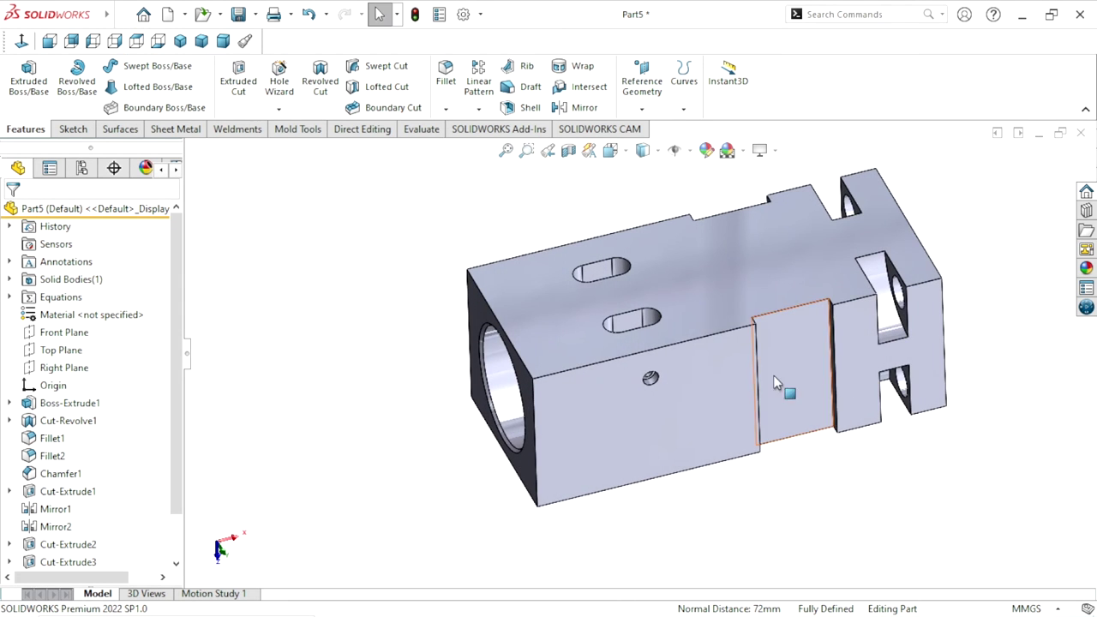
scroll(683, 390, down, 3)
scroll(681, 395, down, 2)
scroll(682, 389, up, 3)
scroll(681, 389, up, 2)
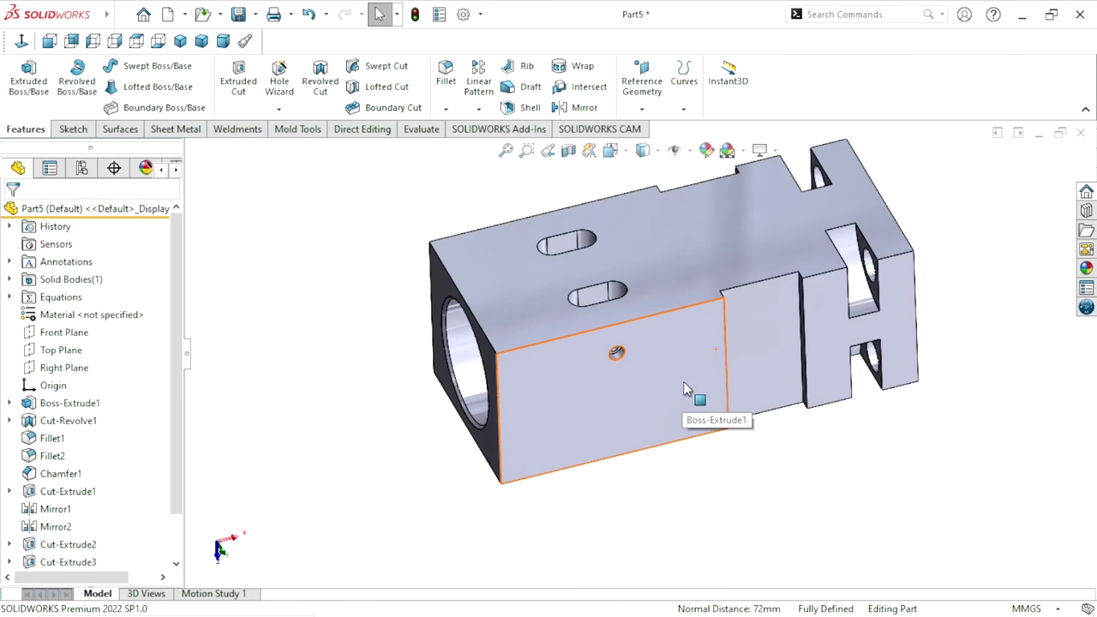
scroll(168, 468, down, 2)
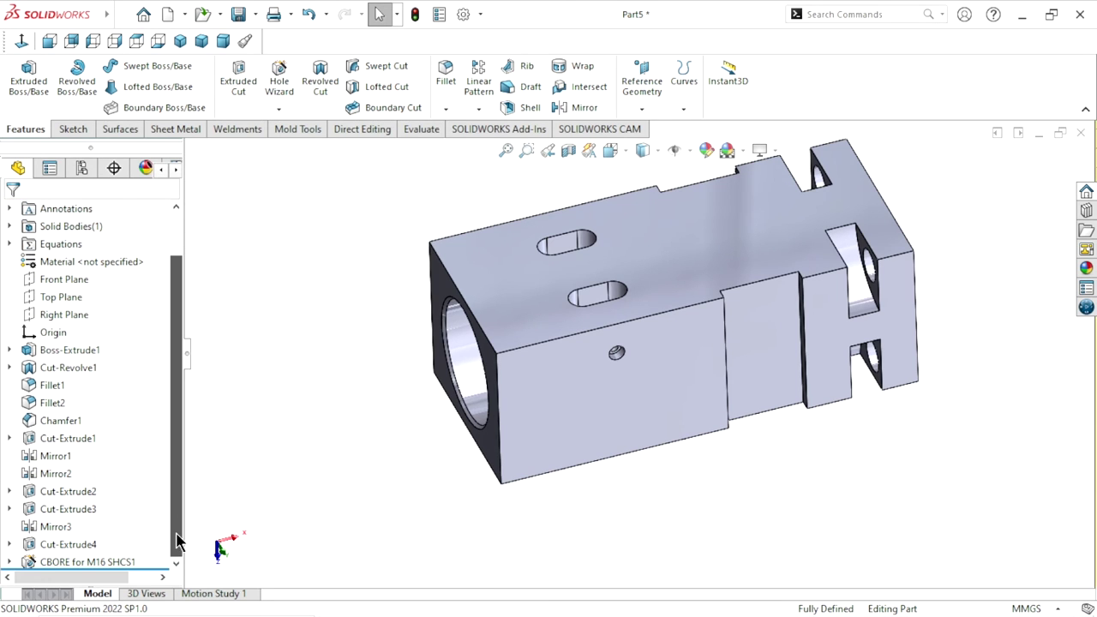
click(10, 562)
click(47, 547)
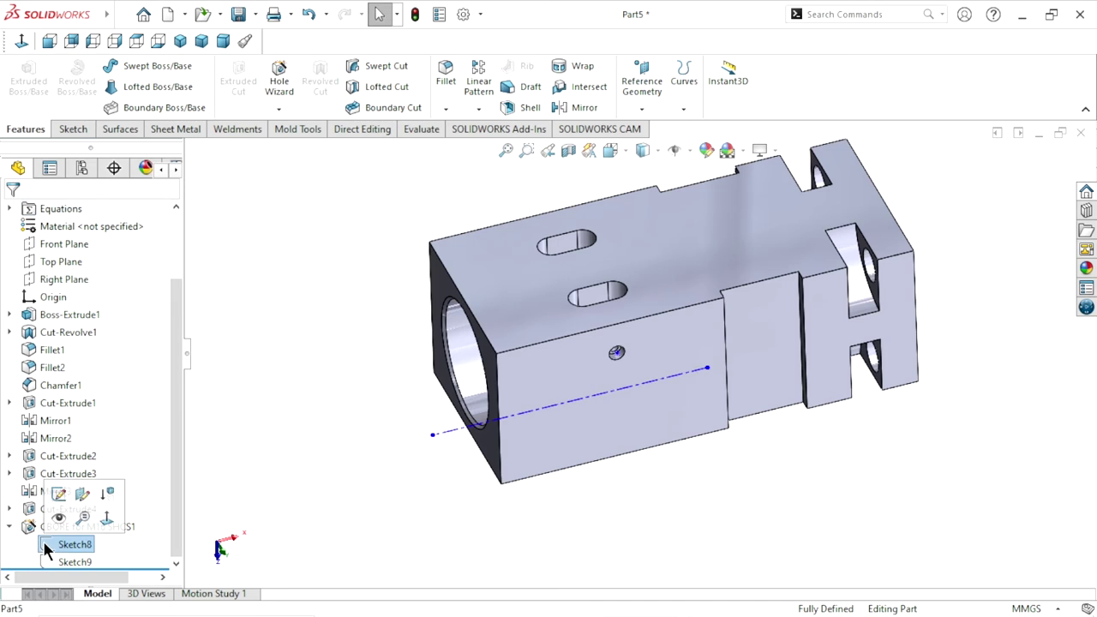
click(70, 562)
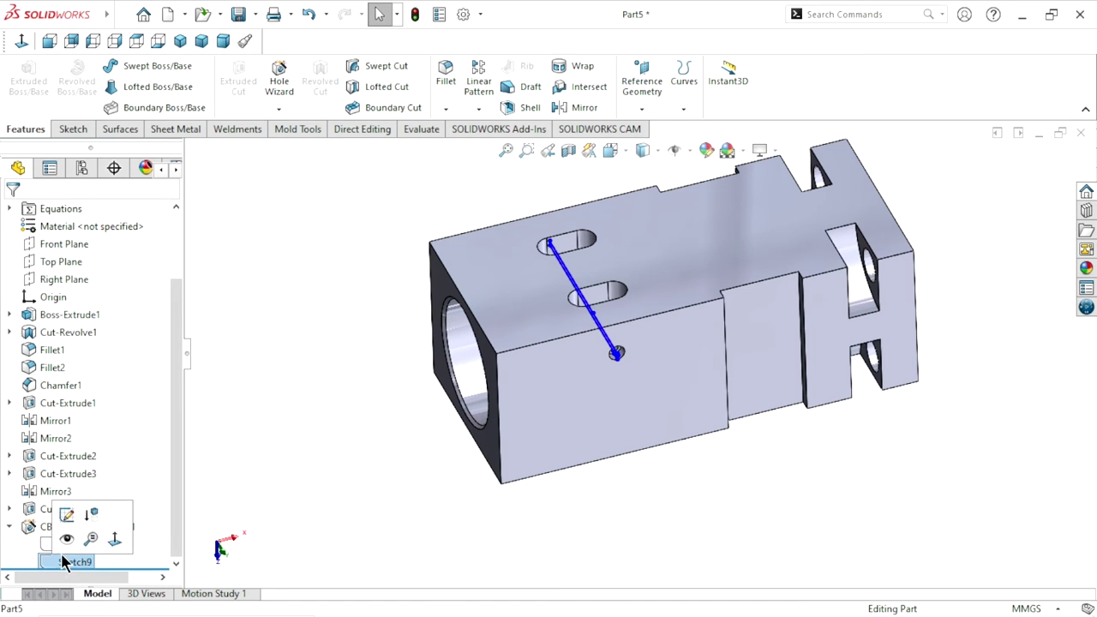
click(67, 514)
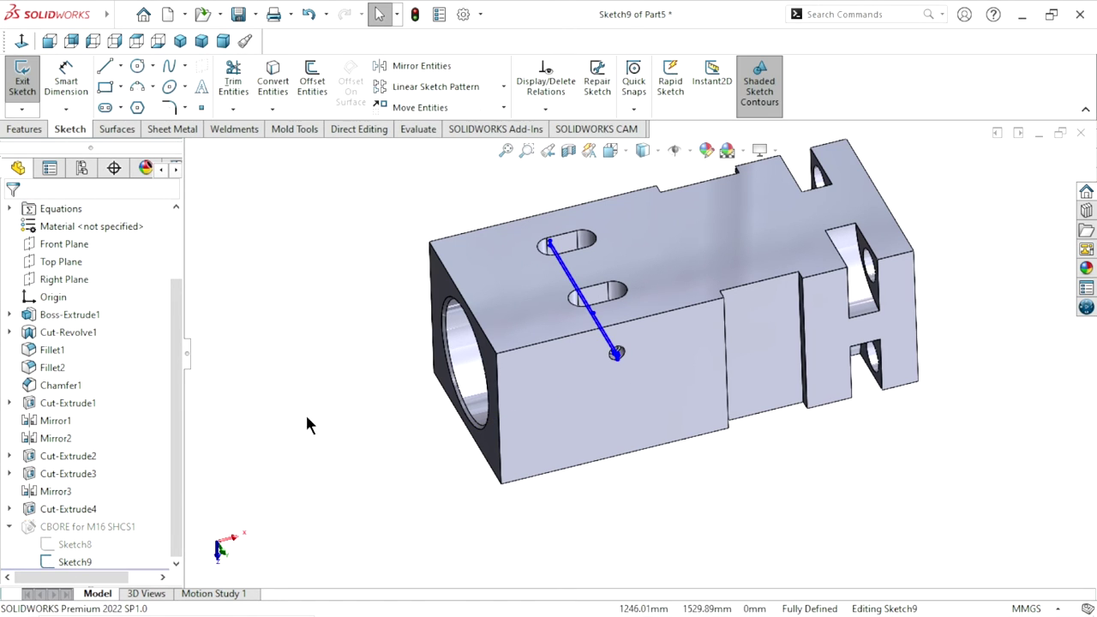
View the hole sketch Normal To and set the depth dimension to 280 mm
click(21, 41)
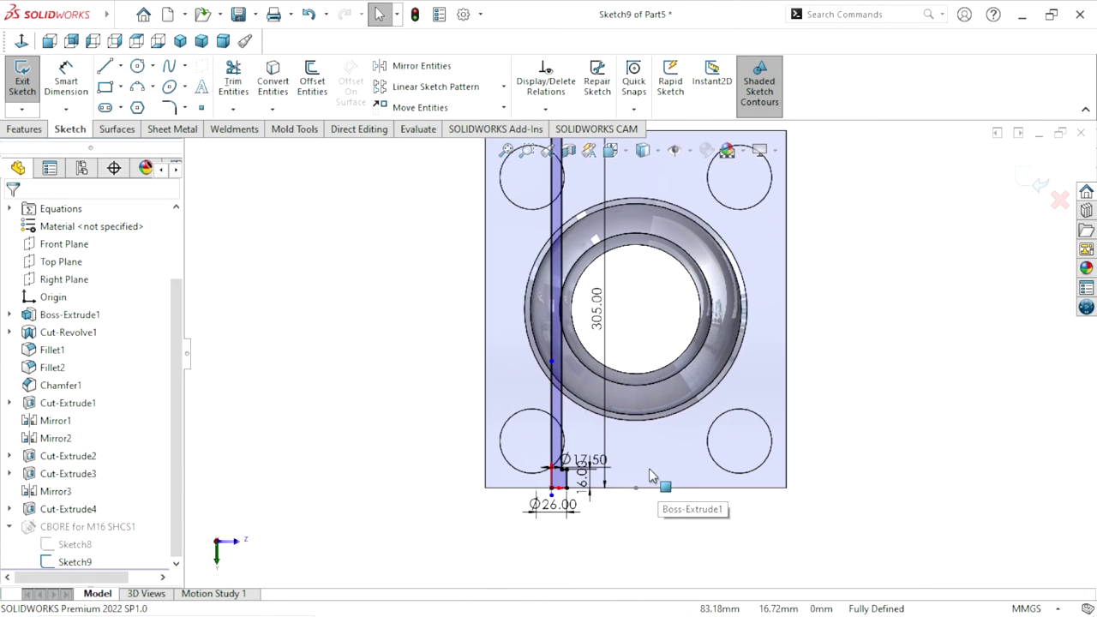
scroll(594, 508, up, 2)
scroll(650, 441, down, 1)
scroll(647, 444, up, 2)
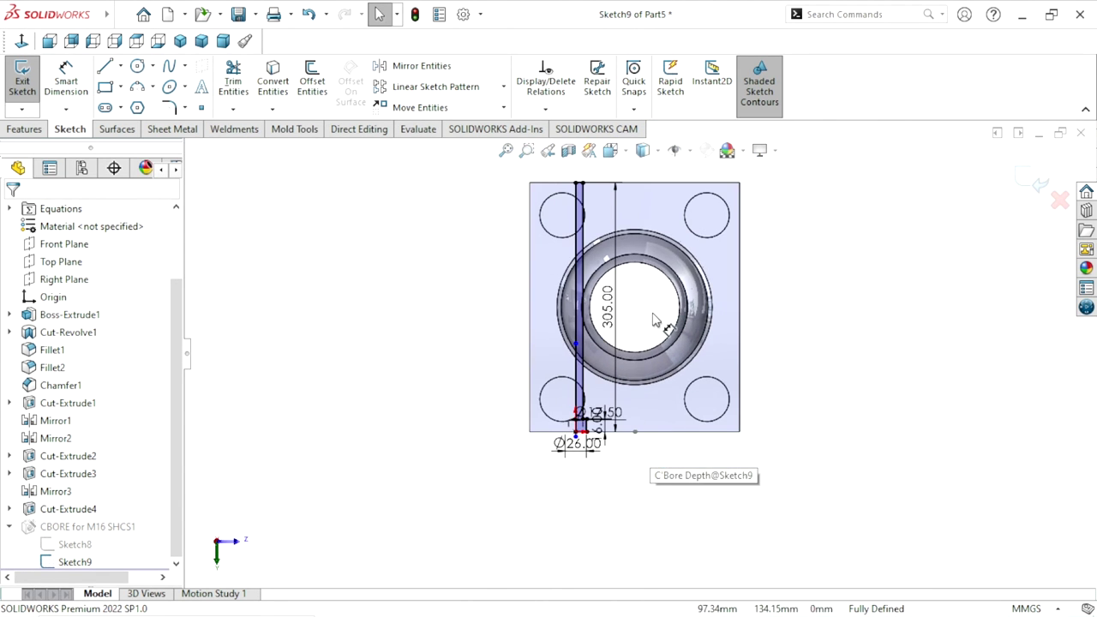
scroll(630, 276, down, 1)
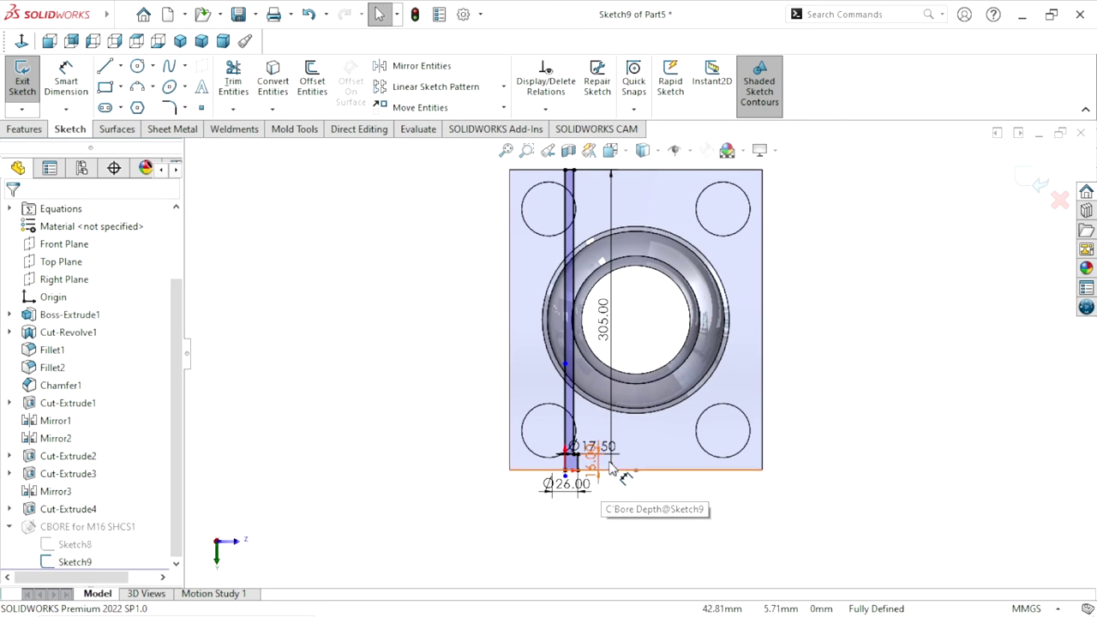
scroll(602, 485, down, 2)
double_click(587, 443)
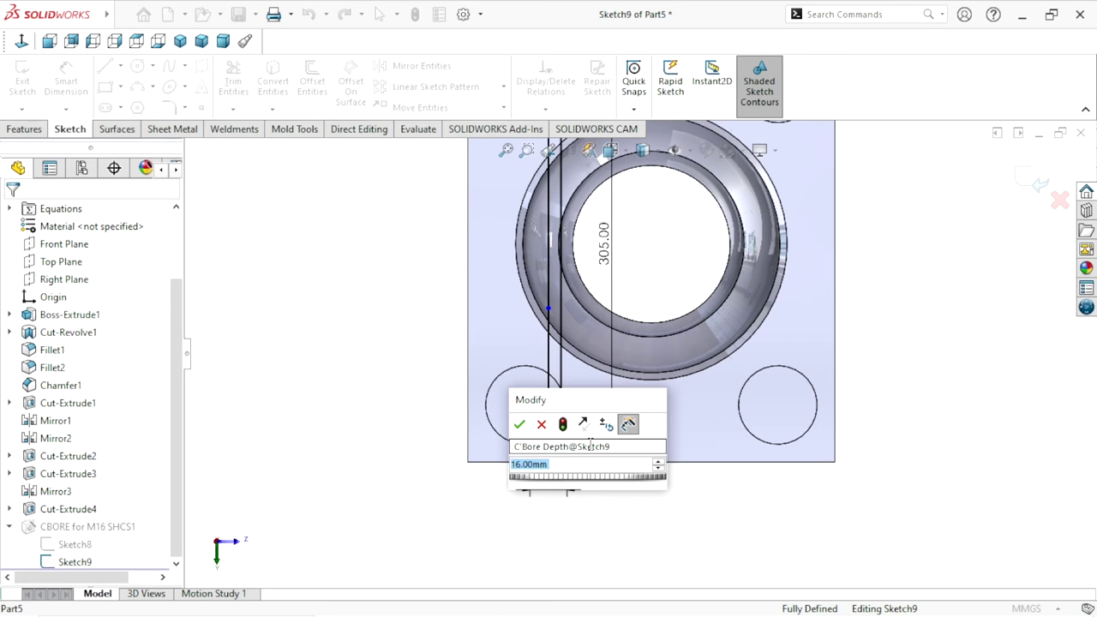
text(280)
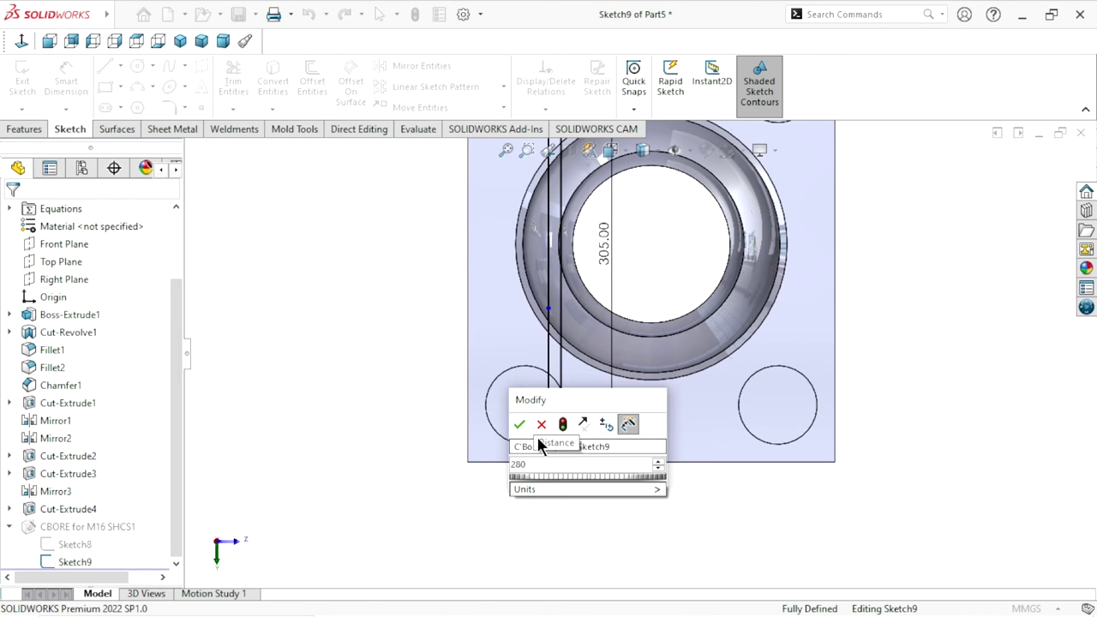
click(519, 424)
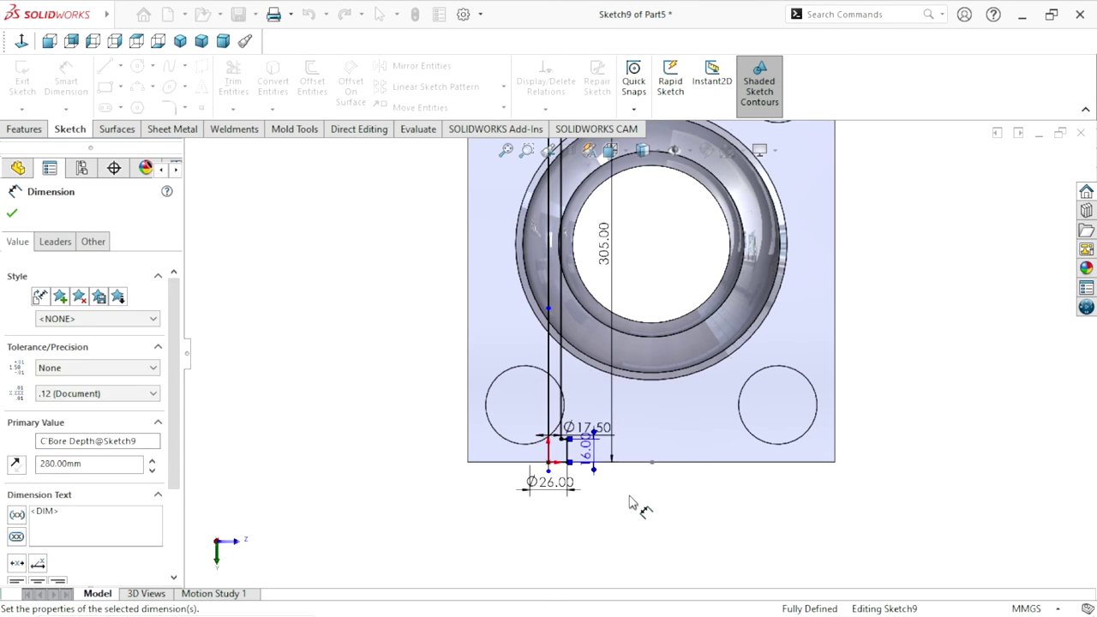
key(f)
Move the 280.00 dimension to the part's left side
scroll(618, 249, down, 1)
scroll(621, 246, down, 3)
scroll(613, 257, down, 1)
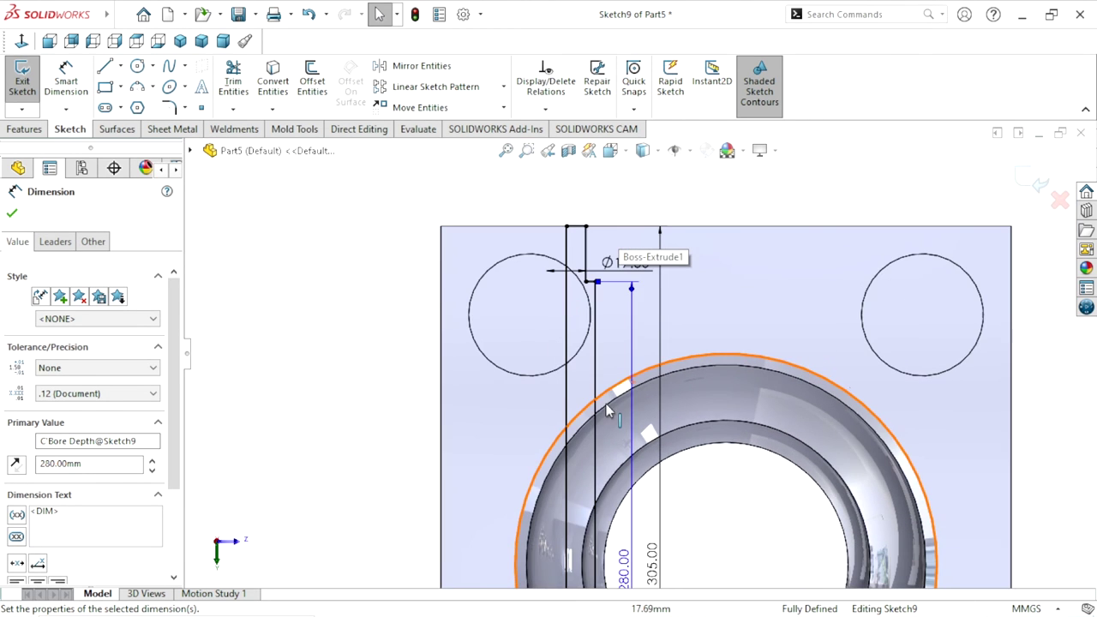
scroll(606, 404, up, 3)
scroll(639, 472, up, 1)
scroll(651, 519, up, 1)
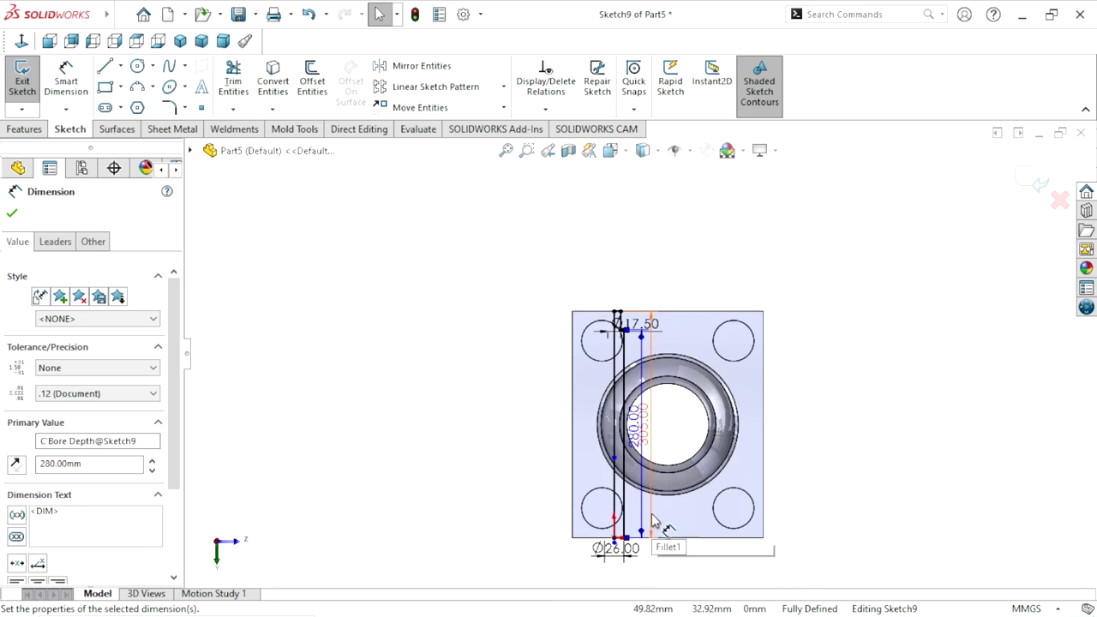
scroll(651, 523, down, 1)
scroll(642, 542, down, 1)
scroll(706, 446, up, 2)
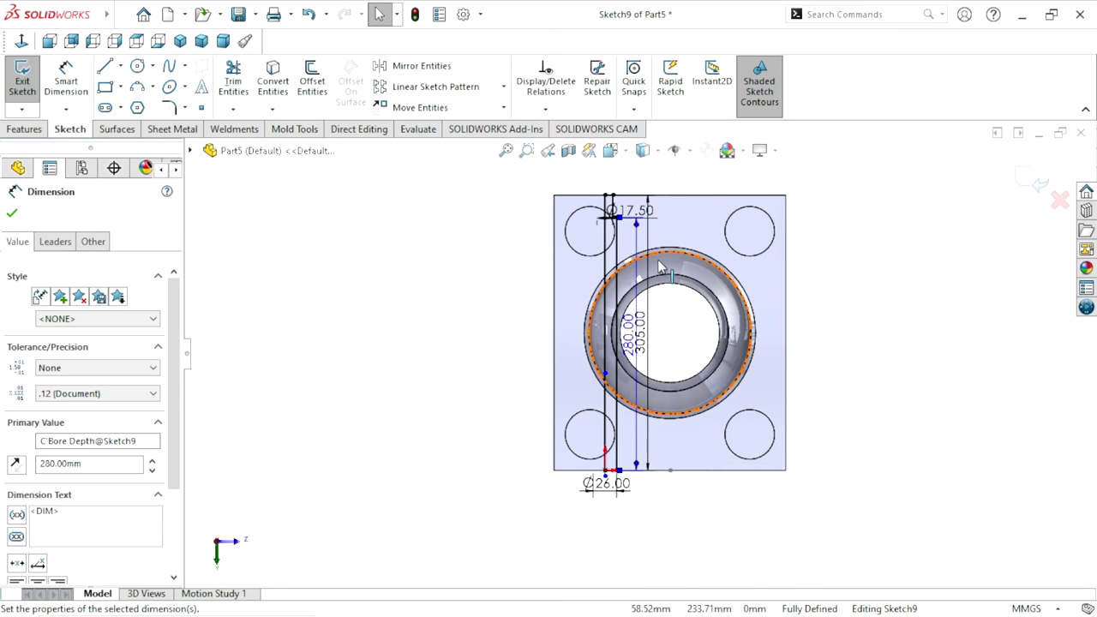
scroll(660, 268, down, 1)
drag(628, 359, 486, 383)
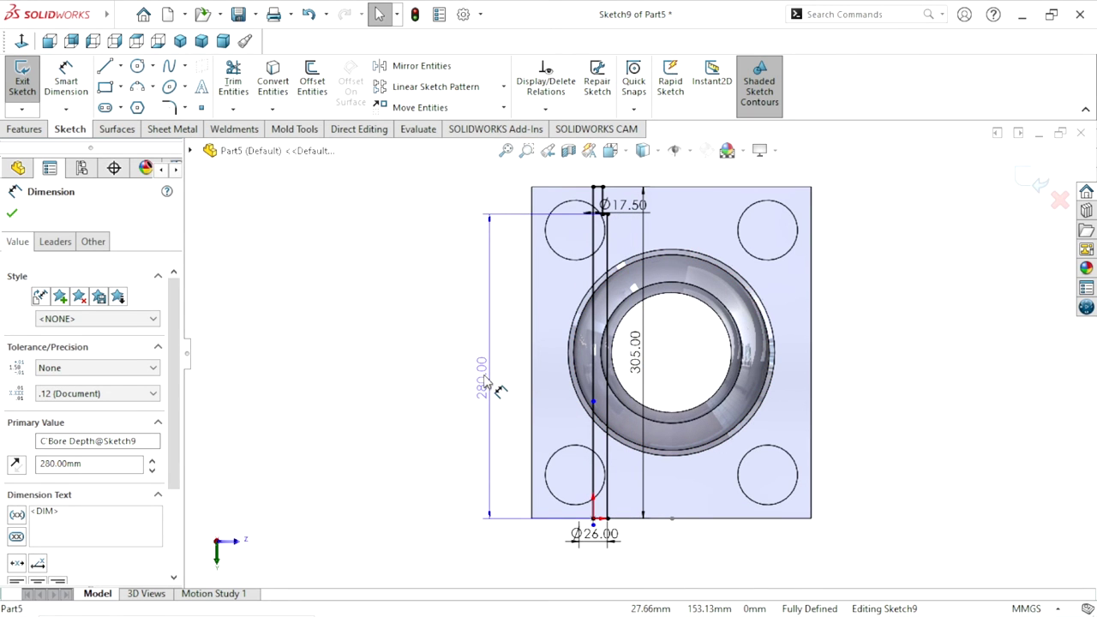
Rearrange the Ø17.50, 305.00 and Ø26.00 dimensions, accept, and exit the sketch
scroll(665, 233, up, 2)
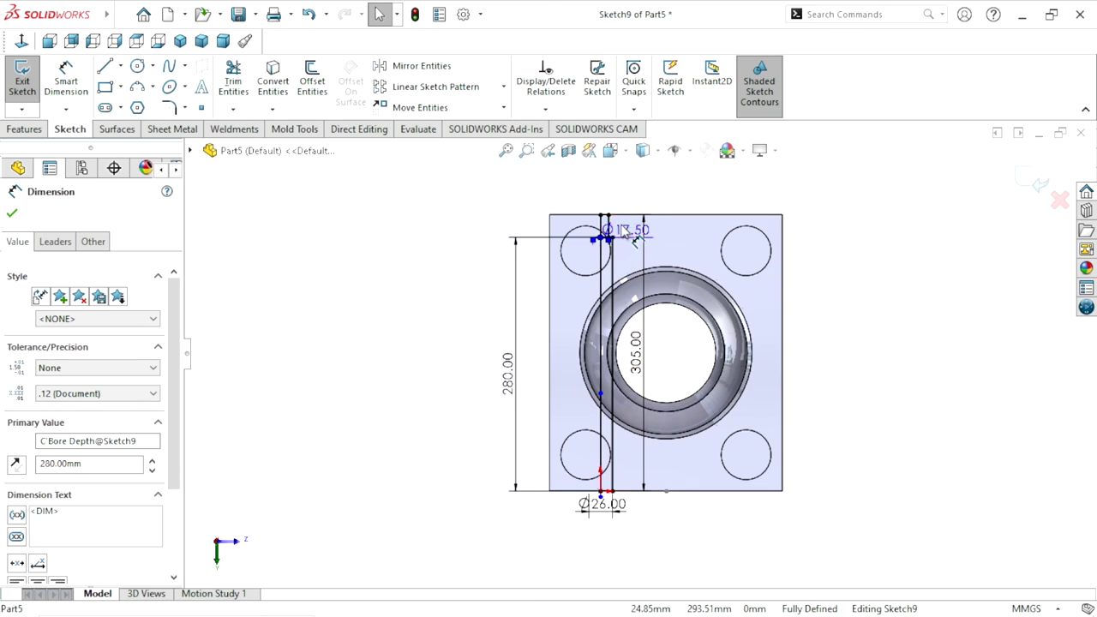
click(538, 186)
drag(643, 369, 655, 369)
mouse_move(611, 511)
mouse_down()
mouse_move(556, 538)
mouse_move(546, 523)
mouse_up()
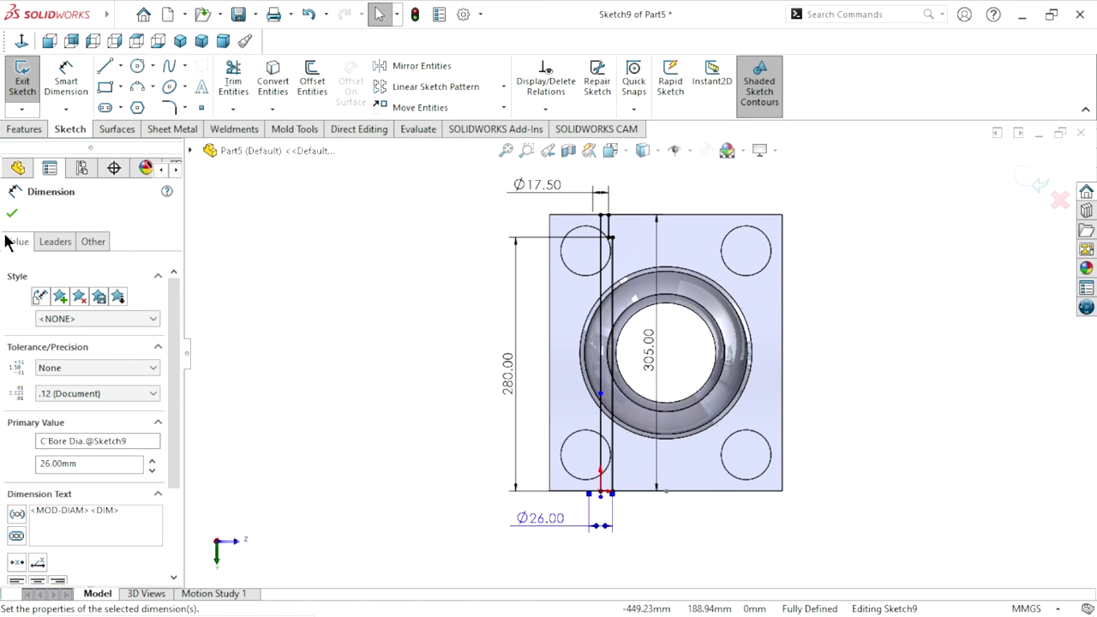
click(1022, 187)
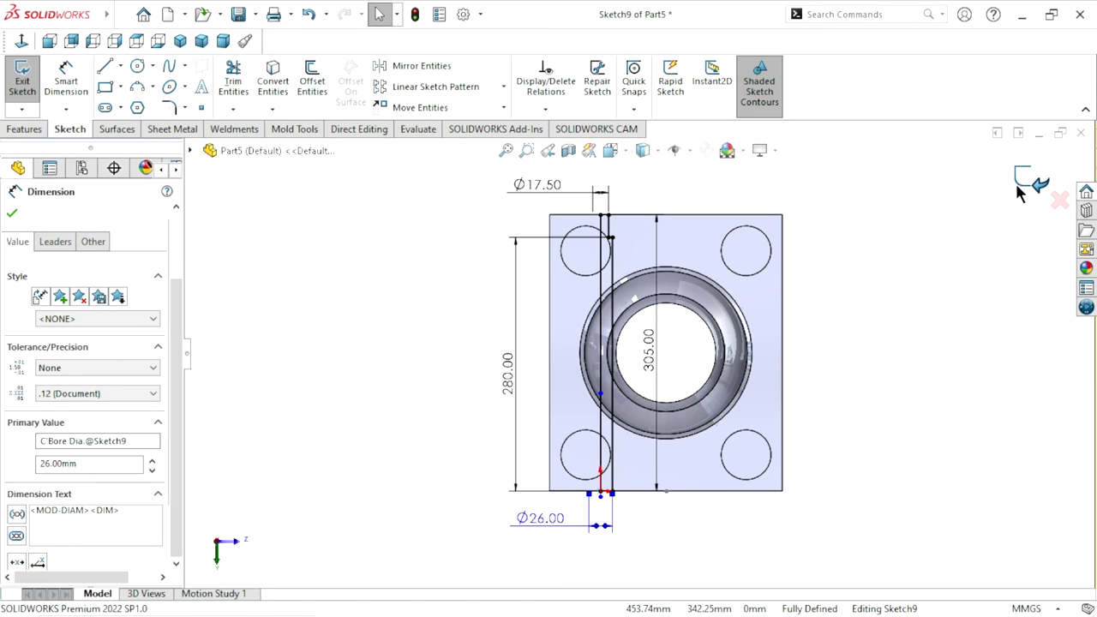
key(ctrl+b)
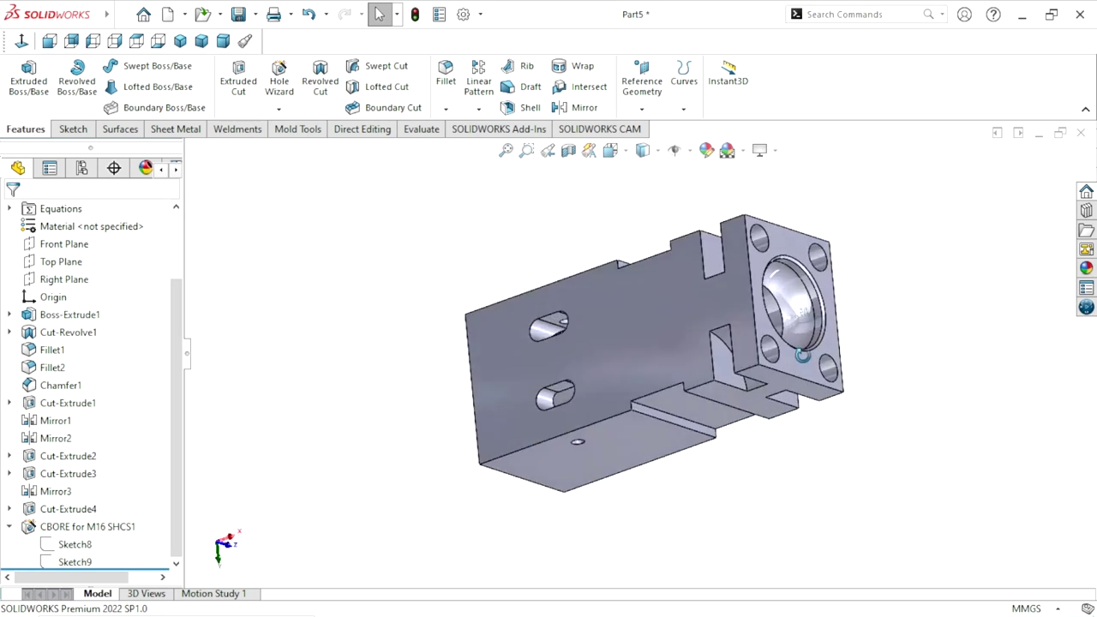
mouse_move(795, 235)
middle_down()
mouse_move(636, 394)
mouse_move(681, 455)
middle_up()
scroll(630, 397, down, 3)
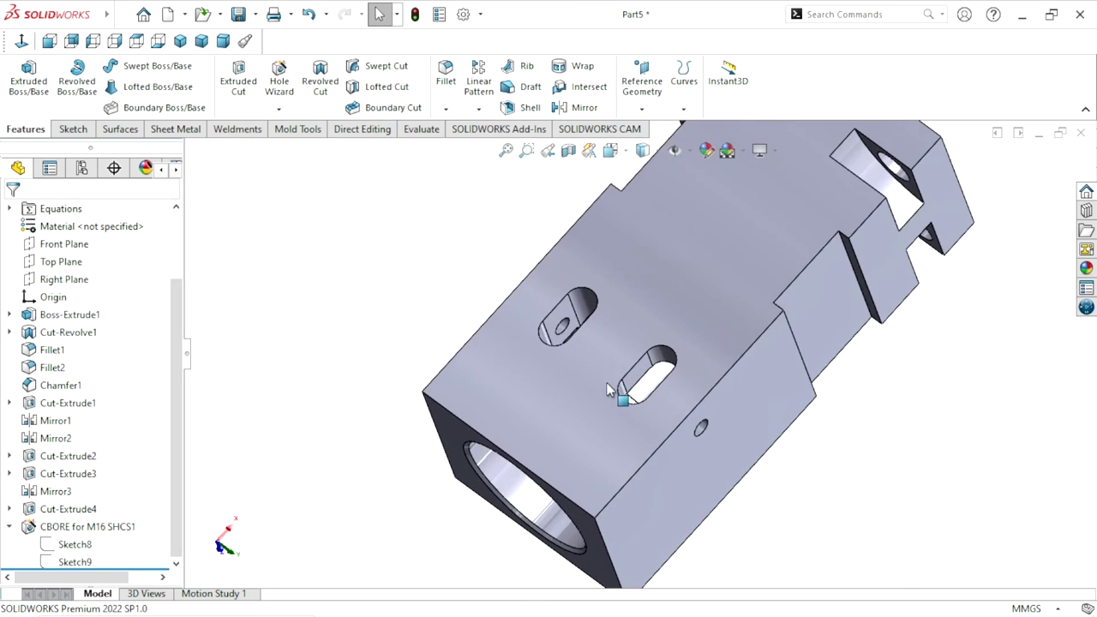
scroll(566, 336, down, 3)
mouse_move(565, 337)
middle_down()
mouse_move(640, 528)
mouse_move(526, 482)
middle_up()
scroll(531, 484, up, 5)
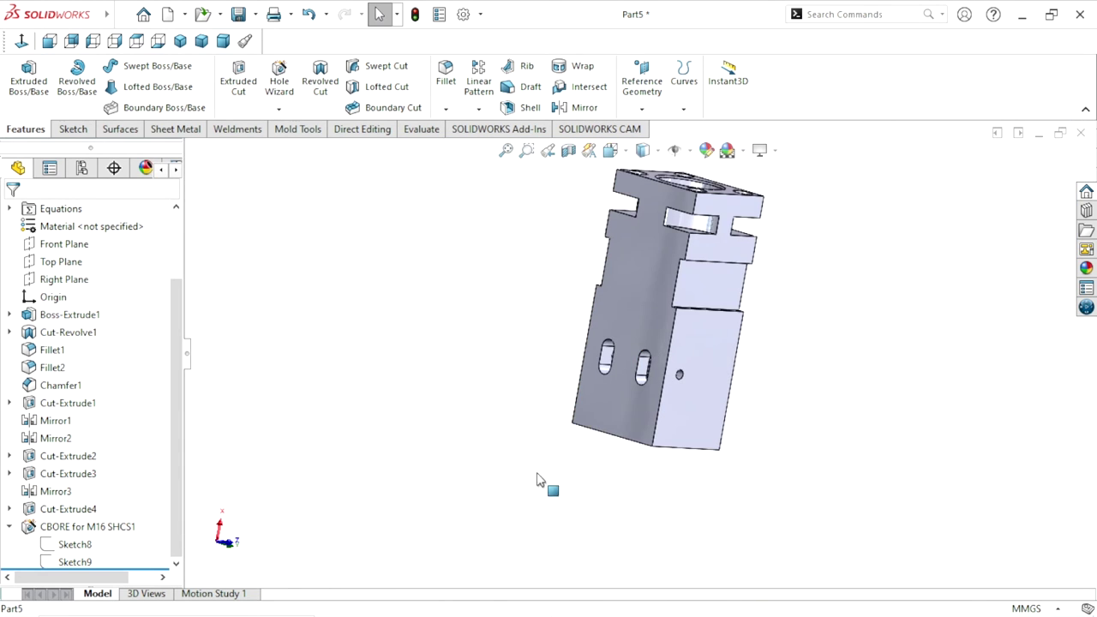
scroll(712, 294, down, 1)
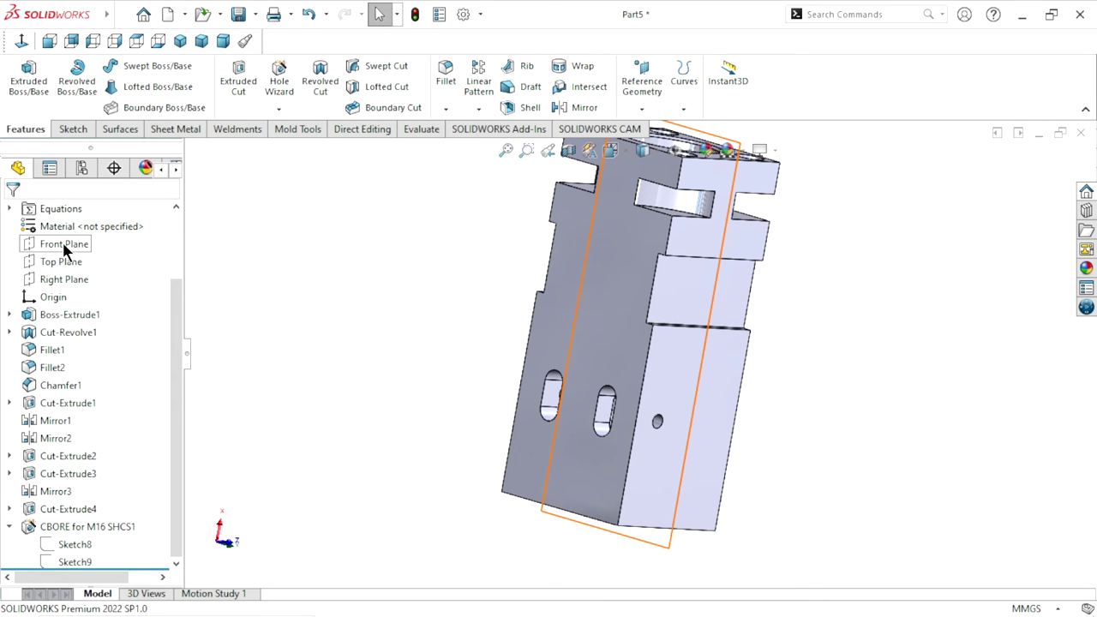
scroll(723, 350, up, 3)
middle_drag(723, 351, 605, 509)
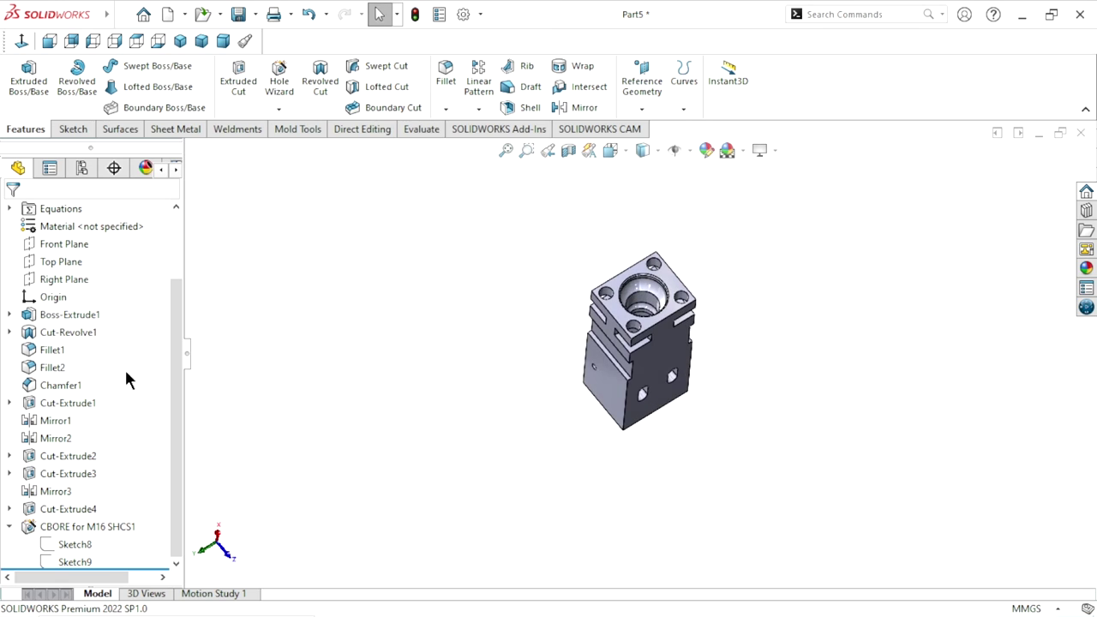
click(73, 243)
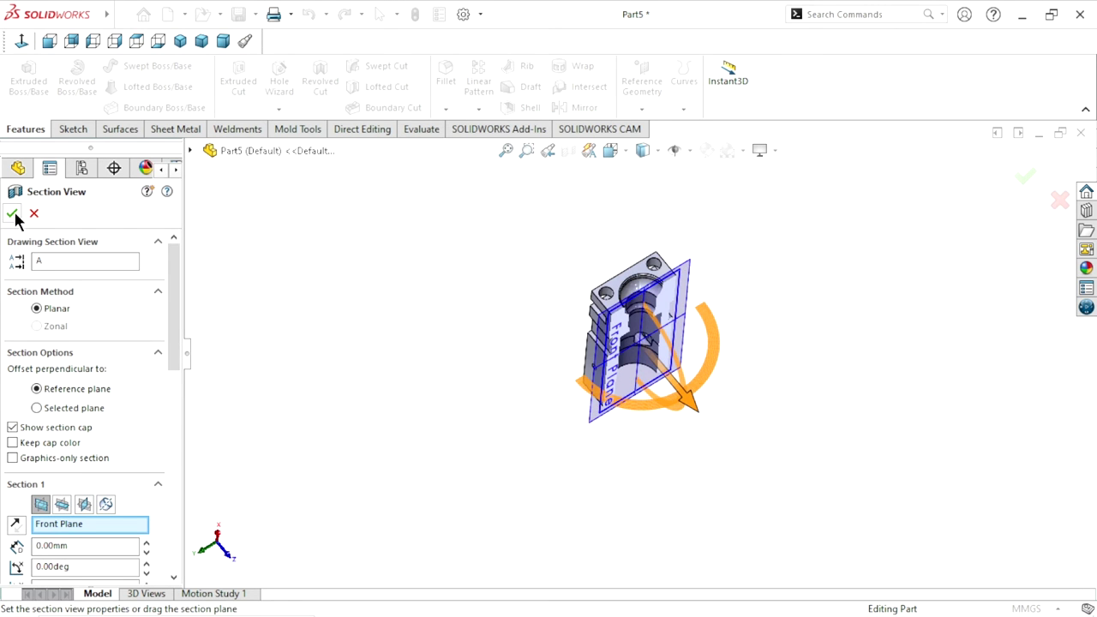
Section the part through the Front Plane and orbit to inspect the bore
click(11, 214)
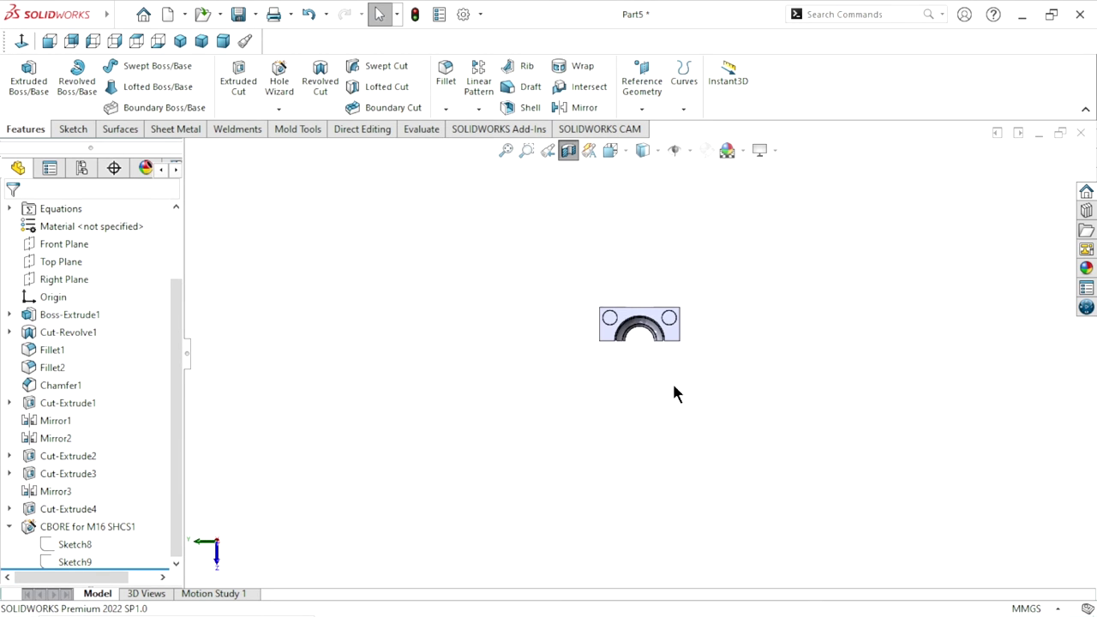
middle_drag(674, 393, 679, 375)
scroll(584, 365, down, 5)
mouse_move(589, 383)
middle_down()
mouse_move(570, 354)
mouse_move(589, 228)
mouse_move(600, 291)
mouse_move(685, 326)
mouse_move(678, 226)
mouse_move(606, 310)
middle_up()
scroll(600, 292, up, 3)
scroll(605, 310, down, 3)
scroll(623, 247, down, 2)
scroll(612, 311, up, 3)
mouse_move(591, 400)
middle_down()
mouse_move(619, 422)
mouse_move(561, 515)
mouse_move(634, 458)
middle_up()
scroll(653, 371, down, 3)
mouse_move(653, 372)
middle_down()
mouse_move(657, 343)
mouse_move(706, 416)
mouse_move(759, 321)
mouse_move(809, 392)
mouse_move(835, 402)
mouse_move(834, 324)
mouse_move(646, 444)
middle_up()
scroll(647, 444, up, 5)
scroll(590, 451, down, 2)
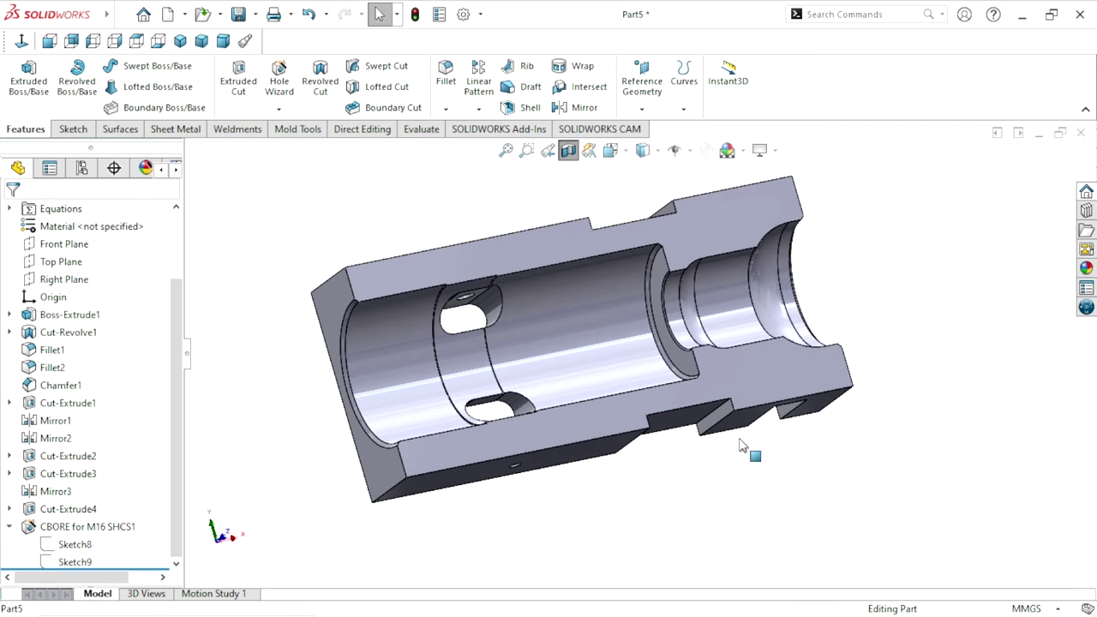
Turn off the section view and start a Mirror feature
click(568, 150)
mouse_move(712, 446)
middle_down()
mouse_move(754, 421)
mouse_move(711, 570)
mouse_move(642, 417)
mouse_move(572, 369)
mouse_move(620, 417)
mouse_move(610, 472)
middle_up()
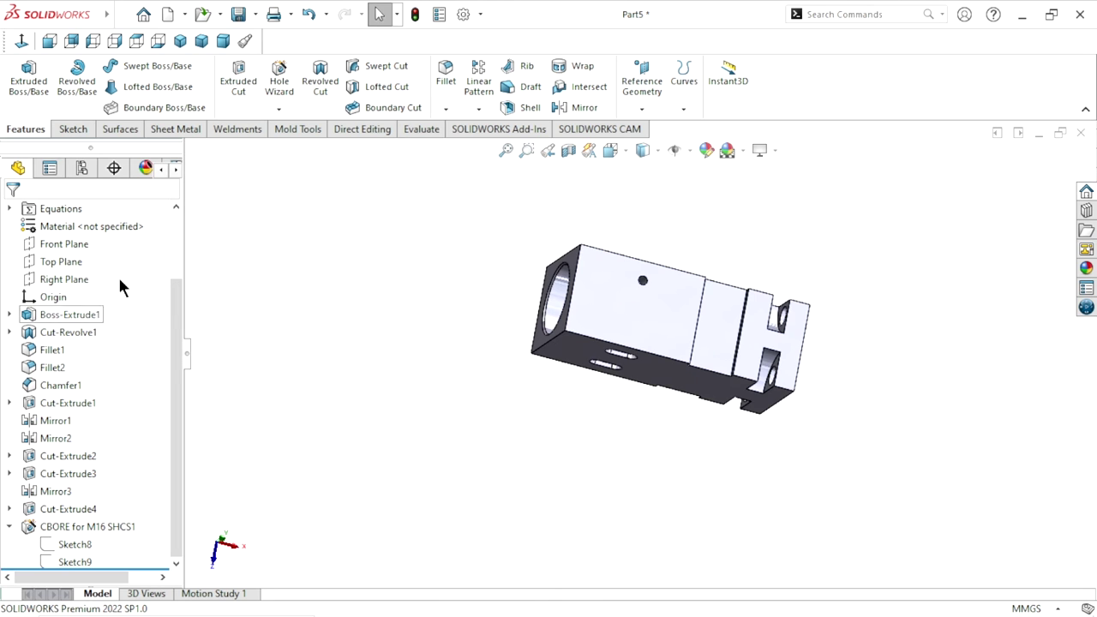
right_drag(505, 244, 454, 325)
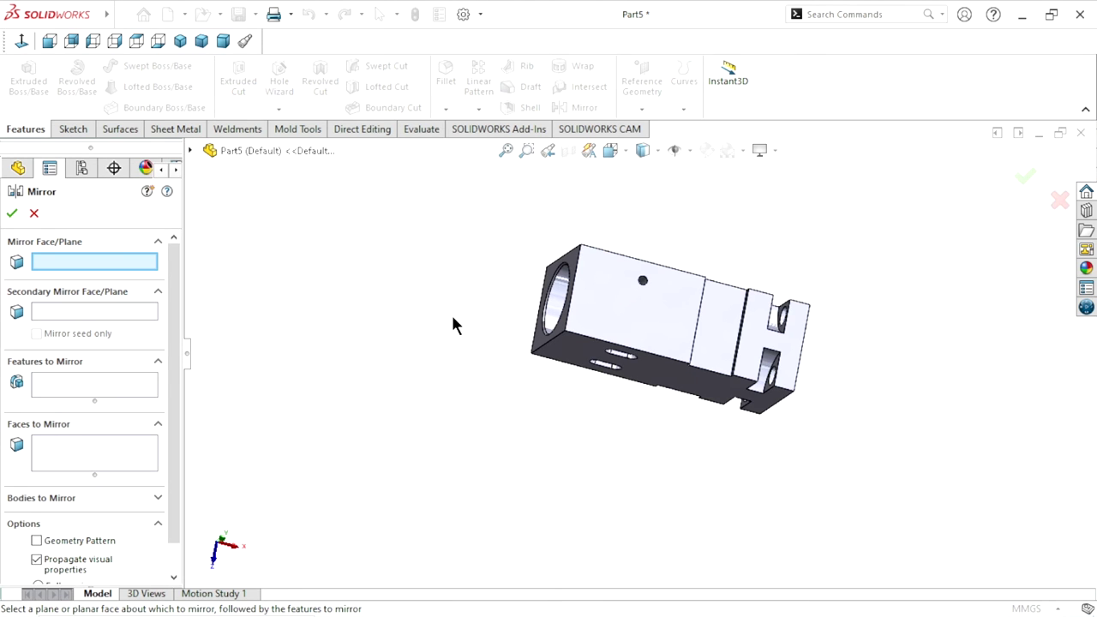
Mirror CBORE for M16 SHCS1 using Front Plane as the mirror plane and confirm
click(190, 151)
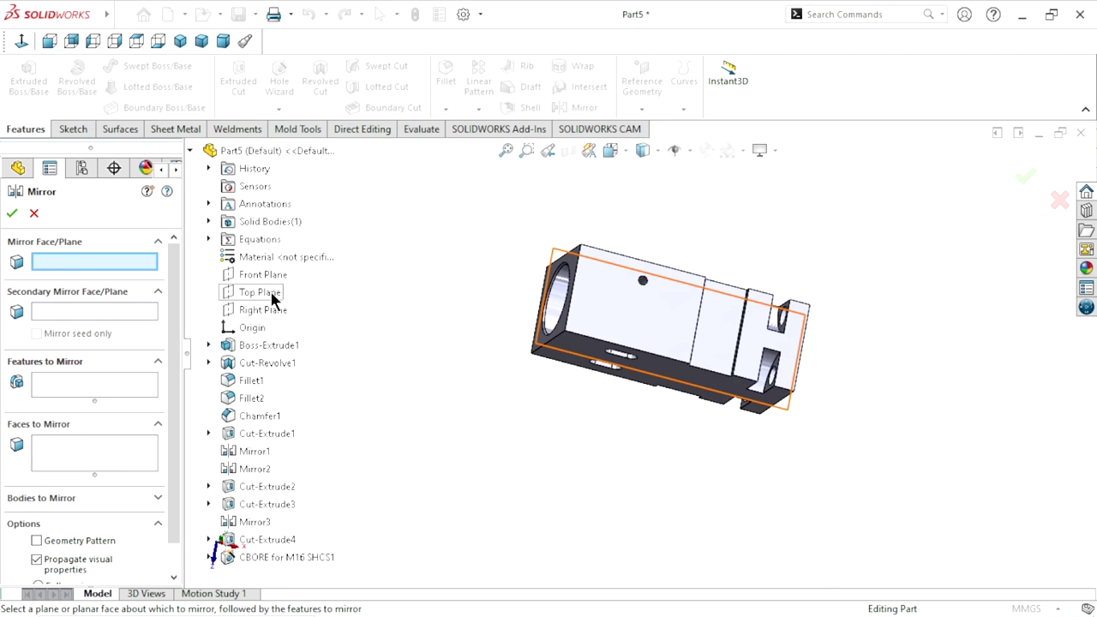
click(273, 275)
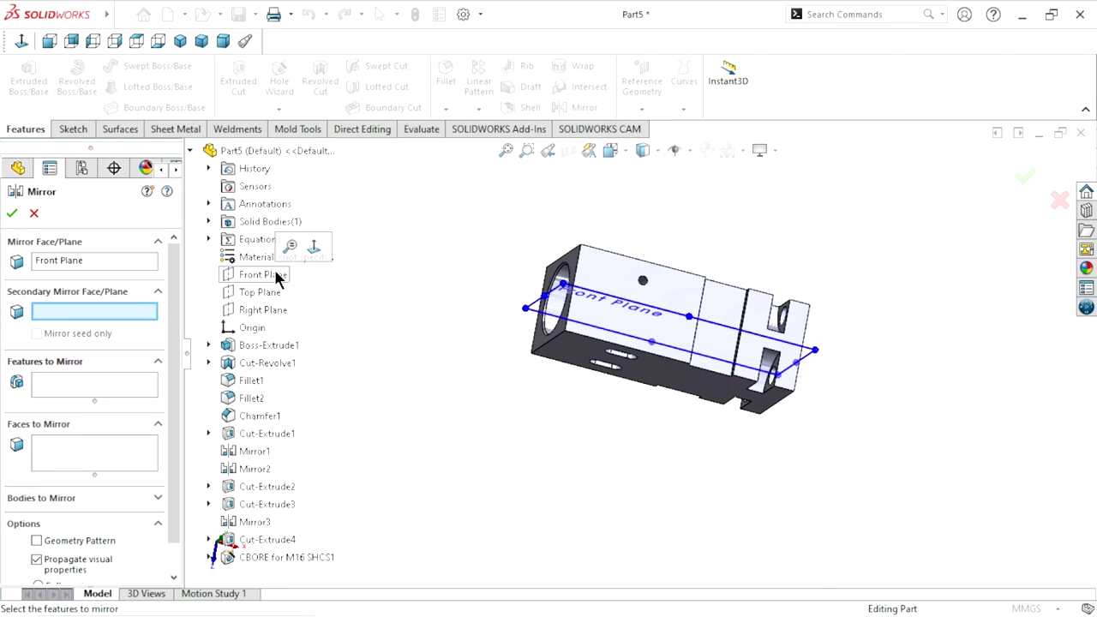
click(84, 394)
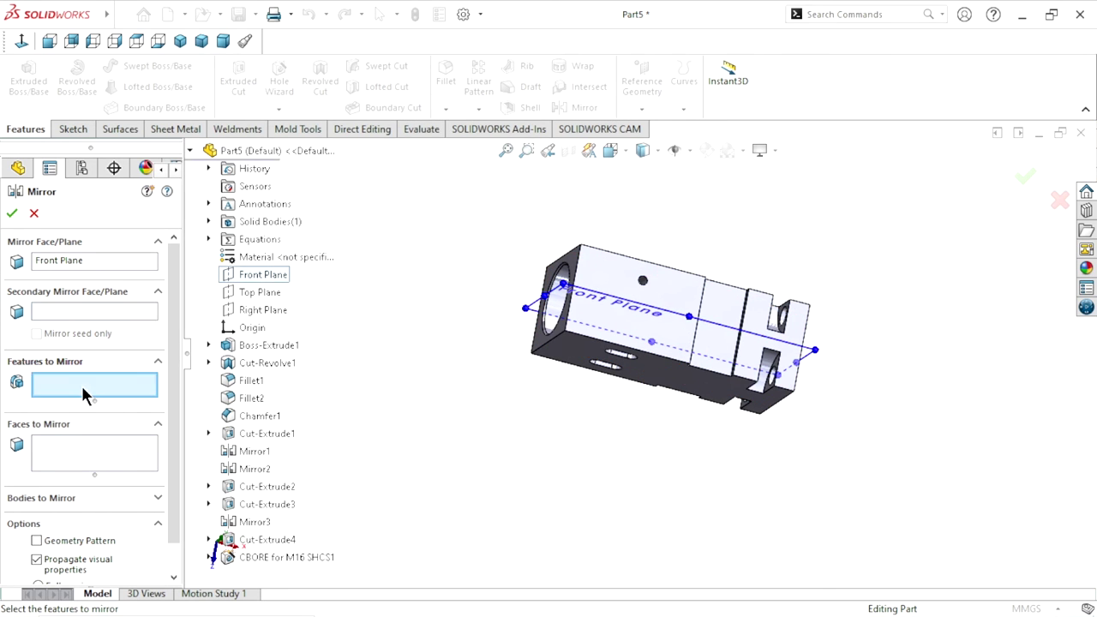
click(289, 558)
click(12, 213)
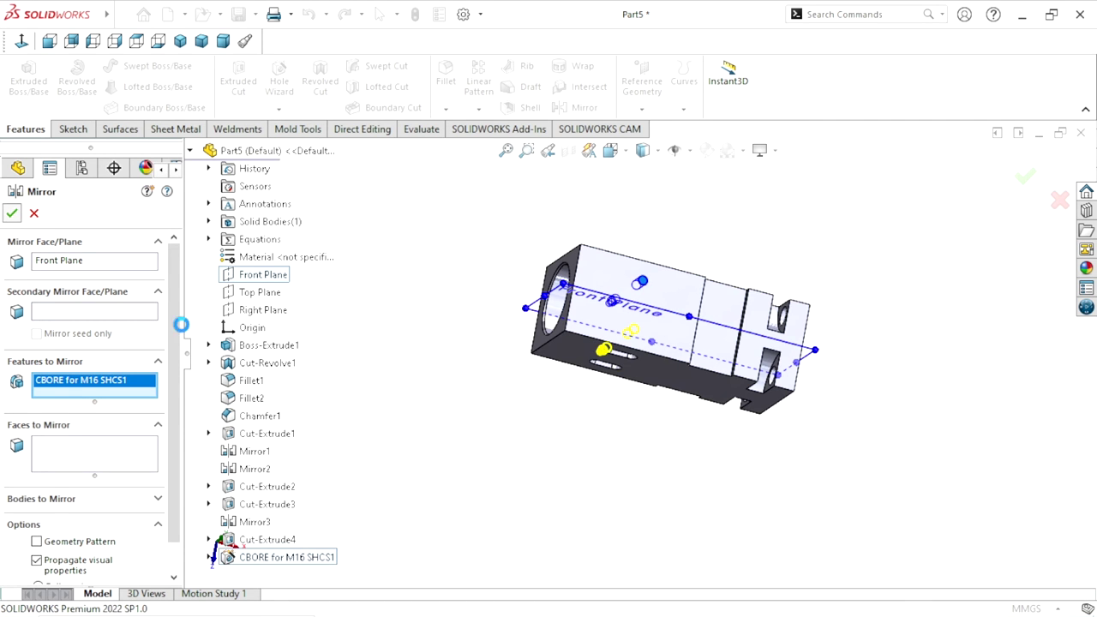
middle_drag(591, 374, 735, 441)
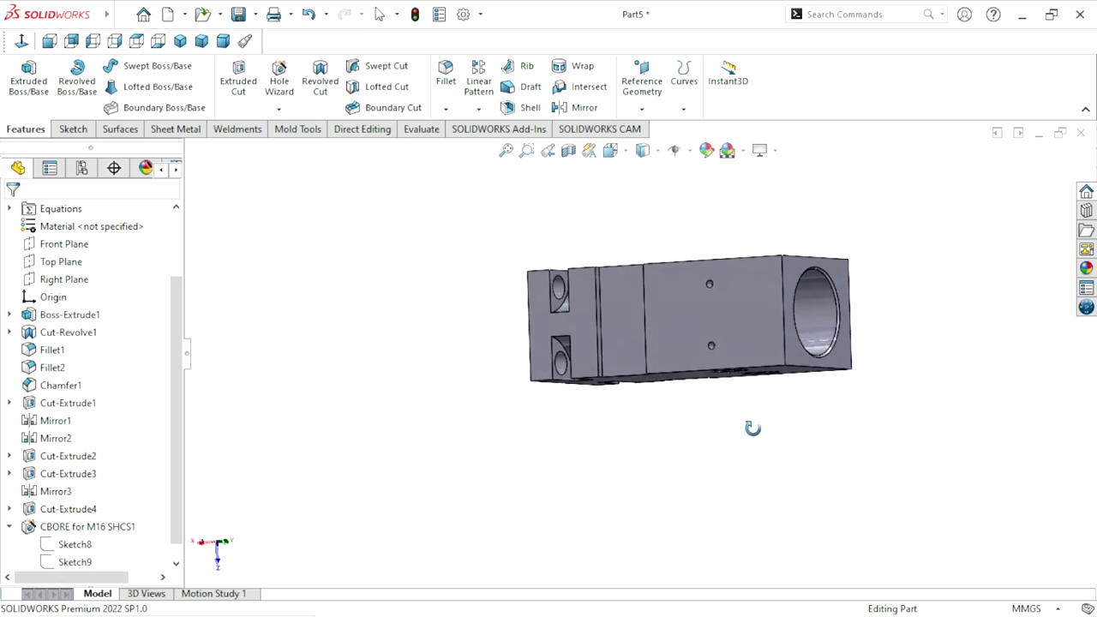
Orbit the part, view the slotted face Normal To, and zoom in
mouse_move(736, 442)
middle_down()
mouse_move(677, 318)
mouse_move(849, 353)
middle_up()
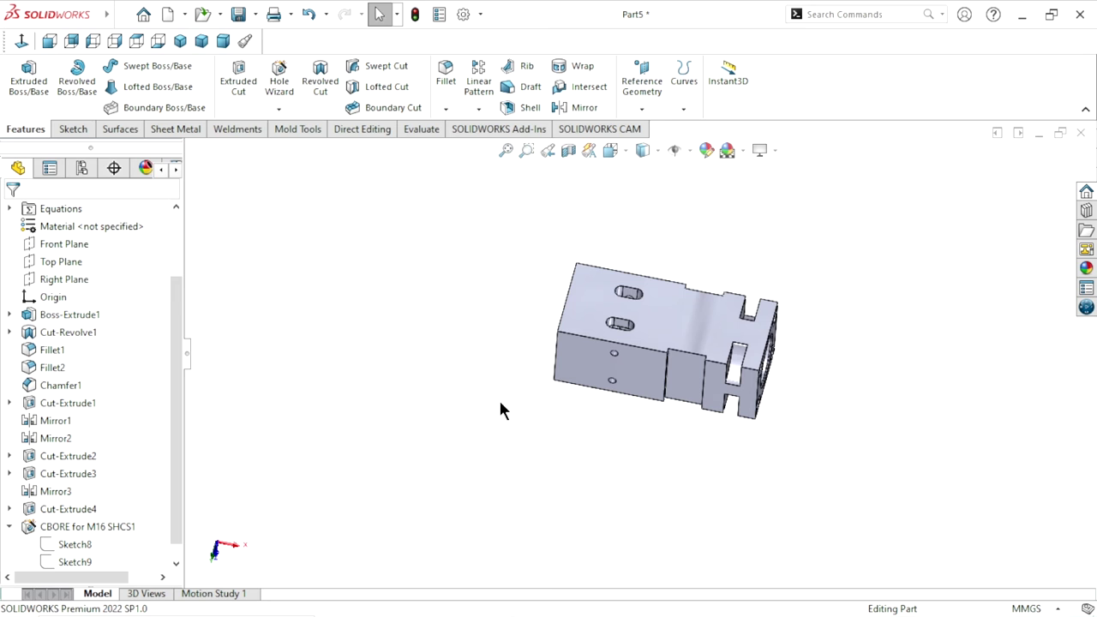
middle_drag(562, 347, 590, 426)
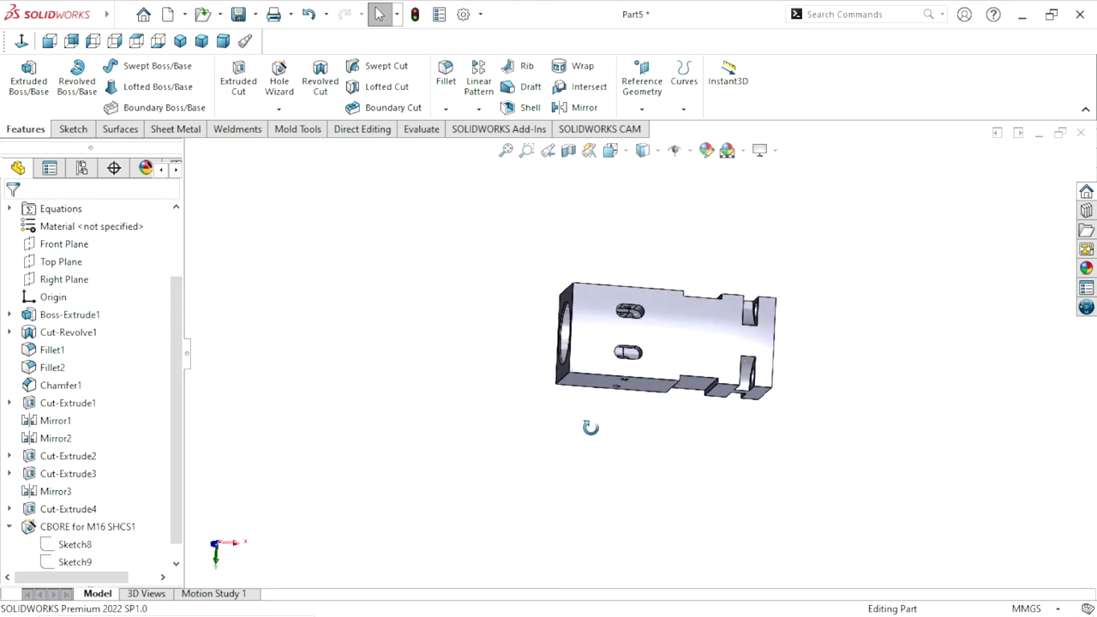
click(21, 41)
scroll(712, 353, down, 2)
scroll(699, 350, down, 2)
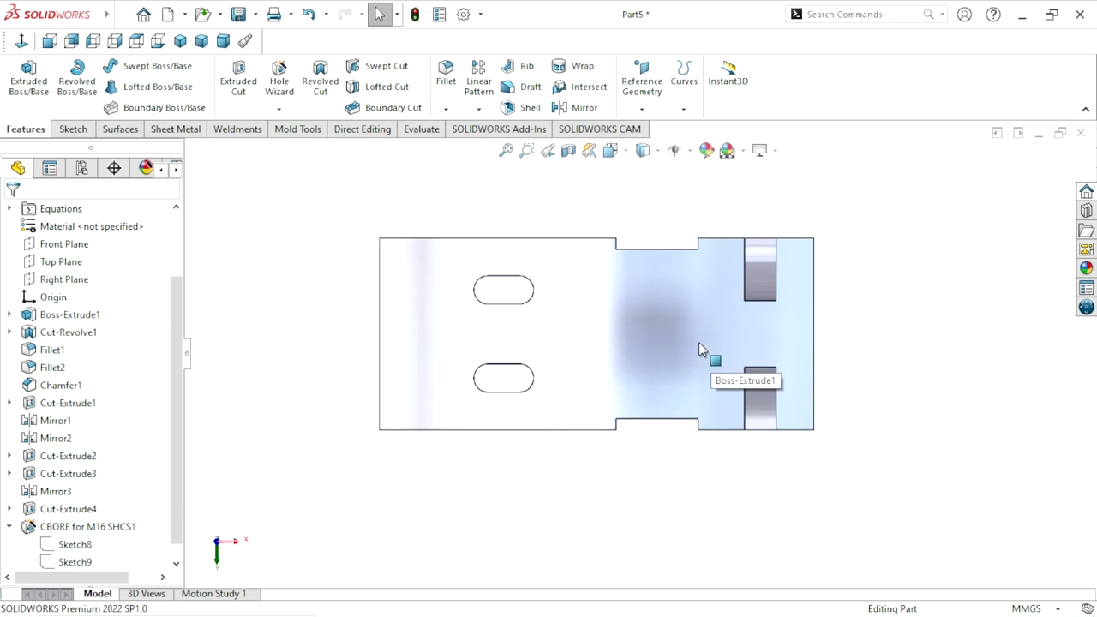
Configure an ANSI Metric Dowel Hole, size Ø25.0, Through All, on the slotted face
click(413, 350)
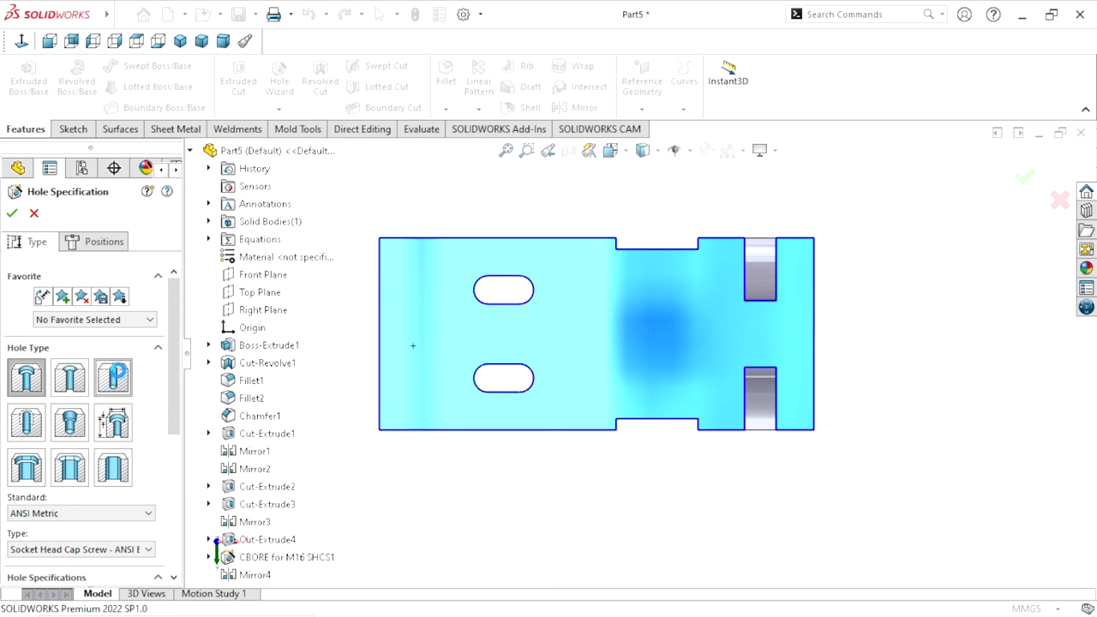
drag(176, 343, 173, 411)
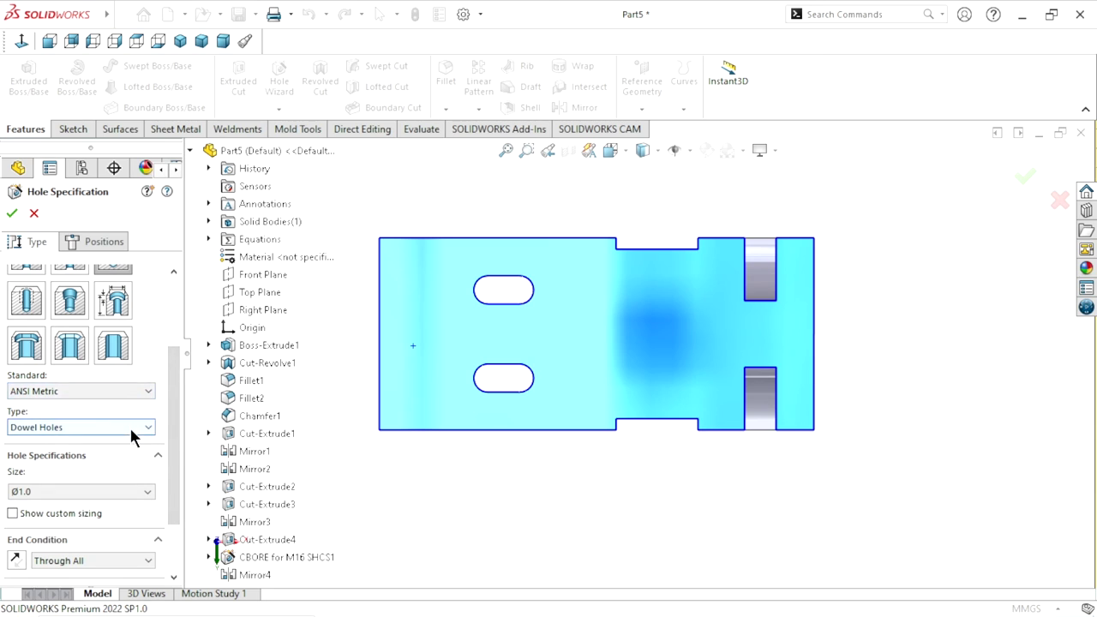
click(147, 427)
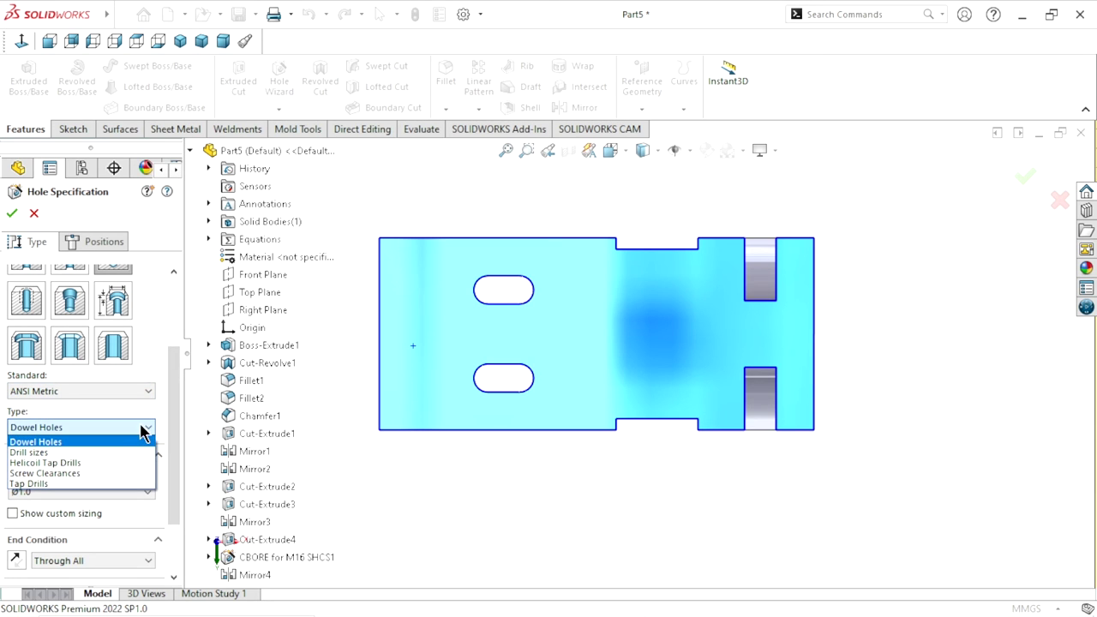
click(111, 440)
drag(178, 477, 177, 502)
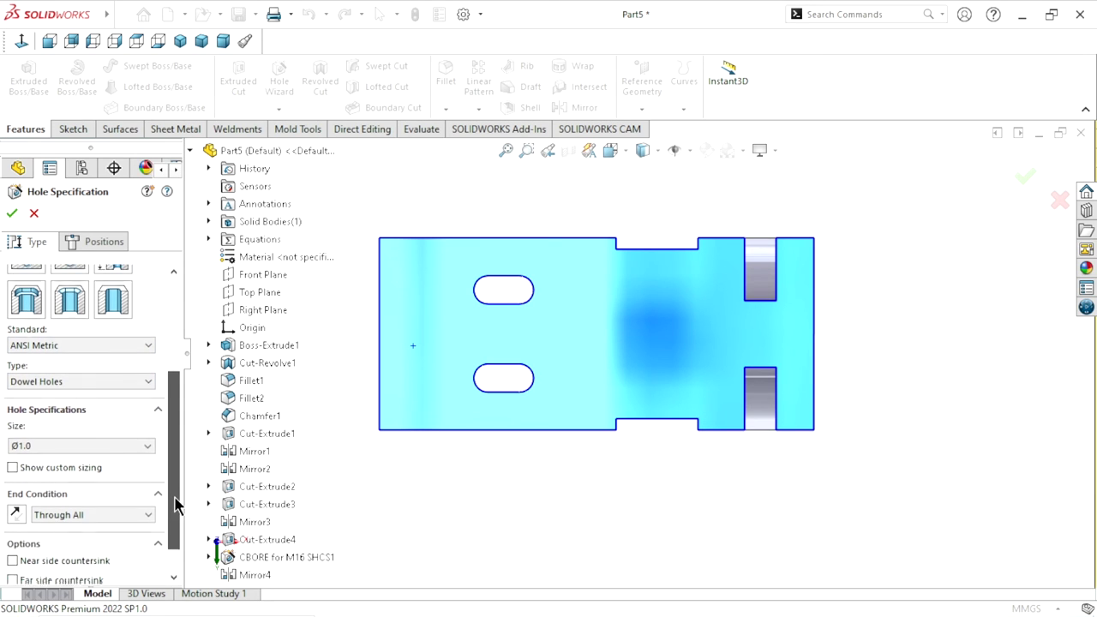
click(123, 382)
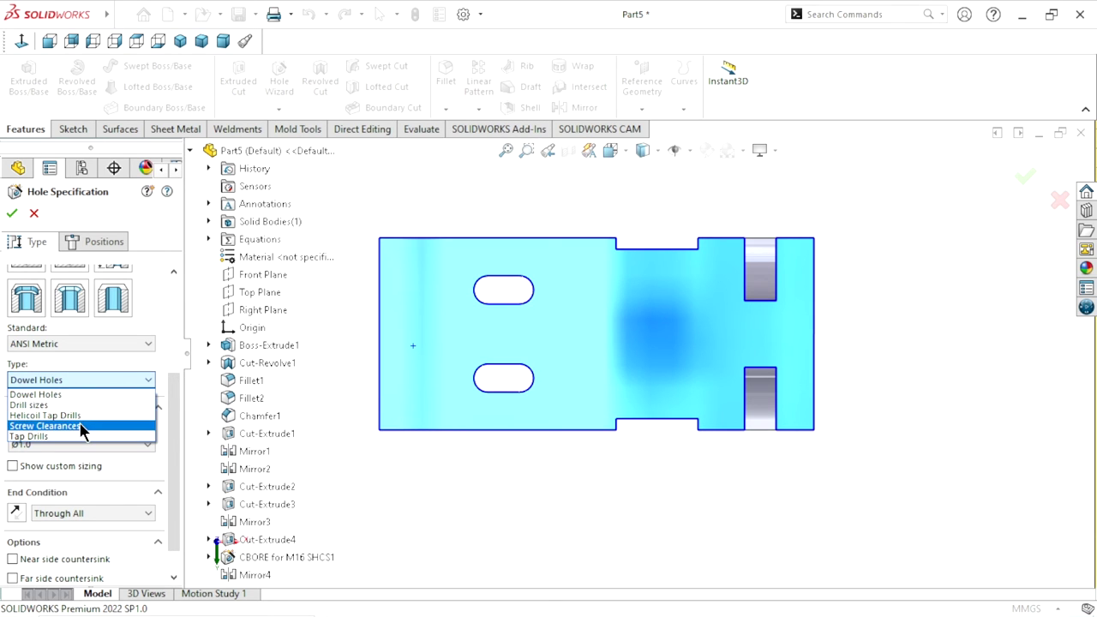
click(82, 394)
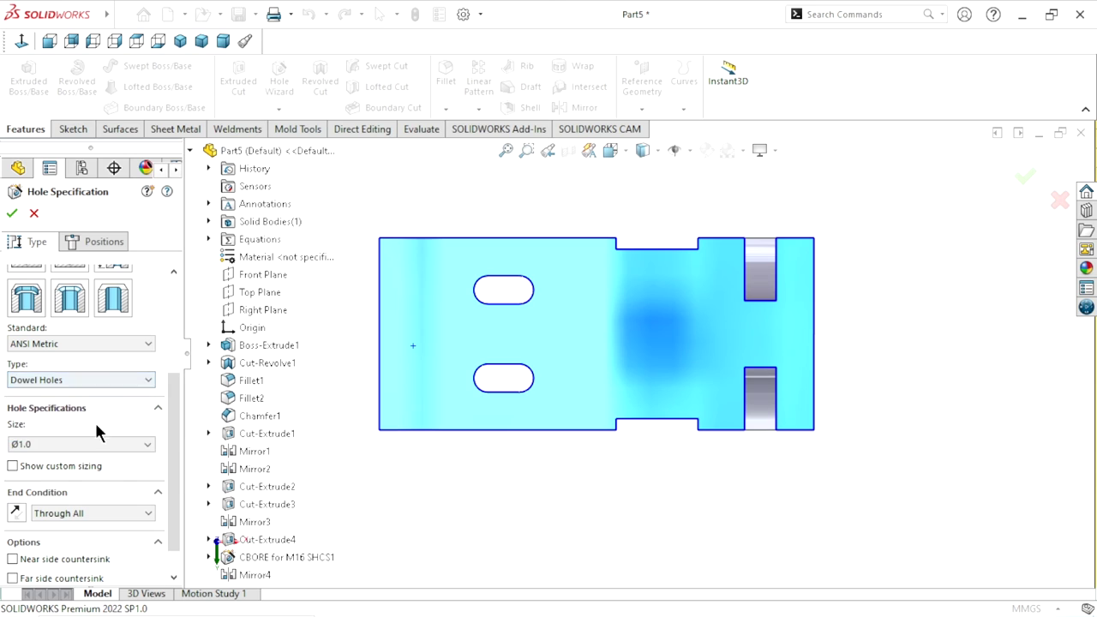
click(111, 444)
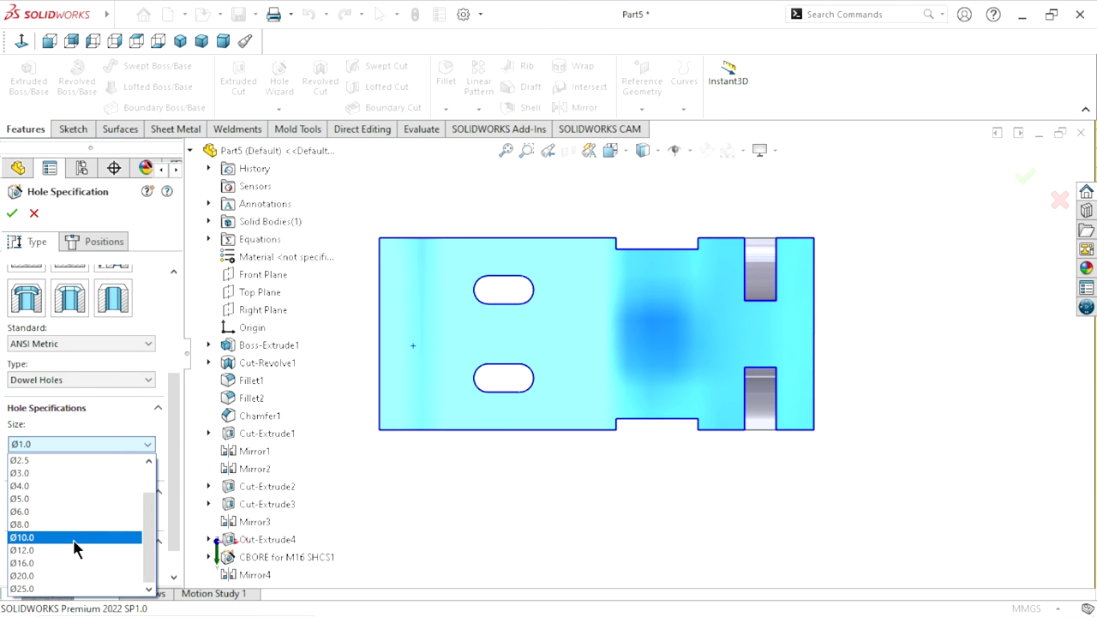
click(54, 589)
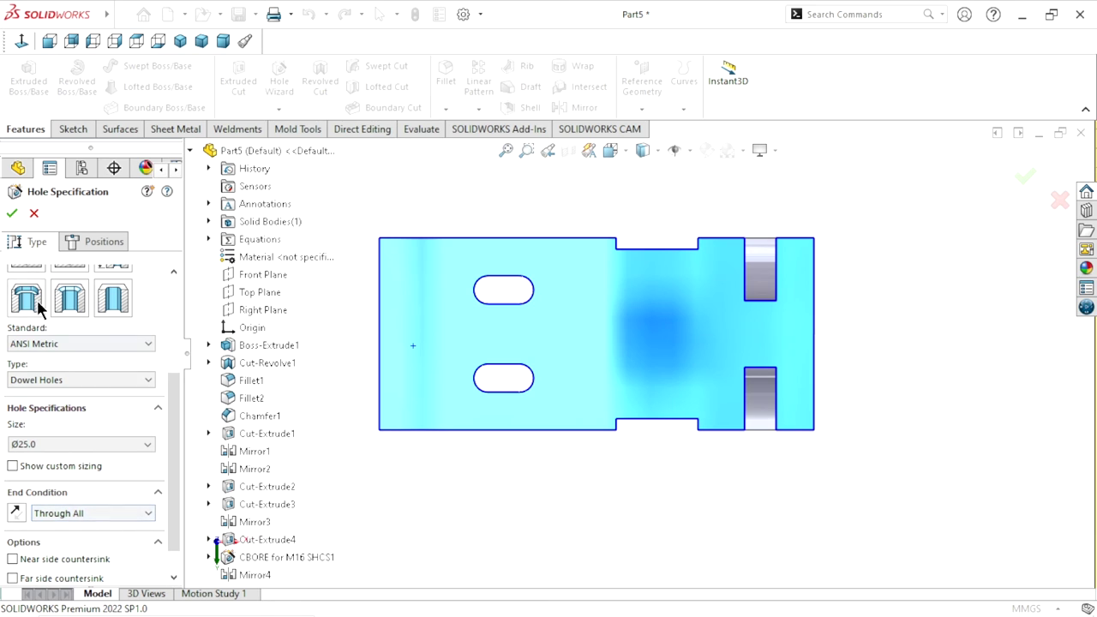
click(90, 239)
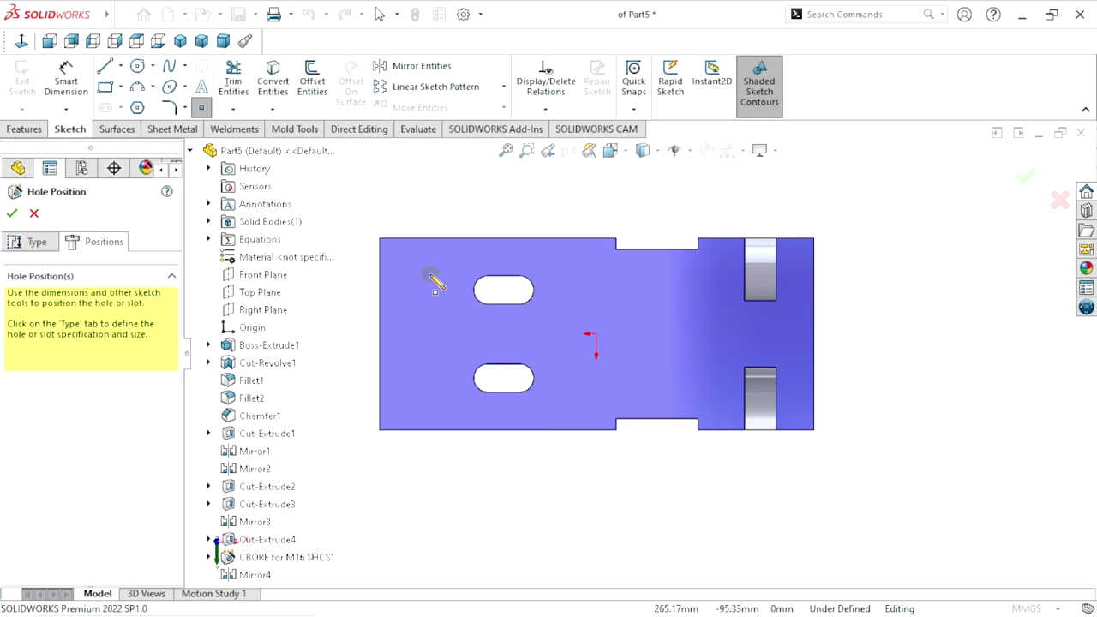
Place the hole centre left of the upper slot, 72 mm from the left edge
click(429, 274)
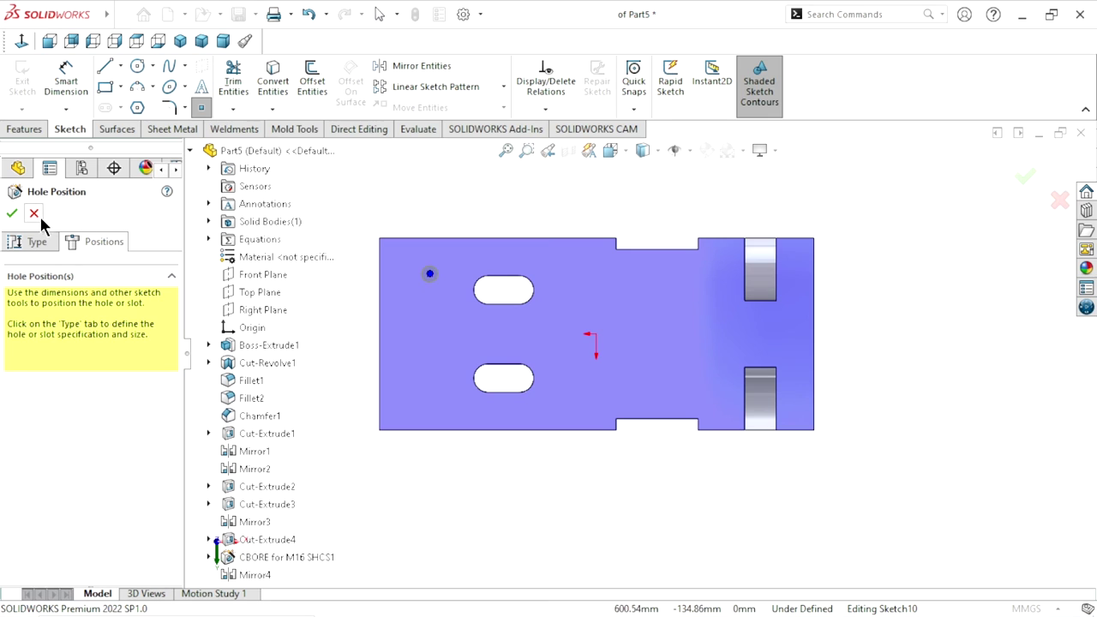
right_click(364, 217)
click(380, 206)
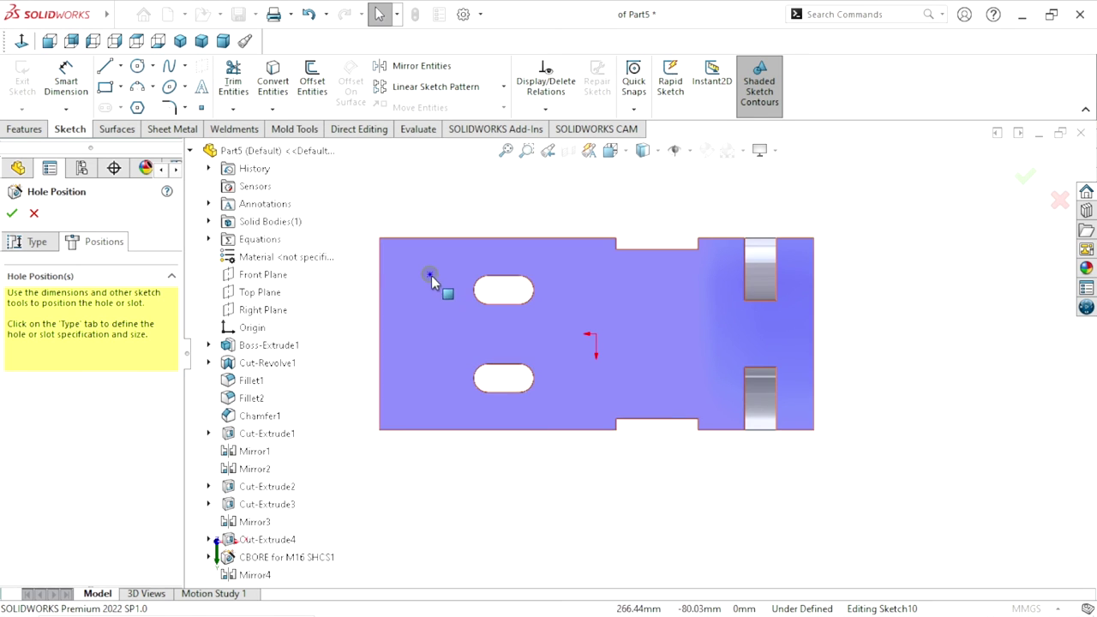
scroll(441, 268, down, 3)
click(87, 92)
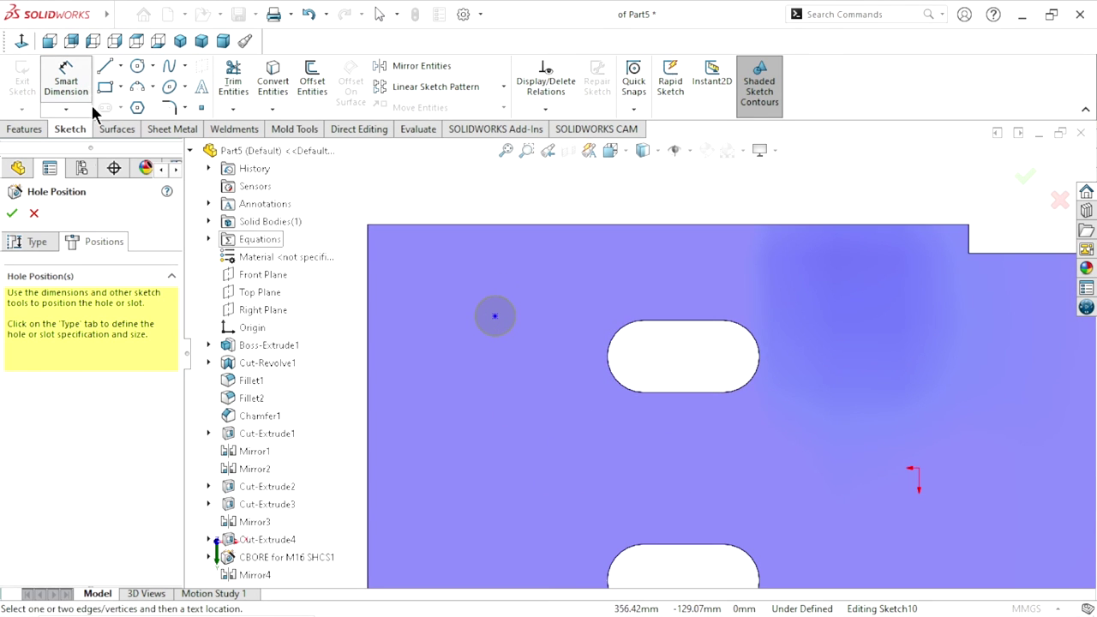
click(369, 324)
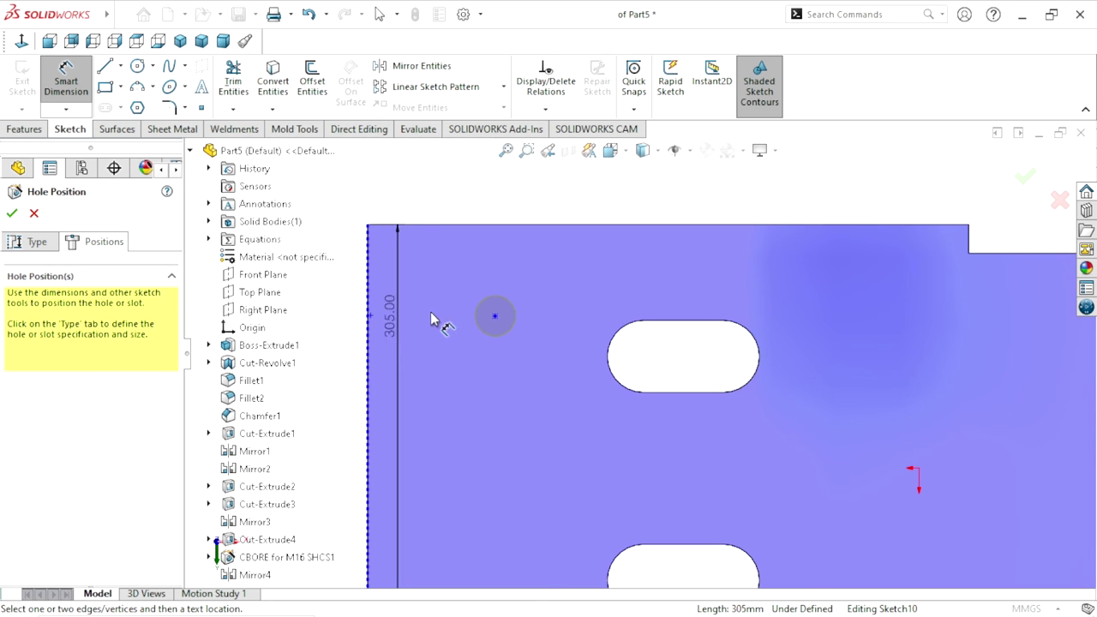
click(494, 316)
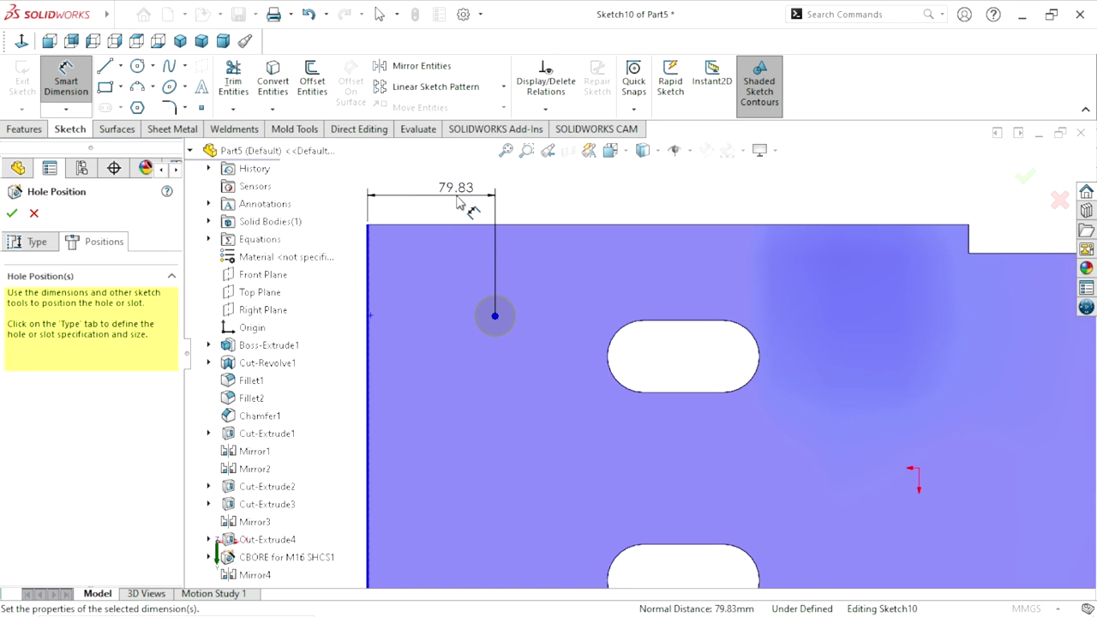
click(458, 201)
click(390, 175)
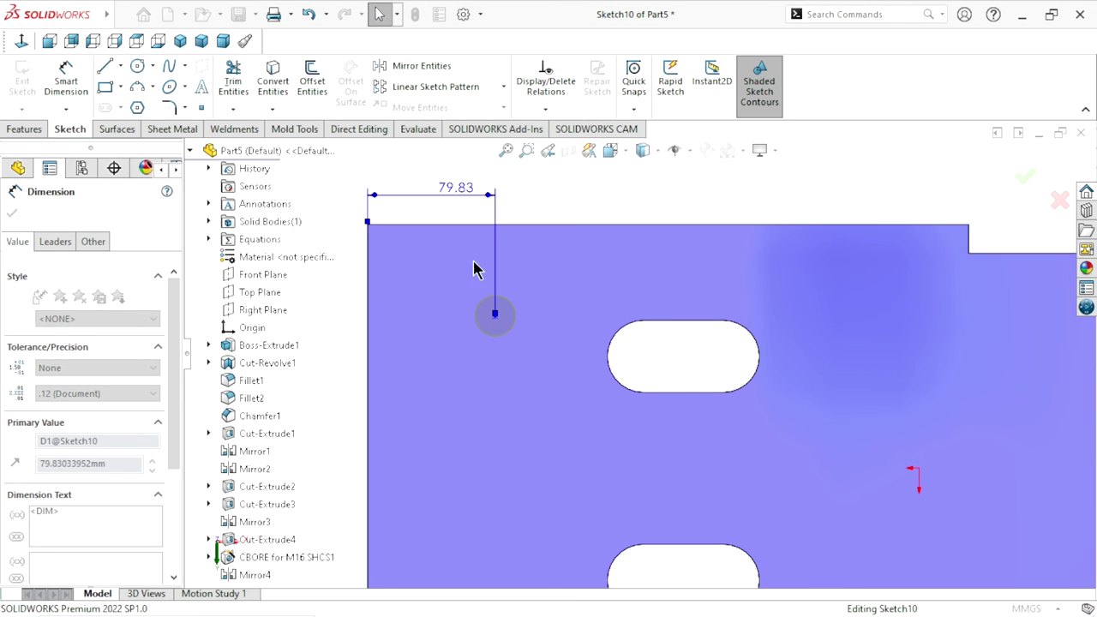
scroll(514, 390, up, 3)
scroll(566, 450, down, 2)
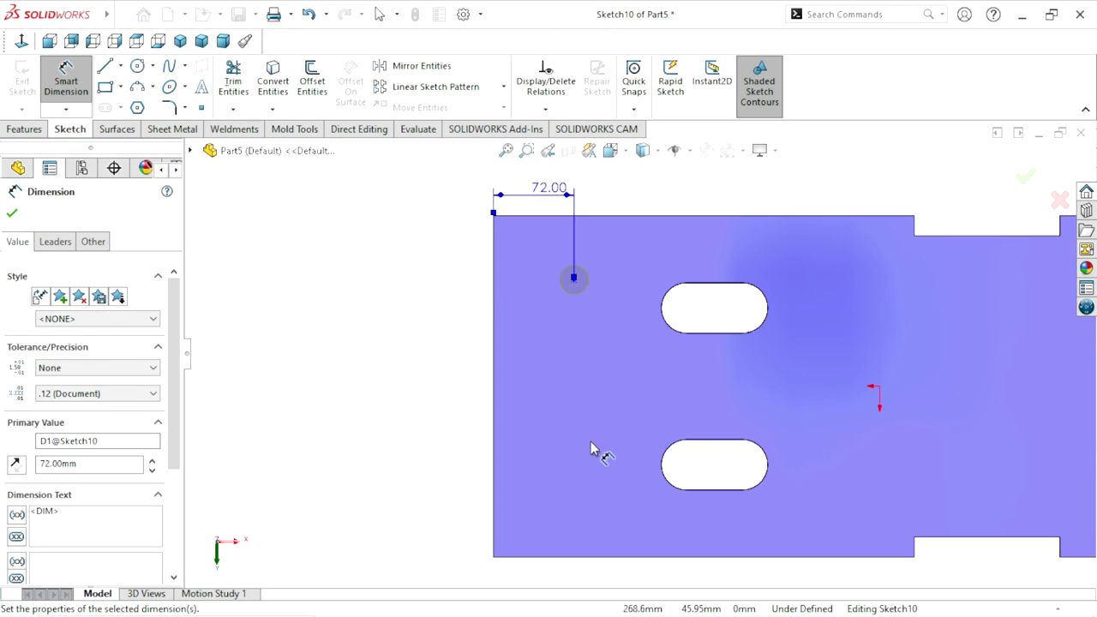
Dimension the centre 52 mm below the top edge and create the dowel hole
click(551, 216)
click(574, 278)
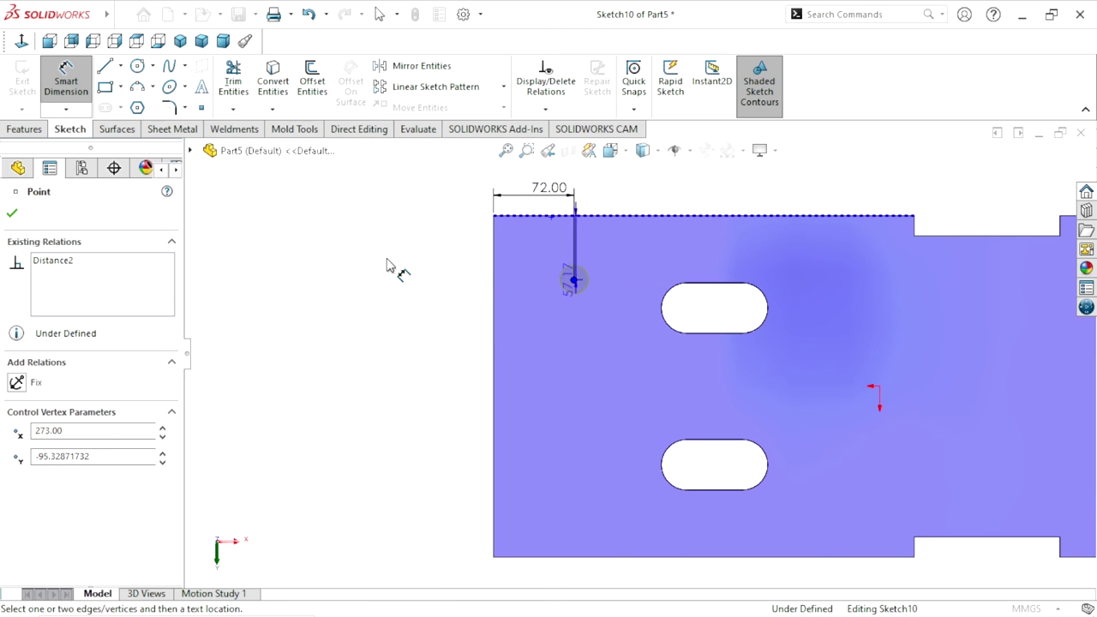
click(391, 259)
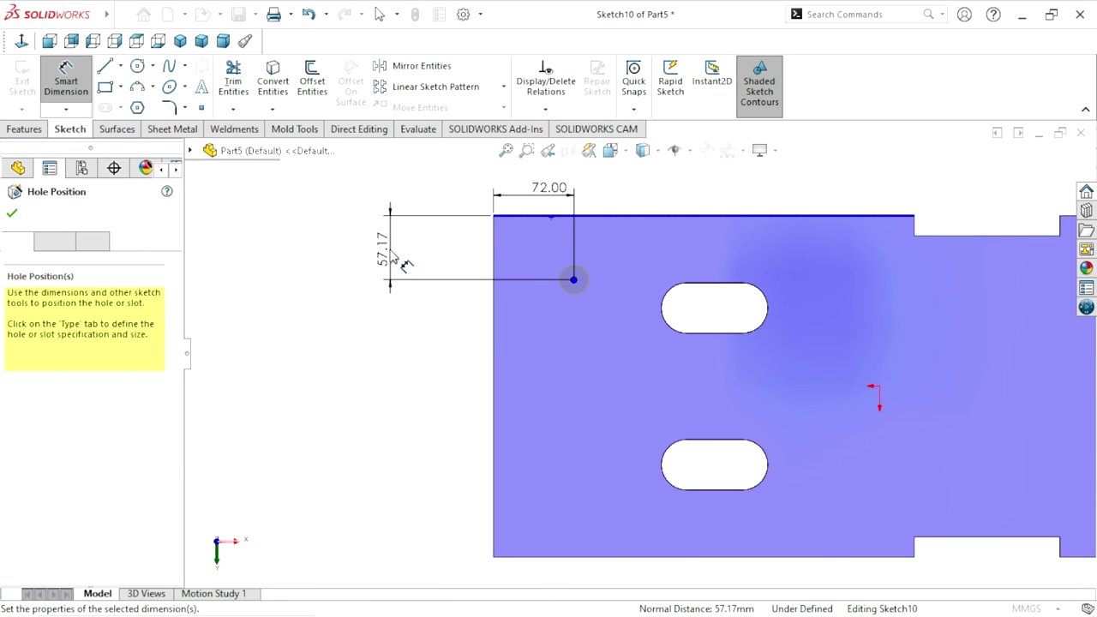
text(52)
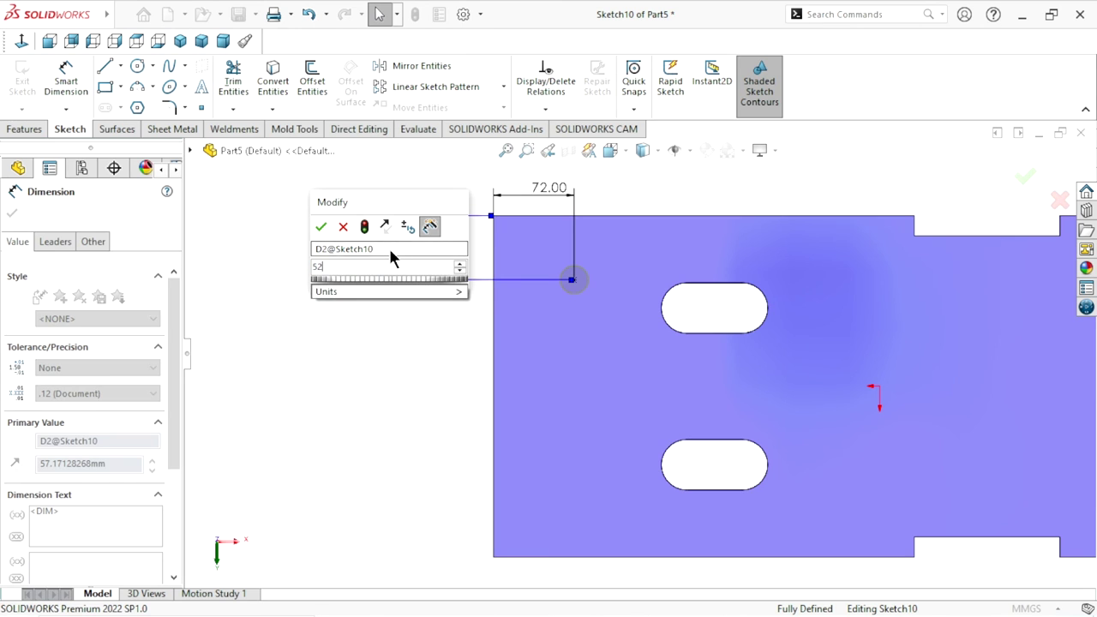
click(324, 226)
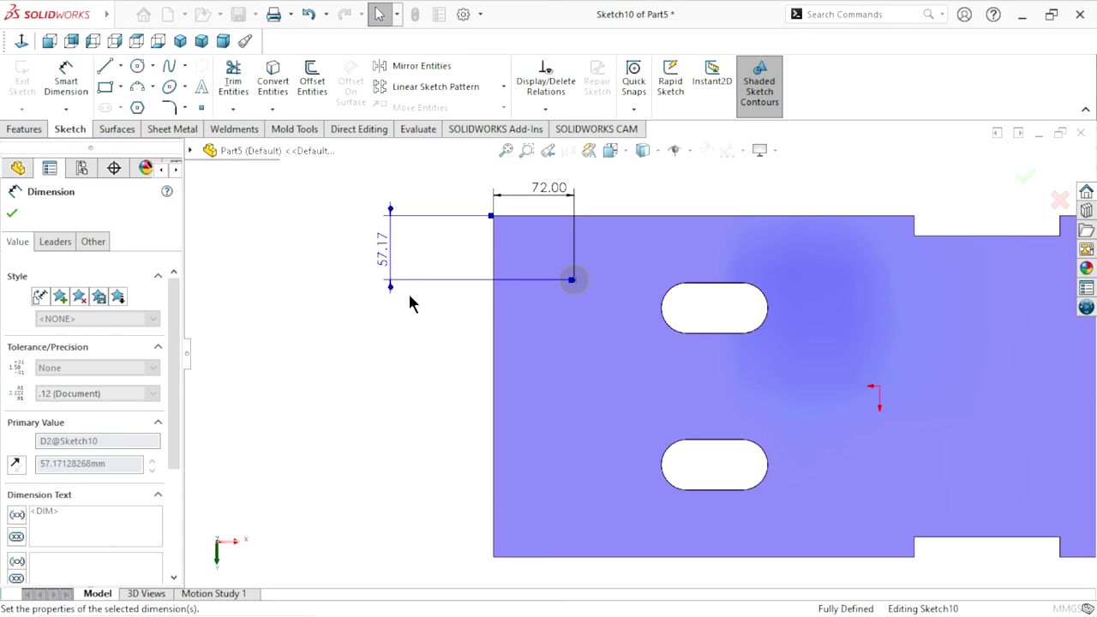
scroll(643, 306, up, 1)
scroll(672, 294, down, 1)
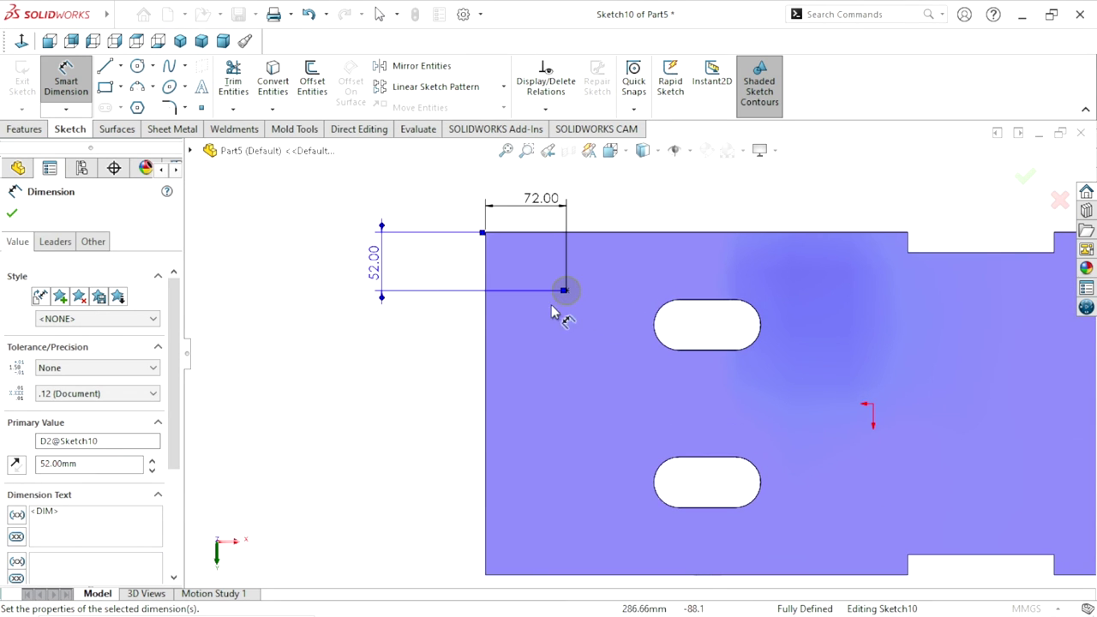
click(13, 216)
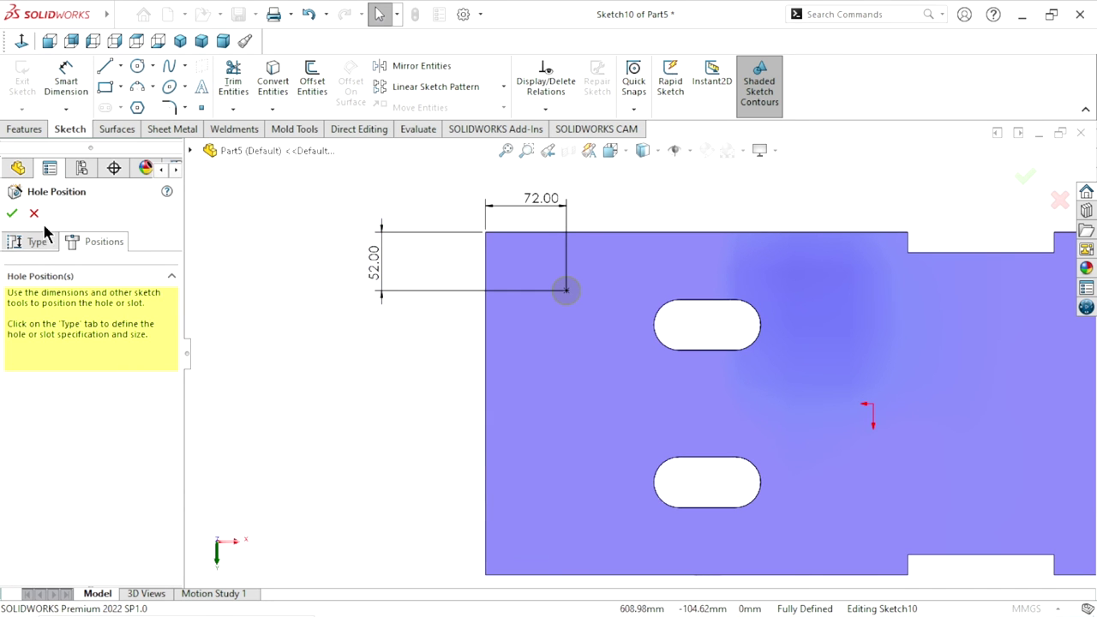
click(12, 215)
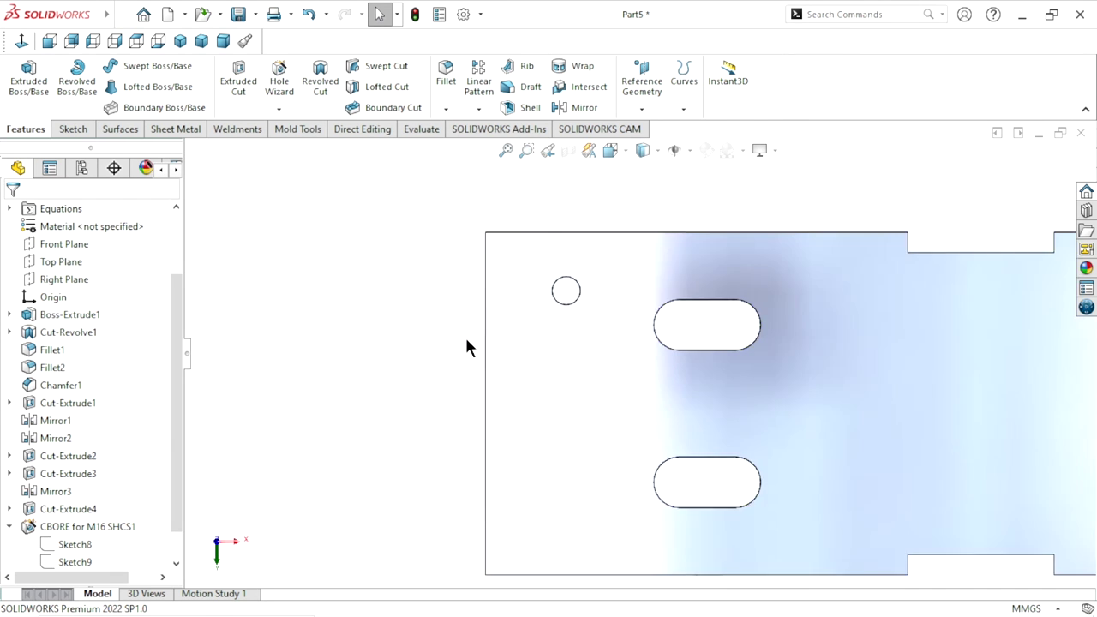
Orbit and zoom to inspect the slot walls, the new dowel hole and the counterbore
mouse_move(485, 353)
middle_down()
mouse_move(595, 363)
mouse_move(673, 387)
mouse_move(675, 427)
mouse_move(662, 440)
middle_up()
scroll(903, 375, down, 3)
scroll(901, 384, down, 2)
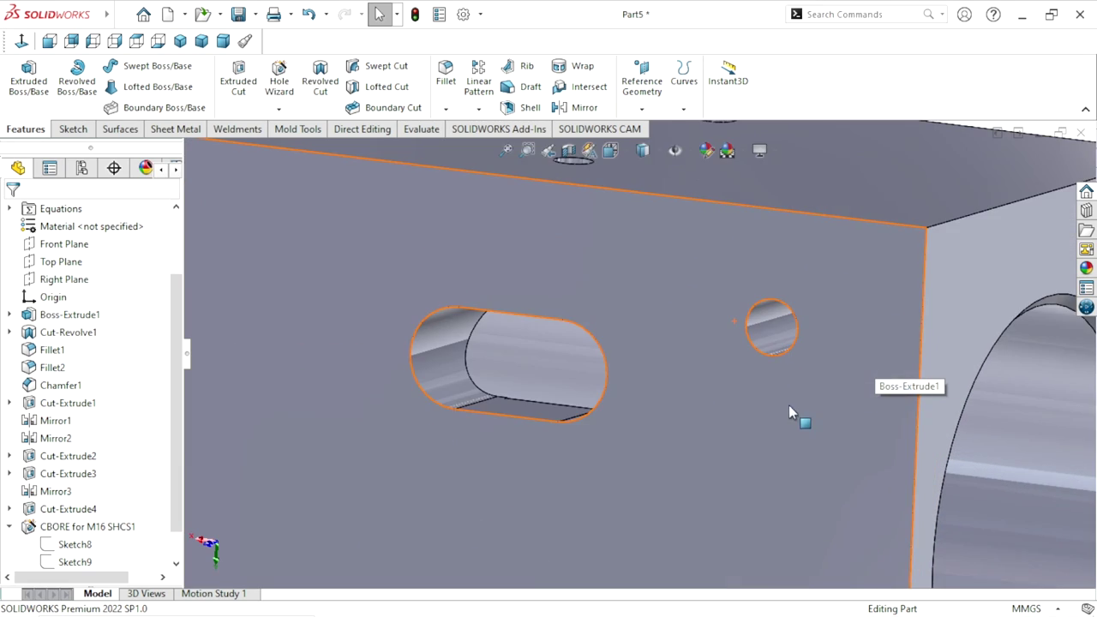
scroll(795, 417, down, 2)
middle_drag(816, 385, 813, 369)
mouse_move(734, 311)
middle_down()
mouse_move(808, 337)
mouse_move(774, 394)
mouse_move(712, 423)
middle_up()
Check the part from a few more angles, then start a Mirror feature
scroll(765, 397, down, 5)
scroll(713, 423, up, 5)
mouse_move(611, 354)
middle_down()
mouse_move(612, 372)
mouse_move(594, 368)
middle_up()
scroll(571, 330, down, 3)
mouse_move(571, 329)
middle_down()
mouse_move(590, 377)
mouse_move(581, 428)
mouse_move(656, 284)
mouse_move(665, 449)
mouse_move(662, 406)
middle_up()
scroll(590, 380, up, 5)
scroll(643, 356, down, 5)
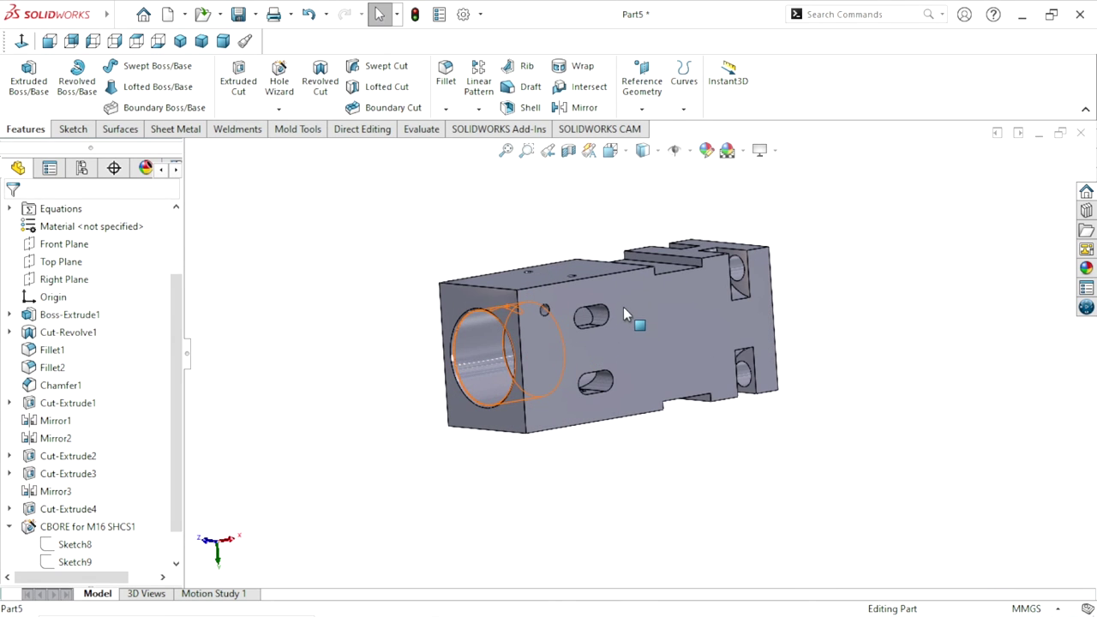
click(586, 110)
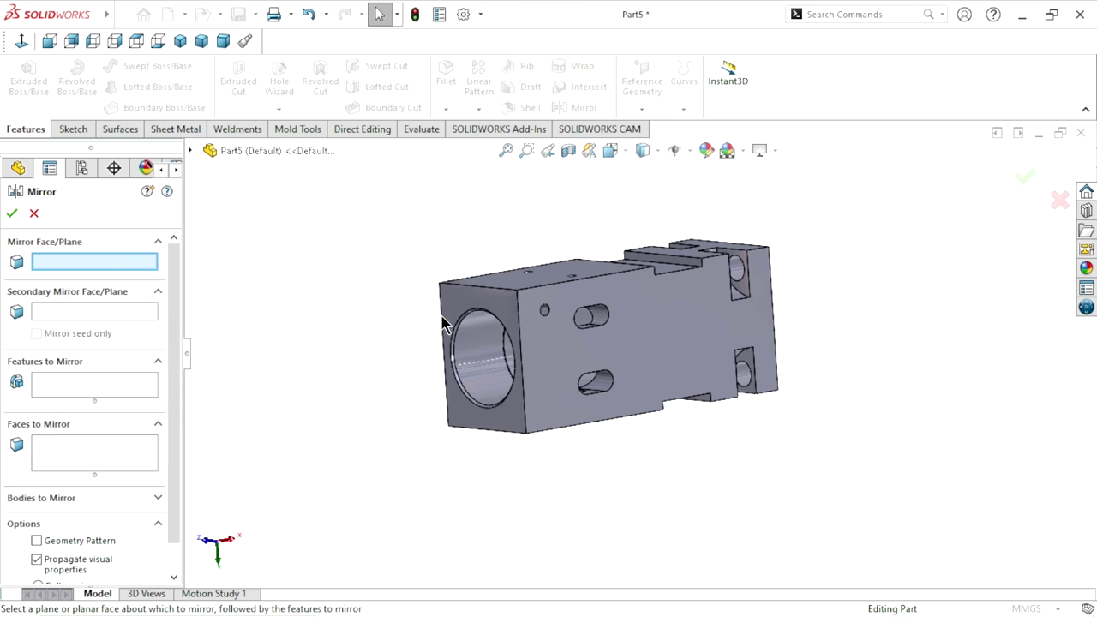
Mirror the Ø25.0mm Dowel Hole1 across the Top Plane, then view the mirrored holes
click(192, 149)
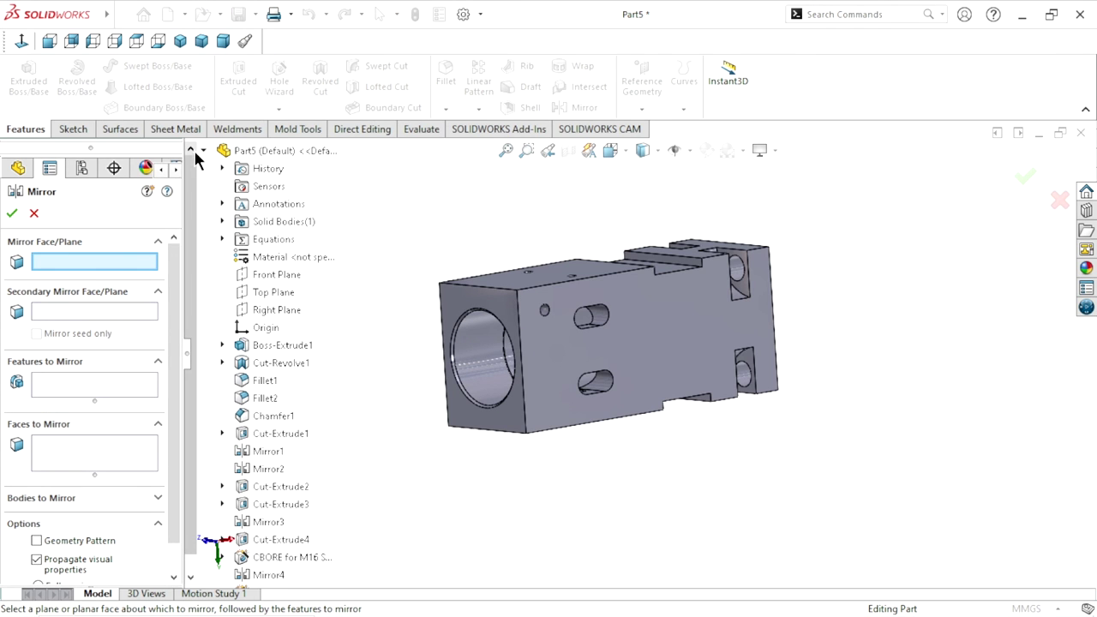
click(261, 295)
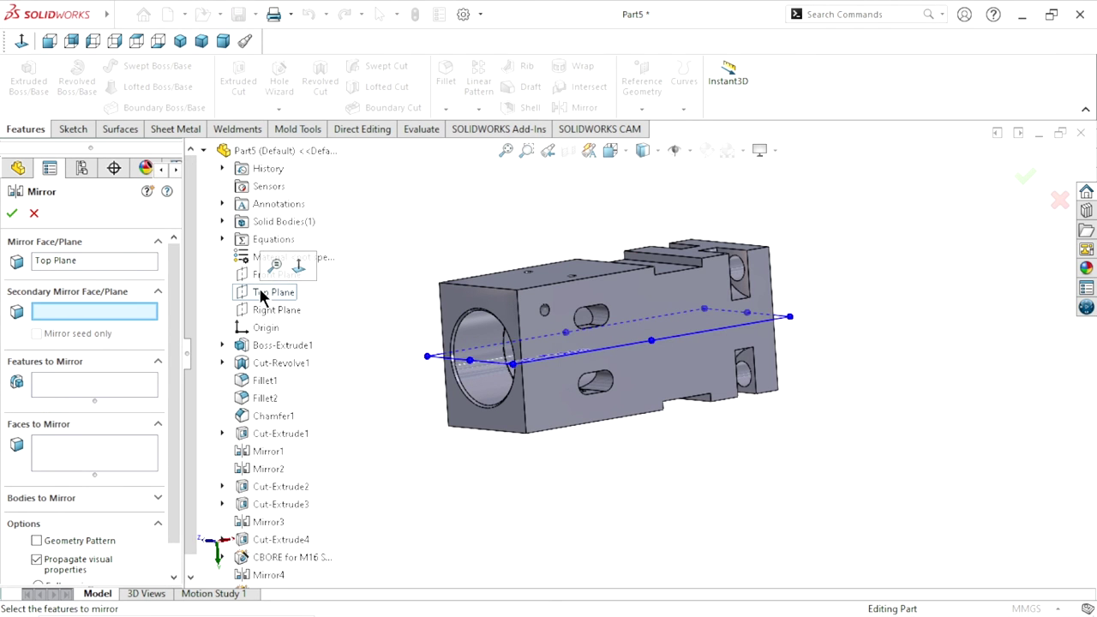
click(47, 396)
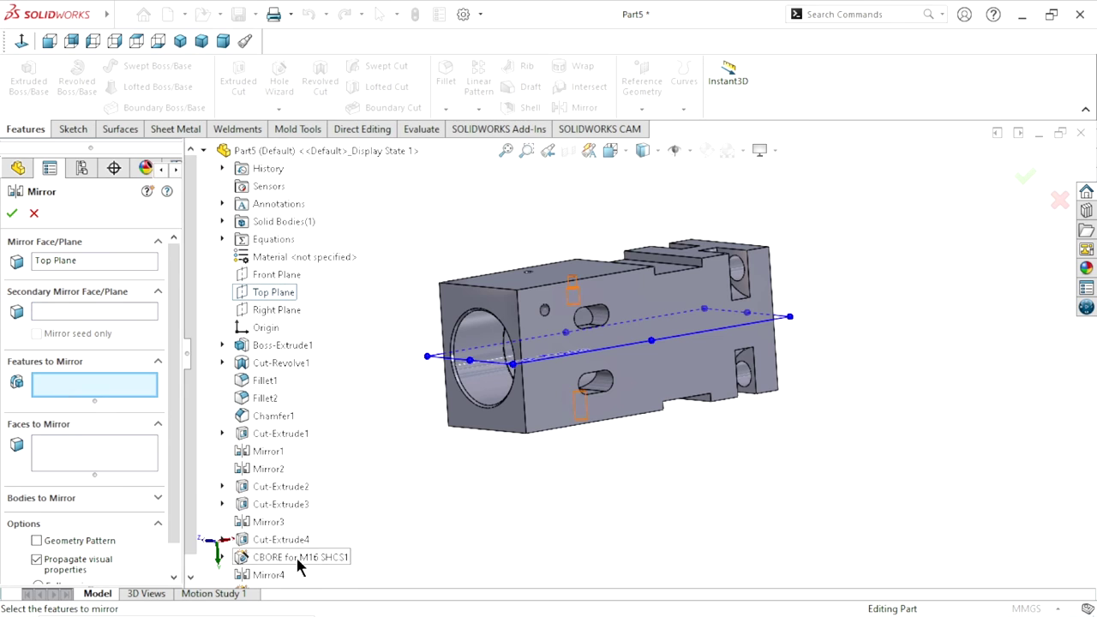
scroll(292, 540, down, 1)
click(278, 576)
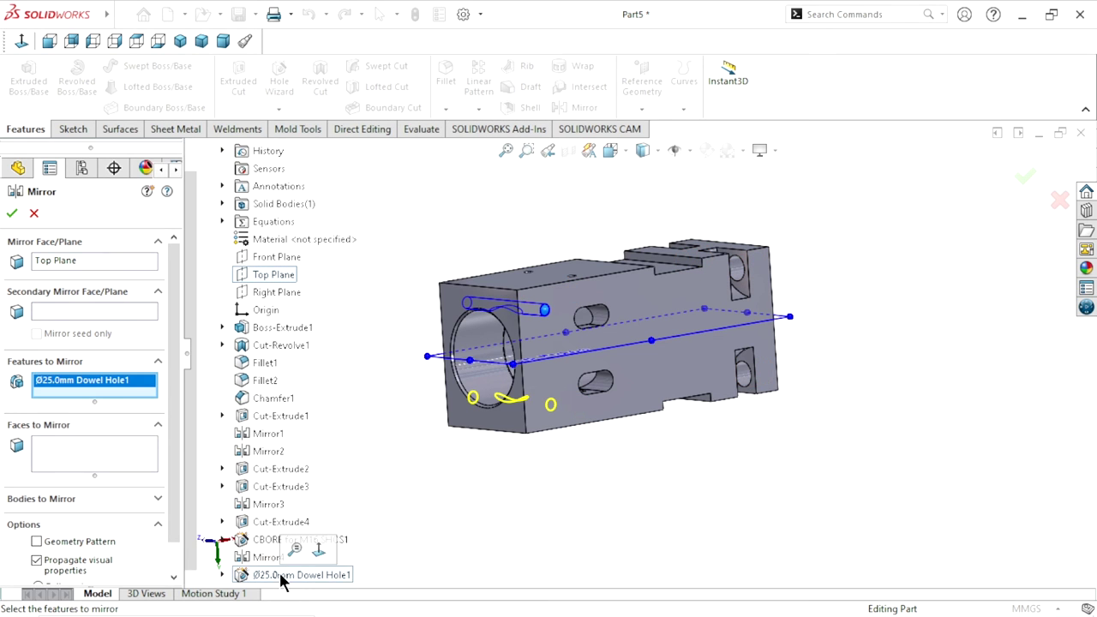
click(12, 213)
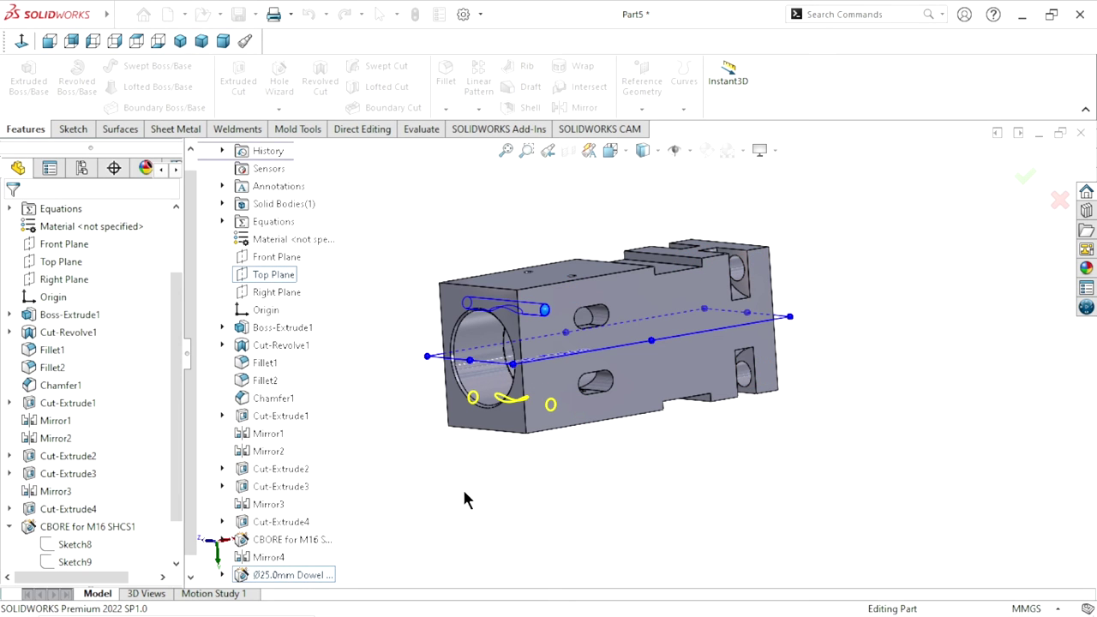
mouse_move(581, 492)
middle_down()
mouse_move(588, 391)
mouse_move(596, 416)
mouse_move(659, 345)
middle_up()
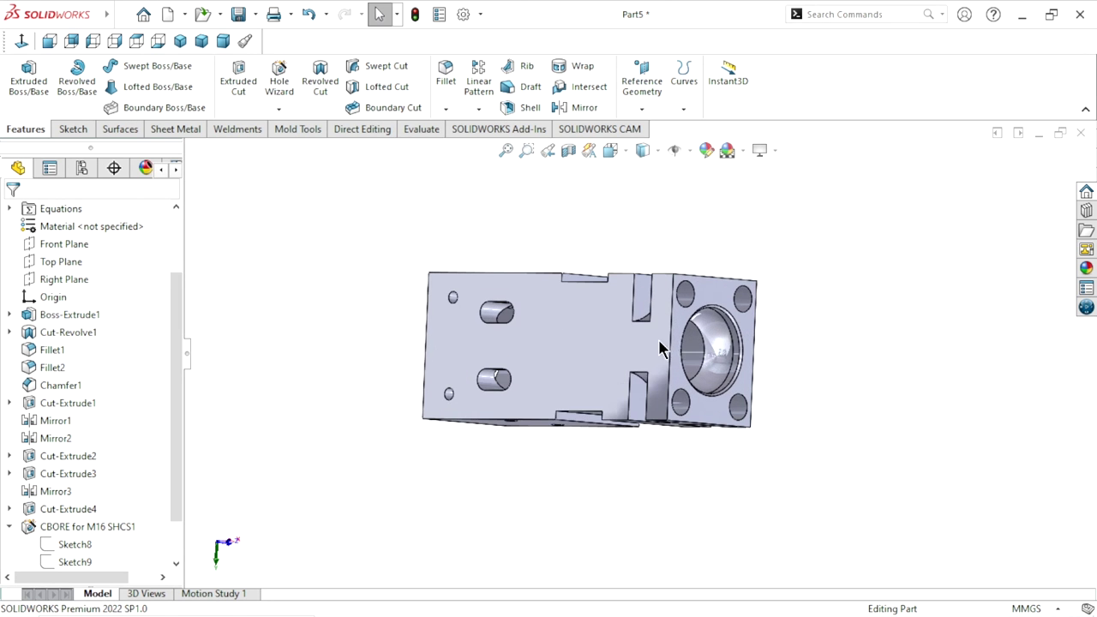
Open a new sketch on the part's large side face, viewed normal to it
click(202, 42)
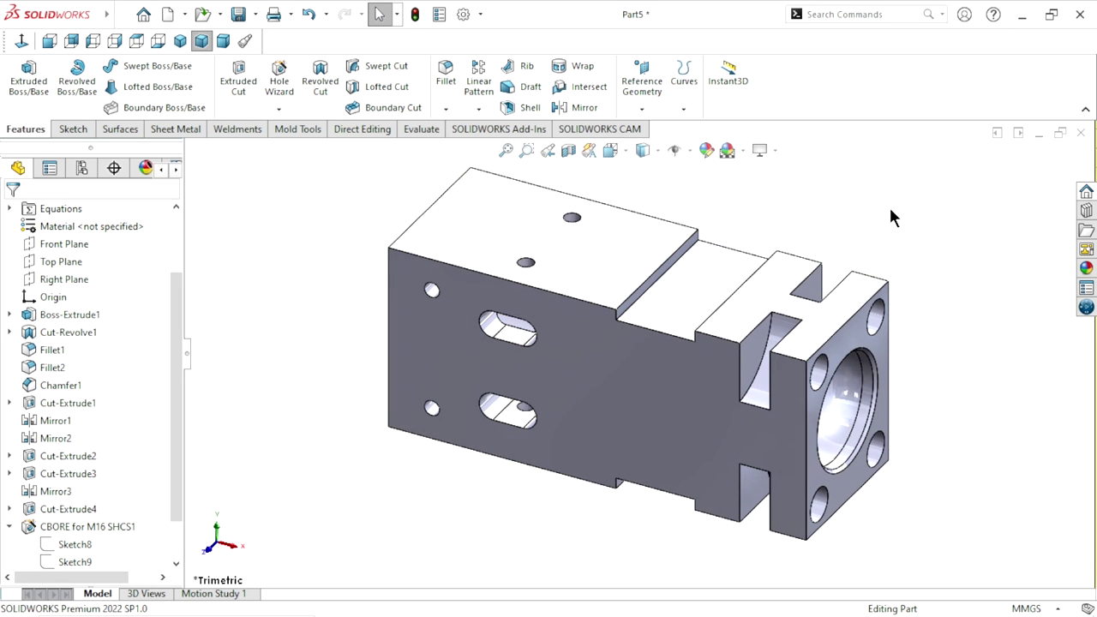
scroll(788, 322, down, 2)
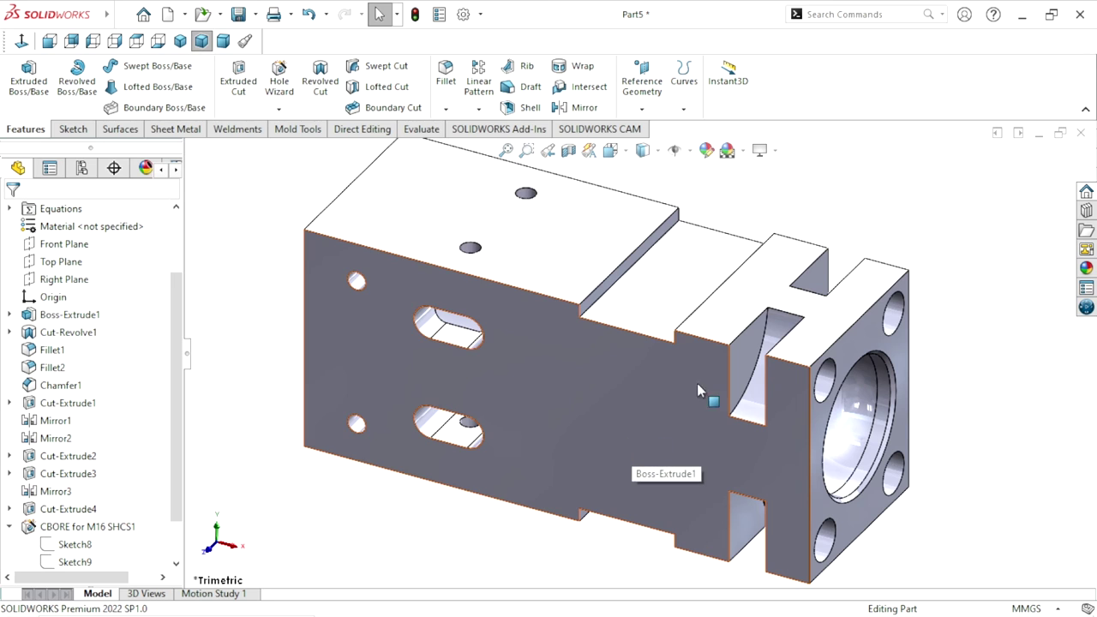
click(582, 434)
click(643, 372)
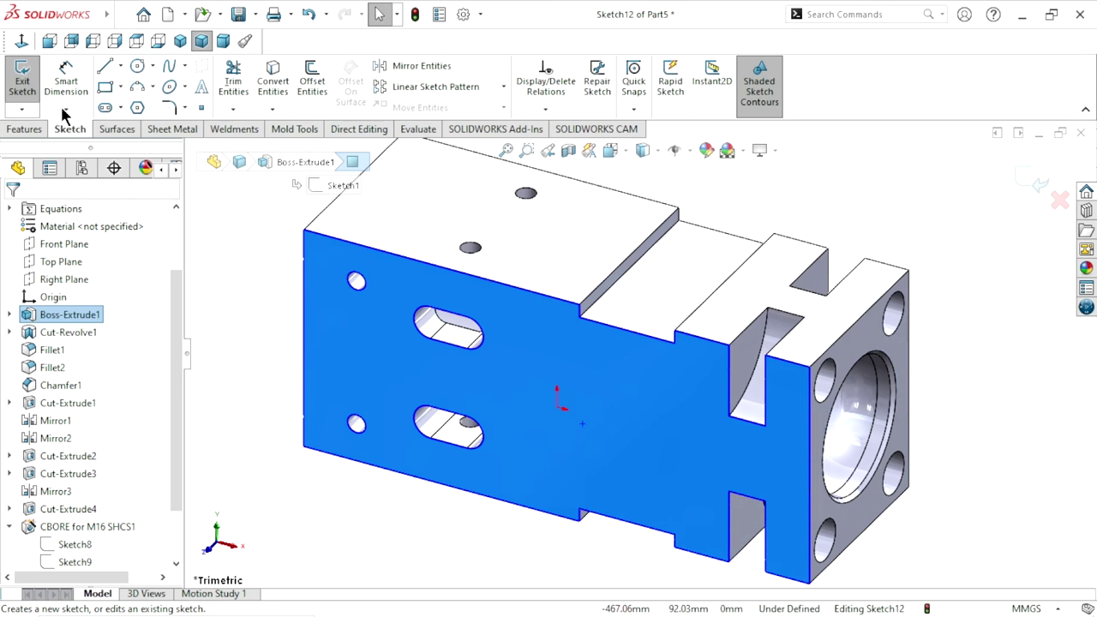
click(21, 43)
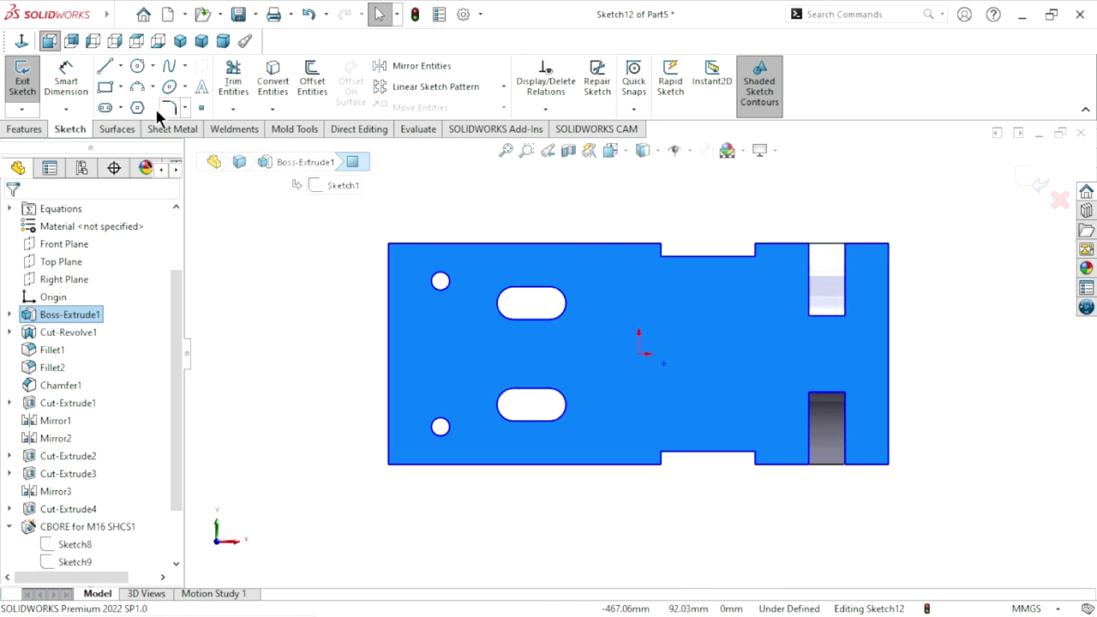
Draw a horizontal construction centerline across the face between the two slots
click(122, 65)
click(137, 106)
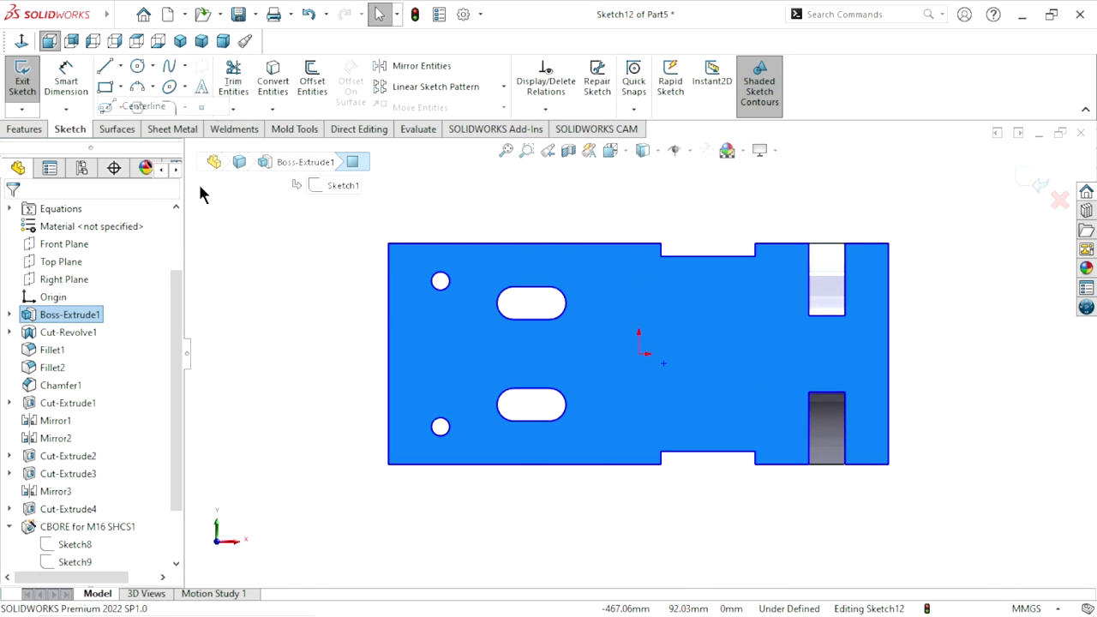
click(460, 370)
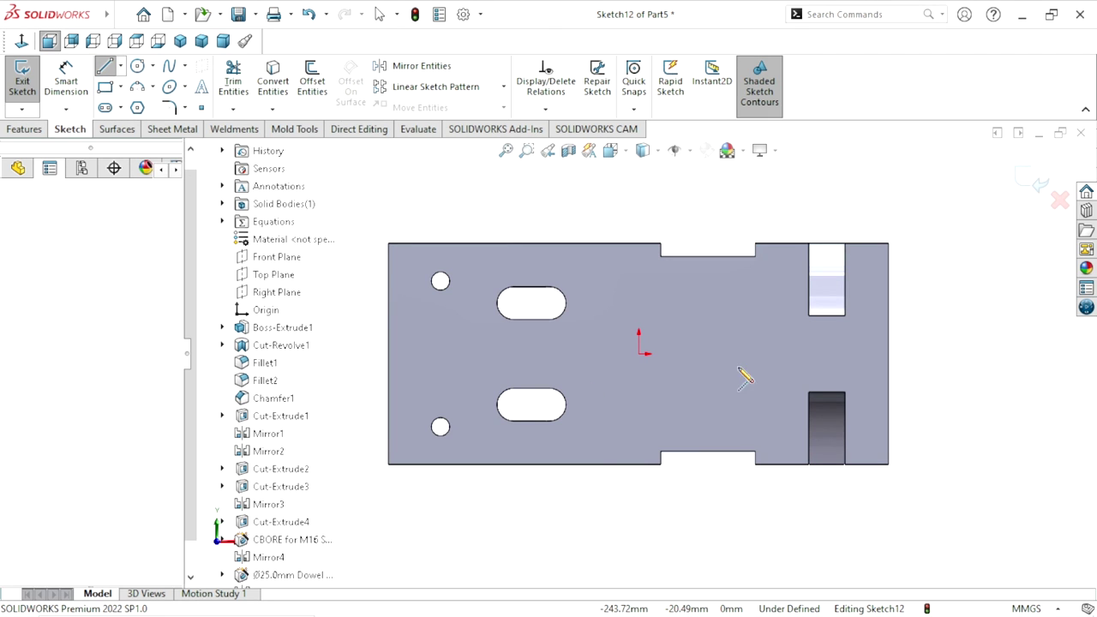
click(823, 369)
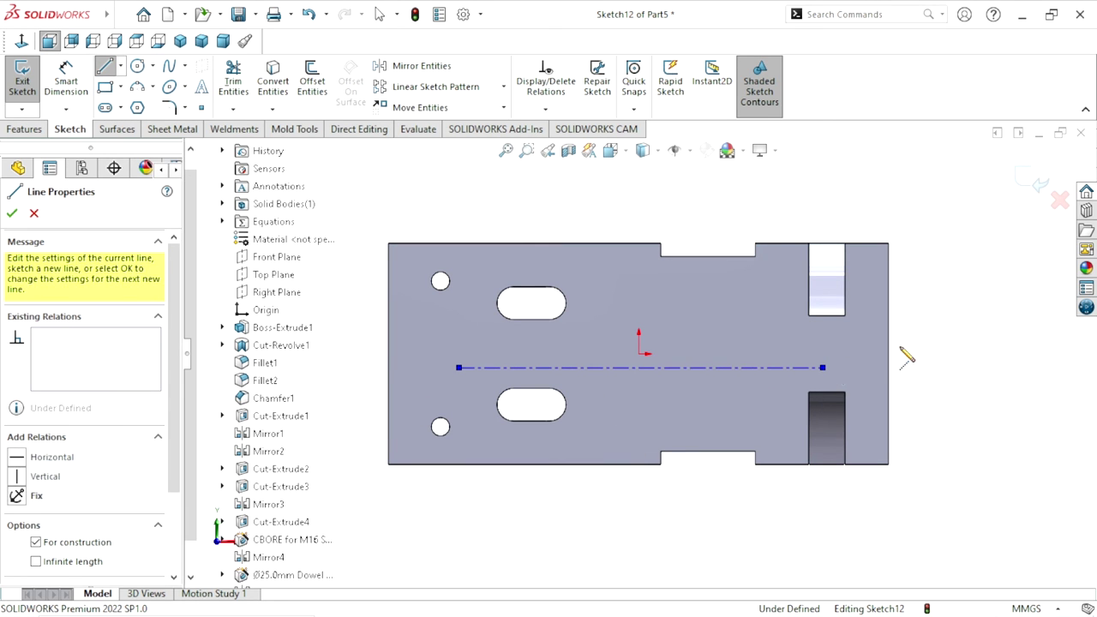
right_click(848, 339)
click(931, 351)
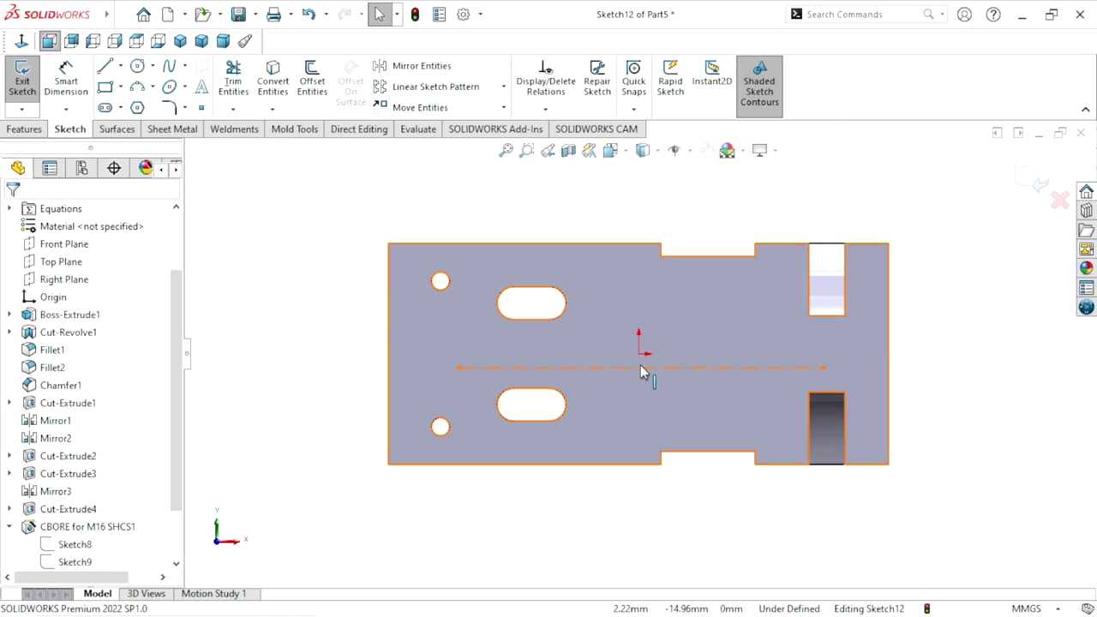
click(202, 91)
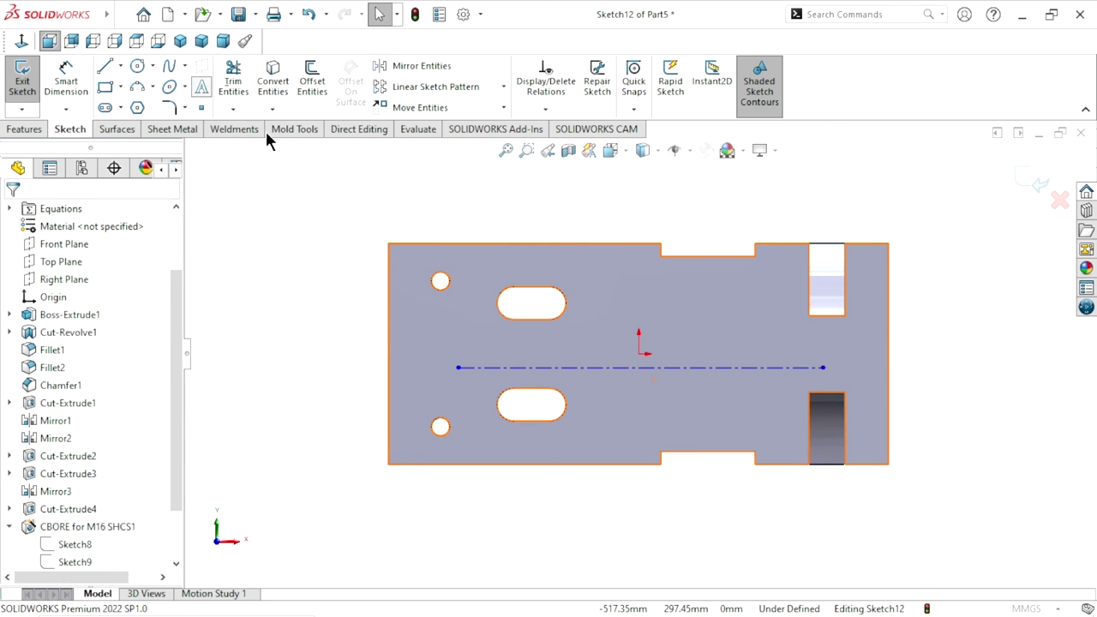
Pick the 501.84 mm centerline, Line1, as the sketch text's guide curve
click(643, 368)
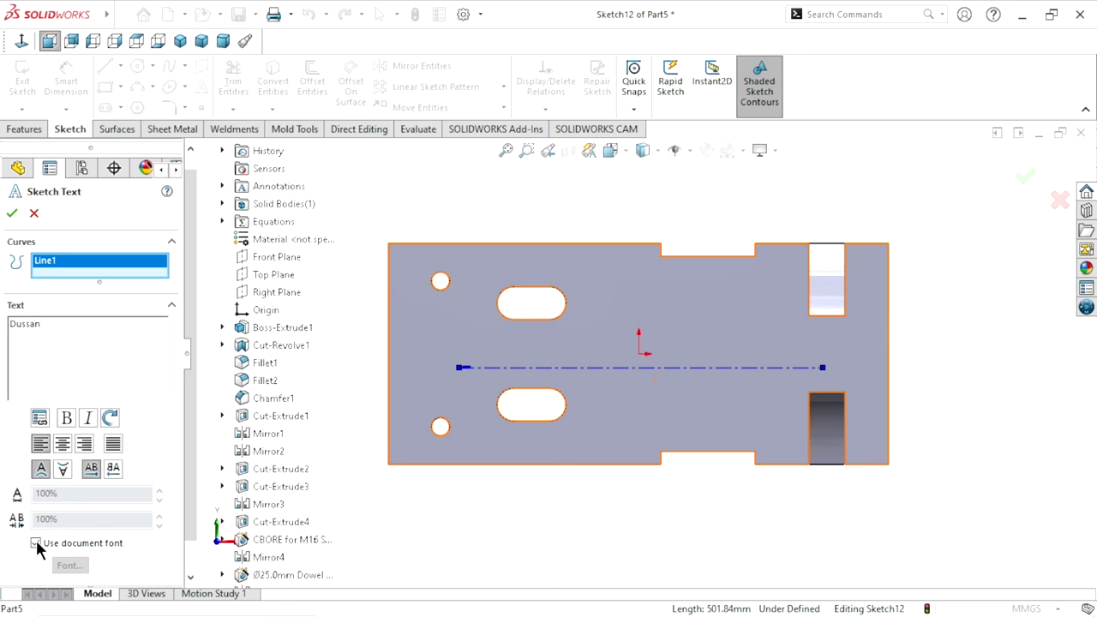
Centre the text on its line, drop the document font, and set the height to 200 points
click(62, 444)
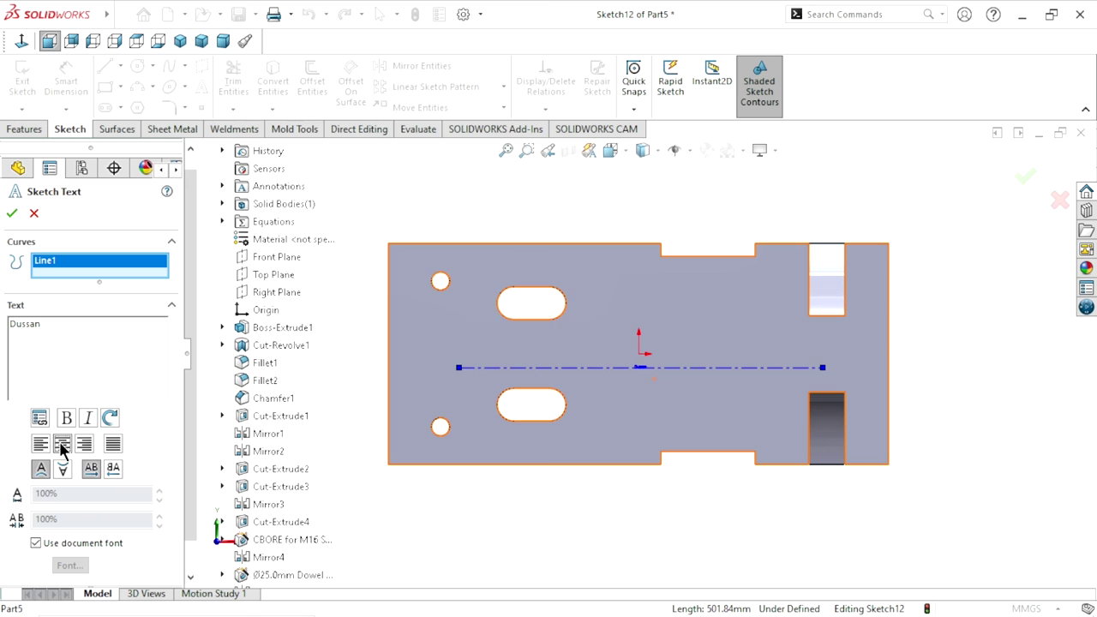
click(36, 544)
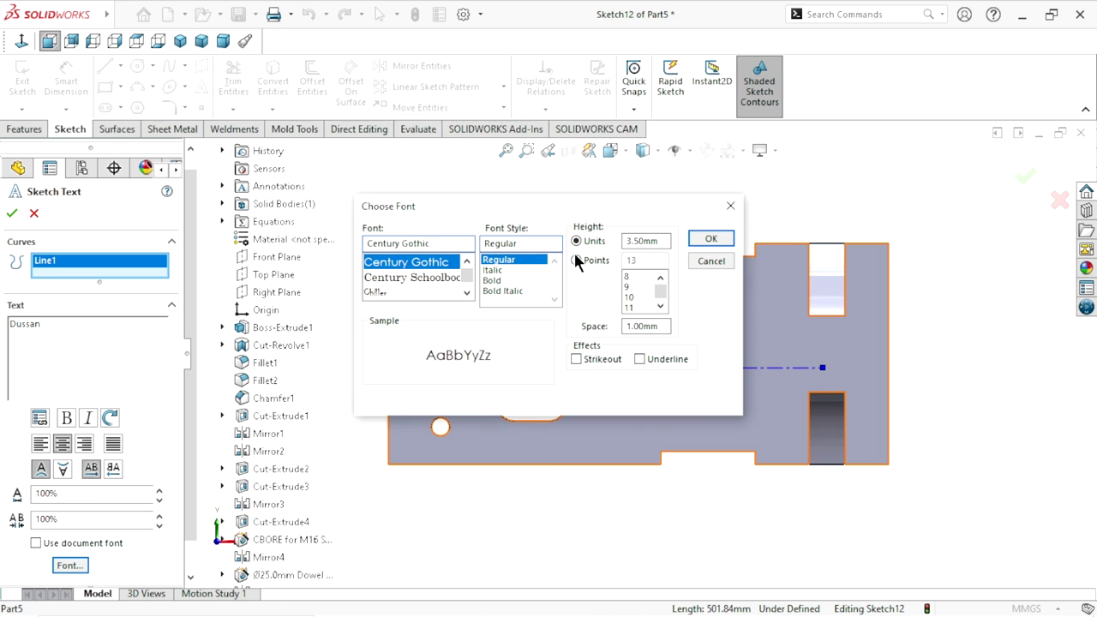
click(576, 261)
text(200)
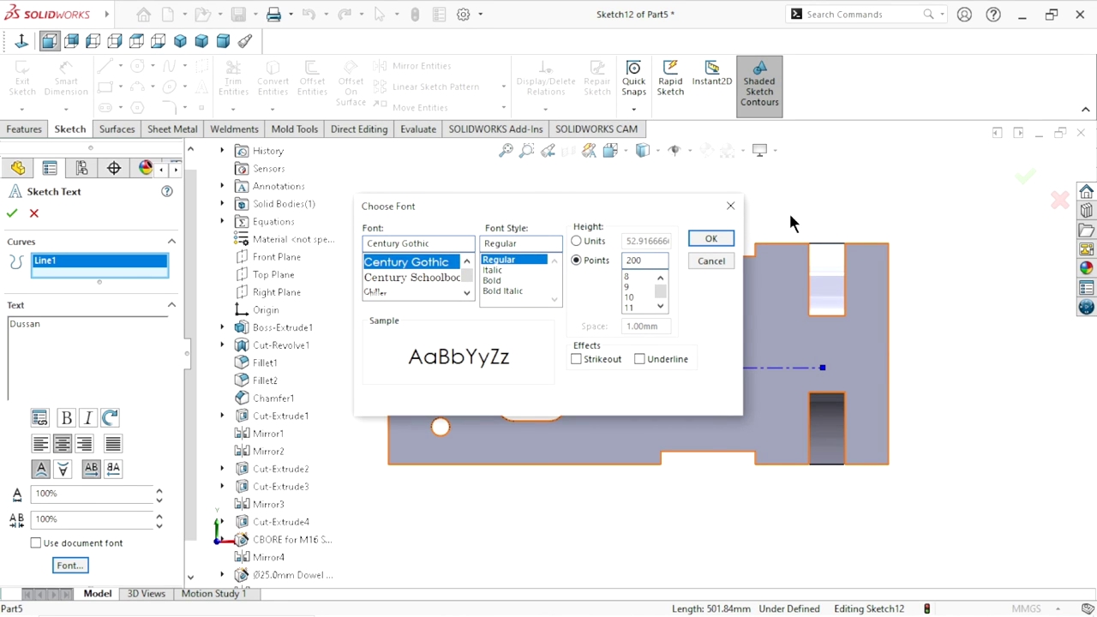
click(711, 238)
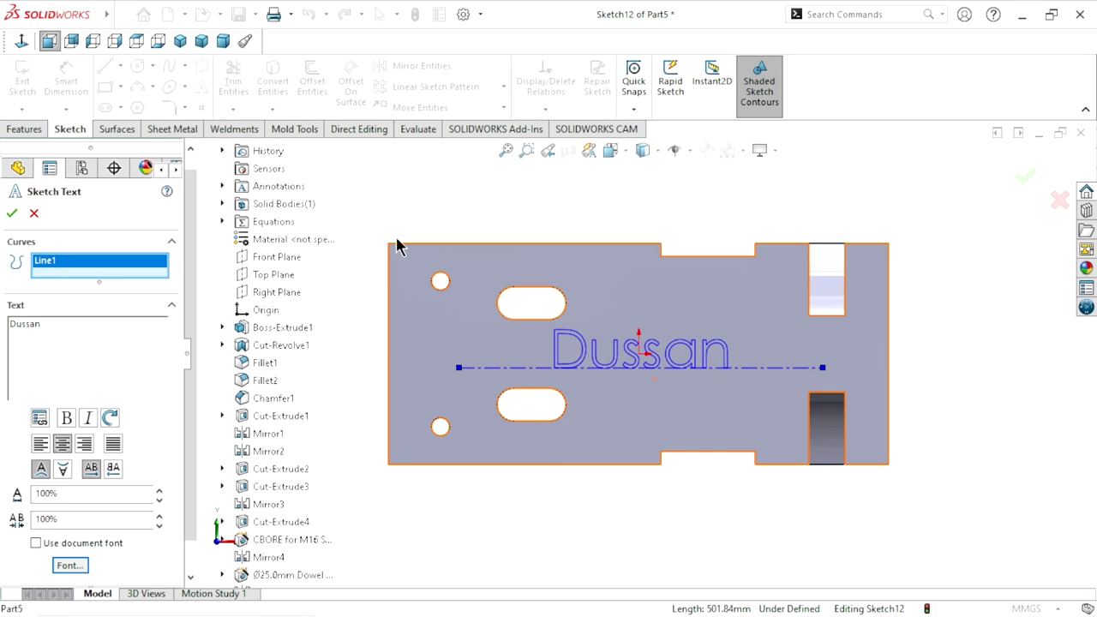
Choose Comic Sans MS as the font and accept the sketch text
click(70, 566)
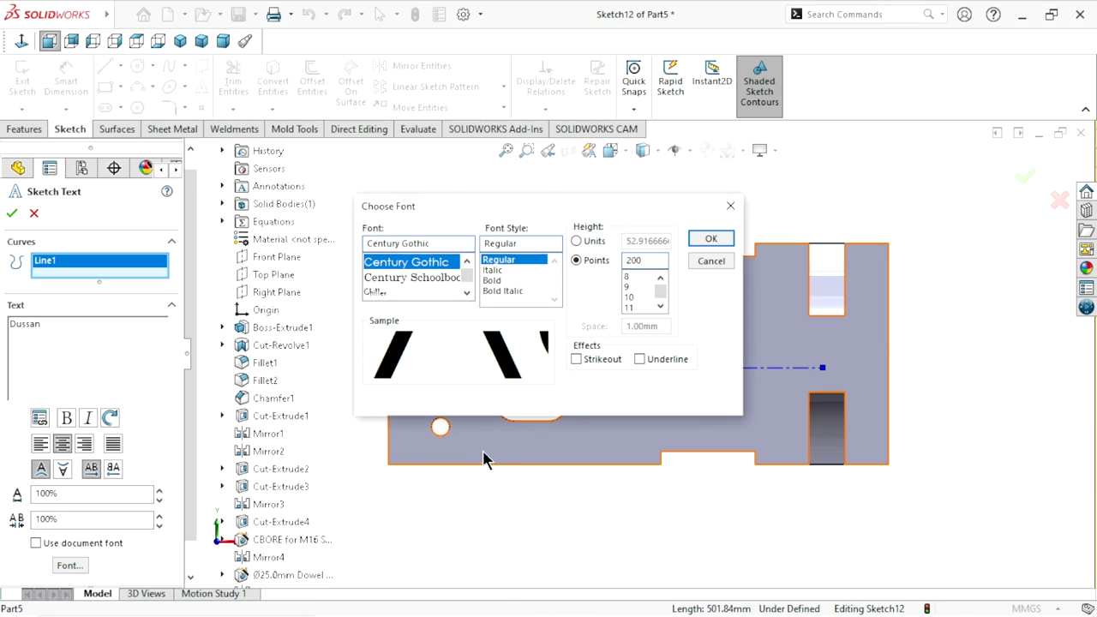
click(468, 293)
click(468, 293)
click(468, 293)
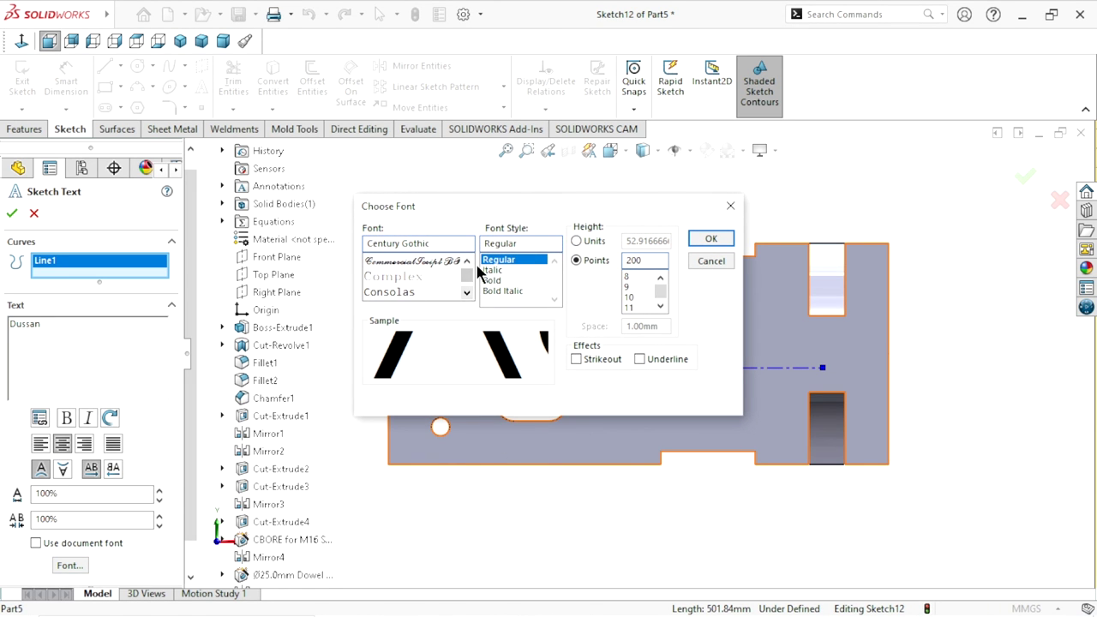
click(466, 260)
click(466, 260)
click(466, 260)
click(467, 260)
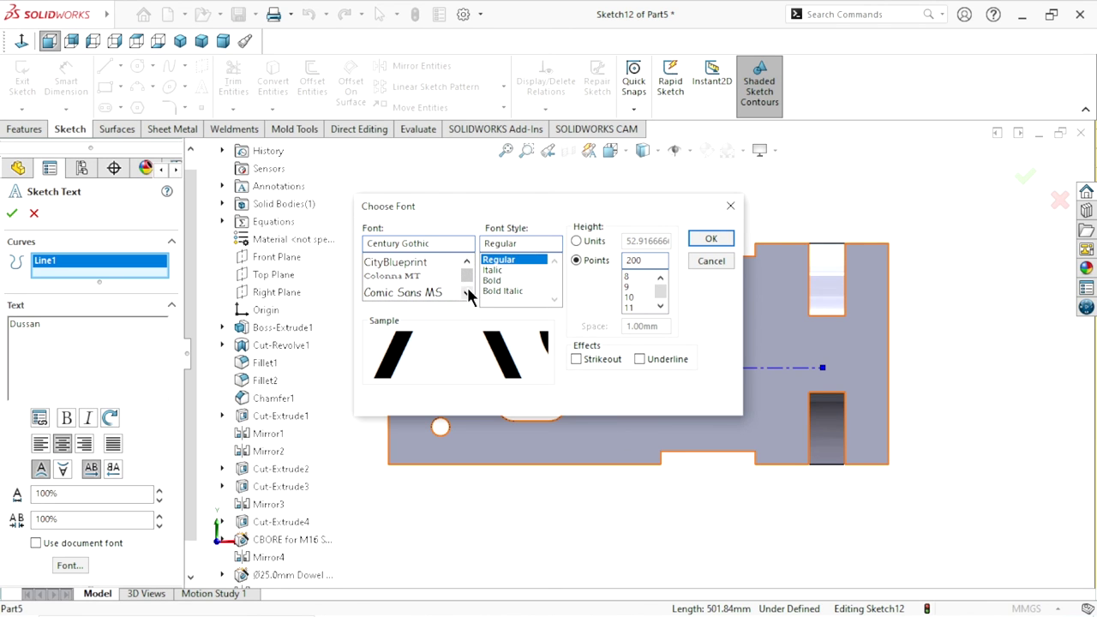
click(426, 292)
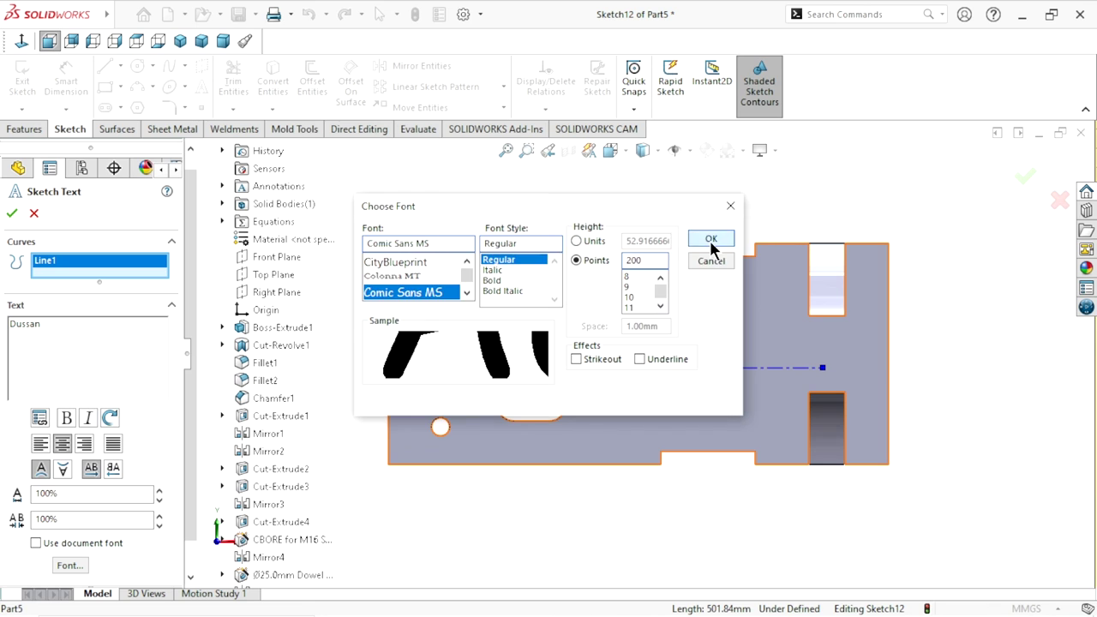
click(711, 241)
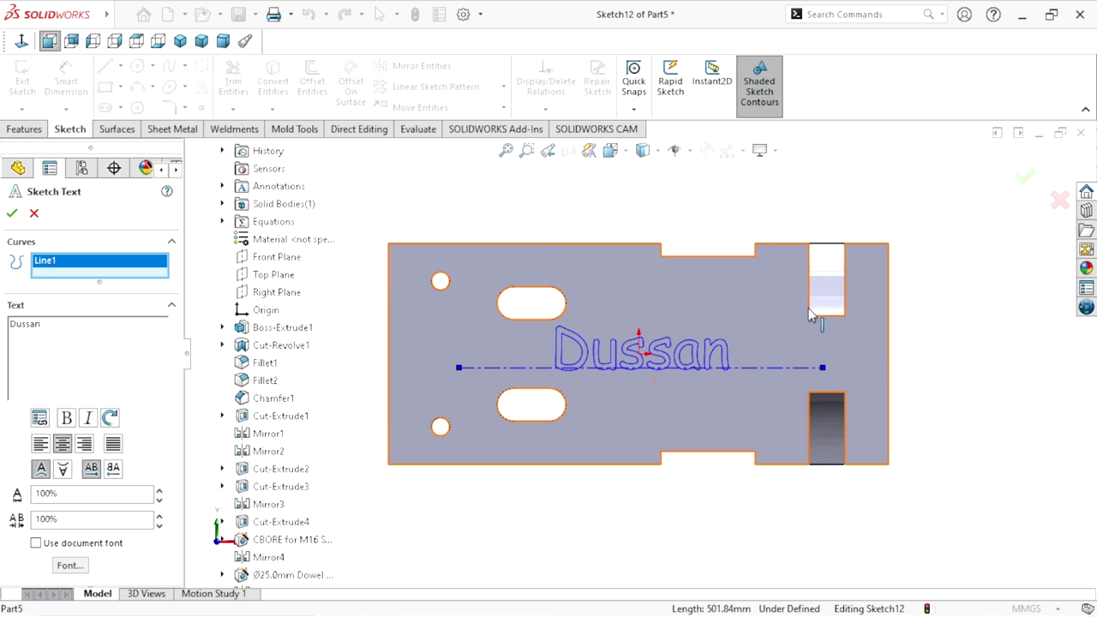
click(12, 214)
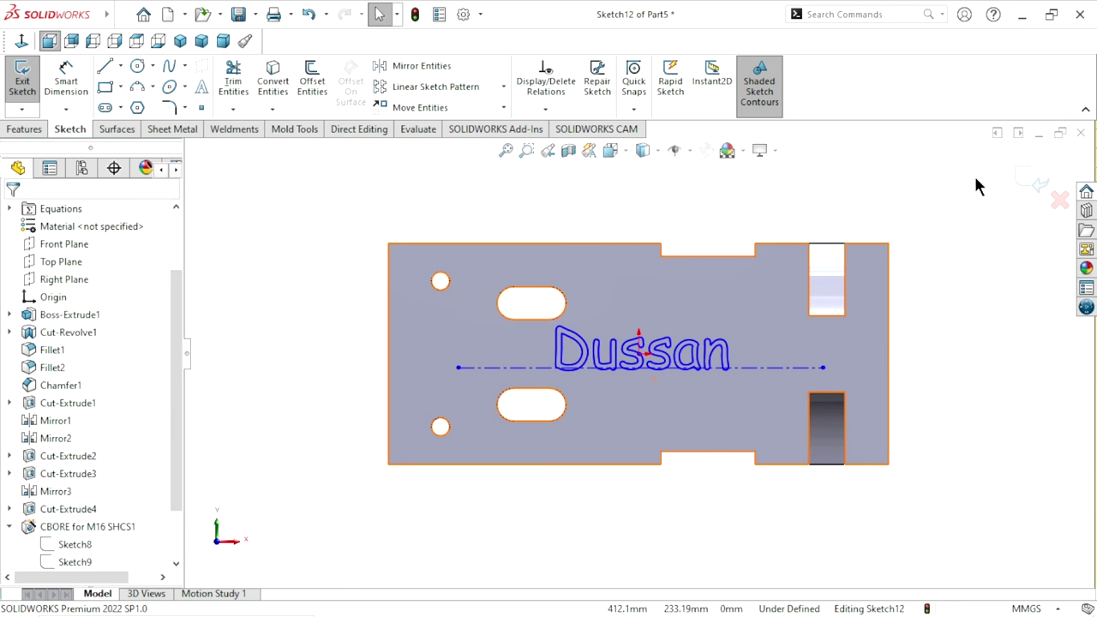
Exit the sketch, then select the Dussan text sketch and the front face before clearing the selection
click(1032, 178)
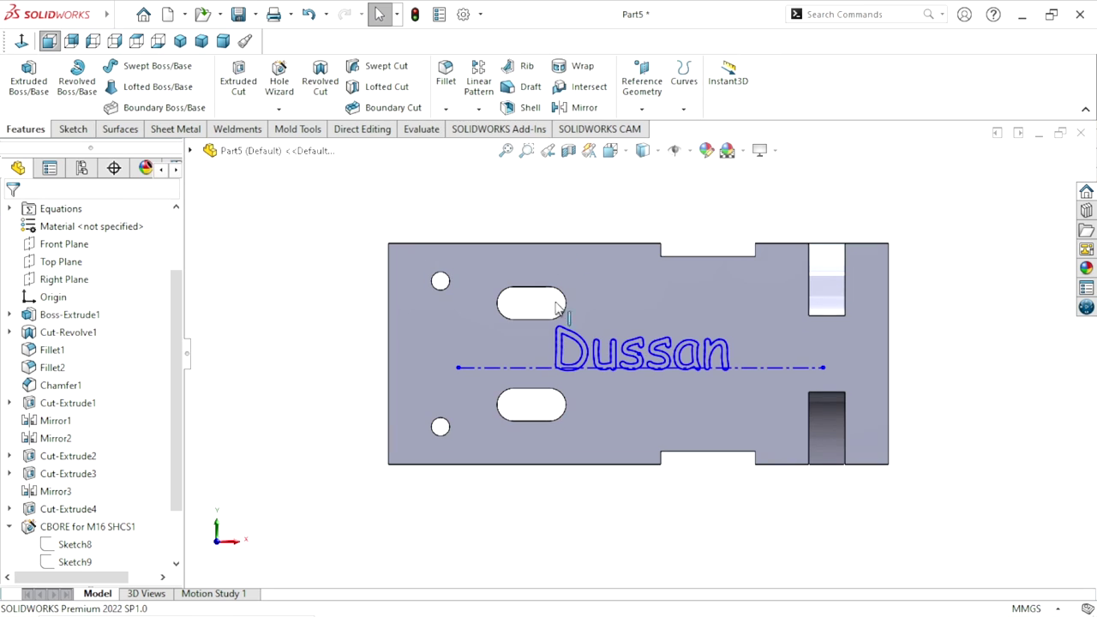
click(744, 369)
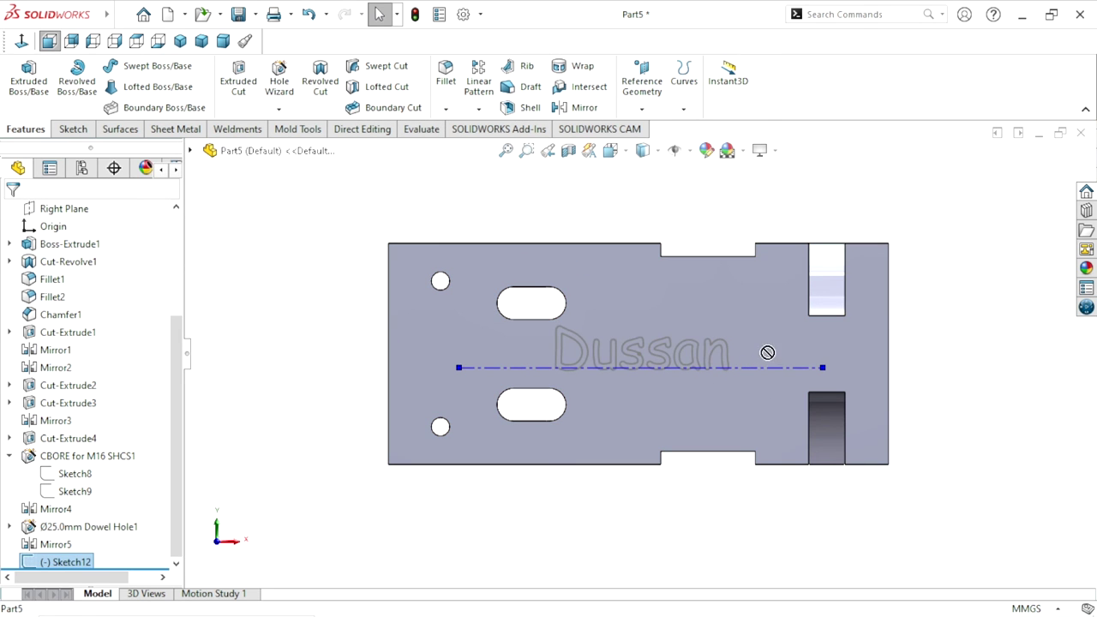
click(288, 318)
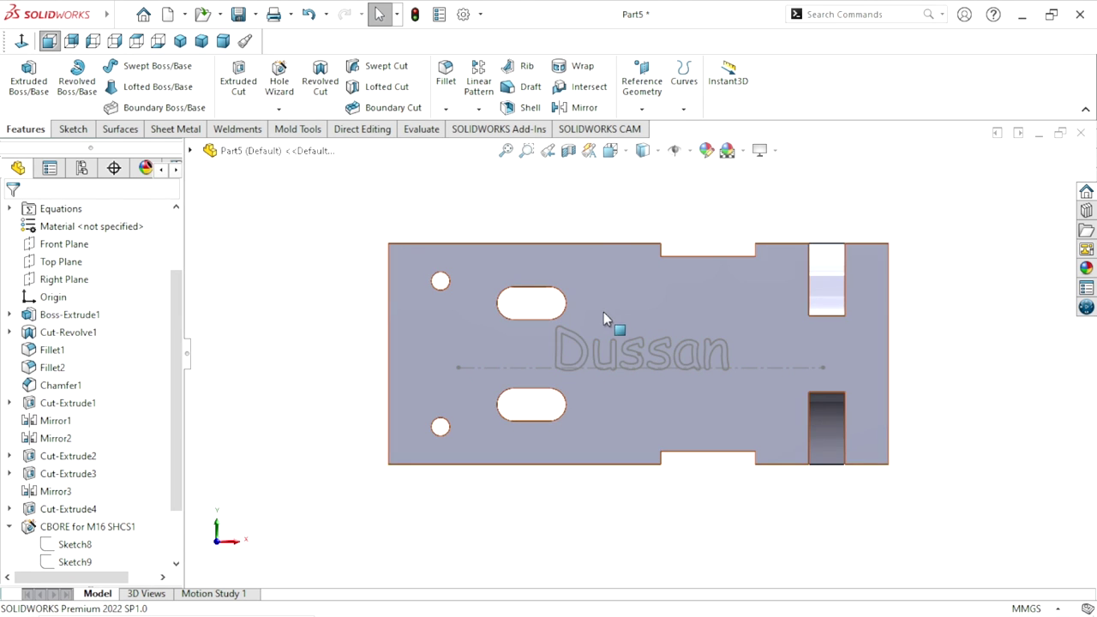
click(615, 364)
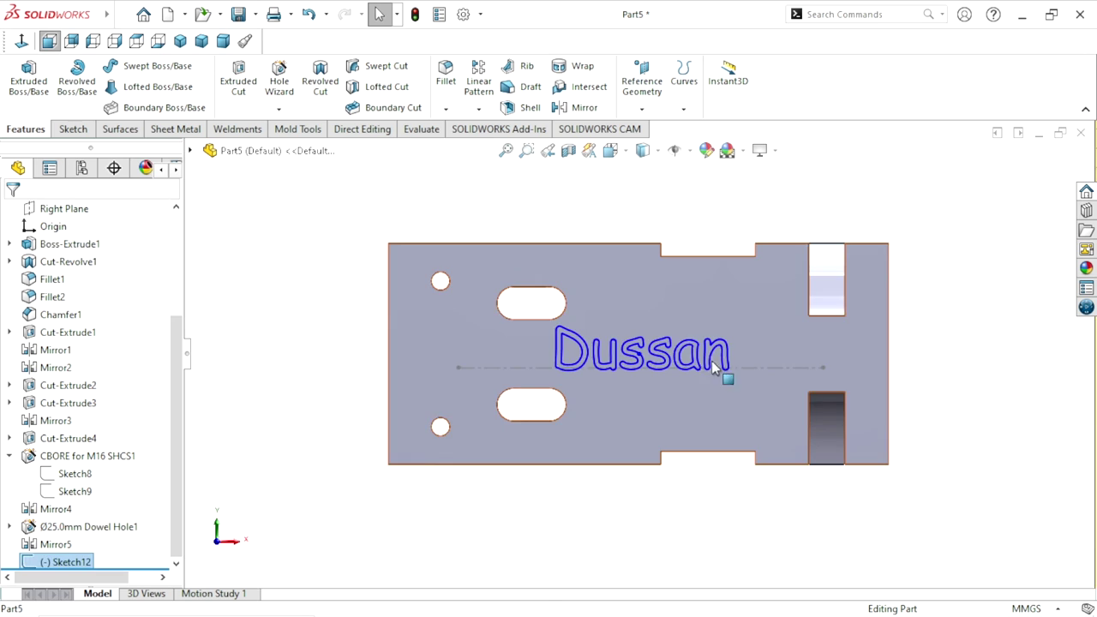
click(727, 370)
click(321, 338)
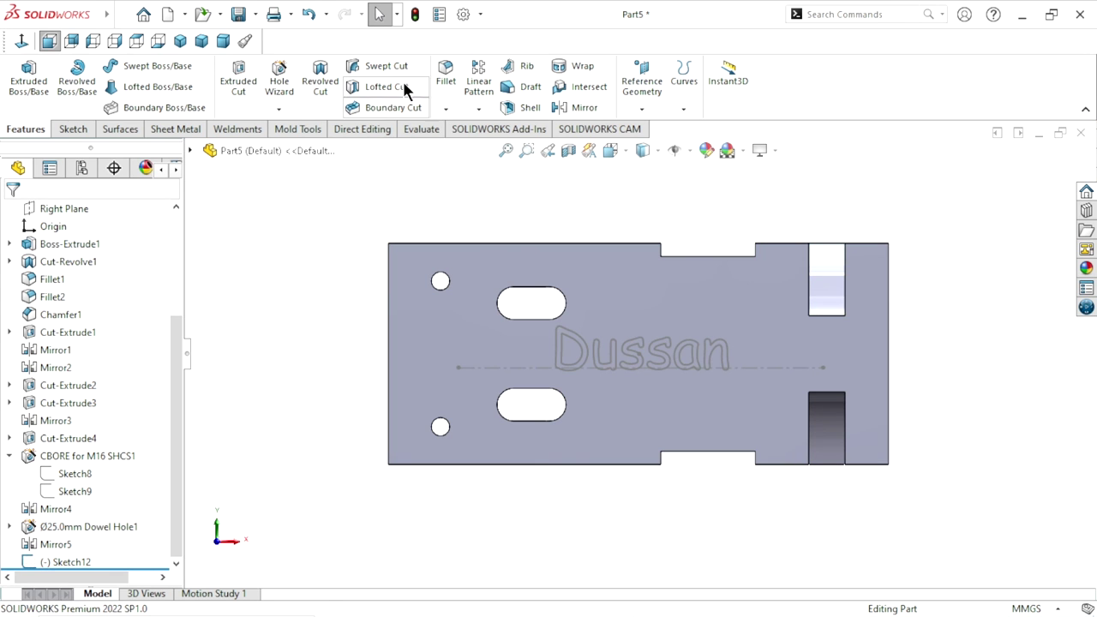
Wrap the Dussan sketch onto the front face as a Scribe, then show the isometric view
click(583, 67)
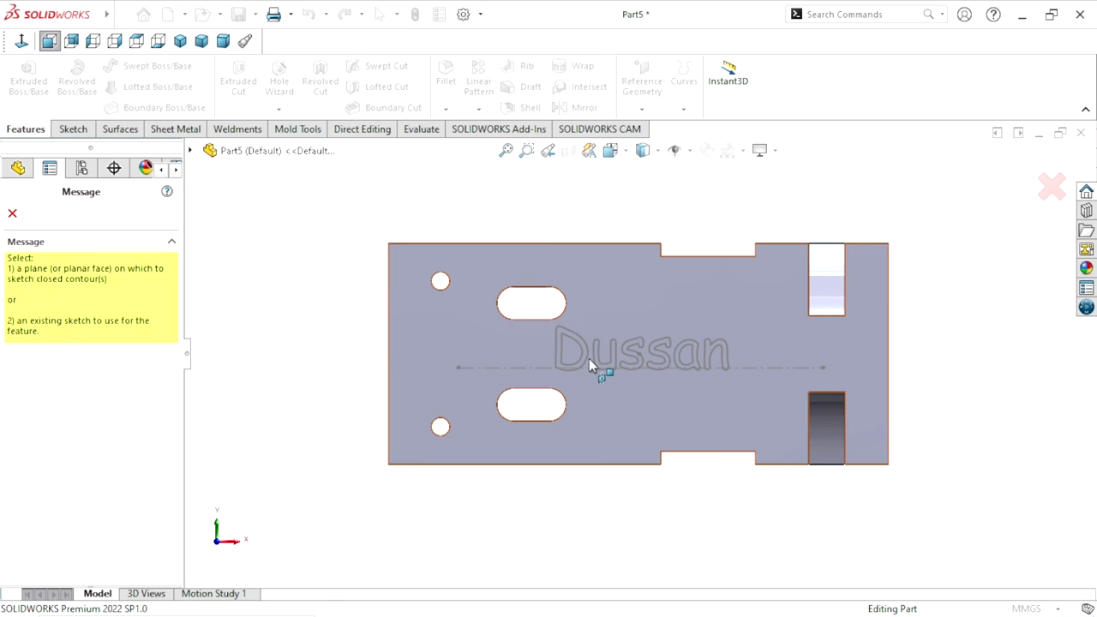
click(737, 366)
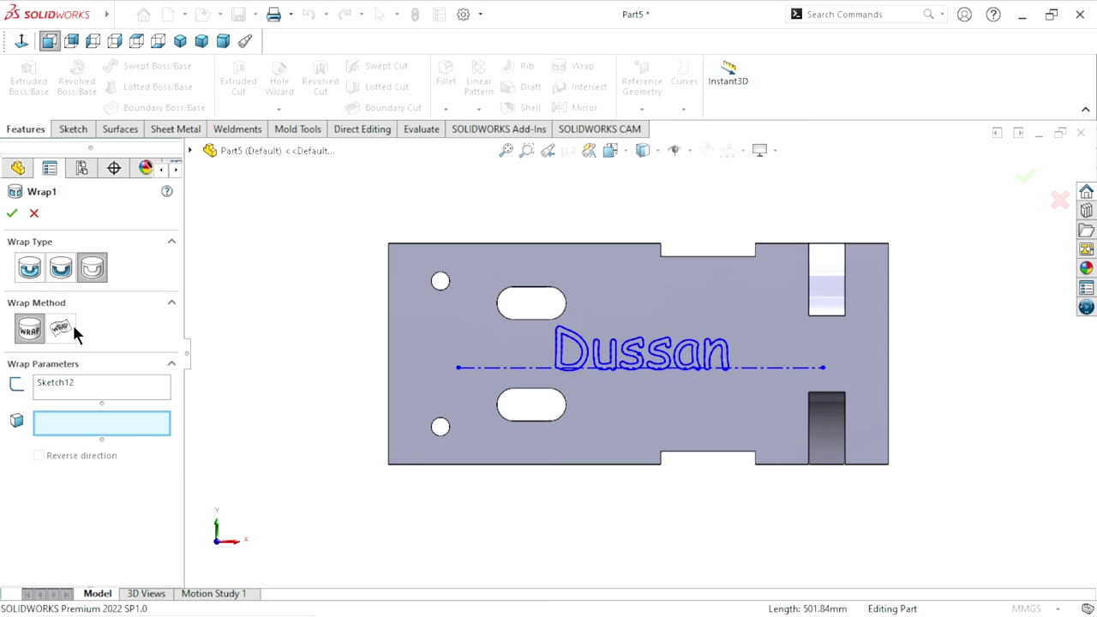
click(95, 269)
click(642, 406)
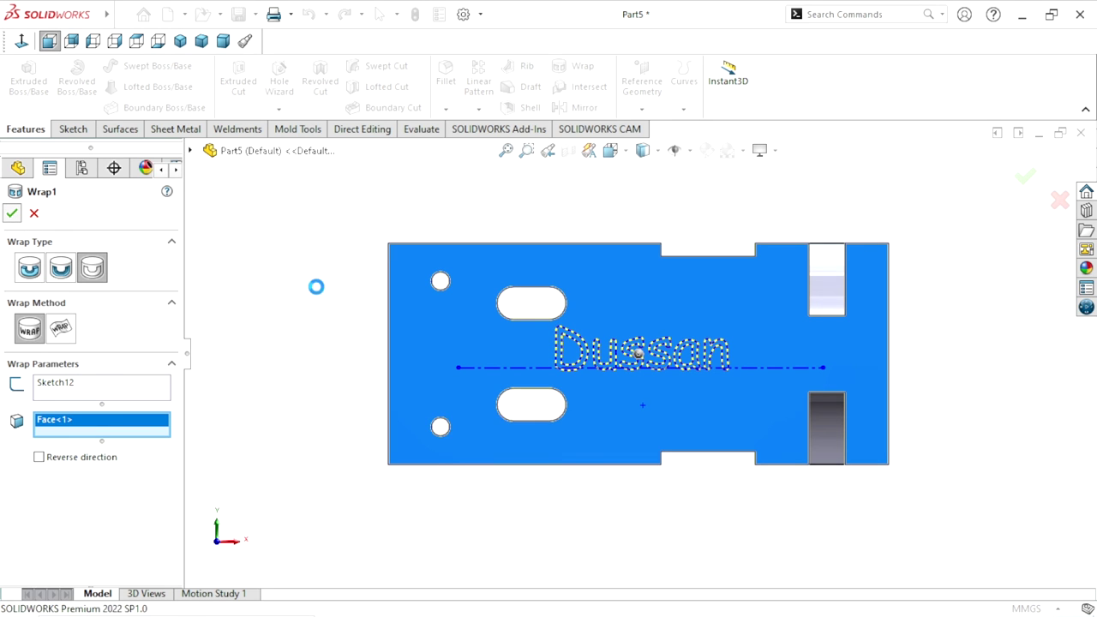
key(ctrl+7)
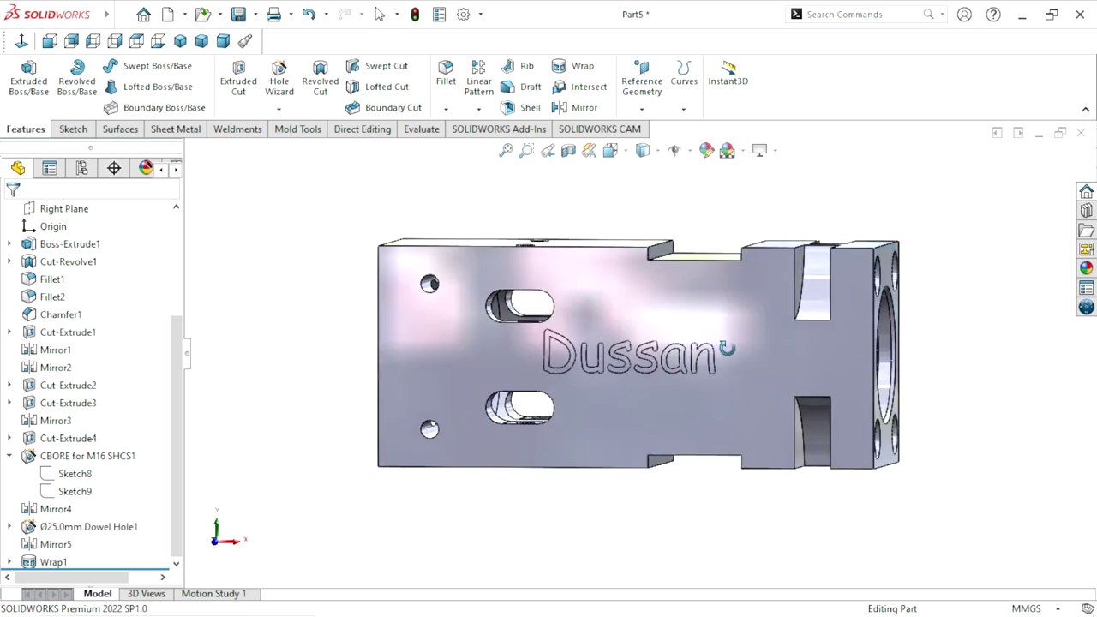
Give the Wrap1 feature a red appearance and hide the appearances library
scroll(570, 400, down, 3)
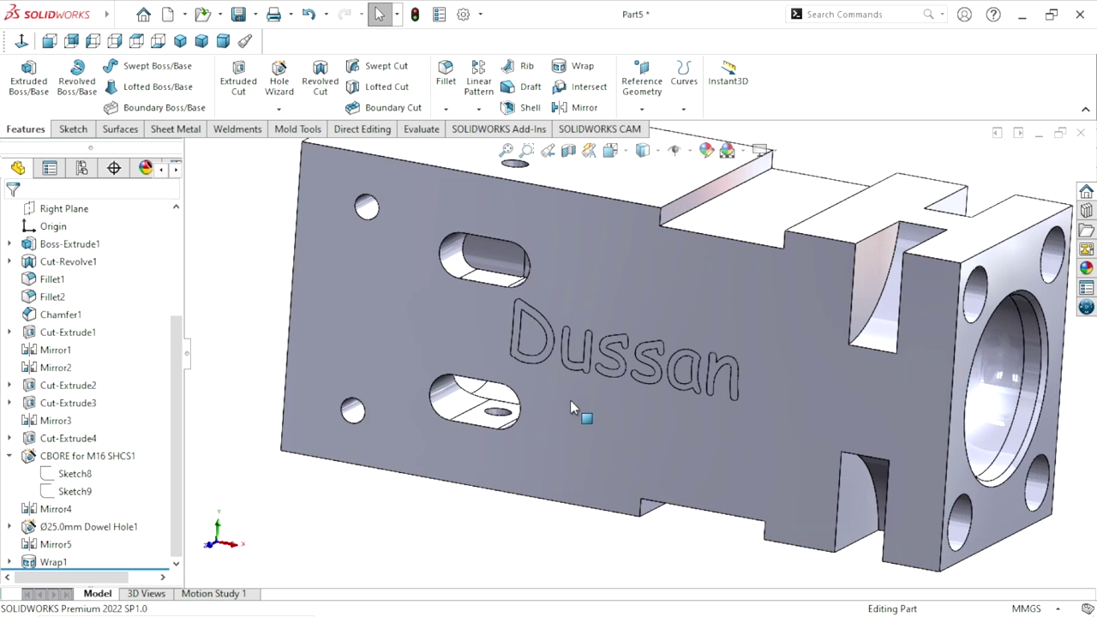
scroll(556, 353, down, 2)
click(53, 562)
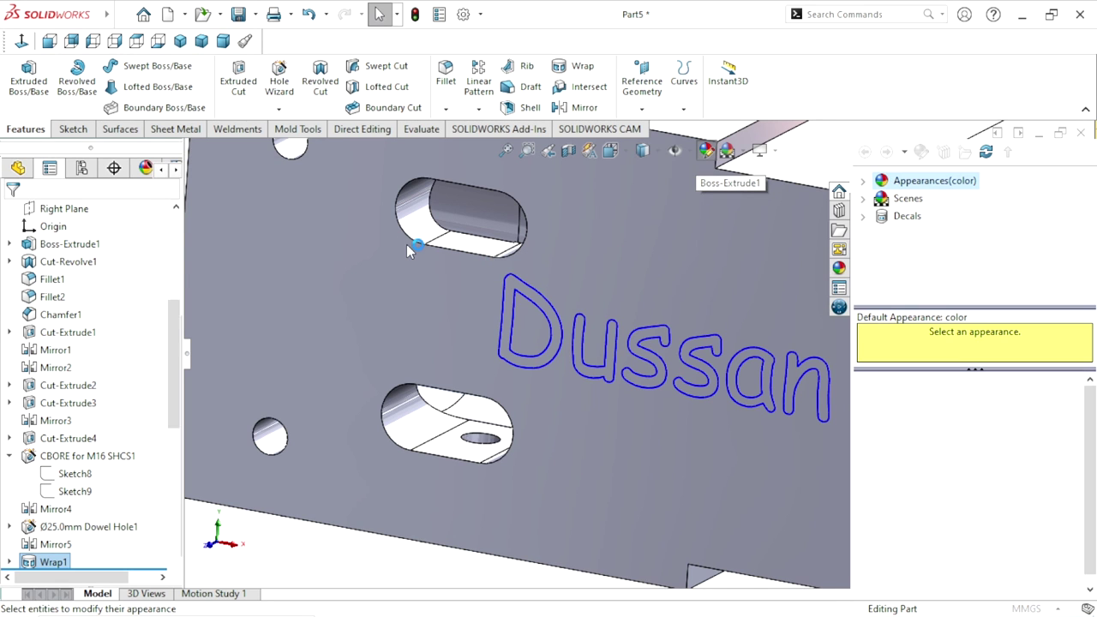
click(52, 543)
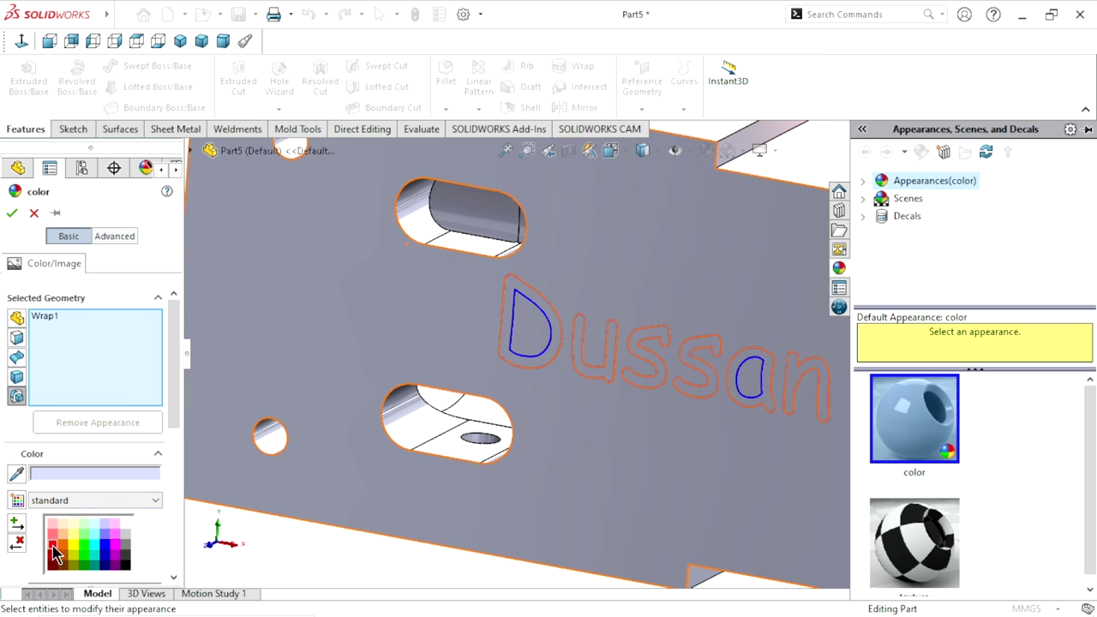
click(11, 213)
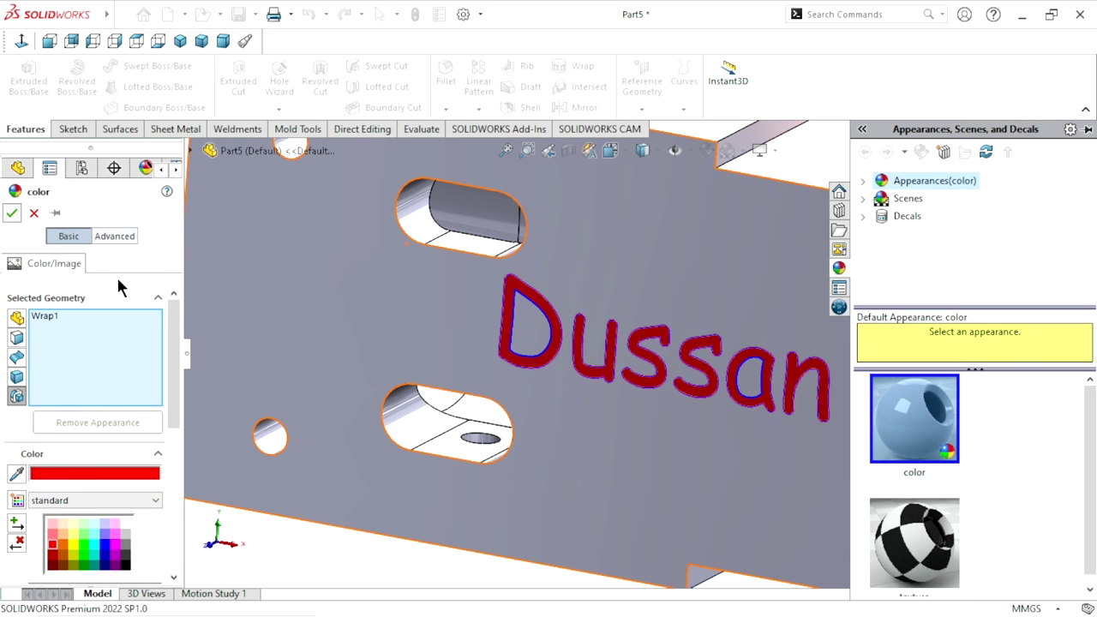
scroll(317, 347, up, 5)
click(305, 455)
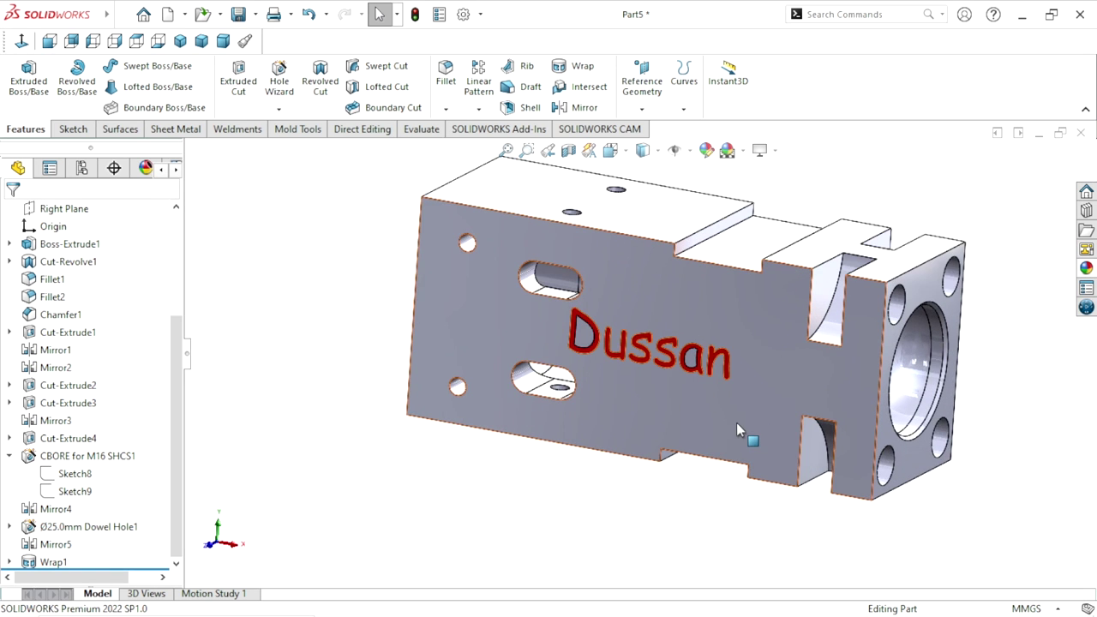
Right-click Material <not specified> at the top of the FeatureManager tree to list material options
scroll(660, 343, up, 2)
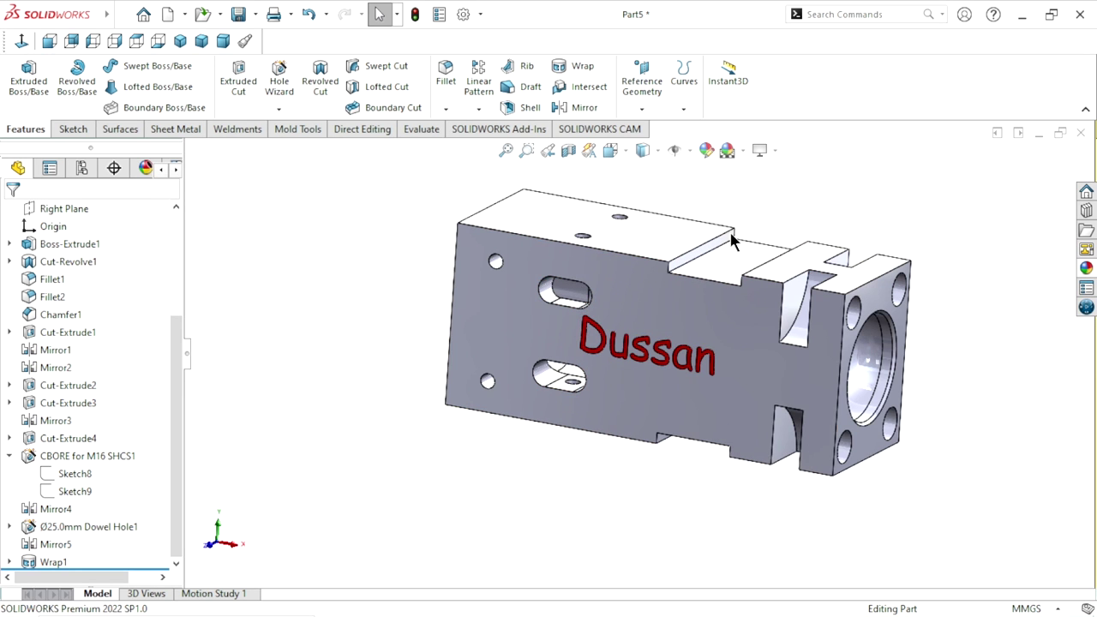
scroll(174, 352, up, 1)
drag(174, 351, 174, 257)
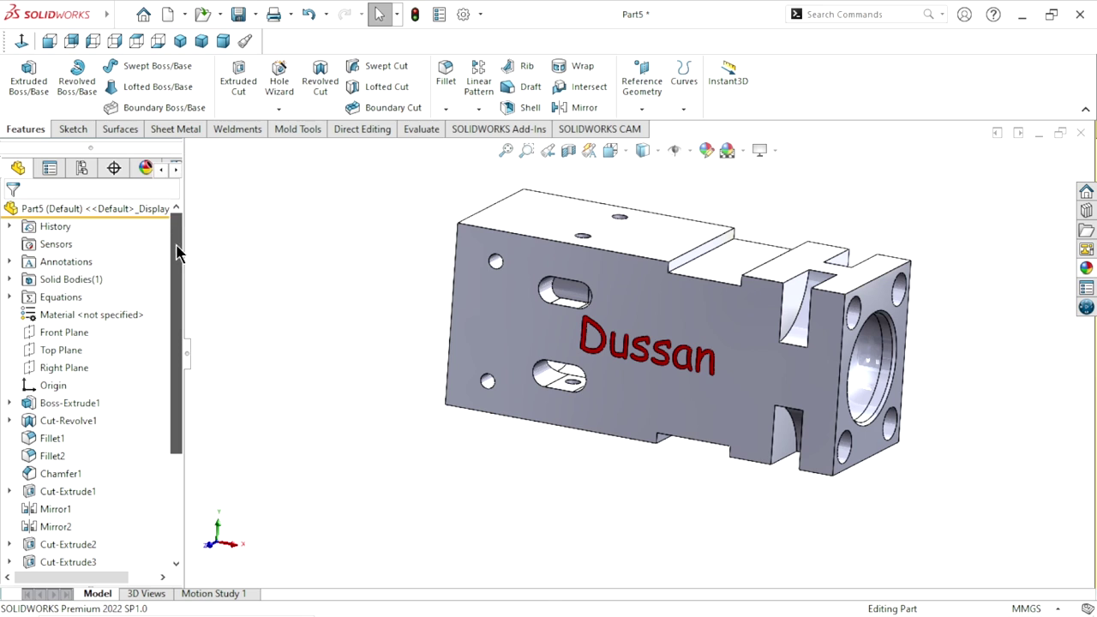
right_click(104, 319)
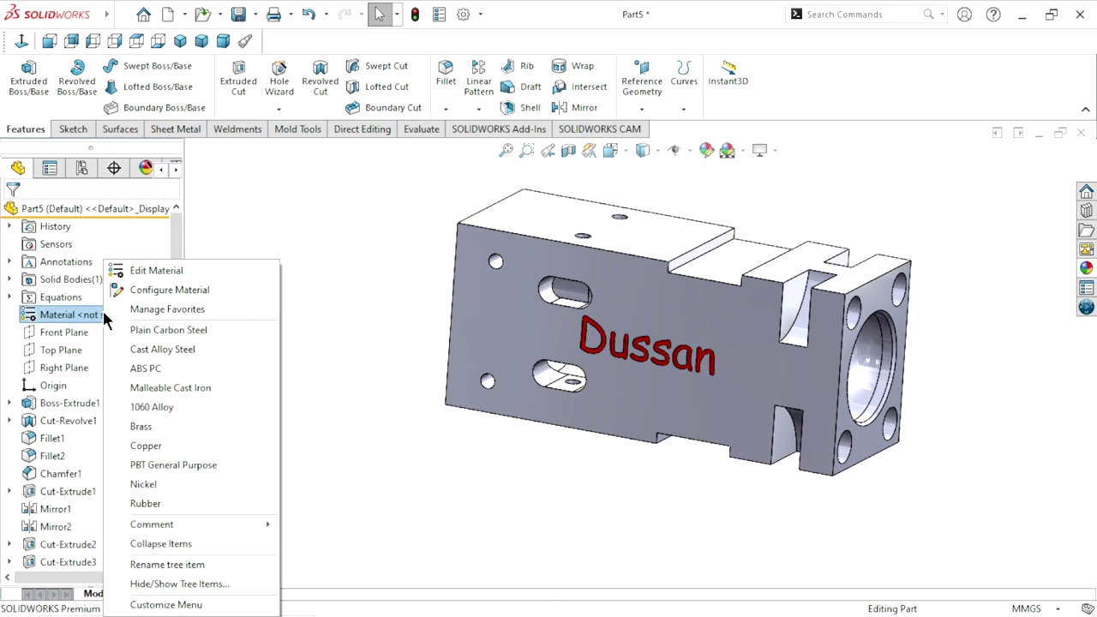
Apply Plain Carbon Steel from the Steel library in Edit Material and close the dialog
click(135, 272)
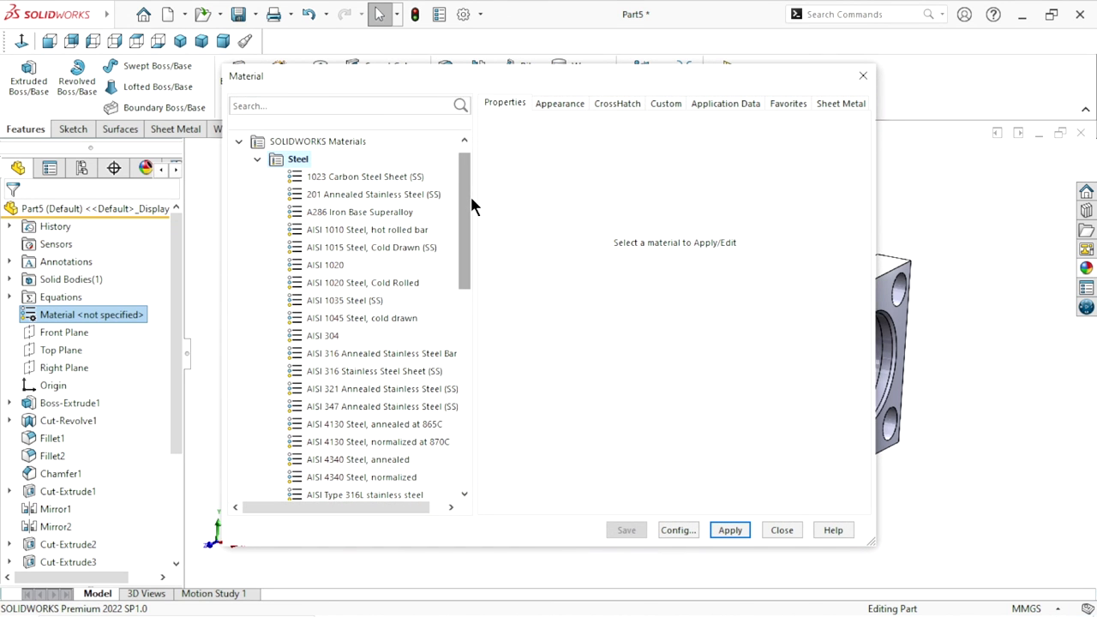
drag(466, 200, 478, 277)
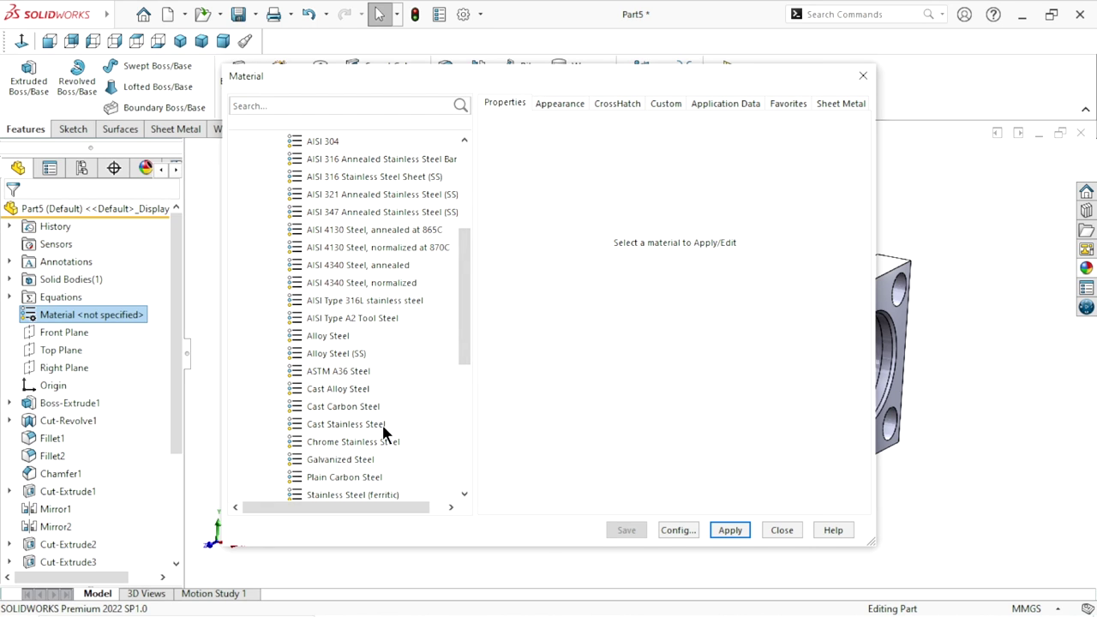
mouse_move(353, 441)
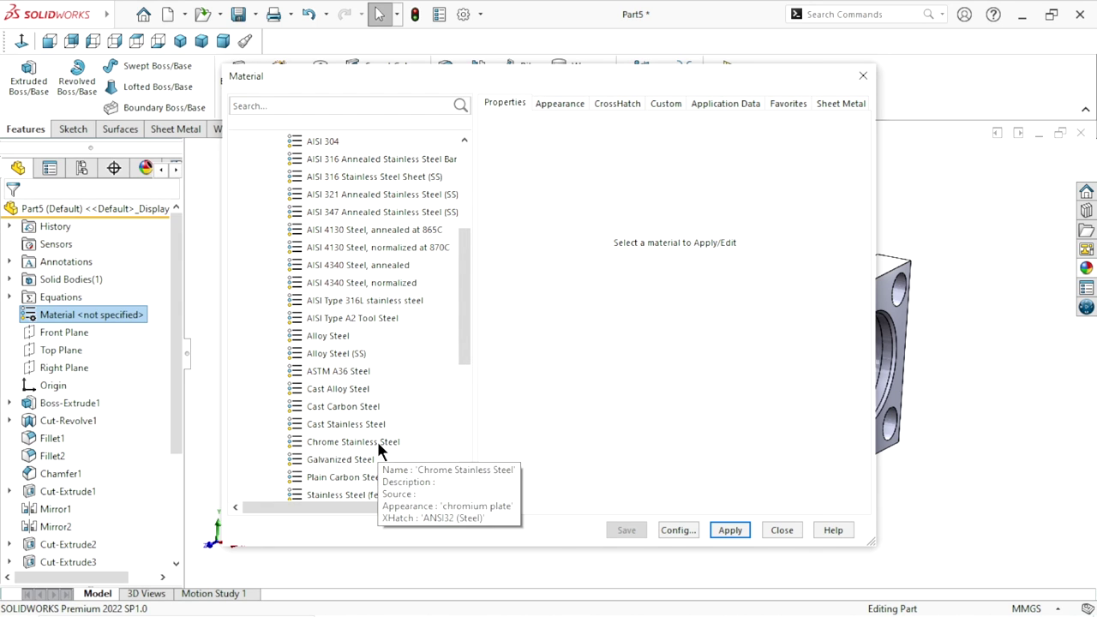
click(347, 477)
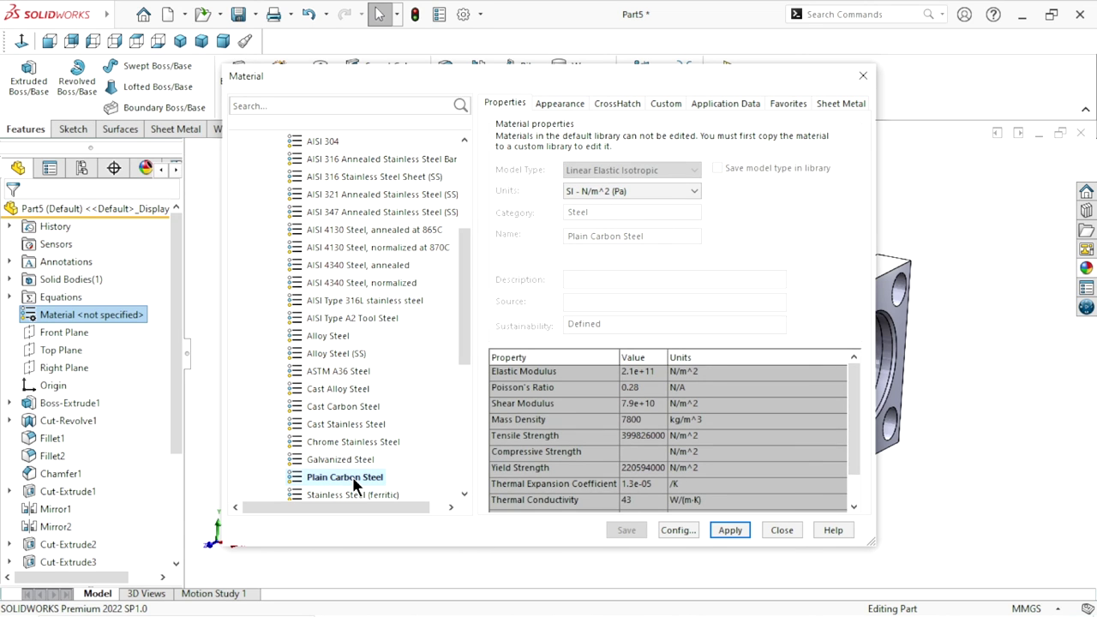
click(726, 531)
key(Return)
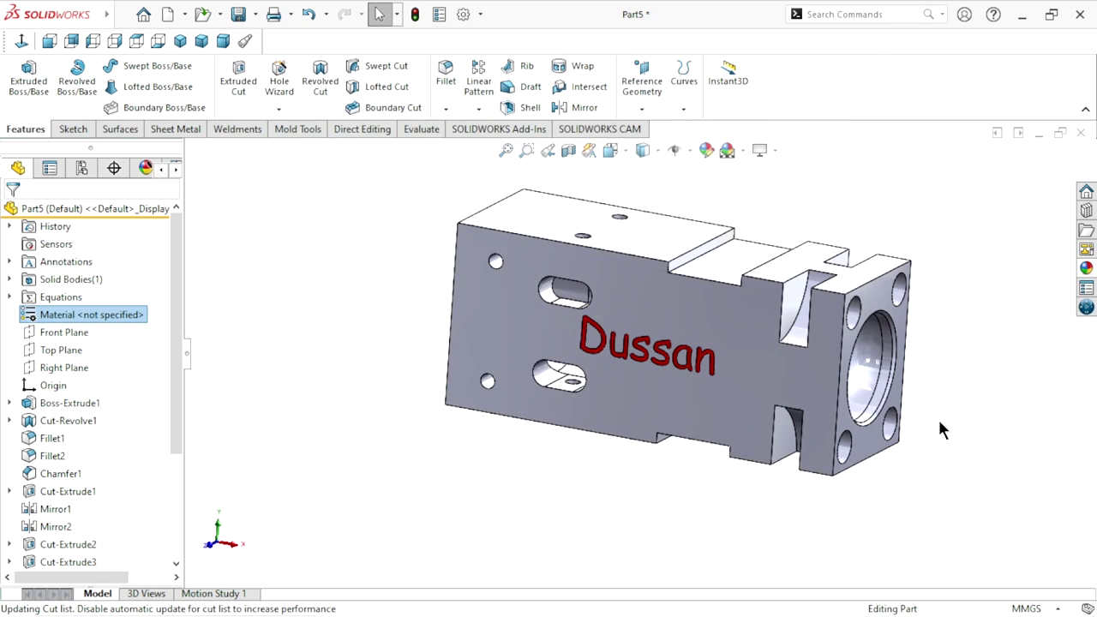
Orbit and zoom around the steel part to inspect the bore and the Dussan face
mouse_move(938, 416)
middle_down()
mouse_move(855, 385)
mouse_move(889, 332)
mouse_move(918, 238)
mouse_move(918, 299)
middle_up()
scroll(808, 380, up, 3)
scroll(658, 353, down, 2)
scroll(686, 367, down, 2)
mouse_move(713, 382)
middle_down()
mouse_move(850, 318)
mouse_move(908, 340)
mouse_move(941, 326)
middle_up()
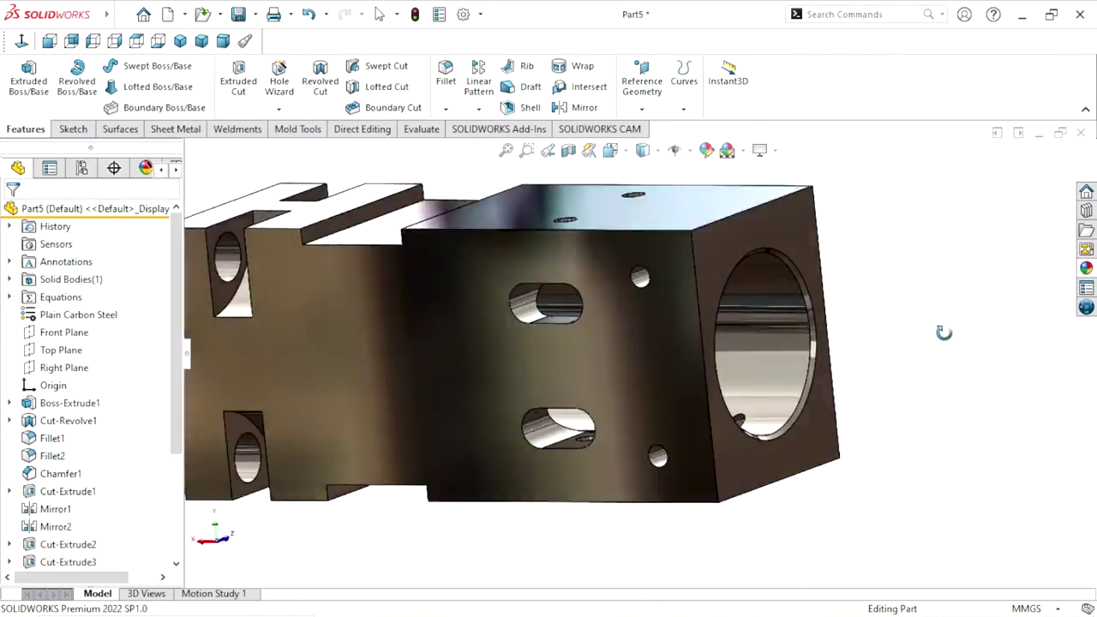
scroll(437, 248, up, 2)
mouse_move(437, 249)
middle_down()
mouse_move(478, 453)
mouse_move(426, 473)
mouse_move(372, 311)
mouse_move(335, 314)
mouse_move(417, 388)
mouse_move(345, 397)
mouse_move(296, 309)
mouse_move(396, 369)
middle_up()
click(1068, 516)
mouse_move(815, 367)
middle_down()
mouse_move(774, 463)
mouse_move(621, 366)
middle_up()
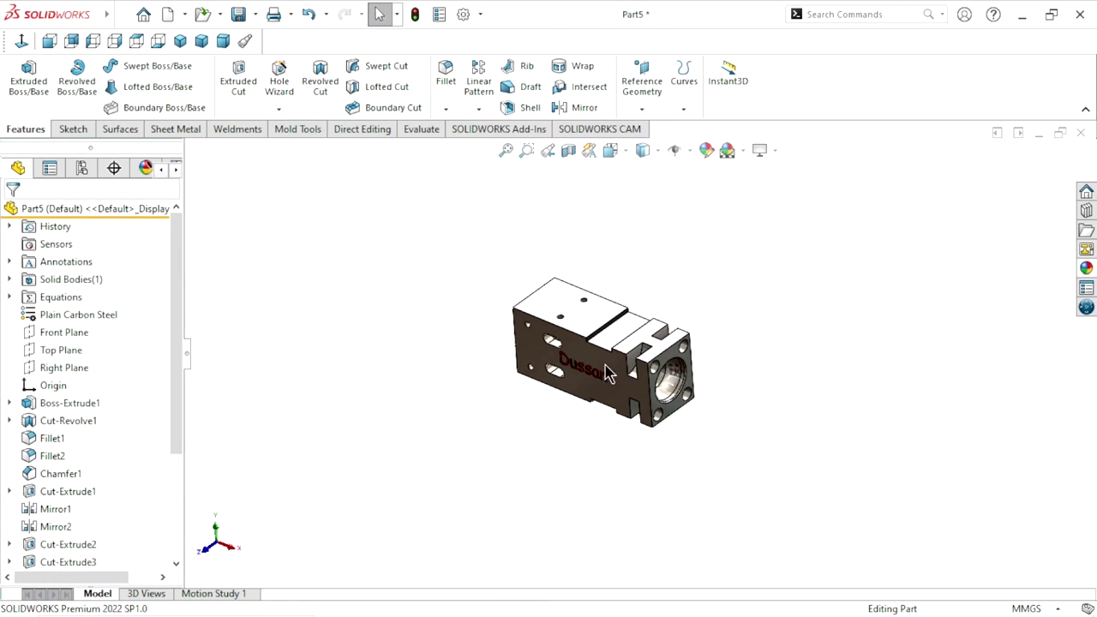
middle_drag(723, 400, 624, 362)
scroll(624, 363, down, 3)
mouse_move(754, 203)
middle_down()
mouse_move(594, 446)
mouse_move(771, 517)
mouse_move(767, 530)
middle_up()
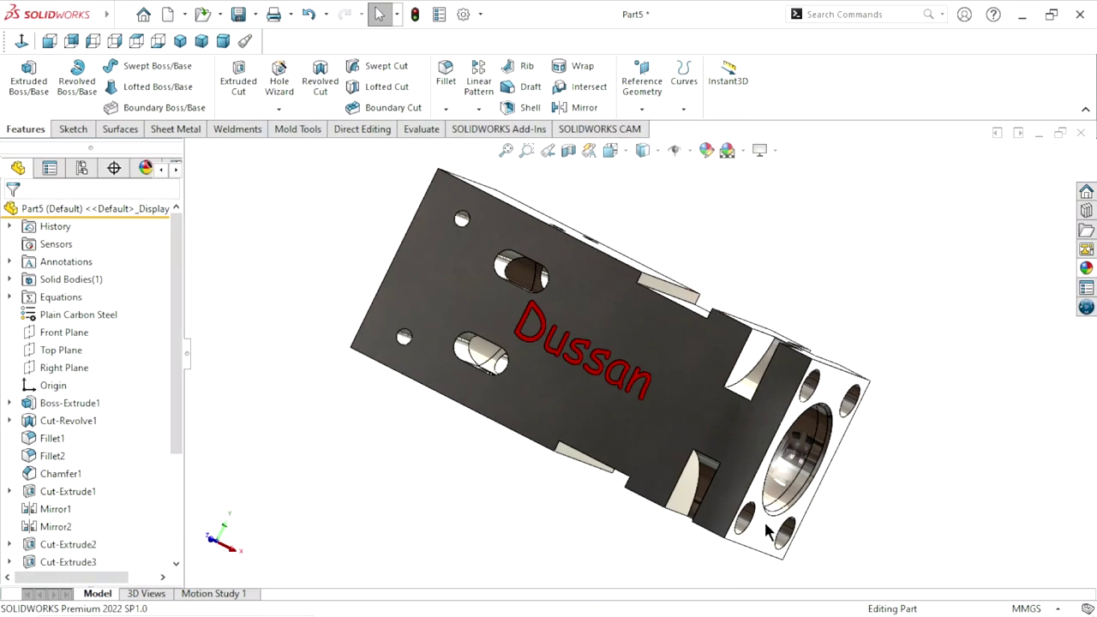
Turn off RealView Graphics in View Settings and look over the plain grey model
click(777, 152)
click(774, 172)
mouse_move(759, 265)
middle_down()
mouse_move(771, 240)
mouse_move(793, 343)
mouse_move(858, 302)
mouse_move(651, 343)
mouse_move(836, 298)
middle_up()
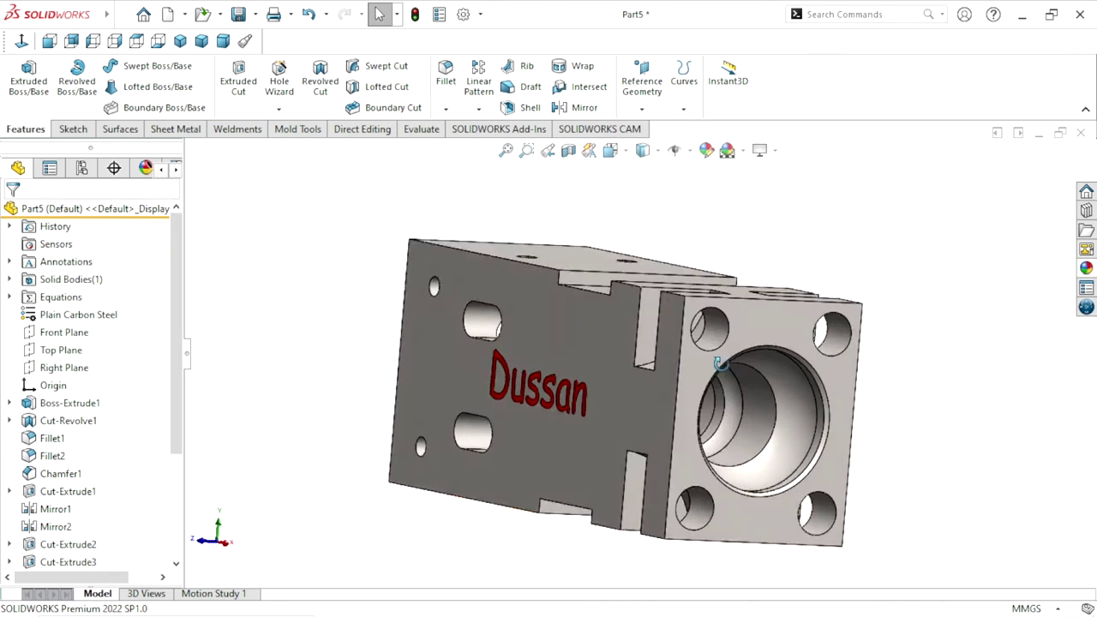
scroll(728, 421, up, 2)
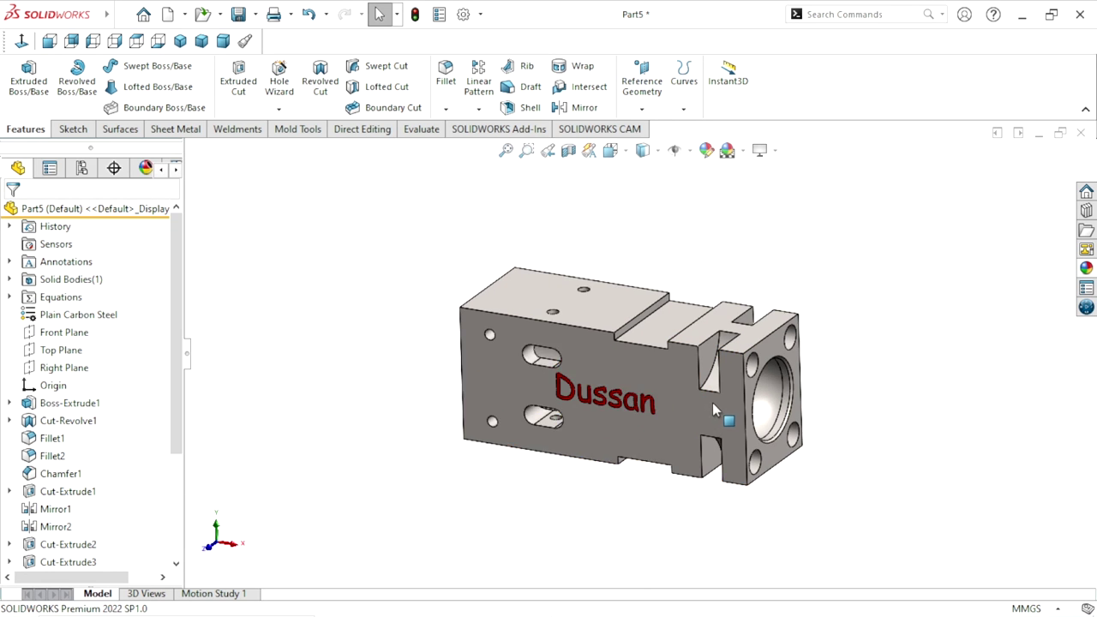
scroll(818, 366, down, 2)
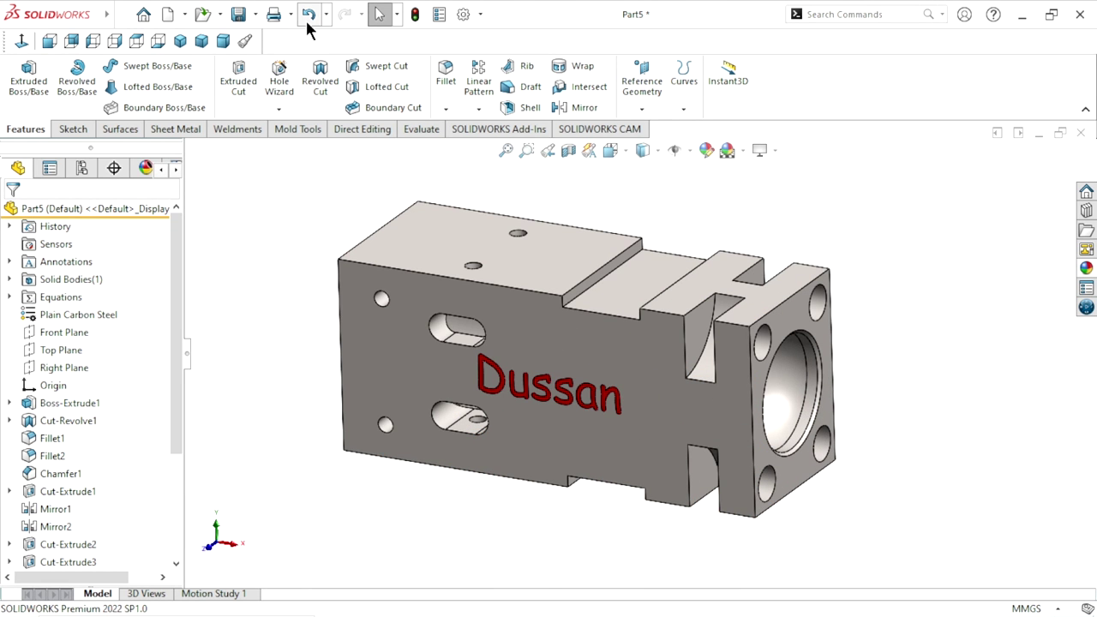
Undo the Plain Carbon Steel material and apply the carbon steel appearance from Metal > Steel
click(307, 21)
middle_drag(889, 299, 1019, 310)
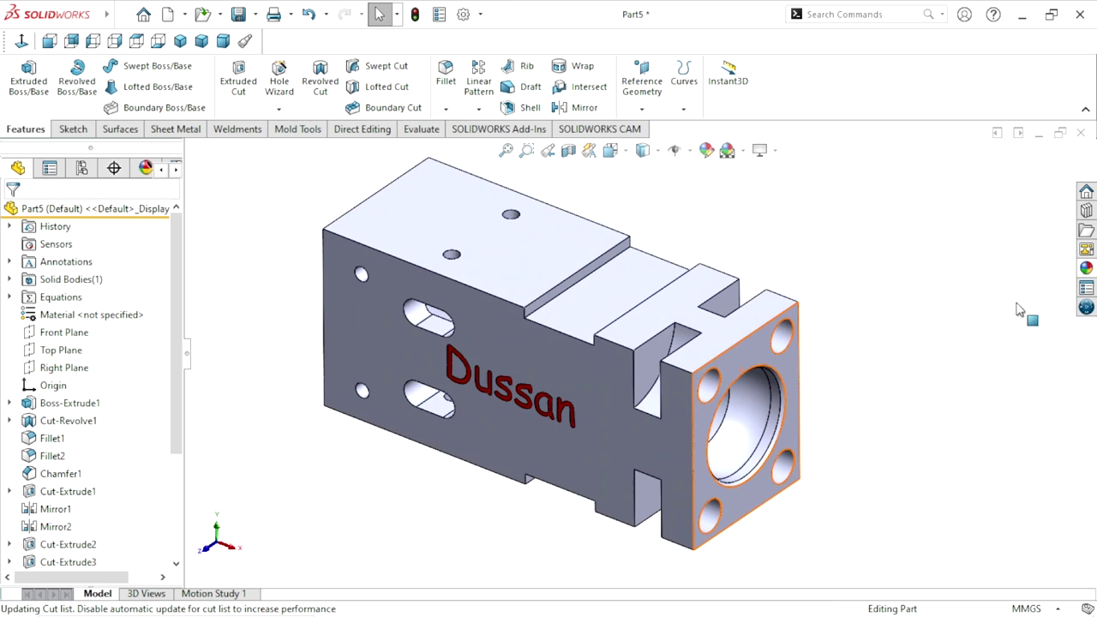
click(1087, 269)
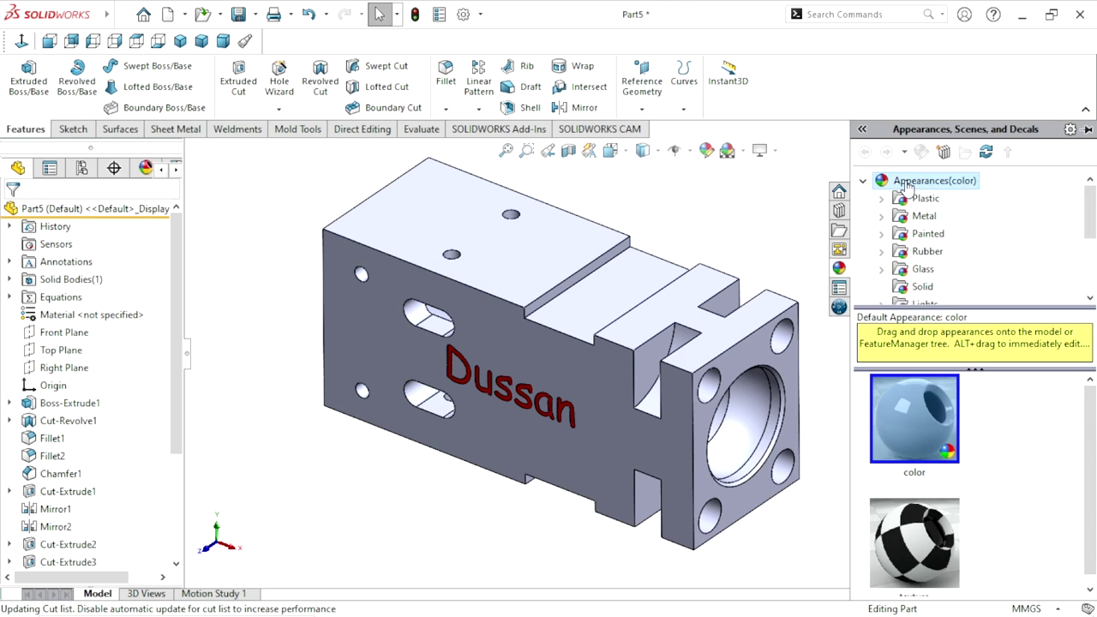
mouse_move(1093, 220)
mouse_down()
mouse_move(1093, 256)
mouse_move(1093, 216)
mouse_up()
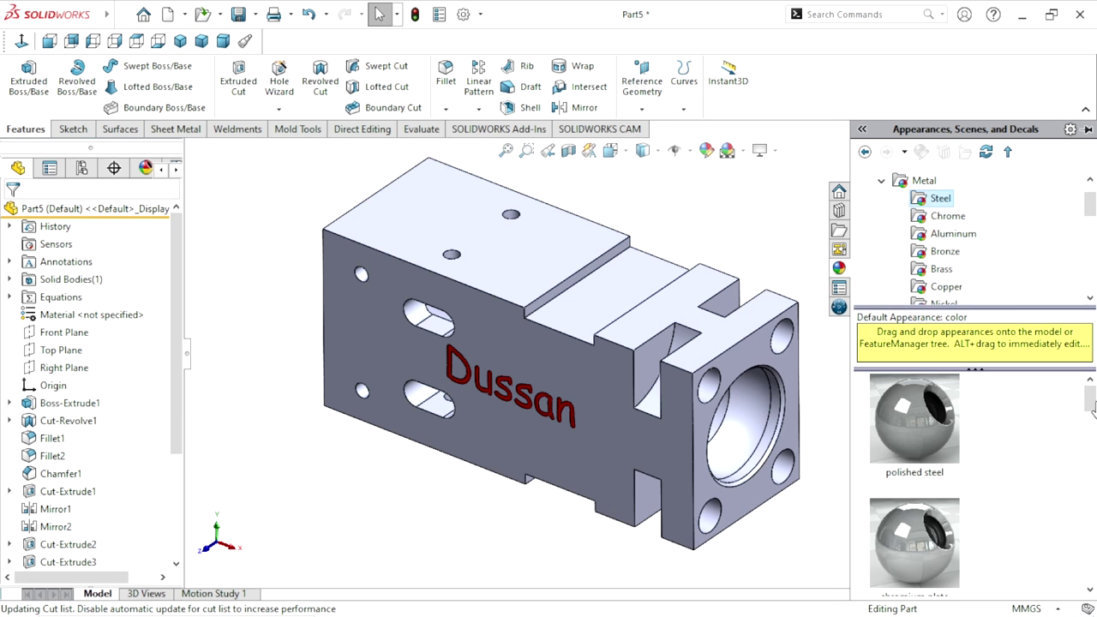
drag(1087, 399, 1090, 474)
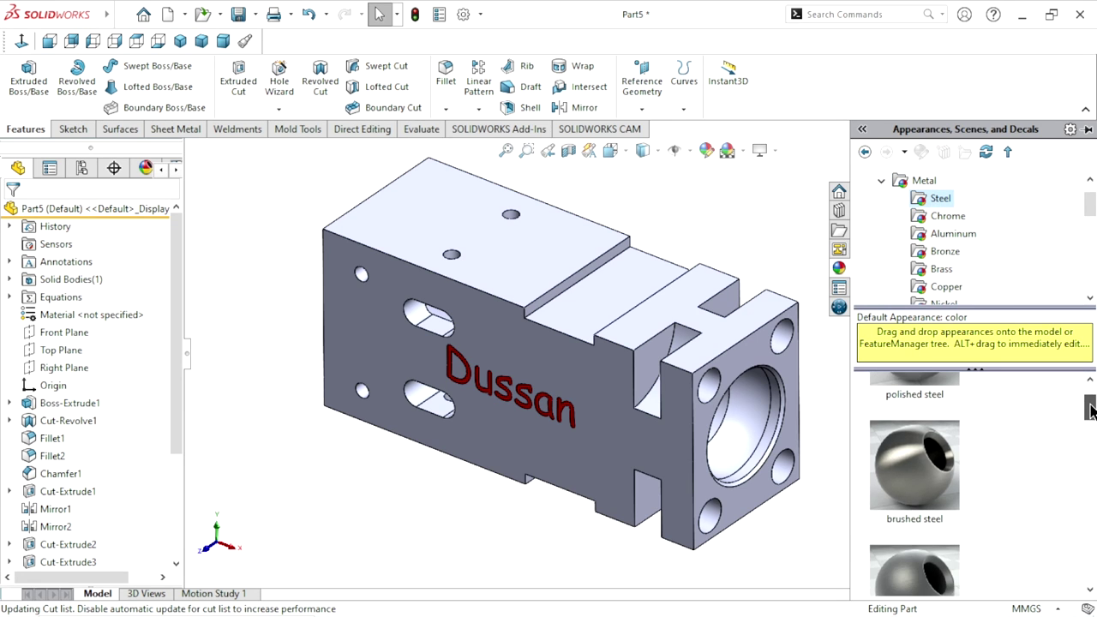
drag(1091, 474, 1091, 491)
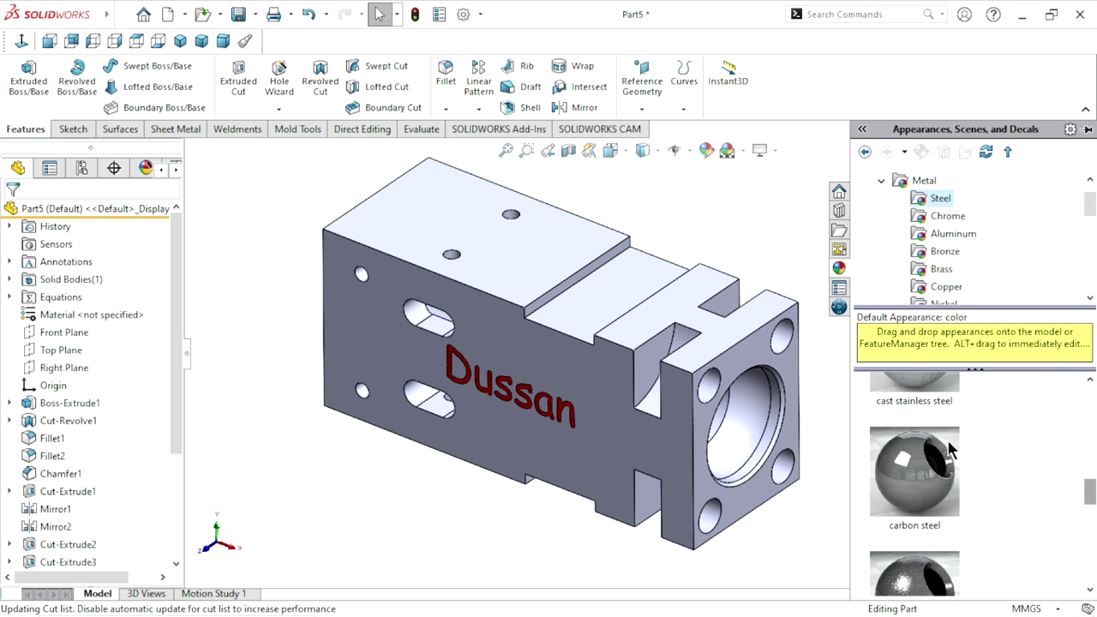
click(910, 456)
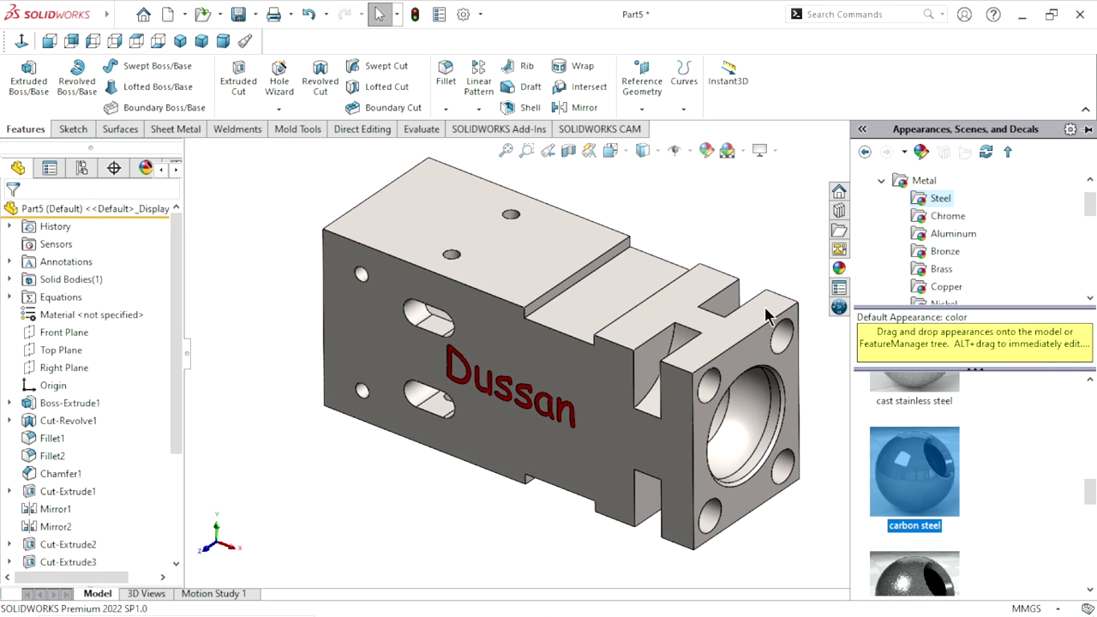
click(774, 153)
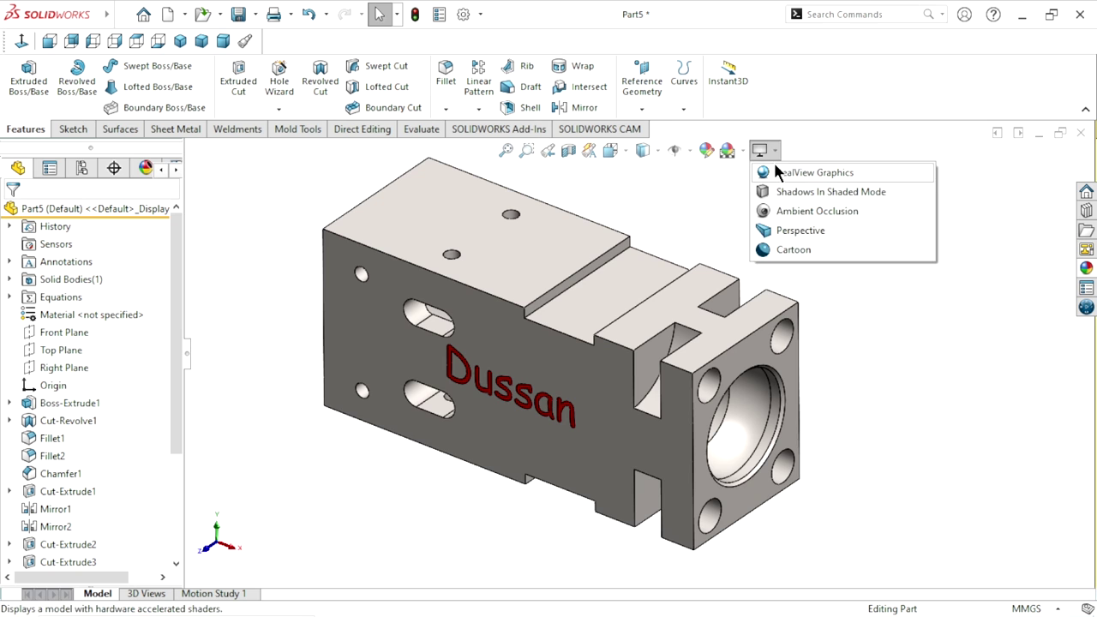
Turn on RealView Graphics and view the carbon steel part in Trimetric, zoomed in
click(776, 172)
middle_drag(888, 338, 846, 415)
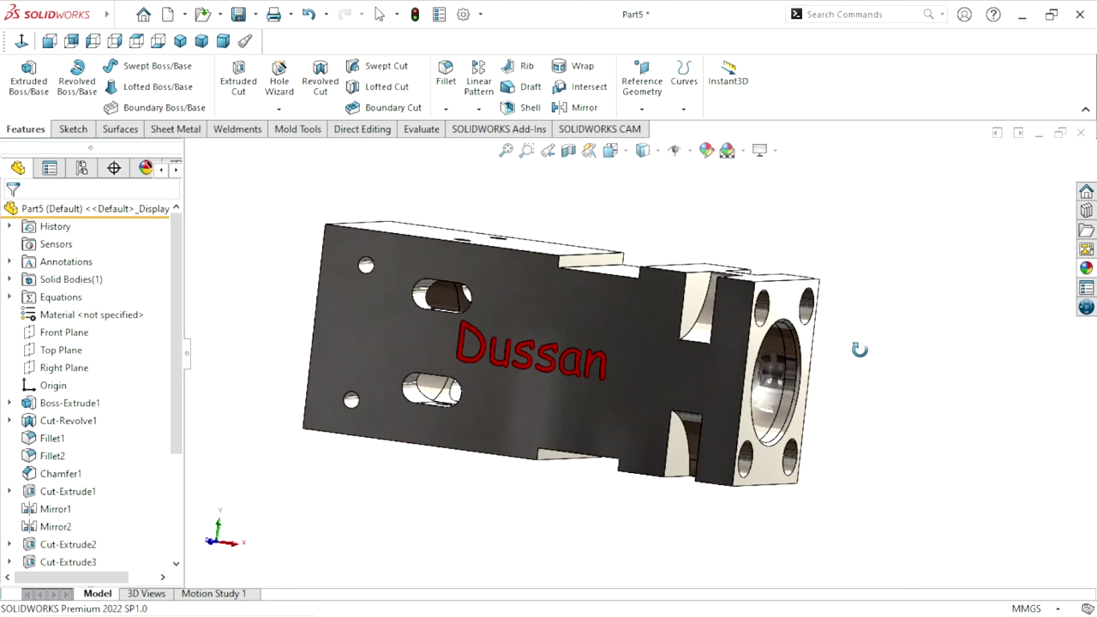
key(ctrl+7)
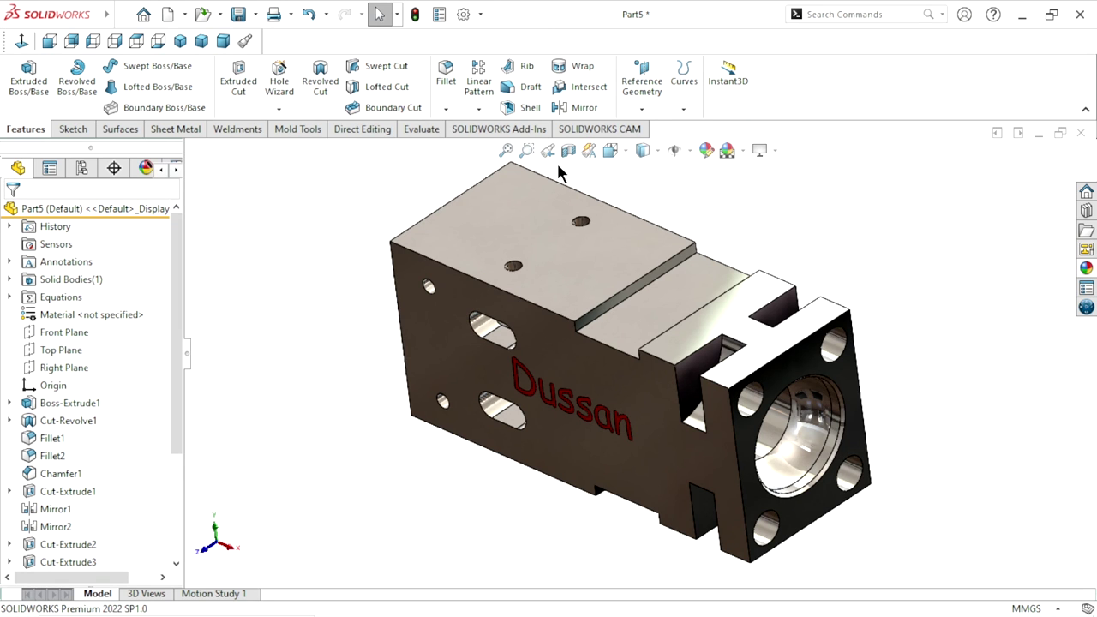
click(203, 43)
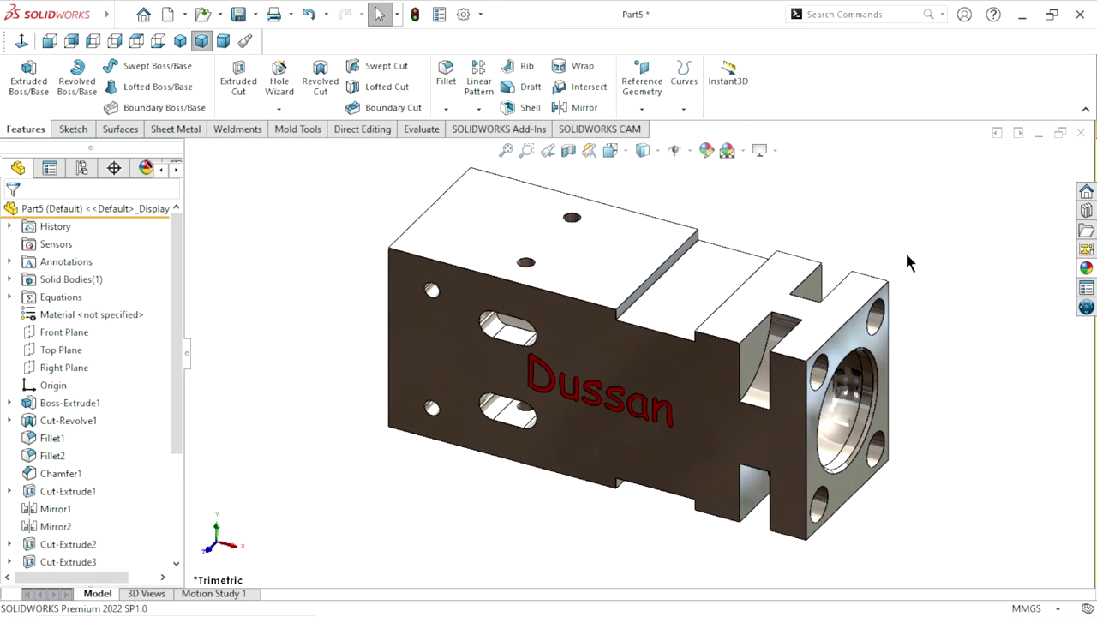
scroll(766, 364, down, 2)
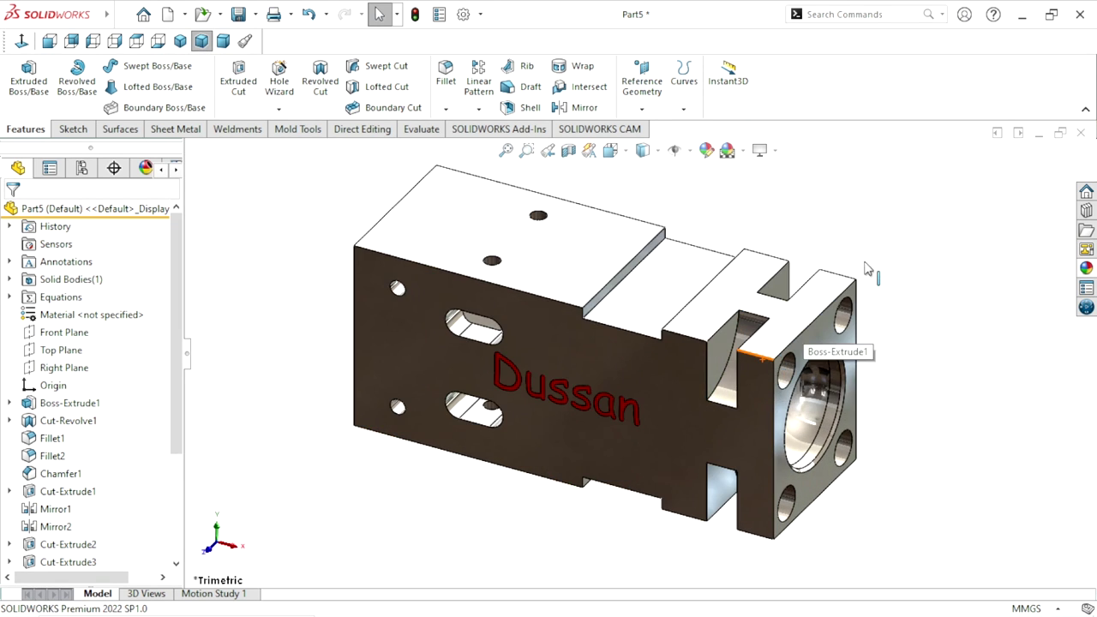